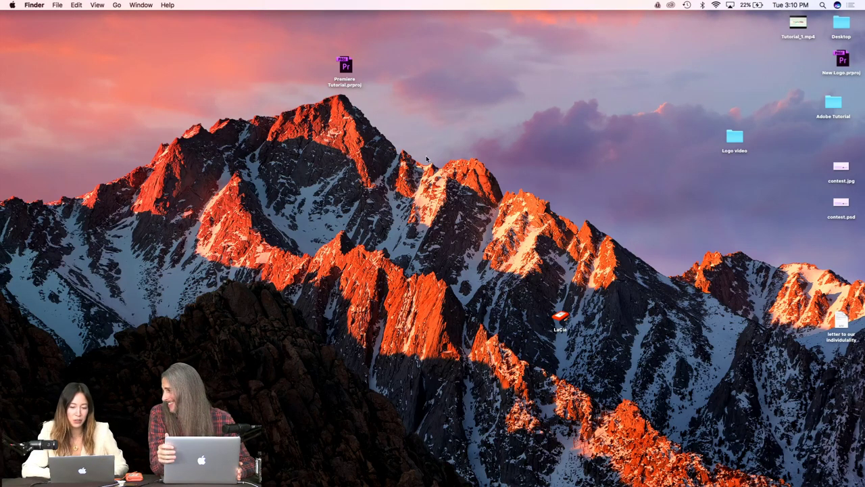
pyautogui.moveTo(472, 167); pyautogui.dragTo(614, 114)
pyautogui.moveTo(563, 184); pyautogui.dragTo(496, 256)
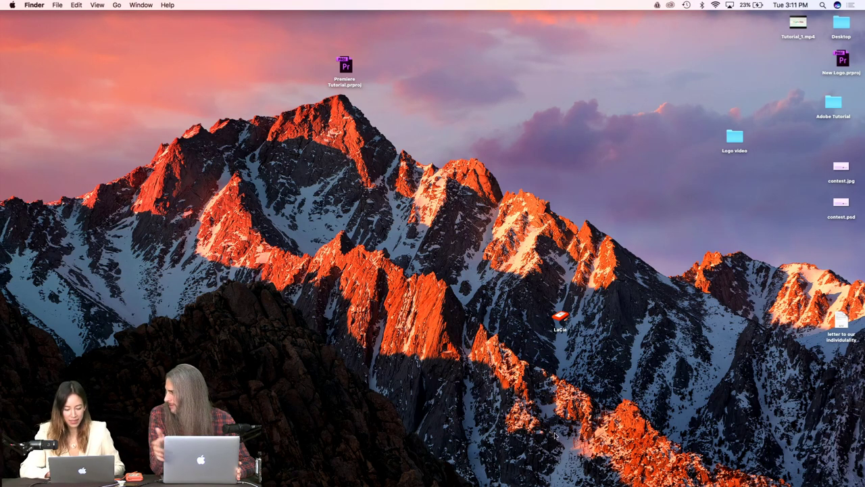
# Step: Launch Adobe Premiere Pro CC 2017 and move its Start window away from the left part of the desktop
pyautogui.moveTo(428, 481)
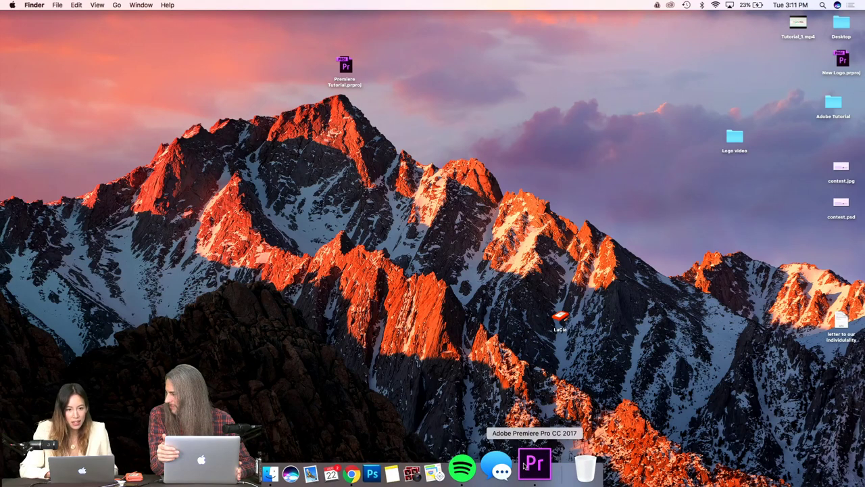
pyautogui.click(525, 465)
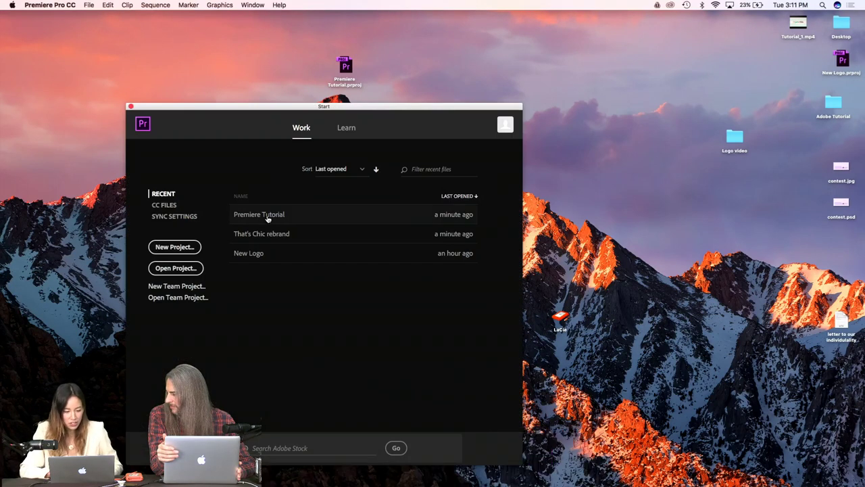
pyautogui.moveTo(240, 105); pyautogui.dragTo(391, 84)
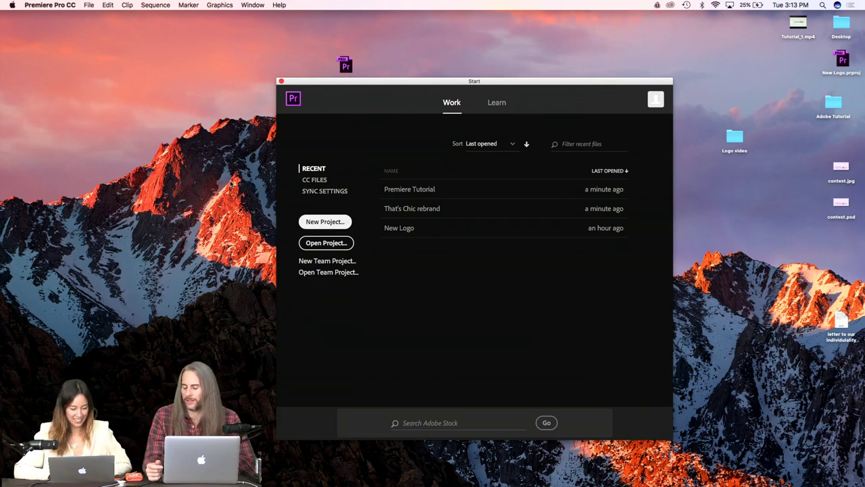
pyautogui.rightClick(181, 179)
pyautogui.click(182, 180)
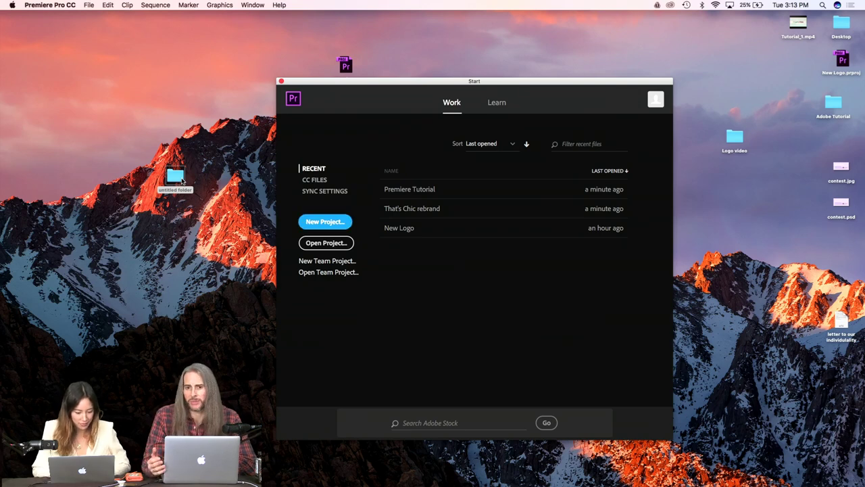
pyautogui.click(175, 179)
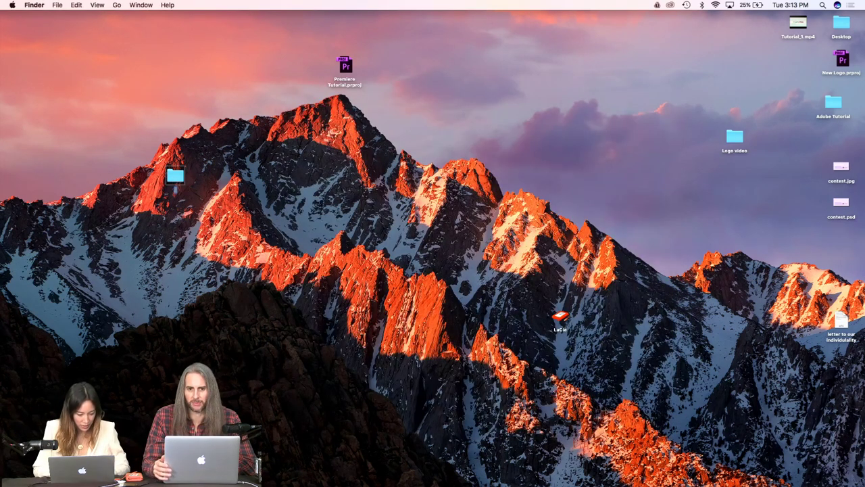
pyautogui.press('super+BackSpace')
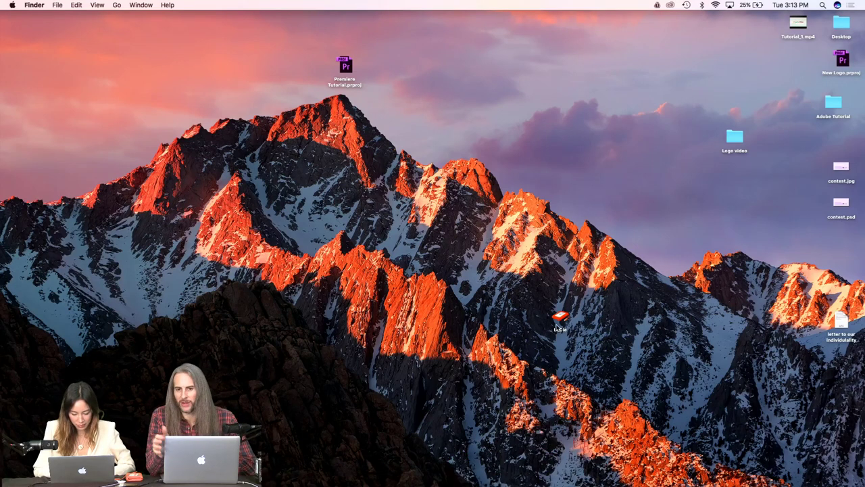
# Step: Open the LaCie drive in Finder and show the contents of its YOUTUBE folder
pyautogui.doubleClick(559, 319)
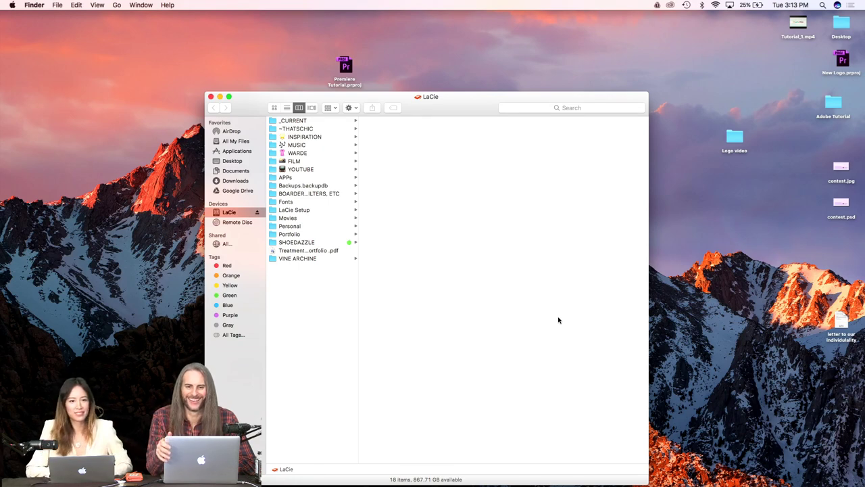
pyautogui.click(295, 177)
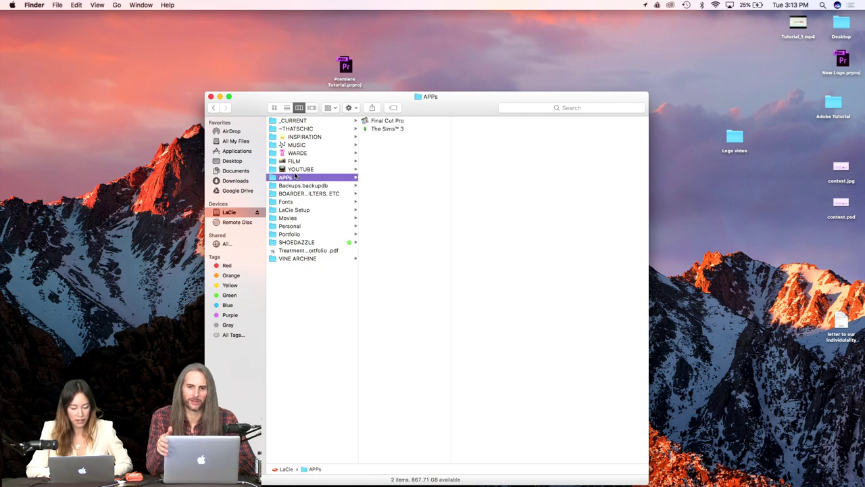
pyautogui.click(302, 169)
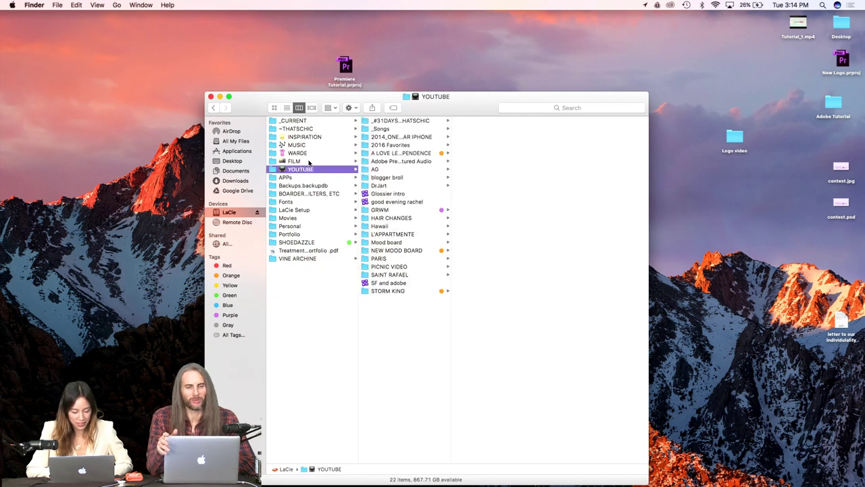
pyautogui.click(314, 161)
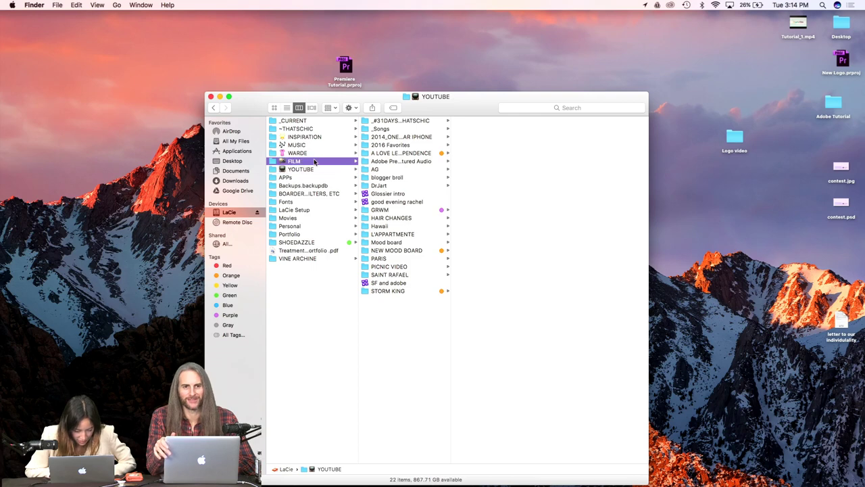
pyautogui.click(317, 170)
# Step: Switch to Premiere Pro and start a new project
pyautogui.moveTo(392, 483)
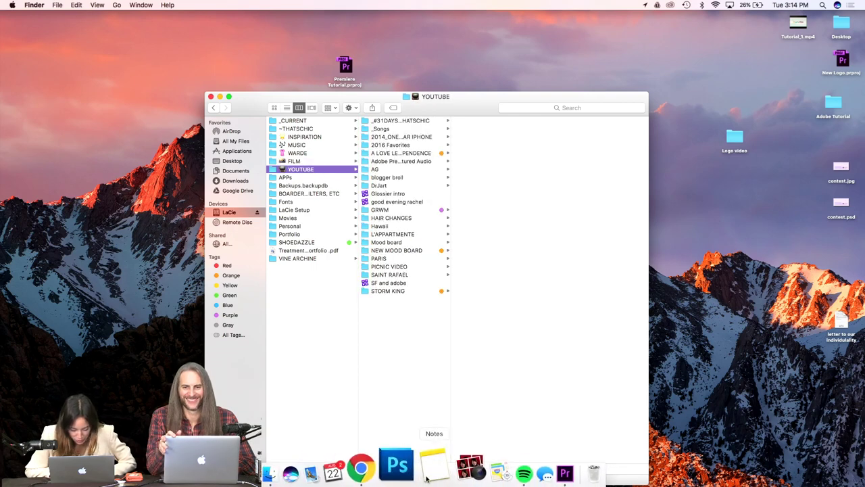
pyautogui.click(529, 469)
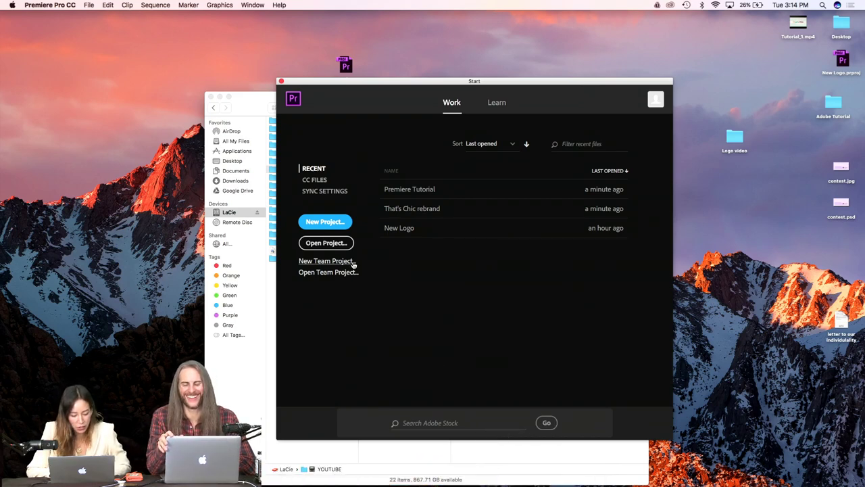
pyautogui.click(331, 223)
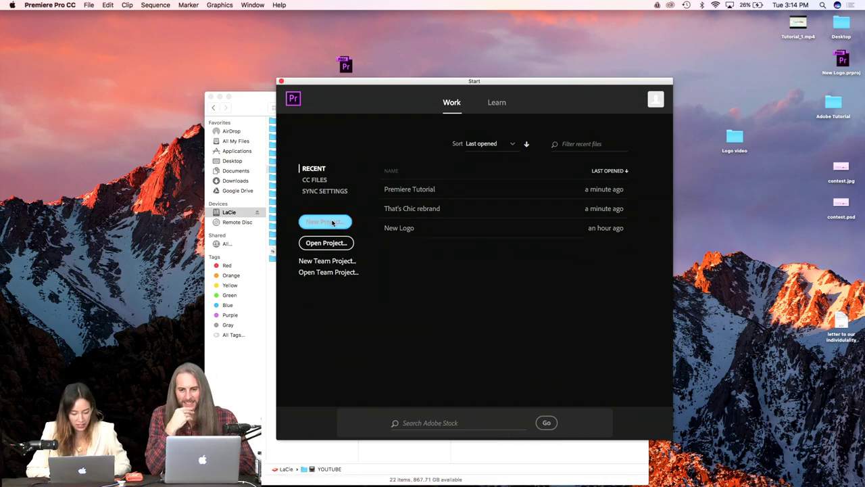
pyautogui.moveTo(257, 71); pyautogui.dragTo(141, 73)
# Step: Set the project location to the A LOVE LETTER TO OUR INDEPENDENCE folder inside YOUTUBE on the LaCie drive
pyautogui.click(317, 95)
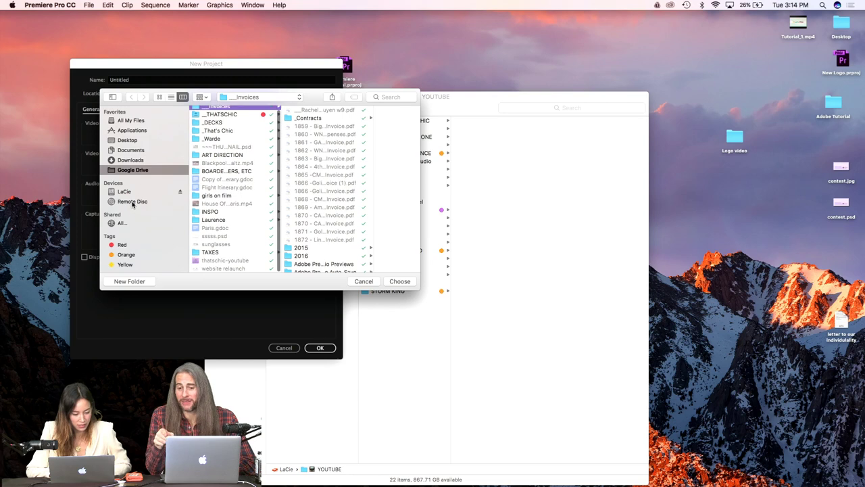
pyautogui.click(132, 193)
pyautogui.click(232, 160)
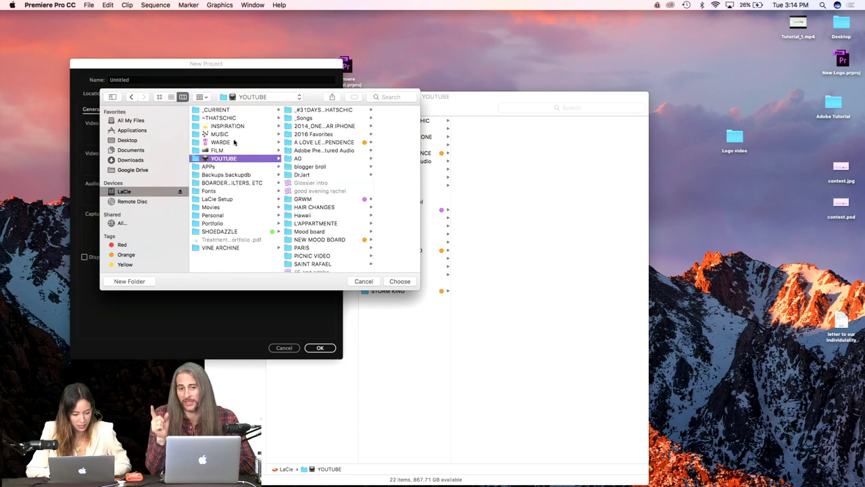
pyautogui.click(327, 137)
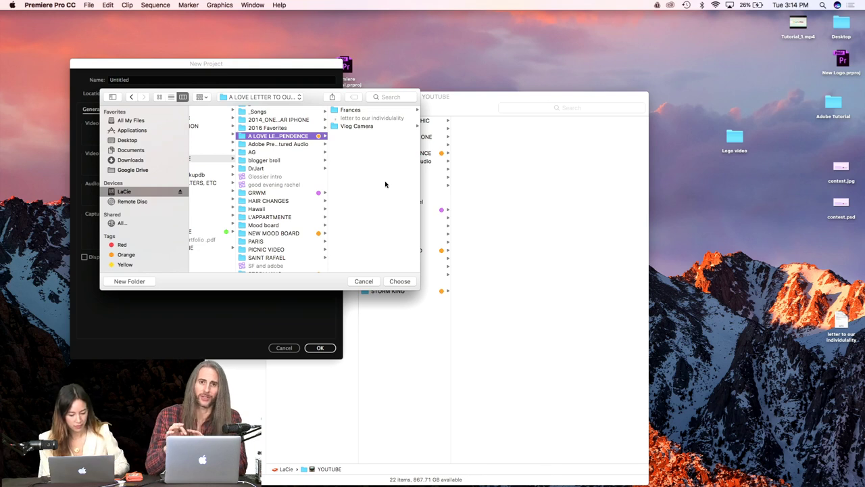
pyautogui.click(400, 281)
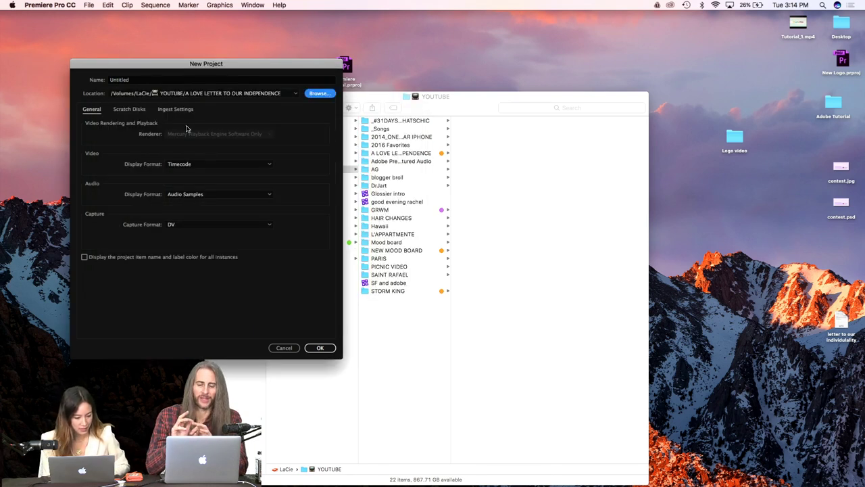
# Step: Name the project "Letter to our Individuality" and create it
pyautogui.click(138, 79)
pyautogui.doubleClick(138, 79)
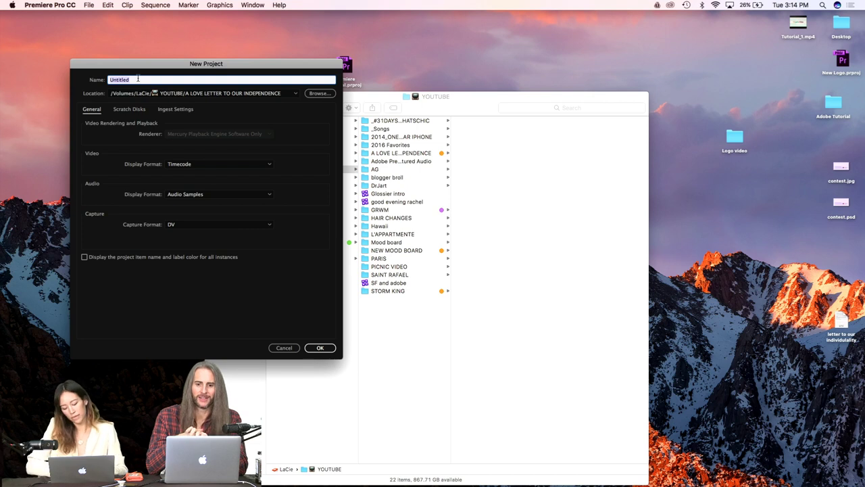
pyautogui.write('Letter to ou')
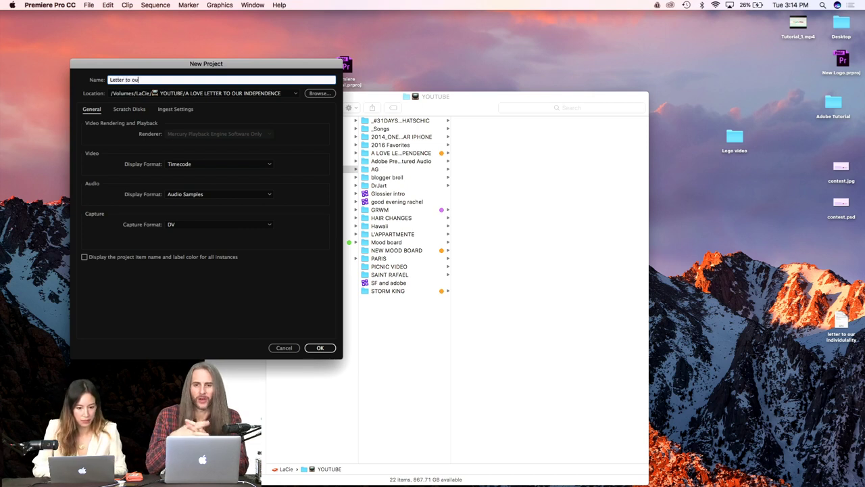
pyautogui.write('r Indi')
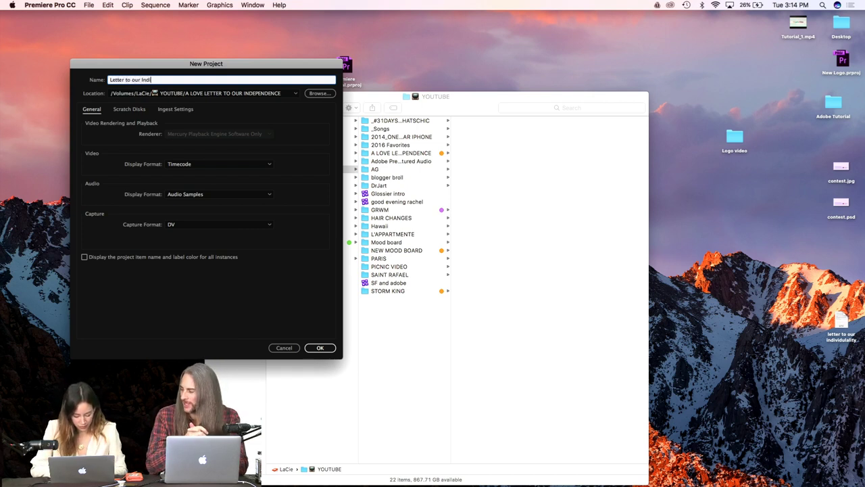
pyautogui.write('viduality')
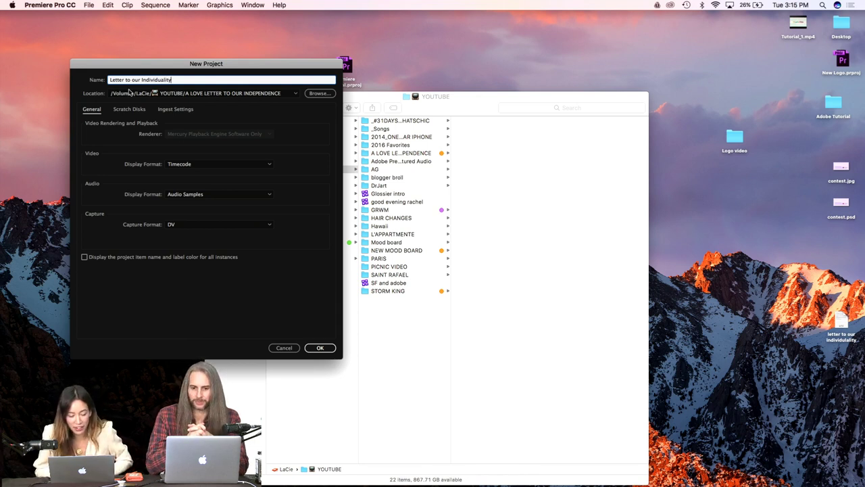
pyautogui.moveTo(205, 64); pyautogui.dragTo(509, 122)
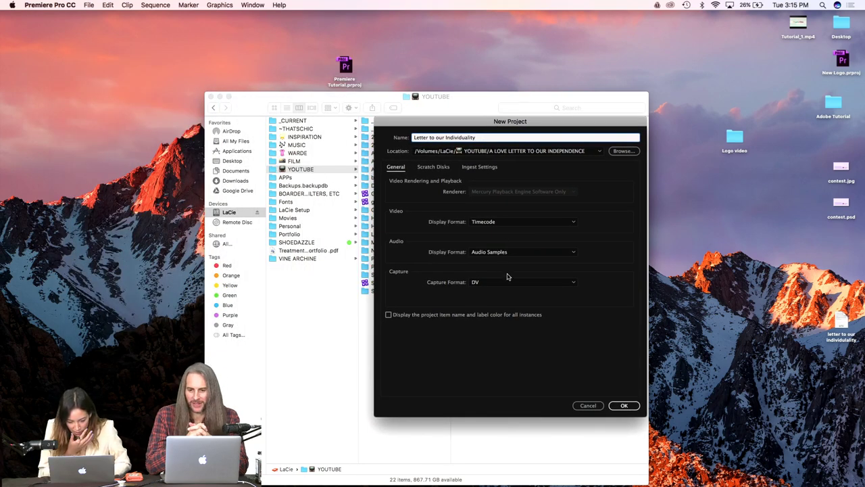
pyautogui.click(624, 406)
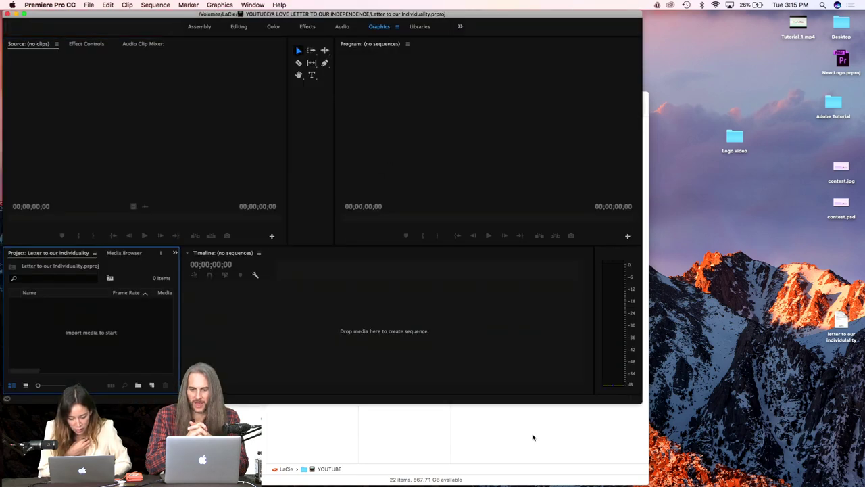
# Step: Switch to Finder and open the A LOVE LETTER TO OUR INDEPENDENCE folder inside YOUTUBE
pyautogui.click(534, 439)
pyautogui.press('Right')
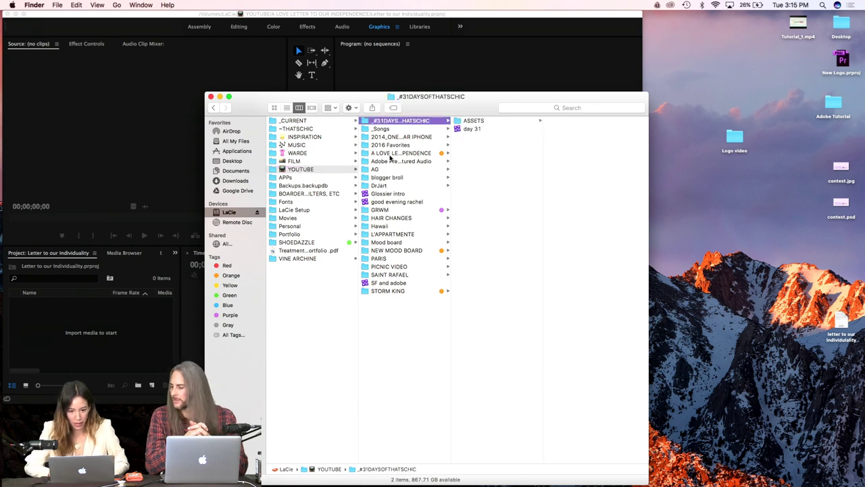
pyautogui.click(284, 170)
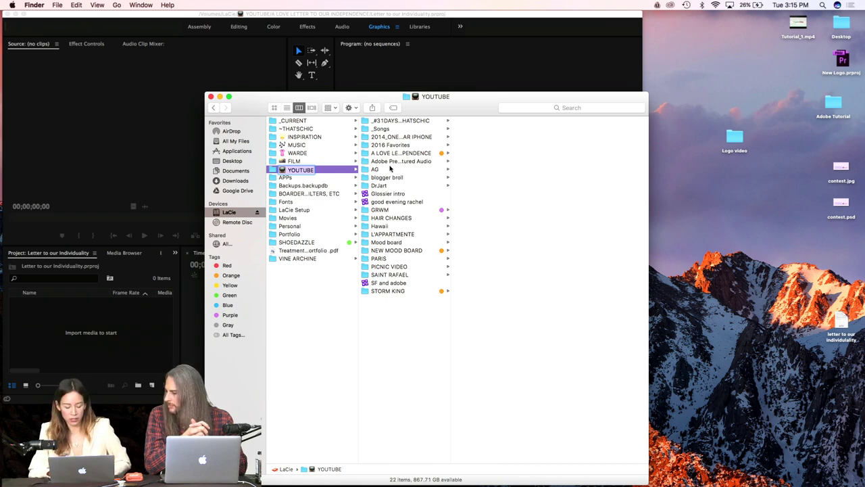
pyautogui.click(409, 155)
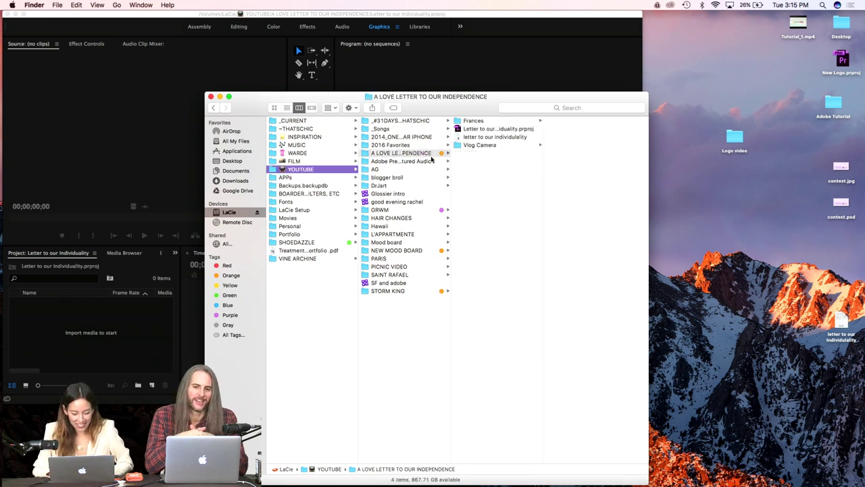
# Step: Examine the clips in the Vlog Camera folder and the other footage folder, plus the "letter to our individulality" text document
pyautogui.click(473, 148)
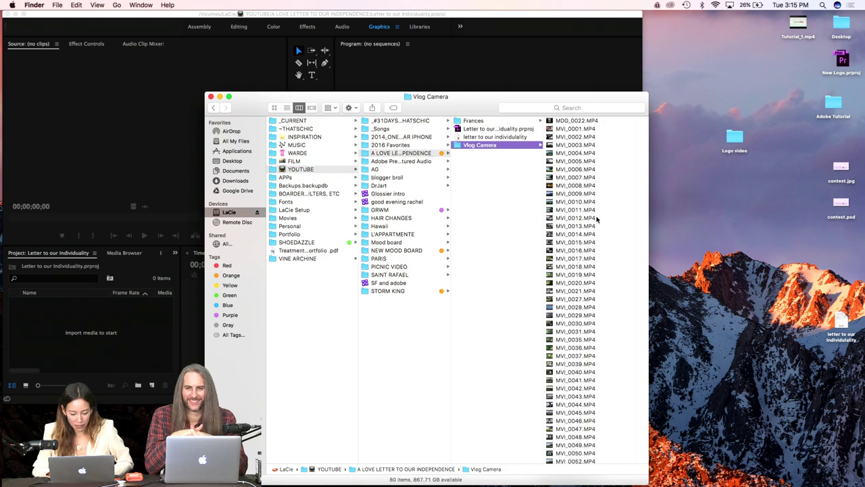
pyautogui.scroll(-10, 596, 218)
pyautogui.press('Up')
pyautogui.press('Up')
pyautogui.press('Up')
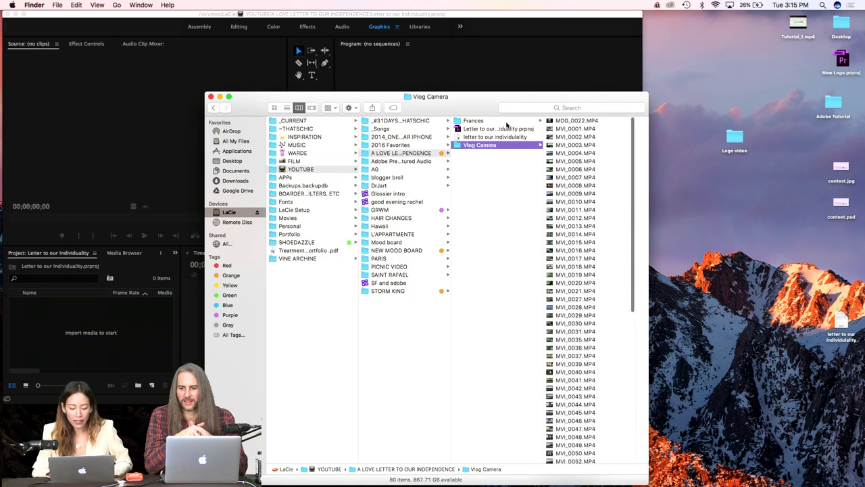
pyautogui.click(600, 300)
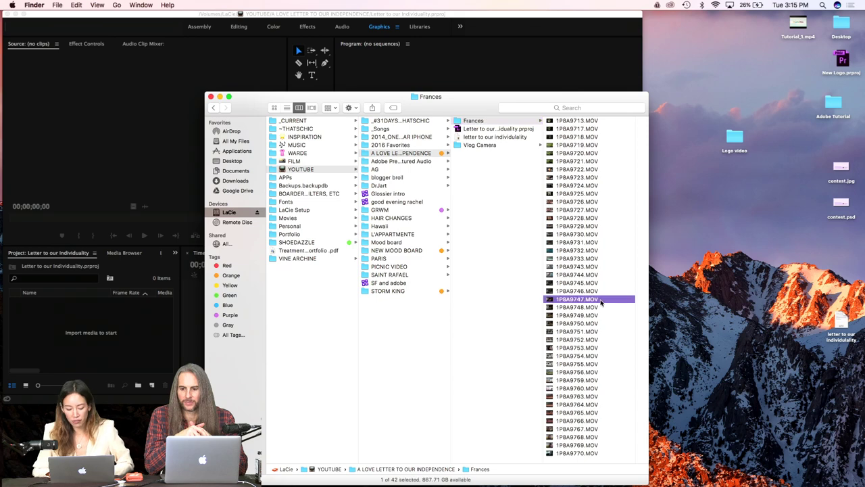
pyautogui.hscroll(-3, 428, 257)
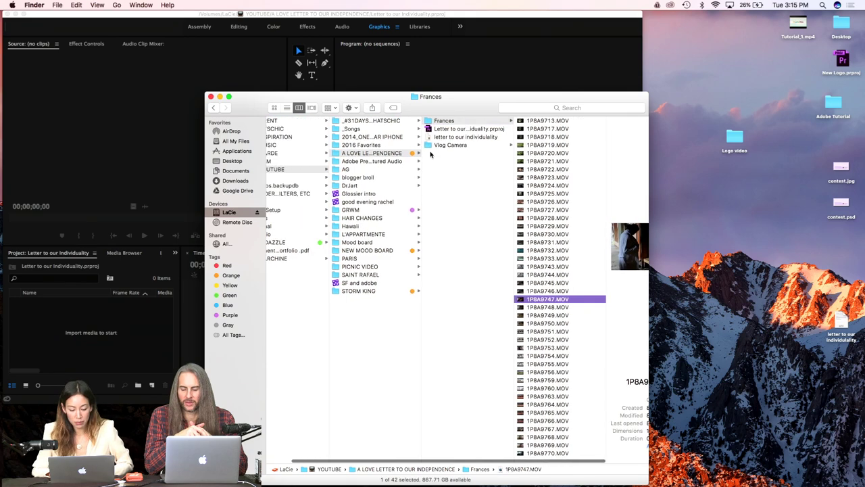
pyautogui.click(440, 138)
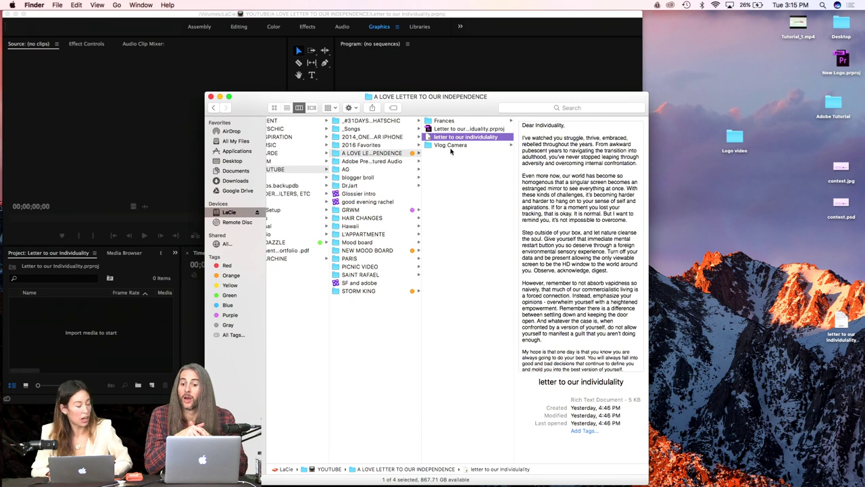
pyautogui.click(451, 146)
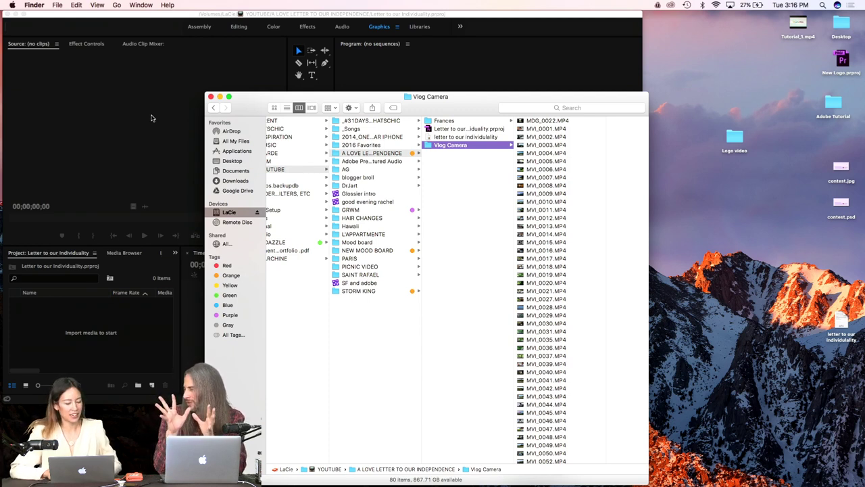
# Step: Switch back to the Premiere Pro project window
pyautogui.moveTo(344, 483)
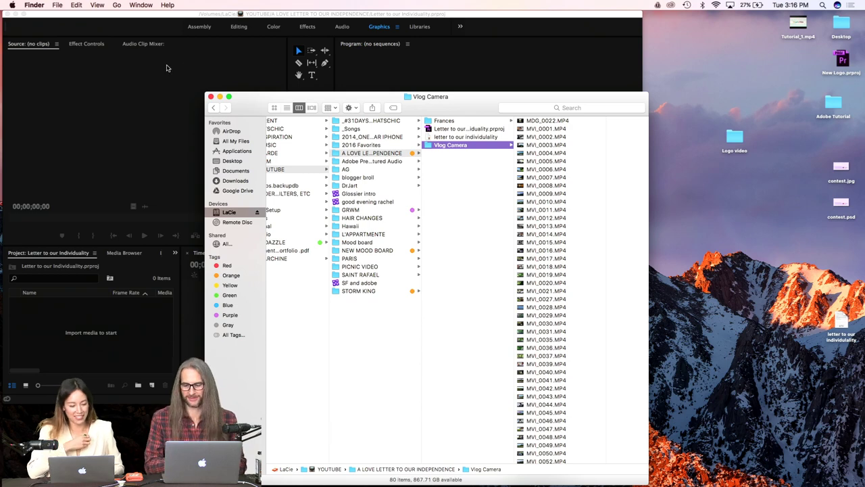
pyautogui.click(170, 87)
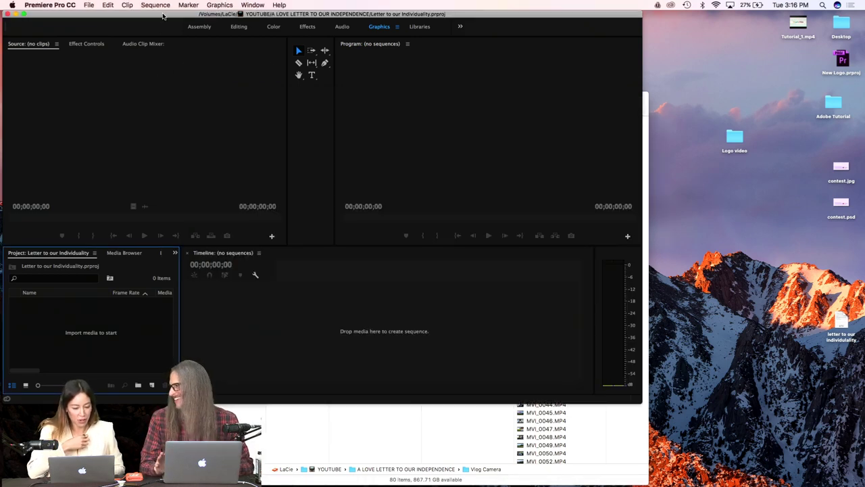
# Step: Reposition the project window and enlarge it to fill the rest of the screen
pyautogui.moveTo(165, 17); pyautogui.dragTo(176, 21)
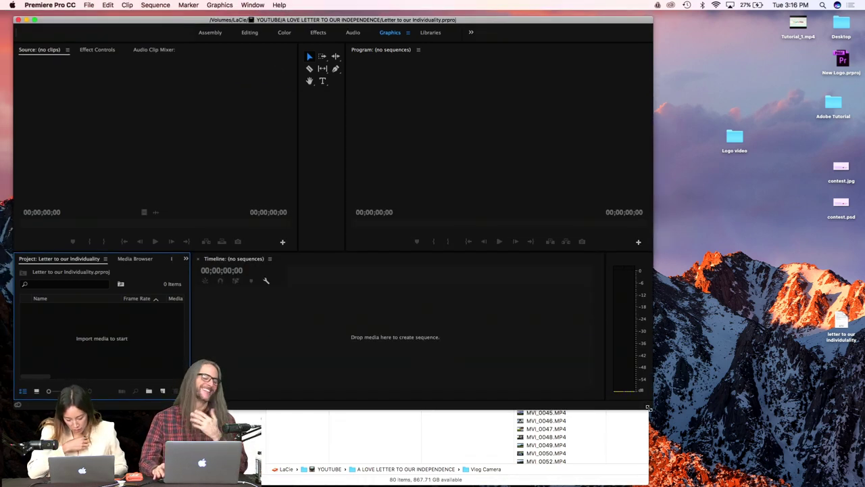
pyautogui.moveTo(651, 407); pyautogui.dragTo(864, 486)
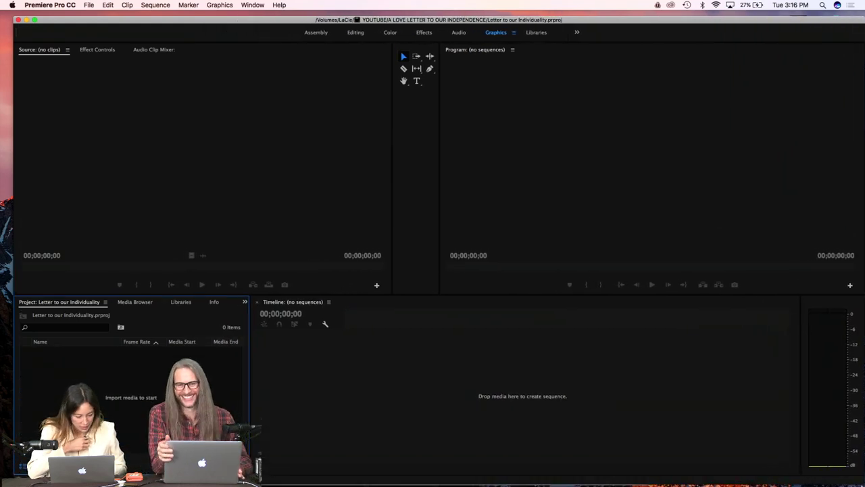
pyautogui.click(139, 303)
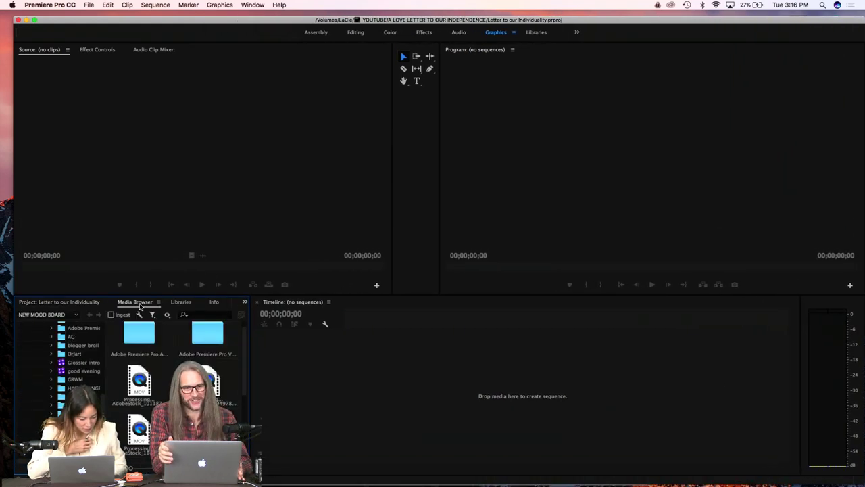
pyautogui.click(75, 304)
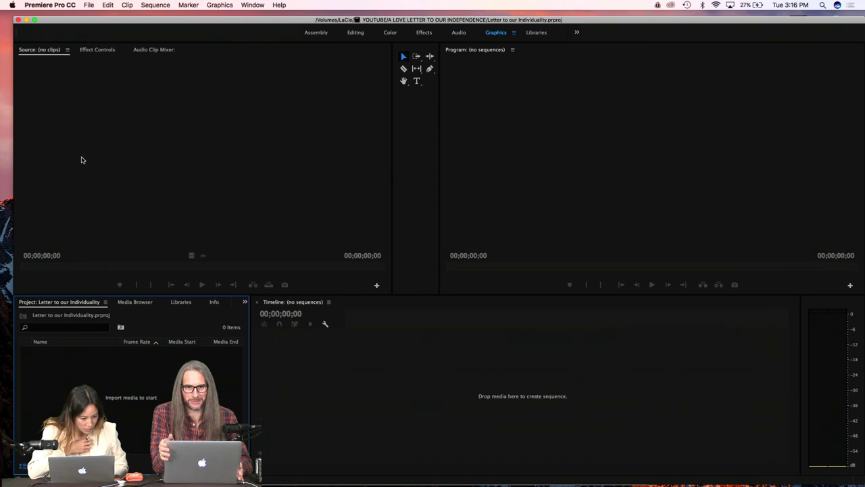
pyautogui.press('super+i')
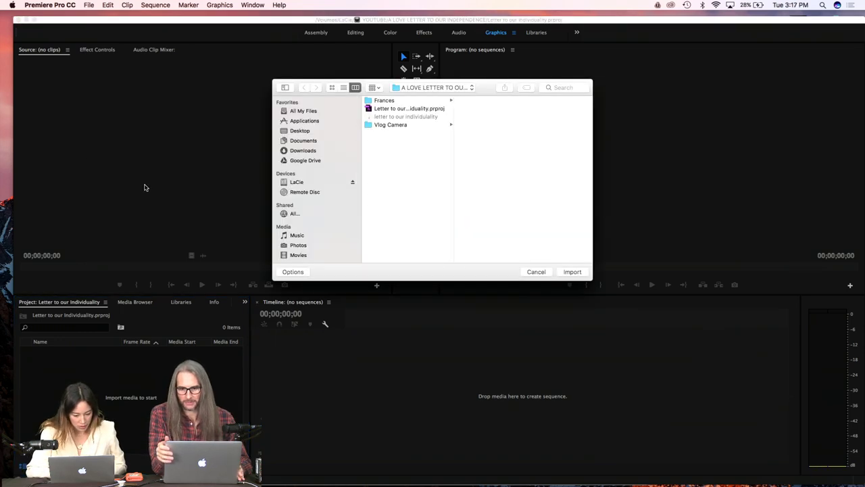
pyautogui.click(382, 101)
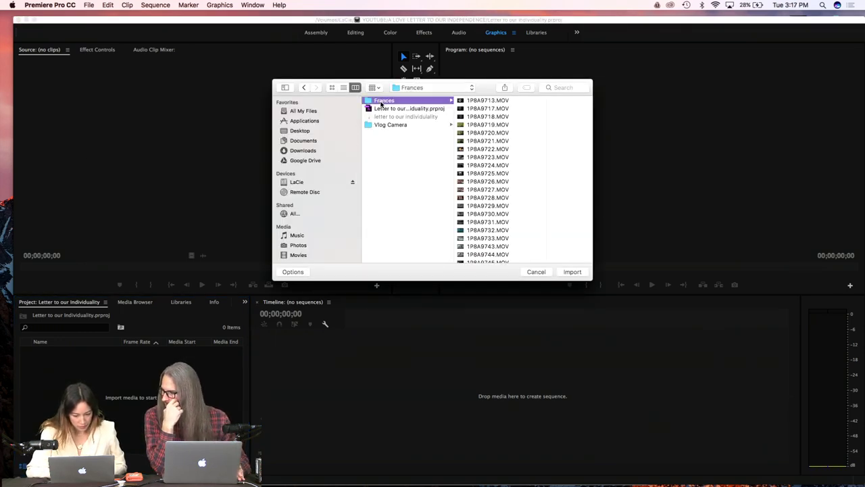
pyautogui.click(488, 116)
pyautogui.press('super+a')
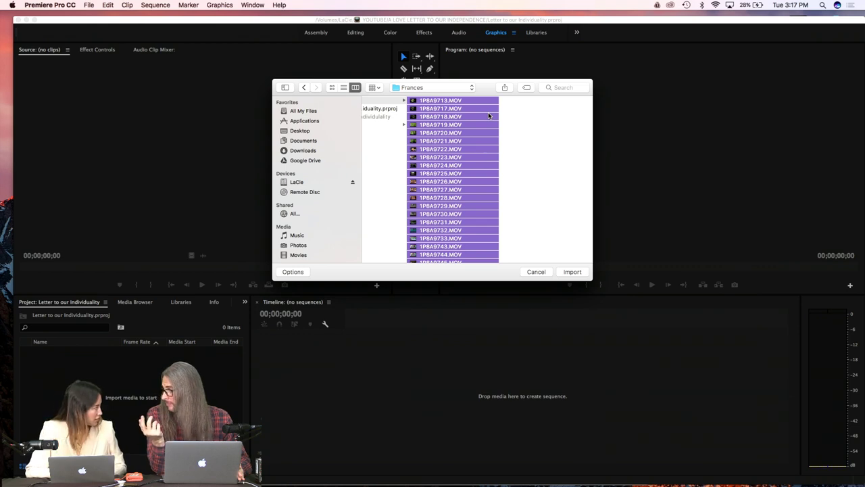
pyautogui.click(544, 273)
# Step: Browse the media to the A LOVE LETTER TO OUR INDEPENDENCE folder inside YOUTUBE and open its folder of 1P8A clips
pyautogui.click(139, 301)
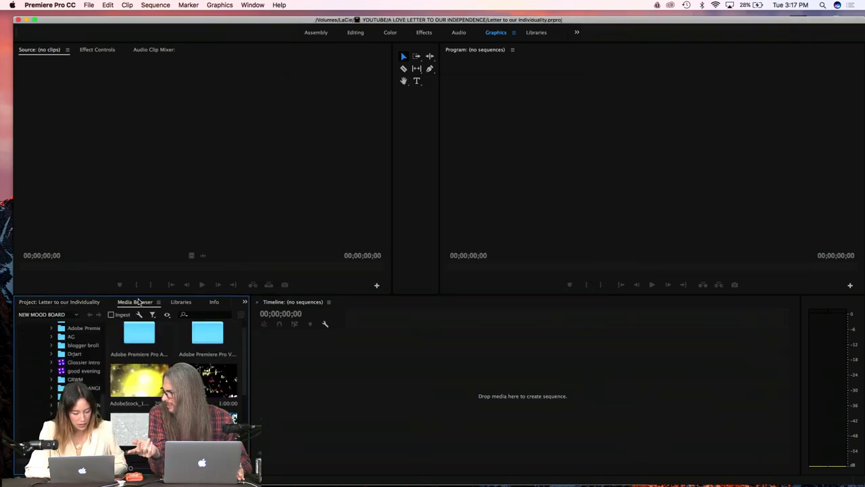
pyautogui.scroll(3, 53, 410)
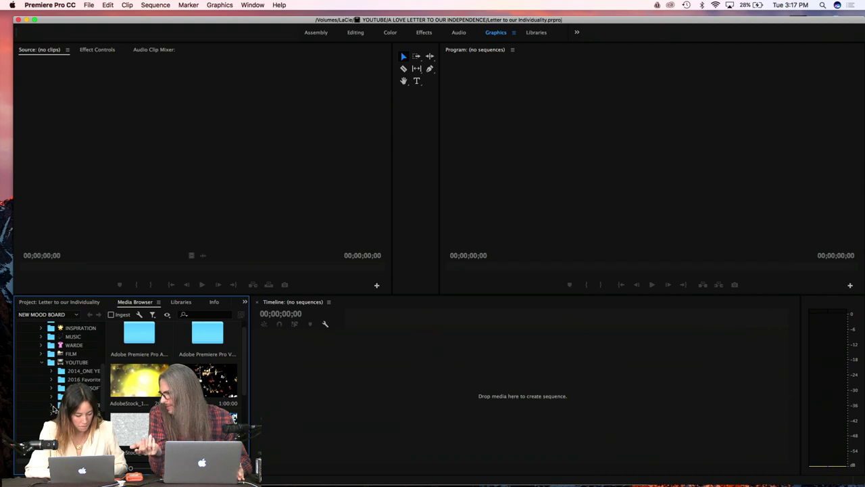
pyautogui.scroll(-5, 56, 384)
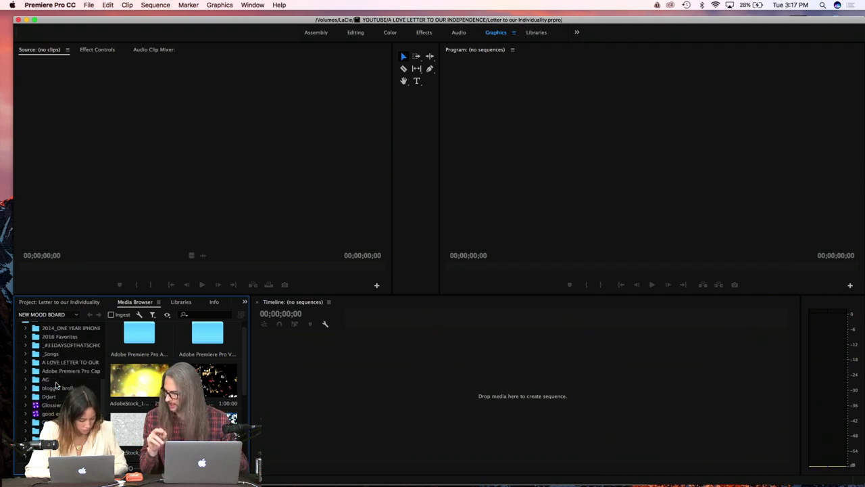
pyautogui.scroll(-2, 57, 384)
pyautogui.scroll(4, 57, 384)
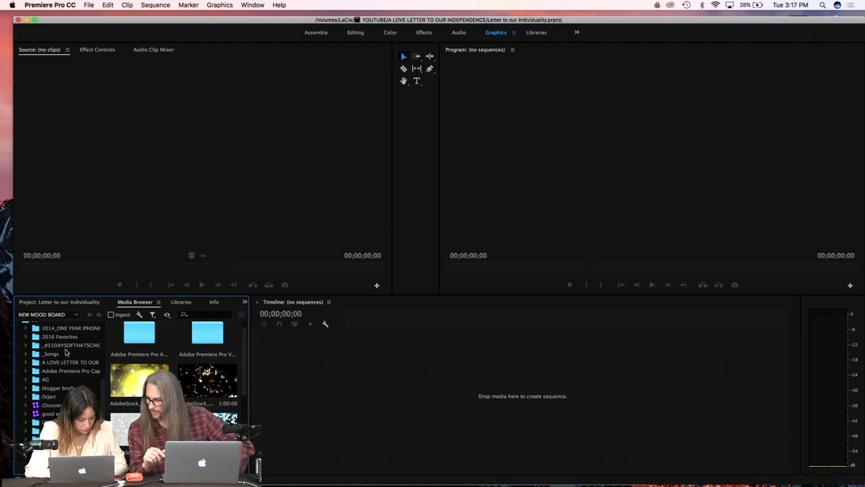
pyautogui.click(60, 362)
pyautogui.doubleClick(137, 341)
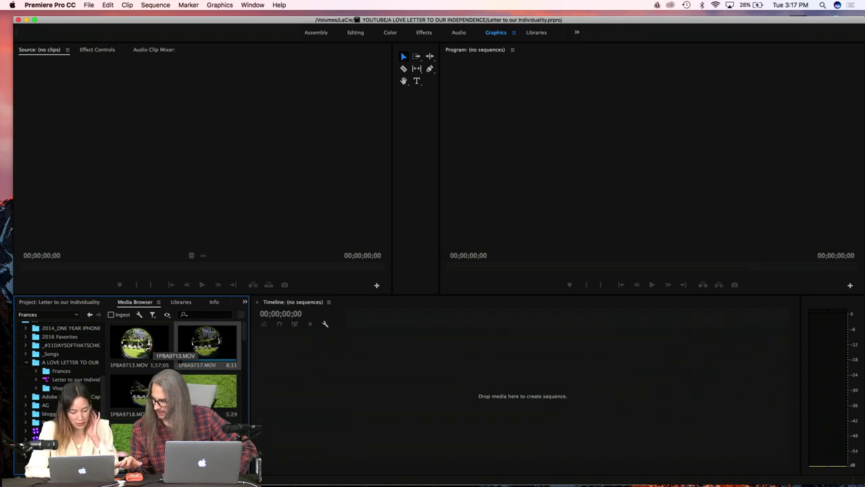
# Step: Preview the thumbnails of 1P8A9713.MOV and 1P8A9718.MOV, and widen the media browsing area beside the timeline
pyautogui.click(152, 349)
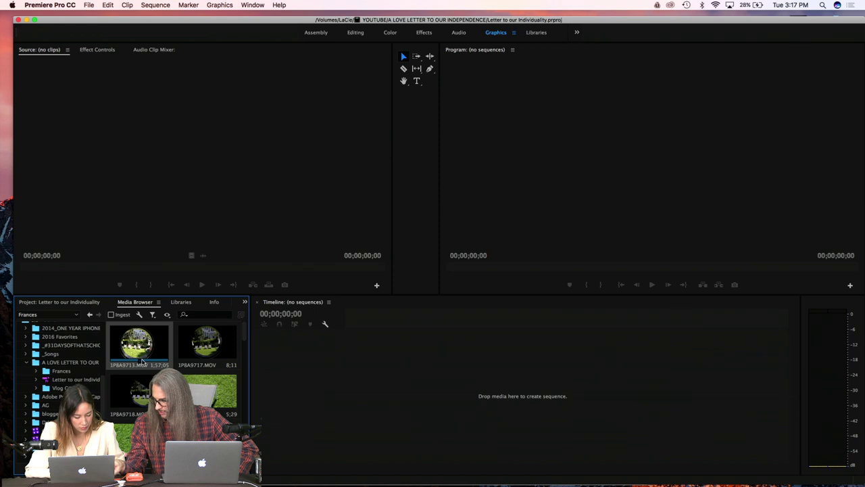
pyautogui.click(146, 391)
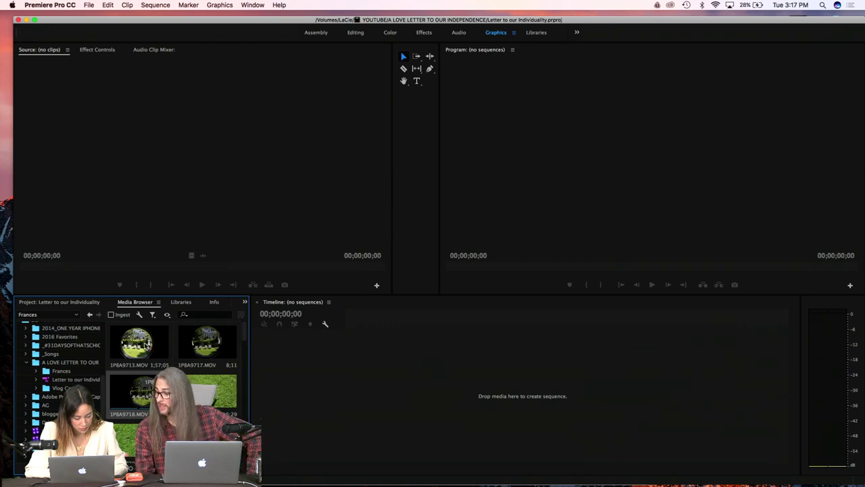
pyautogui.scroll(-5, 145, 344)
pyautogui.scroll(5, 145, 344)
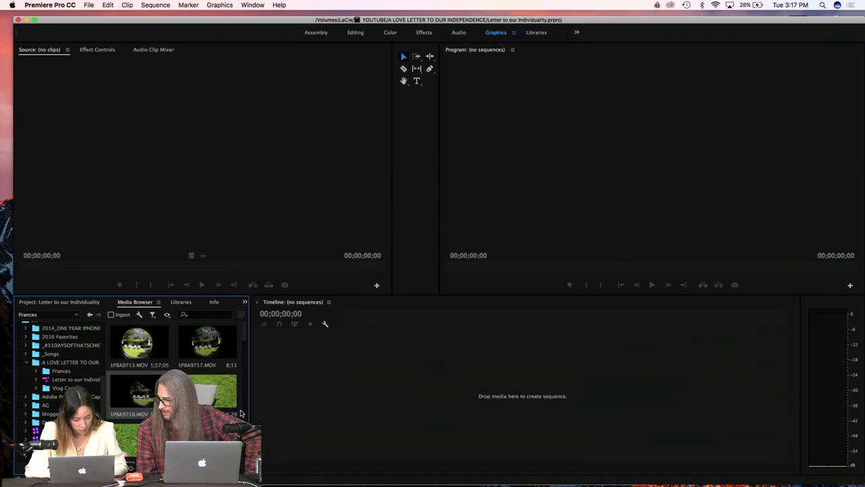
pyautogui.moveTo(250, 407); pyautogui.dragTo(326, 411)
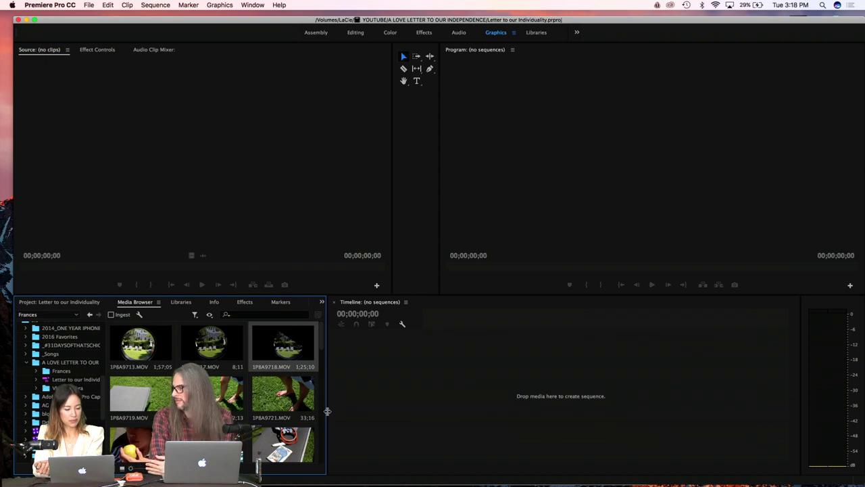
# Step: Import all the 1P8A clips of the open footage folder into the project
pyautogui.click(89, 304)
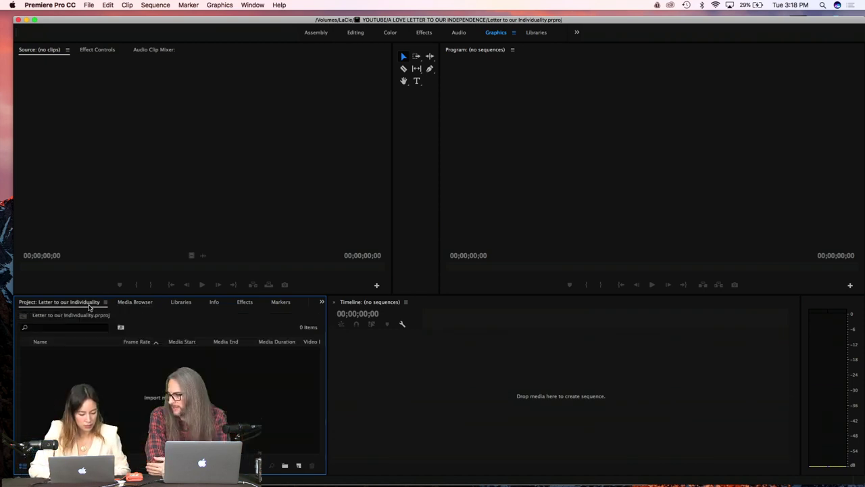
pyautogui.click(126, 306)
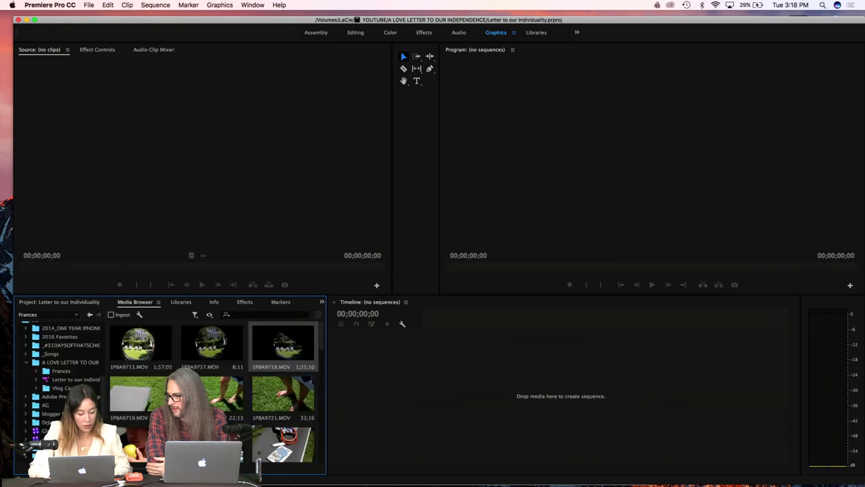
pyautogui.scroll(-5, 213, 392)
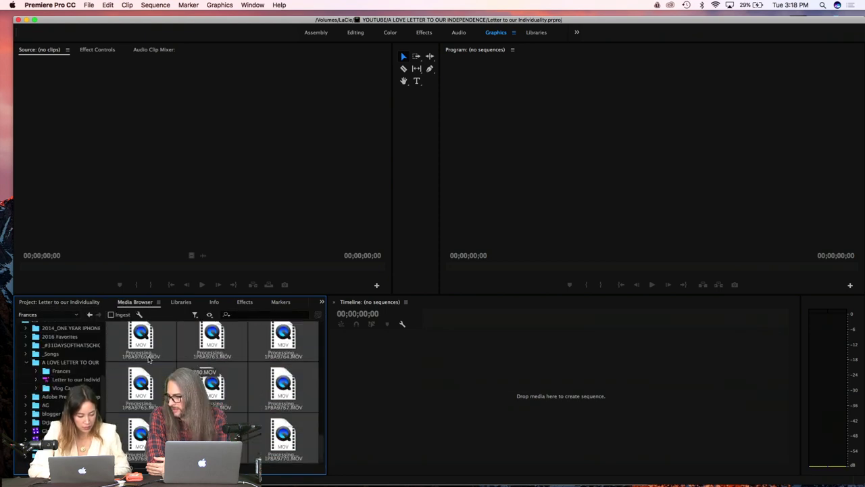
pyautogui.click(68, 304)
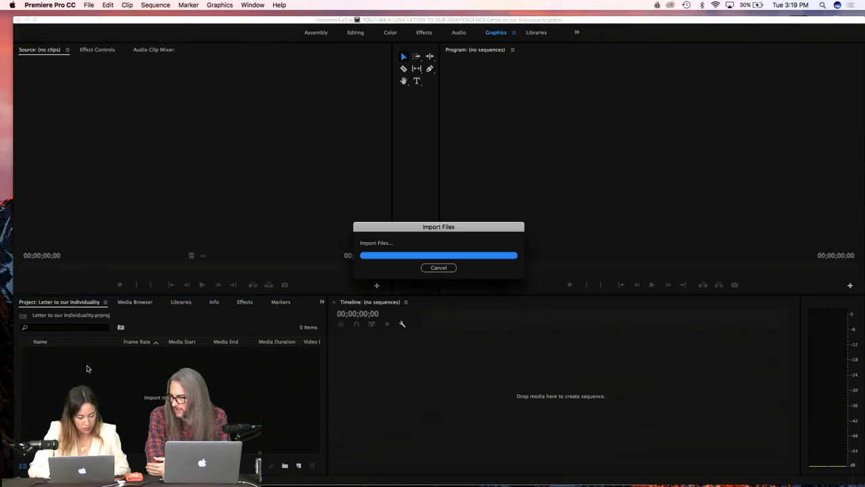
# Step: Look through the imported 1P8A clips and display them as thumbnails instead of a list
pyautogui.scroll(-5, 87, 369)
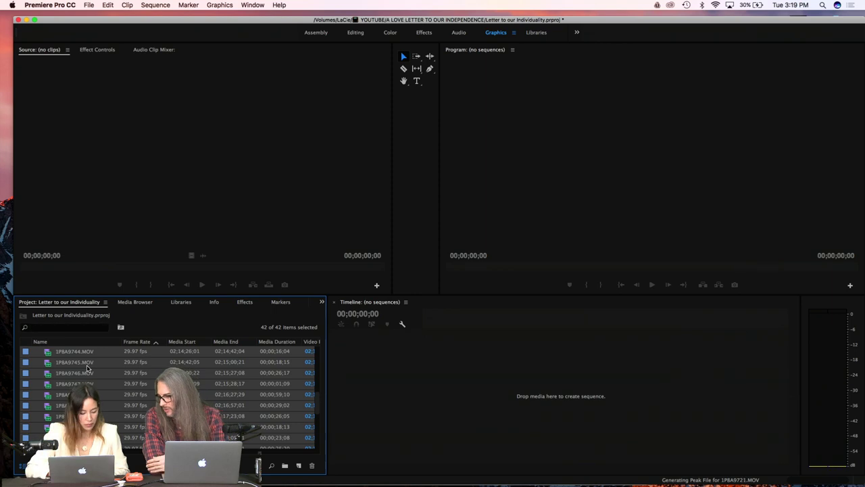
pyautogui.scroll(5, 86, 369)
pyautogui.click(86, 369)
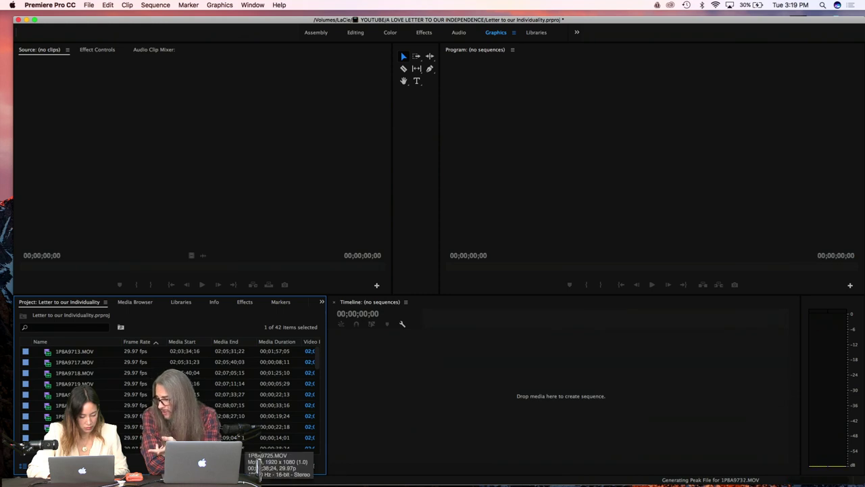
pyautogui.scroll(-10, 256, 446)
pyautogui.click(81, 362)
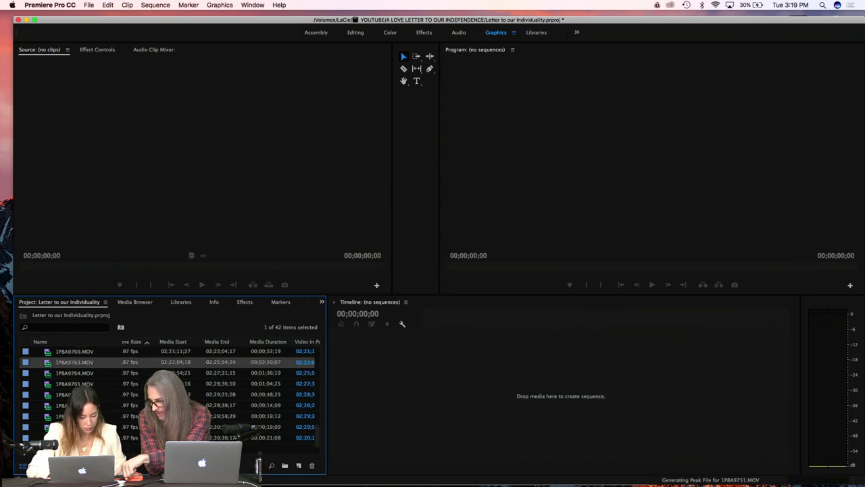
pyautogui.click(32, 466)
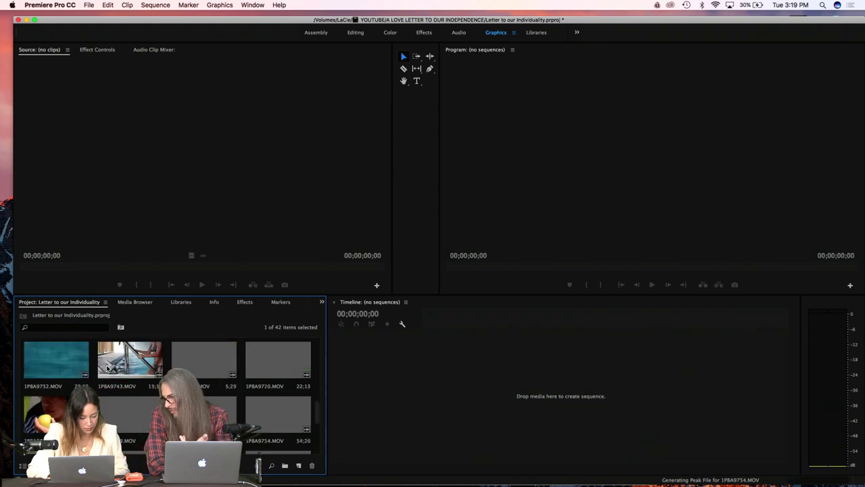
pyautogui.scroll(-5, 107, 367)
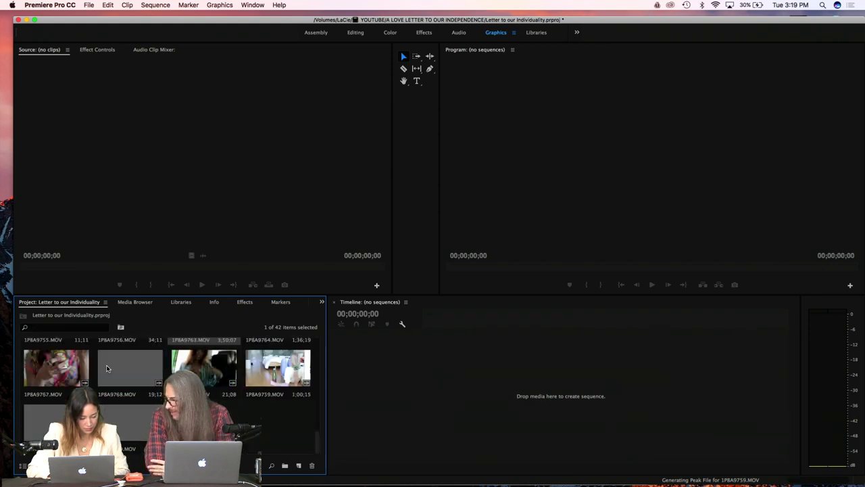
pyautogui.scroll(3, 107, 367)
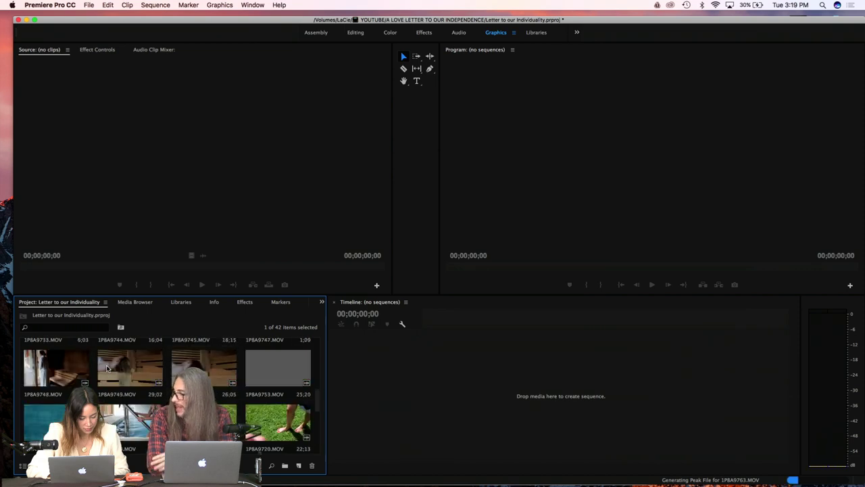
pyautogui.scroll(3, 107, 368)
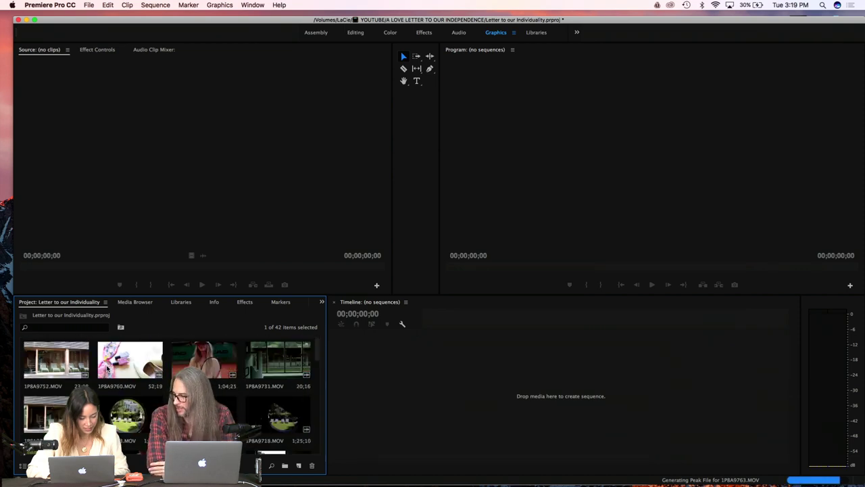
# Step: Import all the clips of the Vlog Camera folder into the project
pyautogui.click(136, 302)
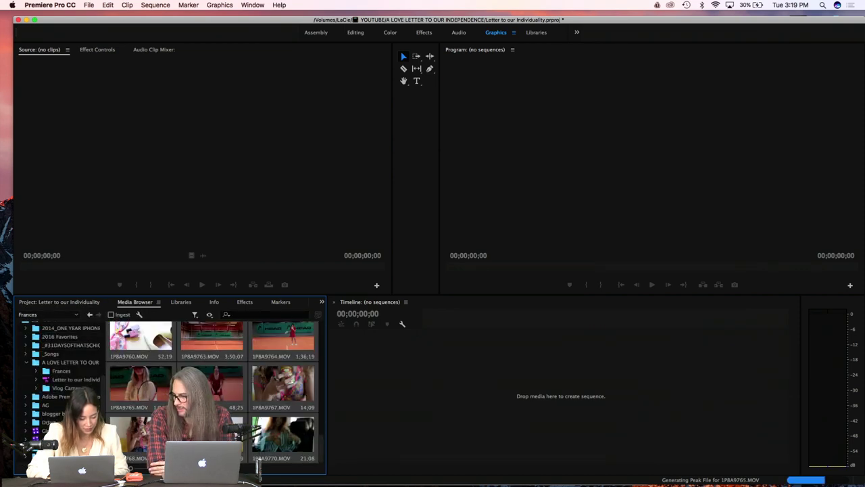
pyautogui.scroll(5, 211, 392)
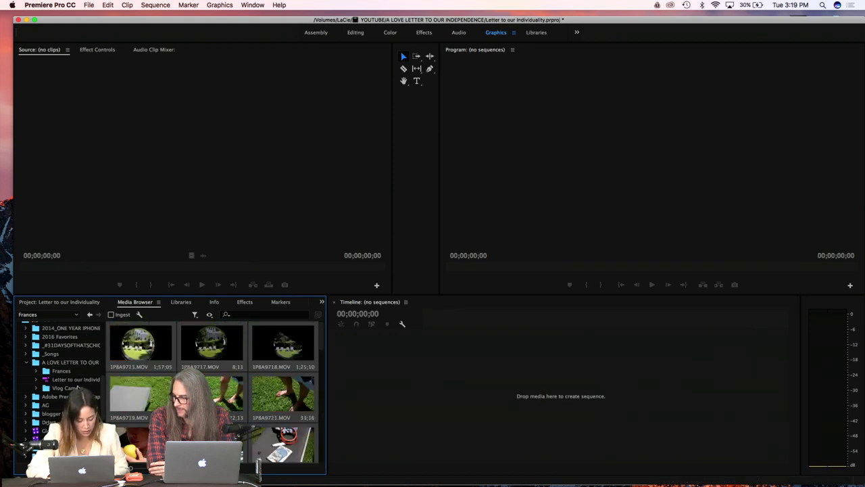
pyautogui.click(76, 387)
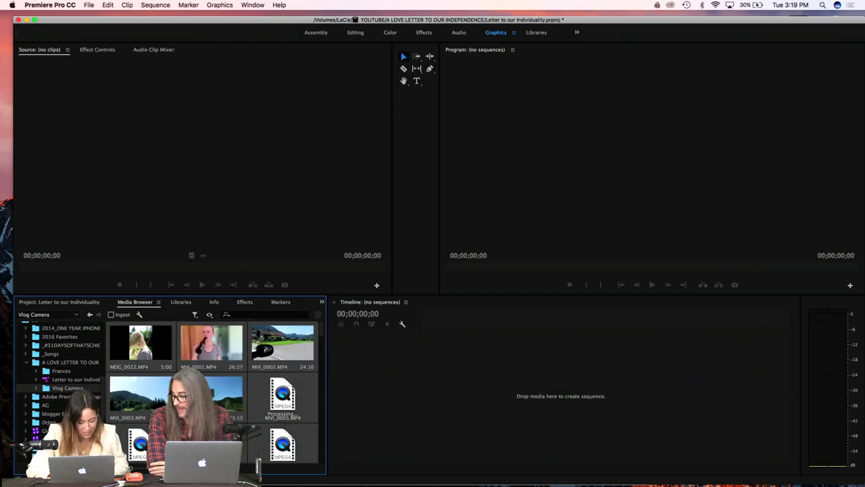
pyautogui.scroll(-5, 156, 353)
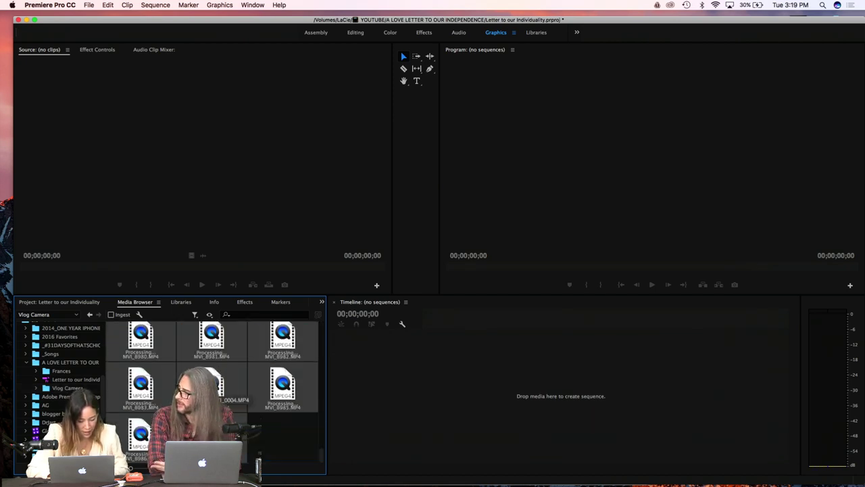
pyautogui.click(75, 302)
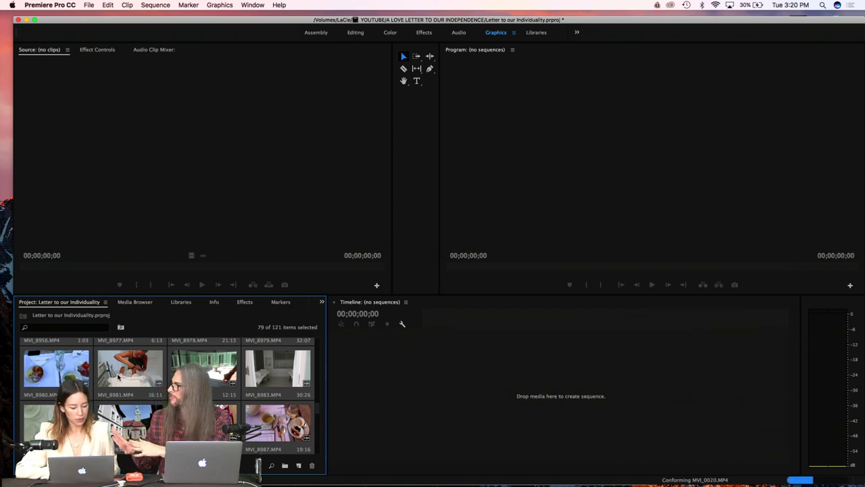
# Step: Open the clip MVI_0002.MP4 in the source monitor and scrub through its footage
pyautogui.scroll(15, 119, 378)
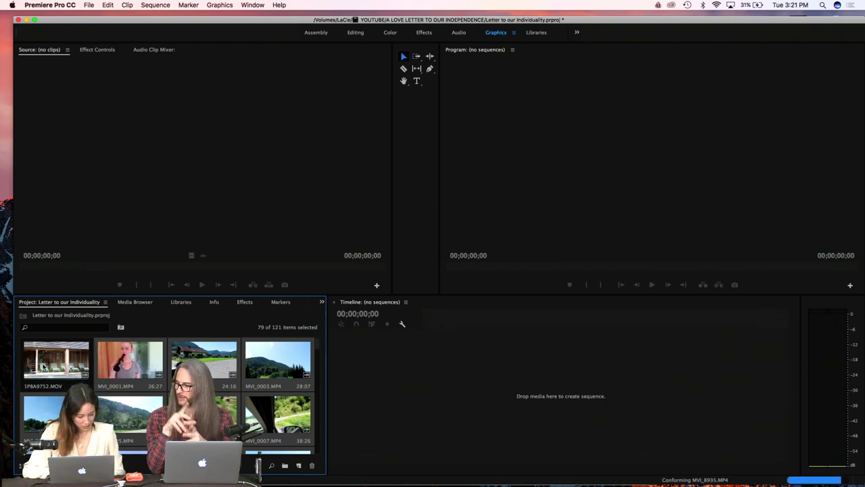
pyautogui.doubleClick(185, 362)
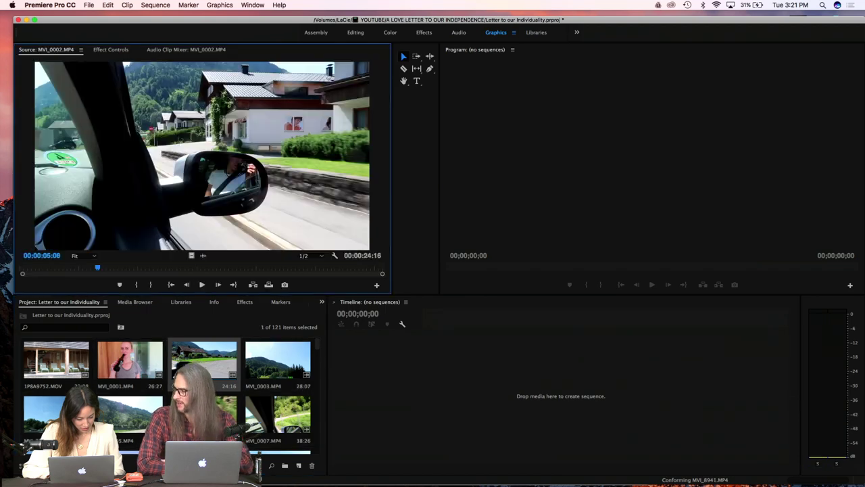
pyautogui.moveTo(94, 268); pyautogui.dragTo(354, 271)
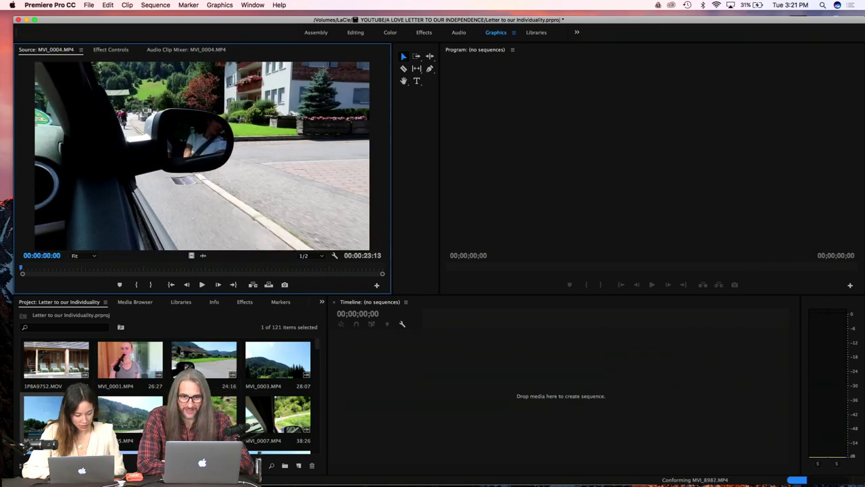
# Step: Open MVI_0004.MP4 in the source monitor, mark its In point about 6 seconds in and preview the footage from there
pyautogui.doubleClick(56, 414)
pyautogui.click(70, 270)
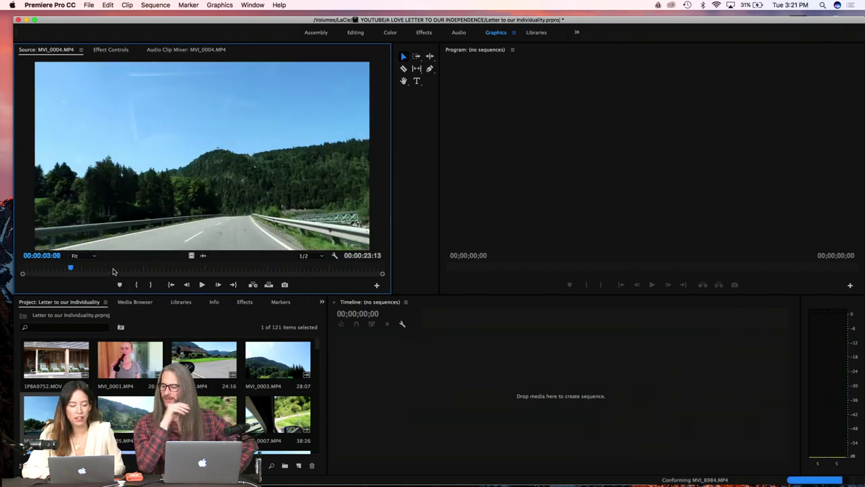
pyautogui.click(114, 269)
pyautogui.press('space')
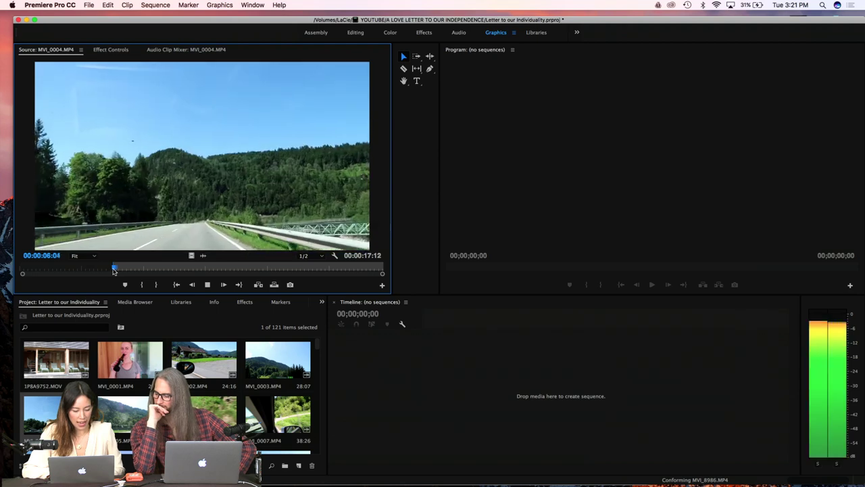
pyautogui.press('space')
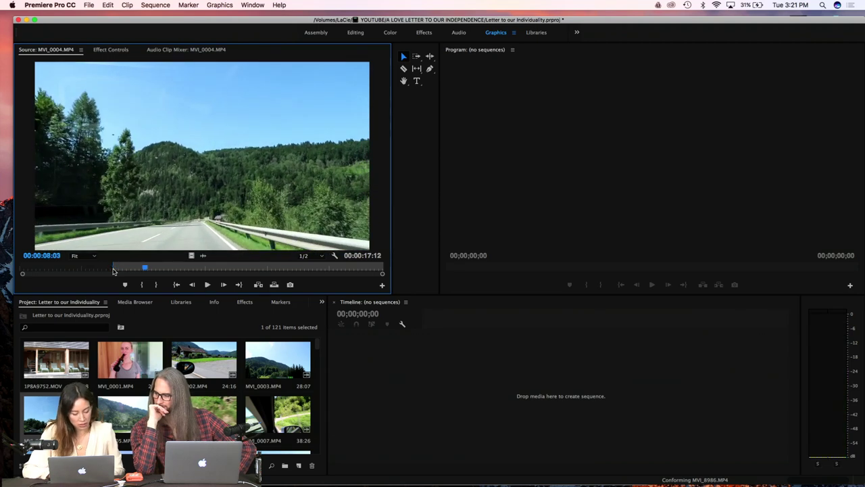
# Step: Choose Internal Speakers as the Mac's sound output in System Preferences and check the sound input device
pyautogui.press('XF86AudioRaiseVolume')
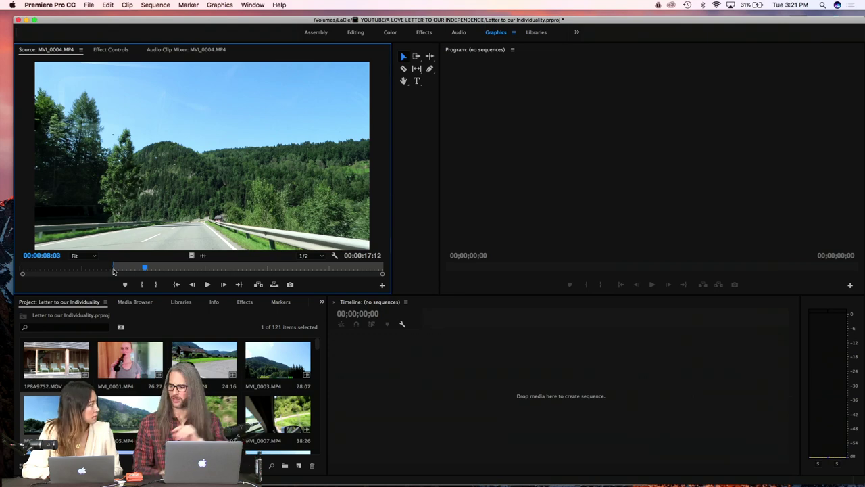
pyautogui.press('alt+super+d')
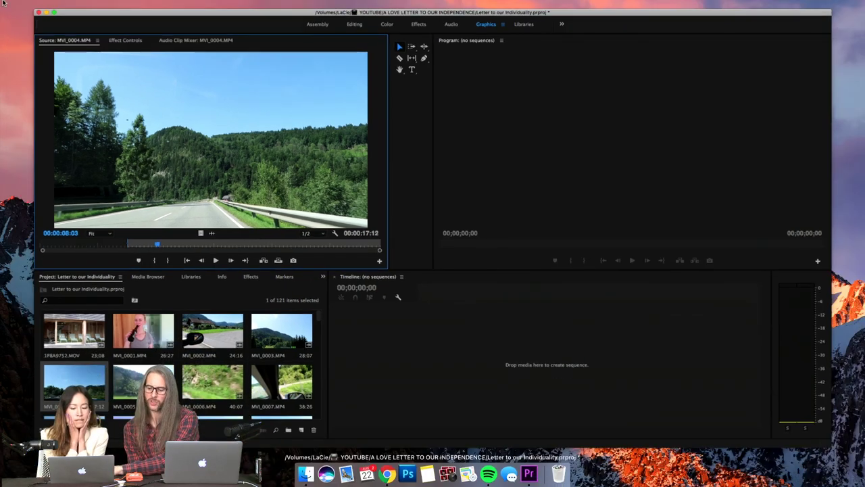
pyautogui.press('alt+super+d')
pyautogui.click(12, 4)
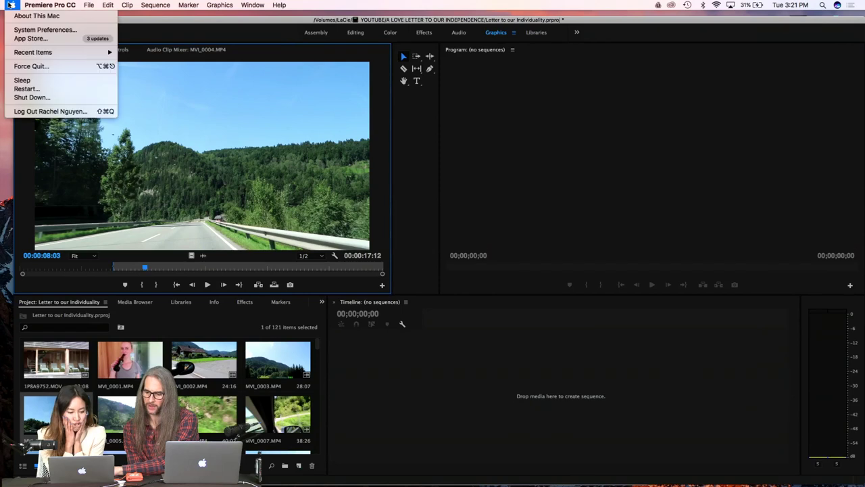
pyautogui.click(28, 31)
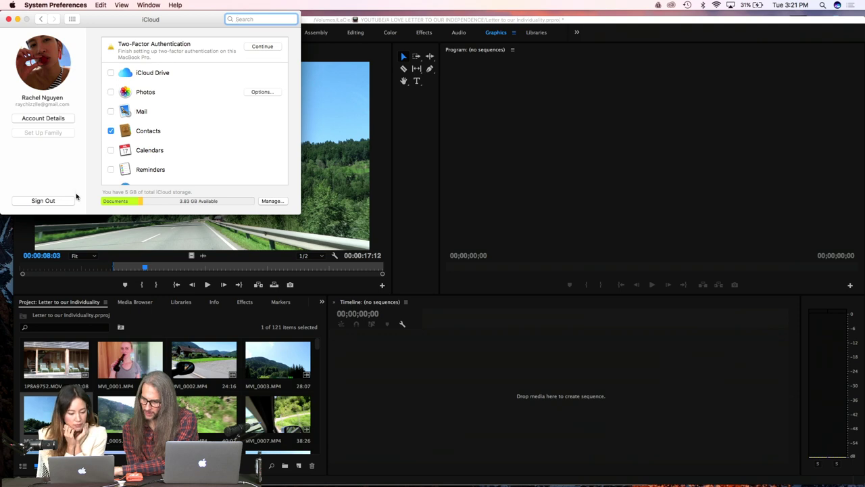
pyautogui.click(42, 20)
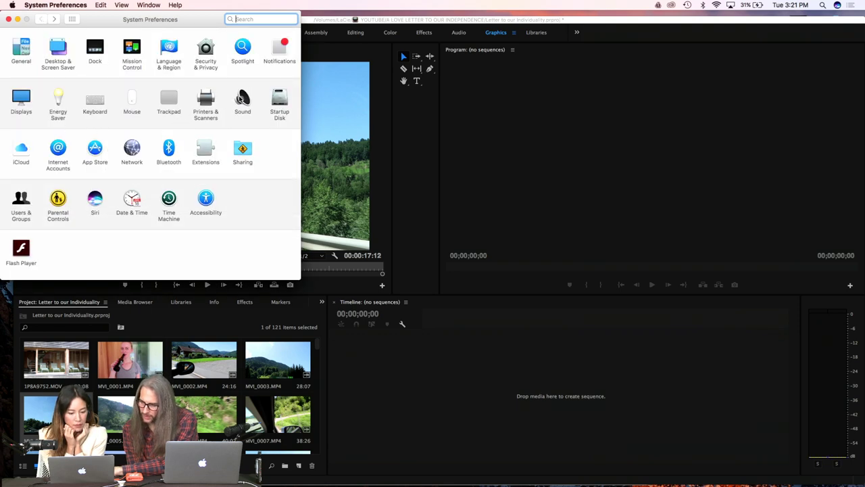
pyautogui.click(241, 100)
pyautogui.click(79, 81)
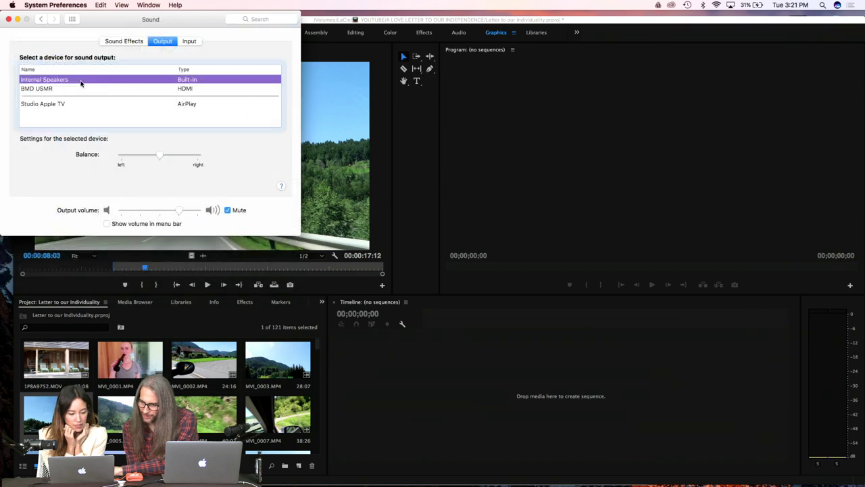
pyautogui.click(190, 42)
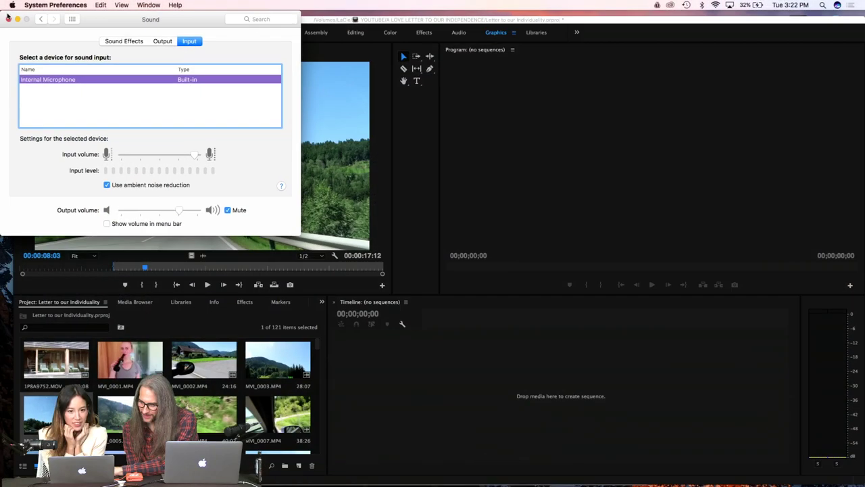
pyautogui.click(8, 18)
# Step: Set the default input to Built-in Microphone and the default output to Built-in Output in the Audio Hardware preferences
pyautogui.click(88, 5)
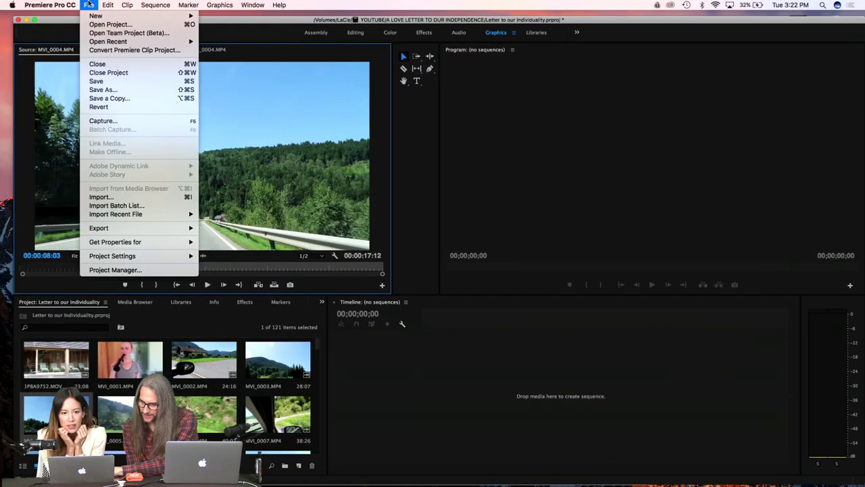
pyautogui.moveTo(50, 5)
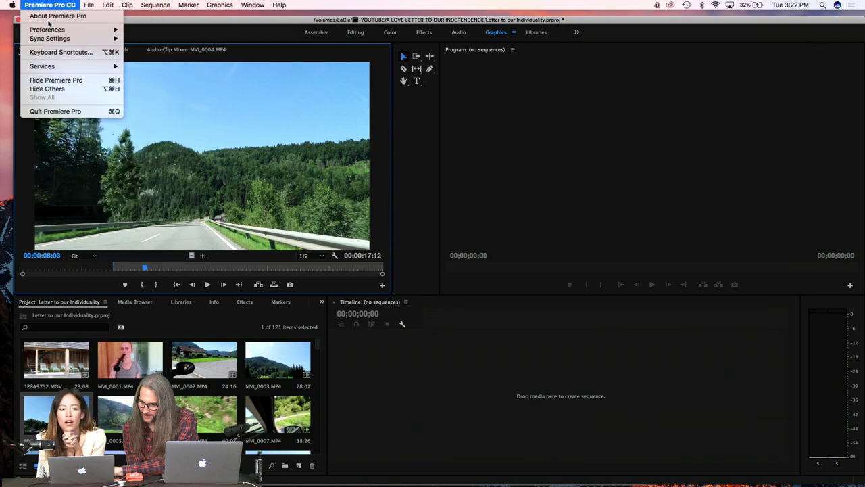
pyautogui.moveTo(47, 30)
pyautogui.click(162, 55)
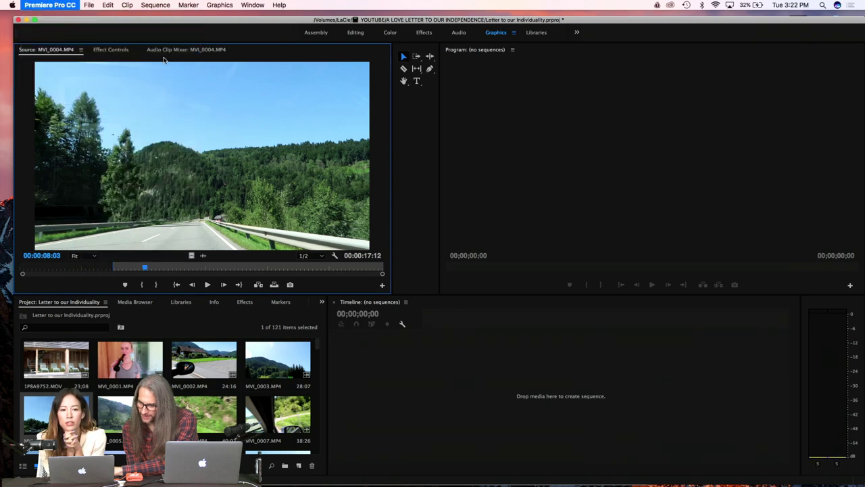
pyautogui.click(454, 155)
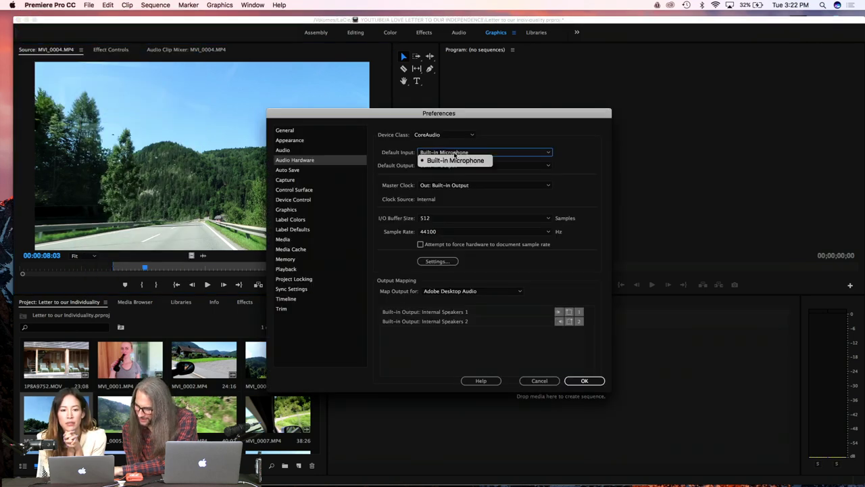
pyautogui.click(493, 154)
pyautogui.click(489, 166)
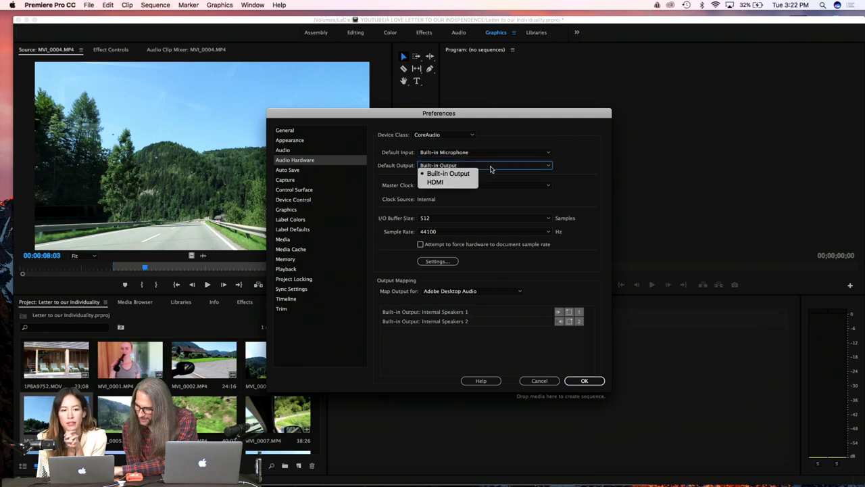
pyautogui.click(464, 173)
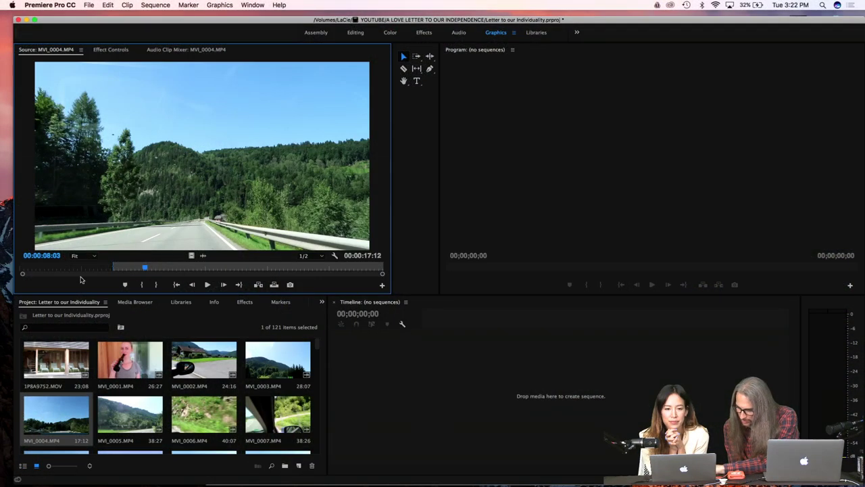
# Step: Play MVI_0004.MP4 in the source monitor to test the sound, adjusting the system volume
pyautogui.click(207, 285)
pyautogui.press('XF86AudioRaiseVolume')
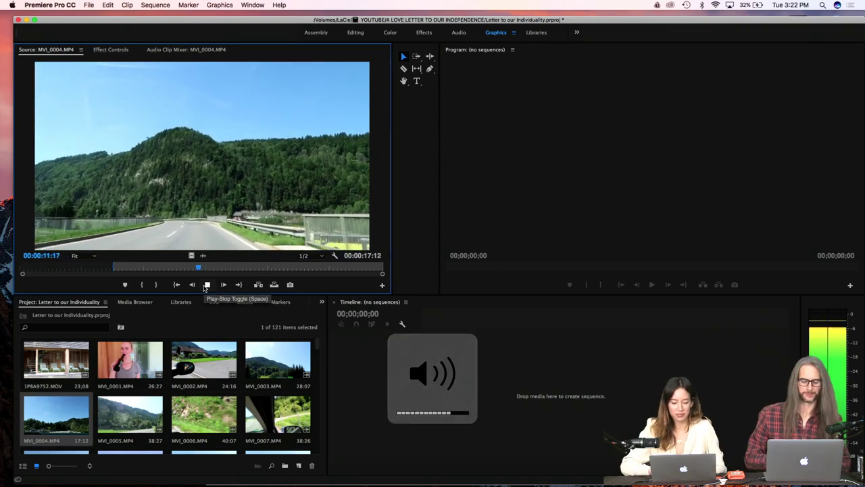
pyautogui.press('space')
pyautogui.press('XF86AudioLowerVolume')
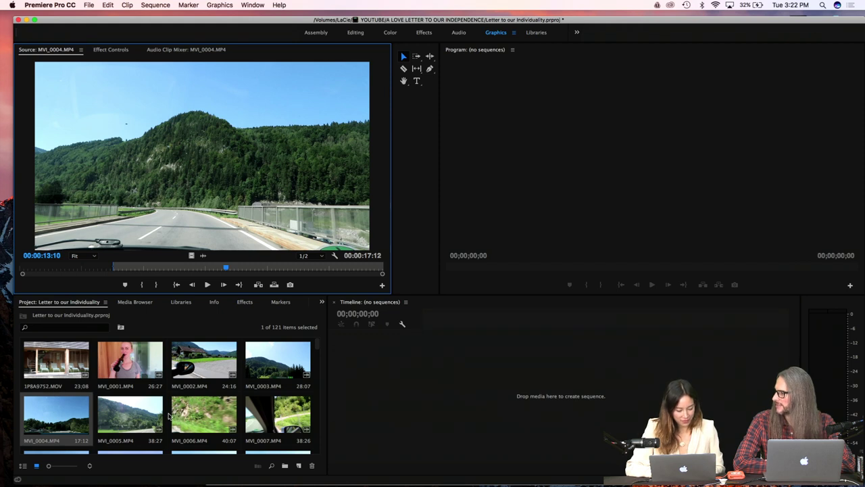
# Step: Open MVI_0005.MP4 in the source monitor with the system sound muted and mark its In point at 00:00:30:08
pyautogui.click(123, 420)
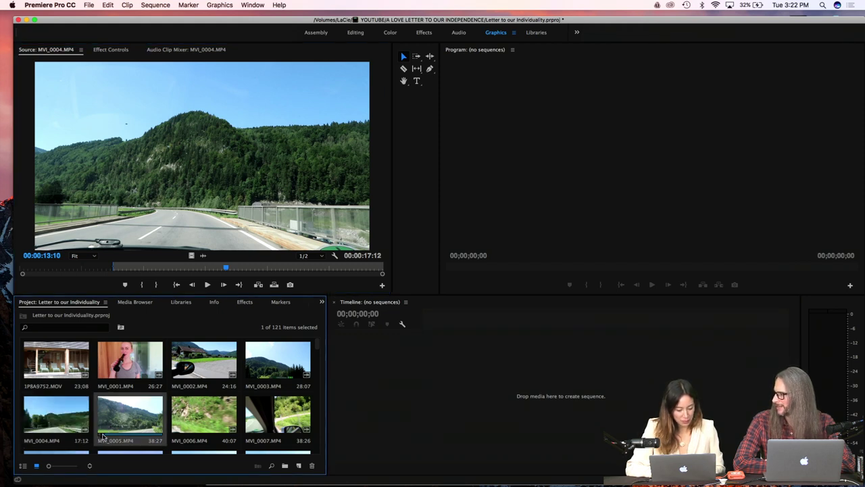
pyautogui.press('XF86AudioMute')
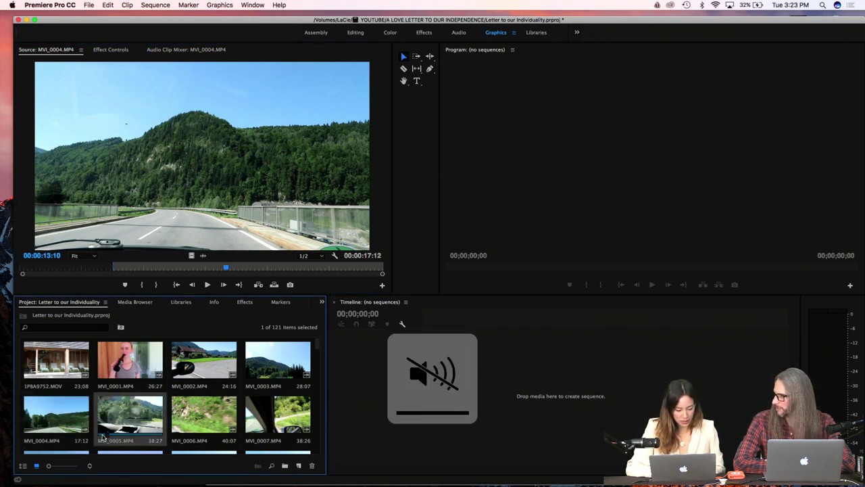
pyautogui.doubleClick(113, 423)
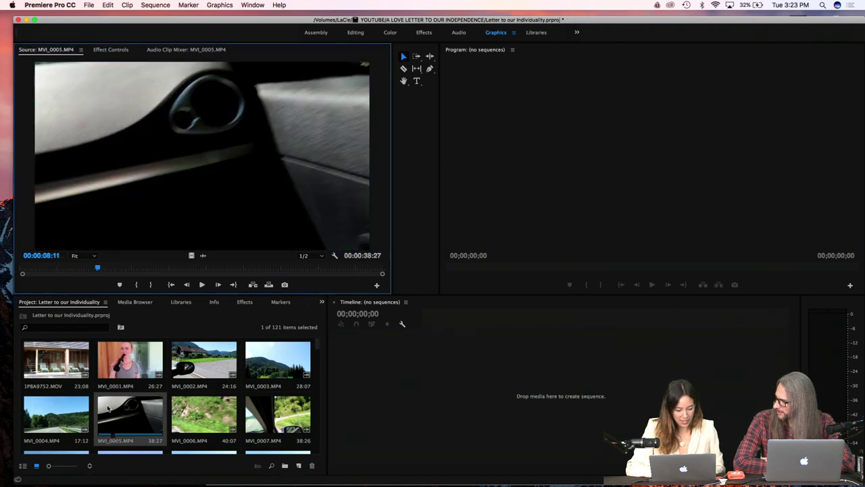
pyautogui.click(106, 269)
pyautogui.moveTo(106, 269); pyautogui.dragTo(300, 271)
pyautogui.press('i')
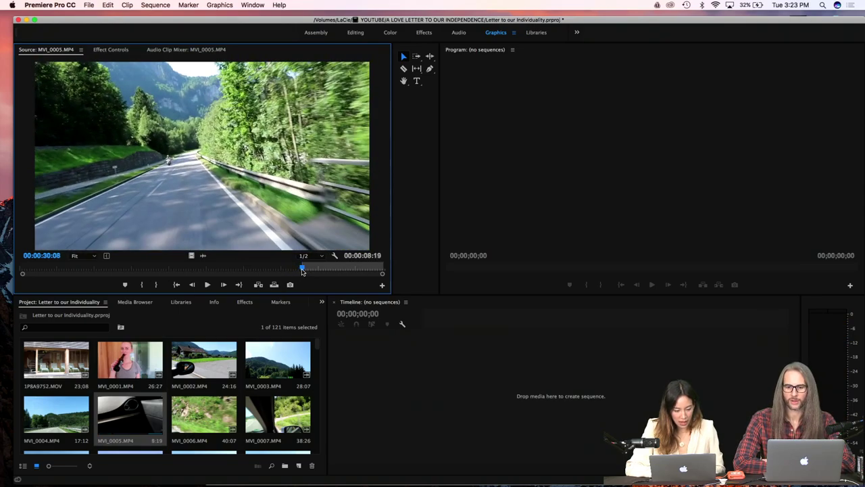
# Step: Play MVI_0005.MP4 from its In point to find where the shot ends and mark the Out point at 00:00:37:05
pyautogui.press('space')
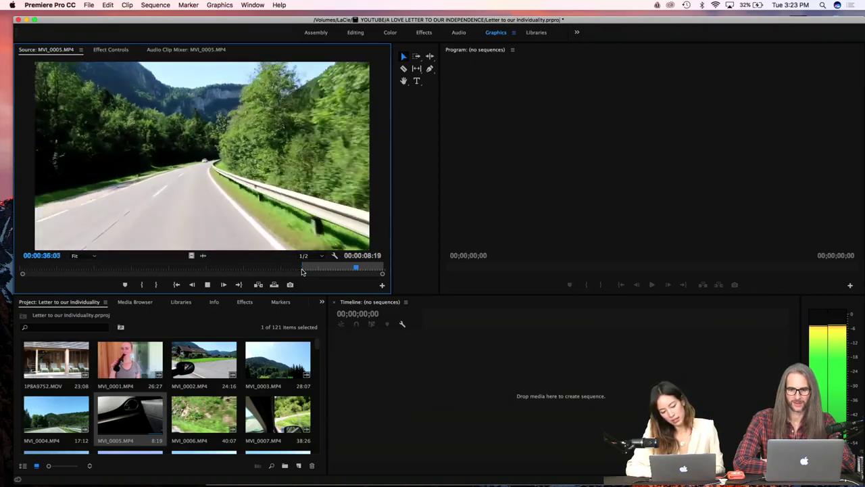
pyautogui.press('space')
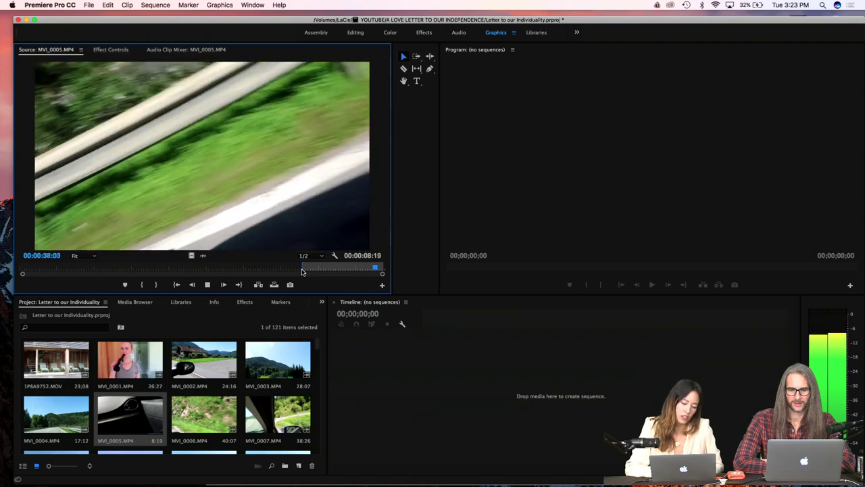
pyautogui.press('Left')
pyautogui.press('Left')
pyautogui.press('Left')
pyautogui.press('Left')
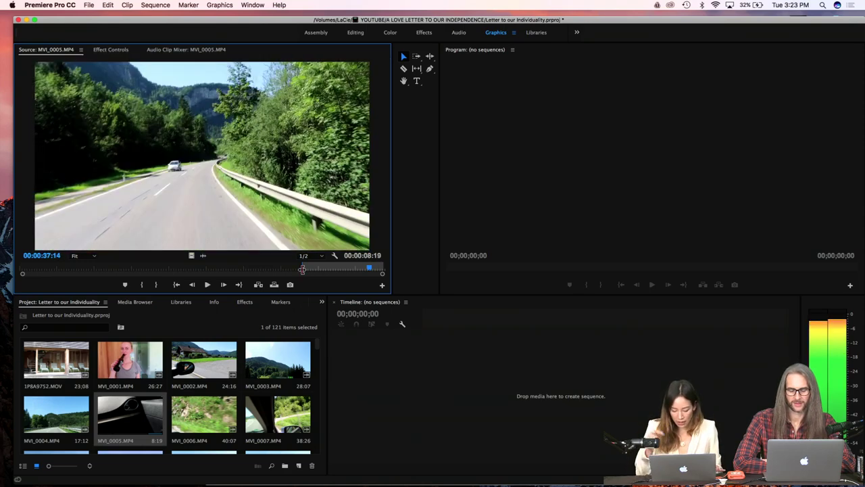
pyautogui.press('Left')
pyautogui.press('Left')
pyautogui.press('Left')
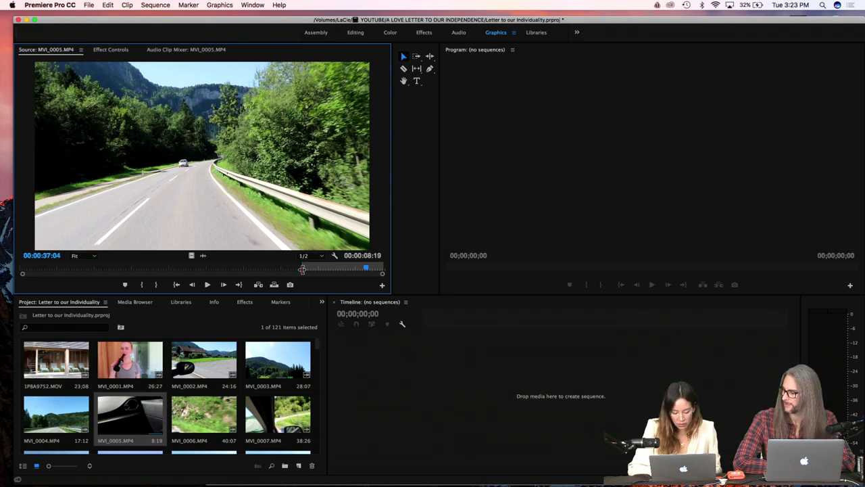
pyautogui.press('space')
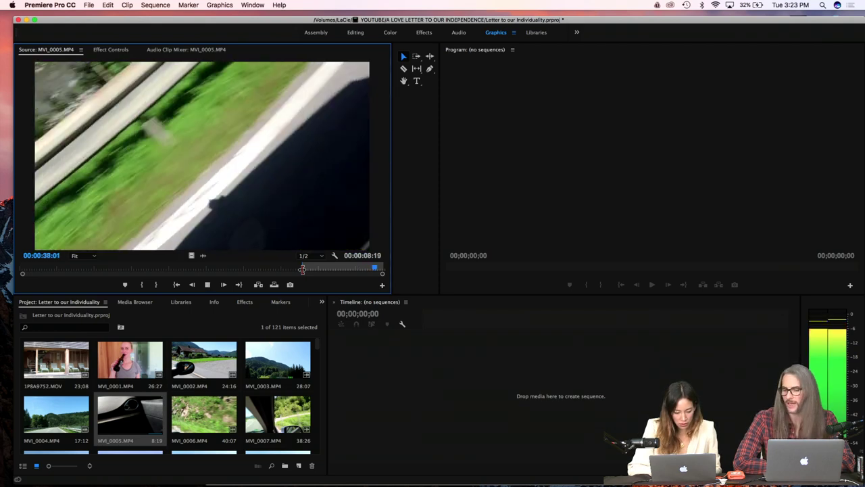
pyautogui.click(367, 268)
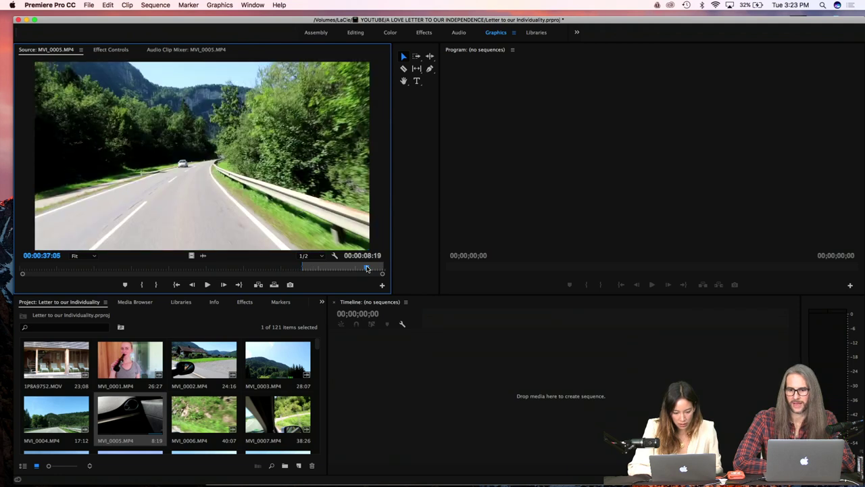
pyautogui.press('o')
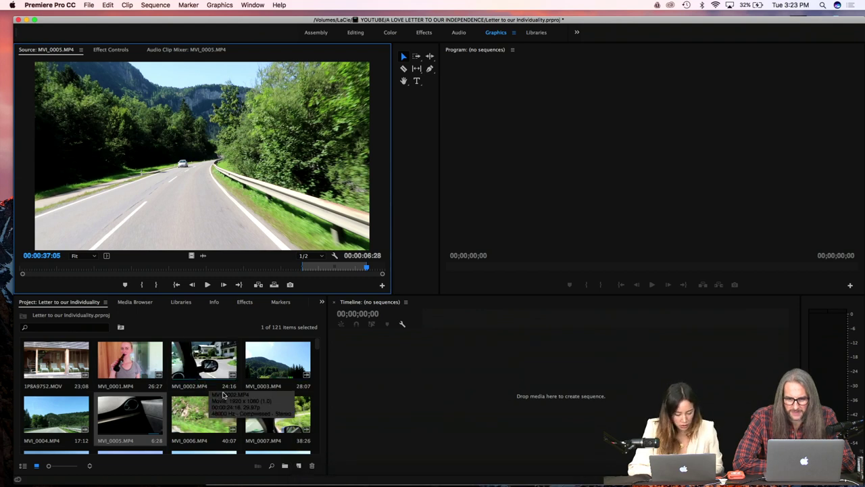
pyautogui.click(299, 466)
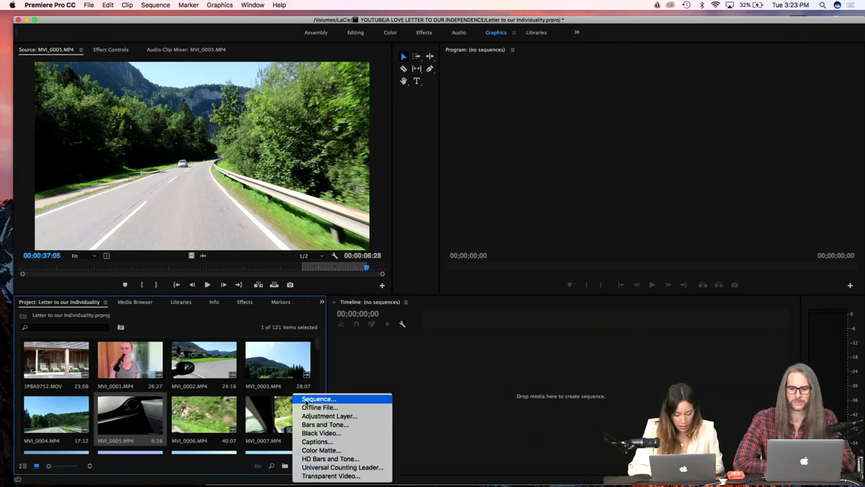
pyautogui.click(247, 324)
pyautogui.click(299, 467)
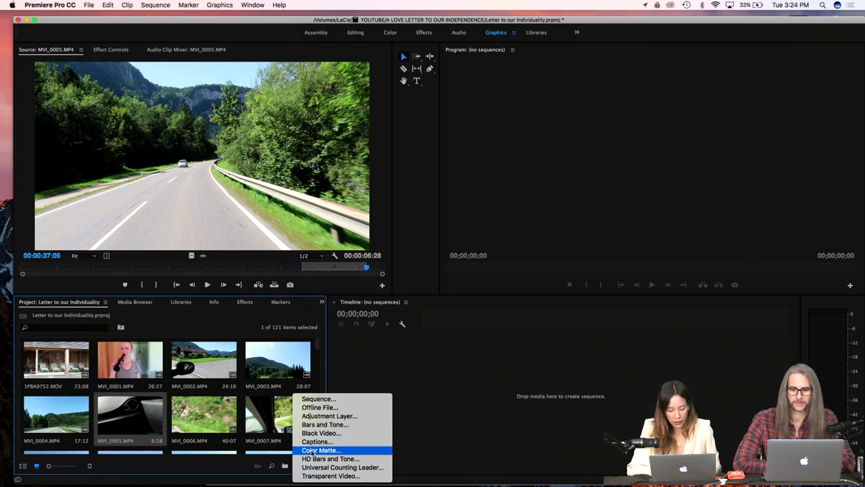
pyautogui.click(316, 399)
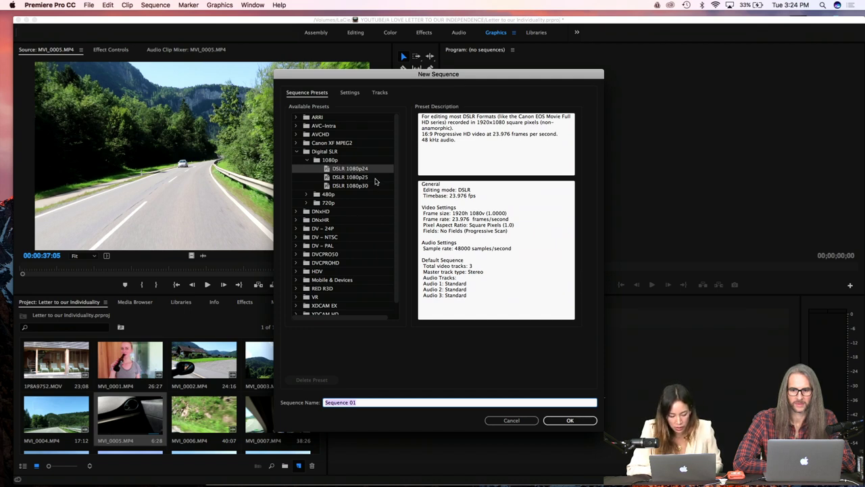
pyautogui.scroll(-1, 376, 181)
pyautogui.scroll(1, 376, 181)
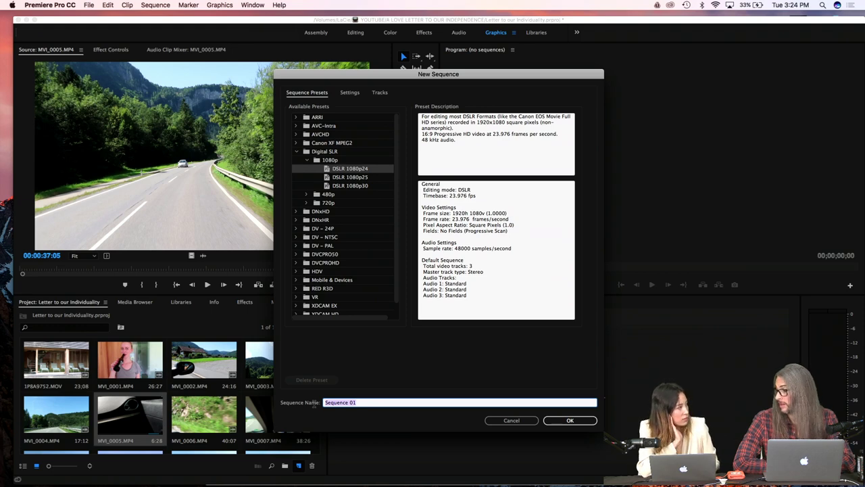
pyautogui.click(511, 420)
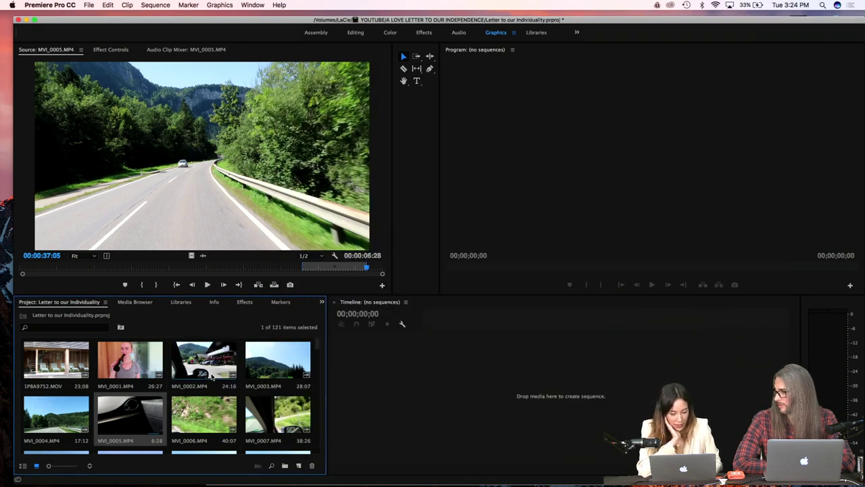
# Step: Open 1P8A9759.MOV in the source monitor and turn on the preview area that shows the selected clip's format details
pyautogui.click(208, 371)
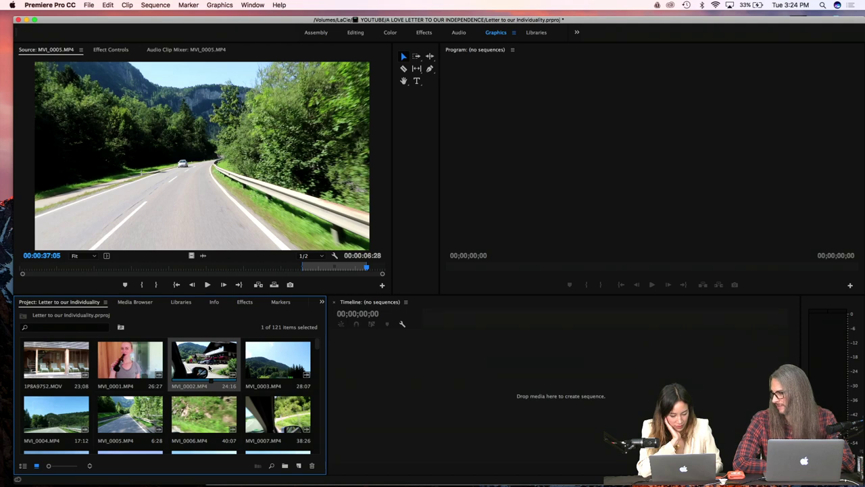
pyautogui.scroll(-10, 209, 368)
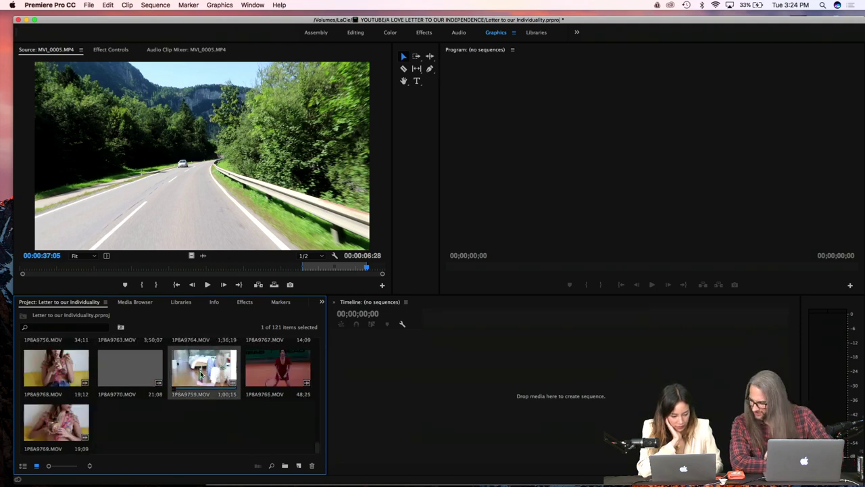
pyautogui.doubleClick(201, 370)
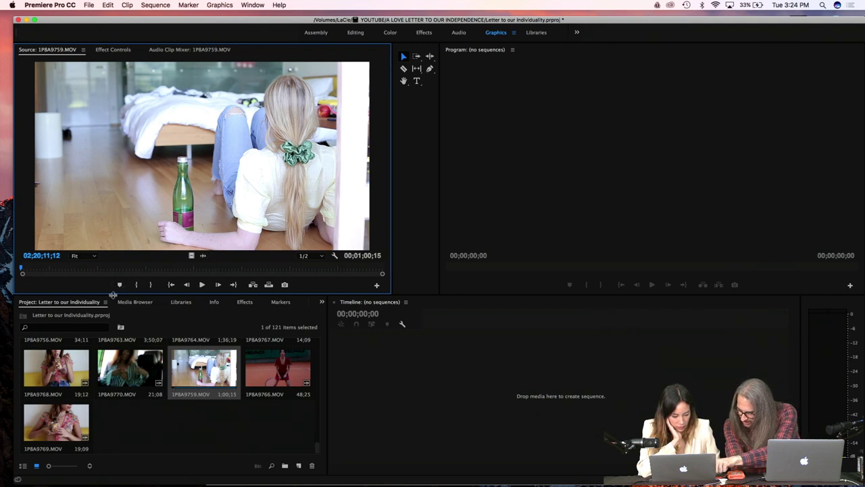
pyautogui.click(105, 304)
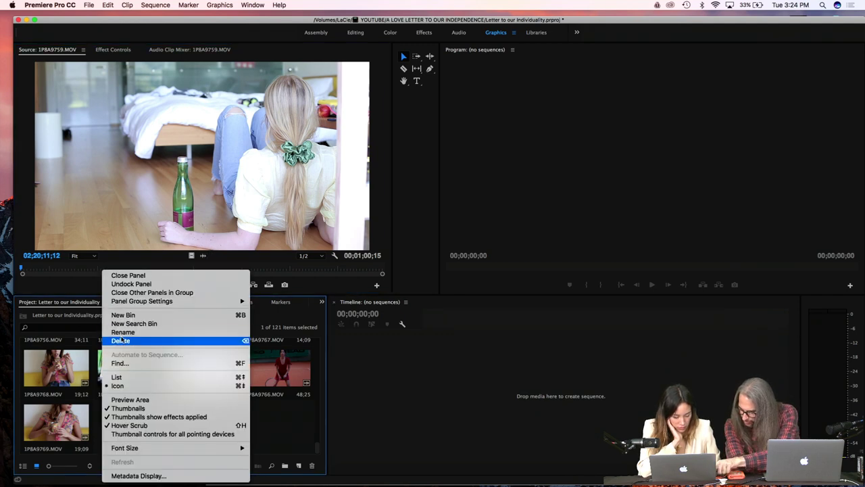
pyautogui.click(141, 404)
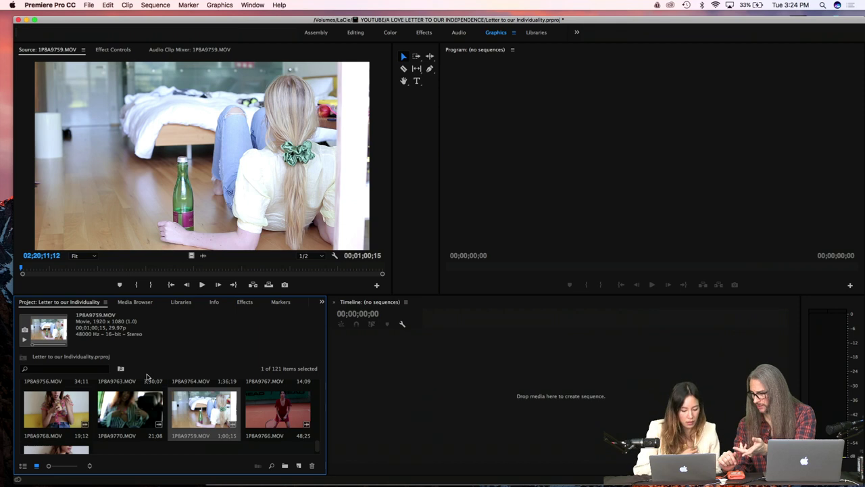
# Step: Open MVI_0002.MP4 in the source monitor and check its frame size, frame rate and audio format
pyautogui.scroll(-5, 149, 406)
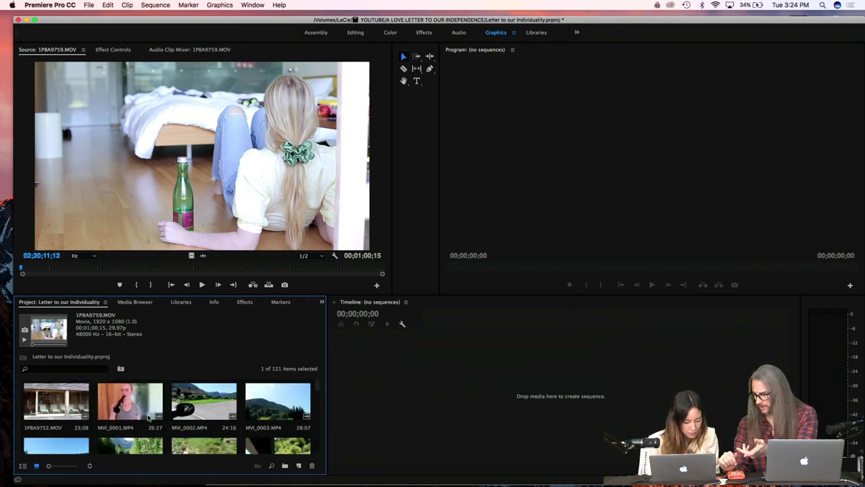
pyautogui.doubleClick(194, 406)
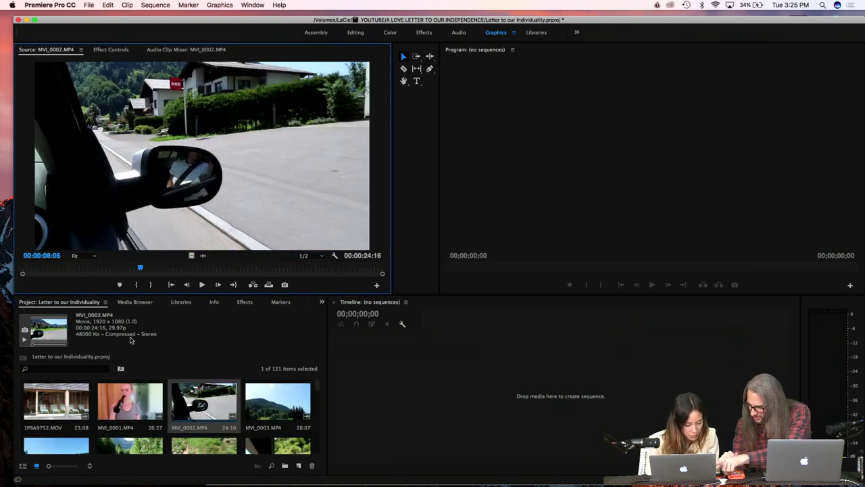
pyautogui.click(183, 345)
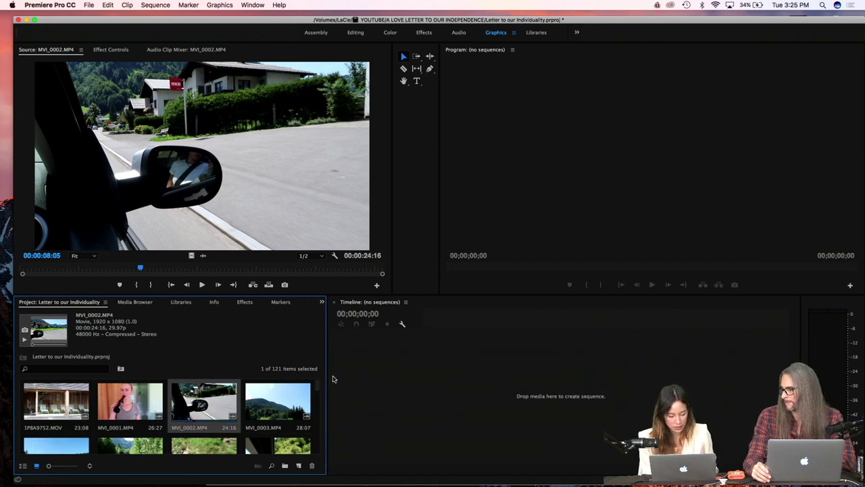
pyautogui.click(298, 465)
pyautogui.click(313, 401)
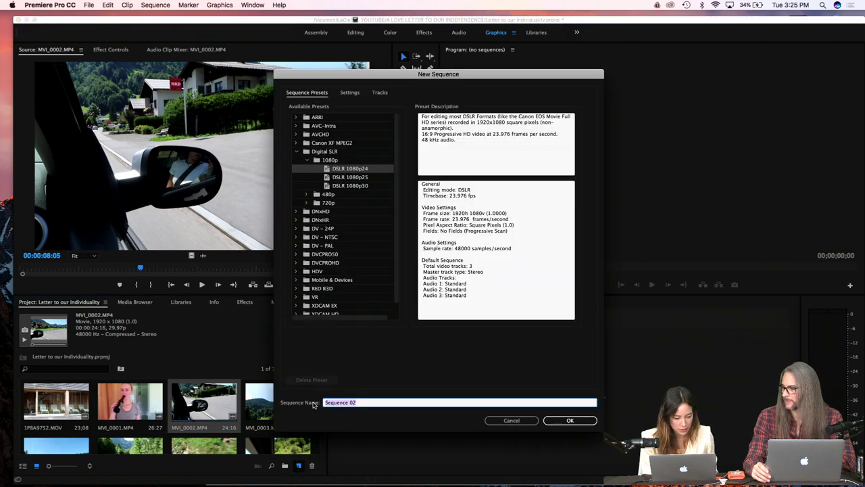
pyautogui.click(357, 189)
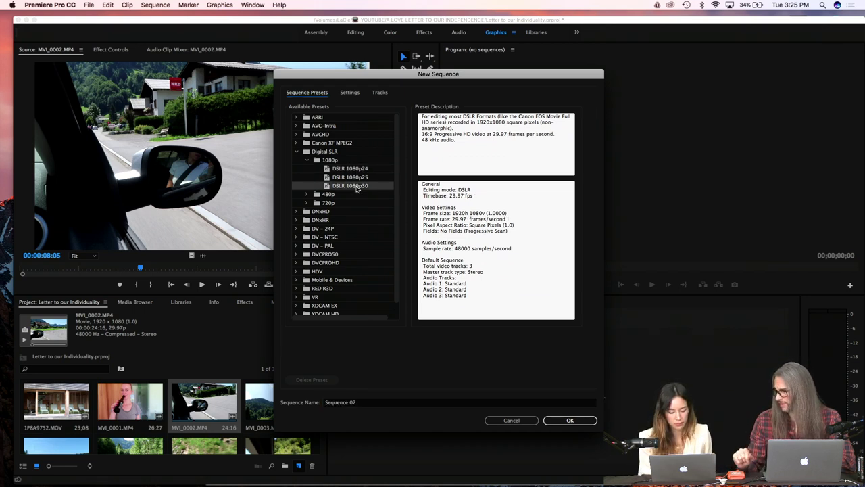
pyautogui.click(514, 422)
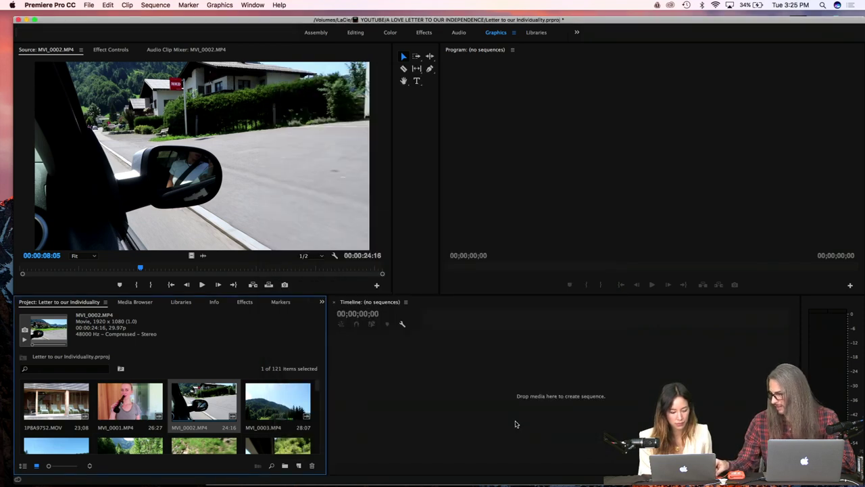
# Step: Create a new sequence from the clip 1P8A9752.MOV and play and scrub through it in the timeline
pyautogui.rightClick(77, 406)
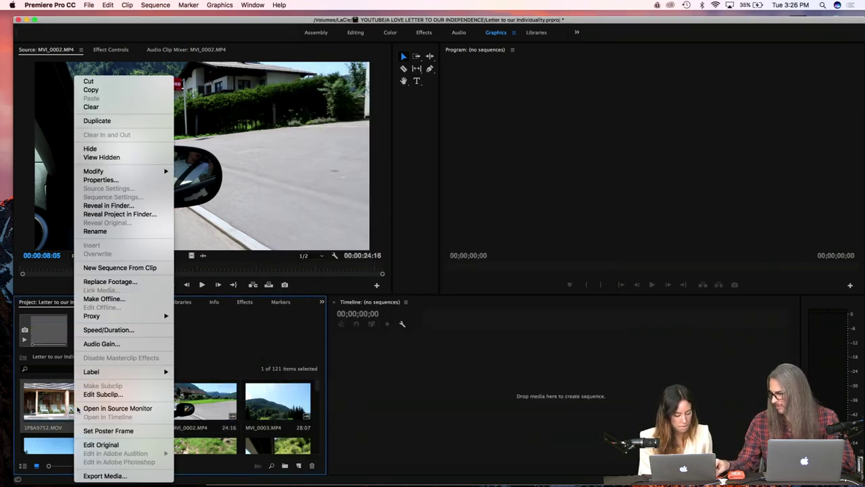
pyautogui.click(101, 268)
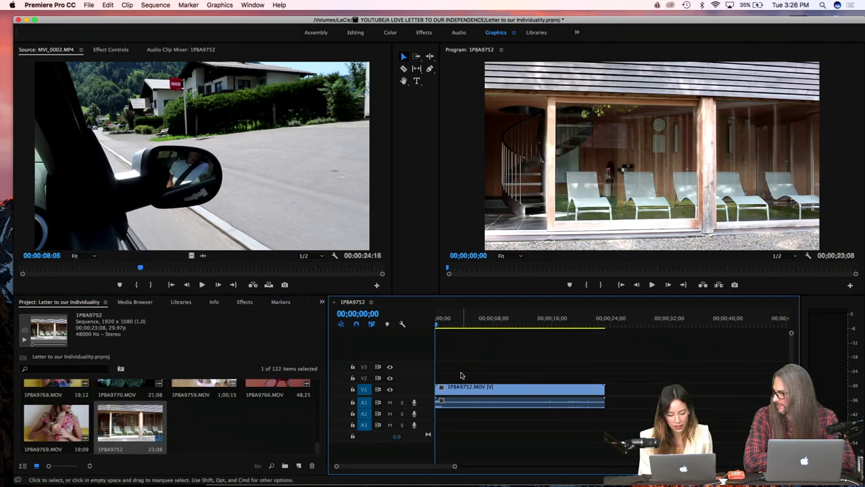
pyautogui.click(438, 326)
pyautogui.press('space')
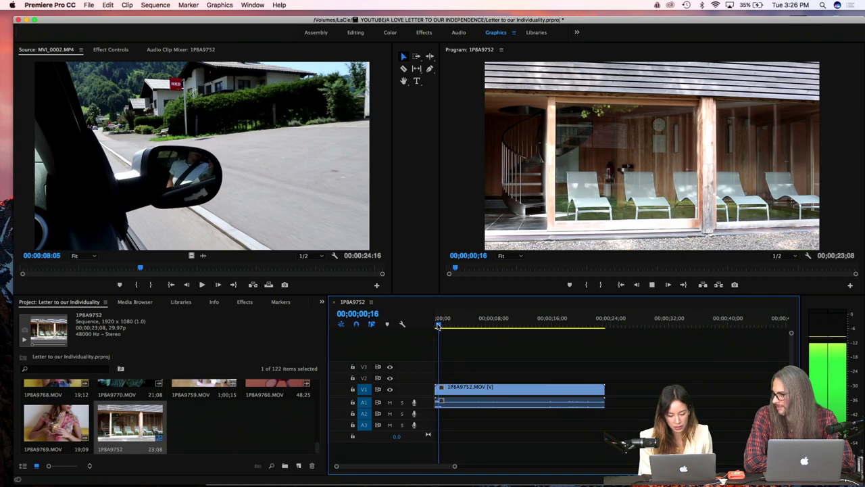
pyautogui.moveTo(519, 333); pyautogui.dragTo(560, 333)
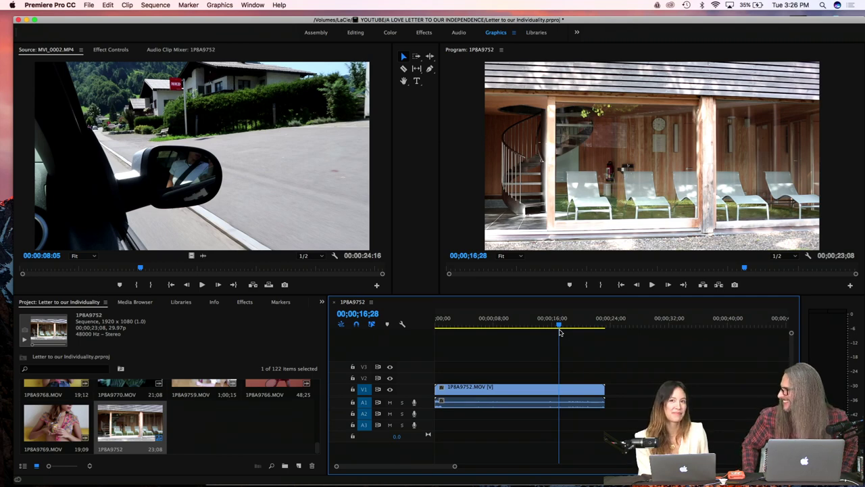
pyautogui.moveTo(560, 331); pyautogui.dragTo(505, 334)
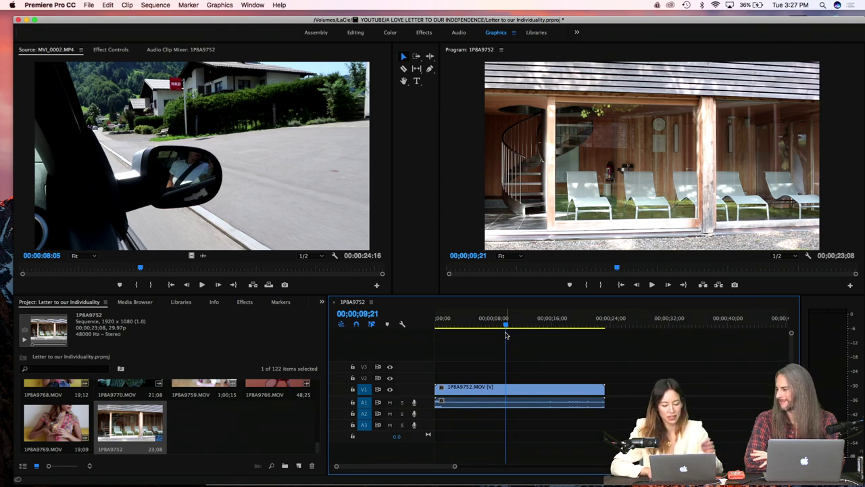
# Step: Delete the 1P8A9752.MOV clip from the timeline, keeping the sequence
pyautogui.click(487, 388)
pyautogui.press('Delete')
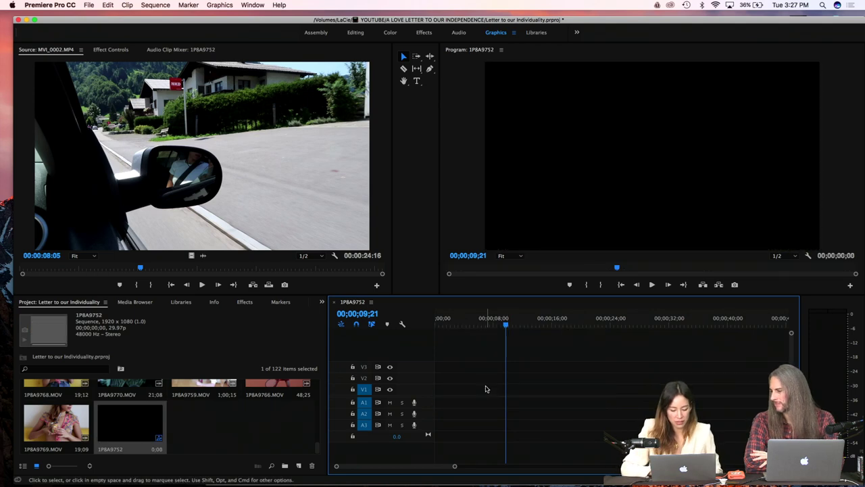
# Step: Browse the first MVI clips in the project and open MVI_0003.MP4 in the source monitor
pyautogui.scroll(-3, 194, 430)
pyautogui.scroll(-3, 194, 431)
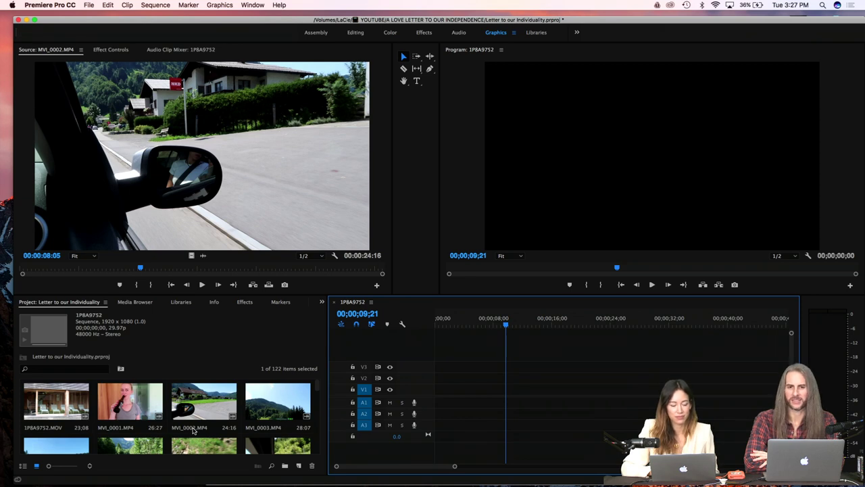
pyautogui.click(117, 409)
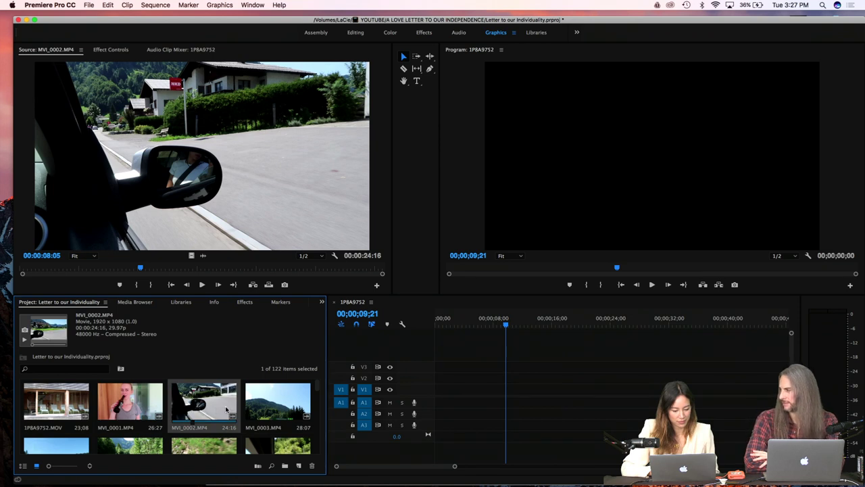
pyautogui.click(254, 406)
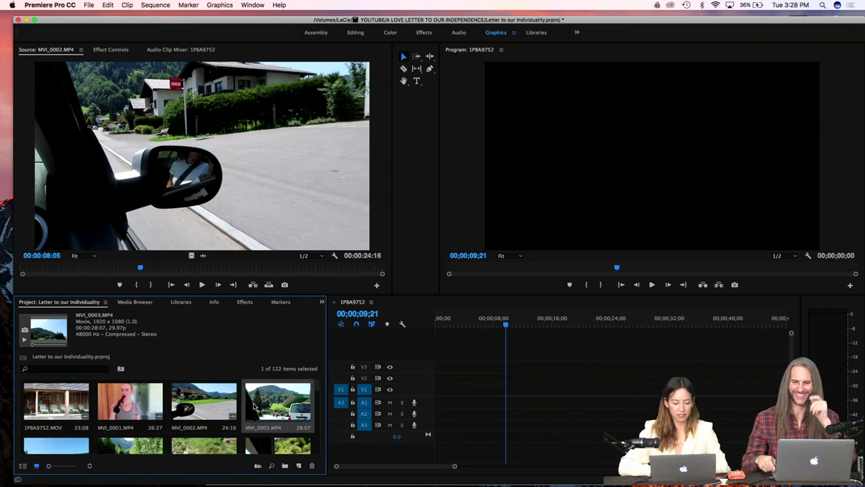
pyautogui.click(181, 393)
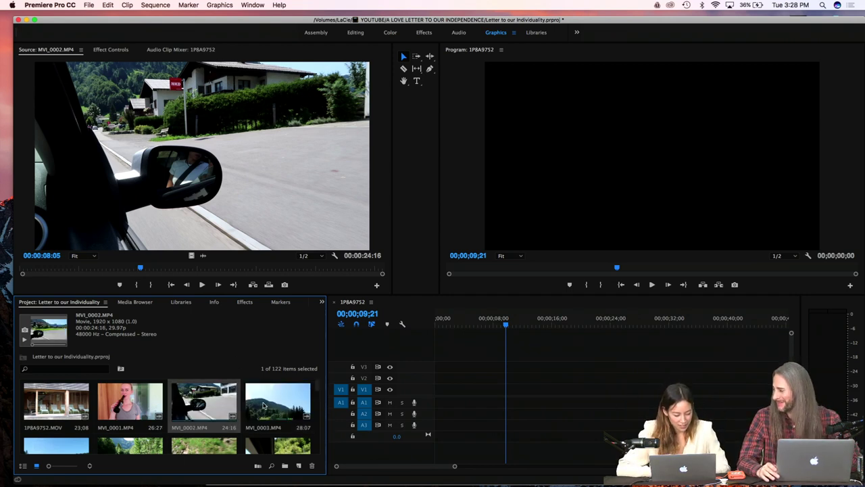
pyautogui.click(263, 404)
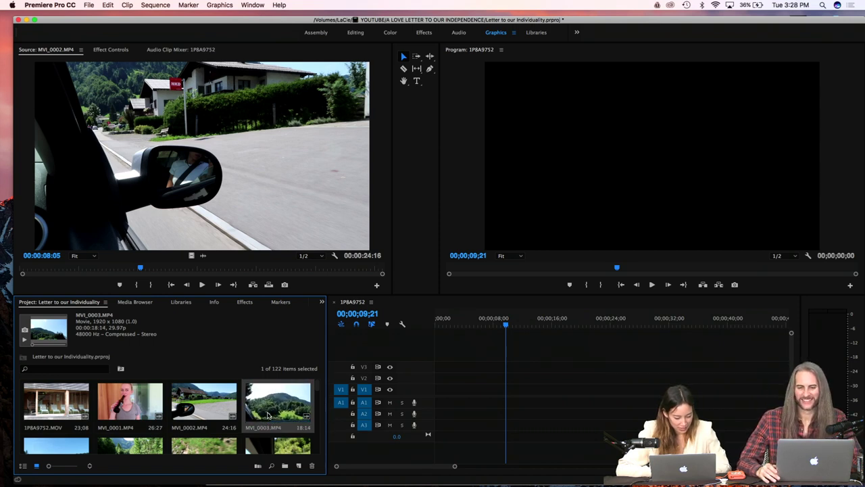
pyautogui.doubleClick(268, 415)
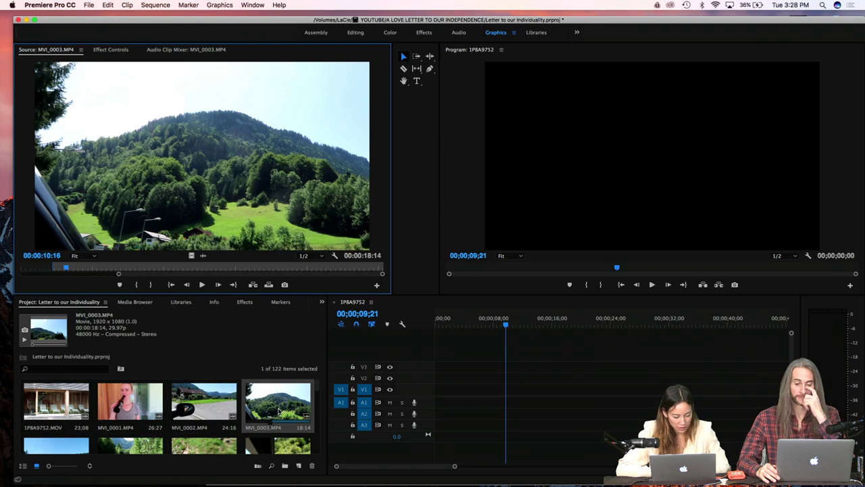
# Step: Mark MVI_0003.MP4 from In point 00:00:19:15 to Out point 00:00:25:19 and place that range at the start of the sequence
pyautogui.scroll(-2, 268, 415)
pyautogui.moveTo(174, 268); pyautogui.dragTo(228, 271)
pyautogui.press('i')
pyautogui.press('space')
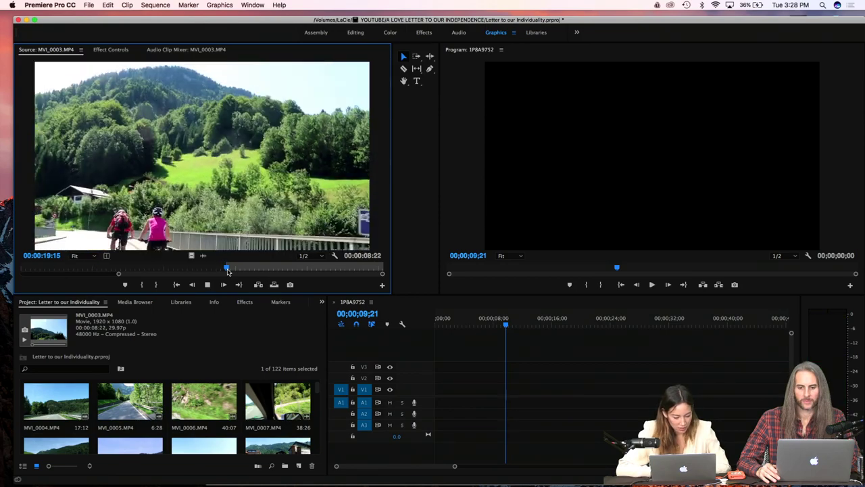
pyautogui.press('XF86AudioRaiseVolume')
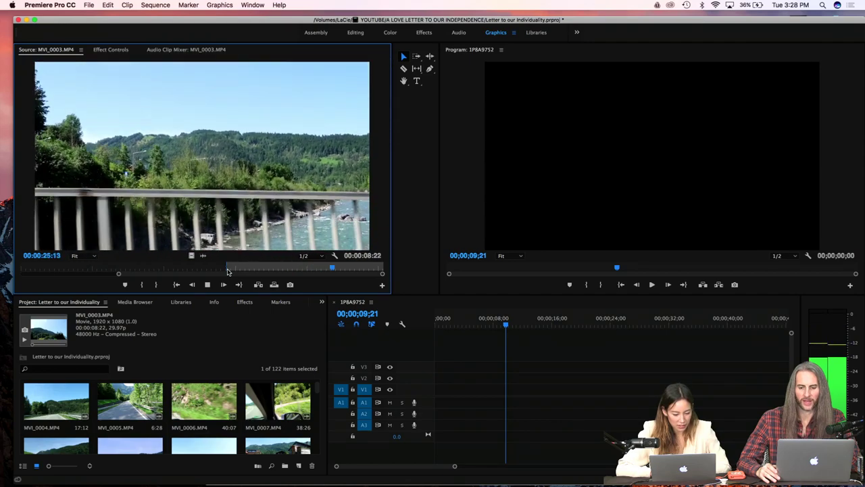
pyautogui.press('space')
pyautogui.press('o')
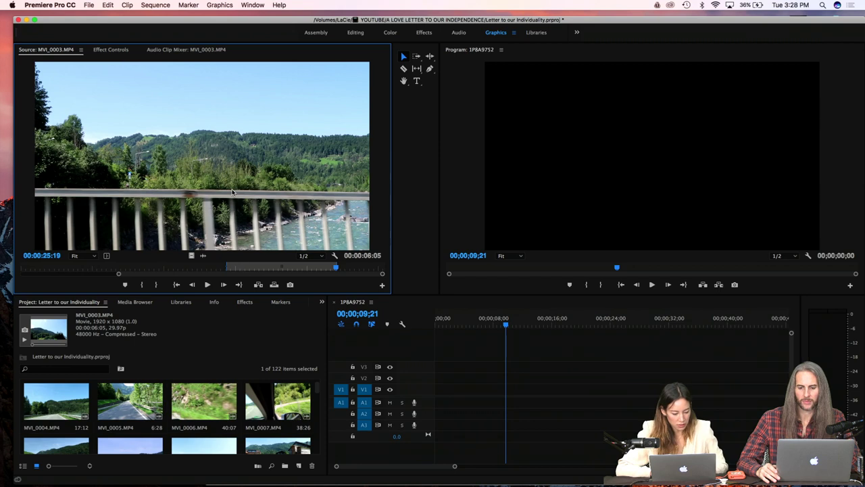
pyautogui.moveTo(233, 193); pyautogui.dragTo(436, 397)
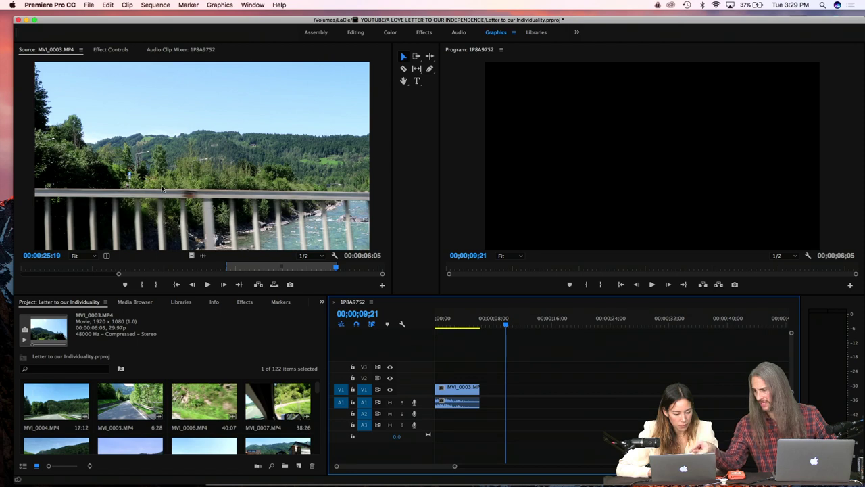
# Step: Add a second copy of the marked MVI_0003.MP4 range at the playhead, 00;00;09;21, and delete that copy from the timeline
pyautogui.moveTo(162, 189); pyautogui.dragTo(535, 168)
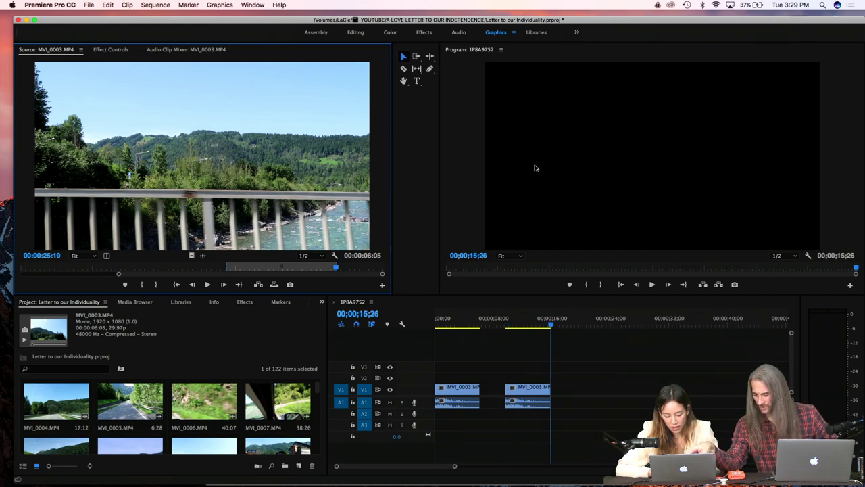
pyautogui.click(521, 389)
pyautogui.press('Delete')
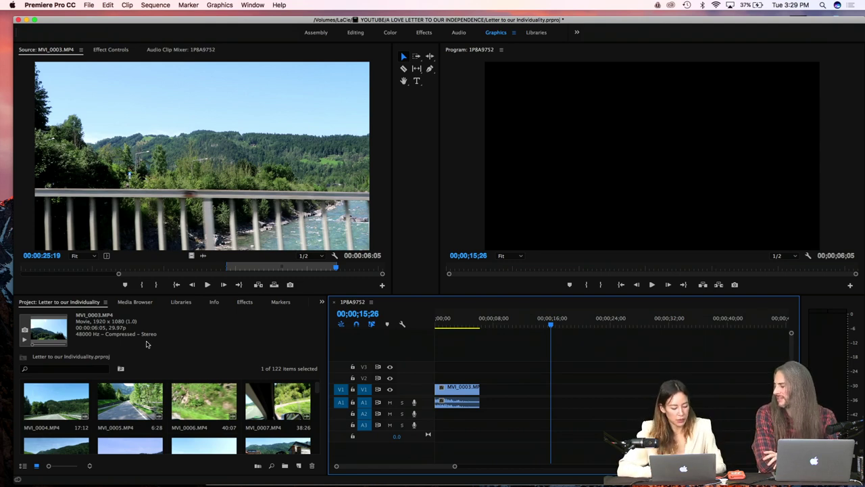
# Step: Open MVI_0007.MP4 in the source monitor with the system sound muted and mark an In point in the open-road shot
pyautogui.click(255, 401)
pyautogui.doubleClick(261, 405)
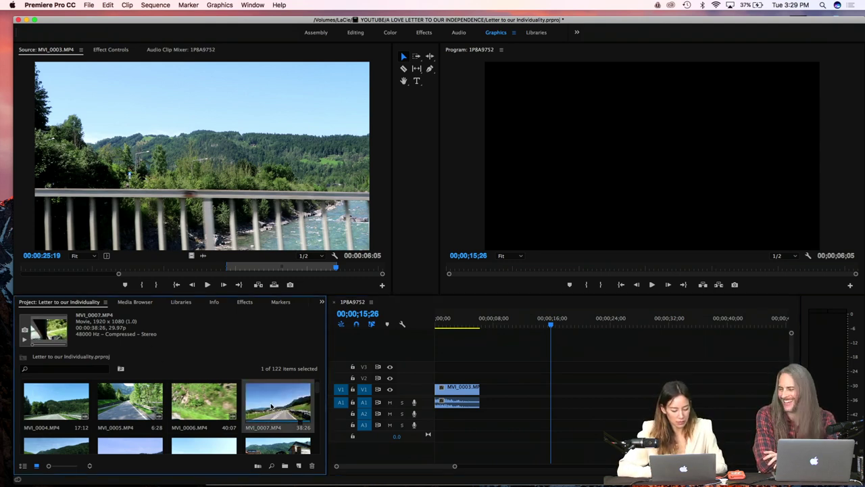
pyautogui.moveTo(105, 272); pyautogui.dragTo(162, 271)
pyautogui.press('XF86AudioMute')
pyautogui.press('i')
pyautogui.press('space')
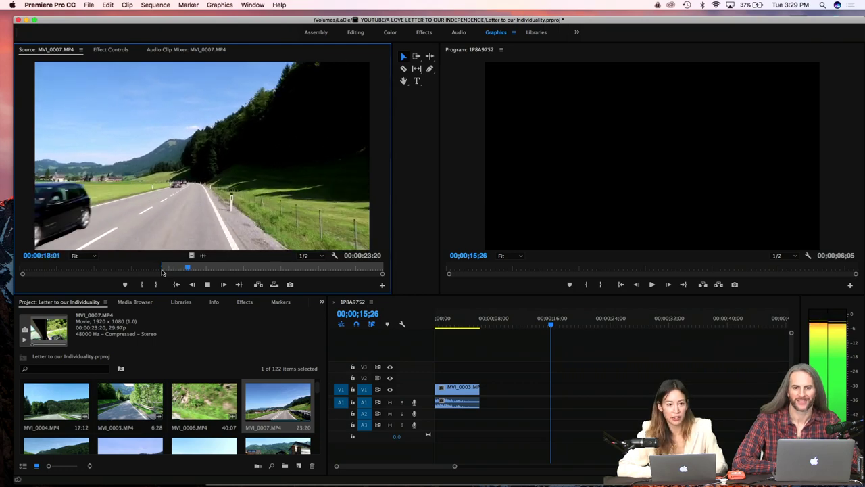
# Step: Play MVI_0007.MP4, mark its Out point at 00:00:25:28 and overwrite the range onto the timeline at 00;00;15;26
pyautogui.press('space')
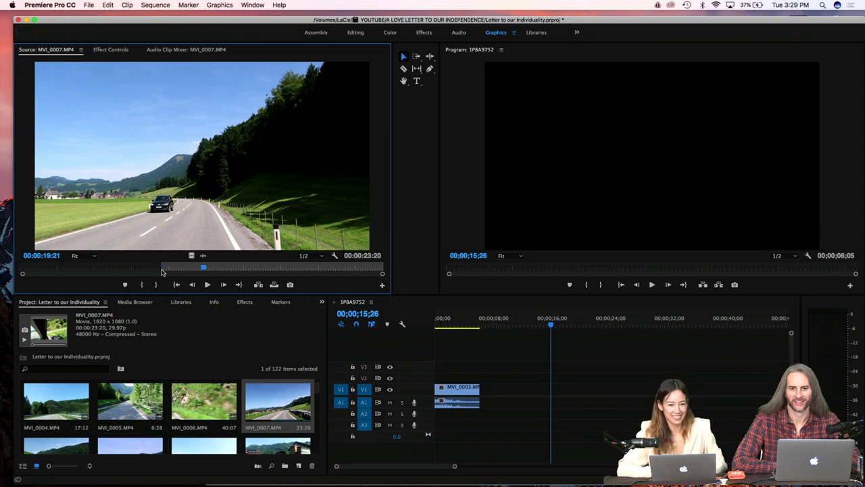
pyautogui.press('space')
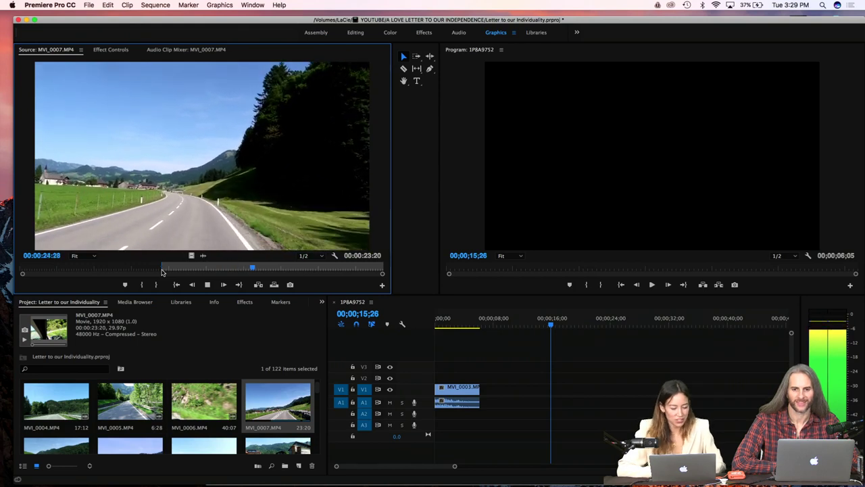
pyautogui.press('space')
pyautogui.press('o')
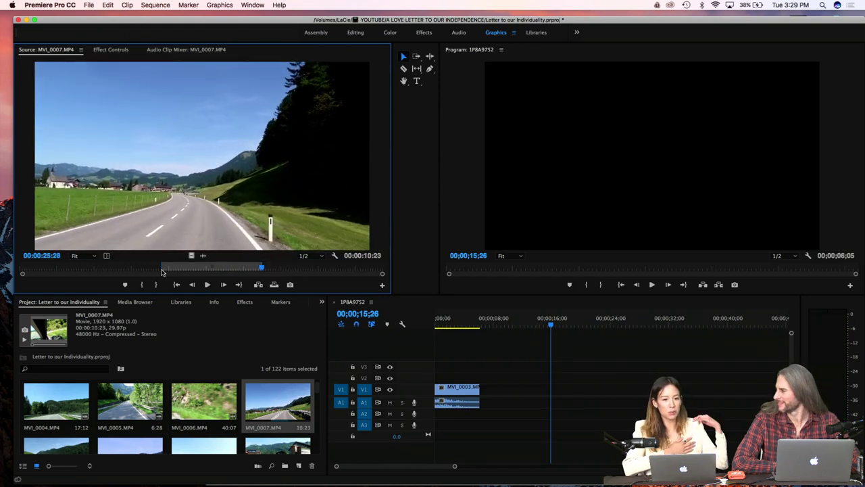
pyautogui.press('.')
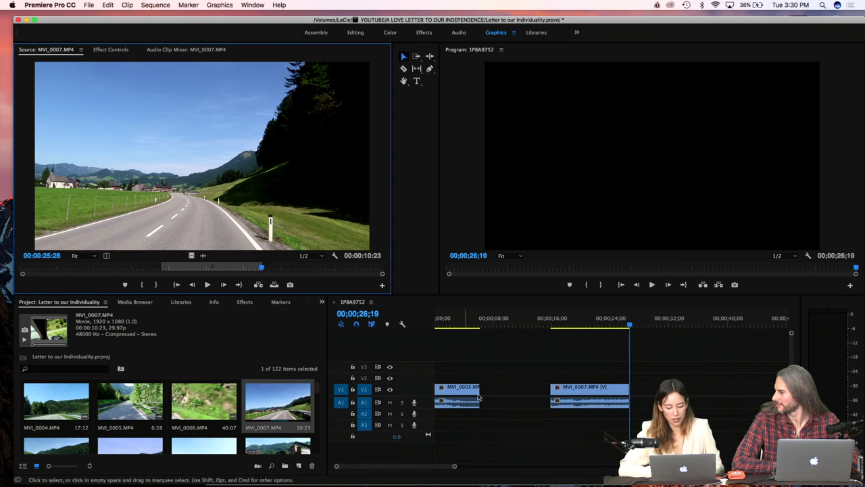
# Step: Remove the gap between MVI_0003.MP4 and MVI_0007.MP4 on the timeline and move the playhead to 00;00;01;01
pyautogui.click(512, 395)
pyautogui.press('Delete')
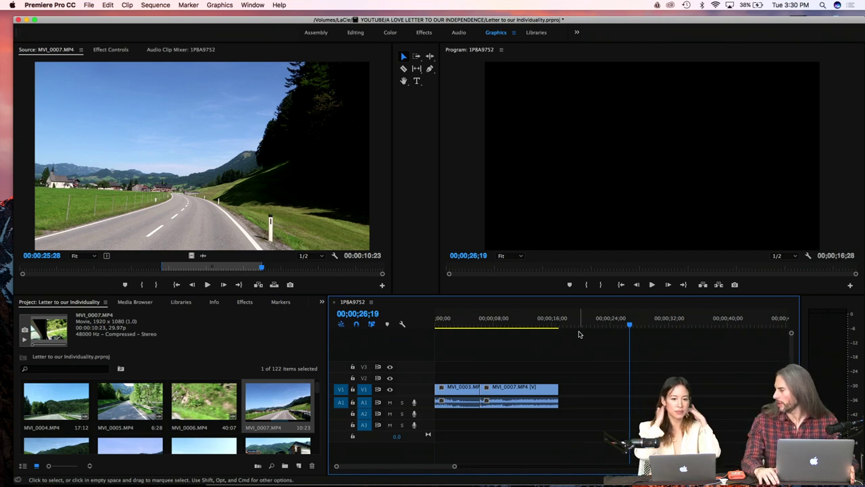
pyautogui.click(442, 325)
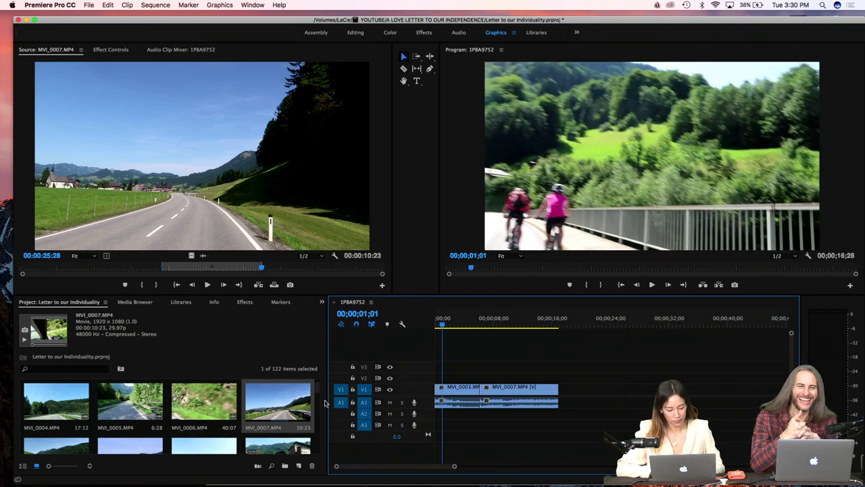
# Step: Bring the project clips from MVI_0008.MP4 onward into view and enlarge the clip bin area to show more thumbnails
pyautogui.scroll(-3, 68, 399)
pyautogui.scroll(2, 68, 400)
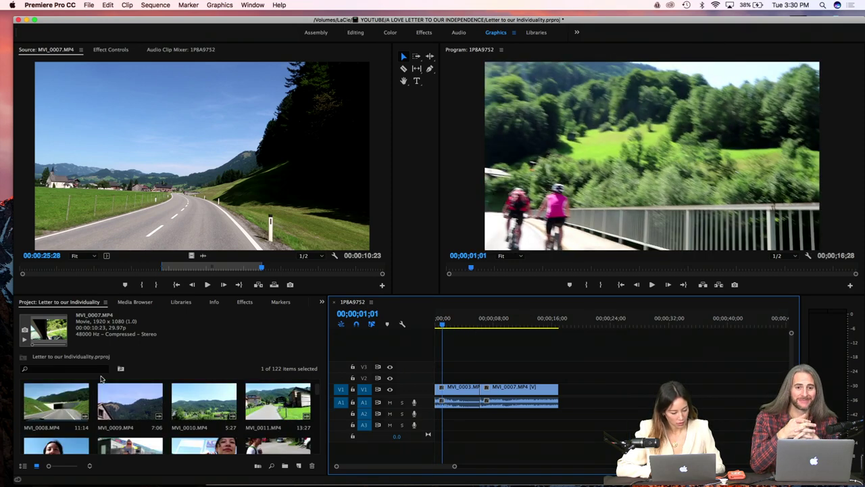
pyautogui.click(142, 301)
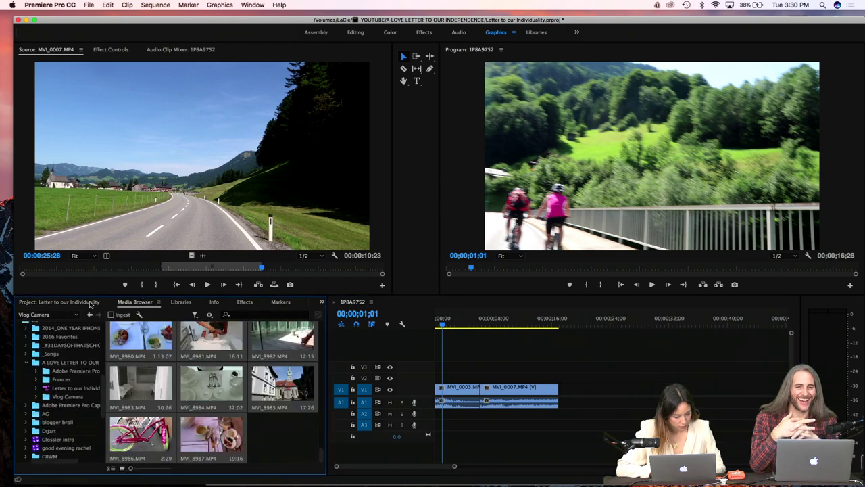
pyautogui.click(90, 302)
pyautogui.moveTo(108, 294); pyautogui.dragTo(111, 256)
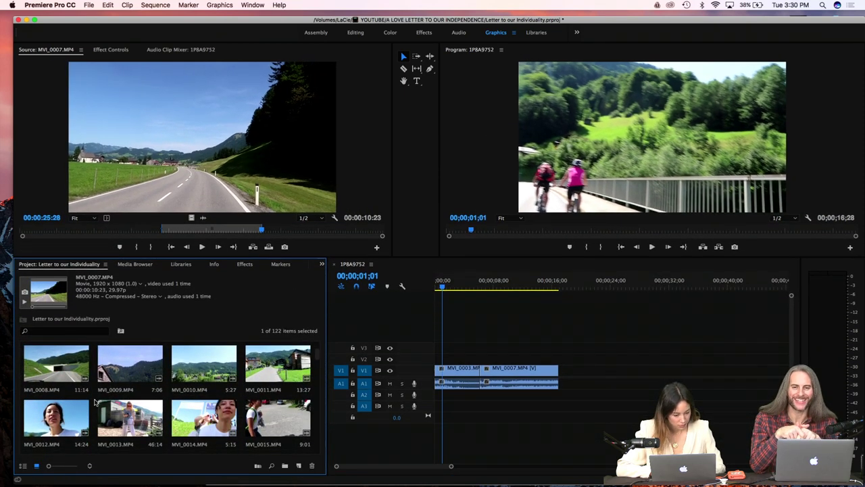
# Step: Mark MVI_0009.MP4 from In point 00:00:03:21 to Out point 00:00:06:06 and try overwriting the range onto the timeline at 00;00;01;01
pyautogui.click(45, 377)
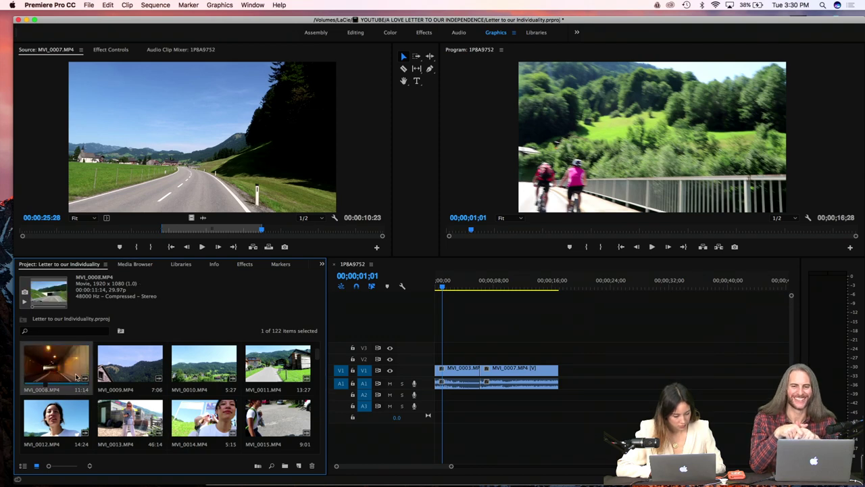
pyautogui.doubleClick(106, 377)
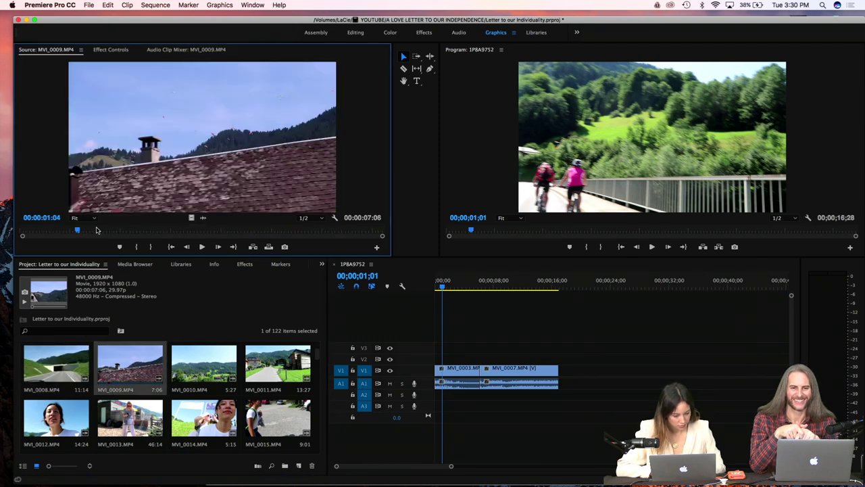
pyautogui.moveTo(96, 230); pyautogui.dragTo(208, 228)
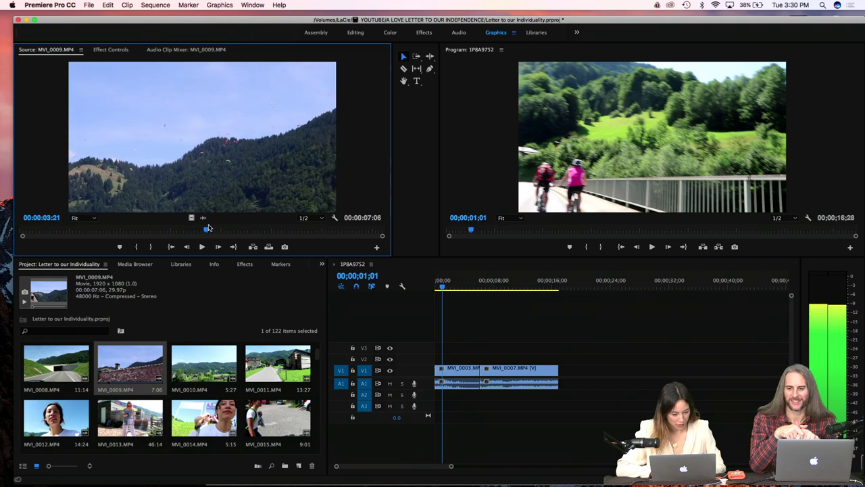
pyautogui.press('i')
pyautogui.press('space')
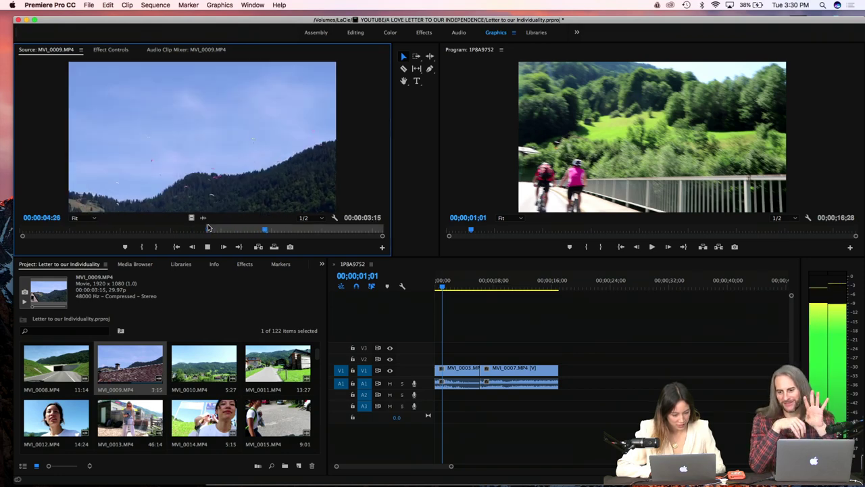
pyautogui.press('o')
pyautogui.press('space')
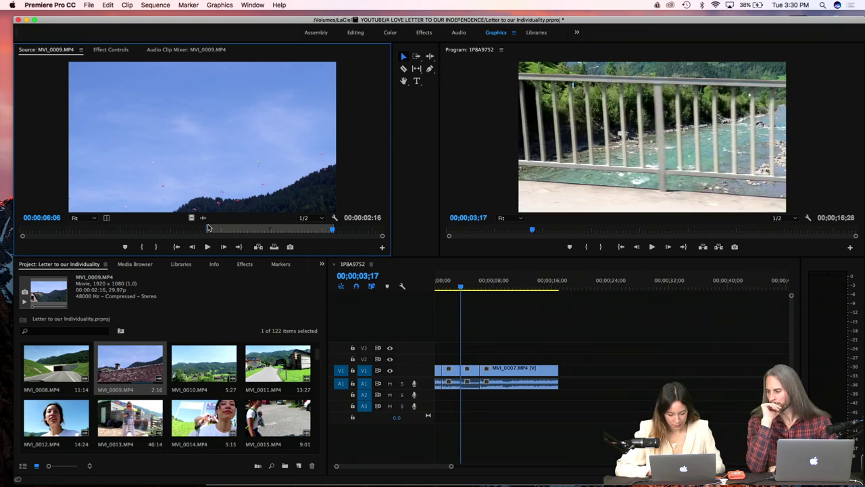
# Step: Undo the overwrite and place the marked MVI_0009.MP4 range directly after MVI_0007.MP4 at the end of the sequence
pyautogui.press('super+z')
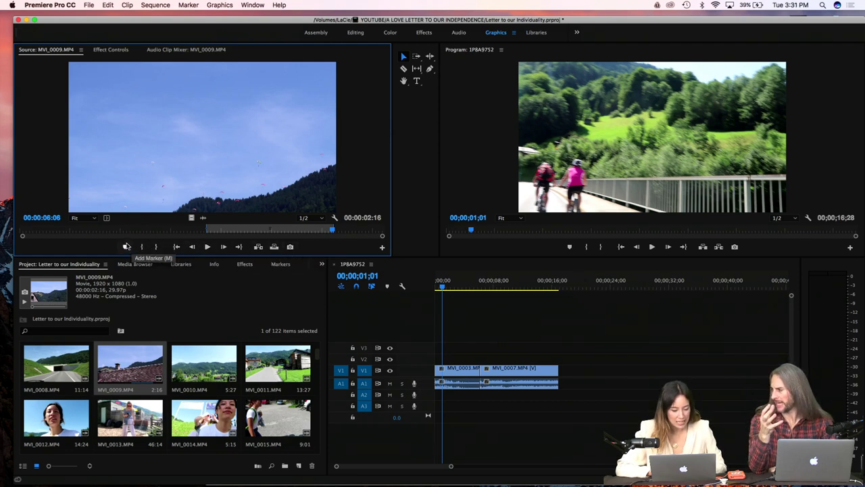
pyautogui.moveTo(443, 288); pyautogui.dragTo(560, 291)
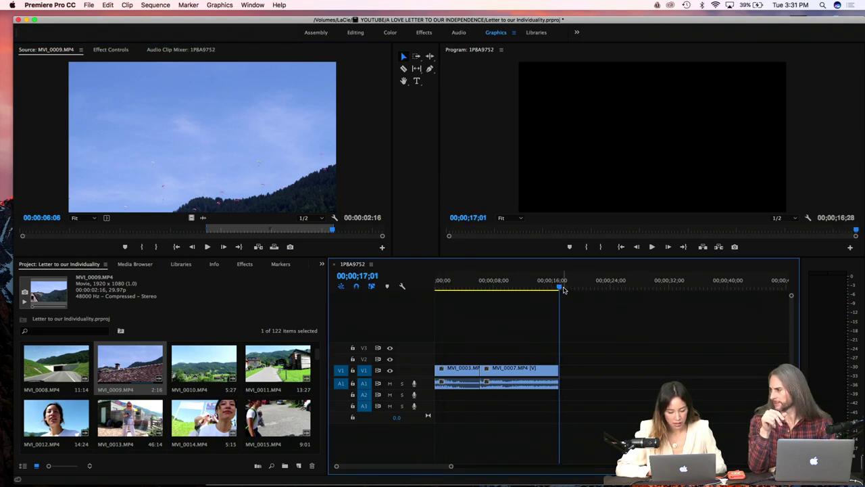
pyautogui.press('Left')
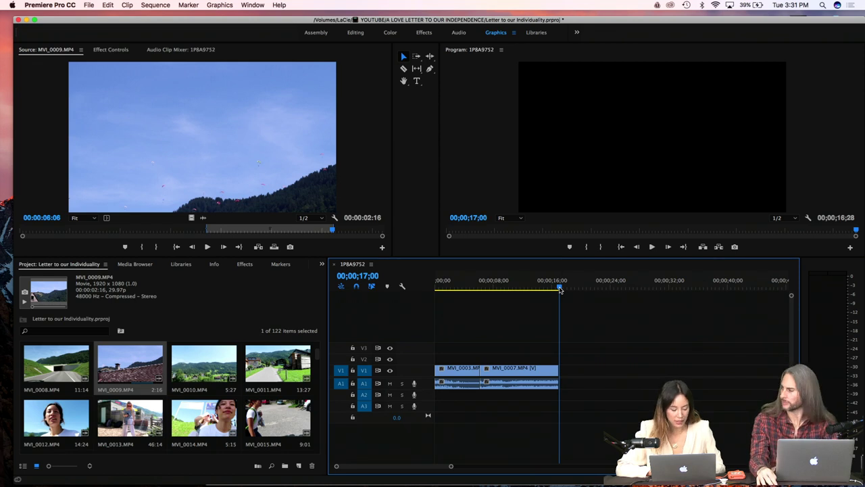
pyautogui.moveTo(560, 289); pyautogui.dragTo(560, 289)
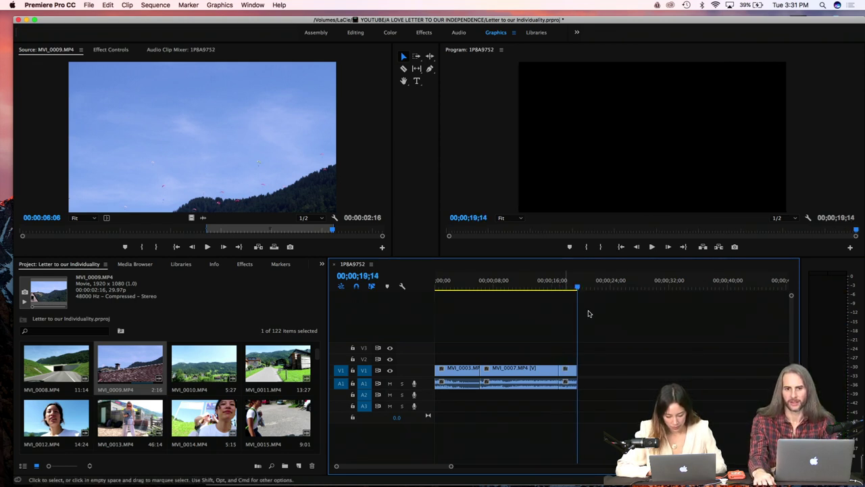
# Step: Mark MVI_0010.MP4 from In point 00:00:01:05 to Out point 00:00:04:17 and overwrite that range onto the timeline at 00;00;19;14
pyautogui.press('=')
pyautogui.press('=')
pyautogui.press('=')
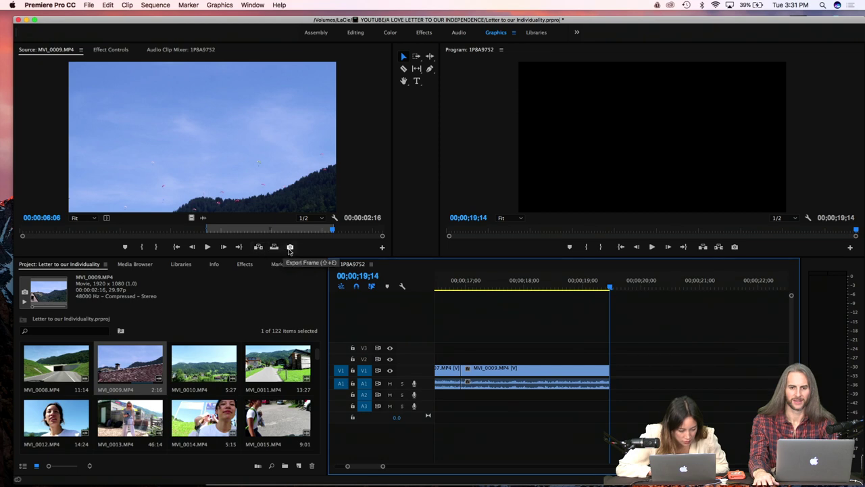
pyautogui.doubleClick(202, 365)
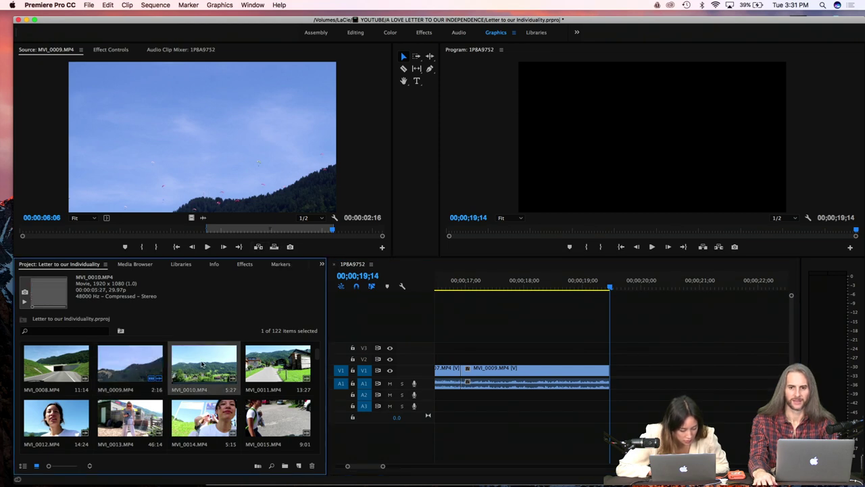
pyautogui.press('space')
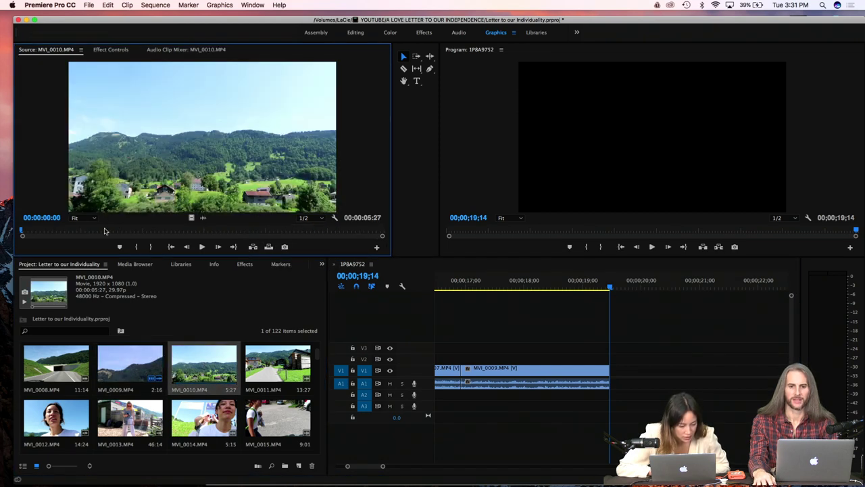
pyautogui.click(92, 230)
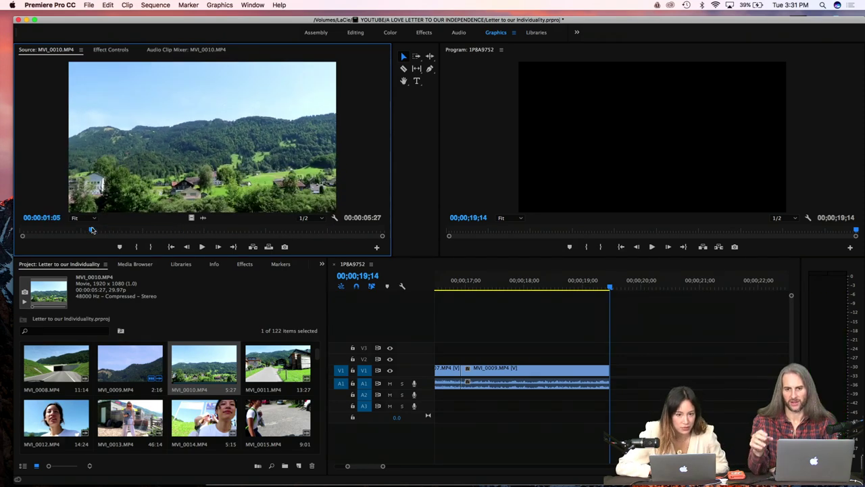
pyautogui.press('i')
pyautogui.press('space')
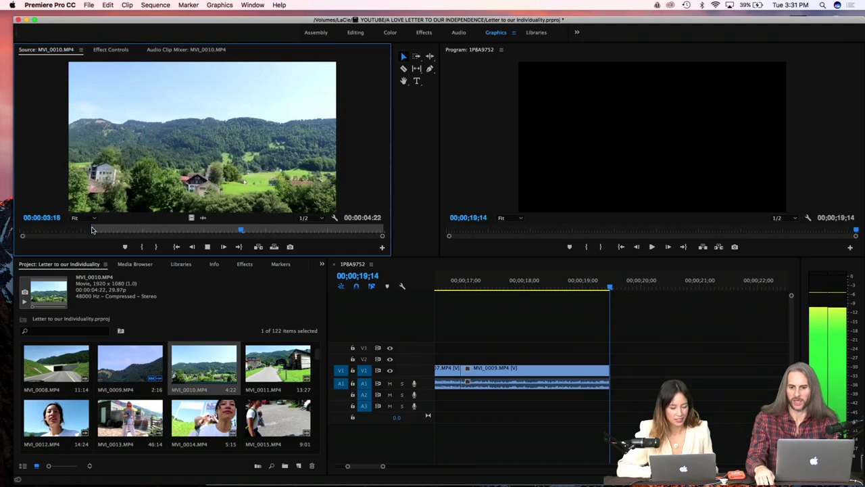
pyautogui.press('space')
pyautogui.press('o')
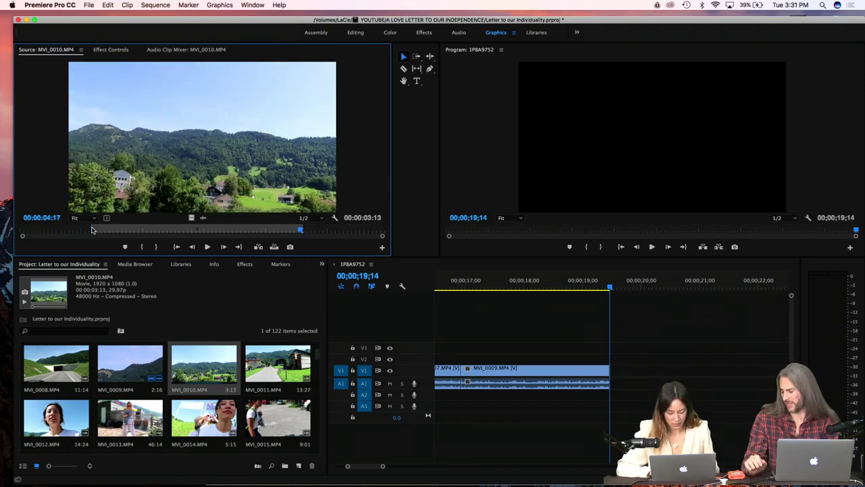
pyautogui.press('.')
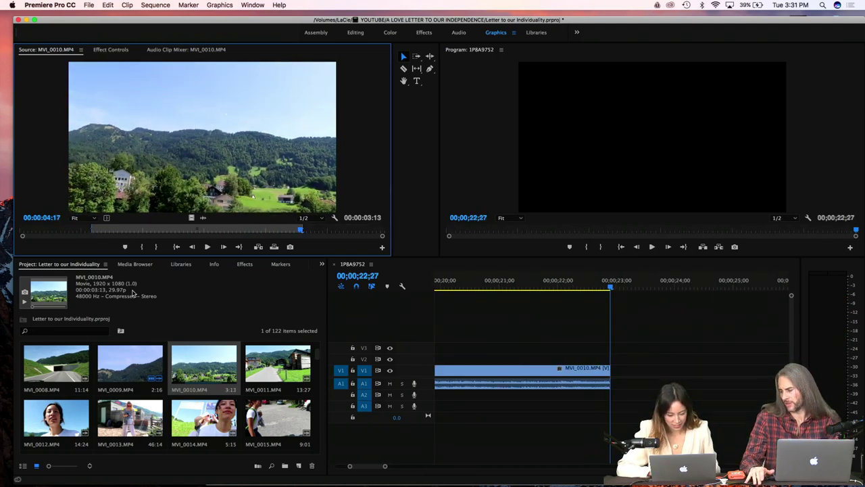
# Step: Mark a 00:00:03:09 range of MVI_0011.MP4 ending at Out point 00:00:10:08 and overwrite it onto the timeline at 00;00;22;27
pyautogui.doubleClick(261, 378)
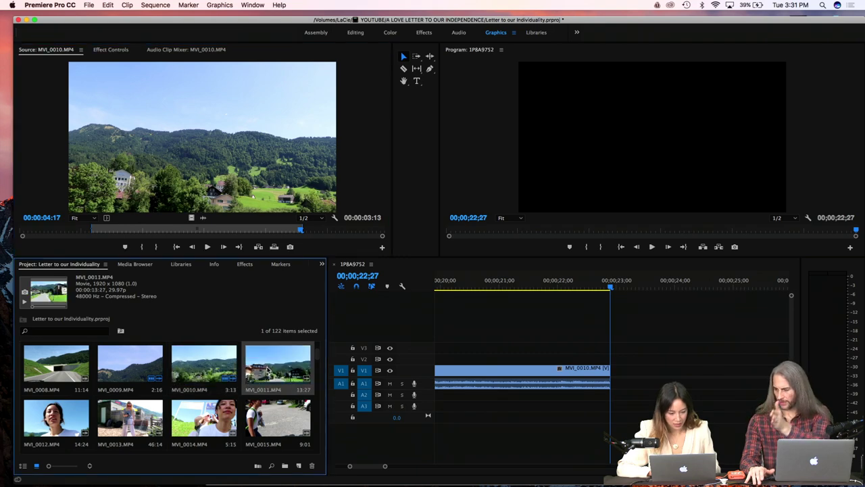
pyautogui.click(156, 231)
pyautogui.moveTo(156, 231); pyautogui.dragTo(203, 232)
pyautogui.press('i')
pyautogui.press('space')
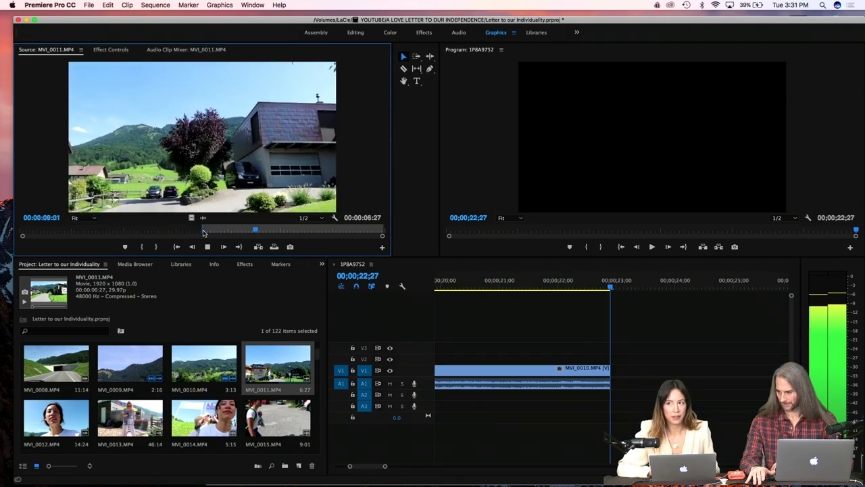
pyautogui.press('space')
pyautogui.press('o')
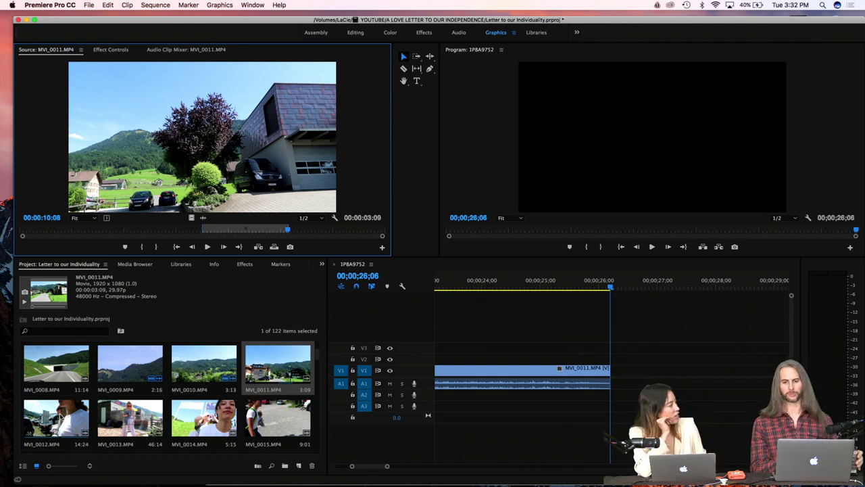
# Step: Switch to Spotify, enlarge its window and open the playlist "a new life"
pyautogui.moveTo(502, 483)
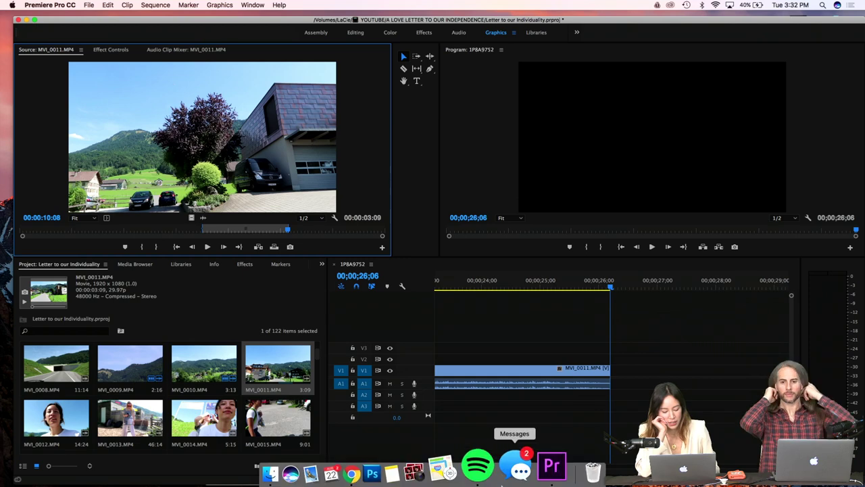
pyautogui.click(478, 466)
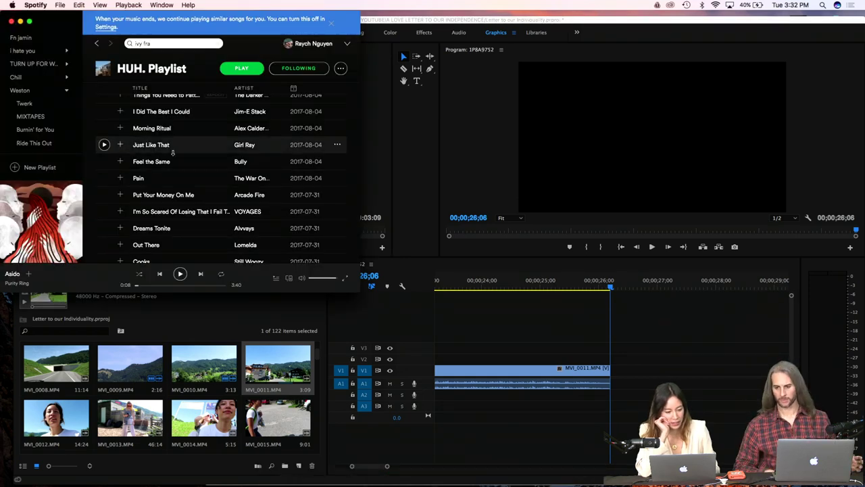
pyautogui.scroll(10, 173, 153)
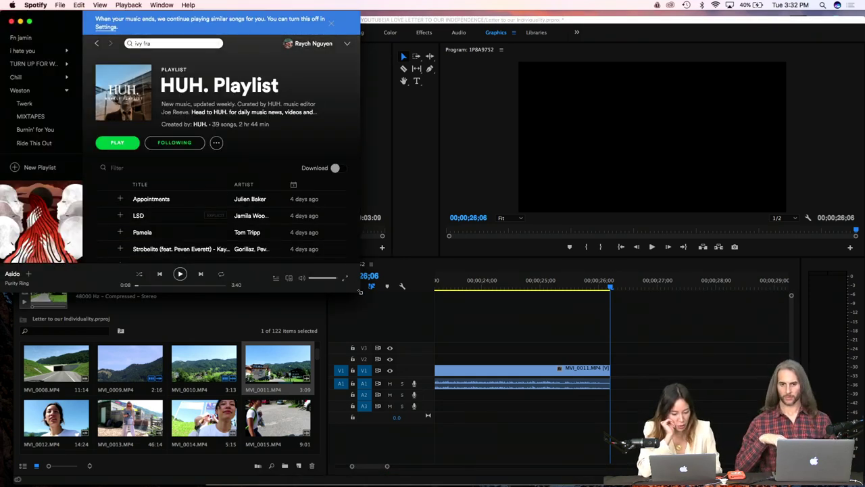
pyautogui.moveTo(363, 289); pyautogui.dragTo(549, 372)
pyautogui.scroll(10, 7, 63)
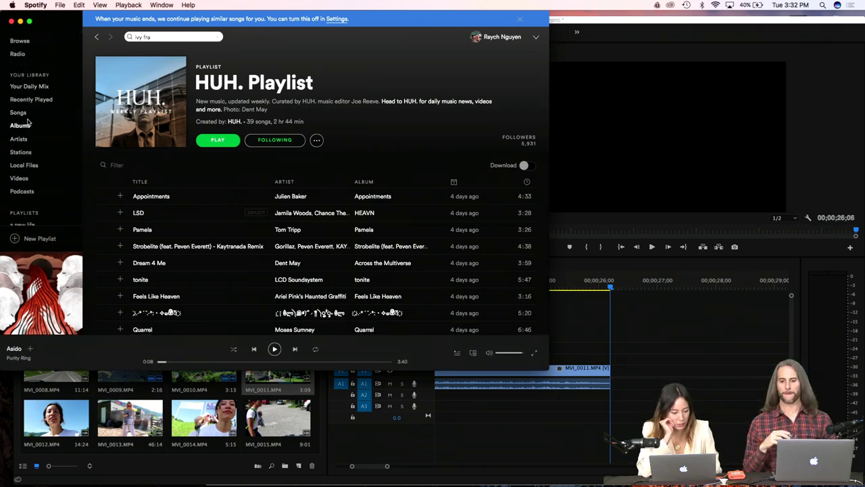
pyautogui.scroll(-3, 30, 135)
pyautogui.click(33, 192)
pyautogui.click(31, 181)
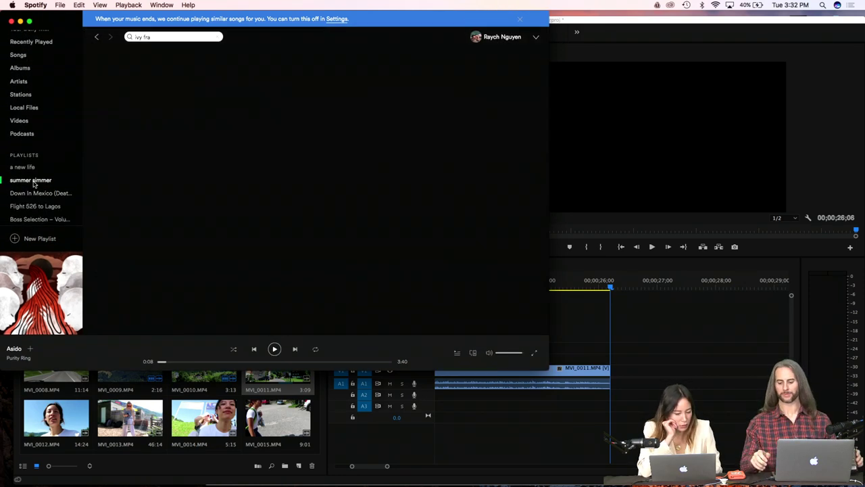
pyautogui.click(29, 167)
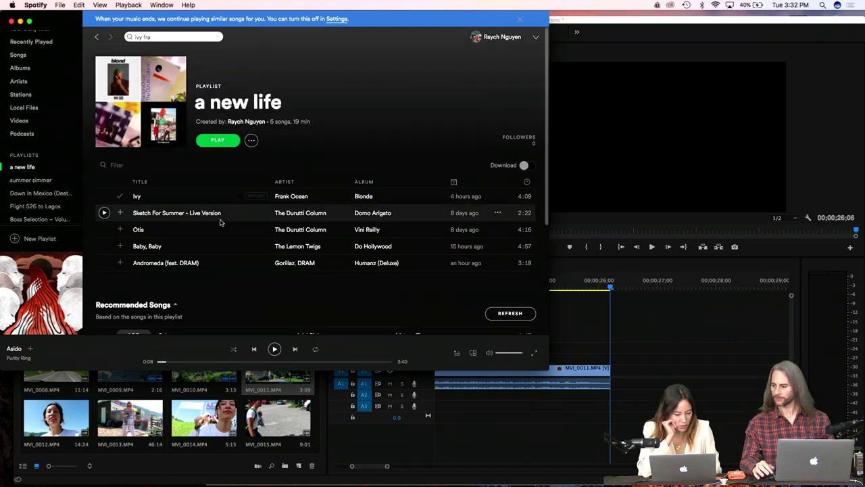
# Step: Play "Sketch For Summer - Live Version" and "Otis" by The Durutti Column, sampling "Otis" from about 0:39 and 1:50
pyautogui.doubleClick(240, 218)
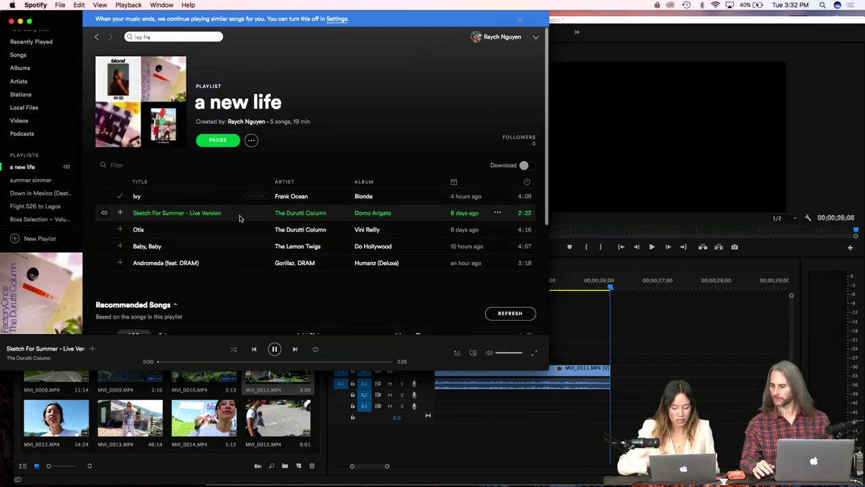
pyautogui.doubleClick(228, 233)
pyautogui.press('XF86AudioRaiseVolume')
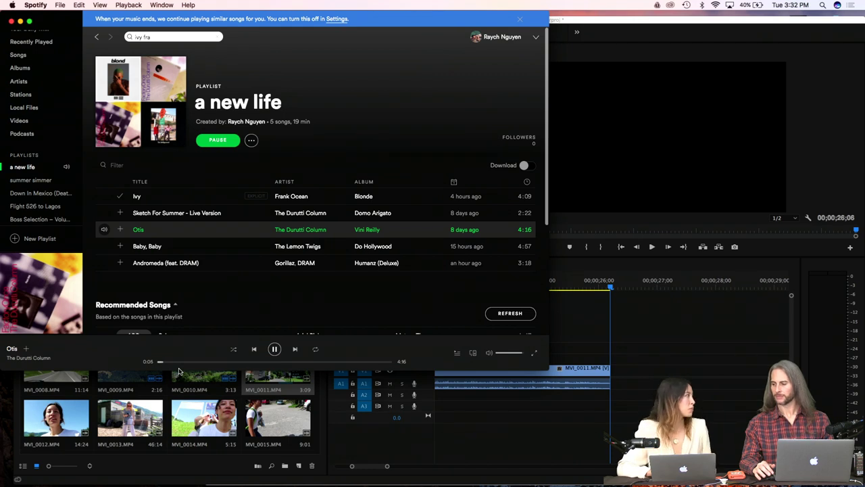
pyautogui.press('XF86AudioLowerVolume')
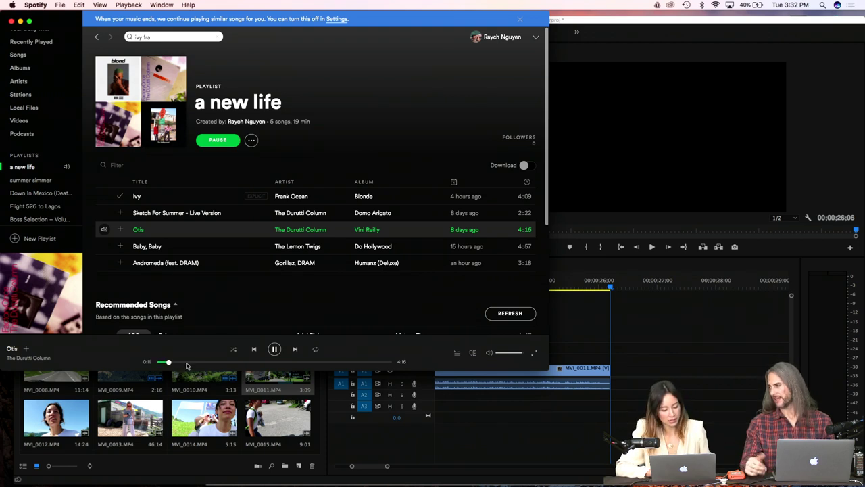
pyautogui.click(195, 362)
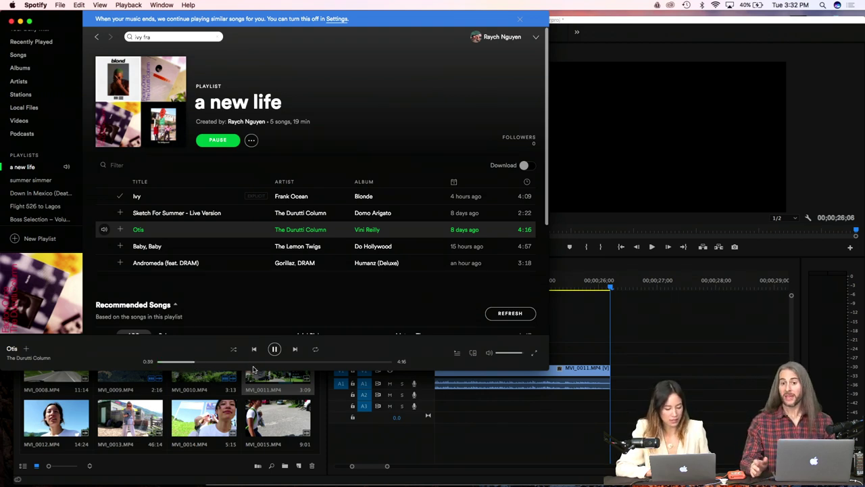
pyautogui.click(257, 363)
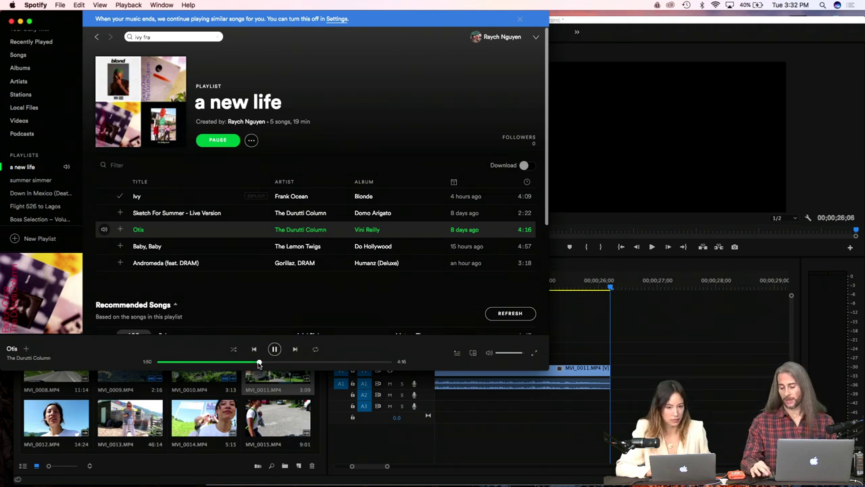
# Step: Pause "Otis", switch to Chrome and open the bookmarked YouTube Music Policies page
pyautogui.click(275, 350)
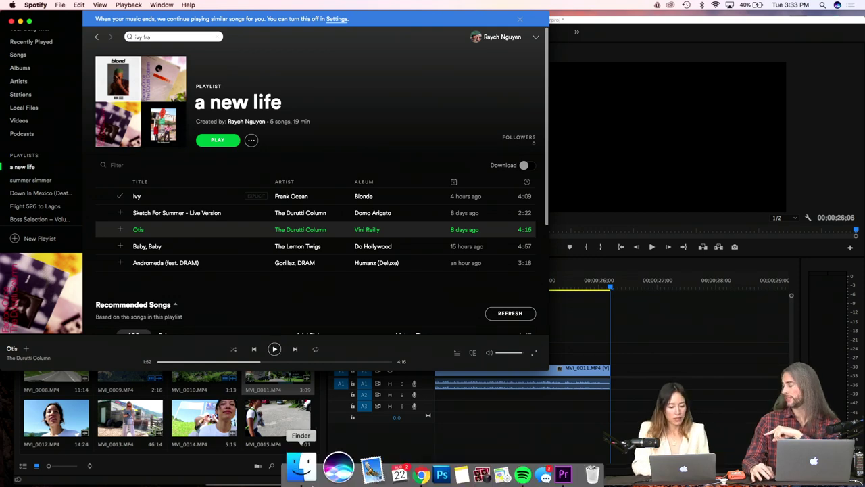
pyautogui.click(383, 465)
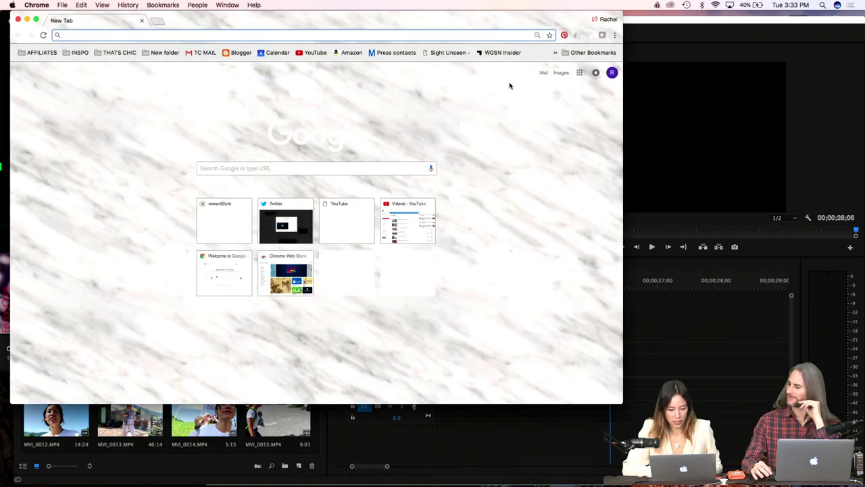
pyautogui.click(554, 53)
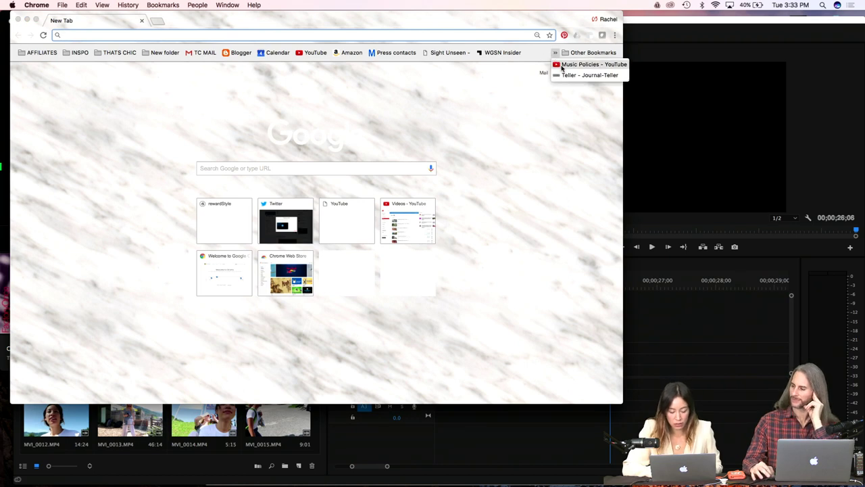
pyautogui.click(562, 66)
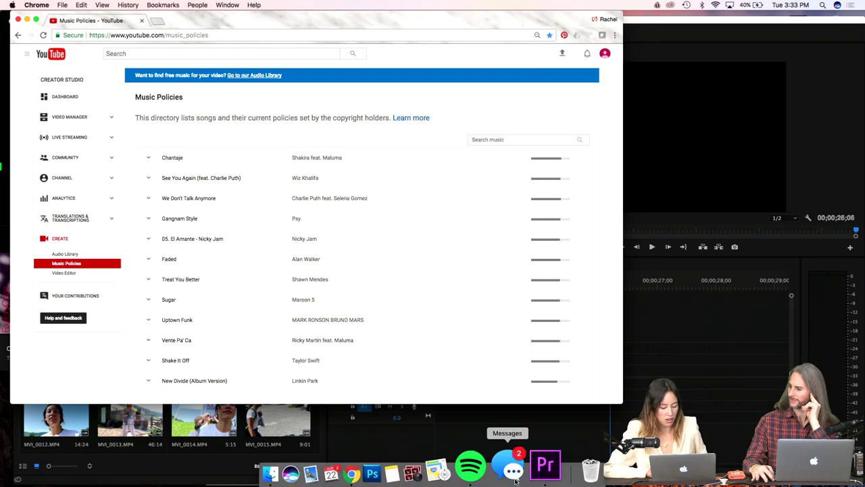
# Step: Check the artist of "Otis" in Spotify and search YouTube's music policies in Chrome for "durutti column"
pyautogui.click(485, 467)
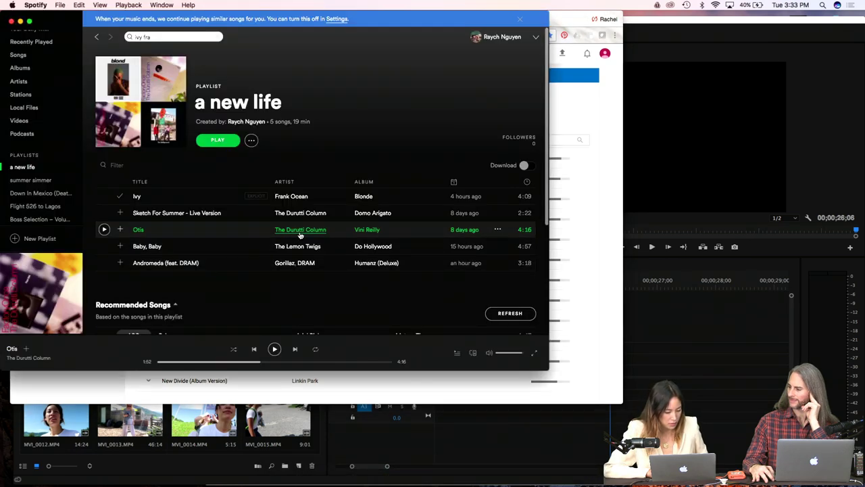
pyautogui.click(598, 113)
pyautogui.click(546, 139)
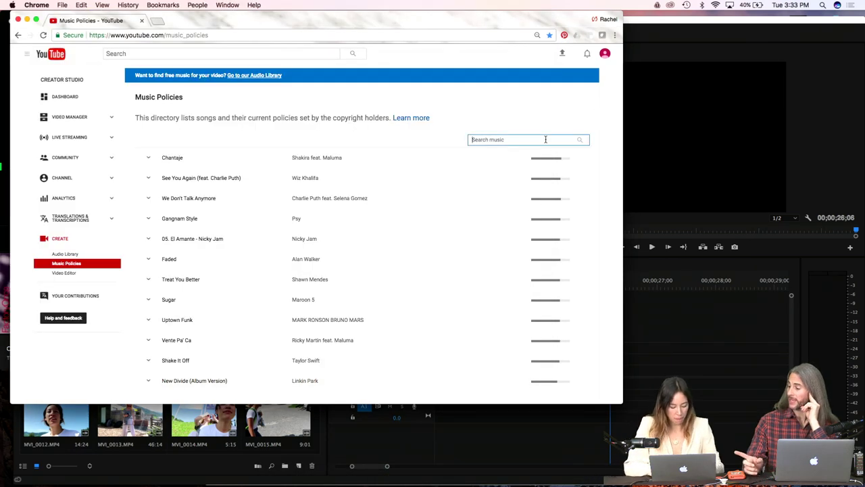
pyautogui.write('durutti')
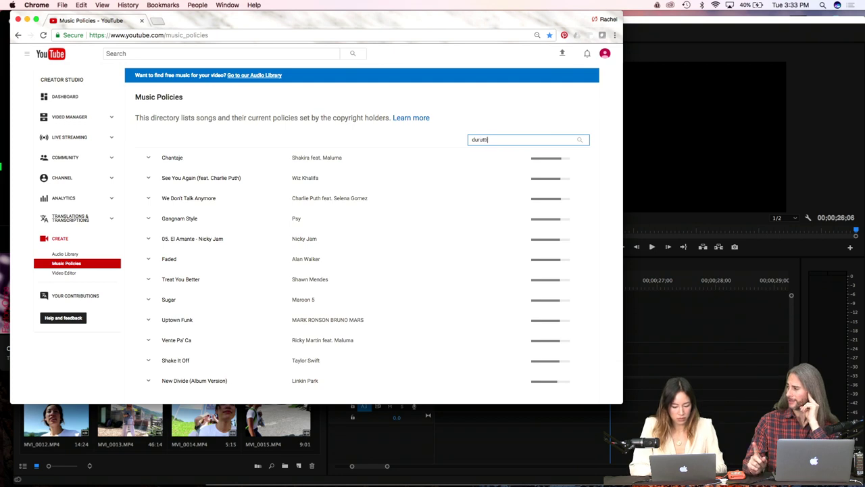
pyautogui.write(' column')
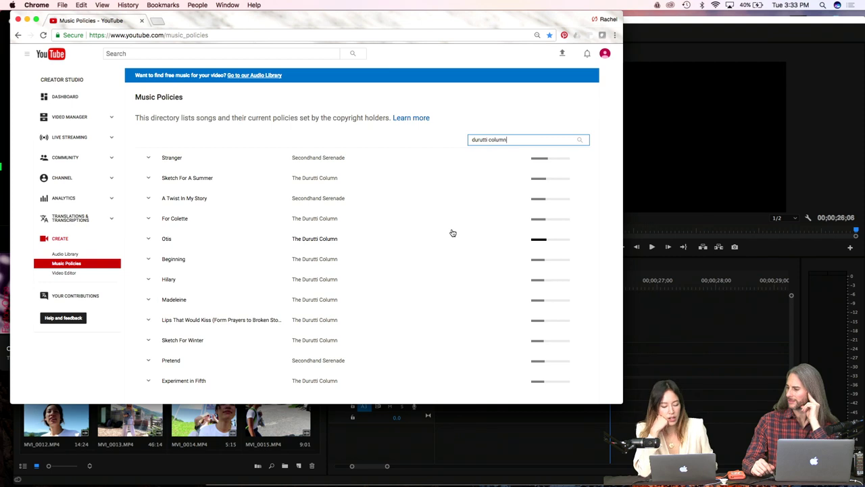
# Step: Expand the policy for "Otis" by The Durutti Column and examine its playback and advertising terms for using or covering the song
pyautogui.scroll(-1, 406, 266)
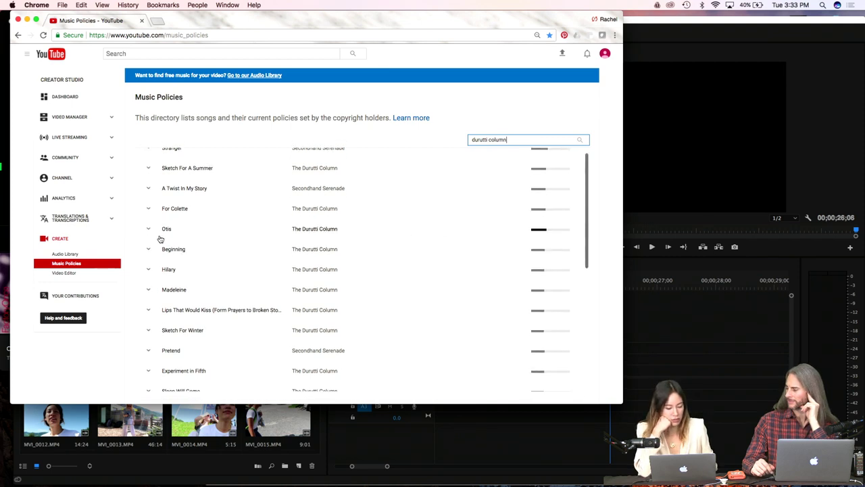
pyautogui.click(149, 230)
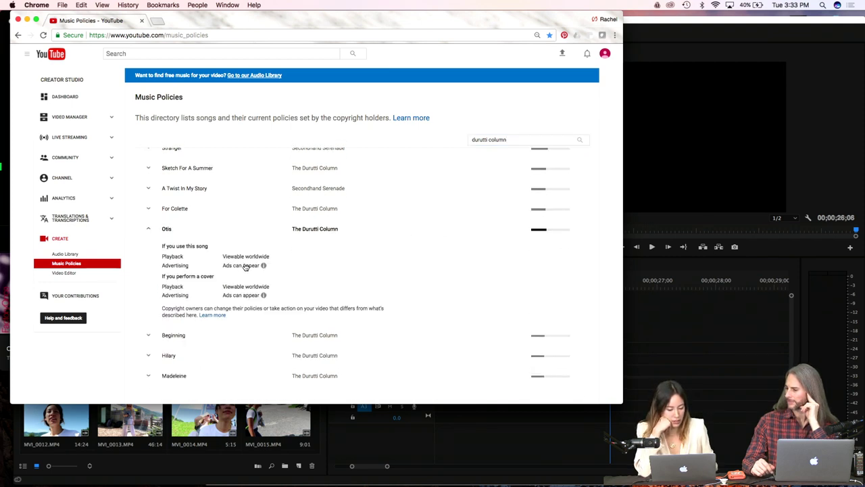
pyautogui.moveTo(276, 267); pyautogui.dragTo(163, 259)
pyautogui.click(277, 295)
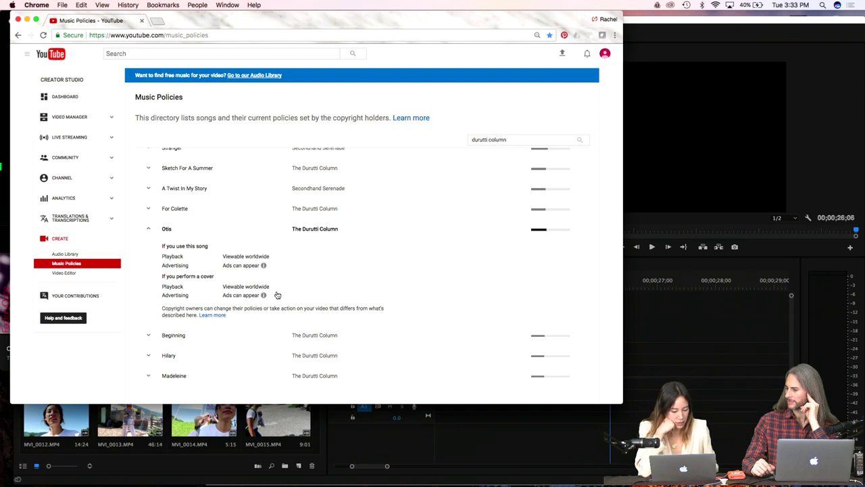
pyautogui.moveTo(278, 295); pyautogui.dragTo(160, 248)
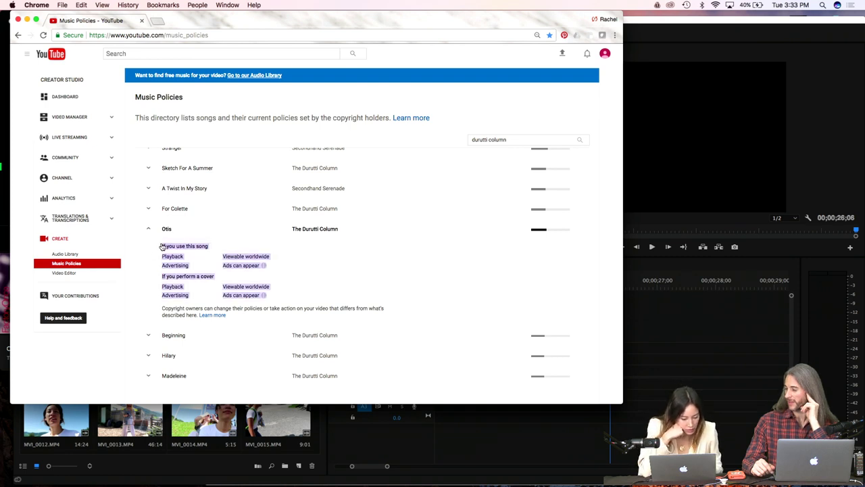
pyautogui.click(204, 306)
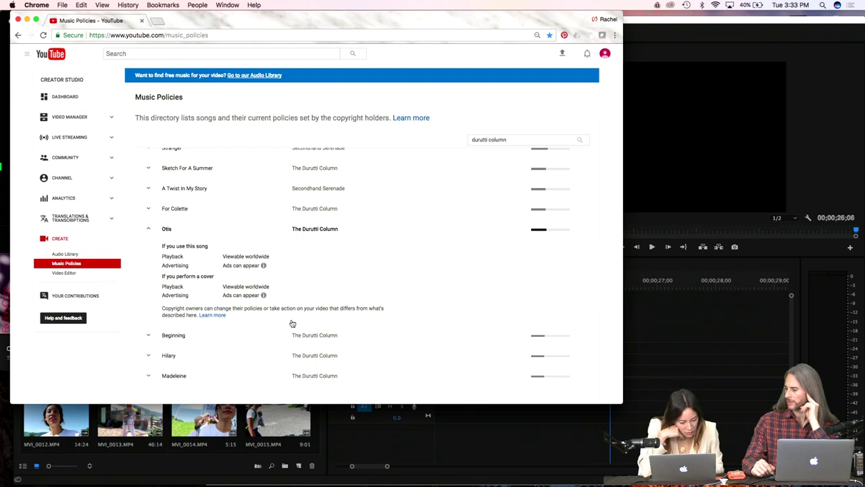
pyautogui.moveTo(293, 323); pyautogui.dragTo(159, 247)
pyautogui.click(180, 278)
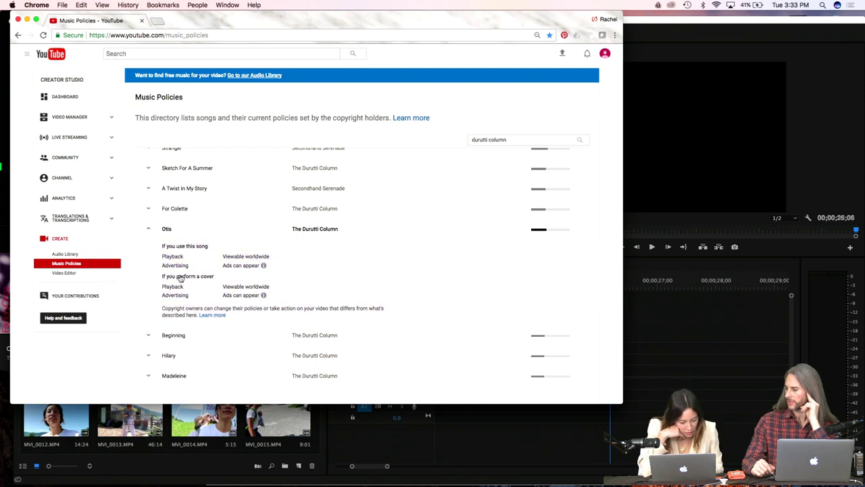
pyautogui.moveTo(223, 289); pyautogui.dragTo(266, 294)
pyautogui.click(264, 293)
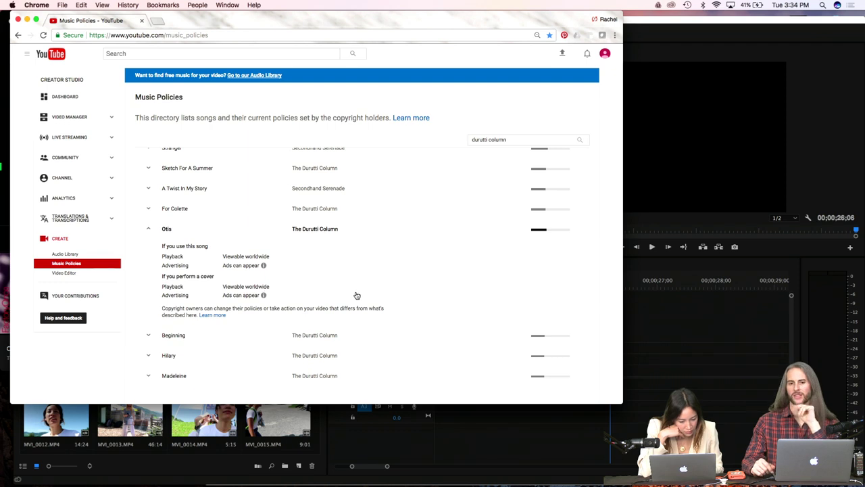
pyautogui.moveTo(264, 268)
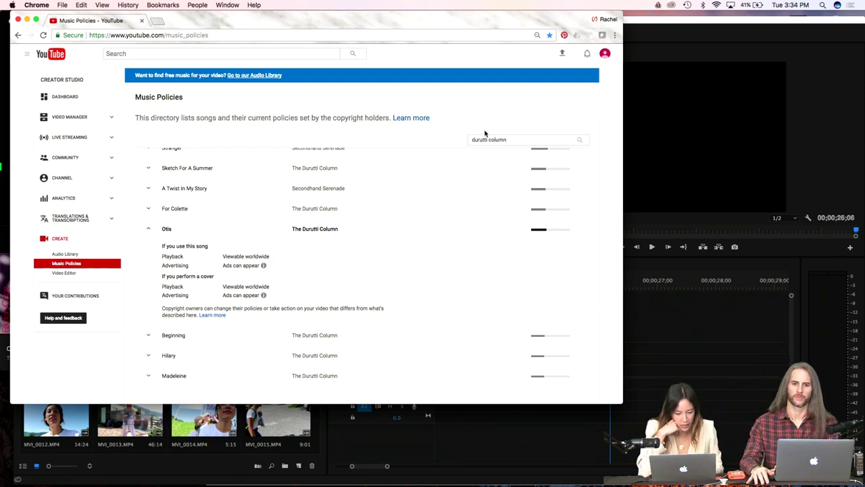
# Step: Look through the other songs in the "durutti column" results and return to the start of the list
pyautogui.scroll(-10, 419, 202)
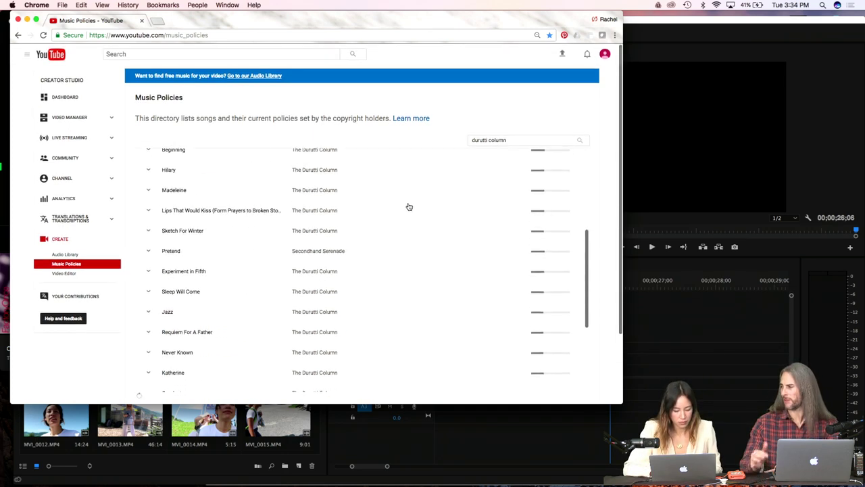
pyautogui.scroll(10, 409, 207)
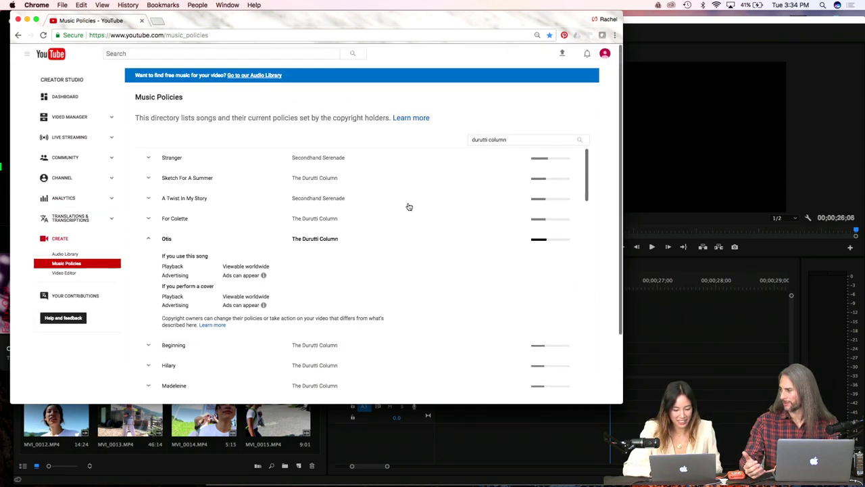
pyautogui.scroll(-5, 409, 207)
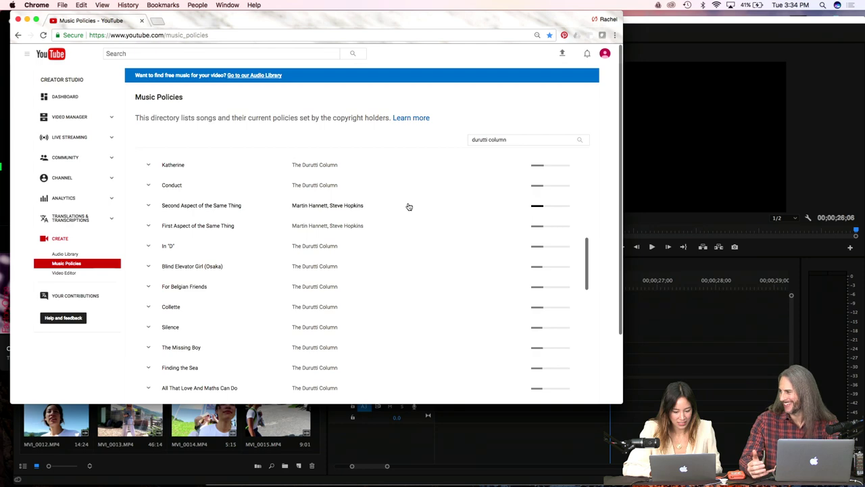
pyautogui.scroll(10, 409, 207)
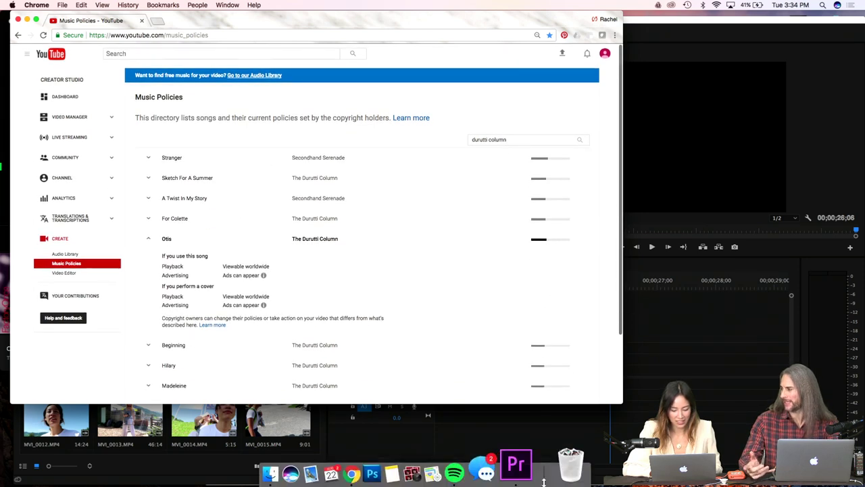
# Step: Check the artist of "Baby, Baby" in Spotify and search the music policies in Chrome for "lemon twigs"
pyautogui.click(489, 467)
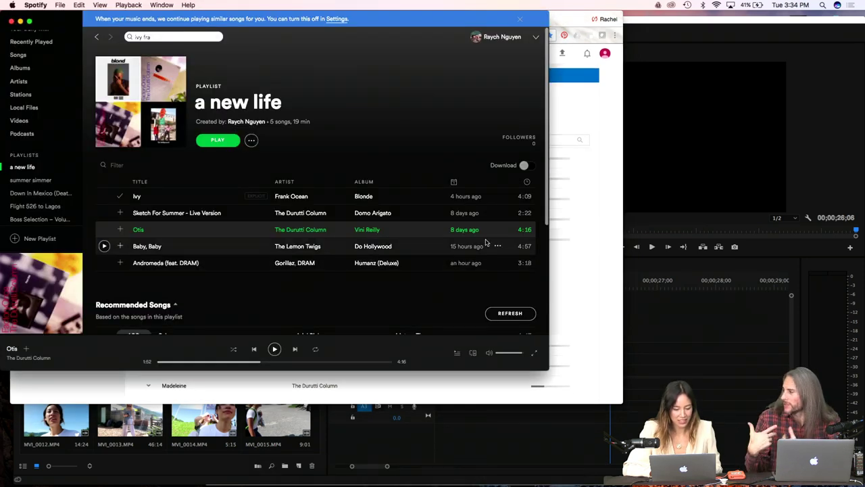
pyautogui.click(576, 280)
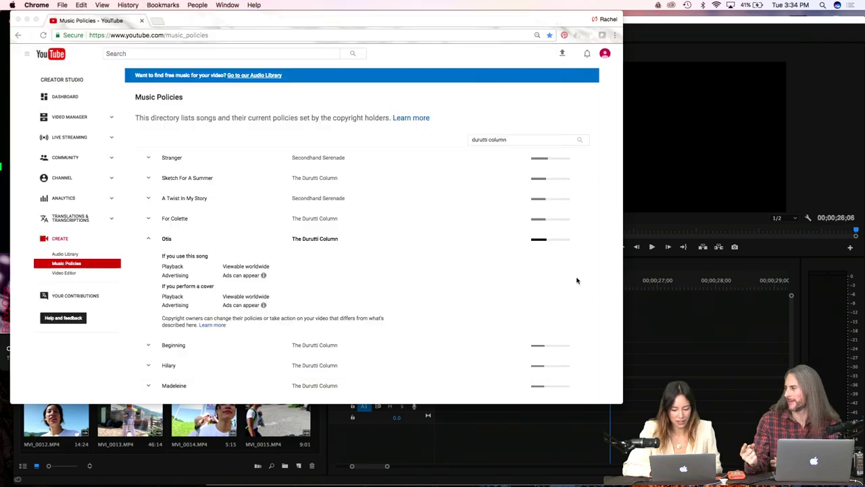
pyautogui.tripleClick(512, 139)
pyautogui.write('lemon twigs')
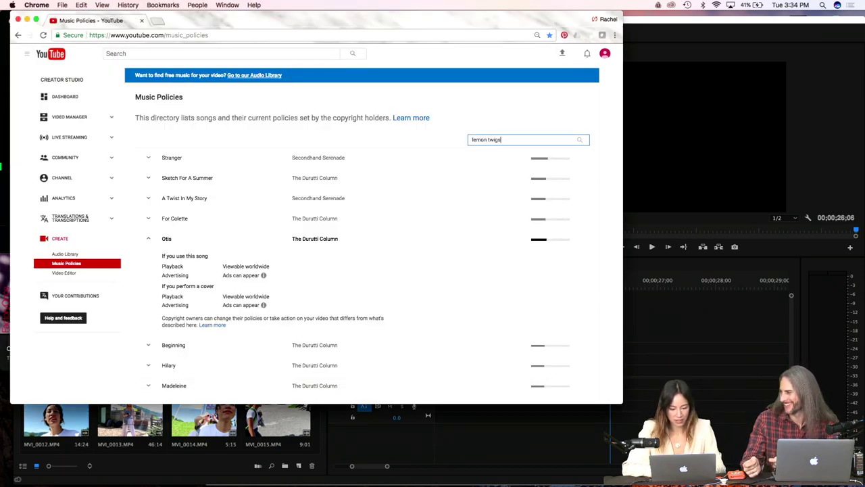
pyautogui.press('Return')
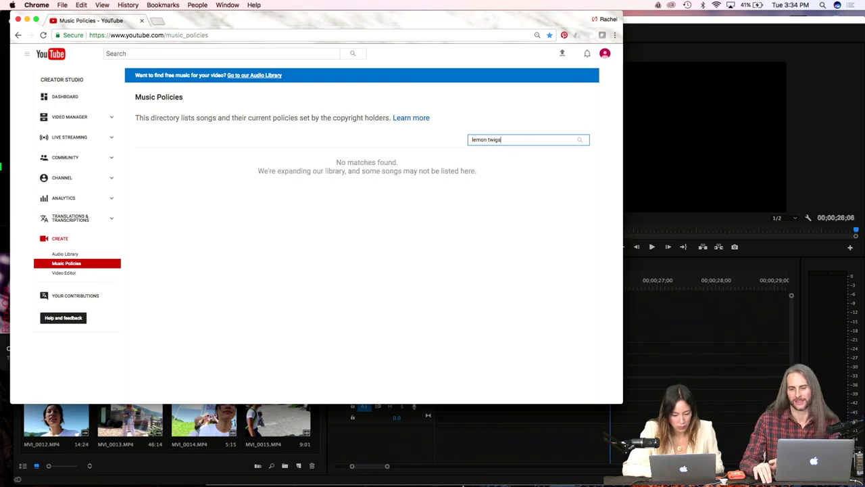
# Step: Switch back to Spotify and look through the songs in the playlist "summer simmer" for another artist
pyautogui.moveTo(453, 476)
pyautogui.click(482, 467)
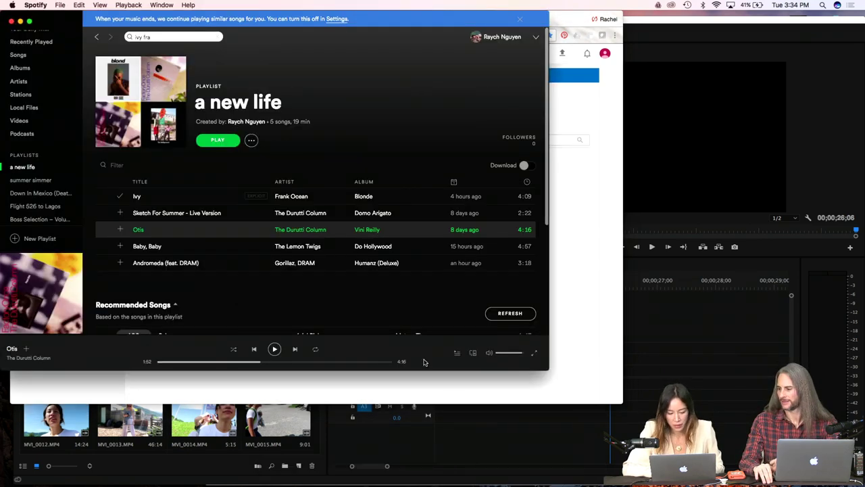
pyautogui.click(579, 324)
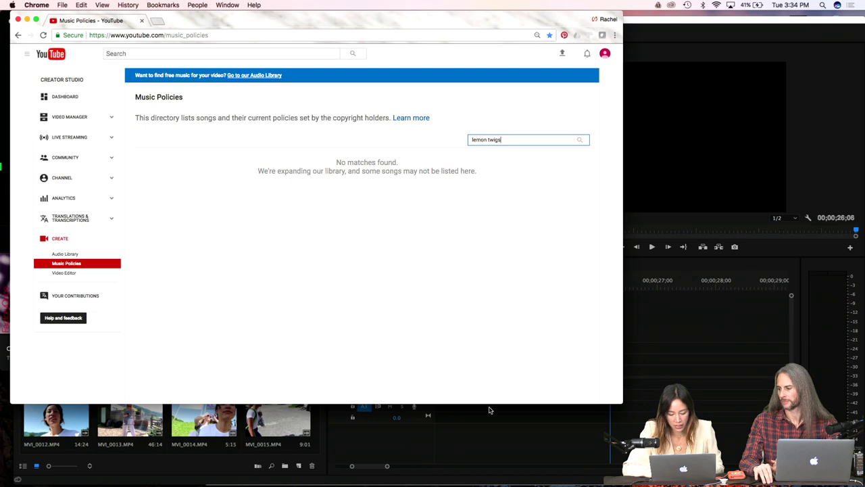
pyautogui.click(488, 470)
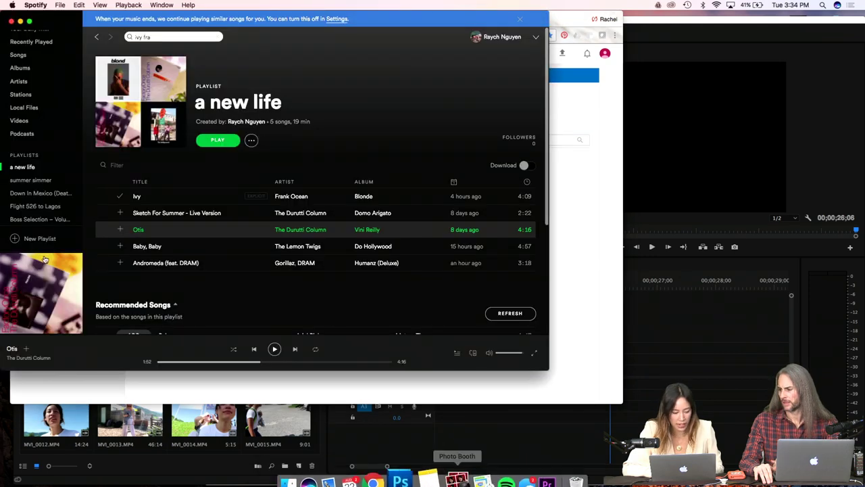
pyautogui.click(31, 180)
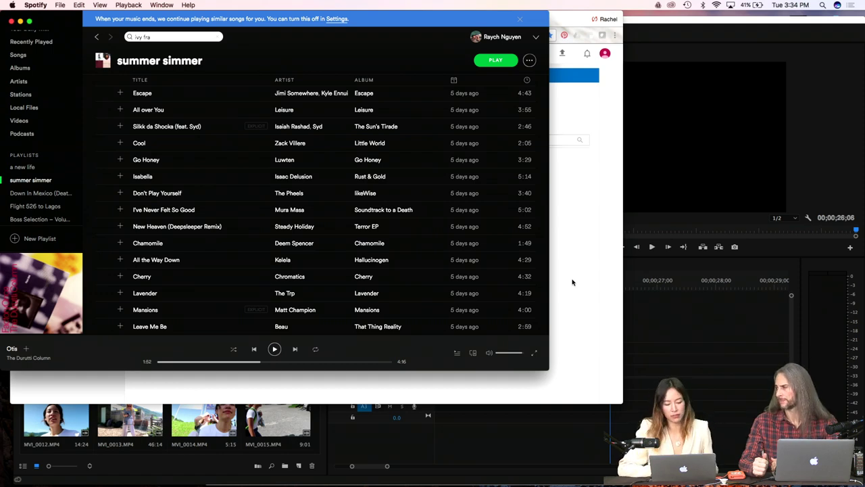
pyautogui.scroll(-5, 382, 262)
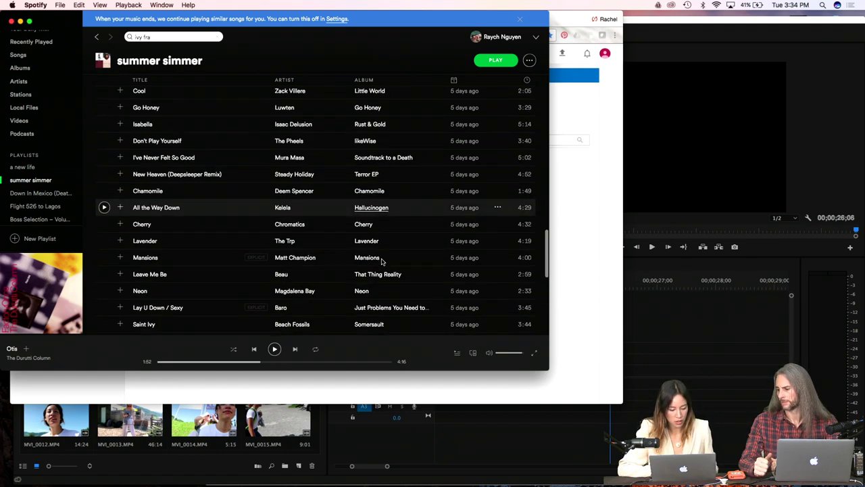
# Step: Search the music policies in Chrome for "beach fossils" and view the policy for "Youth" before returning to Spotify
pyautogui.click(573, 236)
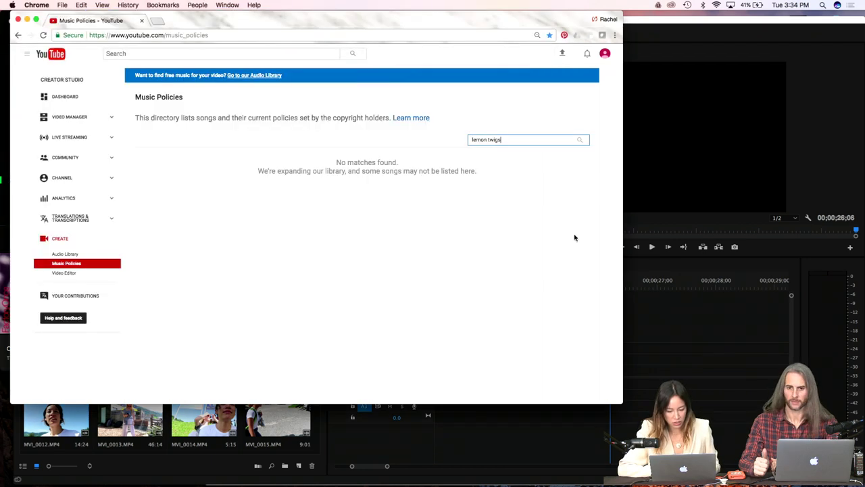
pyautogui.click(508, 141)
pyautogui.write('nd t')
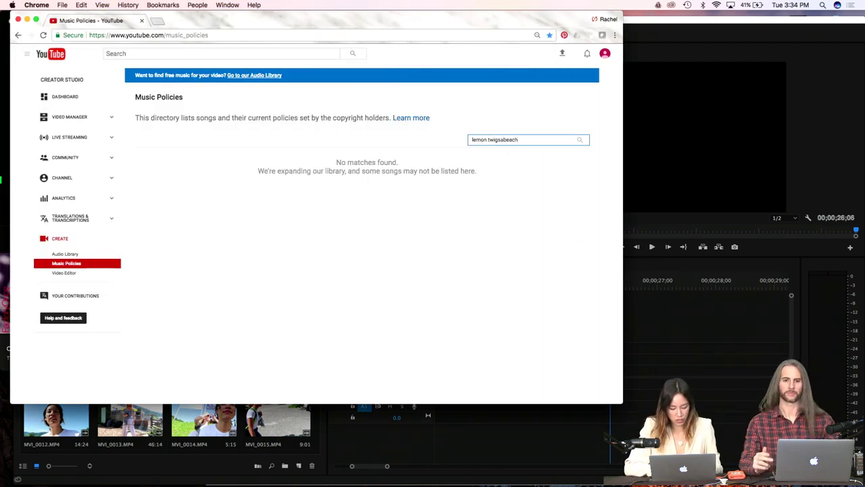
pyautogui.press('super+a')
pyautogui.write('beach fo')
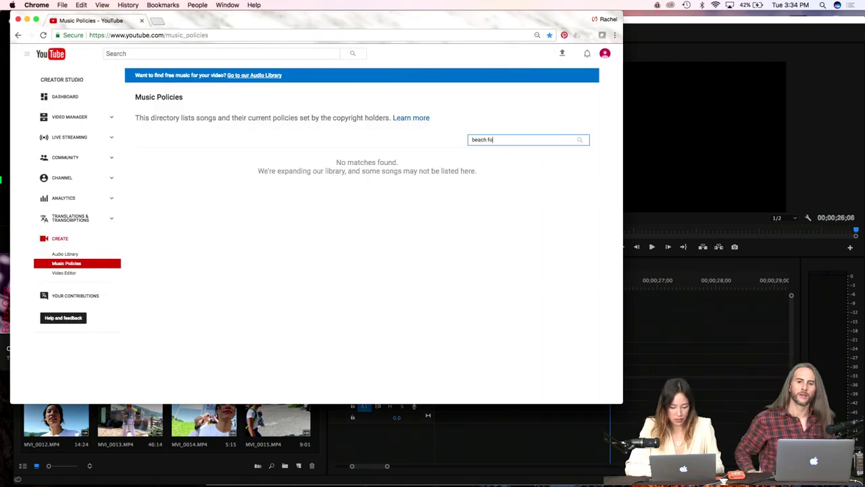
pyautogui.write('ssils')
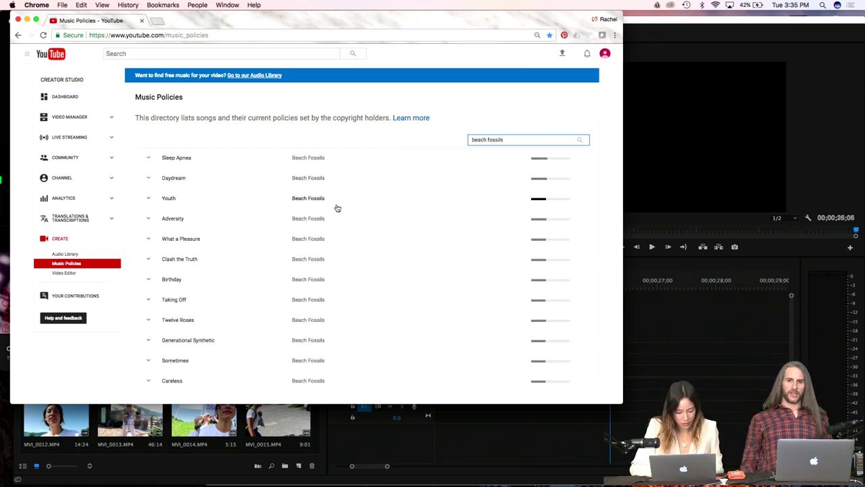
pyautogui.click(236, 204)
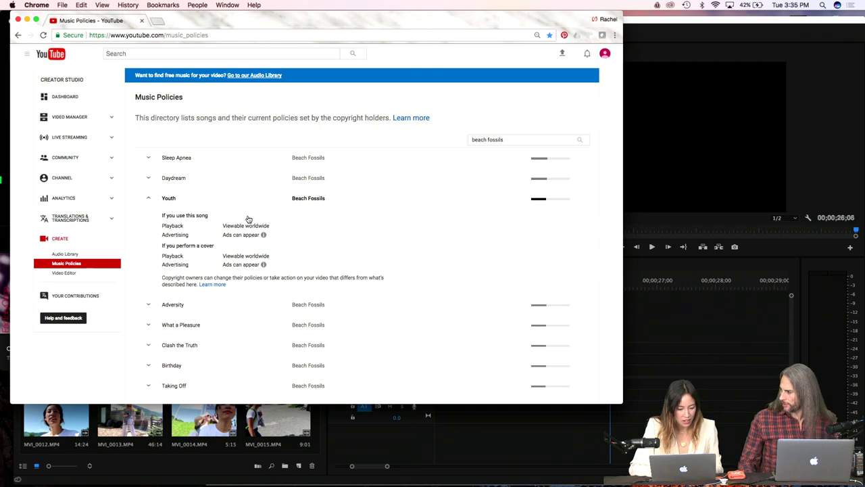
pyautogui.press('super+Tab')
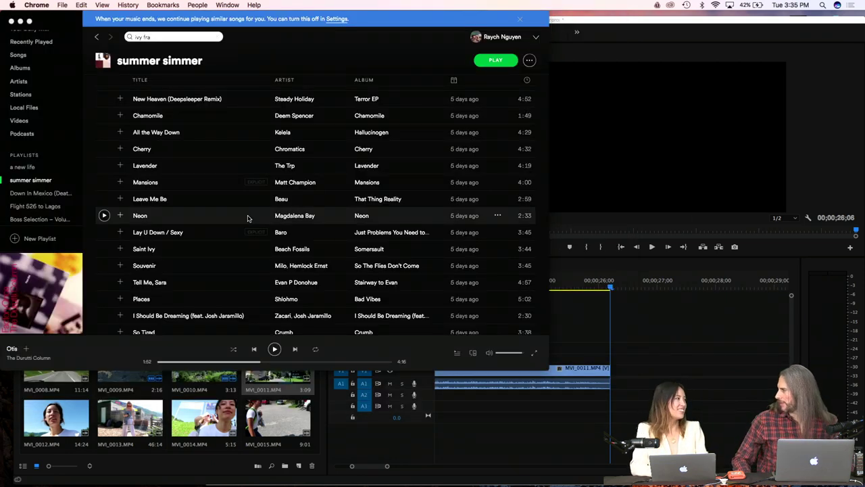
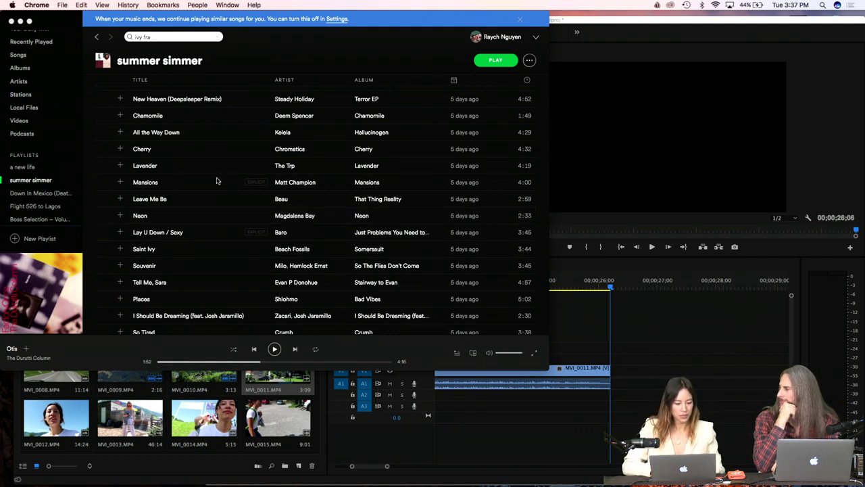
# Step: Close the Spotify window and switch to Premiere Pro with the system sound muted
pyautogui.click(11, 21)
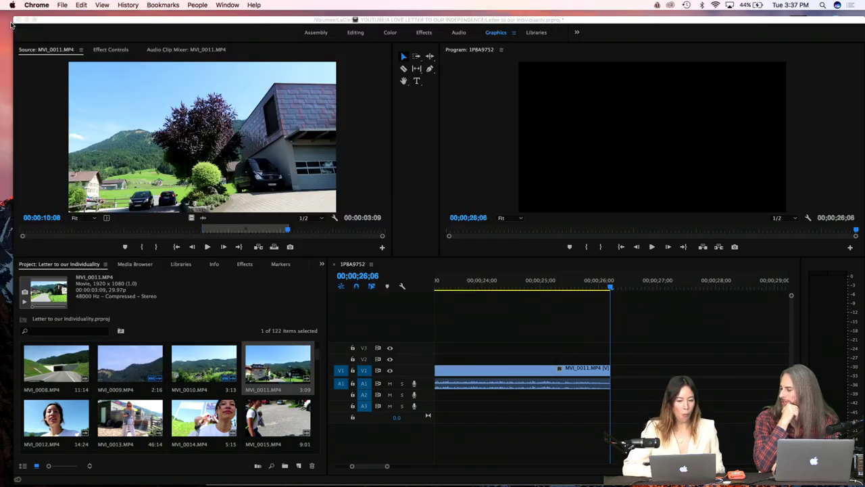
pyautogui.scroll(-5, 213, 363)
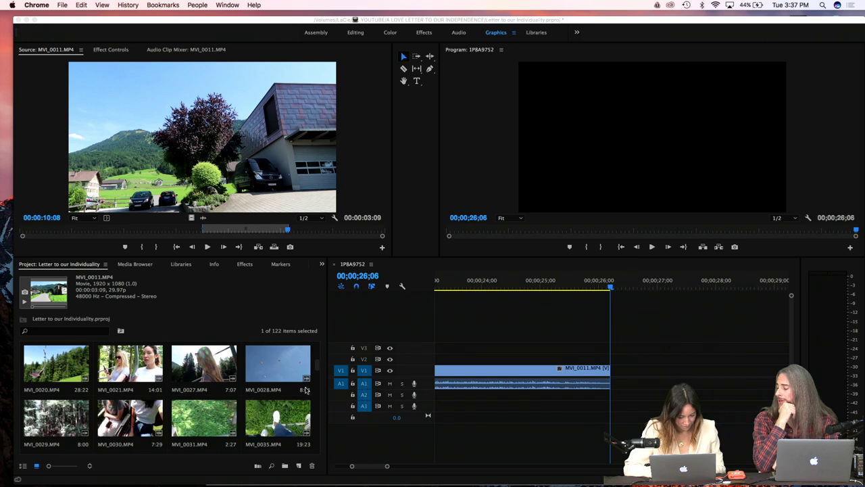
pyautogui.scroll(2, 306, 390)
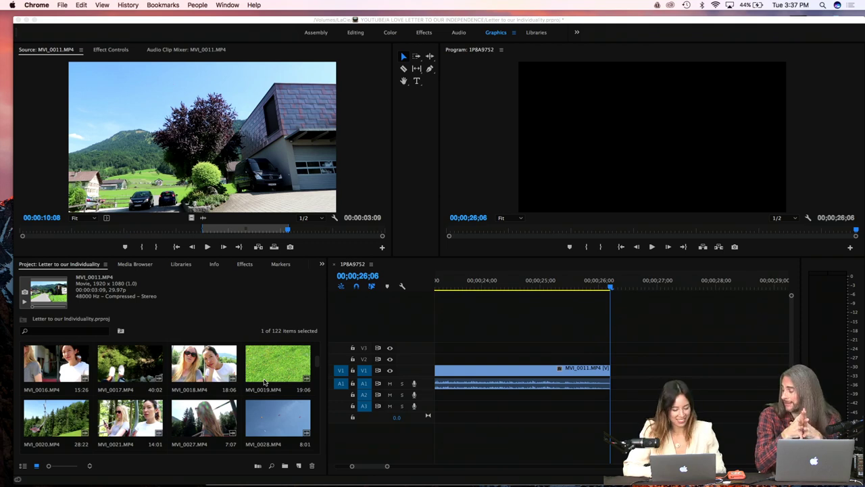
pyautogui.scroll(4, 255, 377)
pyautogui.press('XF86AudioMute')
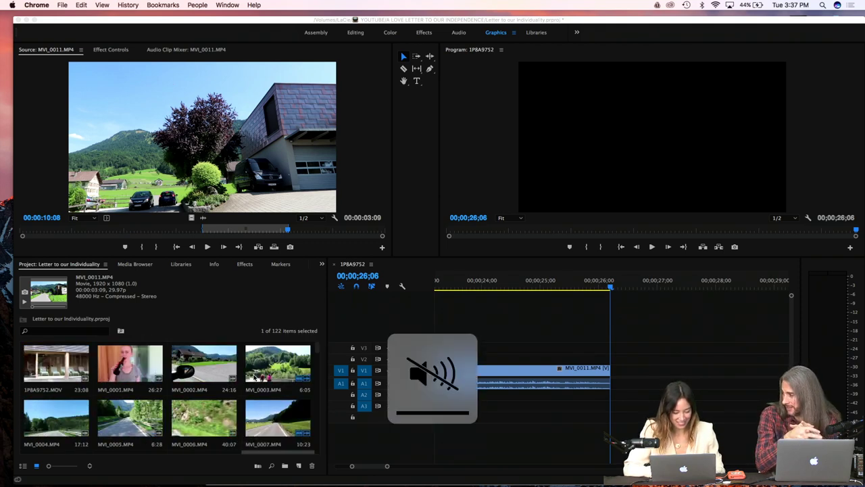
pyautogui.press('super+Tab')
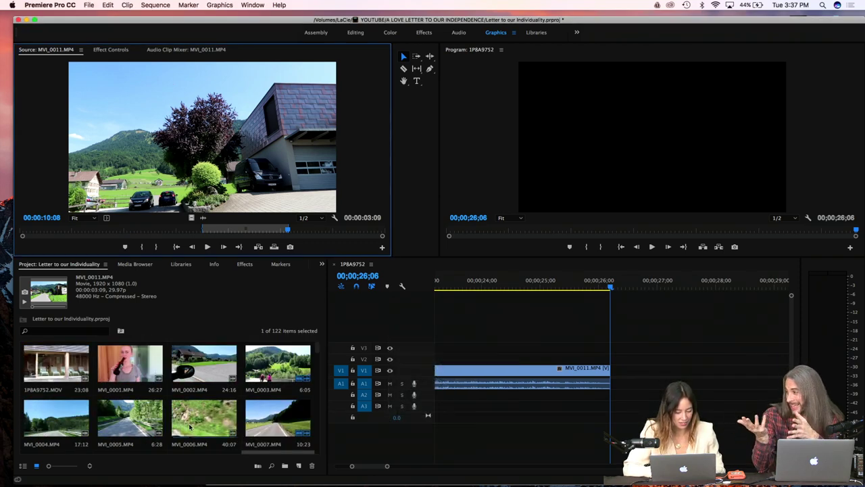
# Step: Open MVI_0007.MP4 in the Source Monitor and scrub through its road footage
pyautogui.scroll(-2, 131, 426)
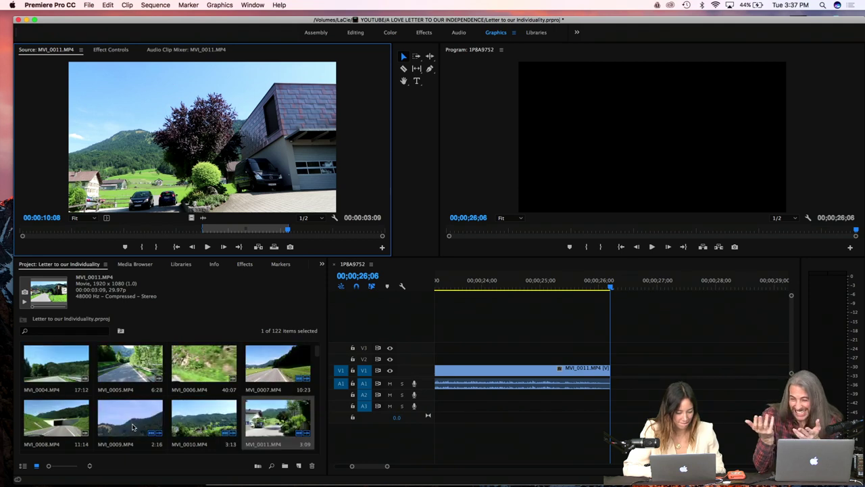
pyautogui.doubleClick(287, 367)
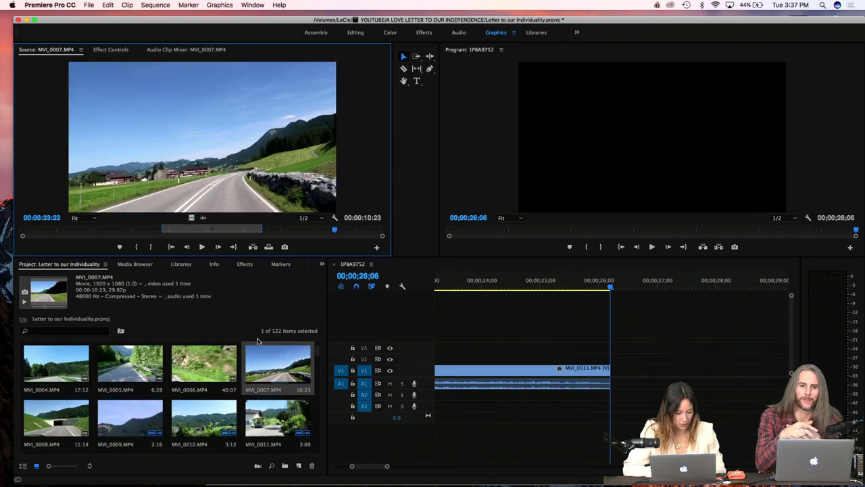
pyautogui.moveTo(270, 232); pyautogui.dragTo(332, 233)
# Step: Mark a 3:18 range of the tunnel exit in MVI_0008.MP4, ending at 00:00:09:24, and overwrite it into the sequence at the playhead
pyautogui.click(33, 424)
pyautogui.doubleClick(32, 424)
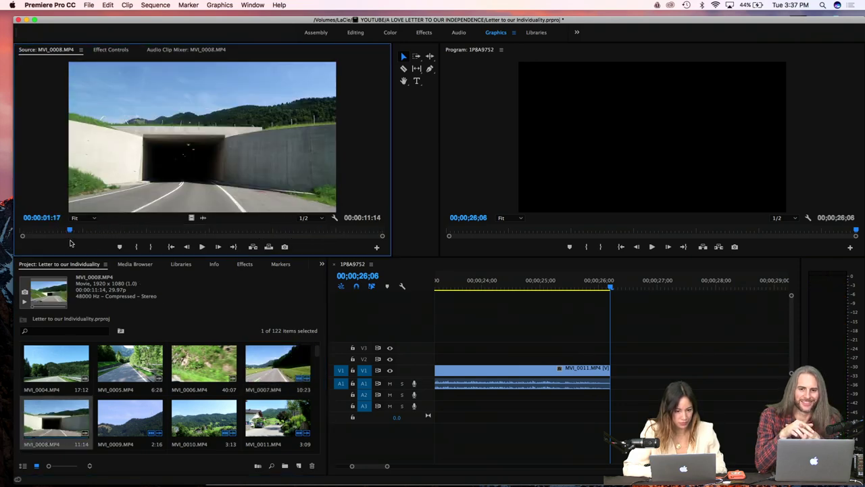
pyautogui.click(116, 231)
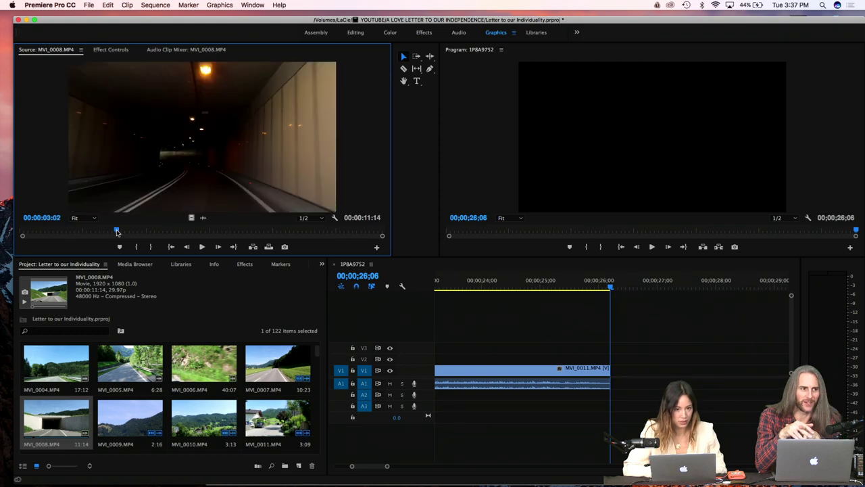
pyautogui.moveTo(117, 231); pyautogui.dragTo(217, 231)
pyautogui.press('i')
pyautogui.press('space')
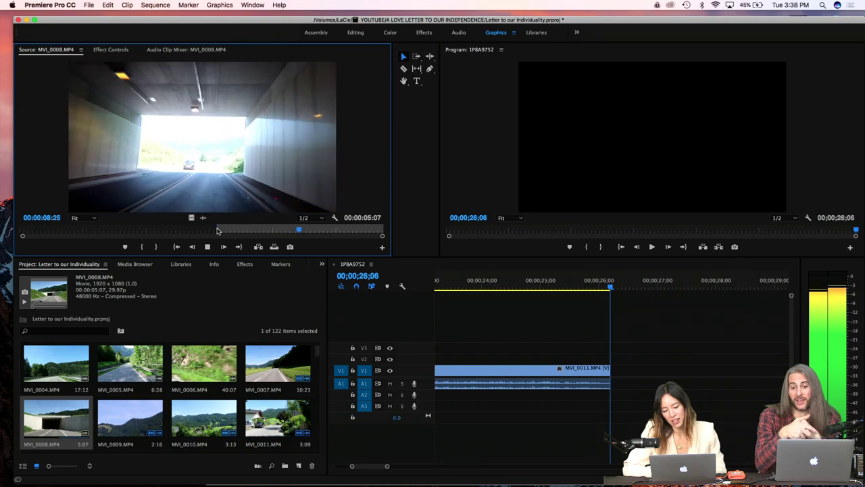
pyautogui.press('space')
pyautogui.press('o')
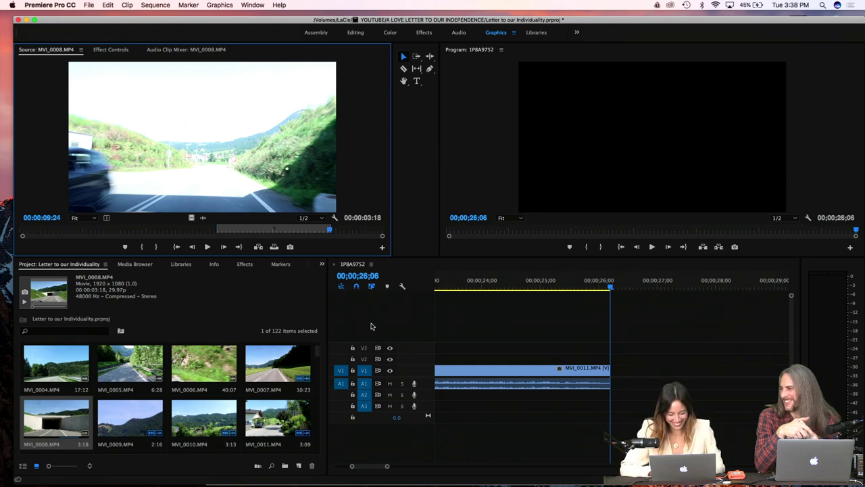
pyautogui.press('.')
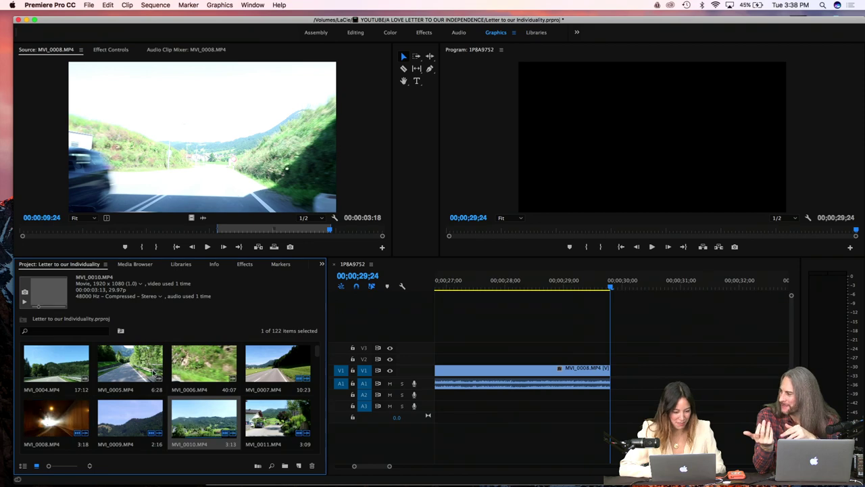
# Step: Open MVI_0006.MP4 in the Source Monitor and scrub through its footage
pyautogui.click(193, 371)
pyautogui.doubleClick(193, 371)
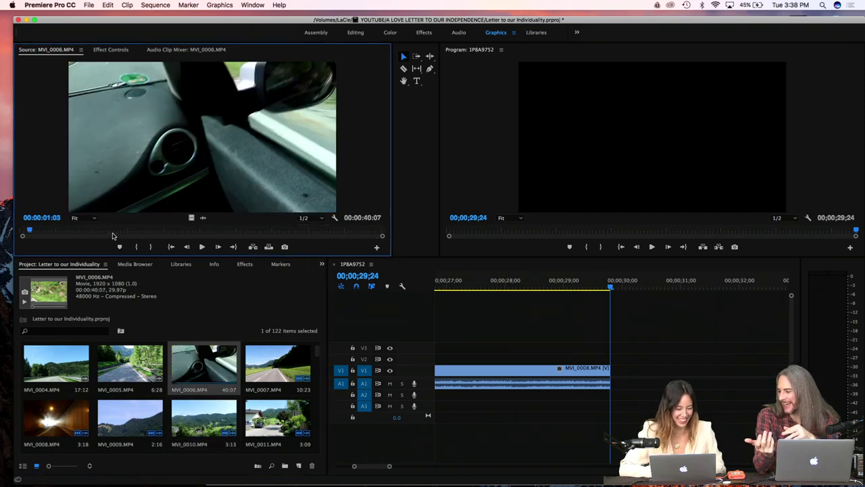
pyautogui.moveTo(152, 231); pyautogui.dragTo(322, 237)
# Step: Open MVI_0005.MP4 and reset its In point during playback to mark a 7:03 range of the road footage
pyautogui.doubleClick(135, 365)
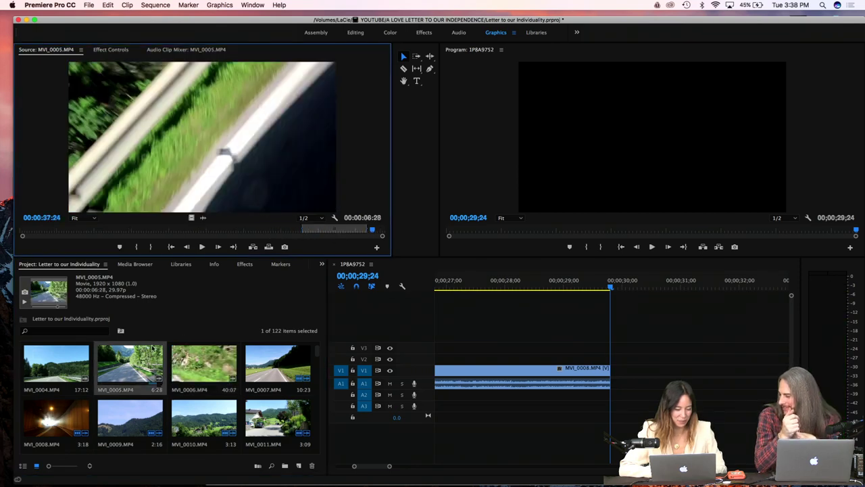
pyautogui.moveTo(119, 233); pyautogui.dragTo(267, 232)
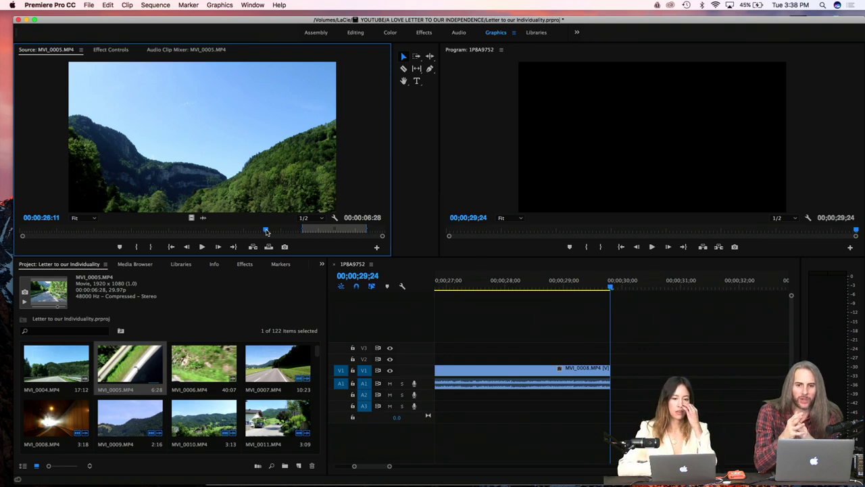
pyautogui.press('space')
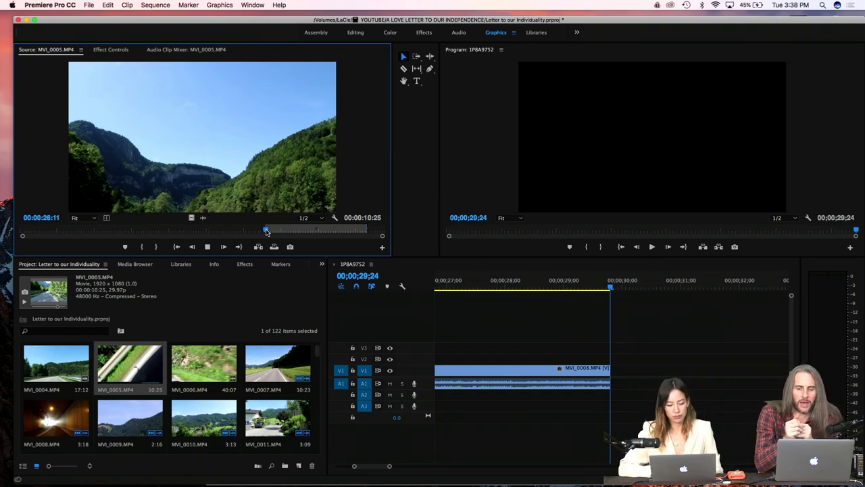
pyautogui.press('i')
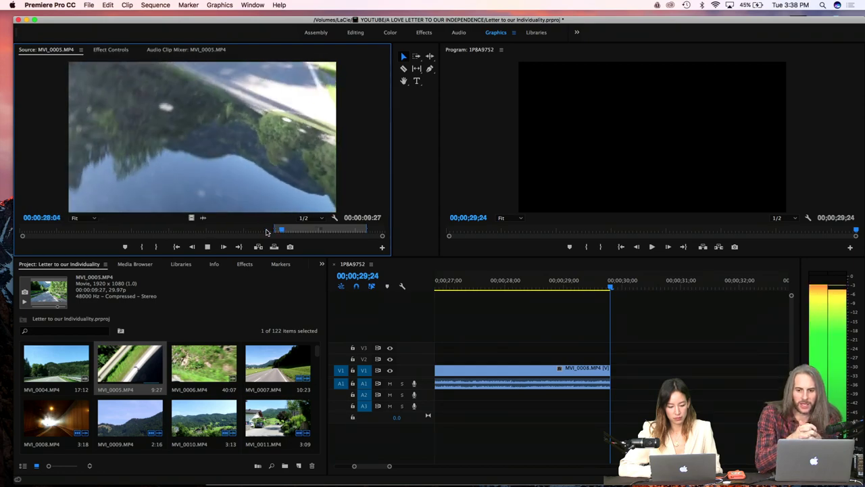
pyautogui.press('i')
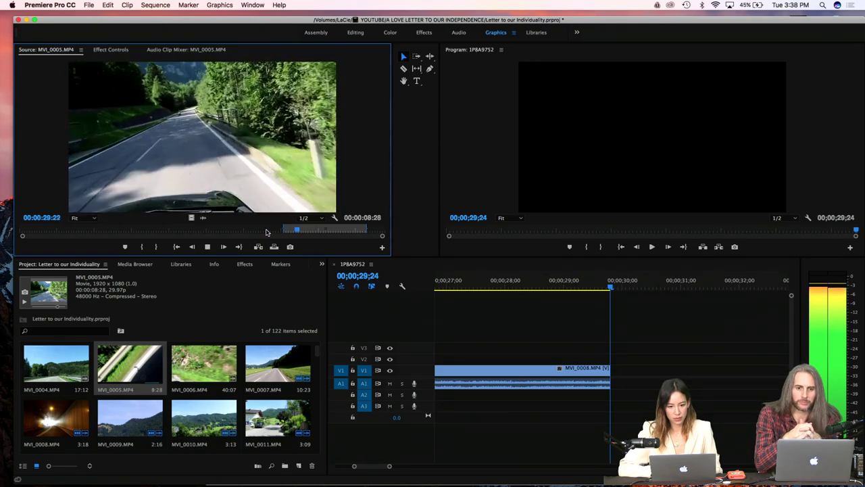
pyautogui.press('i')
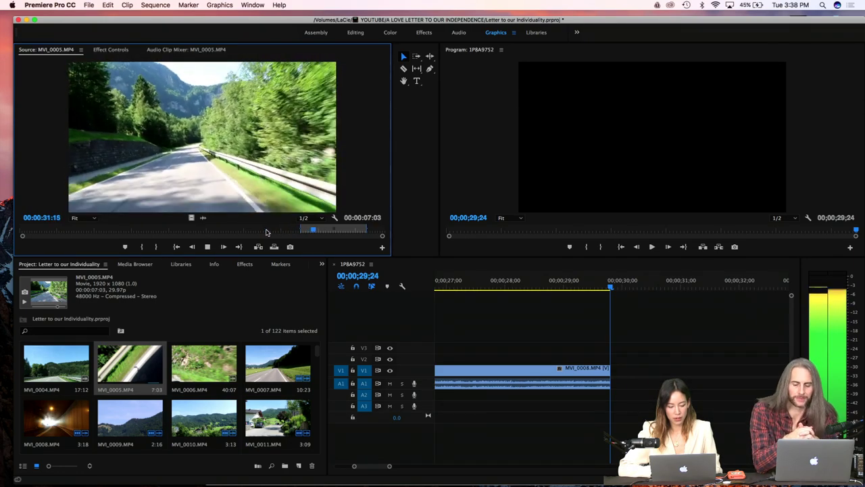
pyautogui.press('space')
# Step: Open MVI_0012.MP4, lower the system volume and review the clip's parking-lot footage
pyautogui.scroll(-2, 172, 398)
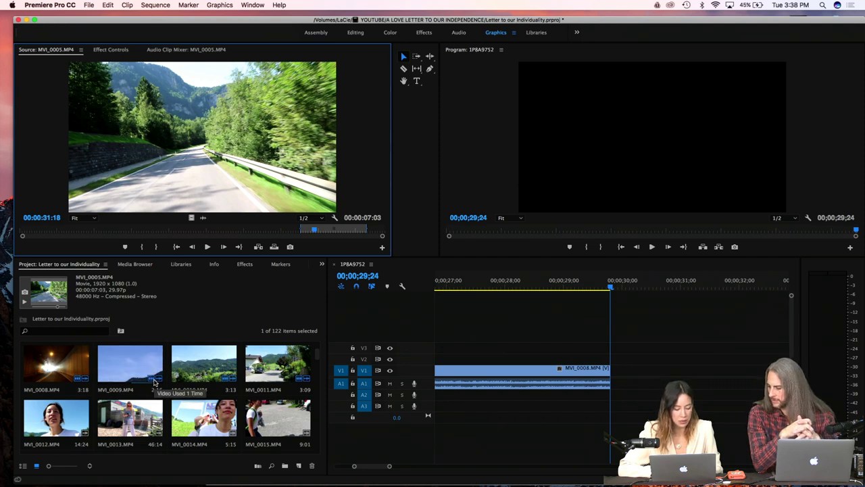
pyautogui.click(109, 426)
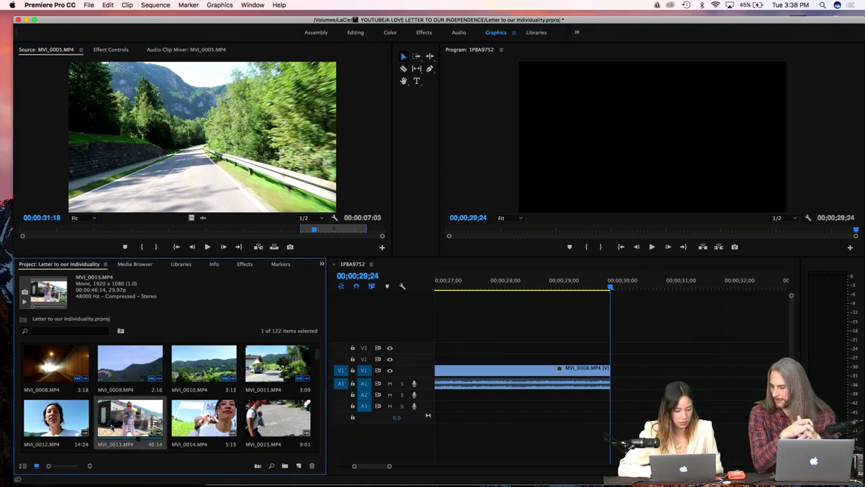
pyautogui.doubleClick(56, 419)
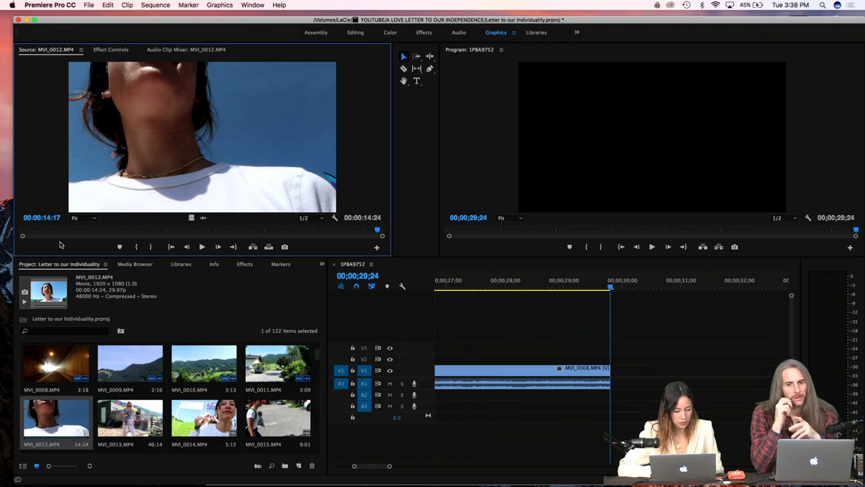
pyautogui.moveTo(69, 231); pyautogui.dragTo(106, 233)
pyautogui.press('XF86AudioLowerVolume')
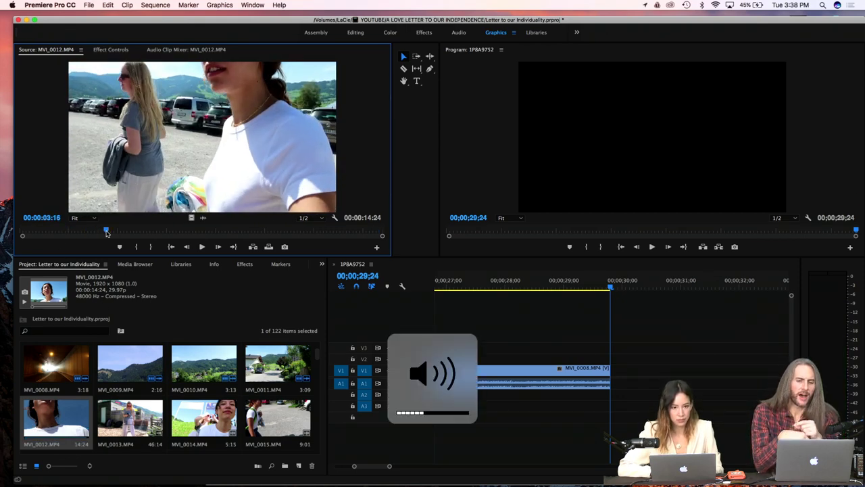
pyautogui.press('space')
pyautogui.press('XF86AudioLowerVolume')
pyautogui.press('XF86AudioLowerVolume')
pyautogui.press('XF86AudioLowerVolume')
pyautogui.press('XF86AudioLowerVolume')
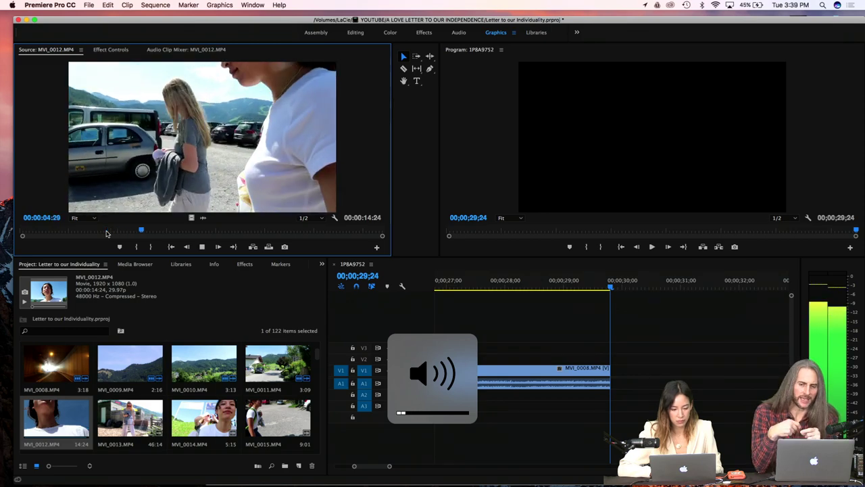
pyautogui.press('space')
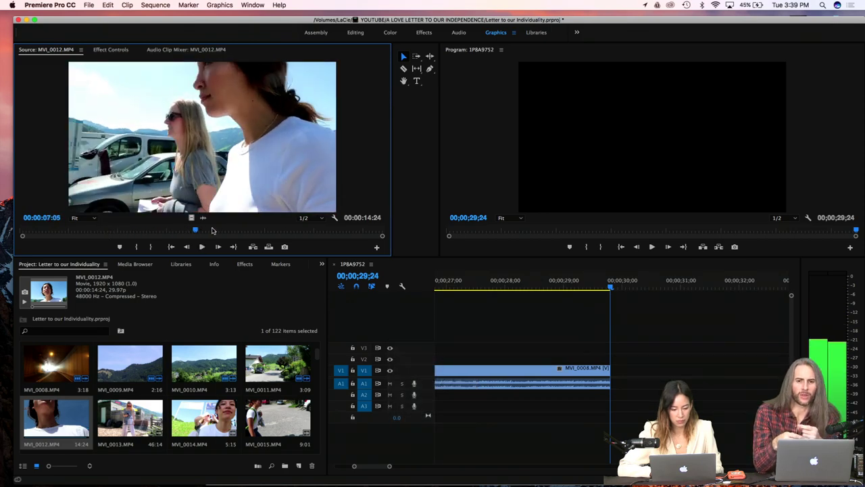
pyautogui.moveTo(211, 231); pyautogui.dragTo(356, 239)
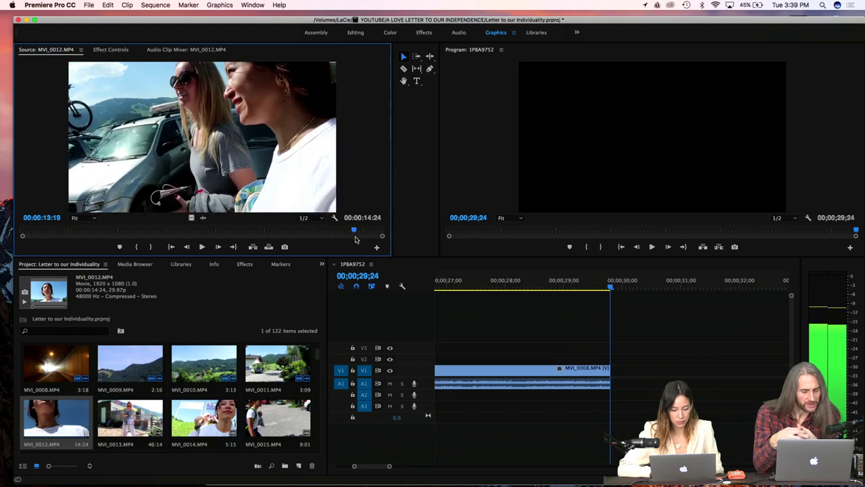
# Step: Open MVI_0013.MP4 in the Source Monitor and preview its seesaw footage at fast speed
pyautogui.doubleClick(130, 419)
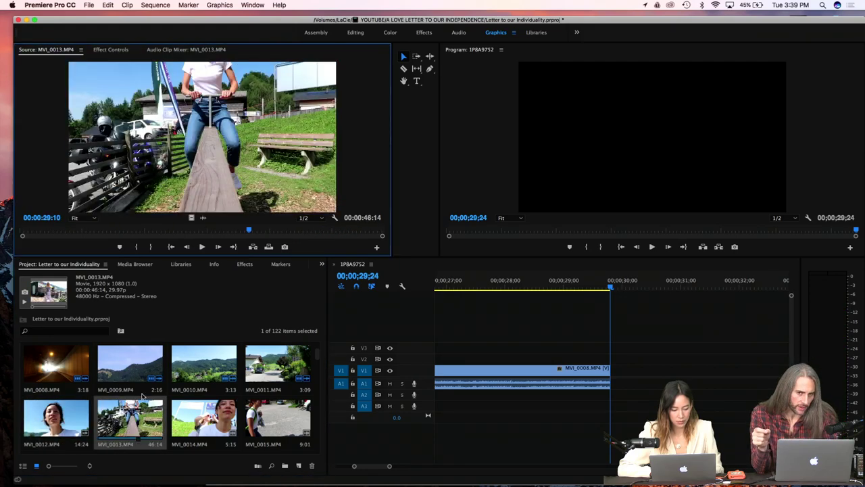
pyautogui.click(114, 230)
pyautogui.press('l')
pyautogui.press('l')
pyautogui.press('l')
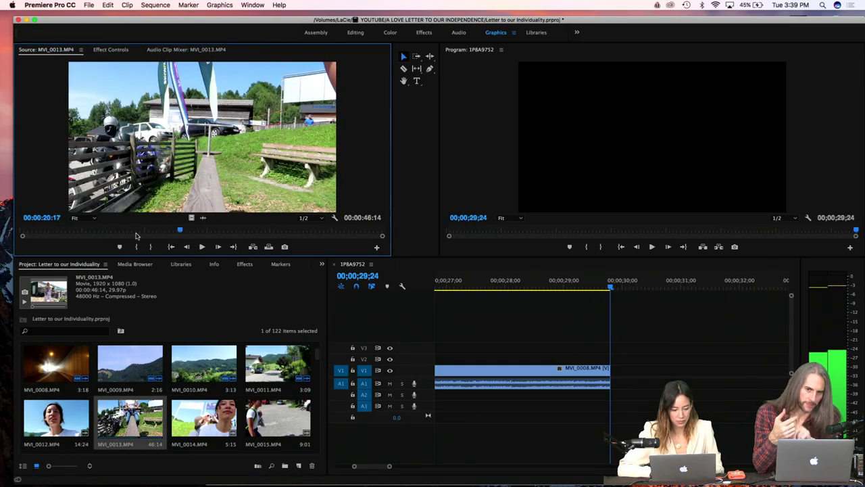
# Step: Mark a 3:23 range of the blonde woman on the seesaw in MVI_0013.MP4, ending at 00:00:16:04, and overwrite it into the sequence
pyautogui.click(63, 233)
pyautogui.press('i')
pyautogui.press('space')
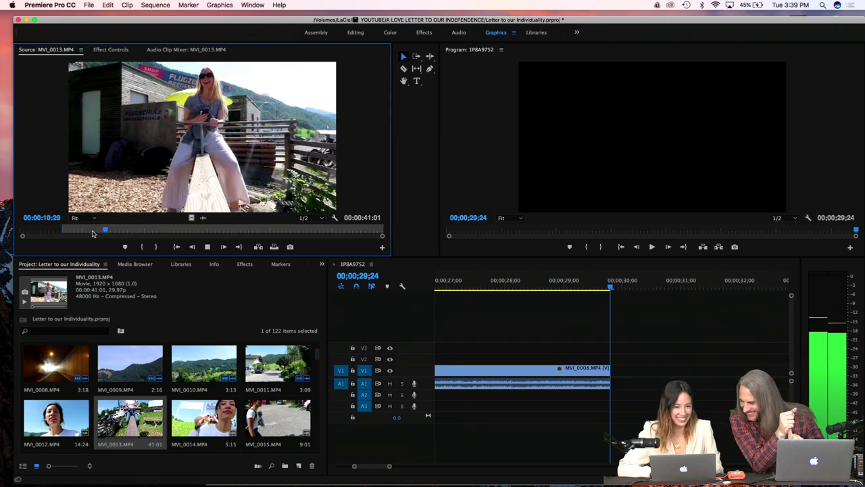
pyautogui.press('space')
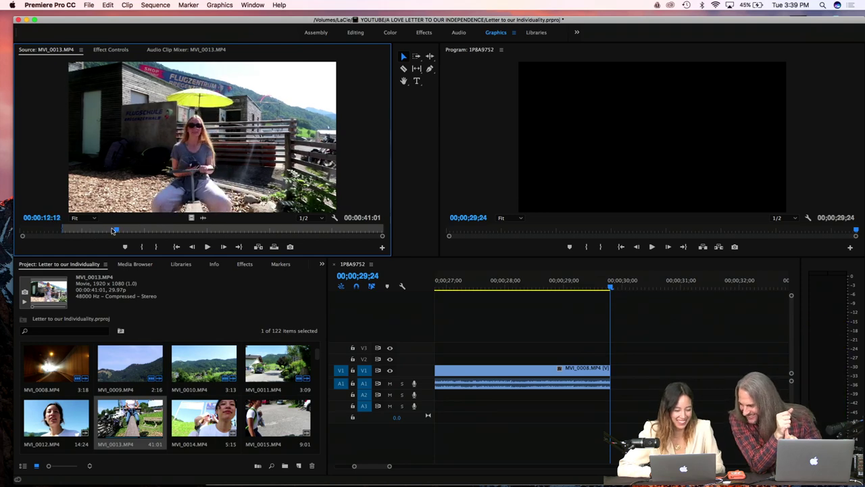
pyautogui.press('i')
pyautogui.press('space')
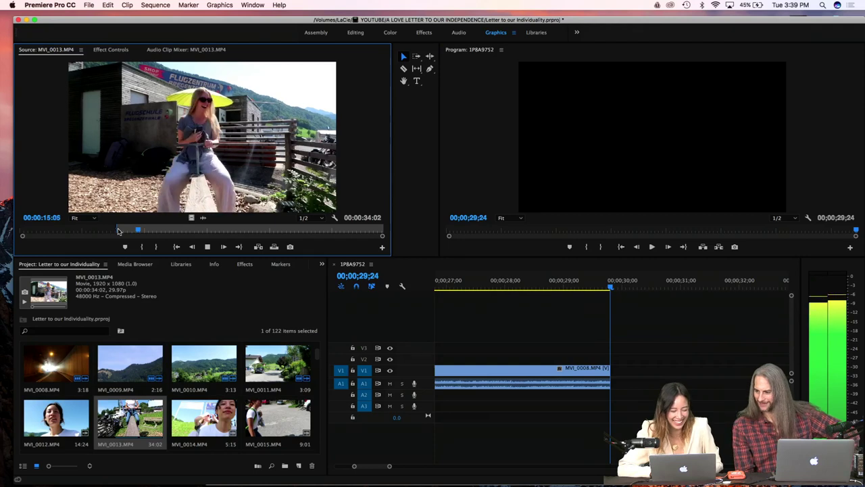
pyautogui.press('space')
pyautogui.press('o')
pyautogui.press('.')
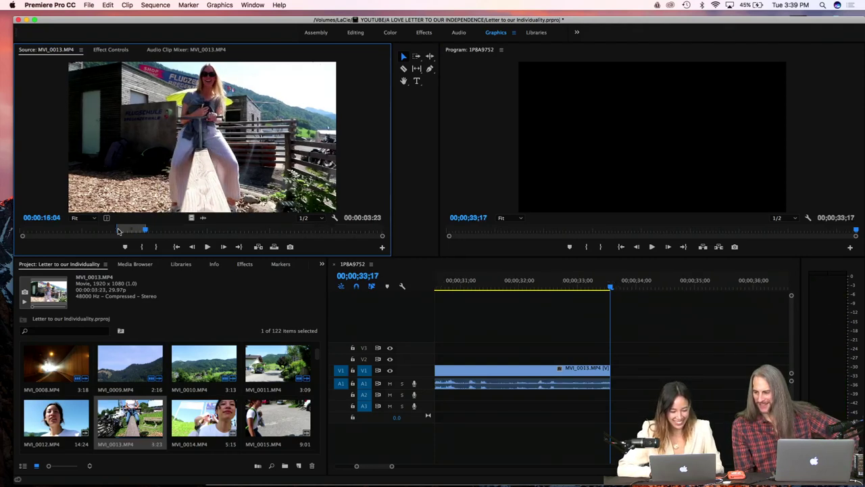
# Step: Review the dark-haired woman's seesaw footage in MVI_0013.MP4 in an enlarged Source Monitor and at full-screen size
pyautogui.press('i')
pyautogui.press('space')
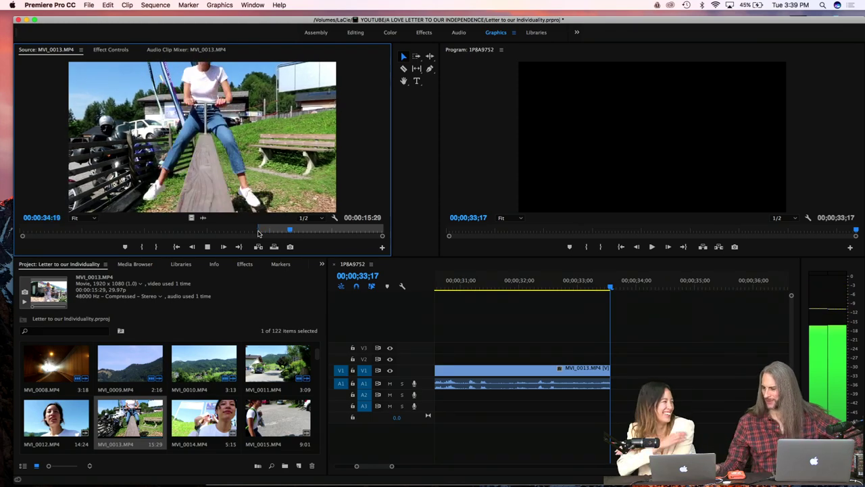
pyautogui.press('`')
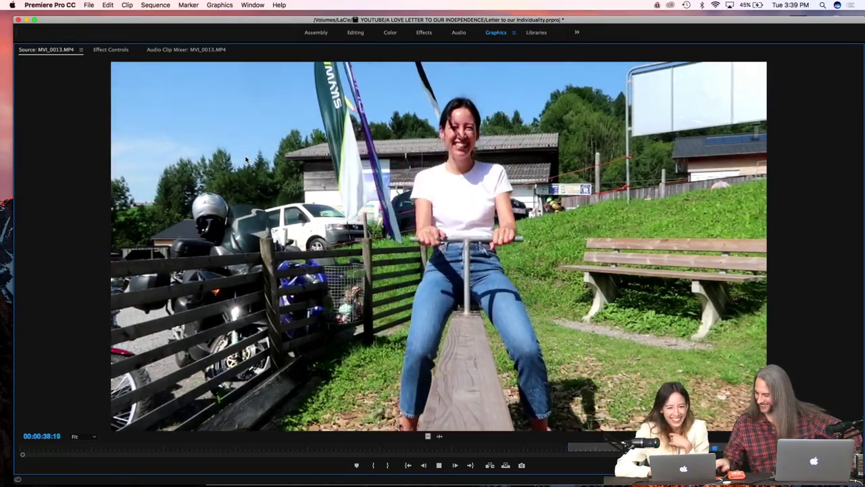
pyautogui.hotkey('ctrl', '`')
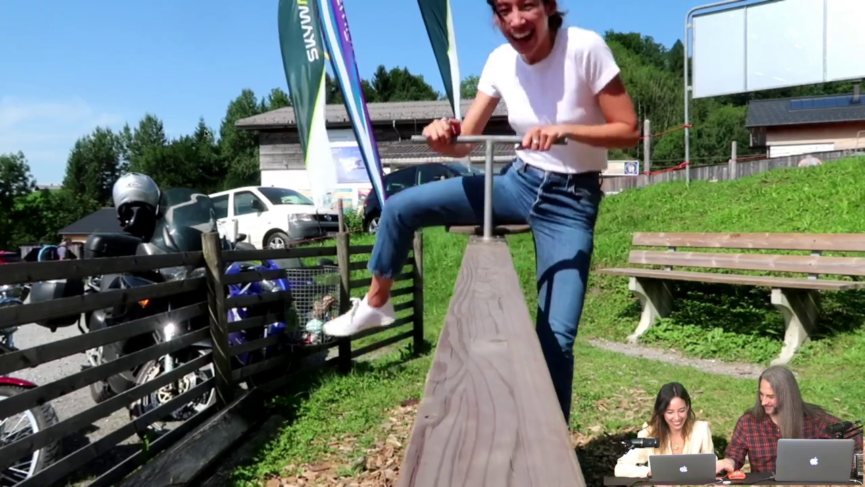
pyautogui.hotkey('ctrl', '`')
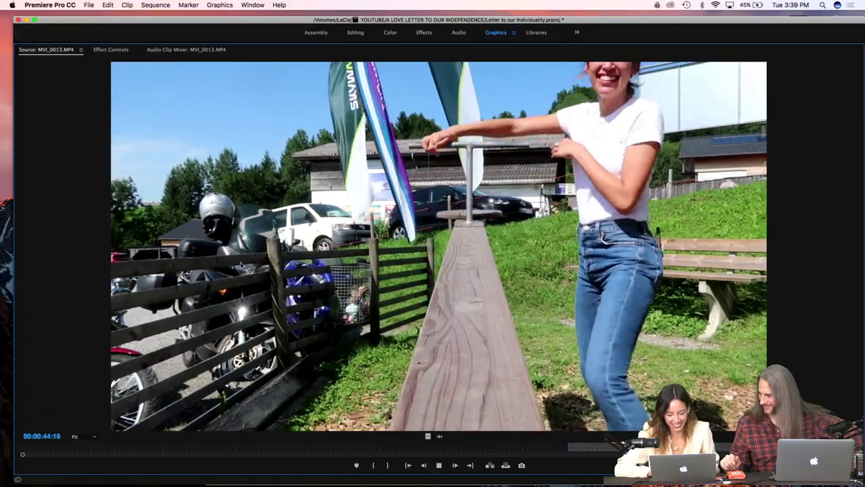
# Step: Reset the In point of MVI_0013.MP4 to about 00:00:29:15 on the dark-haired woman's seesaw ride and play from there
pyautogui.click(520, 446)
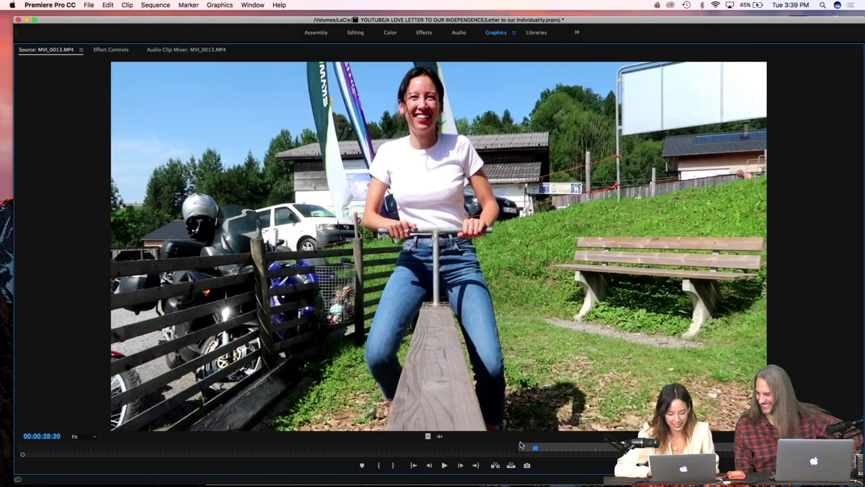
pyautogui.click(551, 451)
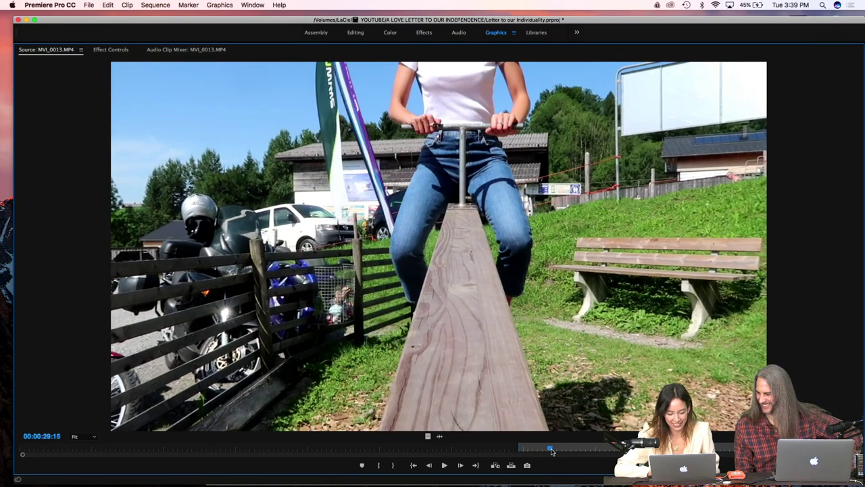
pyautogui.press('space')
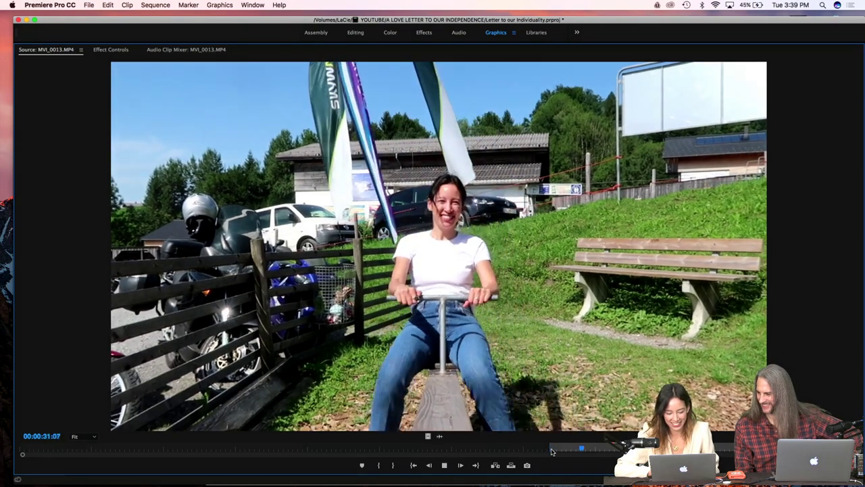
pyautogui.press('space')
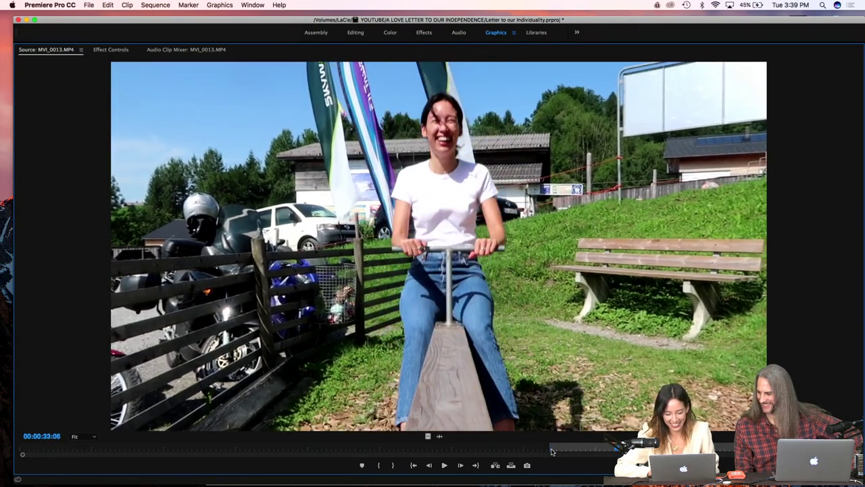
# Step: Set the Out point of MVI_0013.MP4 at 00:00:33:02 for a 3:19 range, restore the panel layout and overwrite the range into the sequence
pyautogui.press('Left')
pyautogui.press('Left')
pyautogui.press('Left')
pyautogui.press('Left')
pyautogui.press('Left')
pyautogui.press('Left')
pyautogui.press('Left')
pyautogui.press('Left')
pyautogui.press('Left')
pyautogui.press('Left')
pyautogui.press('Left')
pyautogui.press('Left')
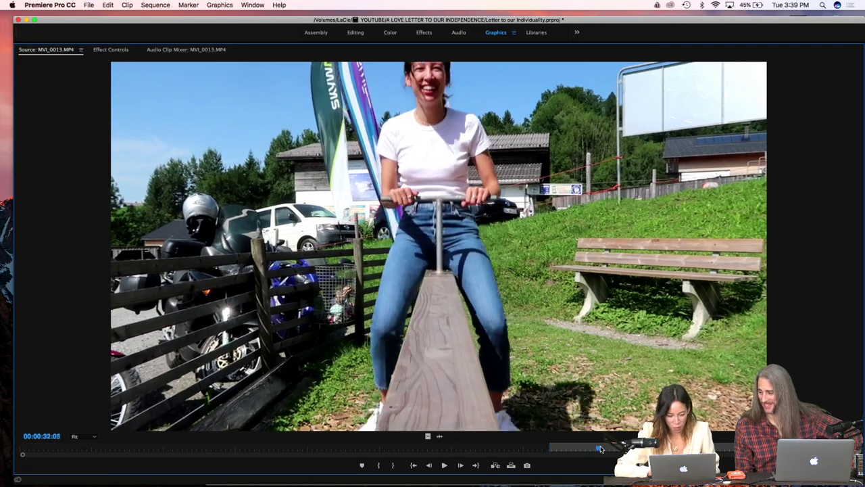
pyautogui.moveTo(609, 449); pyautogui.dragTo(617, 451)
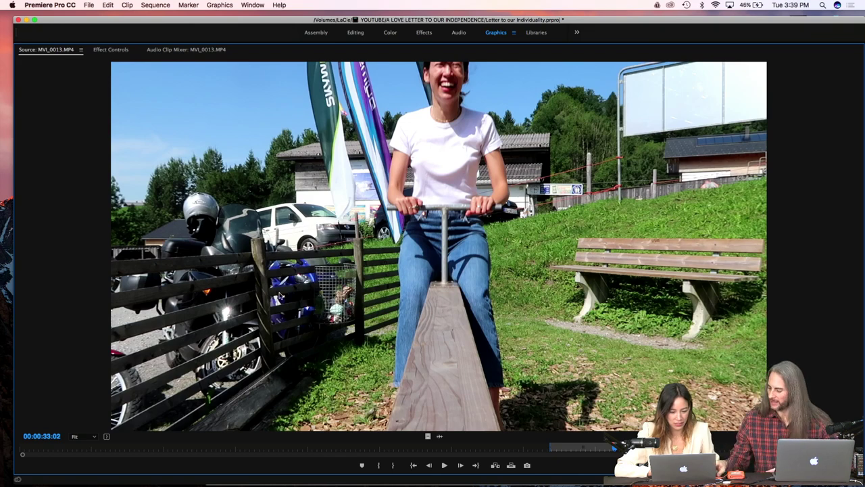
pyautogui.press('`')
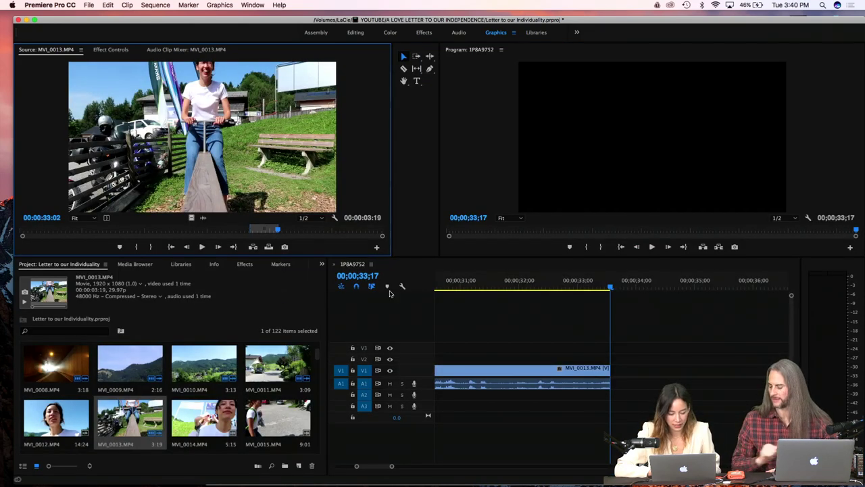
pyautogui.press('super+s')
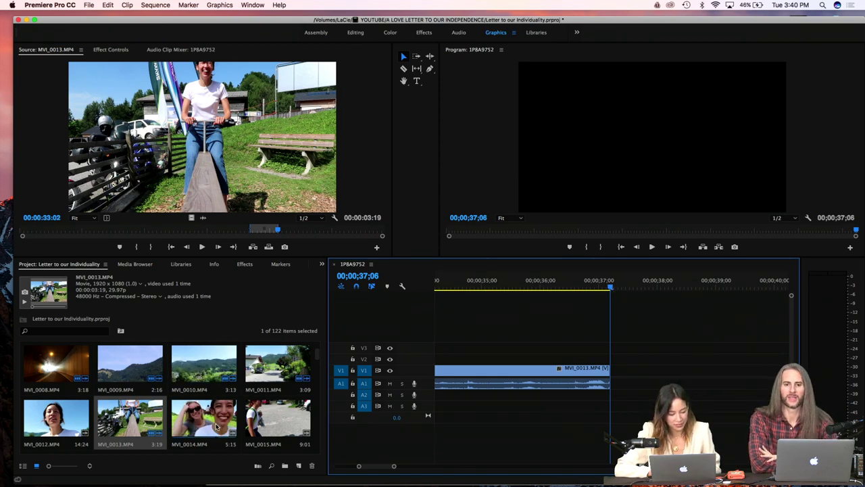
# Step: Open MVI_0014.MP4 and then MVI_0015.MP4 in the Source Monitor and scrub through the walking footage
pyautogui.click(205, 423)
pyautogui.doubleClick(204, 424)
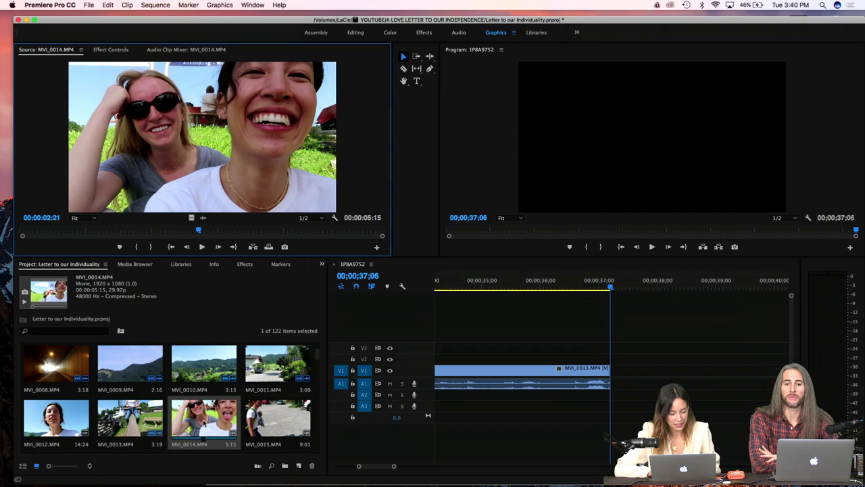
pyautogui.doubleClick(261, 420)
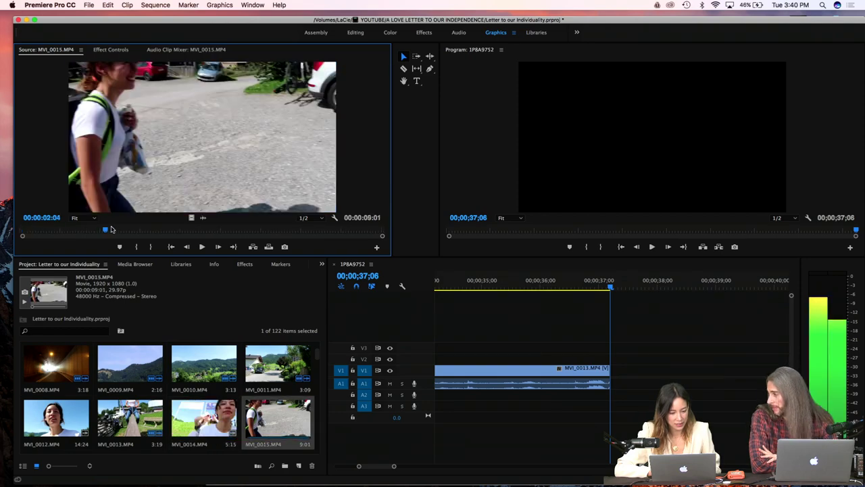
pyautogui.moveTo(105, 231); pyautogui.dragTo(318, 234)
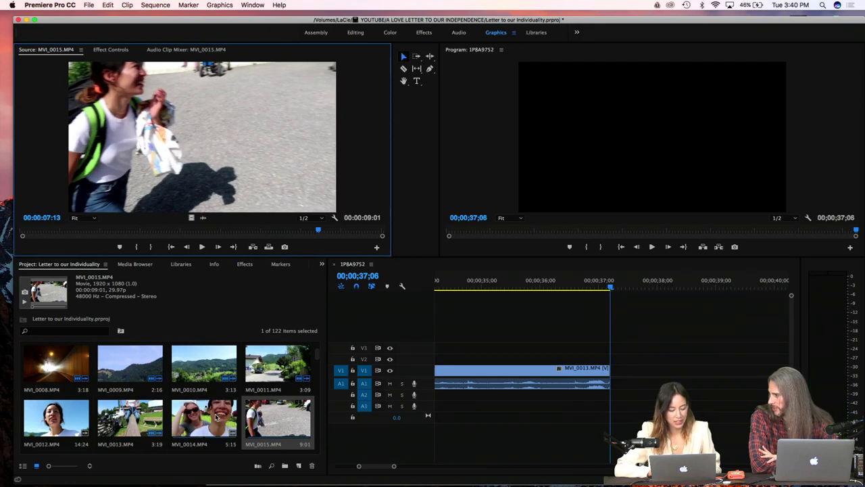
# Step: Mute the system audio and open the chairlift clip MVI_0021.MP4 in the Source Monitor
pyautogui.scroll(-2, 216, 417)
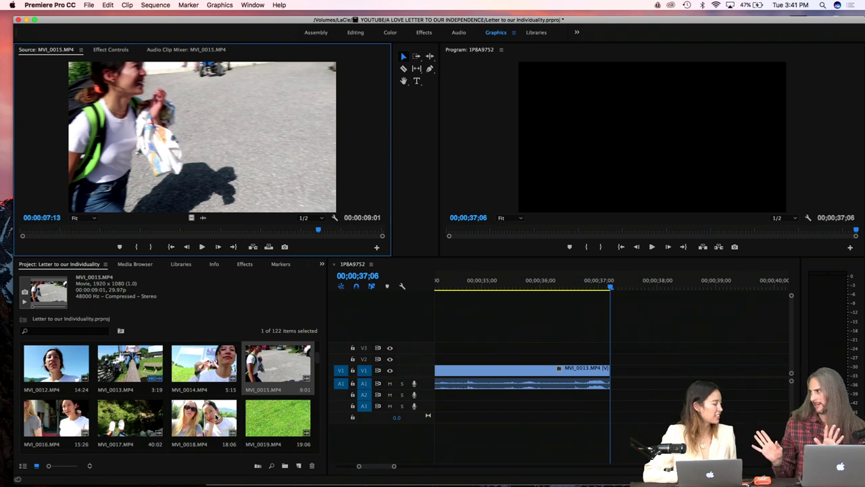
pyautogui.scroll(-3, 201, 408)
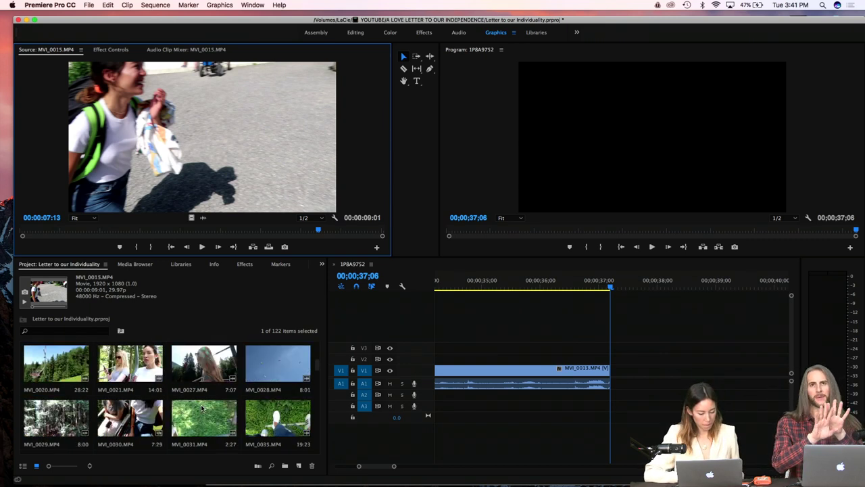
pyautogui.press('XF86AudioMute')
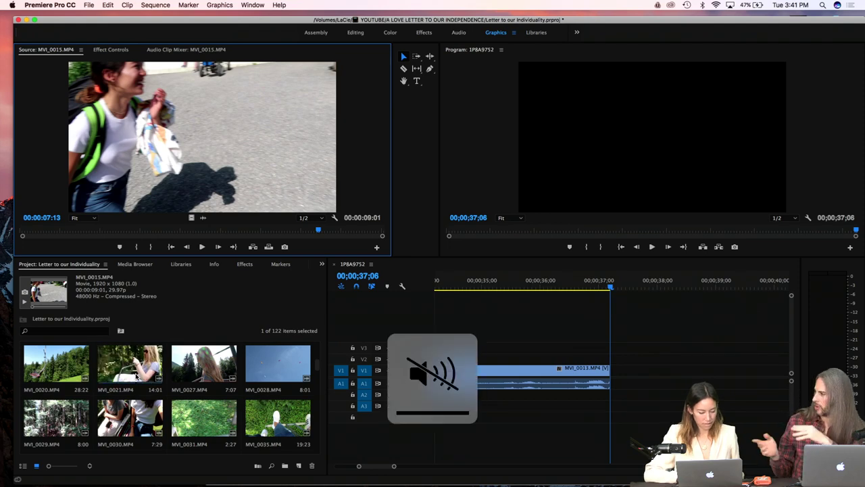
pyautogui.click(129, 375)
pyautogui.doubleClick(129, 375)
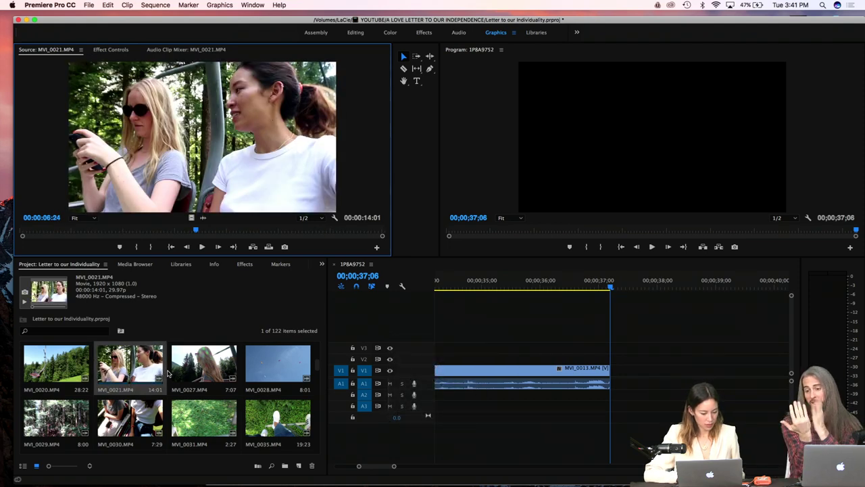
pyautogui.click(169, 371)
pyautogui.doubleClick(169, 370)
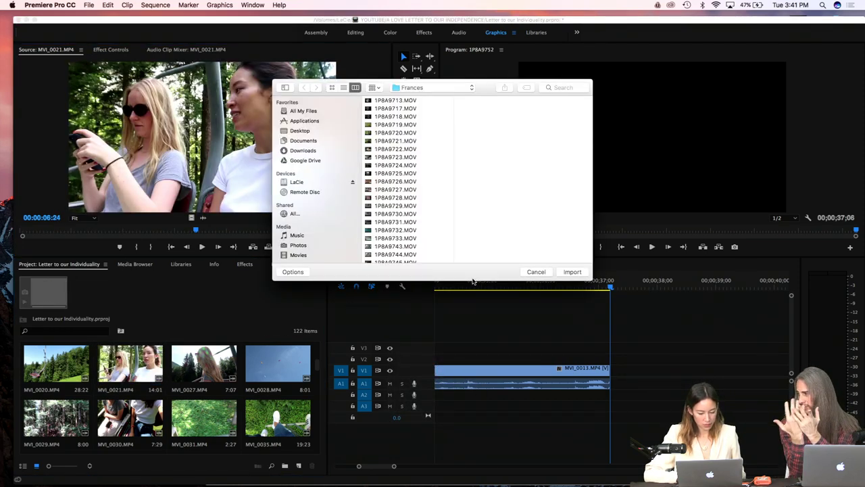
pyautogui.click(536, 272)
# Step: Open MVI_0027.MP4, set an In point at 00:00:01:03 and play the chairlift footage of the blonde woman
pyautogui.doubleClick(175, 370)
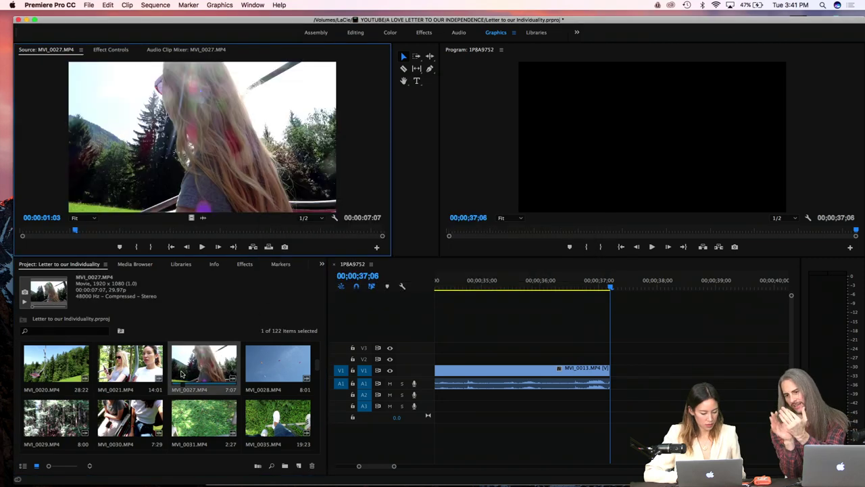
pyautogui.press('i')
pyautogui.press('space')
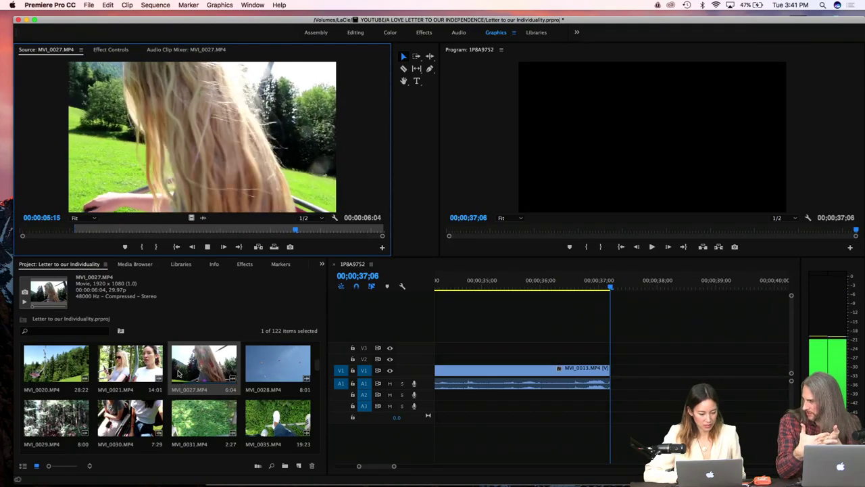
pyautogui.press('space')
pyautogui.click(199, 377)
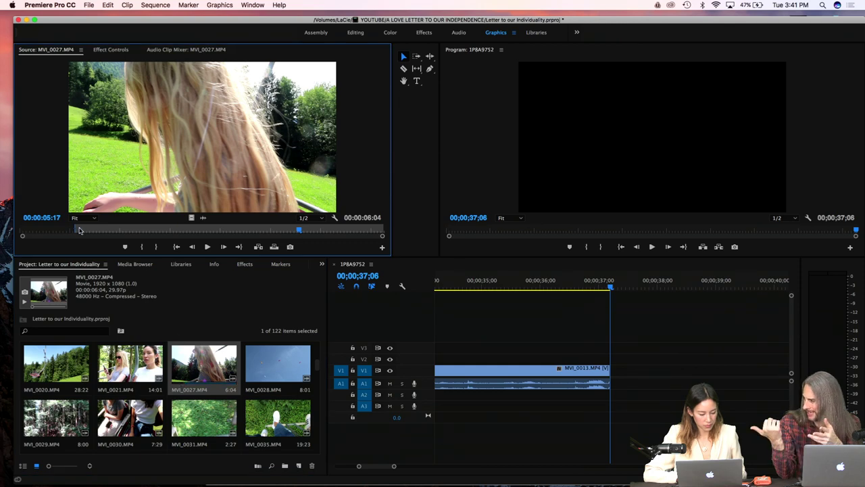
# Step: Move the In point of MVI_0027.MP4 to 00:00:02:10 and play from there
pyautogui.moveTo(81, 231); pyautogui.dragTo(138, 231)
pyautogui.press('i')
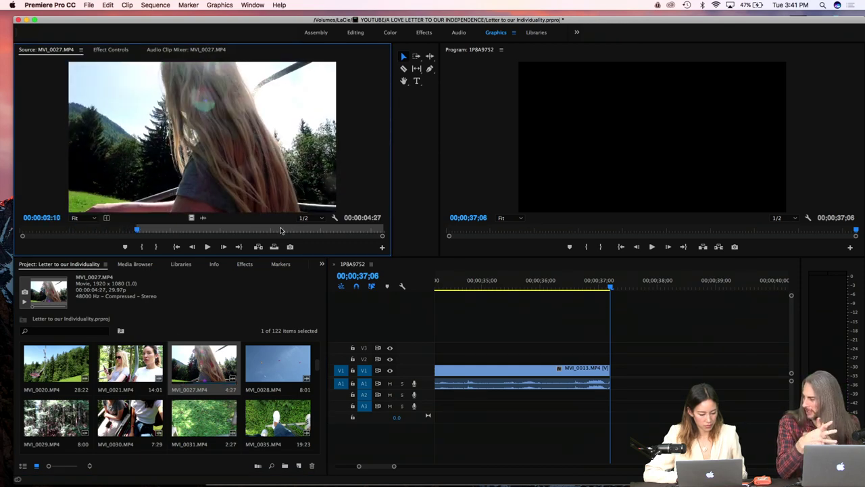
pyautogui.press('space')
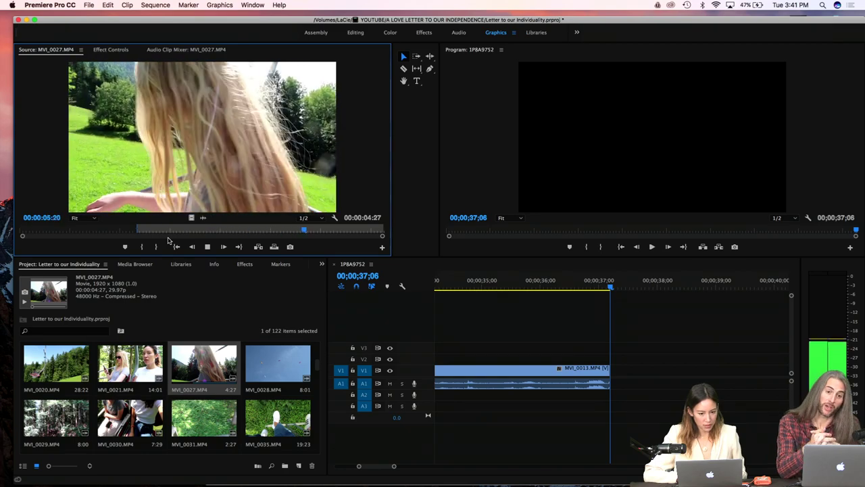
pyautogui.press('space')
# Step: Set the Out point of MVI_0027.MP4 at 00:00:05:12 for a 3:03 range and overwrite it into the sequence
pyautogui.click(298, 229)
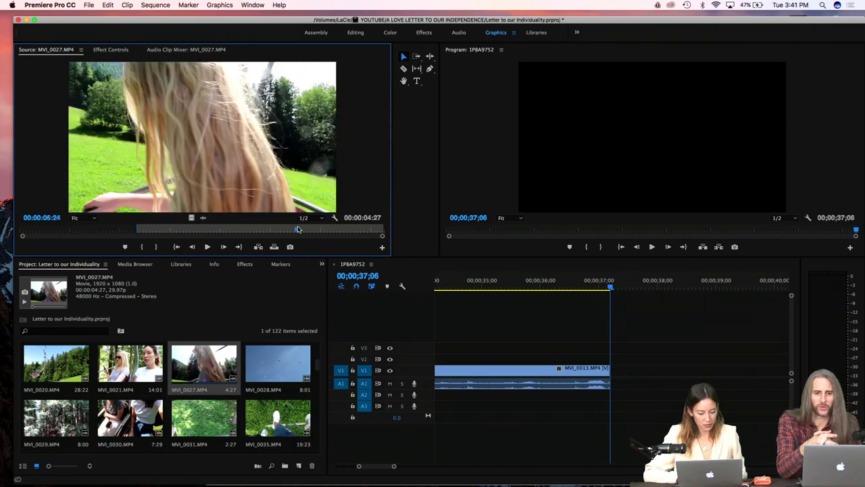
pyautogui.press('space')
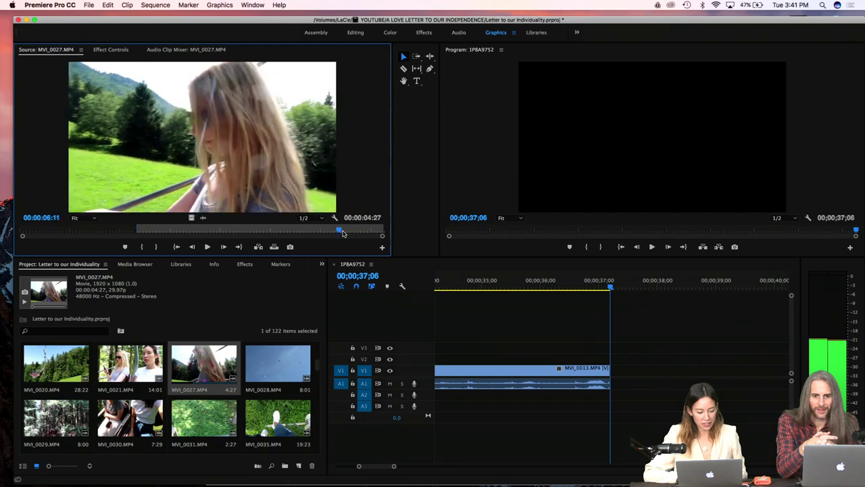
pyautogui.press('space')
pyautogui.click(297, 231)
pyautogui.click(292, 232)
pyautogui.press('o')
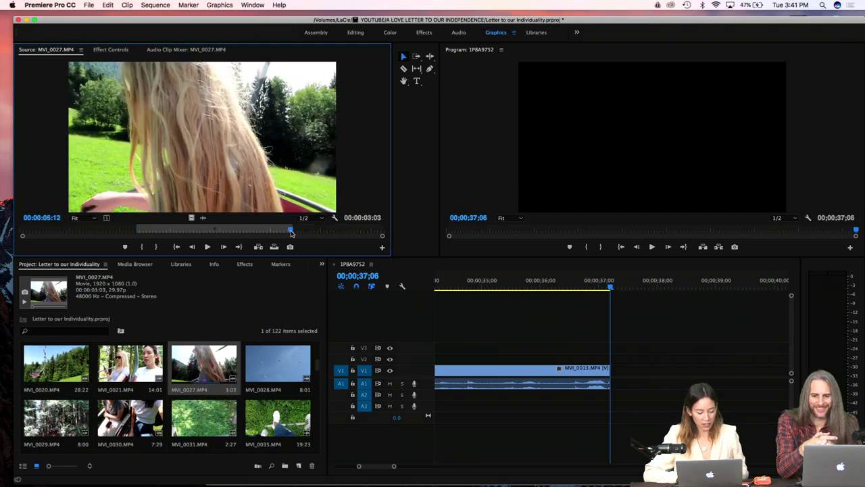
pyautogui.press('.')
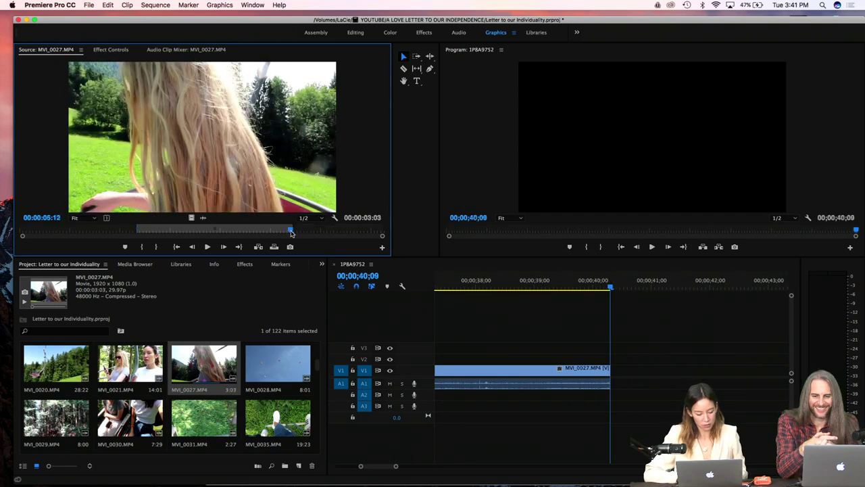
# Step: Open the paraglider clip MVI_0028.MP4, mark a 4:14 range ending at 00:00:04:13 and overwrite it into the sequence
pyautogui.click(266, 360)
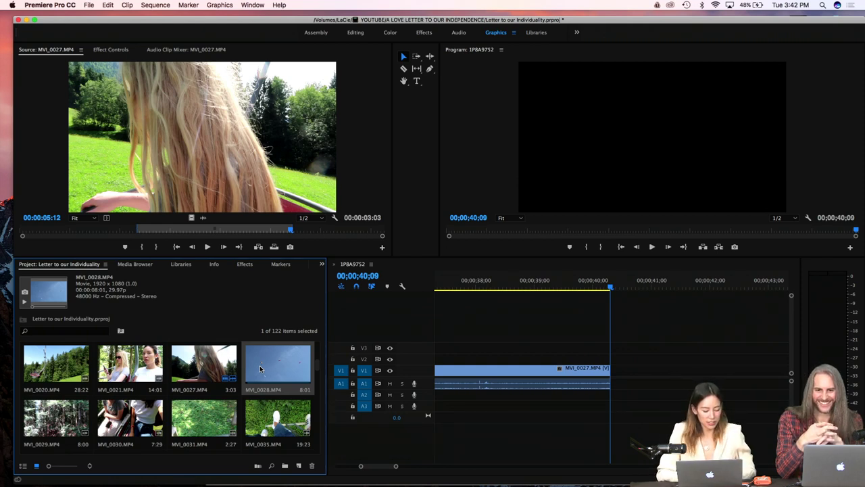
pyautogui.doubleClick(261, 369)
pyautogui.press('space')
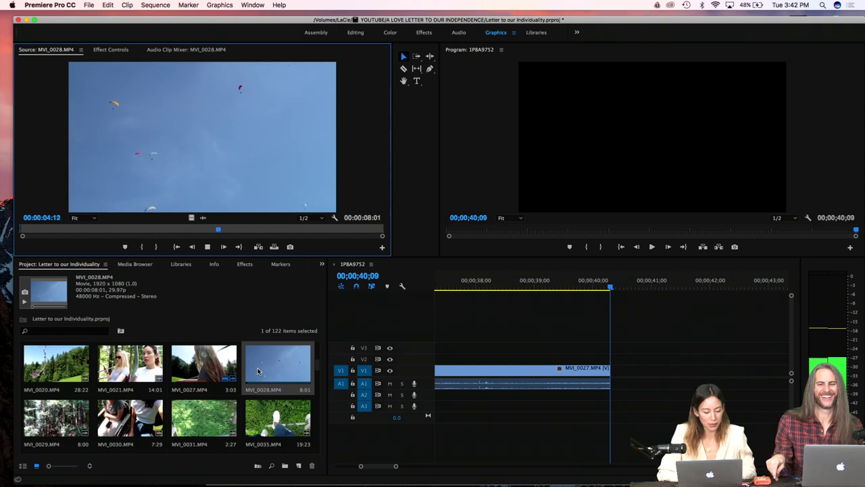
pyautogui.press('space')
pyautogui.press('o')
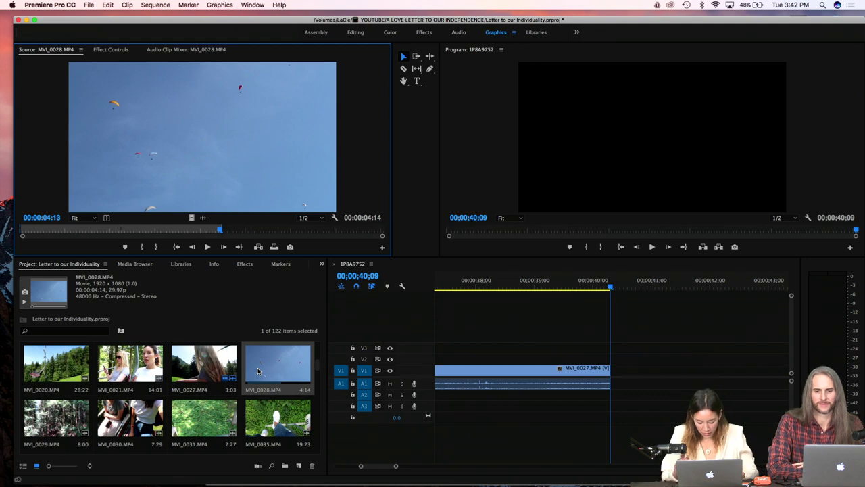
pyautogui.press('.')
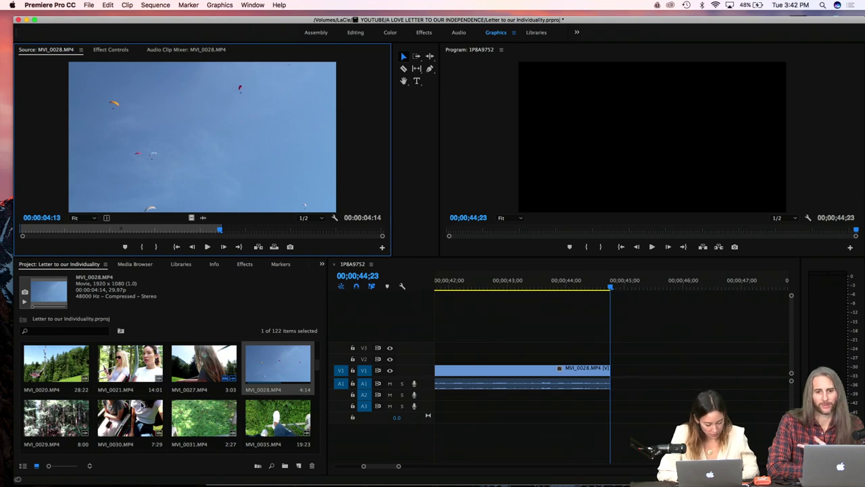
# Step: Preview MVI_0029.MP4, MVI_0030.MP4 and MVI_0035.MP4 in the Source Monitor to look for usable chairlift footage
pyautogui.doubleClick(54, 418)
pyautogui.press('Right')
pyautogui.doubleClick(117, 419)
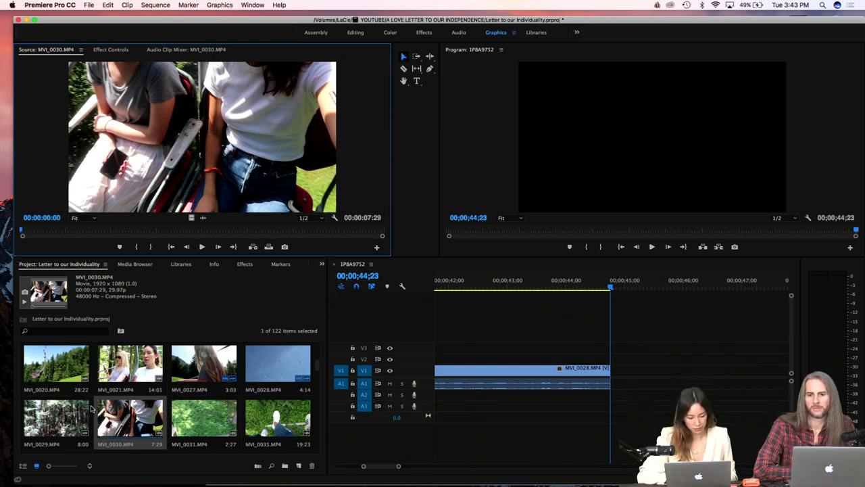
pyautogui.doubleClick(257, 417)
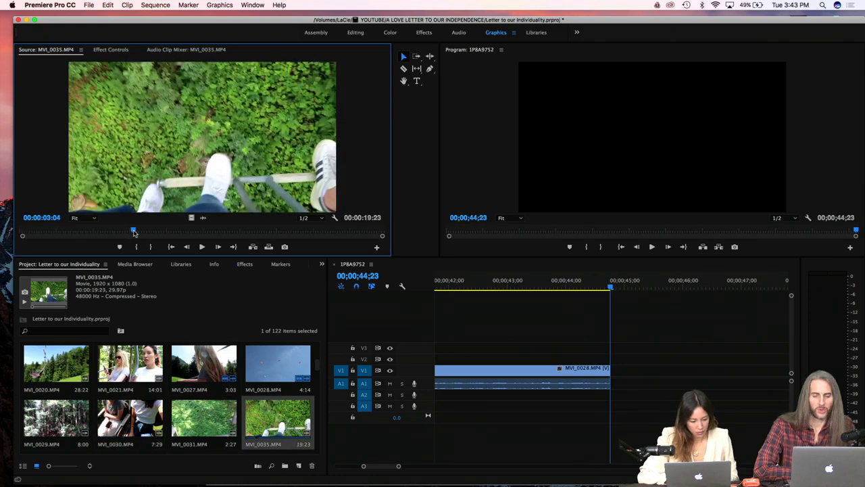
# Step: Mark a 7:06 range ending at 00:00:16:05 in MVI_0035.MP4 and overwrite it into the sequence
pyautogui.moveTo(134, 232); pyautogui.dragTo(187, 234)
pyautogui.press('space')
pyautogui.press('i')
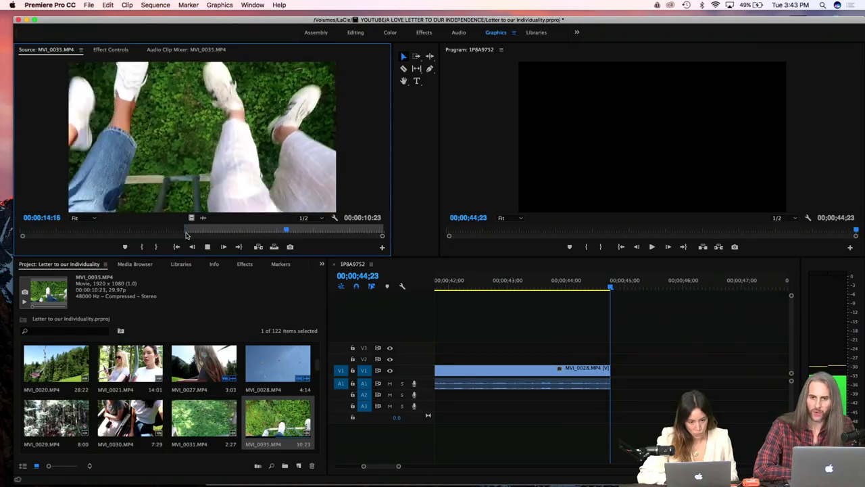
pyautogui.press('space')
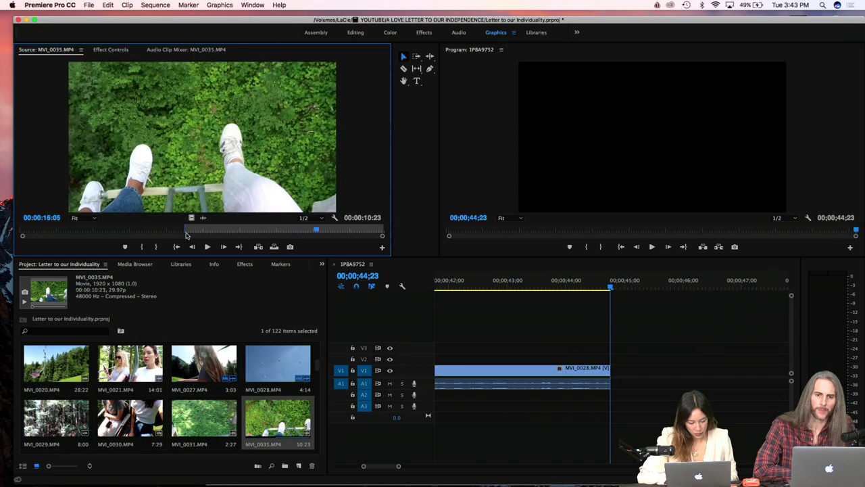
pyautogui.press('i')
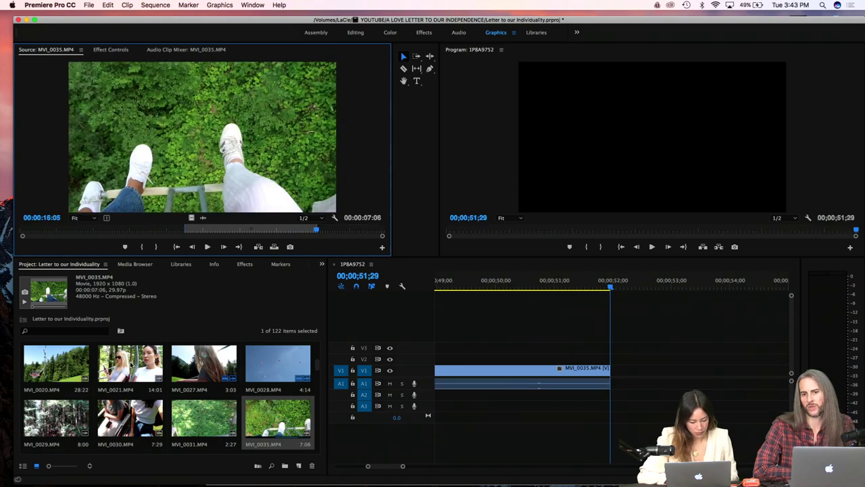
# Step: Preview the forest clip MVI_0037.MP4 in the Source Monitor
pyautogui.scroll(-2, 67, 419)
pyautogui.click(39, 427)
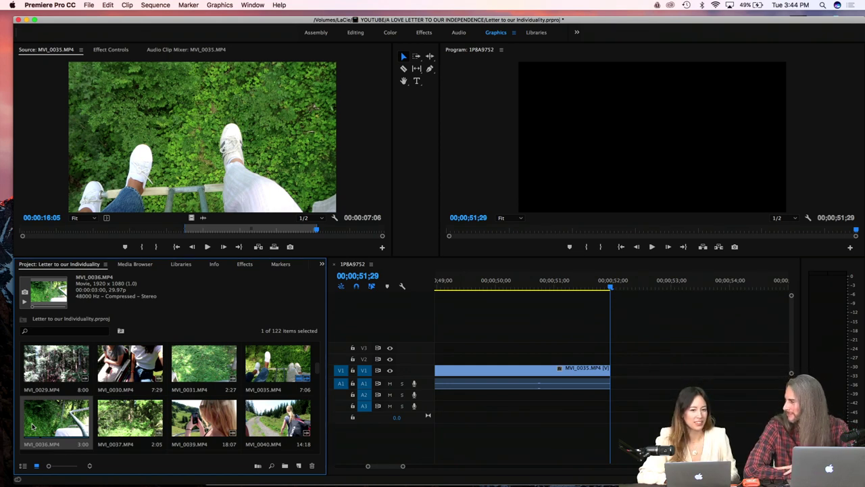
pyautogui.doubleClick(115, 421)
pyautogui.press('space')
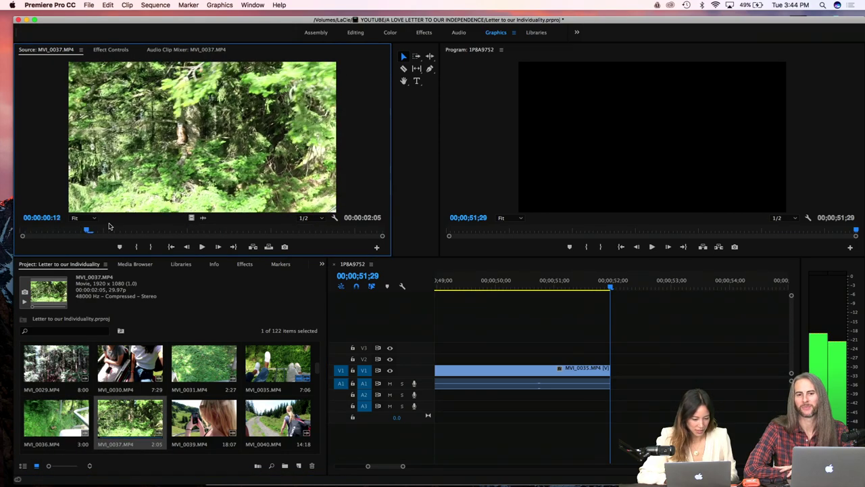
pyautogui.press('space')
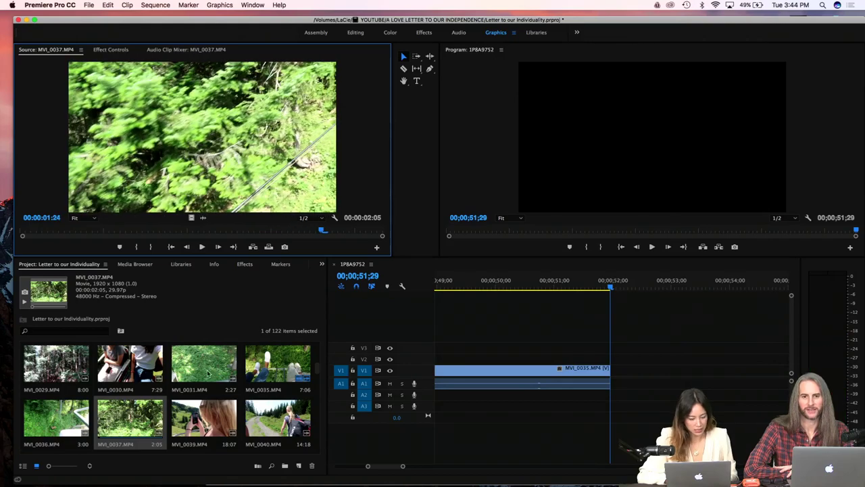
# Step: Open MVI_0039.MP4, mark a 2:00 range of the two women on the chairlift and overwrite it into the sequence
pyautogui.doubleClick(184, 424)
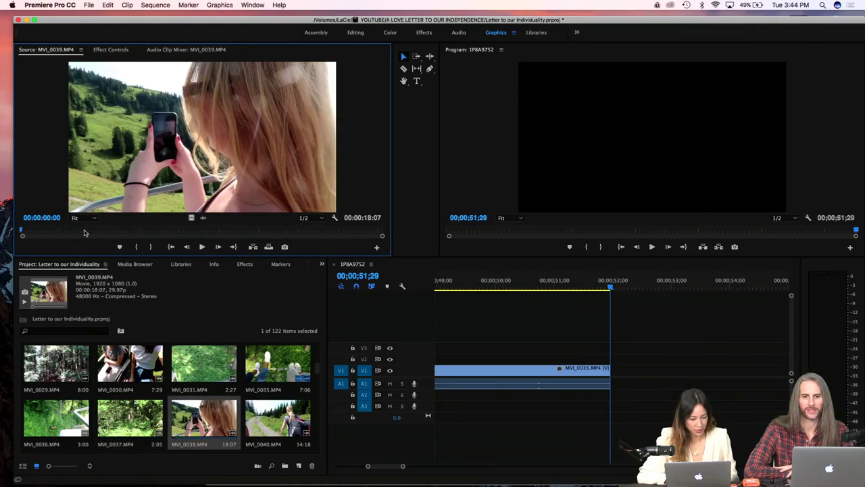
pyautogui.moveTo(84, 233); pyautogui.dragTo(125, 244)
pyautogui.press('i')
pyautogui.press('space')
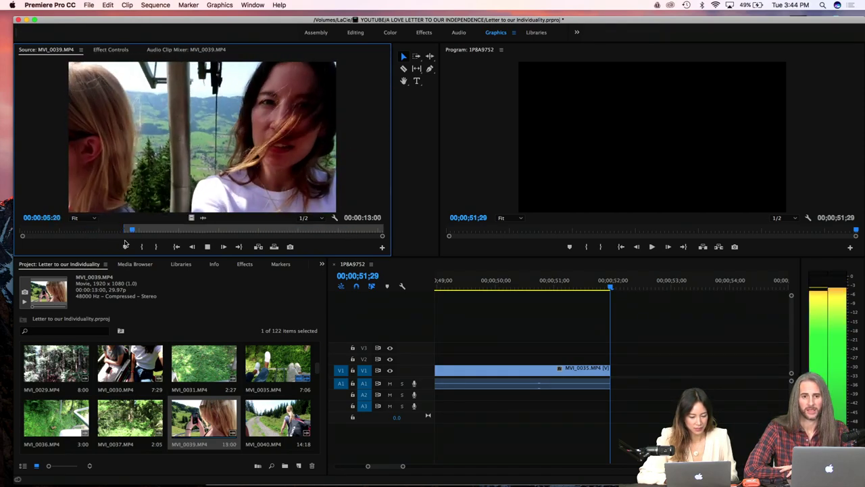
pyautogui.press('o')
pyautogui.press('space')
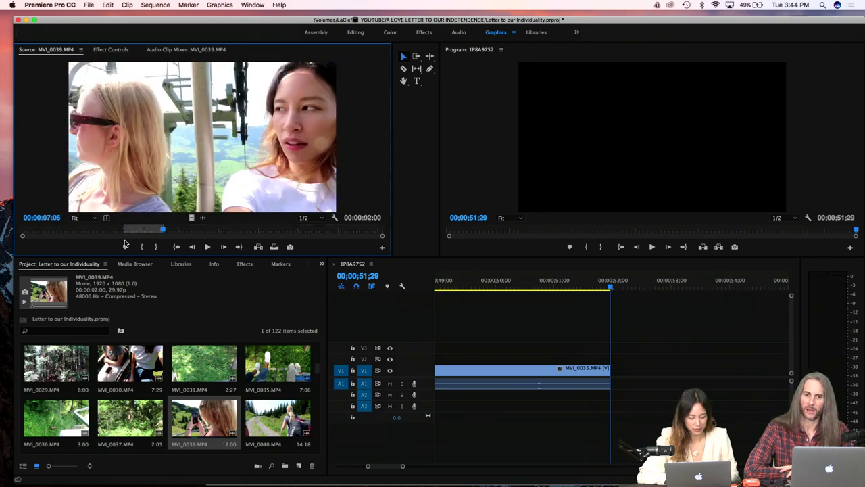
pyautogui.press('.')
# Step: Open the hiking clip MVI_0040.MP4 and set its In point at 00:00:08:06
pyautogui.click(255, 411)
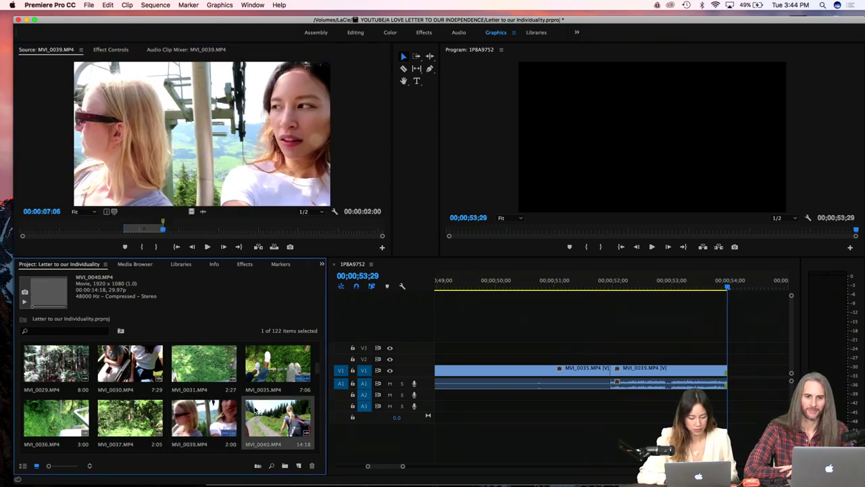
pyautogui.doubleClick(254, 413)
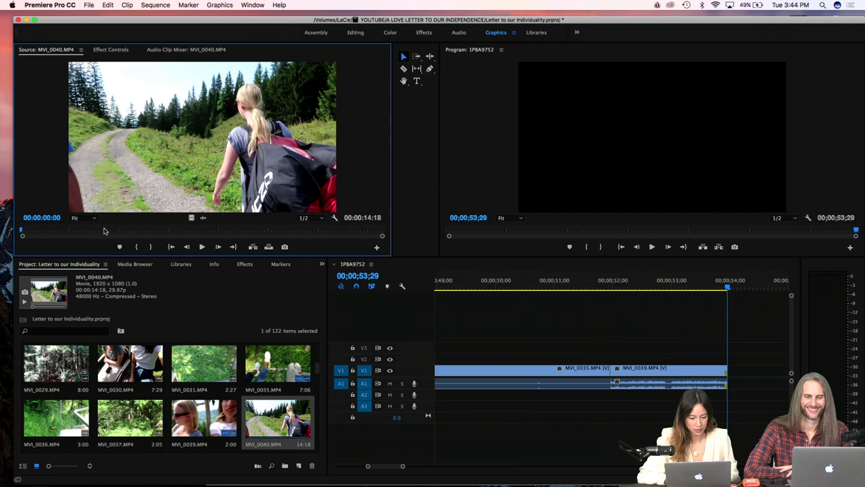
pyautogui.click(166, 231)
pyautogui.moveTo(171, 233); pyautogui.dragTo(225, 233)
pyautogui.press('i')
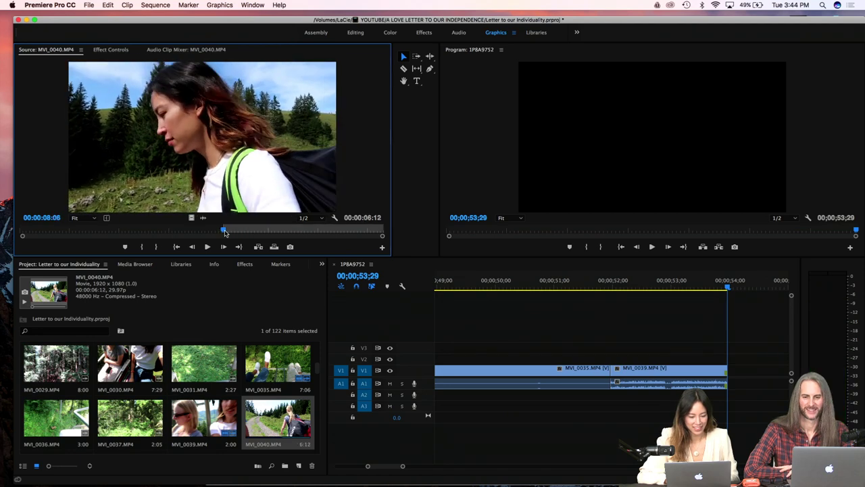
# Step: Play MVI_0040.MP4 with the system volume adjusted, set its Out point at 00:00:12:12 and overwrite the 4:07 range into the sequence
pyautogui.press('space')
pyautogui.press('XF86AudioLowerVolume')
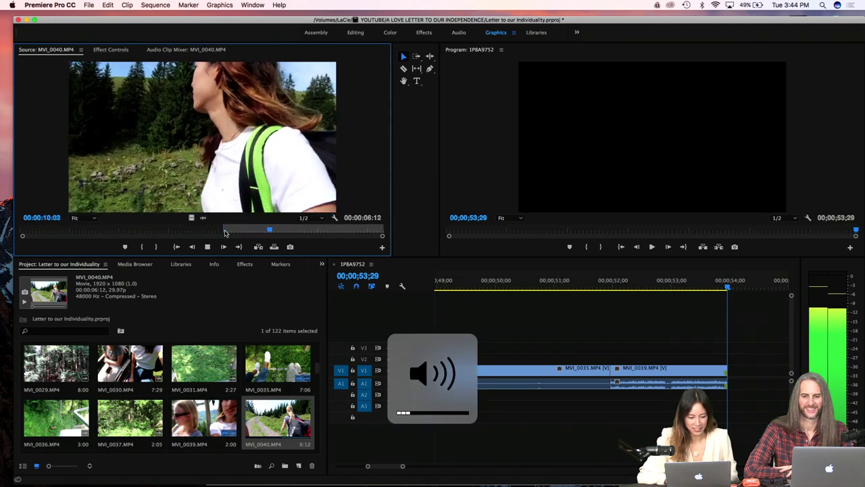
pyautogui.press('XF86AudioRaiseVolume')
pyautogui.press('XF86AudioRaiseVolume')
pyautogui.press('XF86AudioRaiseVolume')
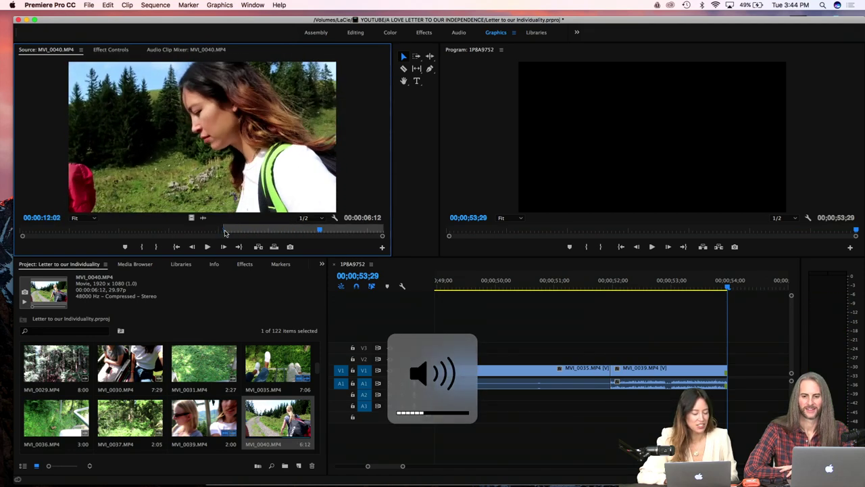
pyautogui.click(230, 232)
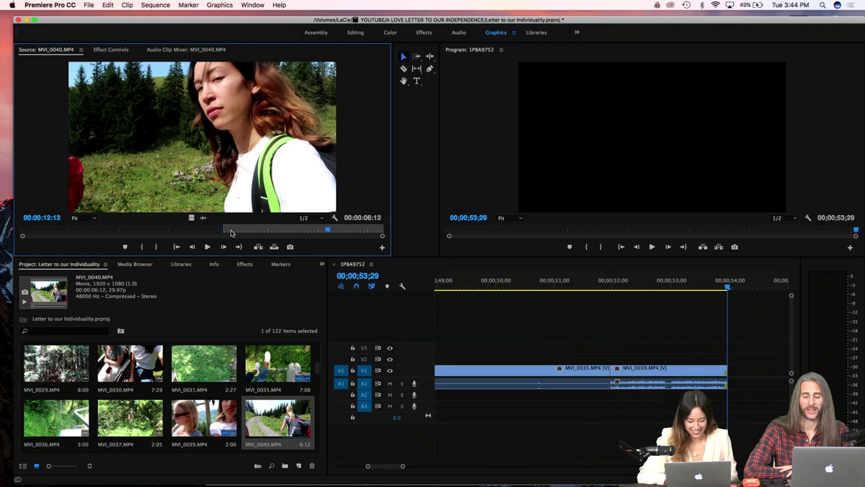
pyautogui.press('o')
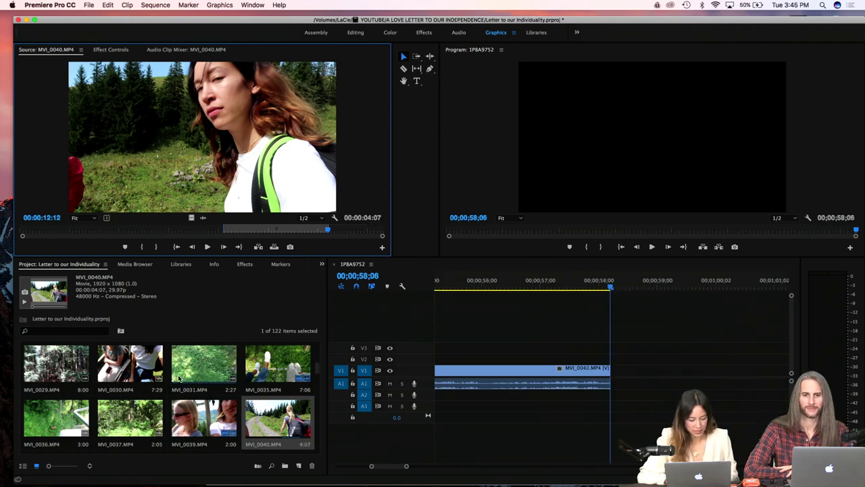
# Step: Open the cow clip MVI_0041.MP4, mark an 8:10 range ending at 00:00:16:17 and overwrite it into the sequence
pyautogui.scroll(-2, 180, 377)
pyautogui.doubleClick(69, 409)
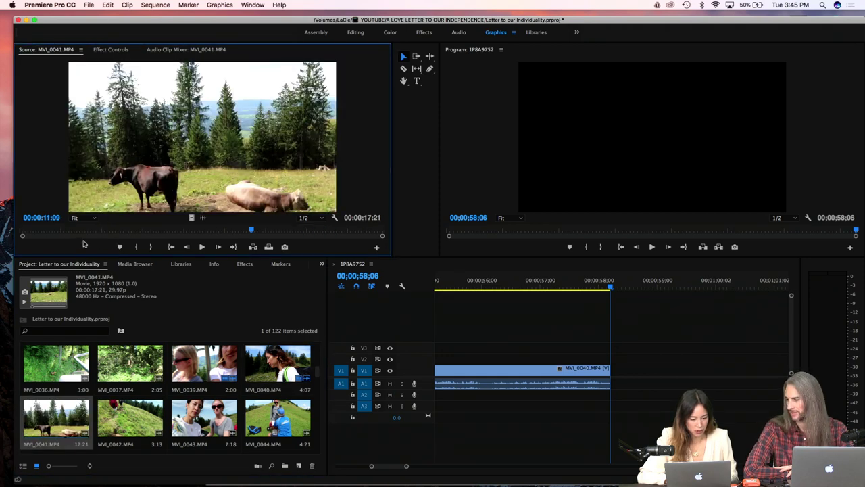
pyautogui.moveTo(95, 231); pyautogui.dragTo(190, 232)
pyautogui.press('i')
pyautogui.press('i')
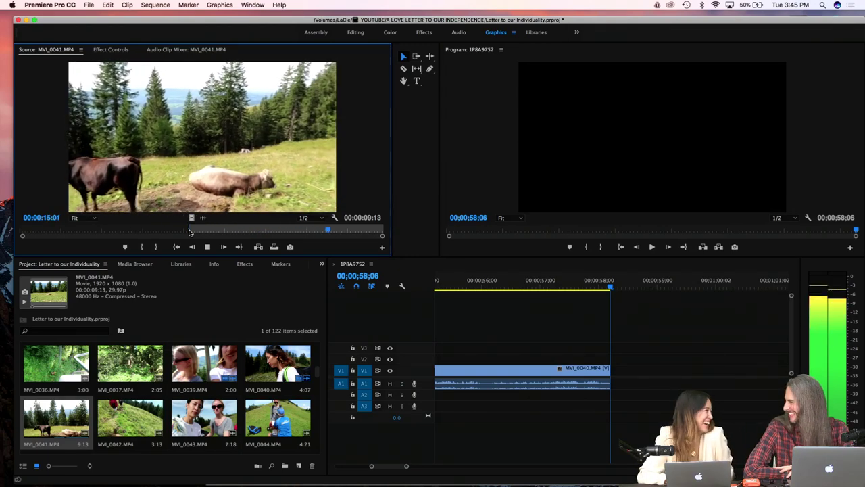
pyautogui.press('space')
pyautogui.press('o')
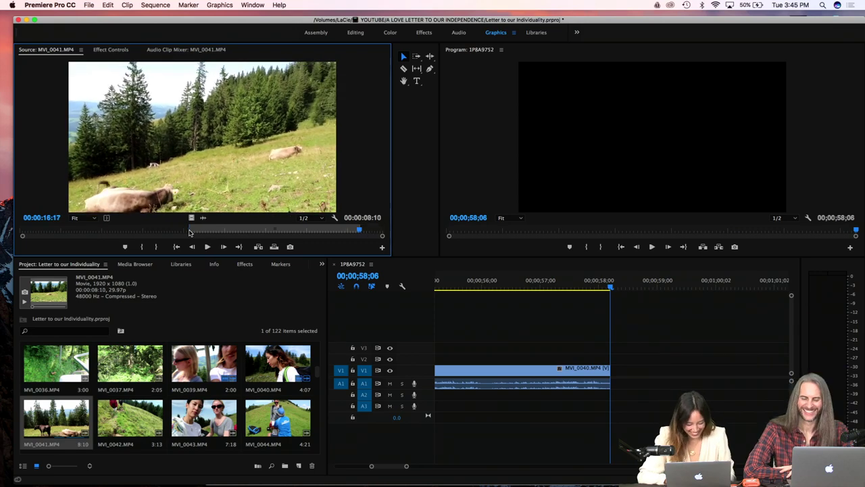
pyautogui.press('.')
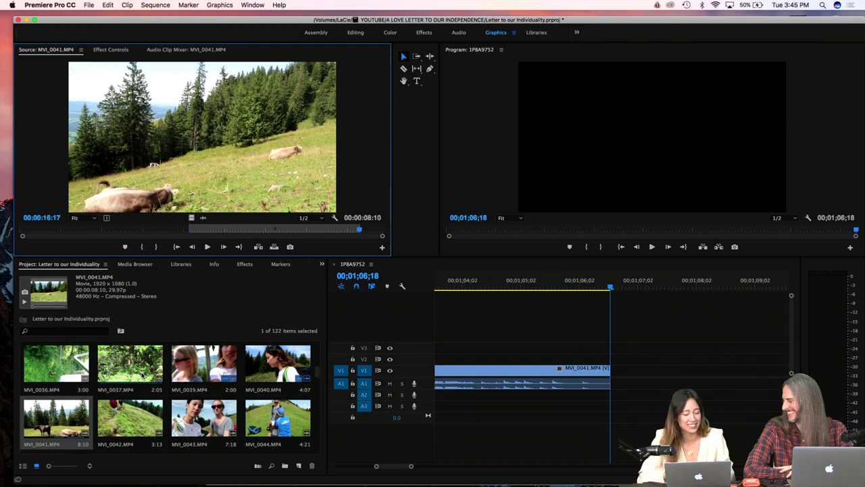
# Step: Open MVI_0042.MP4 in the Source Monitor and review the assembled sequence by playing it up to 00;00;17;02
pyautogui.doubleClick(131, 413)
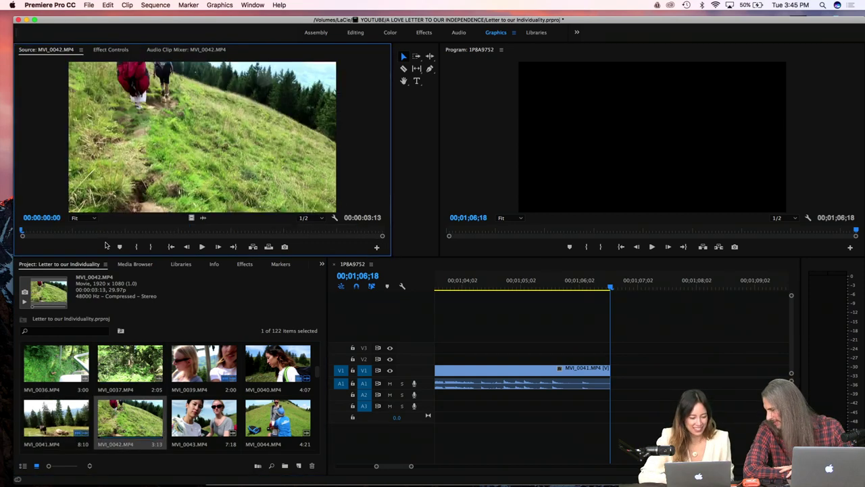
pyautogui.scroll(15, 512, 415)
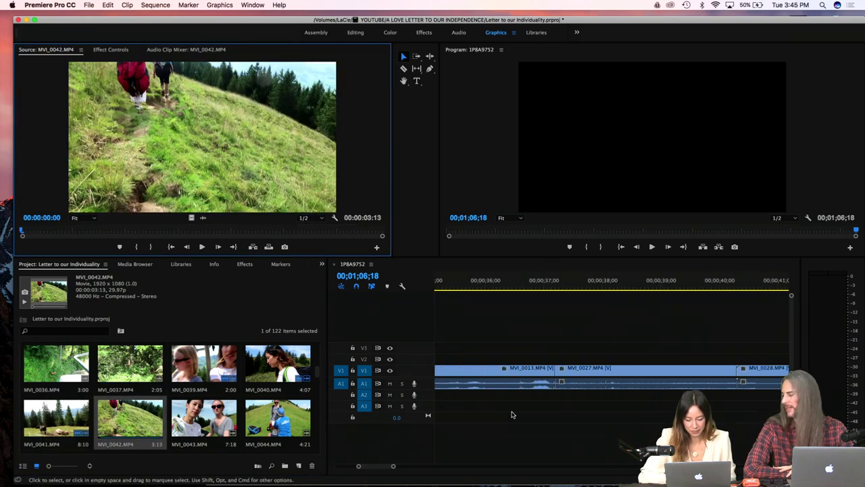
pyautogui.scroll(-10, 511, 414)
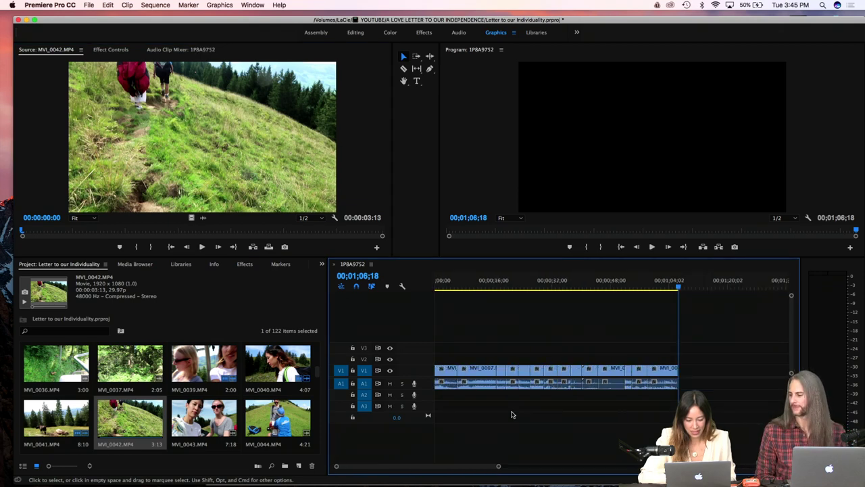
pyautogui.moveTo(452, 289); pyautogui.dragTo(488, 291)
pyautogui.press('space')
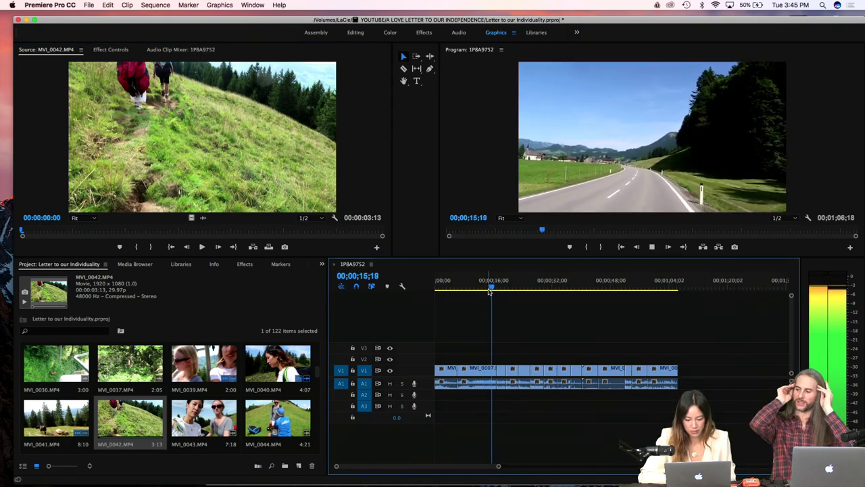
pyautogui.press('space')
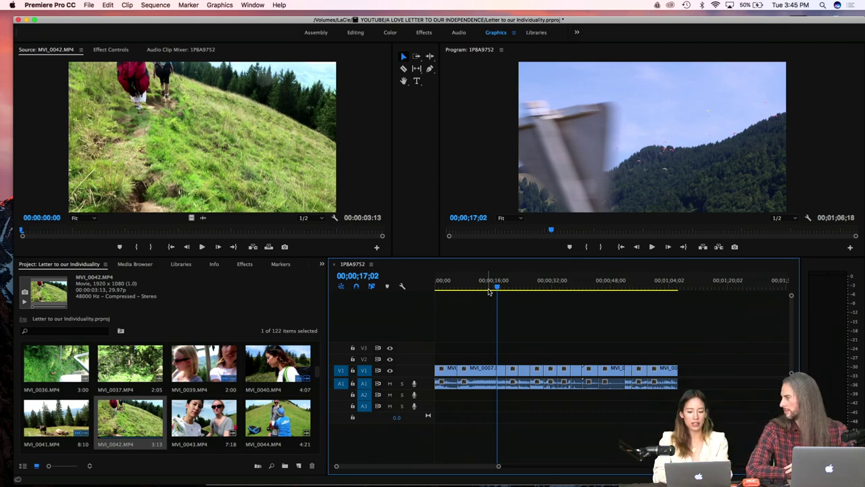
# Step: Open MVI_0043.MP4, set its In point at 00:00:03:18 and play from there
pyautogui.click(181, 418)
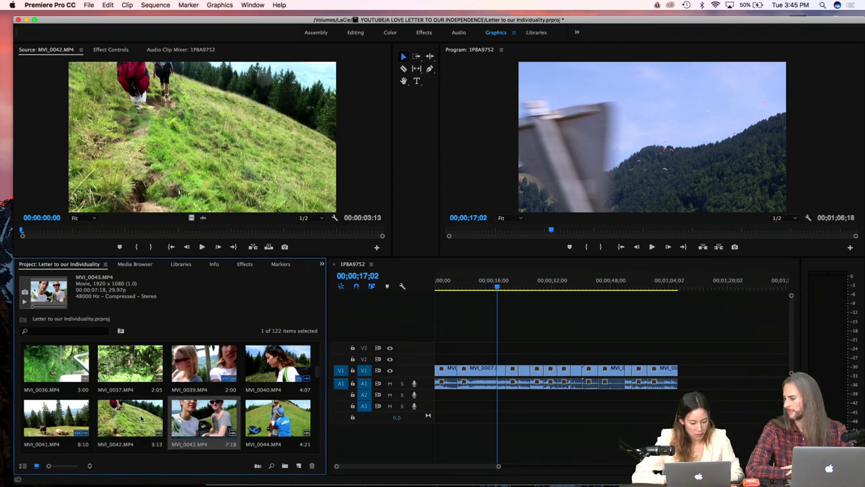
pyautogui.doubleClick(190, 417)
pyautogui.moveTo(145, 238); pyautogui.dragTo(192, 238)
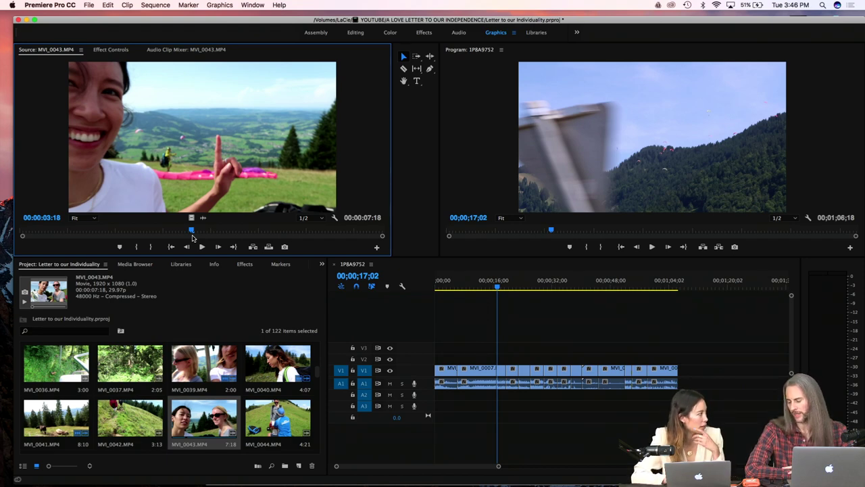
pyautogui.press('i')
pyautogui.press('space')
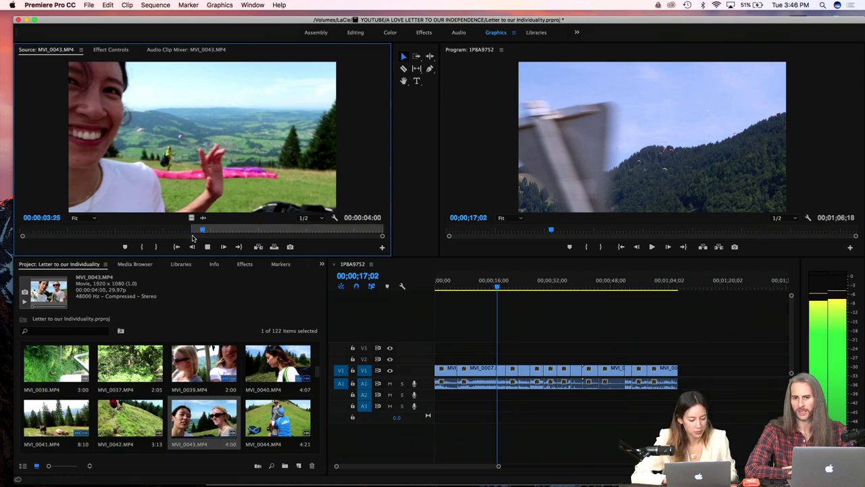
# Step: Open MVI_0044.MP4, set an In point that leaves a 3:11 range and preview it with the system sound muted
pyautogui.doubleClick(263, 416)
pyautogui.moveTo(118, 231)
pyautogui.mouseDown()
pyautogui.moveTo(160, 231)
pyautogui.moveTo(126, 229)
pyautogui.mouseUp()
pyautogui.press('F10')
pyautogui.press('i')
pyautogui.press('space')
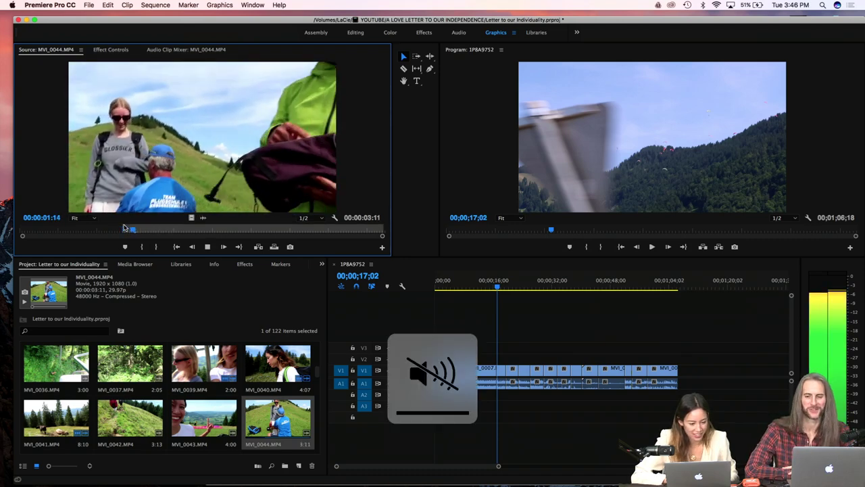
pyautogui.press('space')
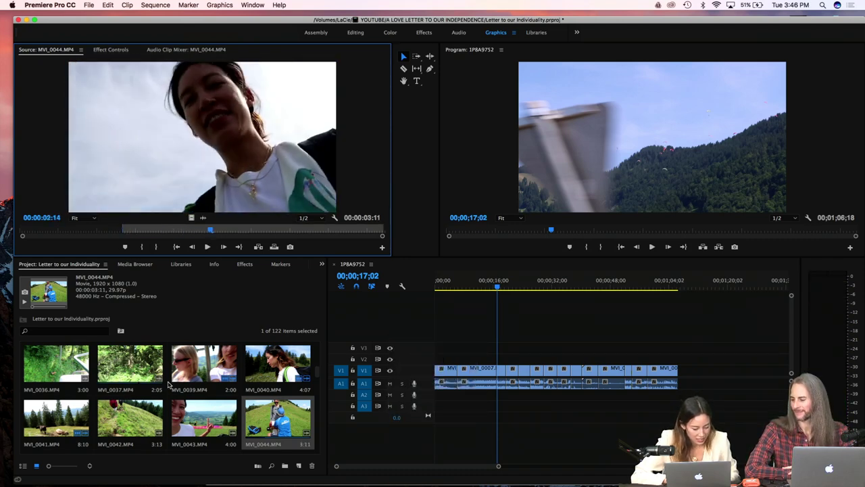
# Step: Open the pink paraglider clip MVI_0045.MP4 and preview it up to 00:00:03:02
pyautogui.scroll(-3, 168, 384)
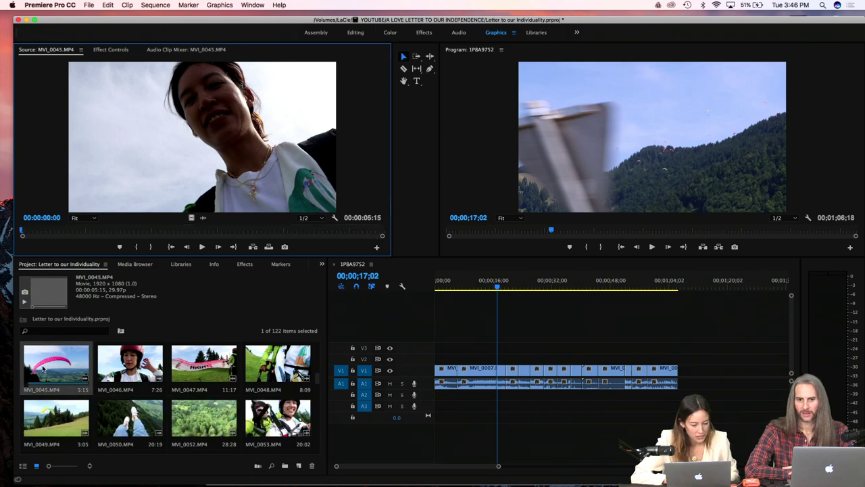
pyautogui.doubleClick(34, 370)
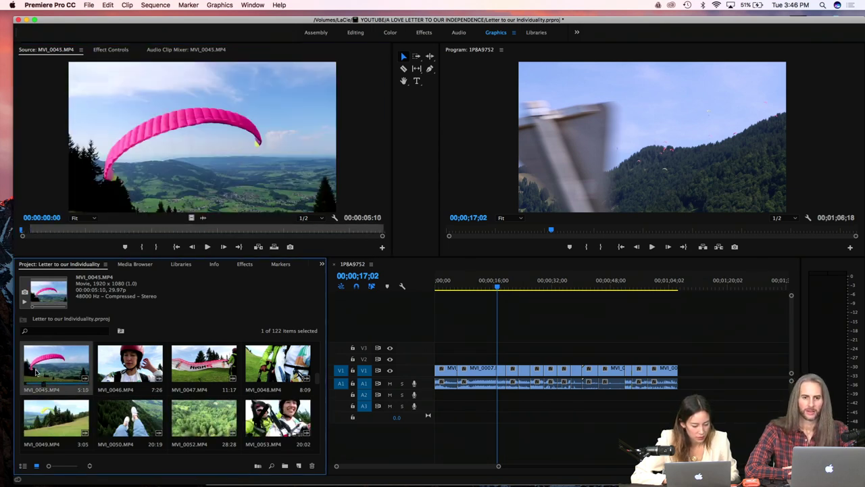
pyautogui.doubleClick(36, 371)
pyautogui.press('space')
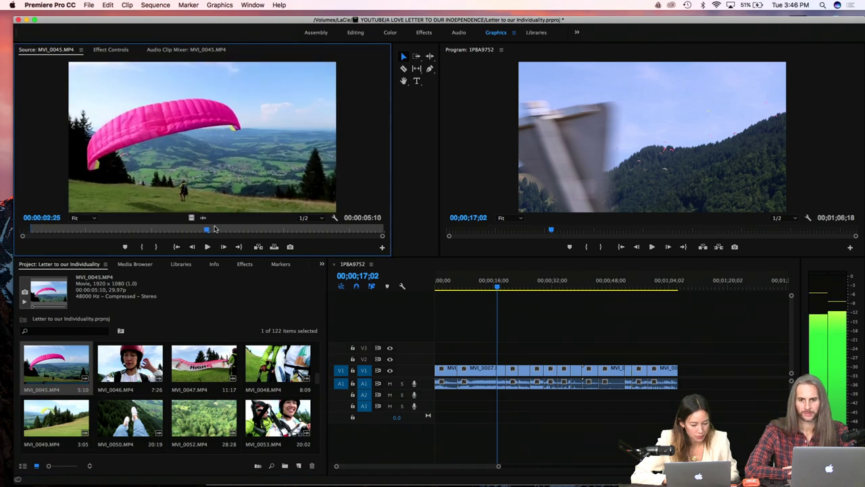
pyautogui.press('space')
# Step: Browse the source clips, open 1P8A9713.MOV and set its In point at 02;03;47;18
pyautogui.scroll(-10, 222, 363)
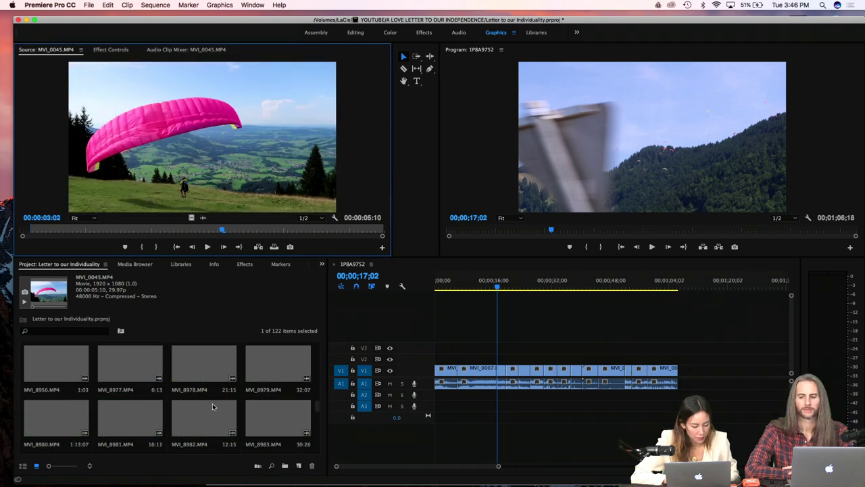
pyautogui.scroll(-5, 213, 406)
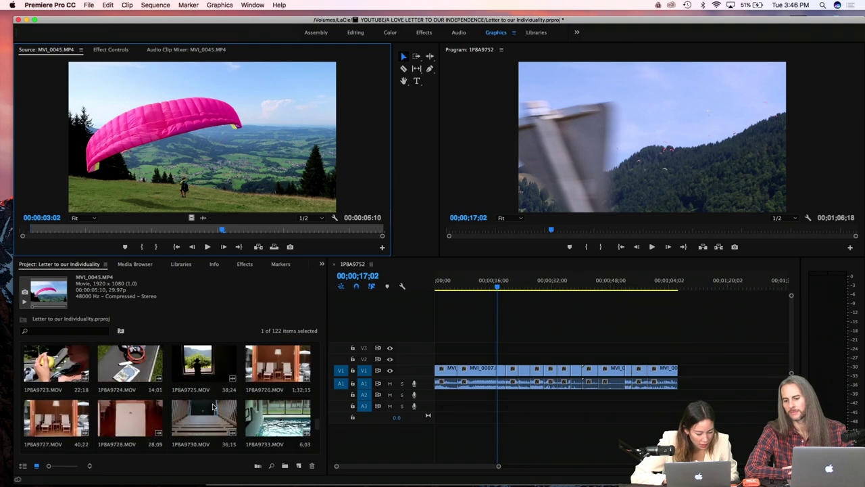
pyautogui.scroll(2, 212, 405)
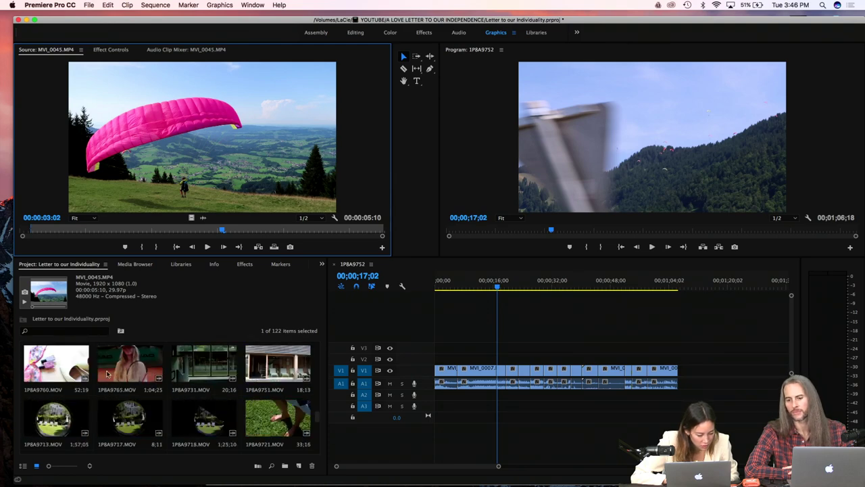
pyautogui.click(196, 365)
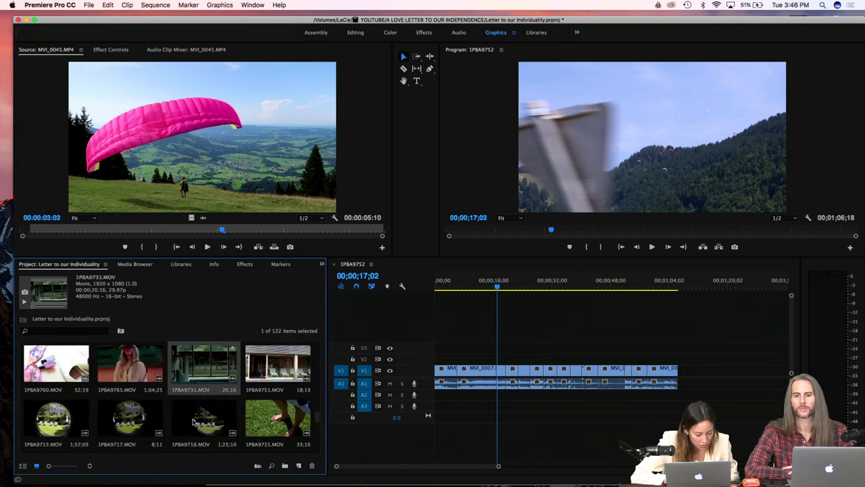
pyautogui.doubleClick(47, 418)
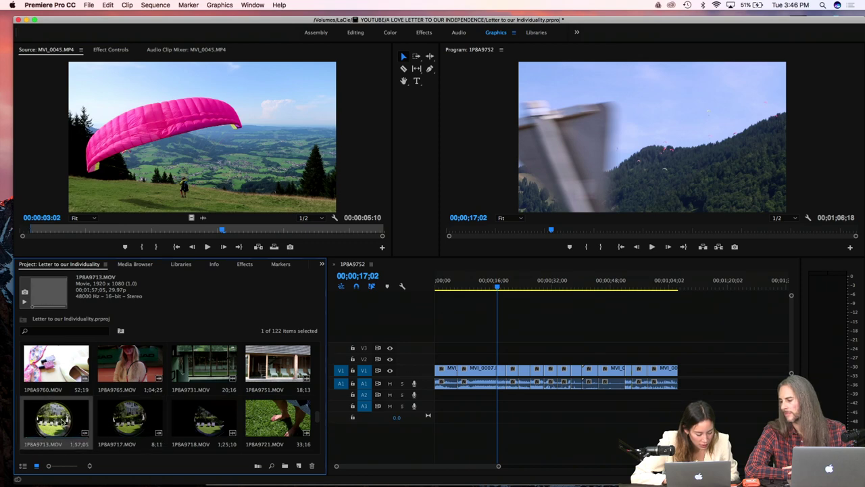
pyautogui.press('space')
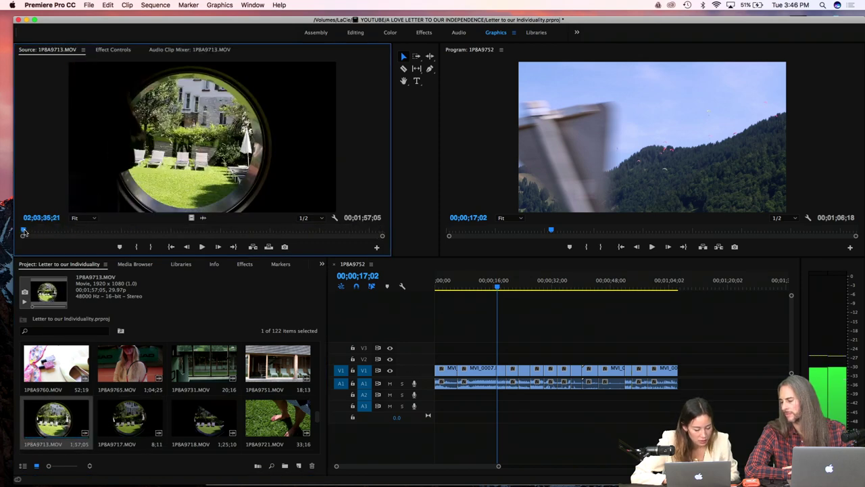
pyautogui.click(59, 231)
pyautogui.press('i')
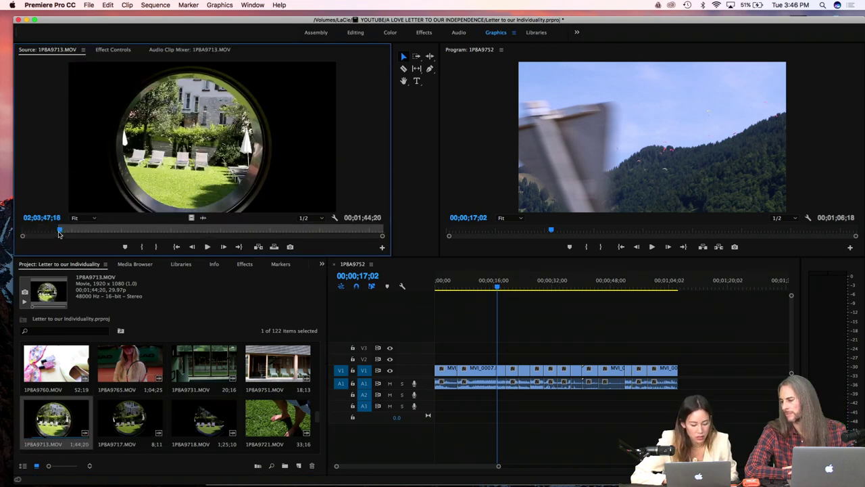
# Step: Open 1P8A9718.MOV and try In points at 02;05;52;18 and 02;06;22;00
pyautogui.doubleClick(198, 422)
pyautogui.click(73, 231)
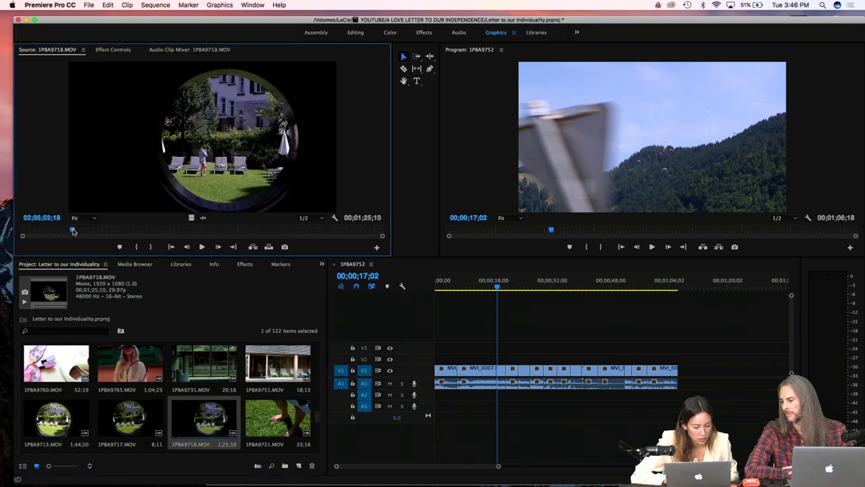
pyautogui.press('i')
pyautogui.moveTo(73, 231); pyautogui.dragTo(198, 240)
pyautogui.press('i')
pyautogui.press('o')
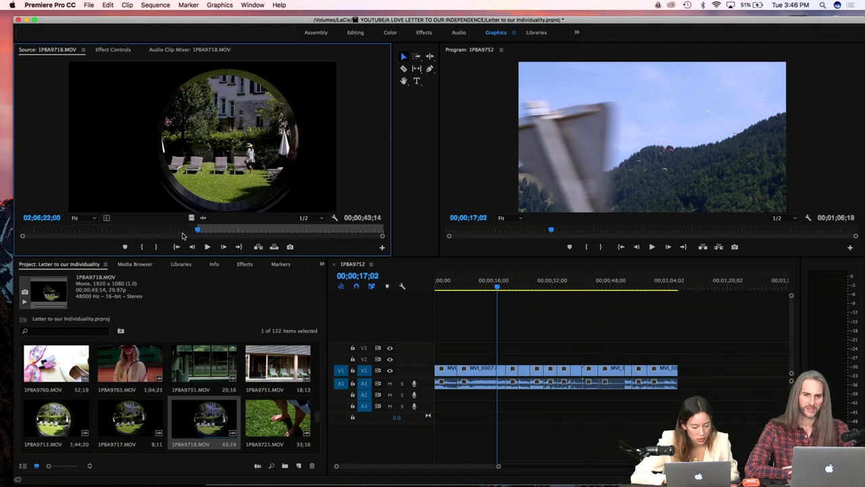
# Step: Try In points at 02;06;13;19 and 02;06;16;06 in 1P8A9718.MOV, previewing from each one
pyautogui.click(182, 235)
pyautogui.press('i')
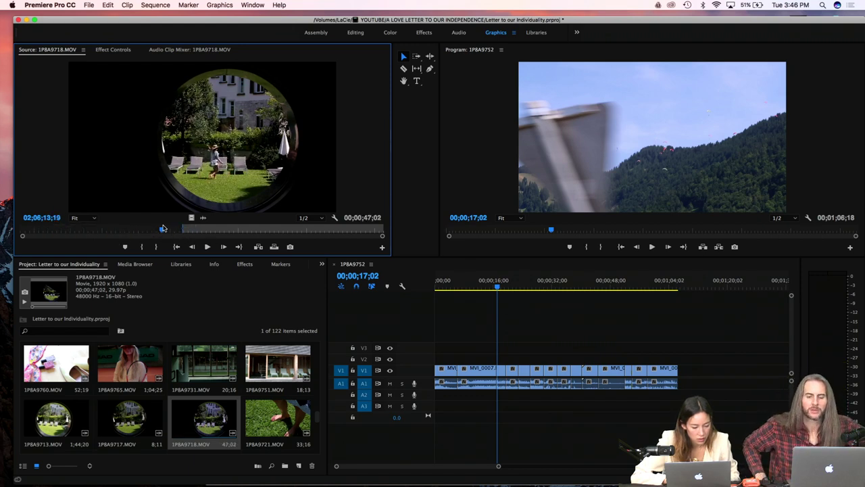
pyautogui.press('i')
pyautogui.press('space')
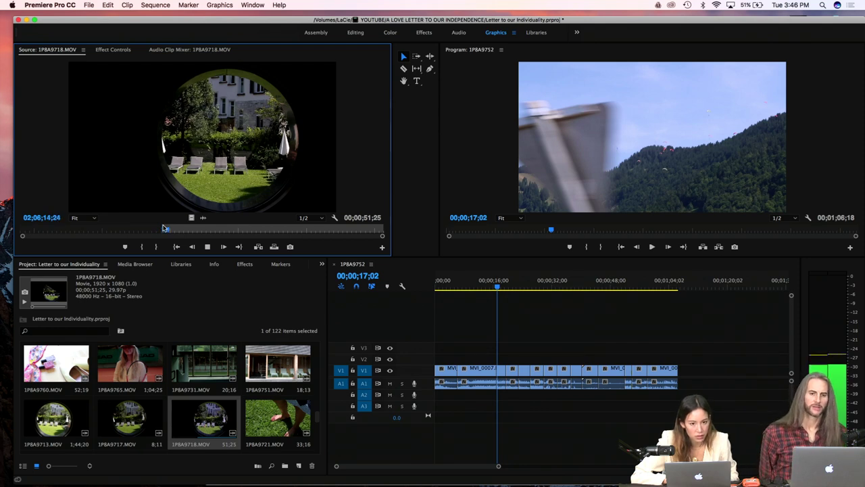
pyautogui.press('space')
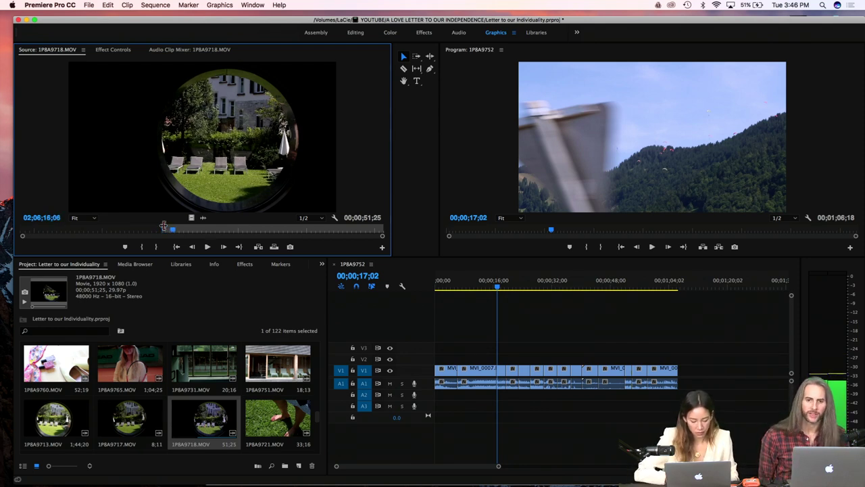
pyautogui.press('i')
pyautogui.press('space')
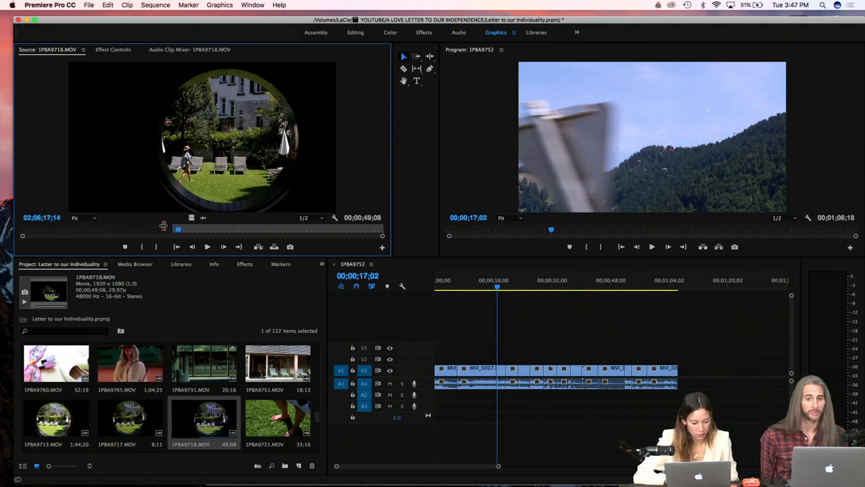
# Step: Mark 02;06;13;19 to 02;06;25;13 in 1P8A9718.MOV and overwrite that range into the sequence a short gap after the last clip
pyautogui.click(163, 230)
pyautogui.press('i')
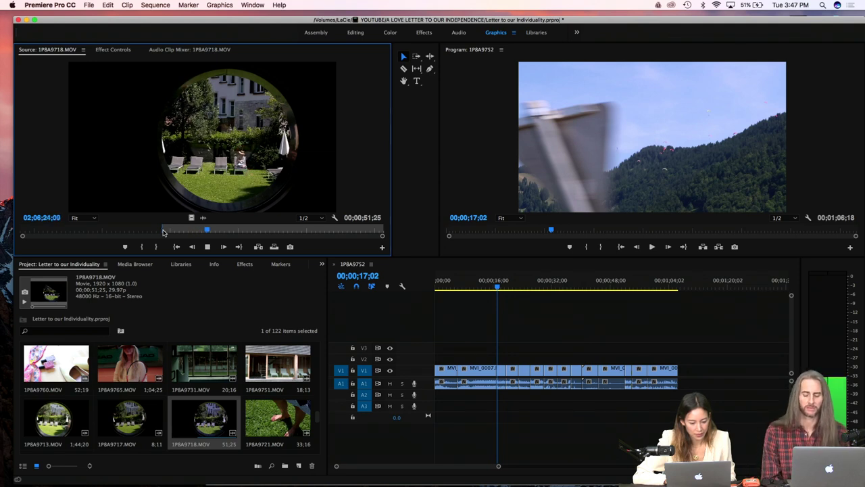
pyautogui.press('space')
pyautogui.press('o')
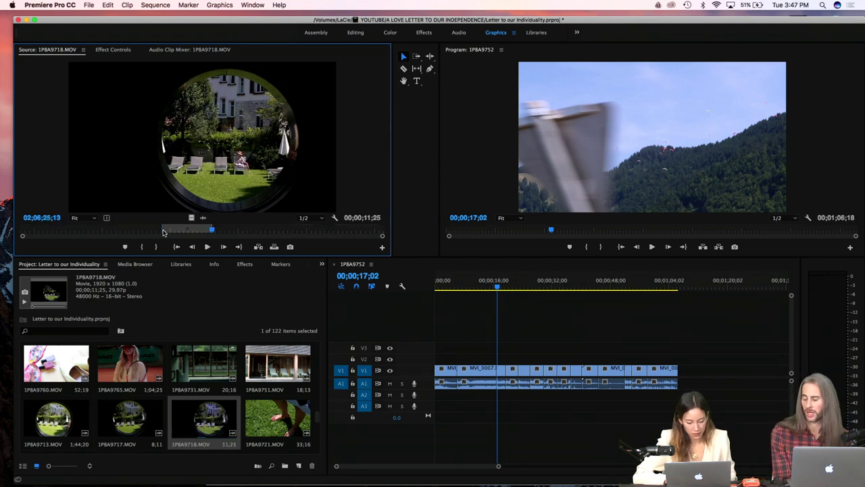
pyautogui.click(698, 289)
pyautogui.press('.')
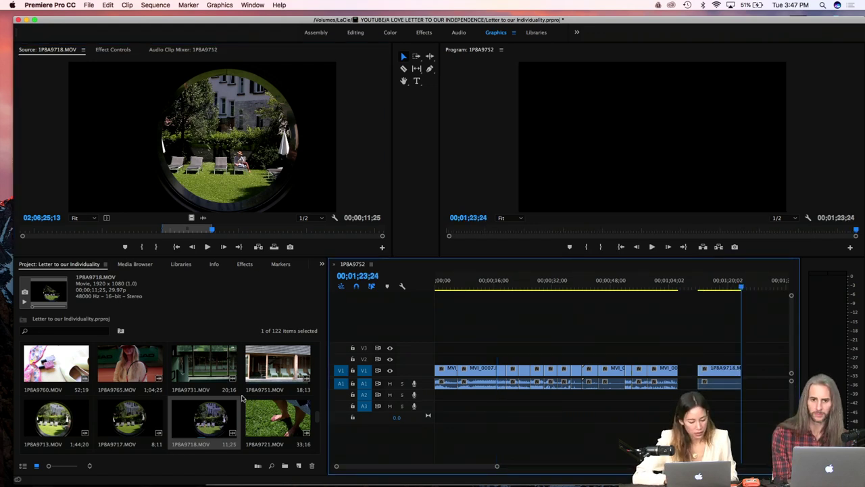
# Step: Open 1P8A9721.MOV, mark a 7;27 range with its Out point at 02;07;52;00 and append it to the sequence
pyautogui.click(258, 419)
pyautogui.doubleClick(257, 419)
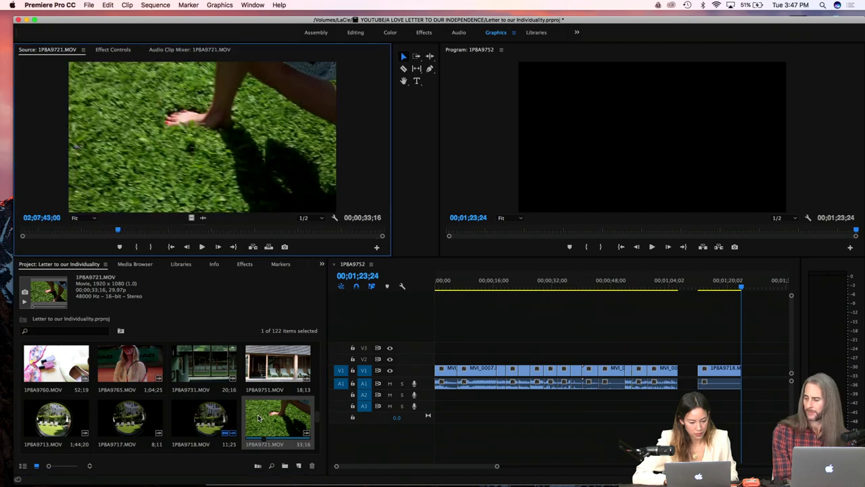
pyautogui.press('space')
pyautogui.press('i')
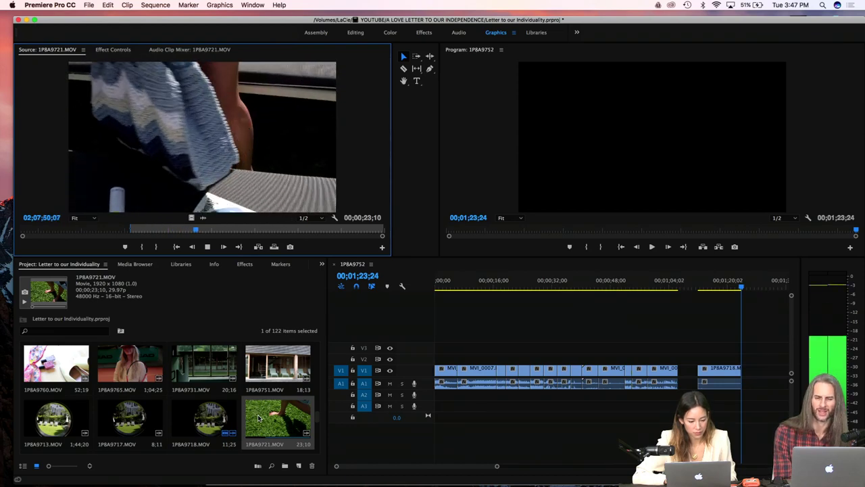
pyautogui.press('space')
pyautogui.press('o')
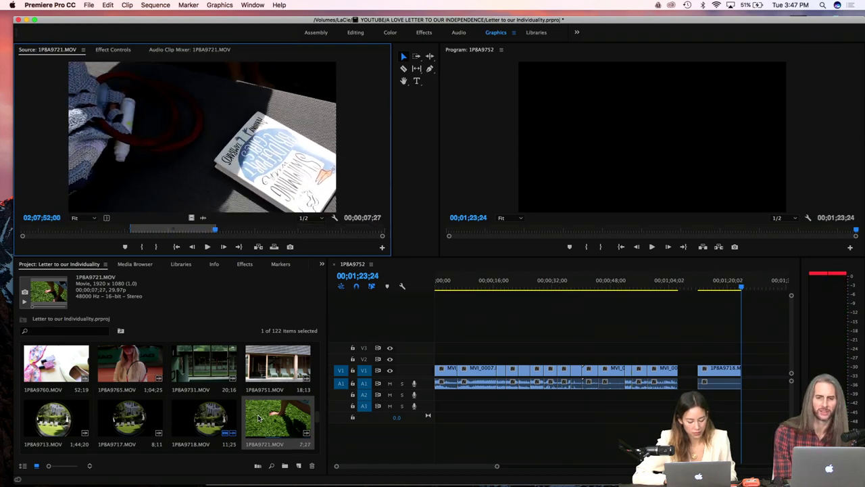
pyautogui.press('.')
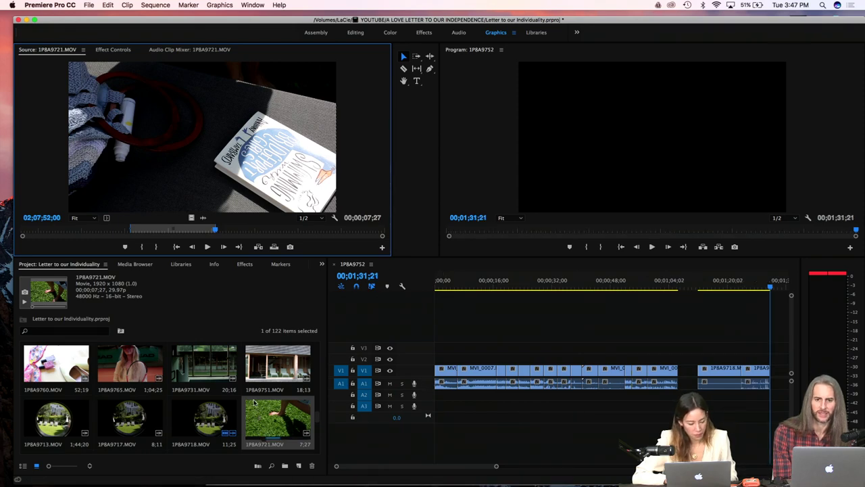
# Step: Reopen 1P8A9718.MOV and mark a 4;02 range of the woman on the lounger, with its Out point at 02;06;47;02
pyautogui.scroll(-3, 254, 404)
pyautogui.scroll(1, 254, 404)
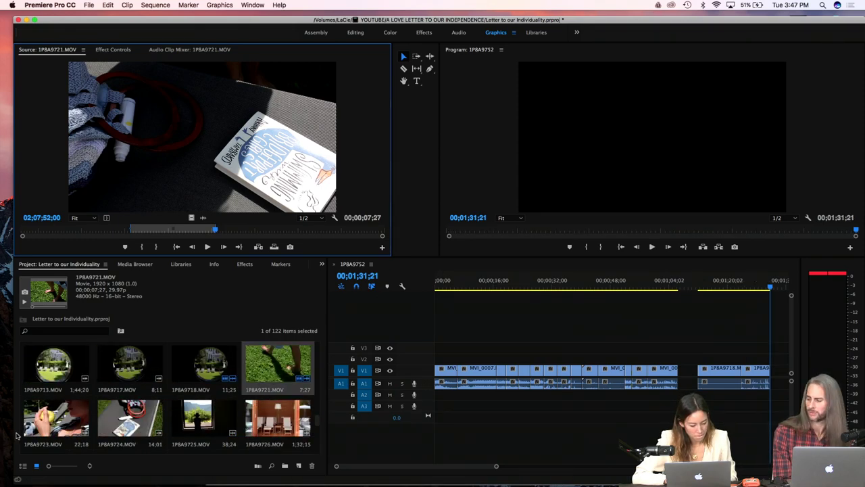
pyautogui.click(227, 365)
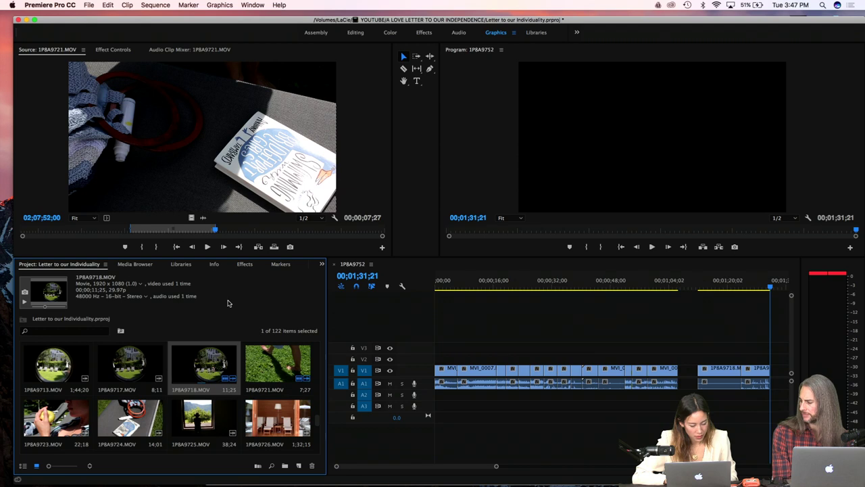
pyautogui.doubleClick(223, 366)
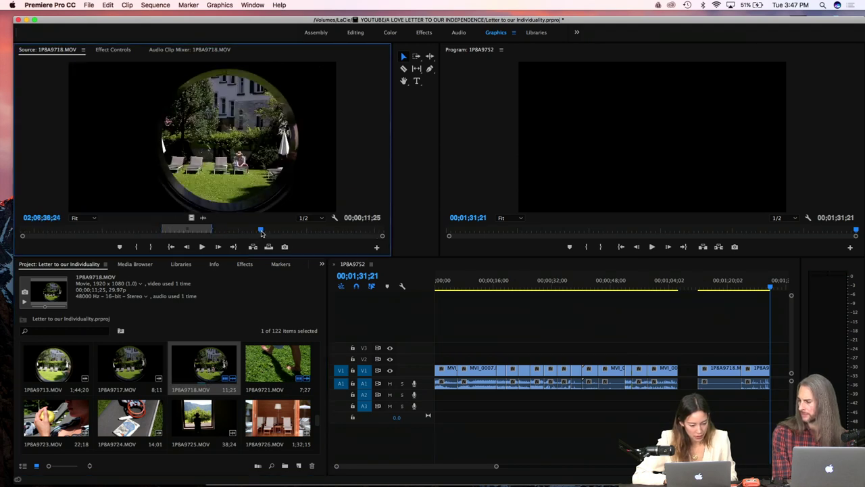
pyautogui.moveTo(264, 234); pyautogui.dragTo(287, 232)
pyautogui.press('i')
pyautogui.press('space')
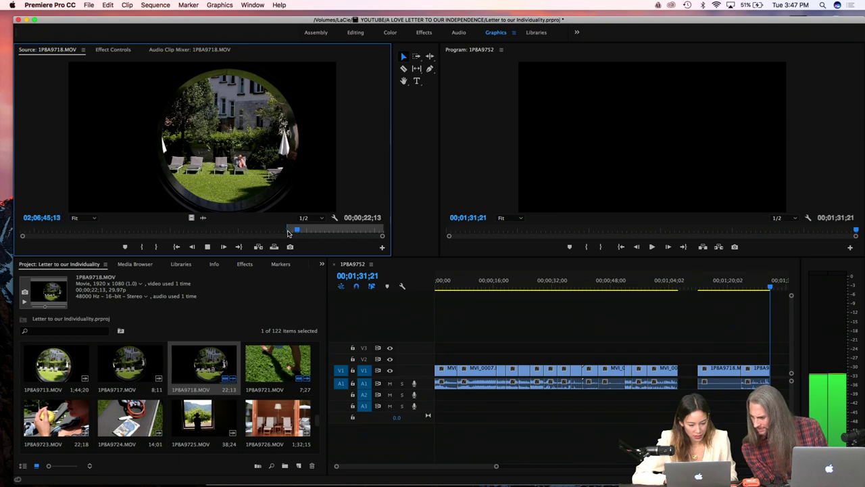
pyautogui.press('space')
pyautogui.press('o')
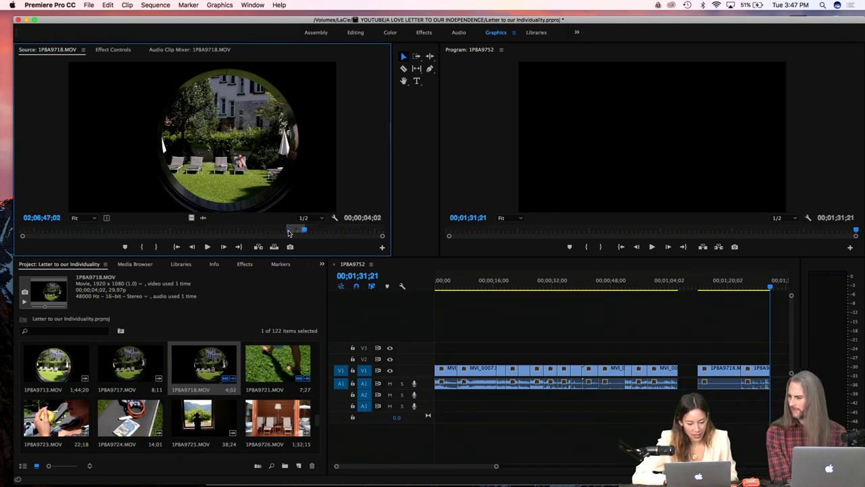
# Step: Overwrite the newly marked 1P8A9718.MOV range at the end of the sequence, at 00;01;31;21
pyautogui.click(534, 331)
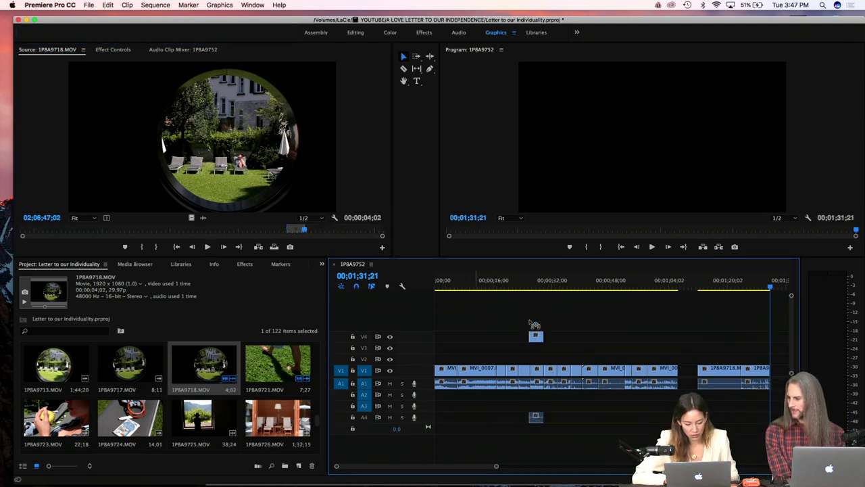
pyautogui.hscroll(3, 659, 344)
pyautogui.press('.')
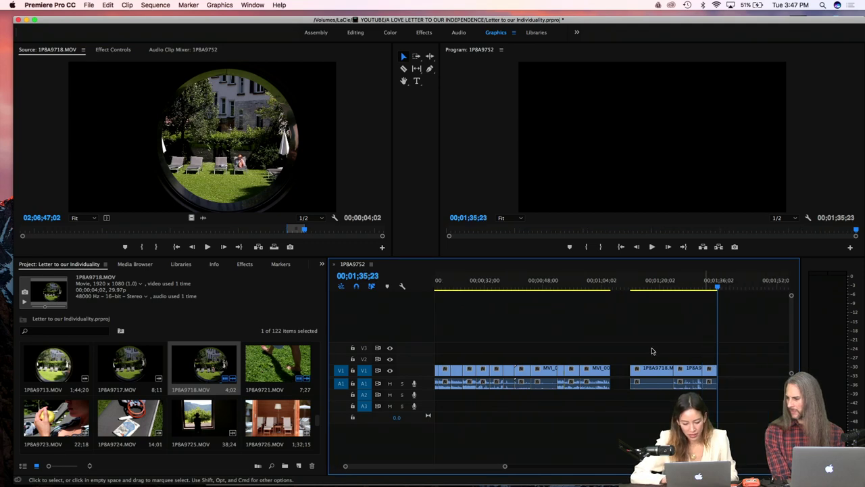
# Step: Open the apple clip 1P8A9723.MOV, set its In point at 02;08;27;29 and play from there with the system volume raised
pyautogui.doubleClick(44, 426)
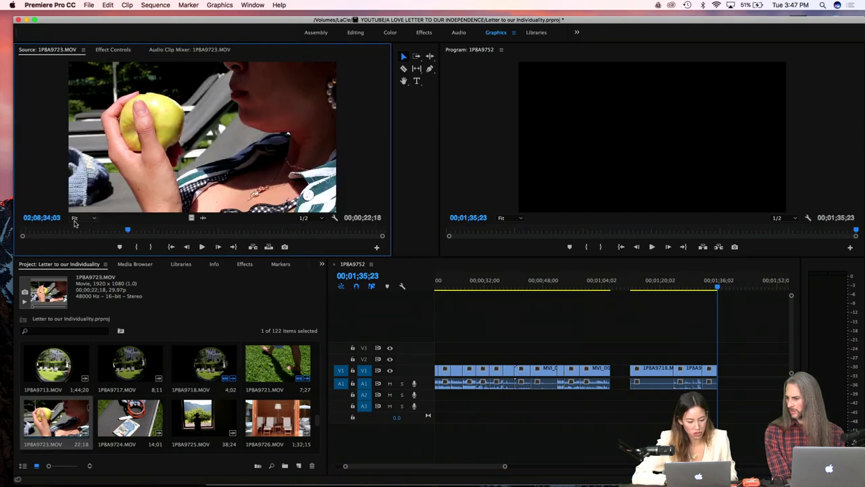
pyautogui.moveTo(71, 234); pyautogui.dragTo(30, 234)
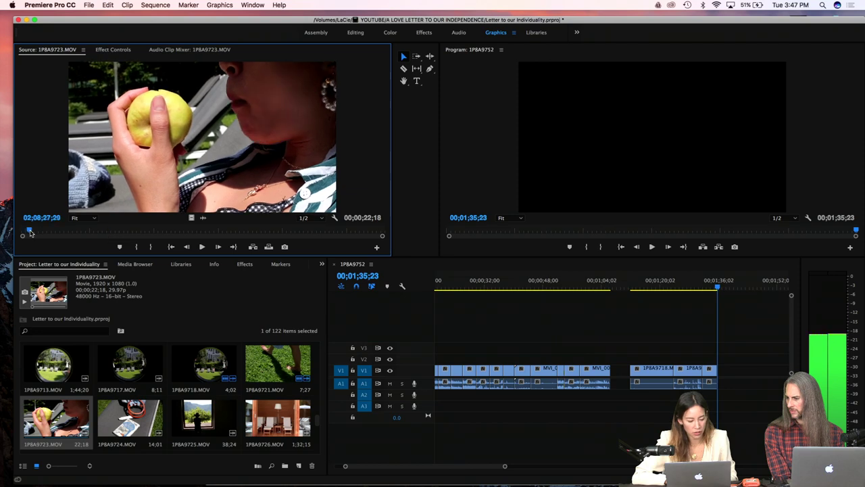
pyautogui.press('i')
pyautogui.press('space')
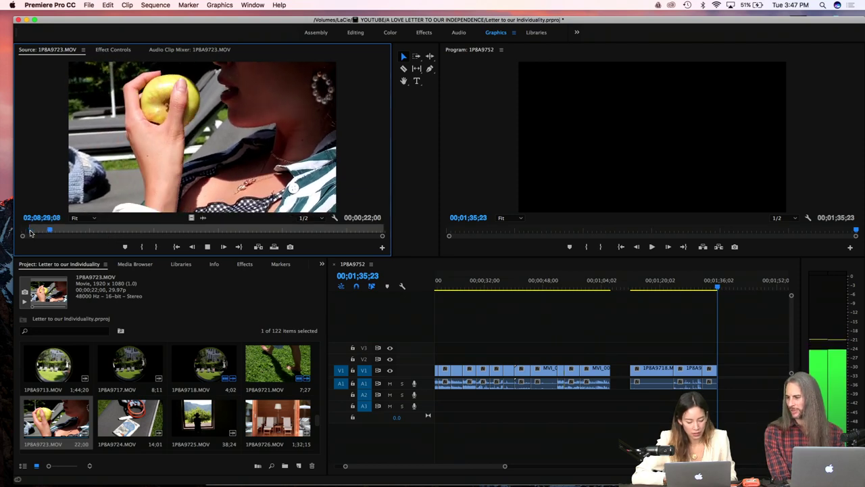
pyautogui.press('XF86AudioRaiseVolume')
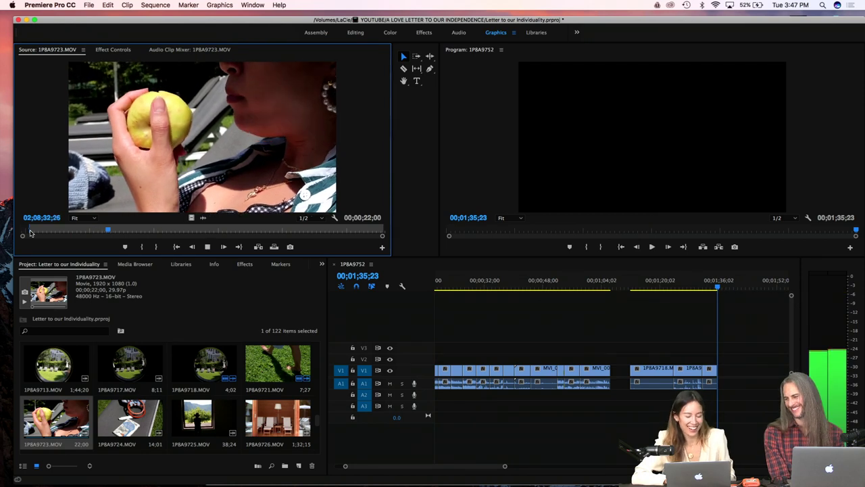
# Step: Mark the out point of 1P8A9723.MOV at 02;08;33;29 and overwrite the trimmed clip into the sequence at the playhead
pyautogui.press('o')
pyautogui.press('space')
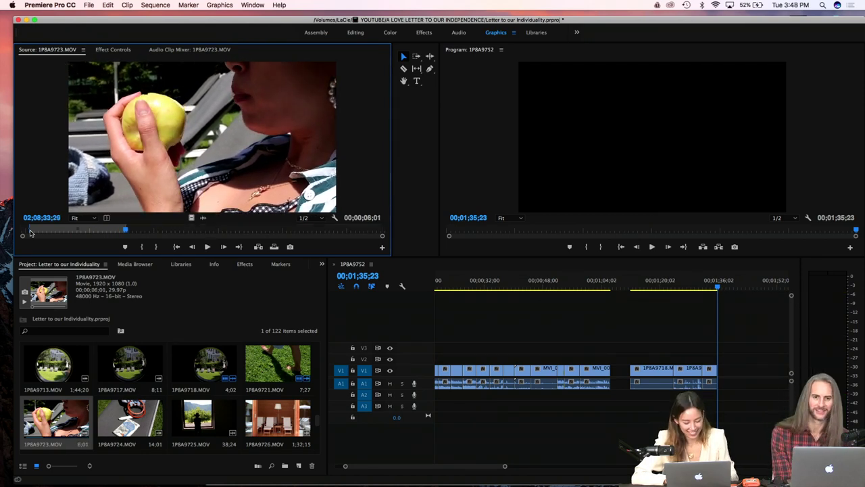
pyautogui.press('.')
# Step: Open 1P8A9724.MOV, mark a range from its early frames to 02;09;00;28, and overwrite it into the sequence after the apple clip
pyautogui.doubleClick(117, 433)
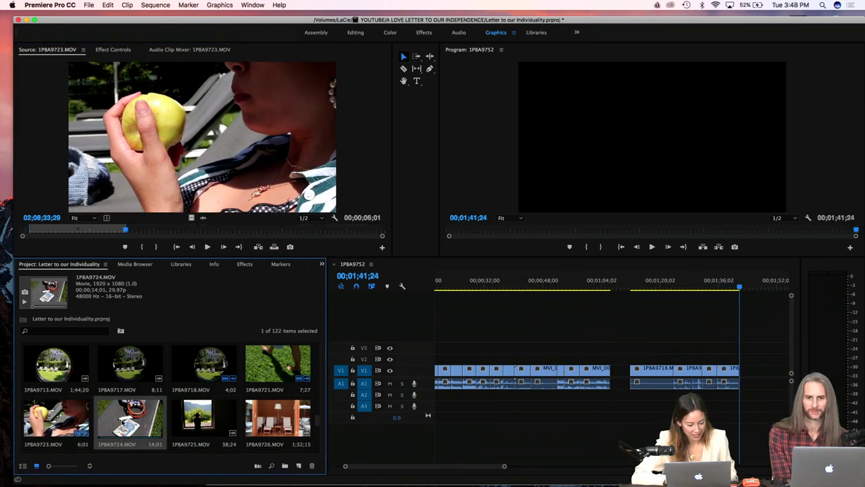
pyautogui.press('i')
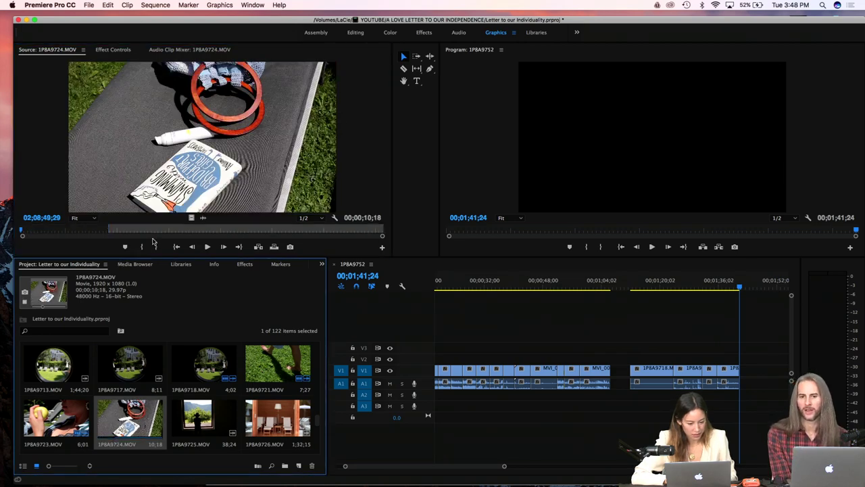
pyautogui.click(137, 231)
pyautogui.press('i')
pyautogui.press('space')
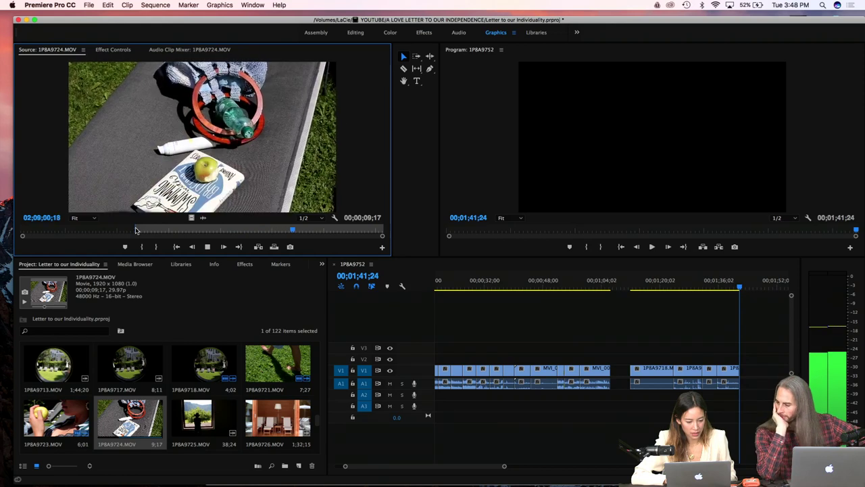
pyautogui.press('space')
pyautogui.press('o')
pyautogui.press('.')
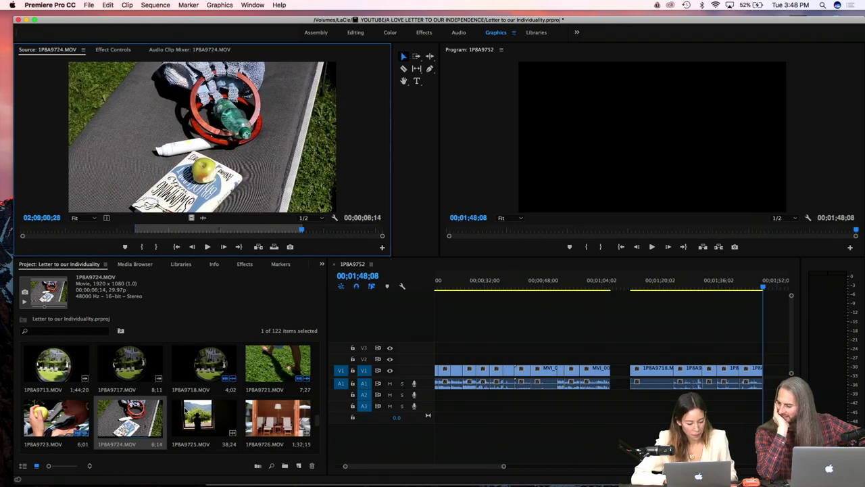
pyautogui.click(187, 414)
pyautogui.click(266, 427)
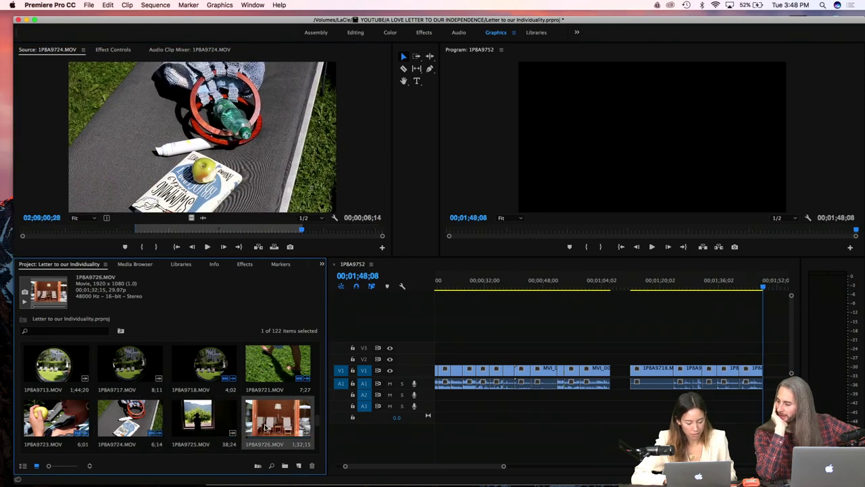
pyautogui.scroll(2, 636, 398)
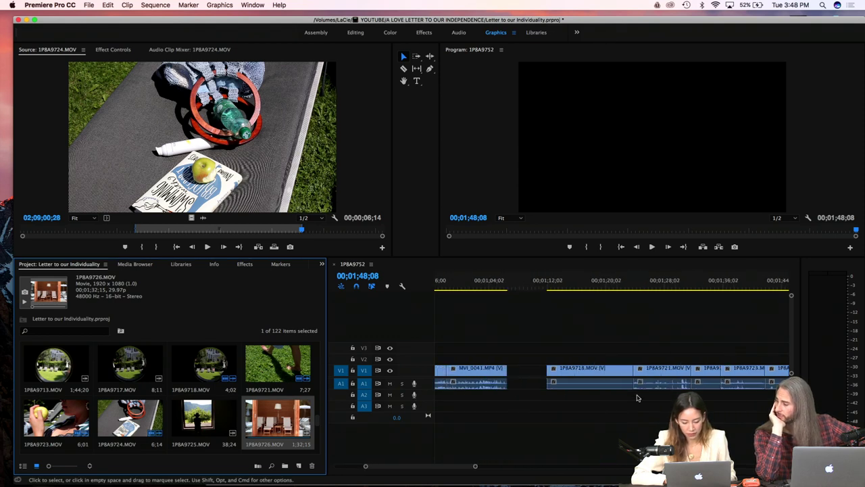
pyautogui.hscroll(3, 637, 398)
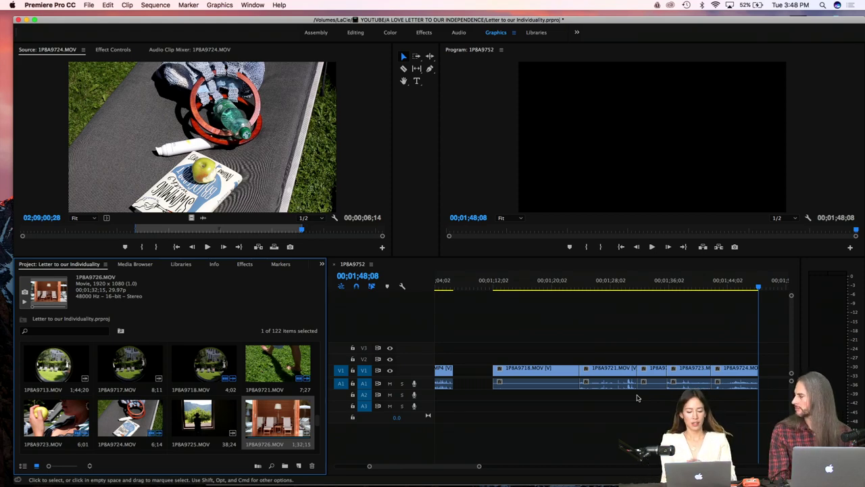
# Step: Switch to Finder, preview the "letter to our individulality" document in the A LOVE LETTER TO OUR INDEPENDENCE folder, and open it in TextEdit
pyautogui.moveTo(329, 483)
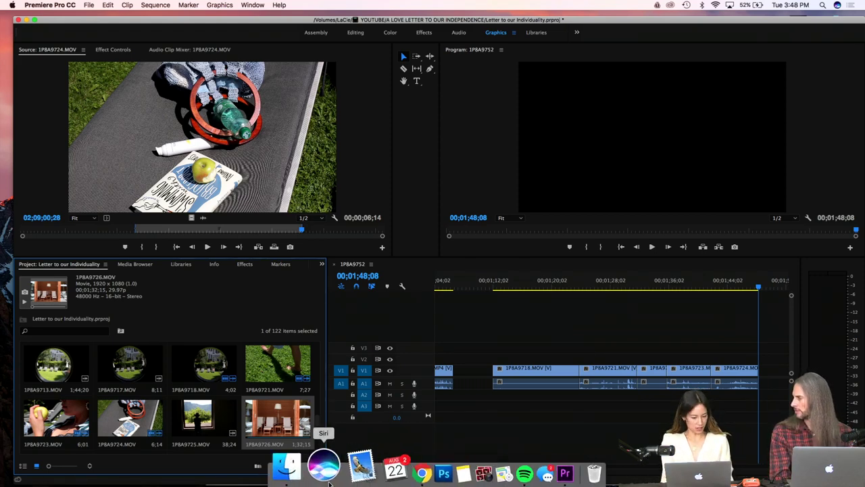
pyautogui.click(287, 467)
pyautogui.click(446, 146)
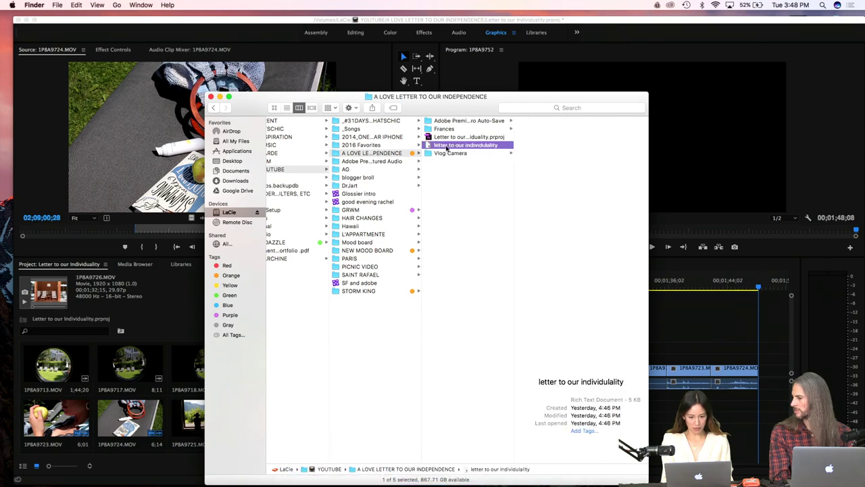
pyautogui.press('space')
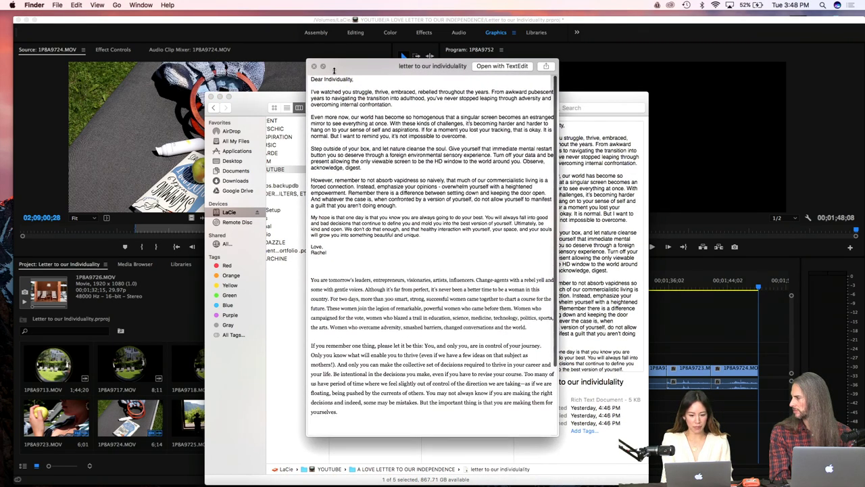
pyautogui.moveTo(343, 263); pyautogui.dragTo(364, 466)
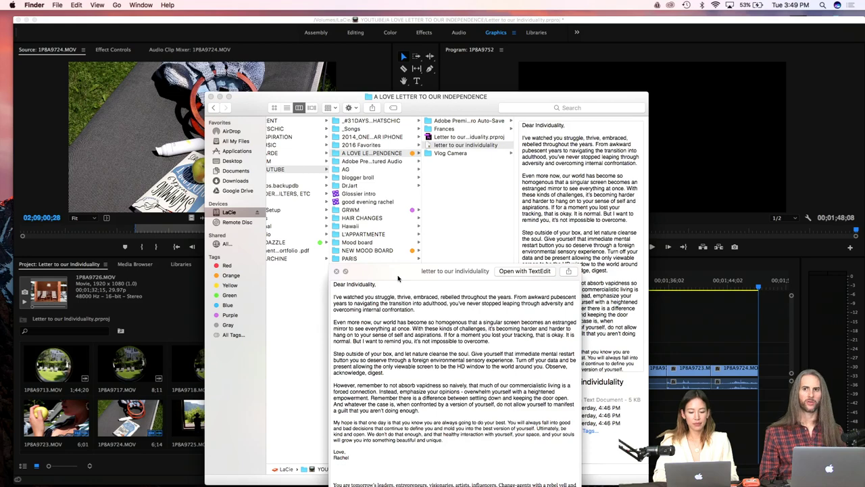
pyautogui.click(499, 274)
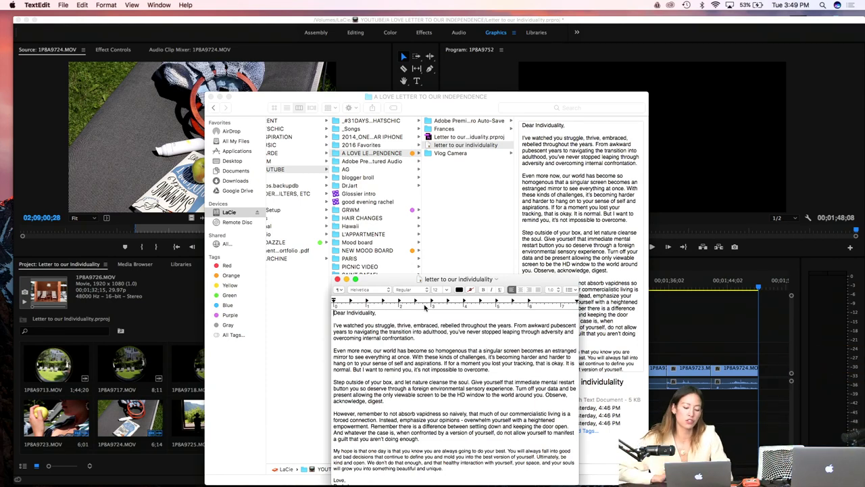
# Step: Move the letter's window higher, enlarge it, and set the font size of the whole letter to 18
pyautogui.moveTo(377, 281); pyautogui.dragTo(343, 130)
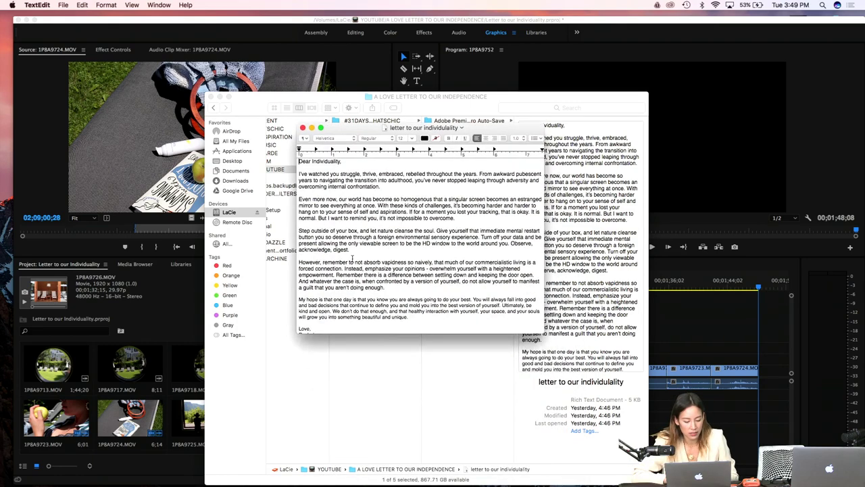
pyautogui.scroll(-3, 360, 277)
pyautogui.moveTo(545, 333); pyautogui.dragTo(623, 304)
pyautogui.moveTo(430, 300); pyautogui.dragTo(228, 134)
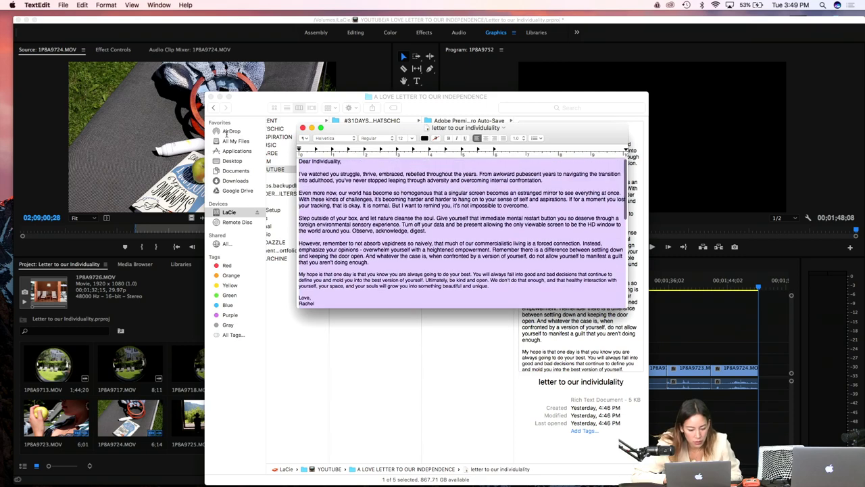
pyautogui.click(412, 139)
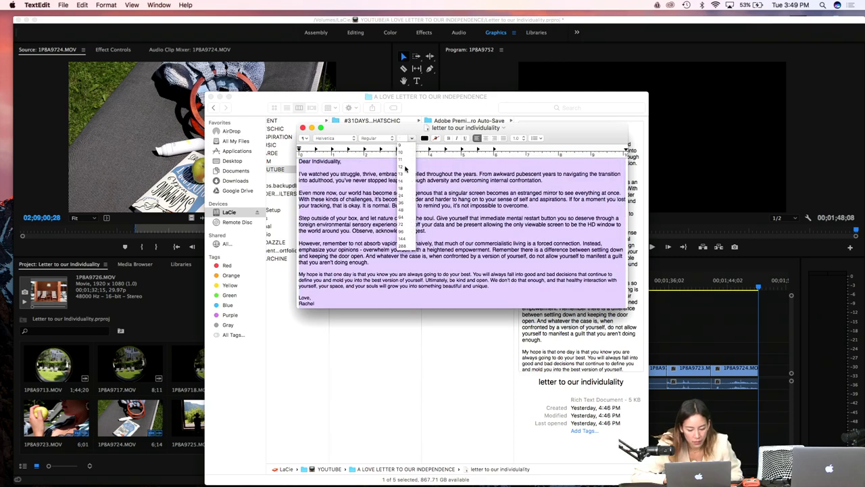
pyautogui.click(406, 204)
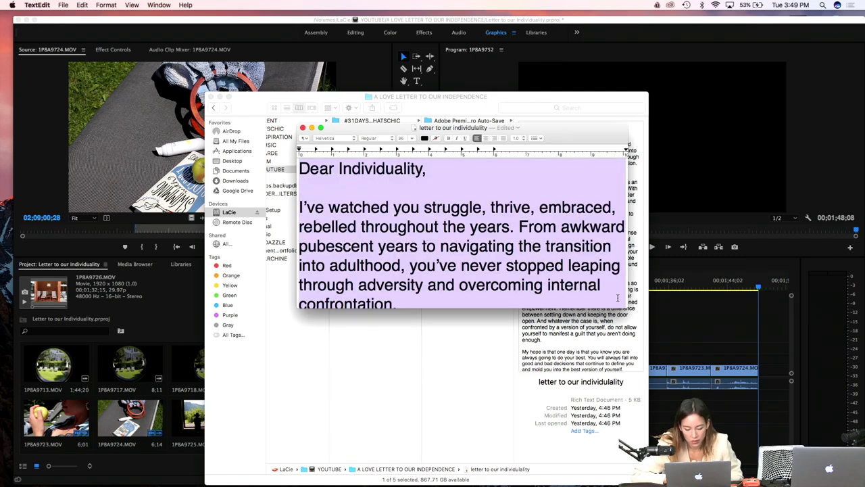
pyautogui.moveTo(625, 305); pyautogui.dragTo(682, 464)
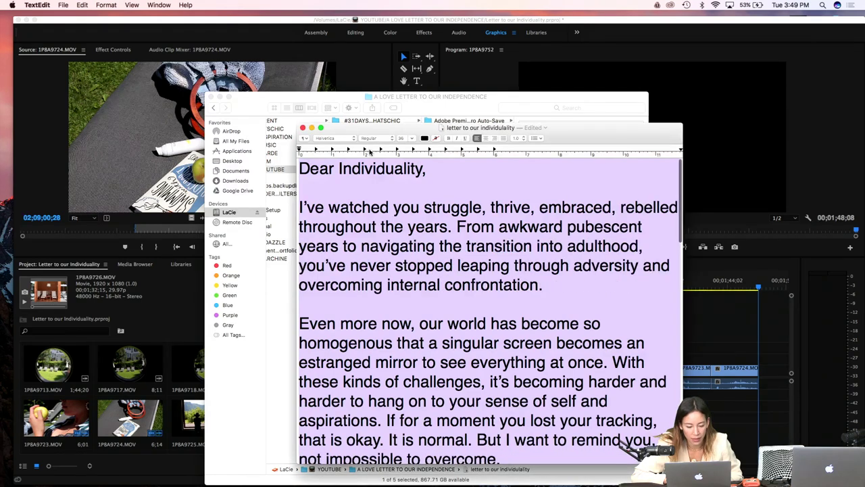
pyautogui.click(412, 139)
pyautogui.click(405, 189)
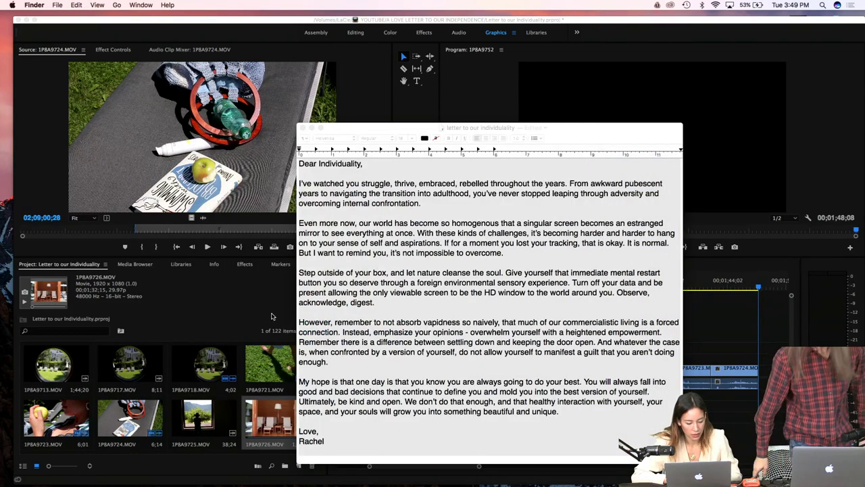
# Step: Switch back to Premiere Pro and play the sequence from the start of 1P8A9718.MOV into the following barefoot clip
pyautogui.click(256, 330)
pyautogui.click(485, 289)
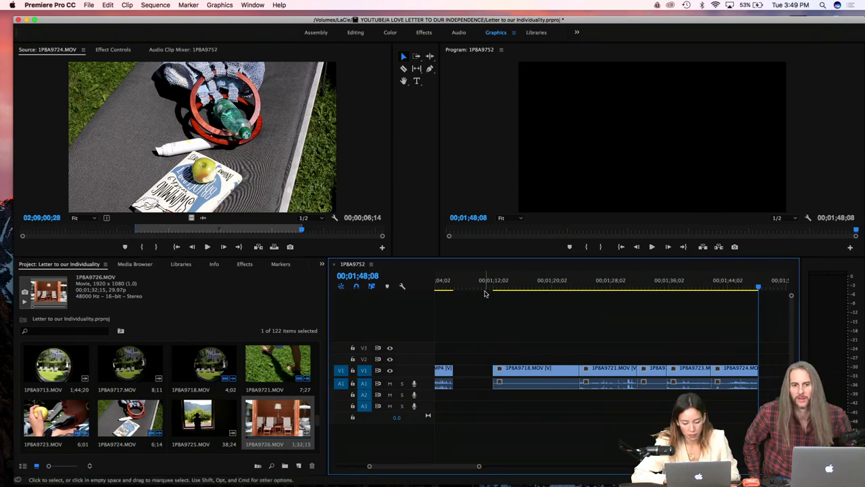
pyautogui.press('space')
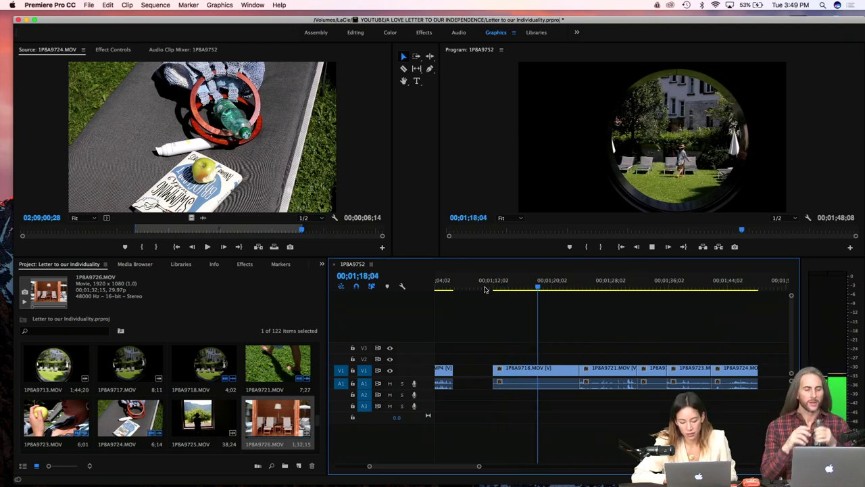
pyautogui.click(501, 287)
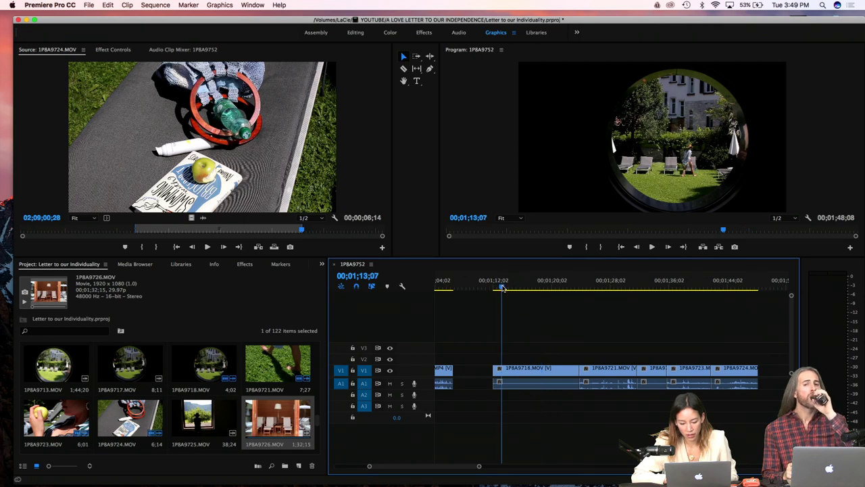
pyautogui.press('space')
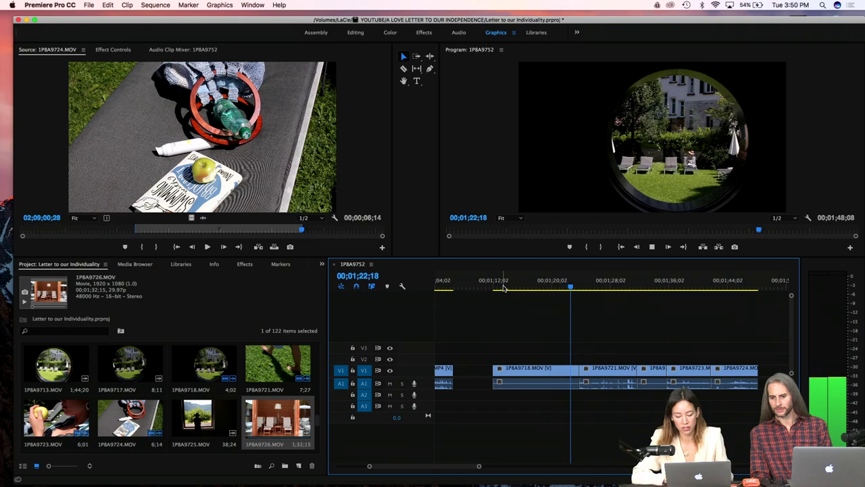
pyautogui.press('space')
pyautogui.press('space')
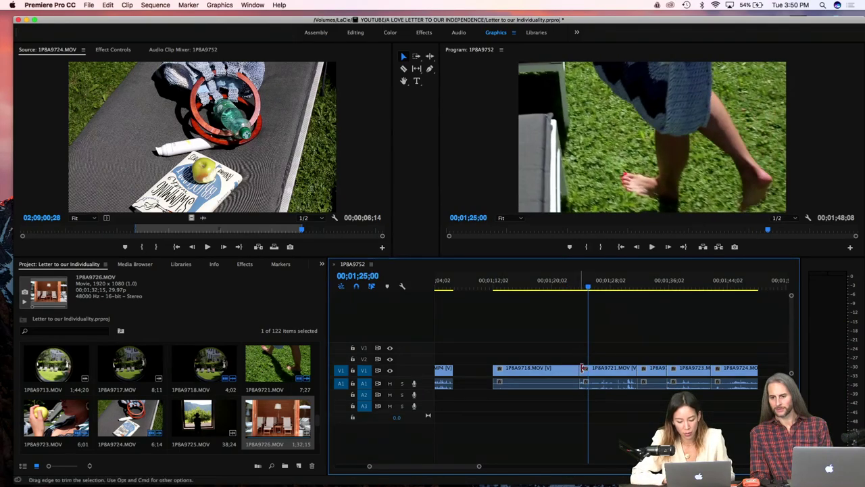
# Step: Move 1P8A9721.MOV onto V2 over the end of 1P8A9718.MOV, and place the following short clip on V2 directly after it
pyautogui.moveTo(589, 372); pyautogui.dragTo(512, 361)
pyautogui.click(365, 394)
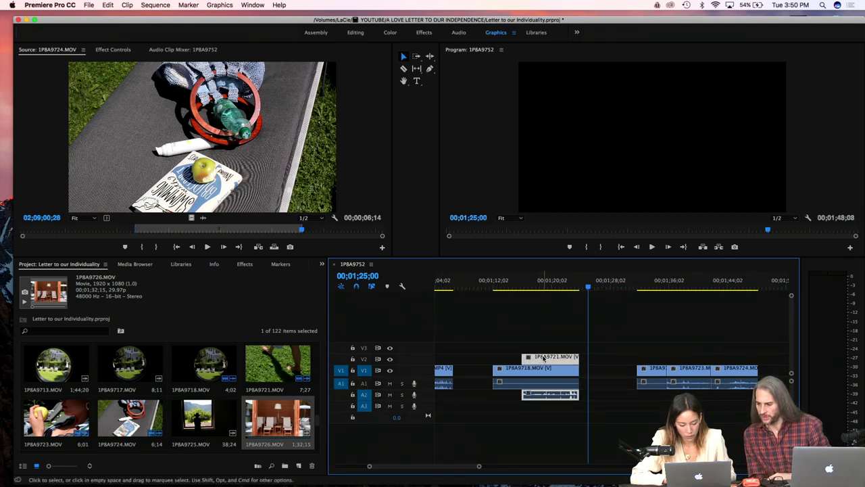
pyautogui.moveTo(648, 370); pyautogui.dragTo(598, 358)
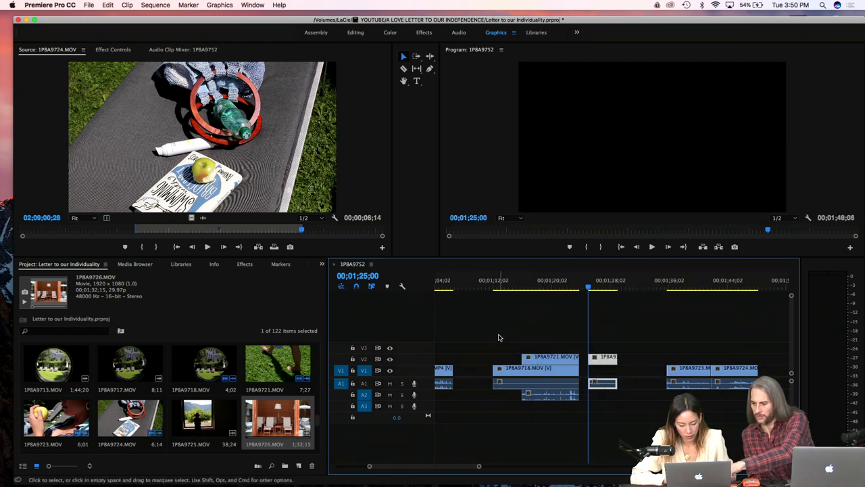
pyautogui.click(341, 384)
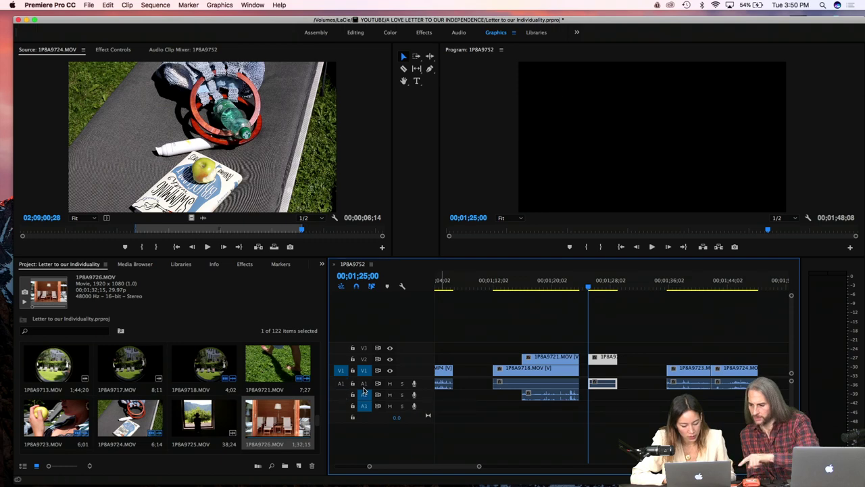
pyautogui.click(363, 387)
pyautogui.moveTo(606, 358)
pyautogui.mouseDown()
pyautogui.moveTo(552, 357)
pyautogui.moveTo(598, 358)
pyautogui.mouseUp()
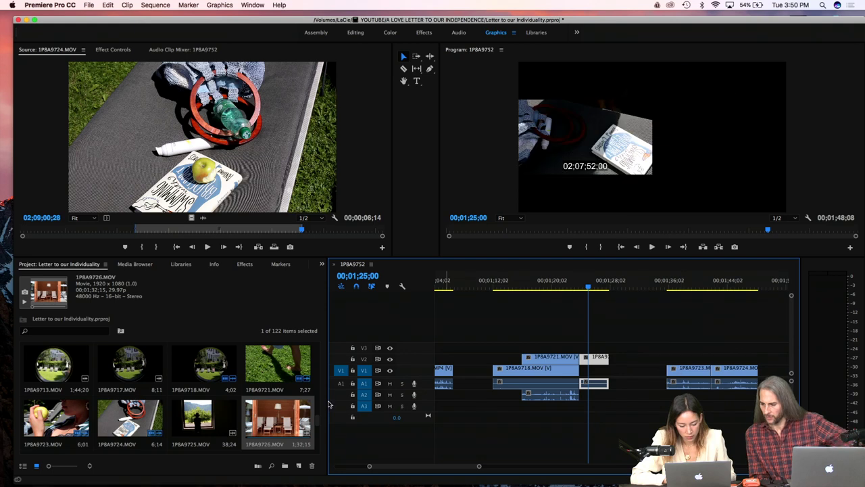
# Step: Unlink 1P8A9718.MOV, delete its audio from A1, and move the audio of 1P8A9721.MOV up to A1
pyautogui.click(341, 385)
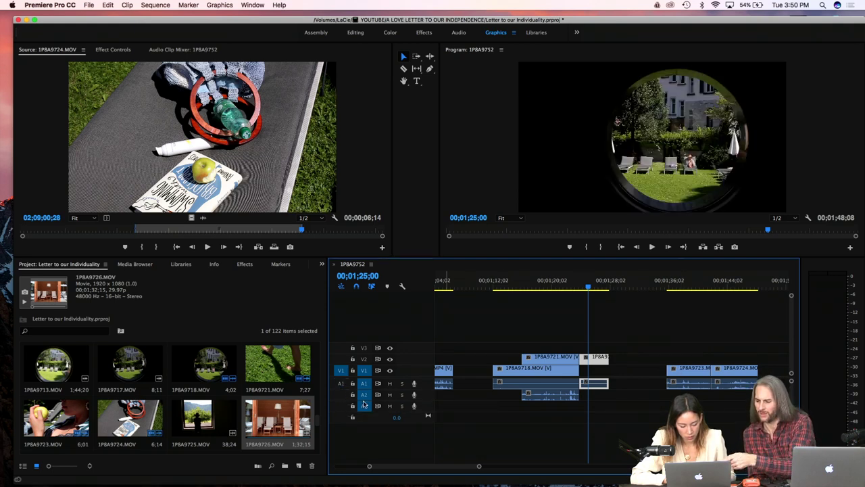
pyautogui.click(517, 385)
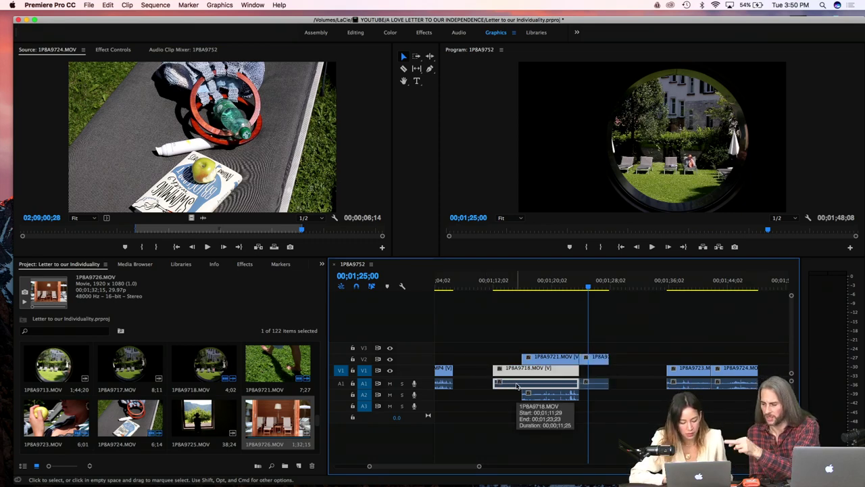
pyautogui.click(483, 390)
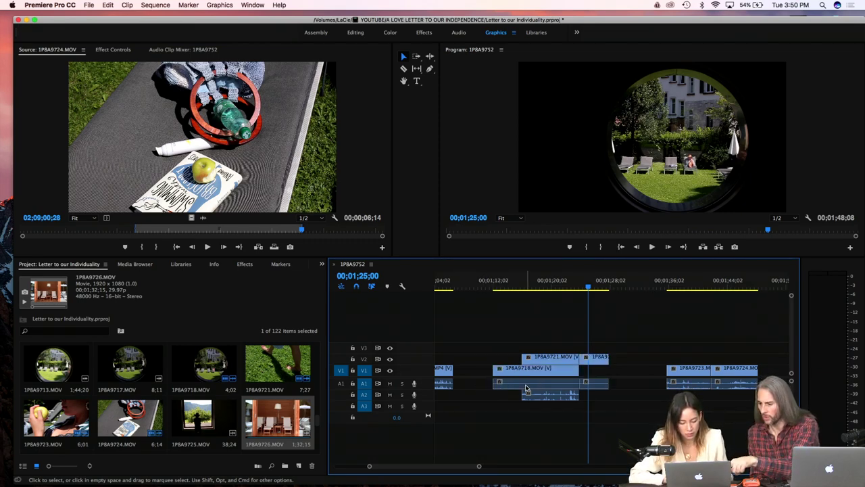
pyautogui.rightClick(530, 375)
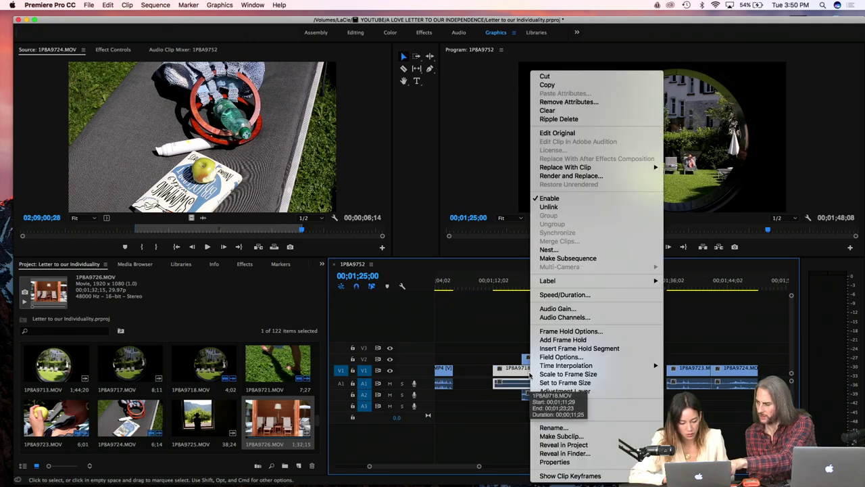
pyautogui.click(549, 207)
pyautogui.click(512, 389)
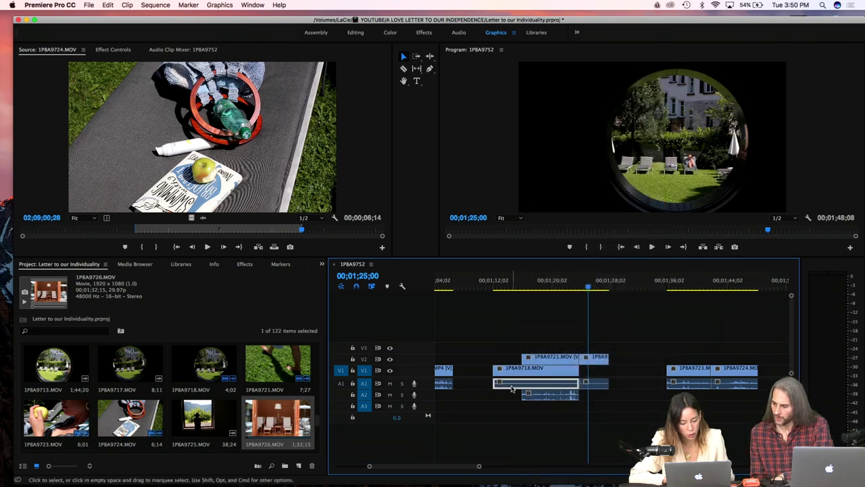
pyautogui.moveTo(512, 388); pyautogui.dragTo(550, 385)
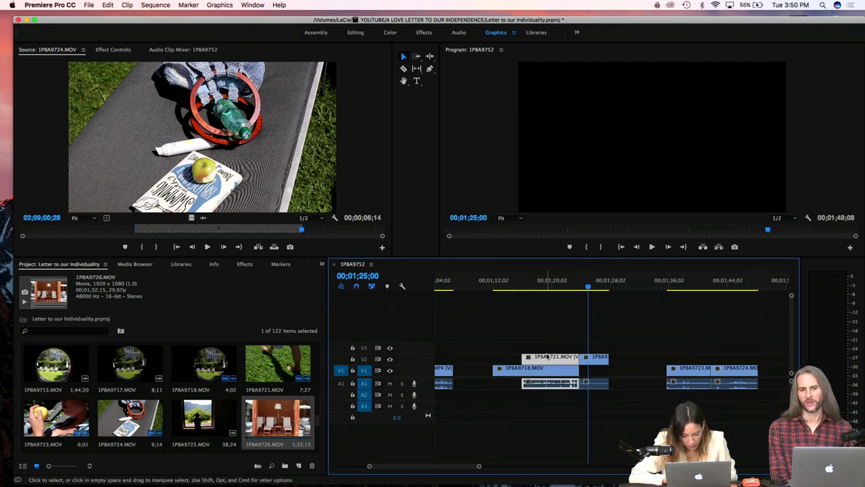
pyautogui.rightClick(548, 356)
pyautogui.click(506, 354)
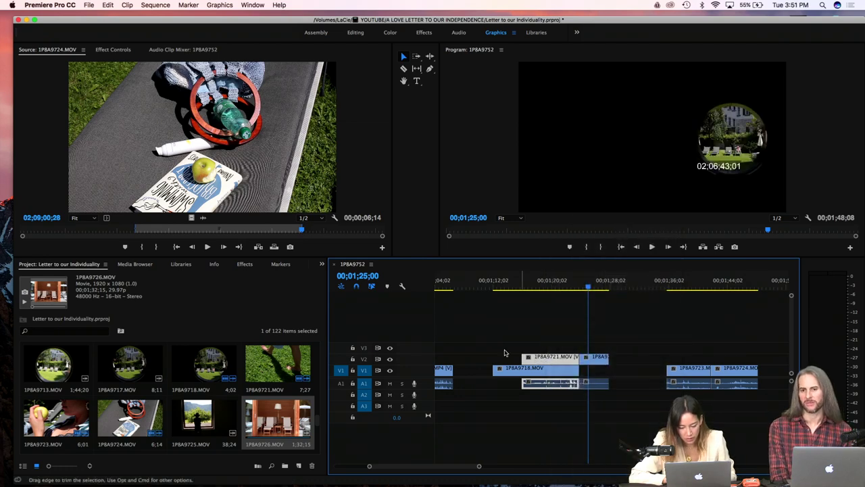
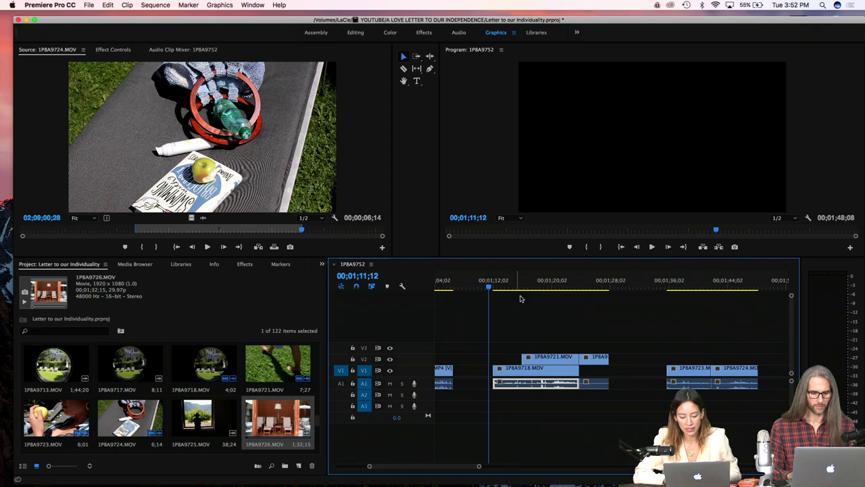
# Step: Review the cut from 1P8A9718.MOV into 1P8A9721.MOV by scrubbing and playing the sequence from the start of 1P8A9718.MOV
pyautogui.click(539, 359)
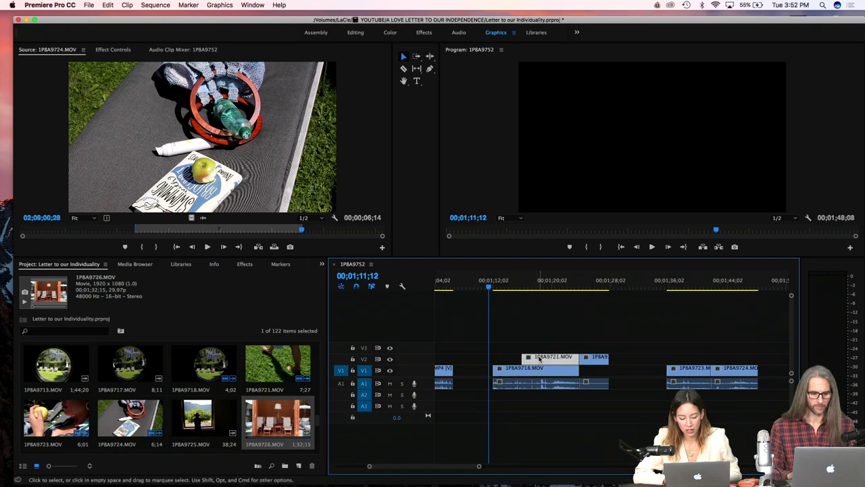
pyautogui.click(544, 281)
pyautogui.click(534, 282)
pyautogui.moveTo(533, 283)
pyautogui.mouseDown()
pyautogui.moveTo(522, 283)
pyautogui.moveTo(531, 282)
pyautogui.mouseUp()
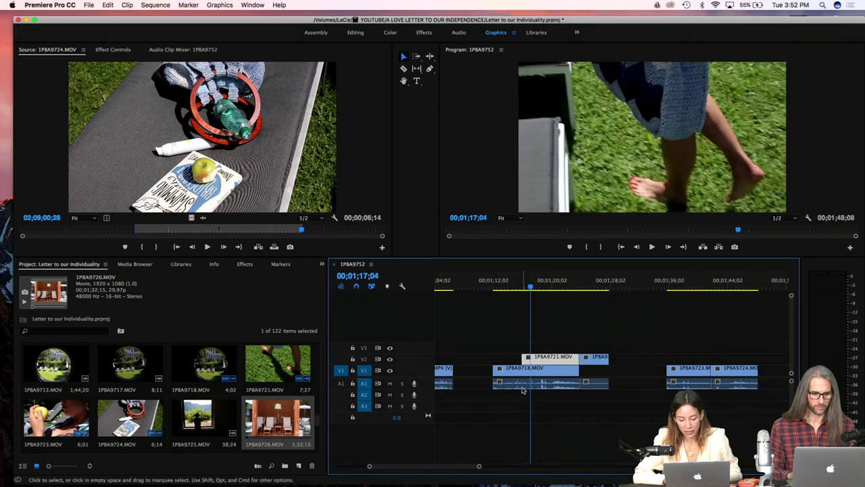
pyautogui.click(493, 287)
pyautogui.press('space')
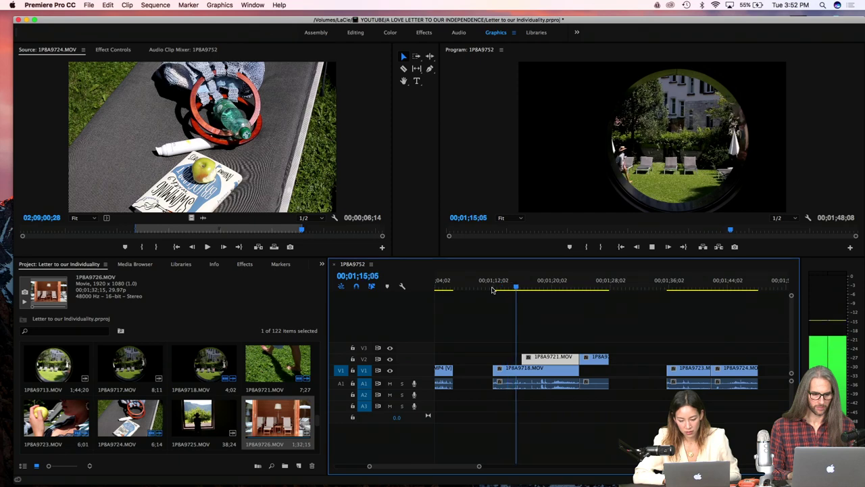
pyautogui.press('space')
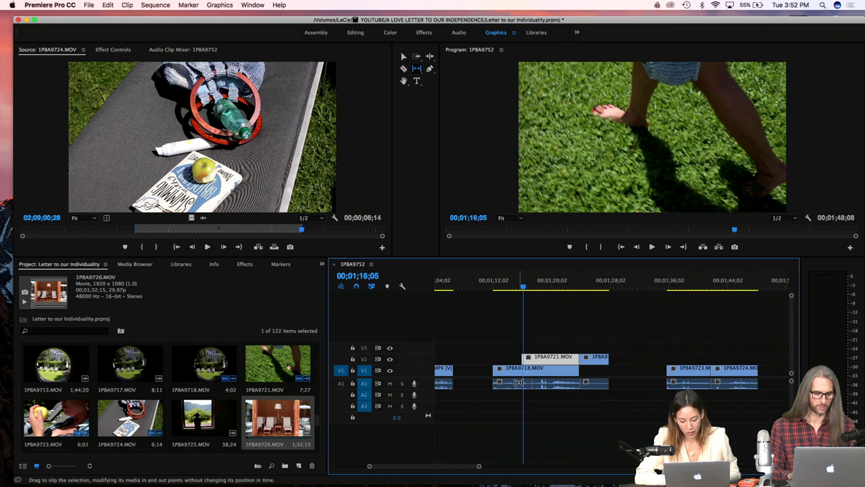
# Step: Slip the A1 audio beneath 1P8A9718.MOV in two passes, playing the sequence after each to check the sound against the picture
pyautogui.moveTo(518, 383); pyautogui.dragTo(536, 382)
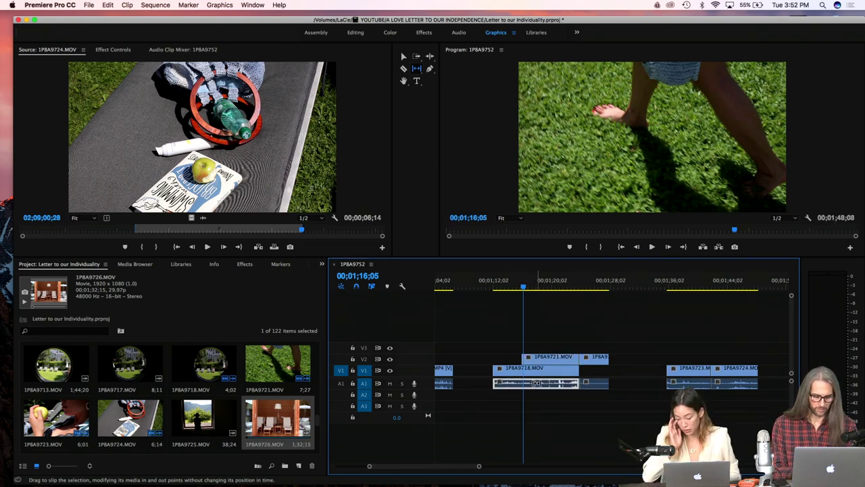
pyautogui.moveTo(523, 288); pyautogui.dragTo(493, 289)
pyautogui.press('space')
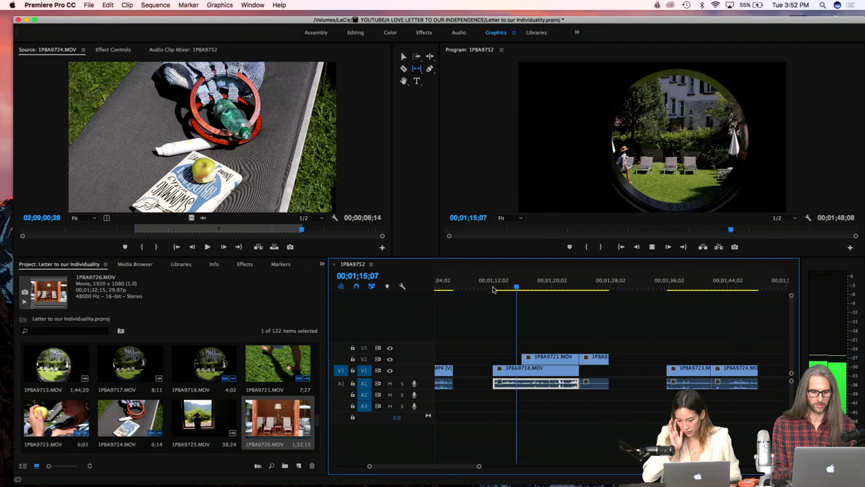
pyautogui.press('space')
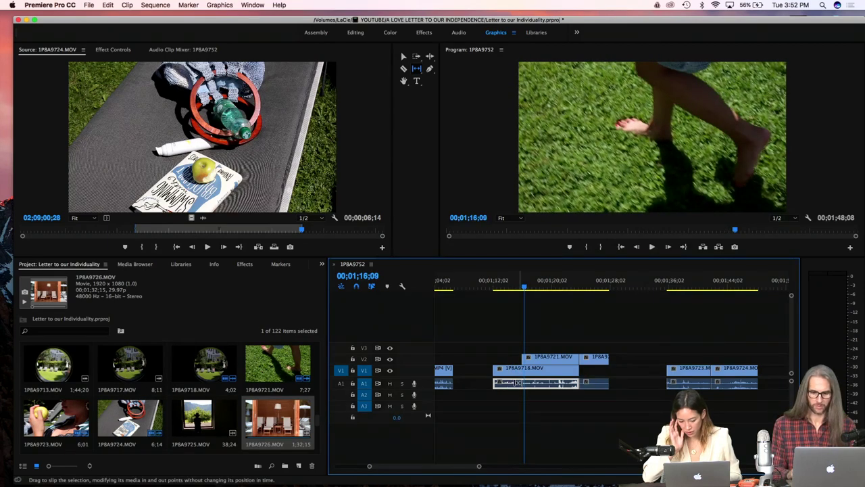
pyautogui.moveTo(518, 383); pyautogui.dragTo(526, 382)
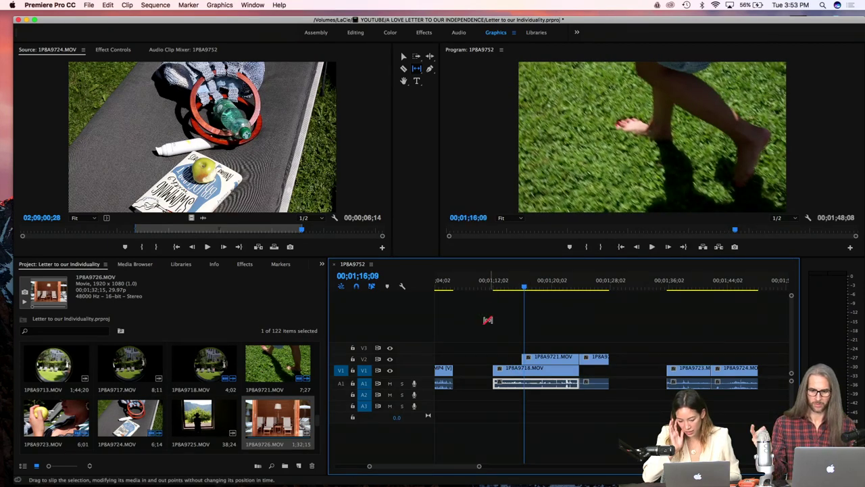
pyautogui.click(489, 286)
pyautogui.press('space')
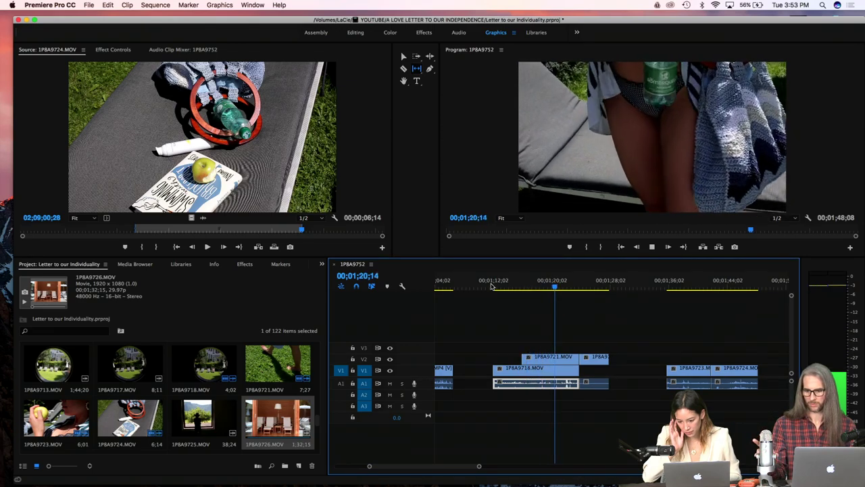
pyautogui.press('space')
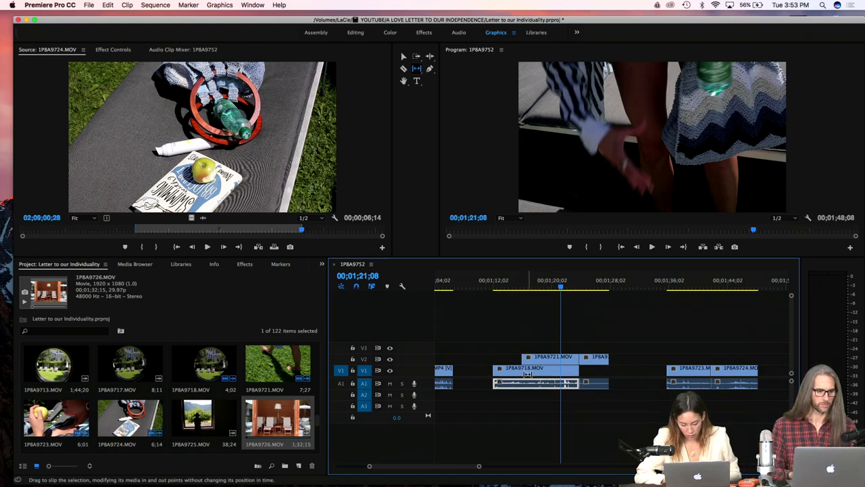
pyautogui.press(',')
pyautogui.press('=')
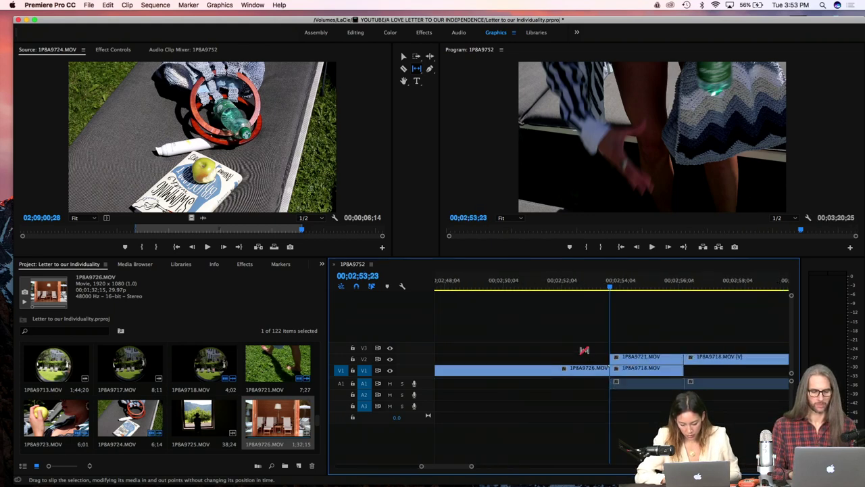
pyautogui.press('super+z')
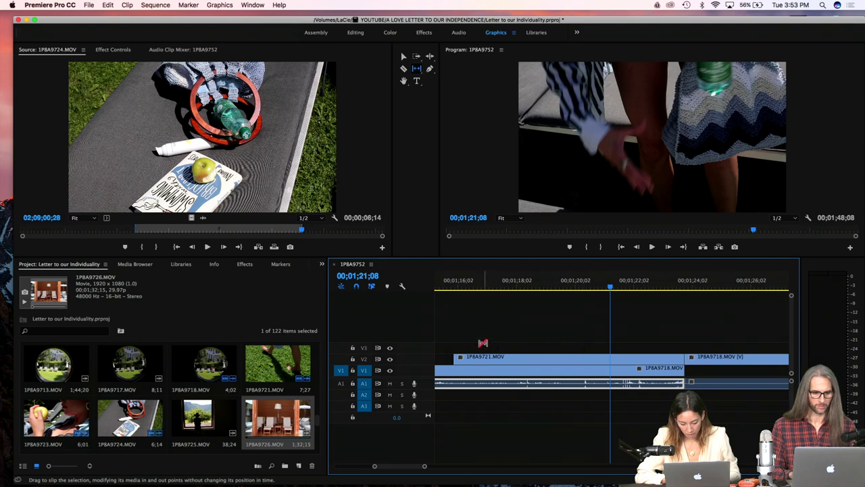
pyautogui.press('-')
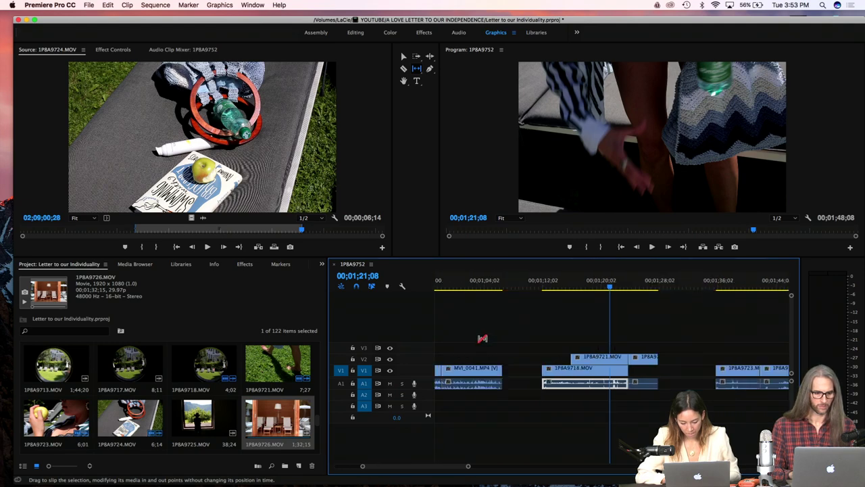
# Step: Play the sequence from before 1P8A9718.MOV, shorten 1P8A9721.MOV on V2, and start it slightly earlier over 1P8A9718.MOV
pyautogui.press('a')
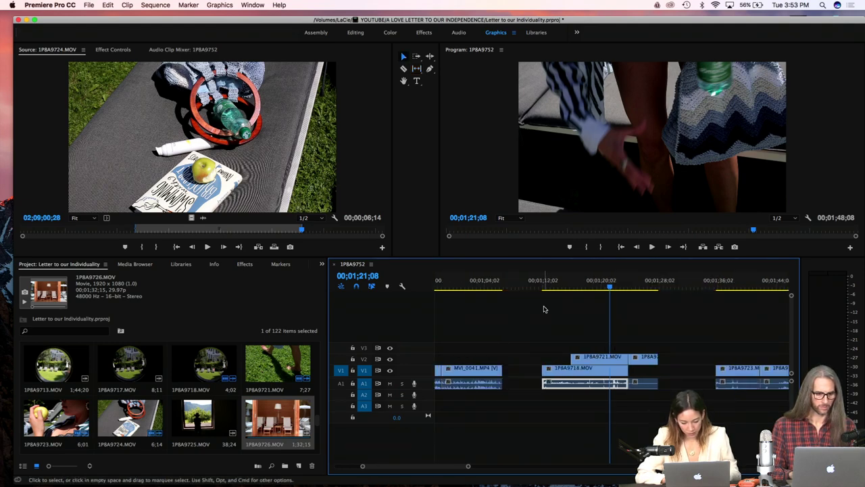
pyautogui.press('v')
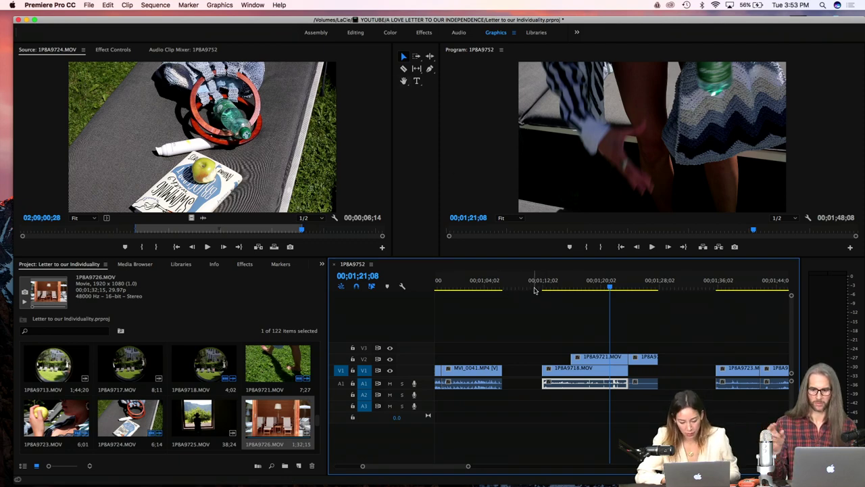
pyautogui.click(534, 288)
pyautogui.press('space')
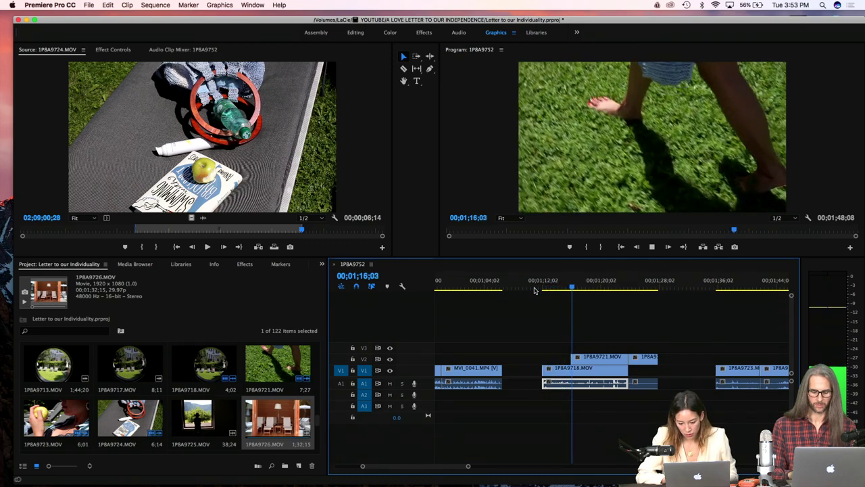
pyautogui.press('space')
pyautogui.moveTo(589, 357); pyautogui.dragTo(607, 358)
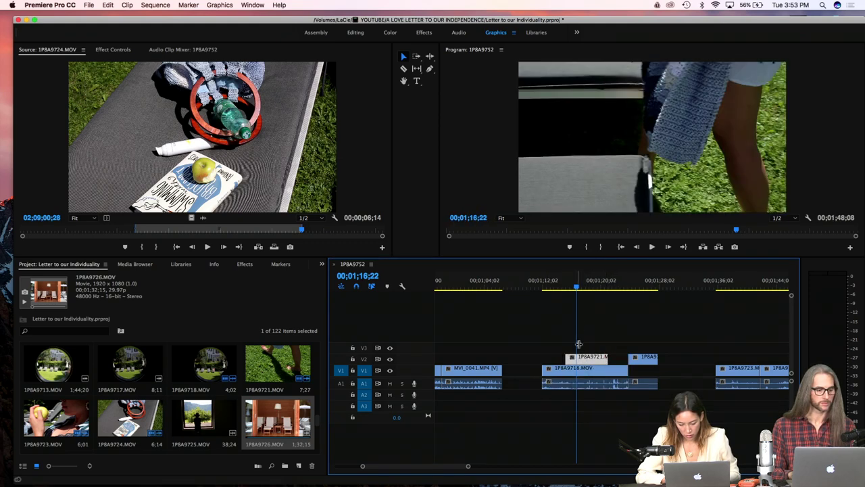
# Step: Check the playback, shift 1P8A9721.MOV slightly later on V2, and trim a little off its end
pyautogui.click(555, 290)
pyautogui.press('space')
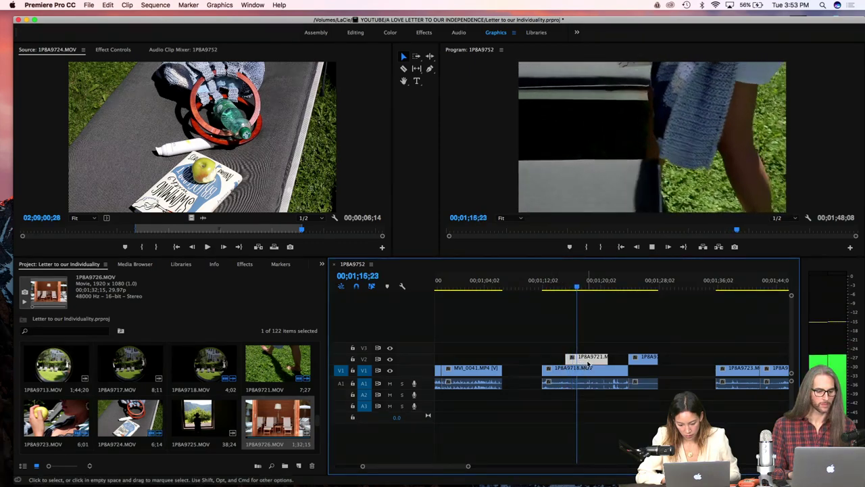
pyautogui.moveTo(566, 358); pyautogui.dragTo(575, 358)
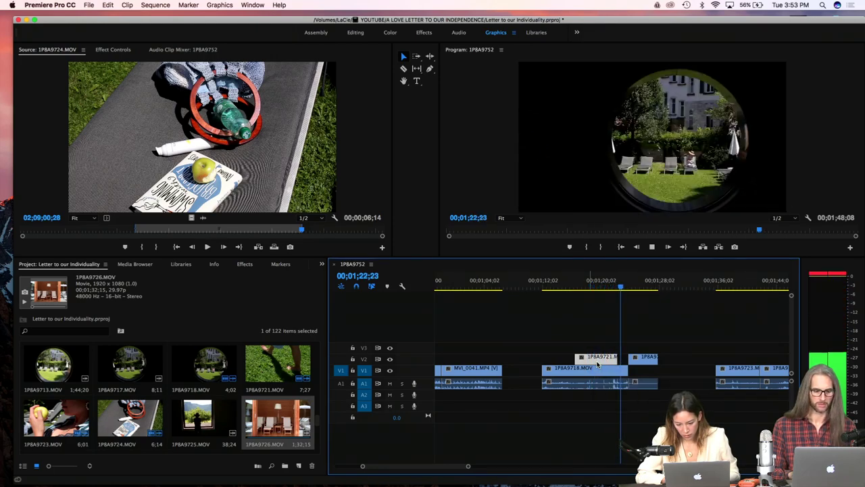
pyautogui.press('space')
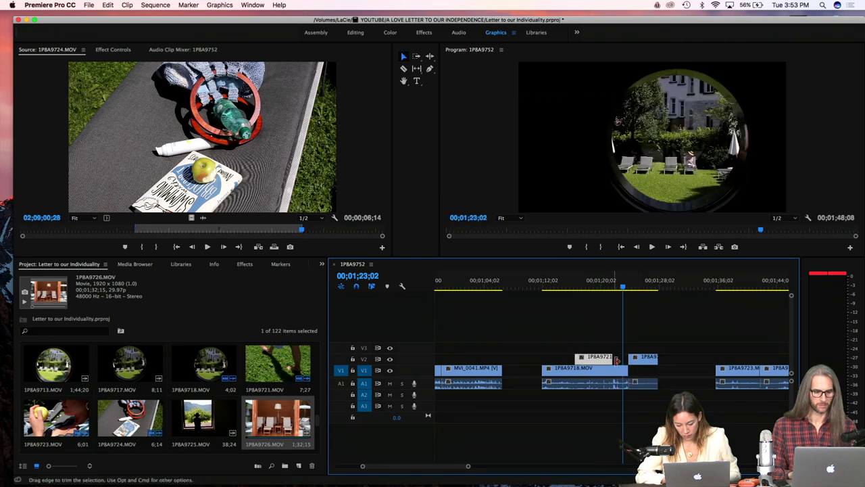
# Step: Try moving 1P8A9721.MOV later on V2 so it meets the following clip, and play the result
pyautogui.click(633, 288)
pyautogui.moveTo(634, 288)
pyautogui.mouseDown()
pyautogui.moveTo(647, 287)
pyautogui.moveTo(605, 295)
pyautogui.moveTo(642, 296)
pyautogui.moveTo(624, 298)
pyautogui.moveTo(632, 288)
pyautogui.mouseUp()
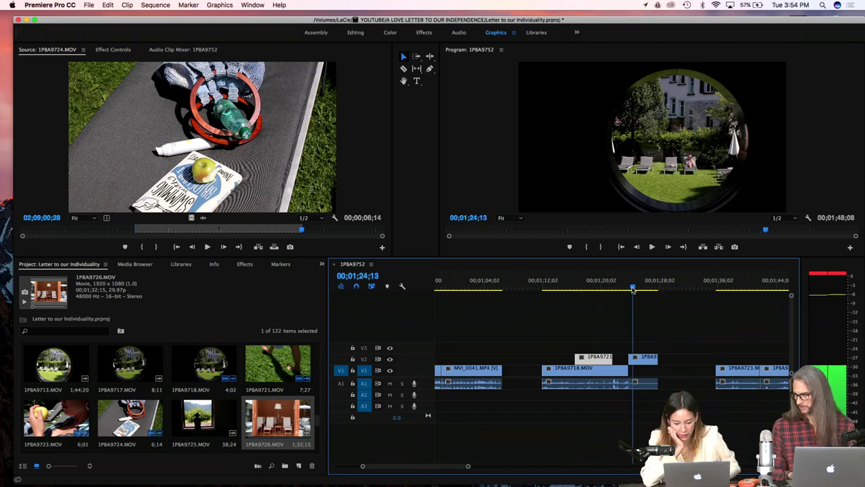
pyautogui.moveTo(604, 362); pyautogui.dragTo(619, 362)
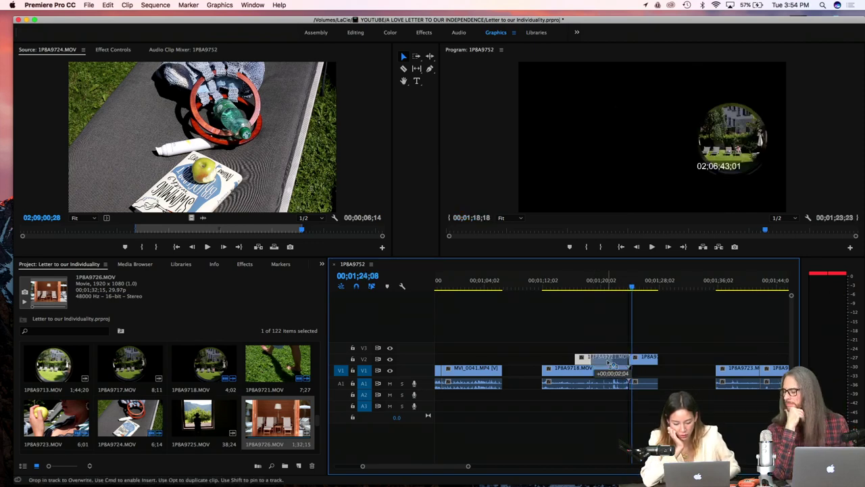
pyautogui.click(578, 288)
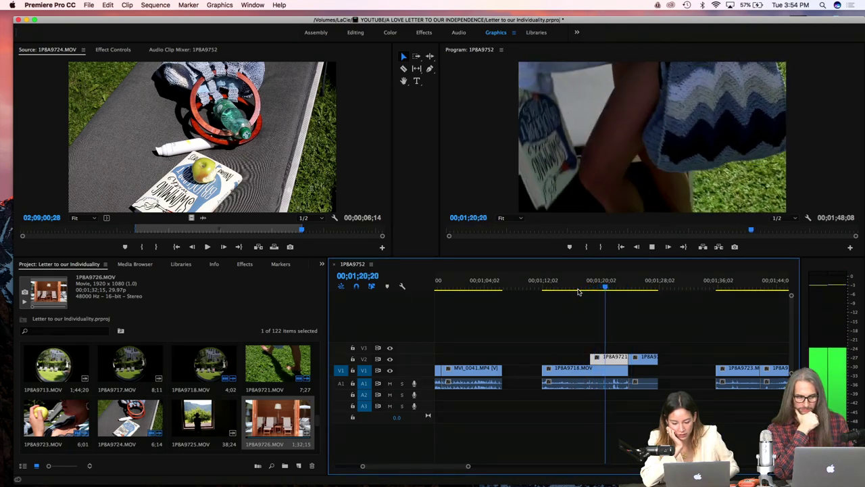
pyautogui.press('space')
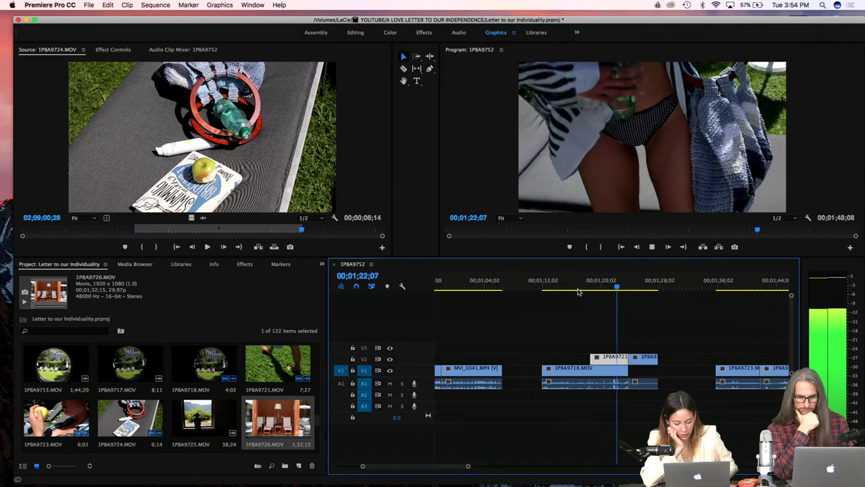
pyautogui.moveTo(605, 356); pyautogui.dragTo(647, 390)
# Step: Unlink the short 1P8A9718.MOV clip on V2 that follows 1P8A9721.MOV, and delete its audio from A1
pyautogui.rightClick(646, 386)
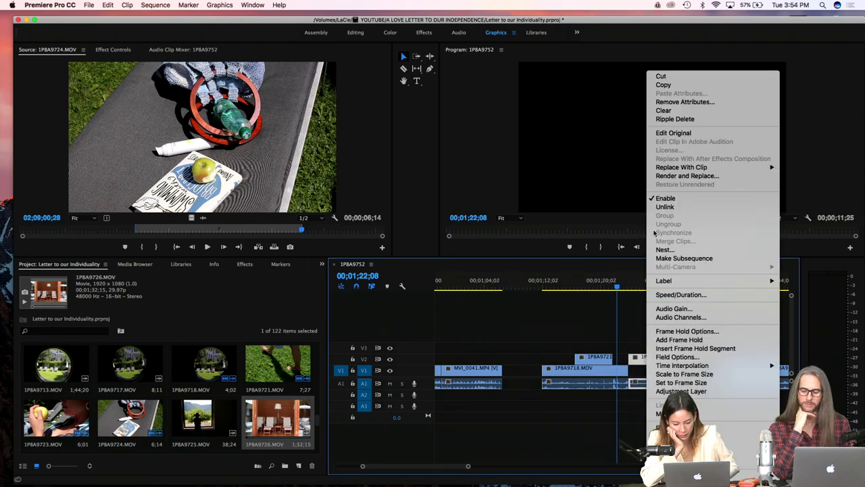
pyautogui.click(665, 207)
pyautogui.click(646, 385)
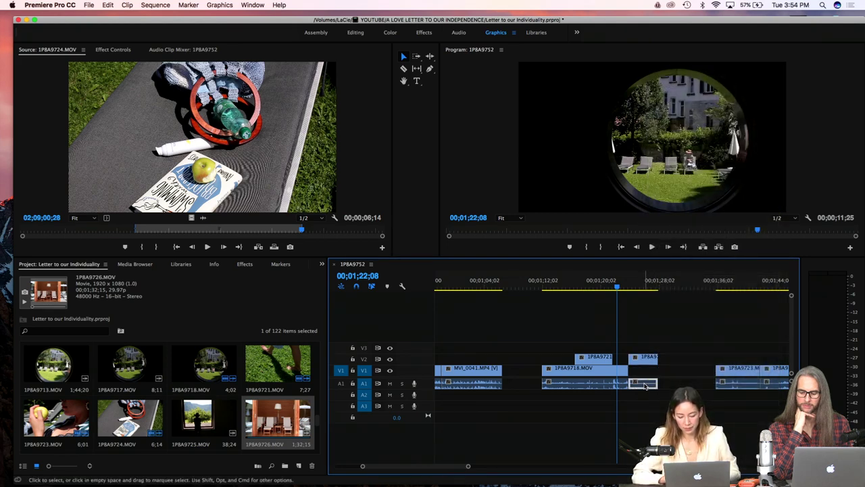
# Step: Move the short 1P8A9718.MOV clip on V2 directly against 1P8A9721.MOV, and place 1P8A9723.MOV on V1 right after it
pyautogui.moveTo(642, 363); pyautogui.dragTo(627, 364)
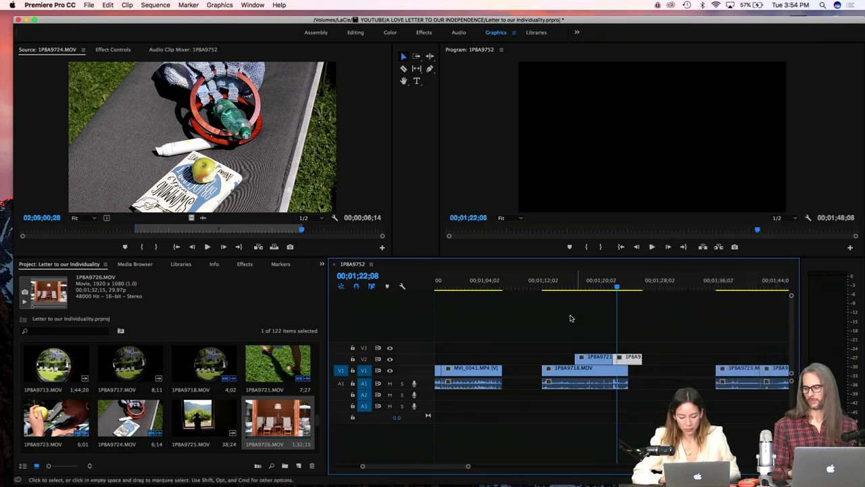
pyautogui.press('space')
pyautogui.click(564, 285)
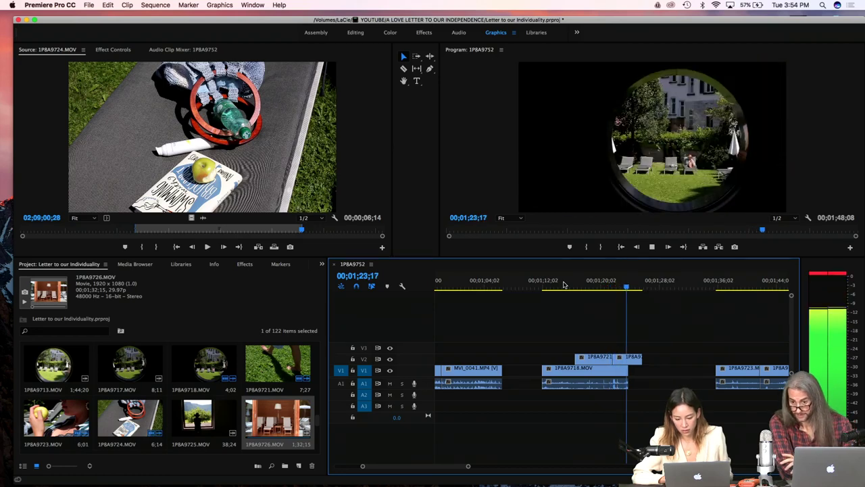
pyautogui.press('space')
pyautogui.moveTo(729, 374); pyautogui.dragTo(656, 374)
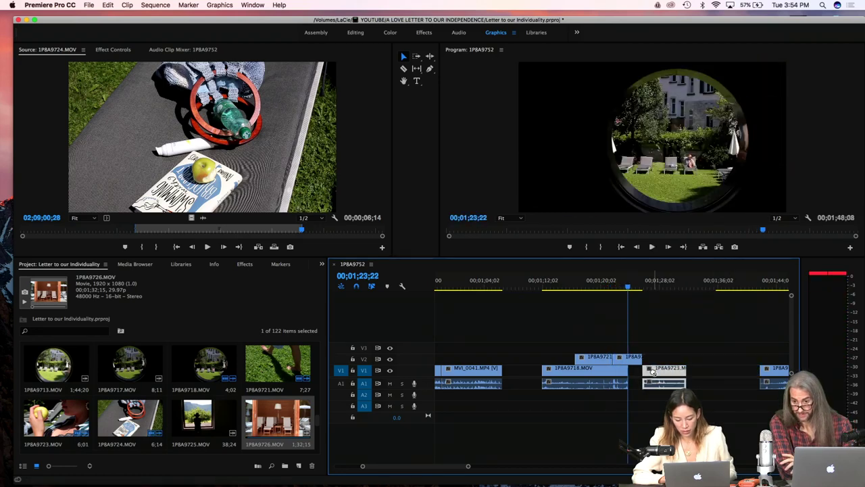
pyautogui.moveTo(630, 290)
pyautogui.mouseDown()
pyautogui.moveTo(650, 289)
pyautogui.moveTo(614, 292)
pyautogui.mouseUp()
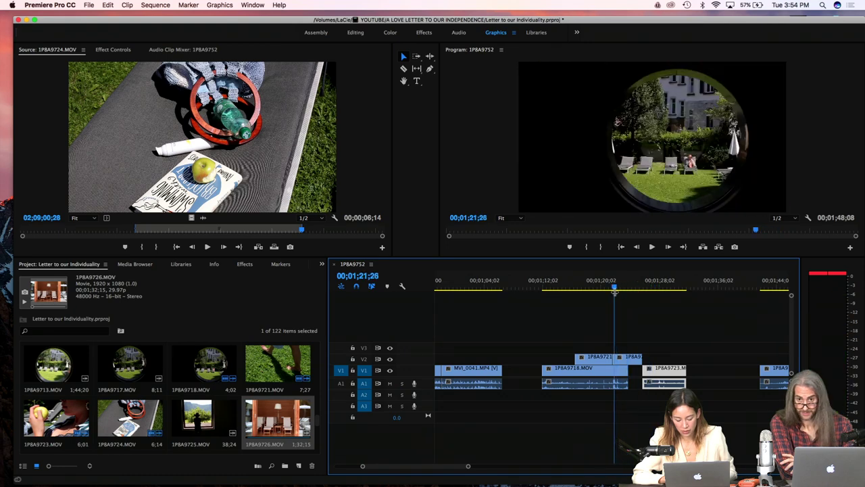
# Step: Unlink 1P8A9723.MOV, close the audio gap before it on A1 with its sound starting slightly ahead of the picture, and play the transition
pyautogui.rightClick(655, 376)
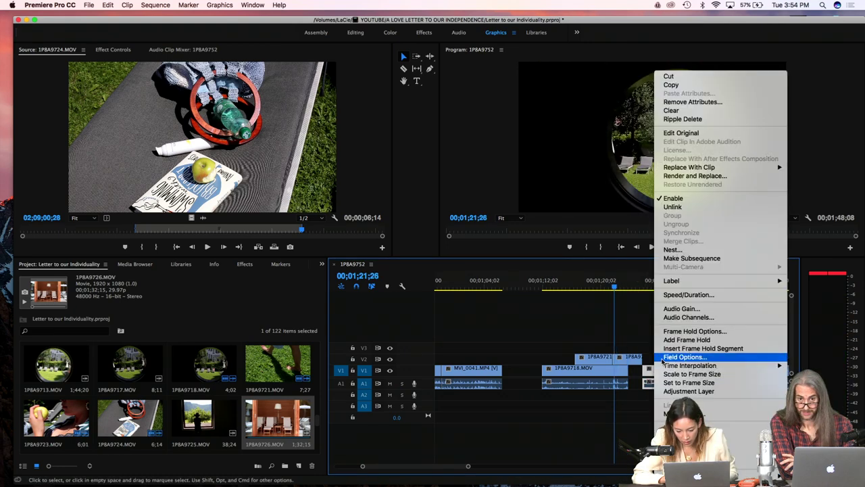
pyautogui.click(678, 206)
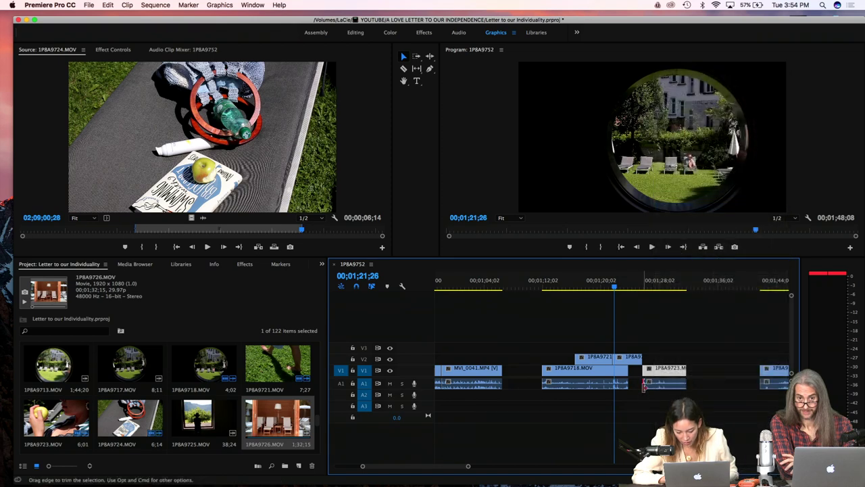
pyautogui.moveTo(643, 383)
pyautogui.mouseDown()
pyautogui.moveTo(631, 384)
pyautogui.moveTo(643, 383)
pyautogui.mouseUp()
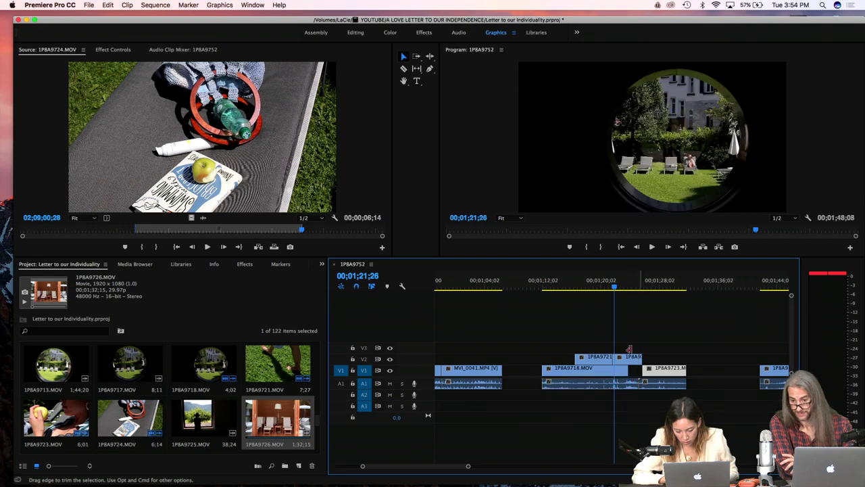
pyautogui.click(595, 288)
pyautogui.press('space')
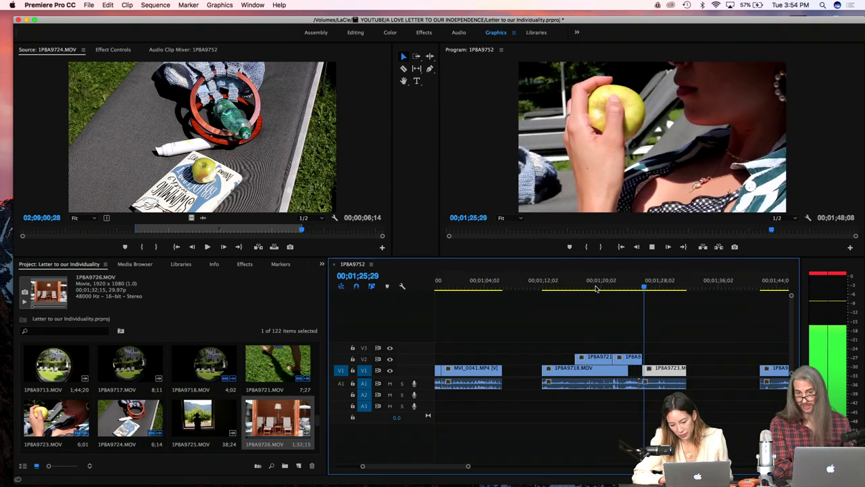
# Step: Try to slip the picture of 1P8A9723.MOV on V1 to a different moment of the apple bite, and play the transition into it
pyautogui.press('space')
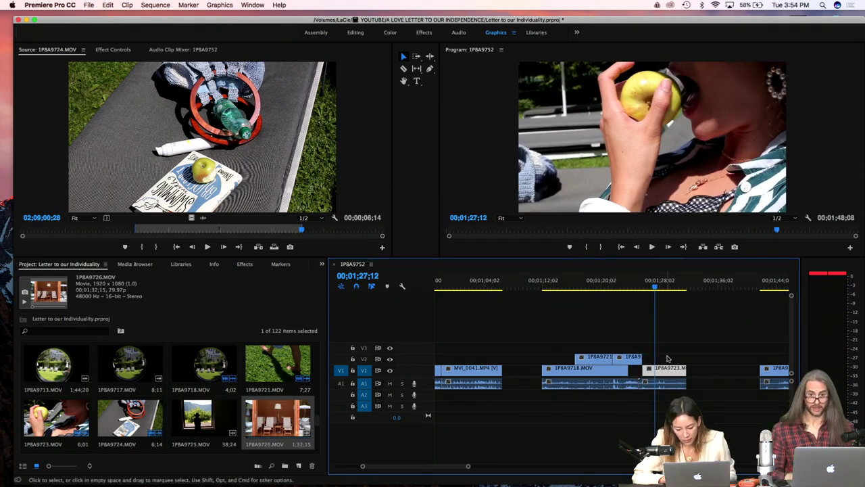
pyautogui.press('y')
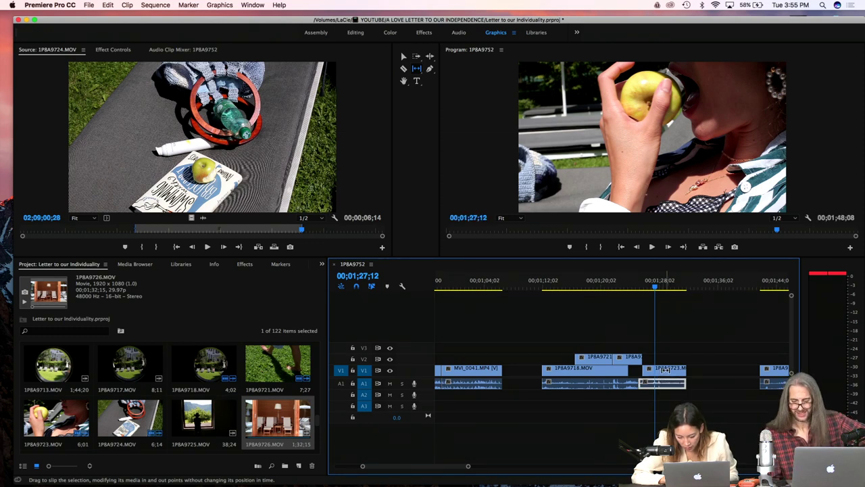
pyautogui.moveTo(666, 368); pyautogui.dragTo(661, 369)
pyautogui.click(626, 285)
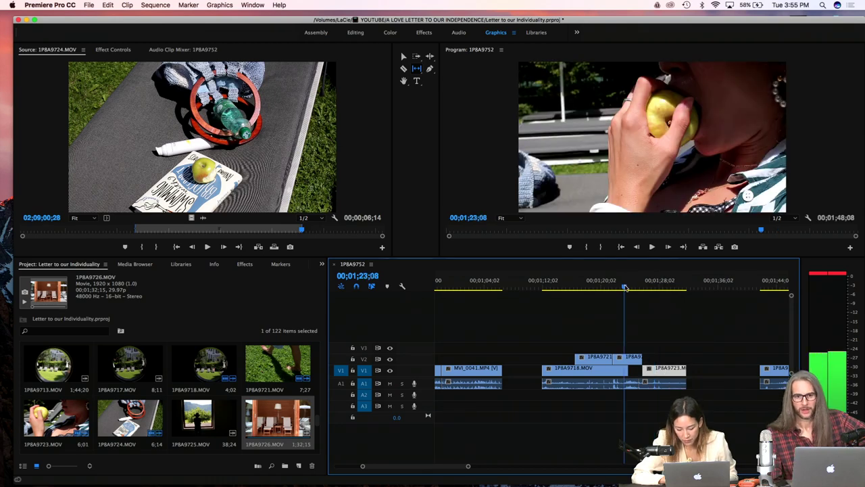
pyautogui.press('XF86AudioRaiseVolume')
pyautogui.press('space')
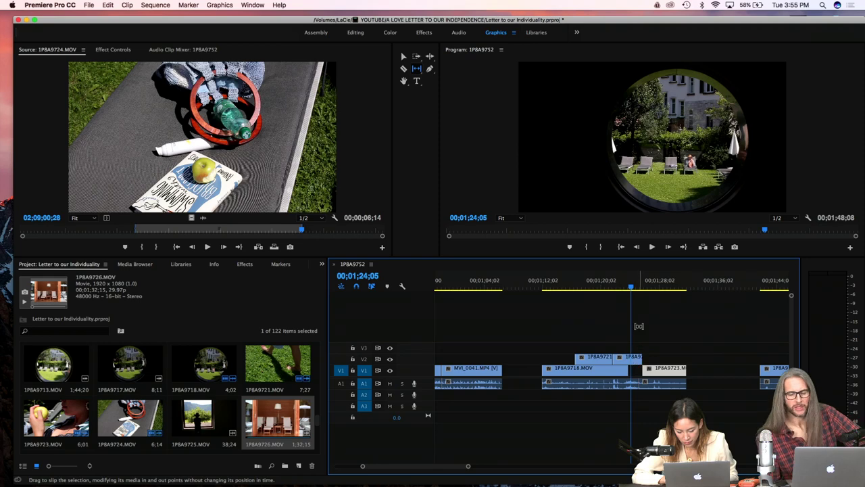
pyautogui.click(638, 288)
pyautogui.press('space')
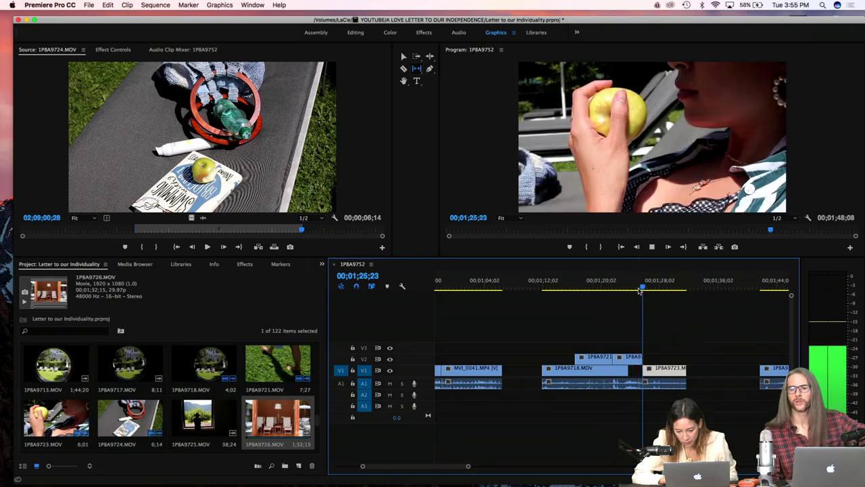
pyautogui.press('space')
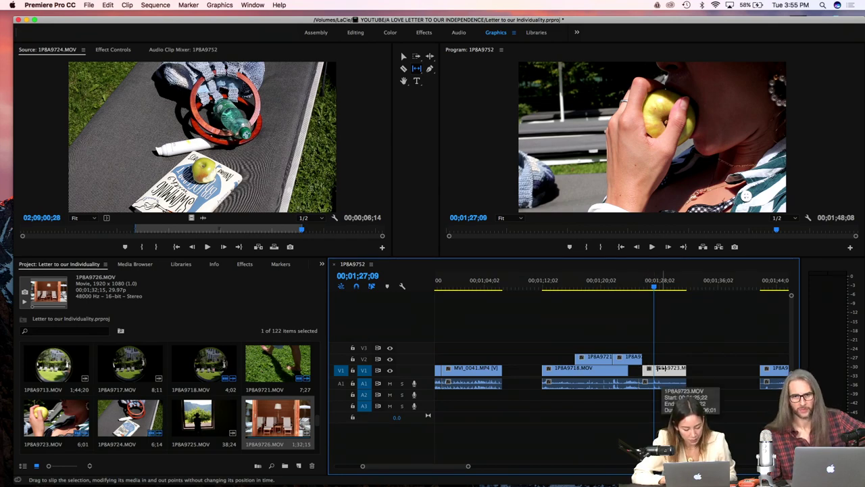
pyautogui.press('a')
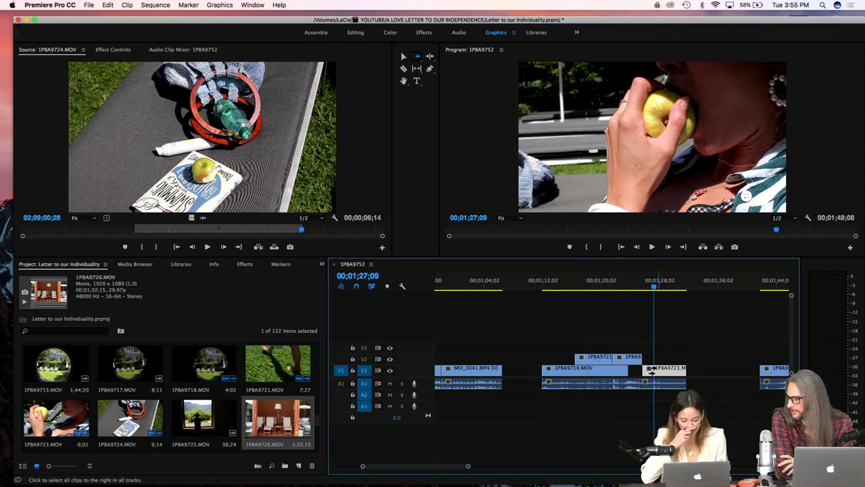
pyautogui.press('y')
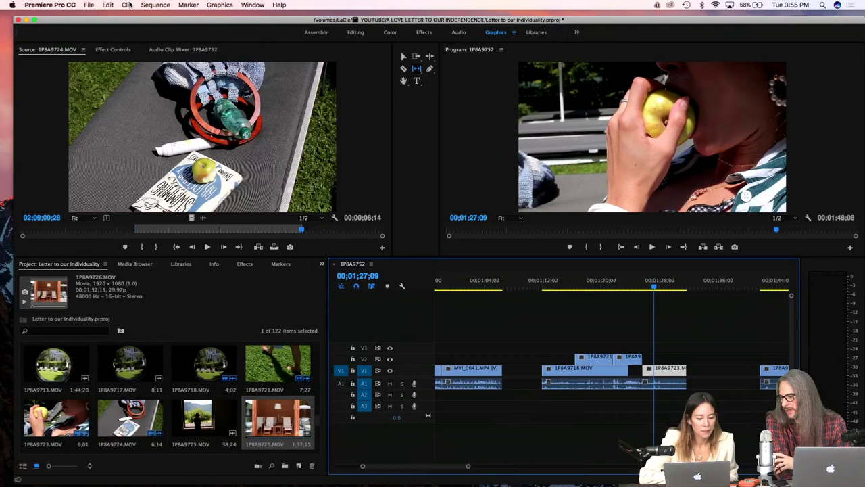
pyautogui.click(127, 4)
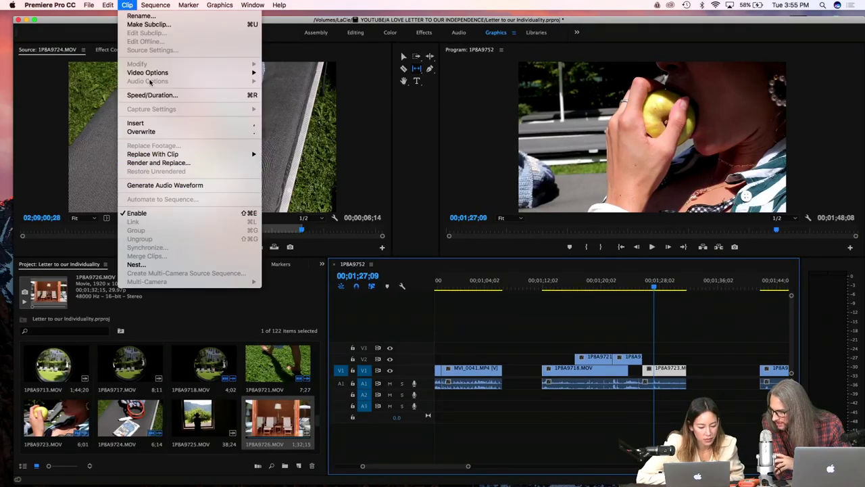
pyautogui.moveTo(153, 73)
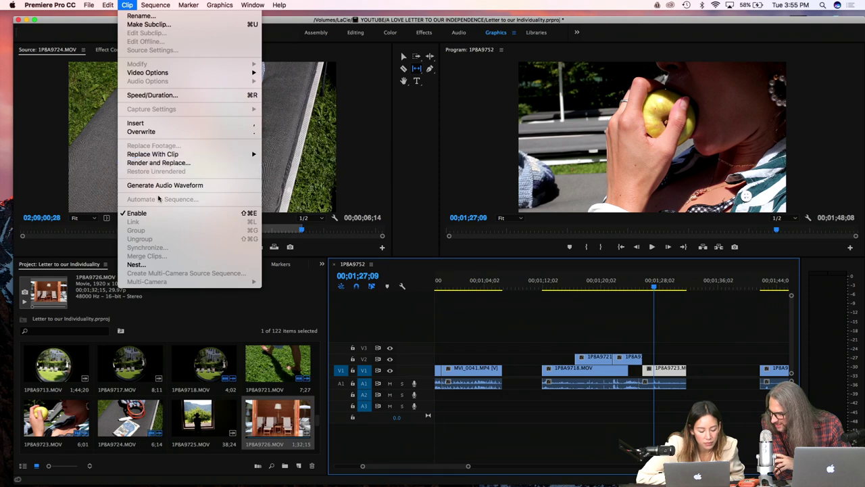
pyautogui.moveTo(154, 6)
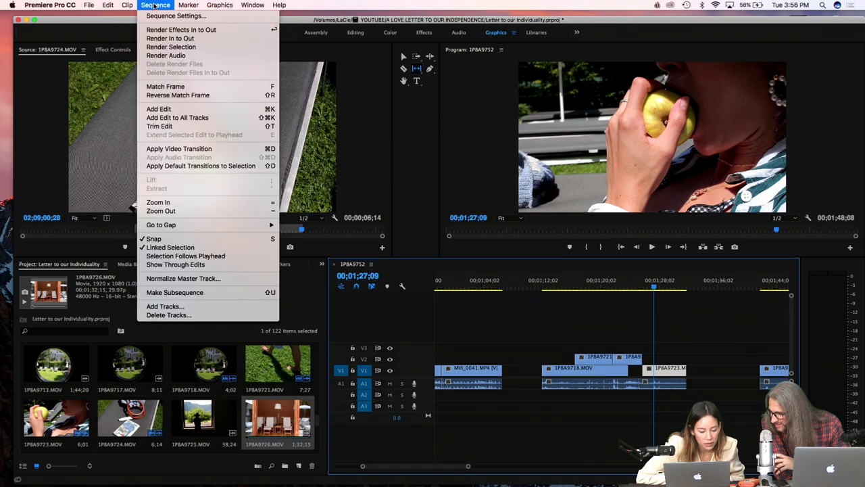
pyautogui.click(154, 6)
pyautogui.click(220, 4)
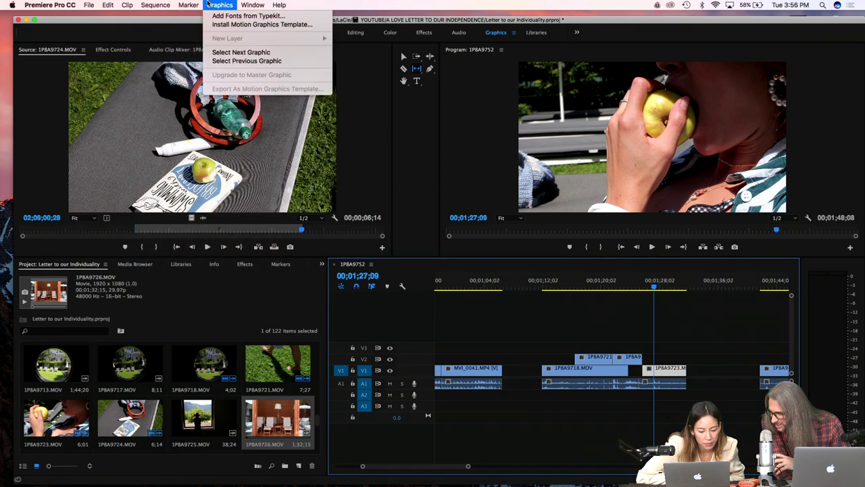
pyautogui.moveTo(183, 4)
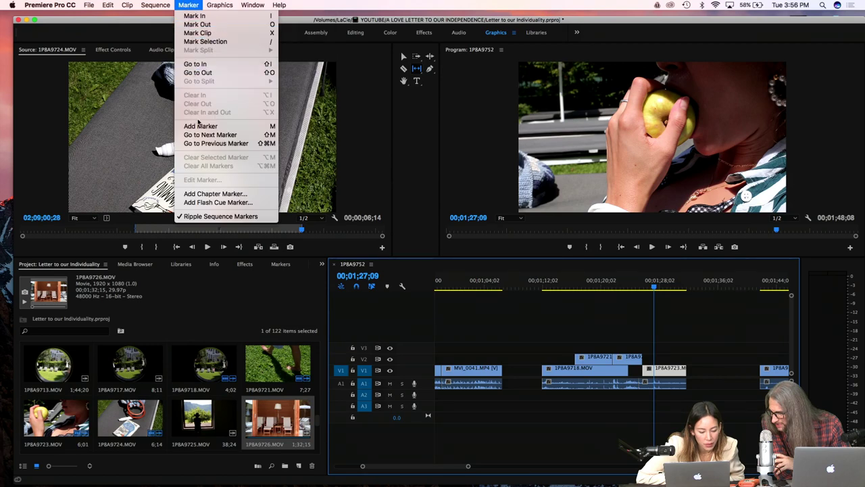
pyautogui.moveTo(121, 4)
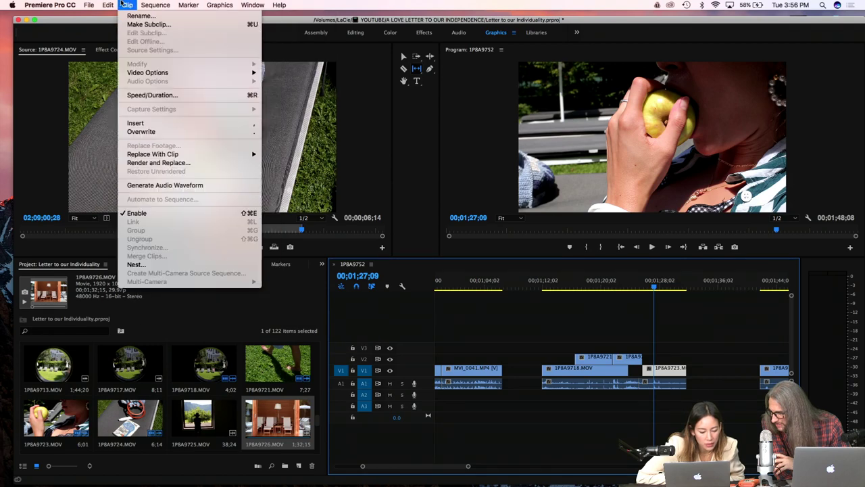
pyautogui.click(157, 6)
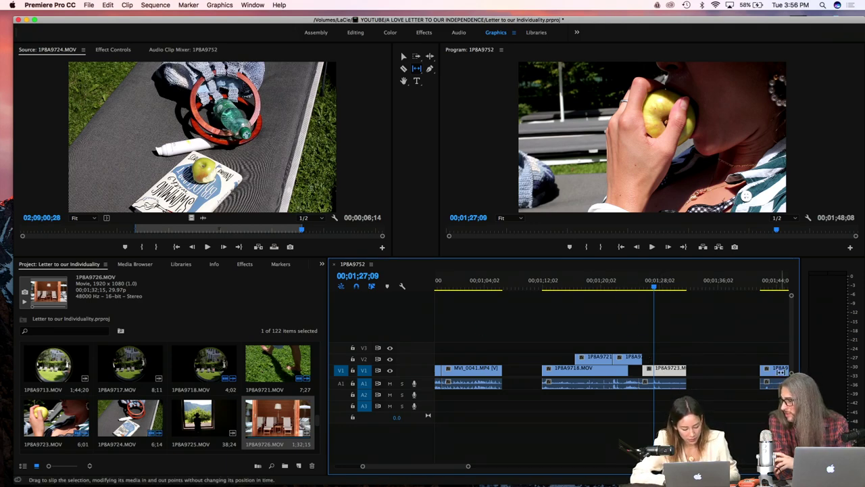
# Step: Move 1P8A9724.MOV on V1 directly against the end of 1P8A9723.MOV, and play the cut into the apple shot
pyautogui.press('v')
pyautogui.moveTo(781, 374); pyautogui.dragTo(710, 373)
pyautogui.click(630, 289)
pyautogui.press('space')
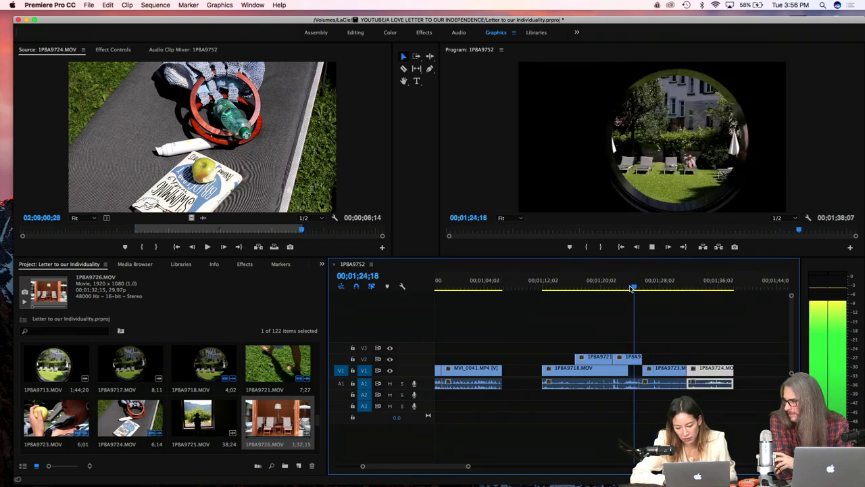
pyautogui.press('space')
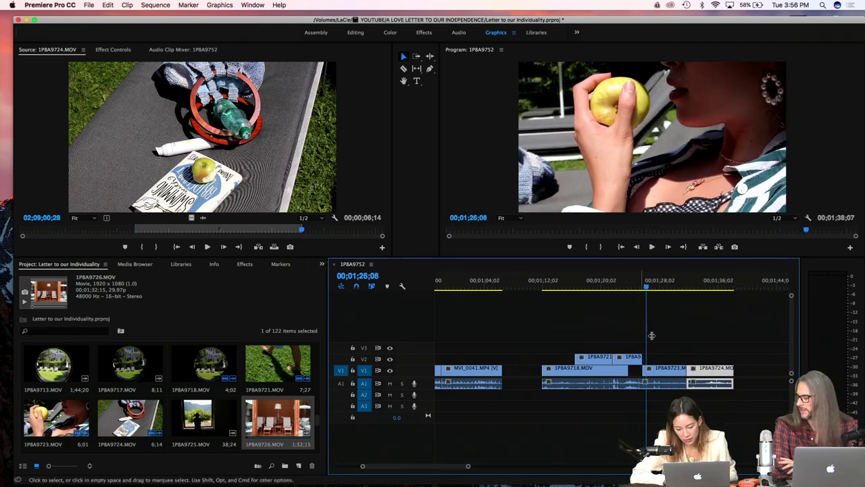
# Step: Trim a little over one second off the start of 1P8A9723.MOV, move it back to close the gap, and play the transition
pyautogui.moveTo(648, 370); pyautogui.dragTo(662, 400)
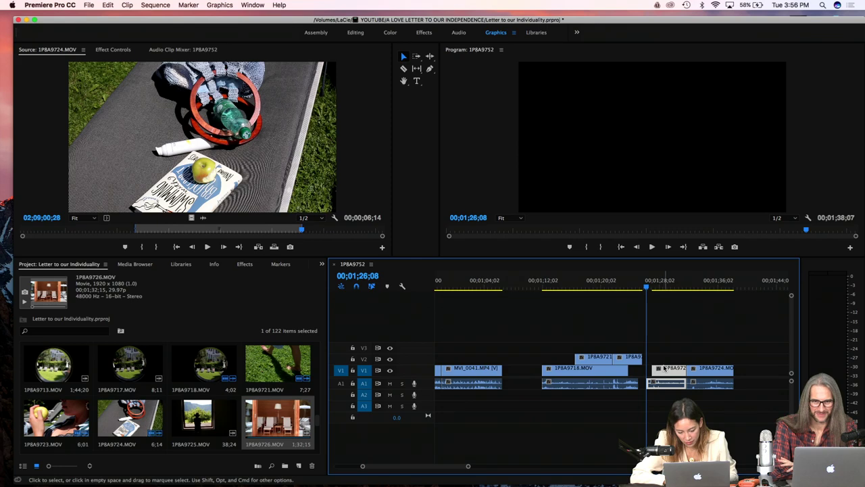
pyautogui.moveTo(665, 368); pyautogui.dragTo(658, 368)
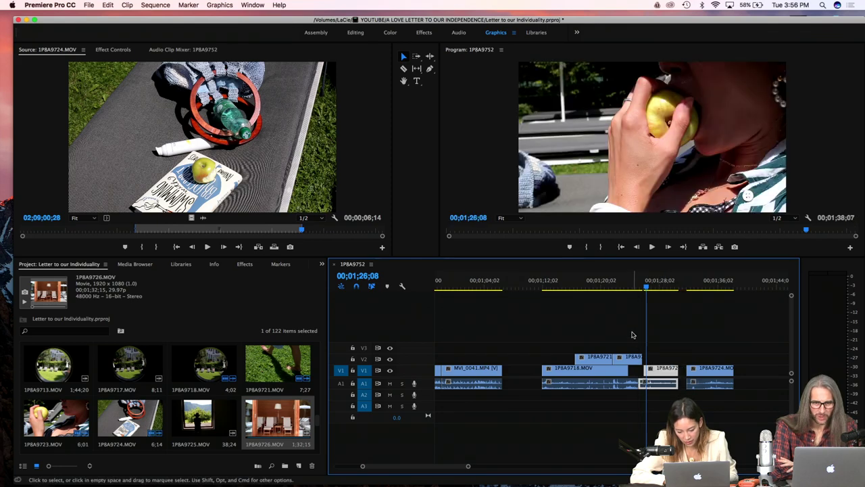
pyautogui.click(630, 289)
pyautogui.press('space')
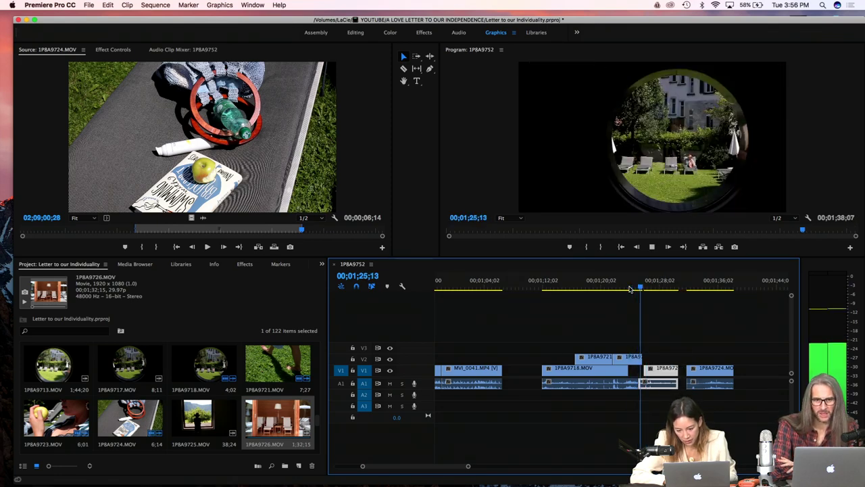
pyautogui.press('space')
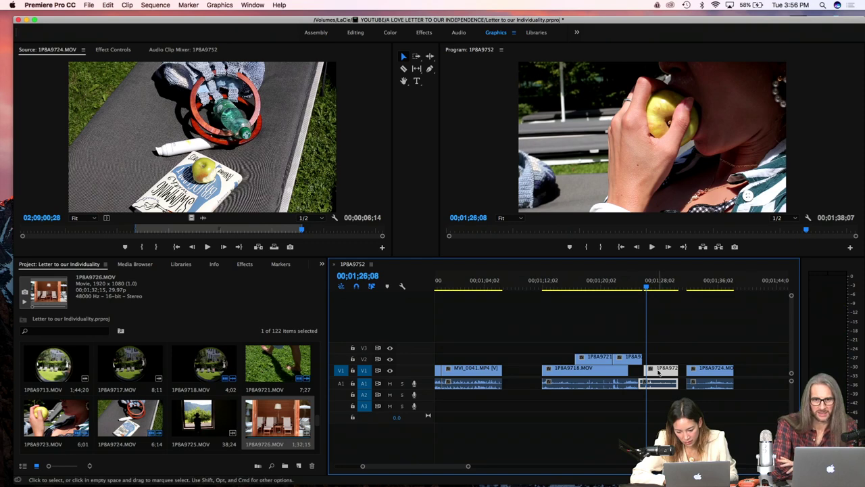
# Step: Nudge 1P8A9723.MOV slightly earlier on V1 so it meets the end of the short V2 clip, and play the cut
pyautogui.moveTo(659, 372); pyautogui.dragTo(656, 372)
pyautogui.click(631, 288)
pyautogui.press('space')
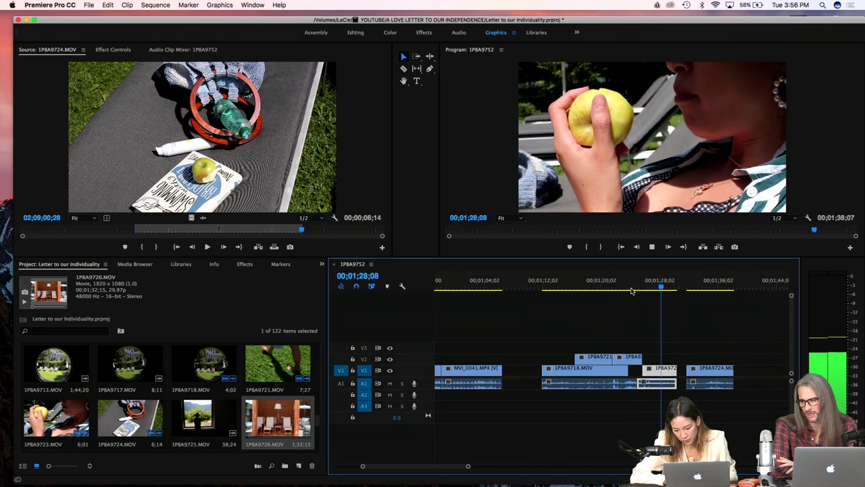
pyautogui.press('space')
# Step: Move 1P8A9724.MOV up to V2 with its audio on A2, overlapping the end of 1P8A9723.MOV, and play the overlap
pyautogui.moveTo(713, 370); pyautogui.dragTo(677, 356)
pyautogui.click(651, 289)
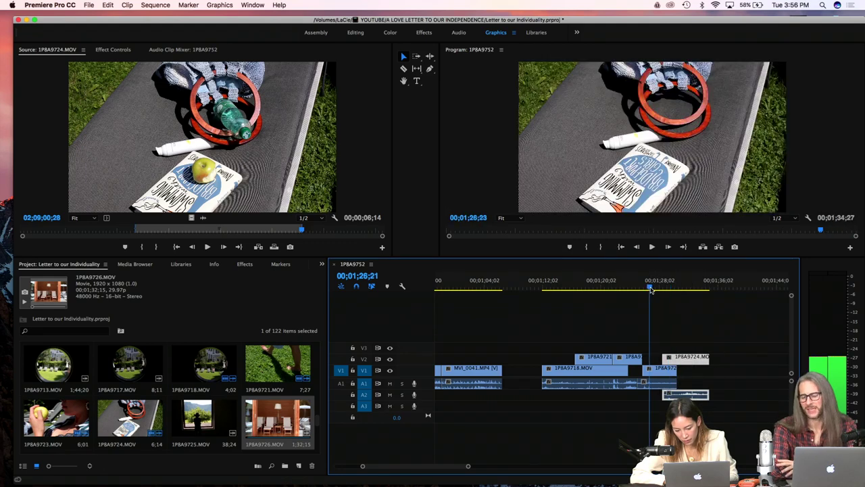
pyautogui.press('space')
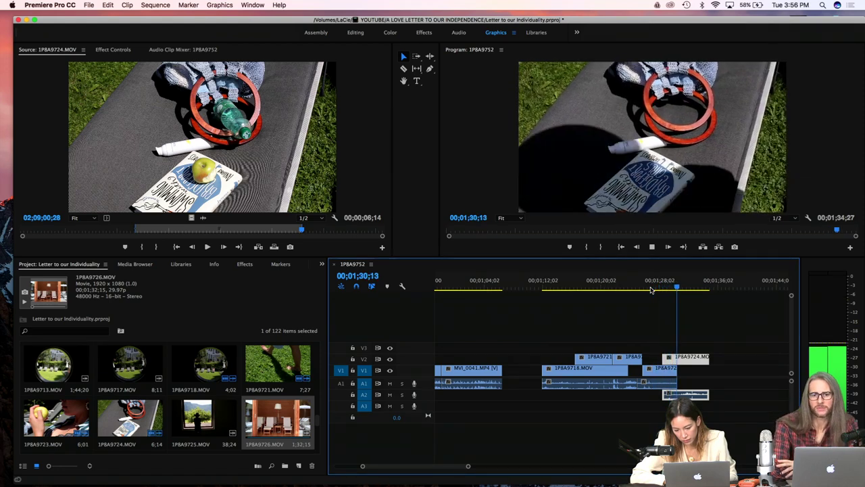
pyautogui.press('space')
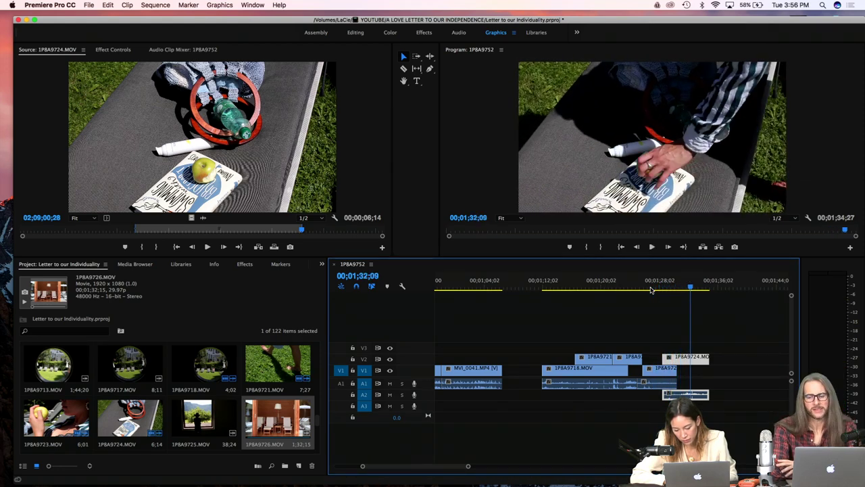
# Step: Mark a 00;00;02;01 section of 1P8A9725.MOV once the figure has left the window, and place it on V1 right after 1P8A9724.MOV
pyautogui.click(270, 424)
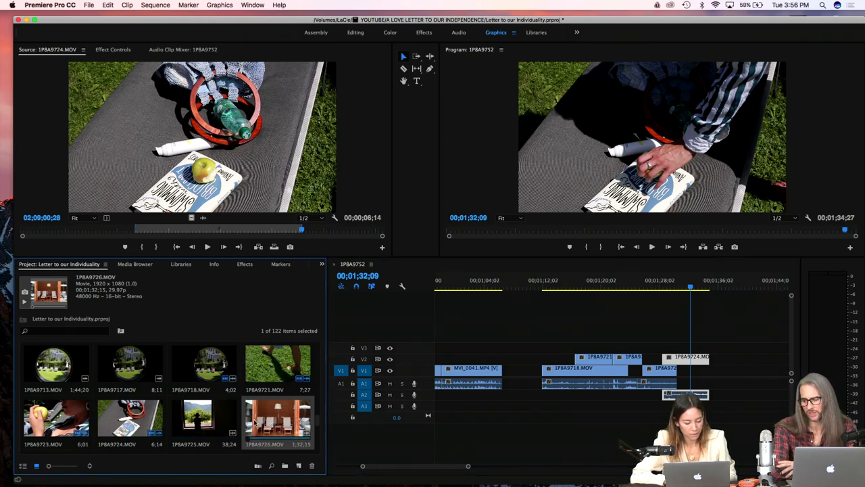
pyautogui.doubleClick(201, 424)
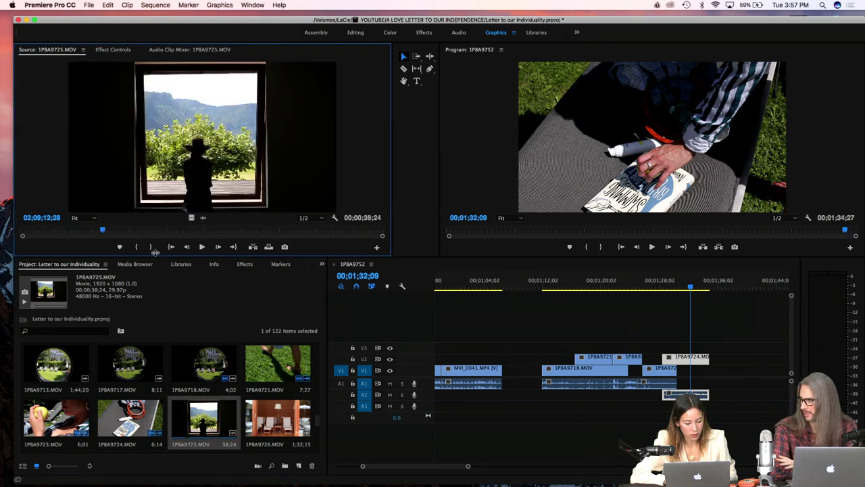
pyautogui.moveTo(137, 231); pyautogui.dragTo(138, 230)
pyautogui.press('i')
pyautogui.press('space')
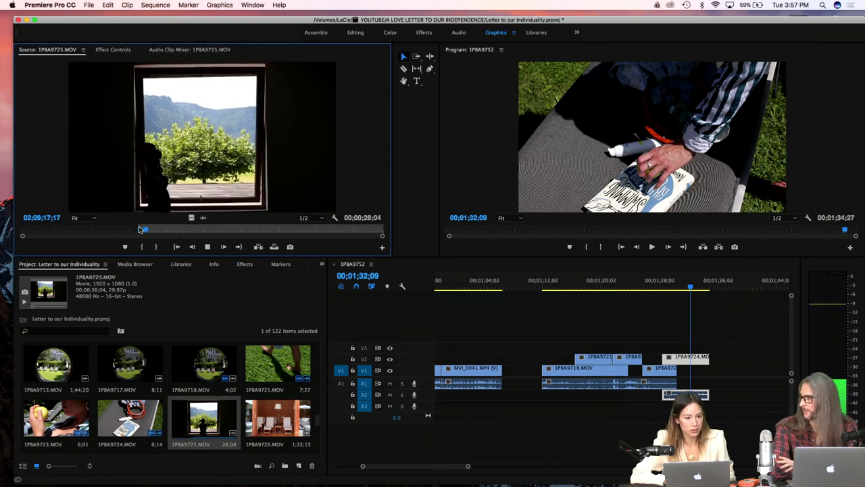
pyautogui.press('i')
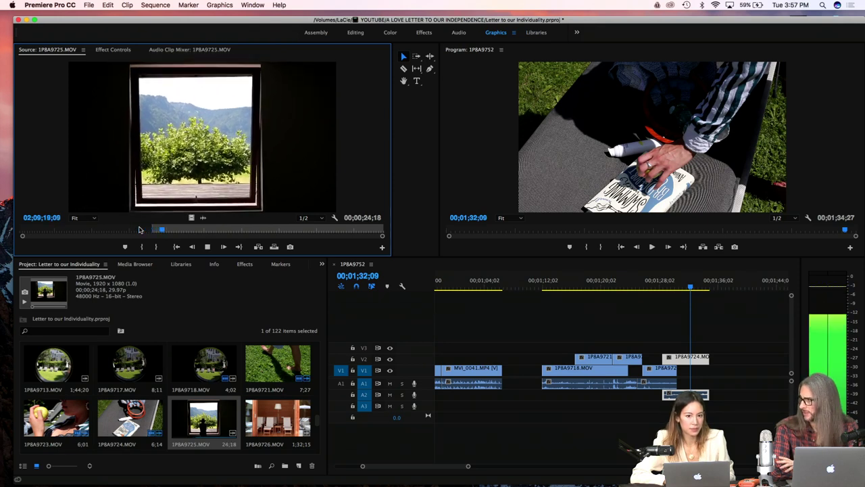
pyautogui.press('space')
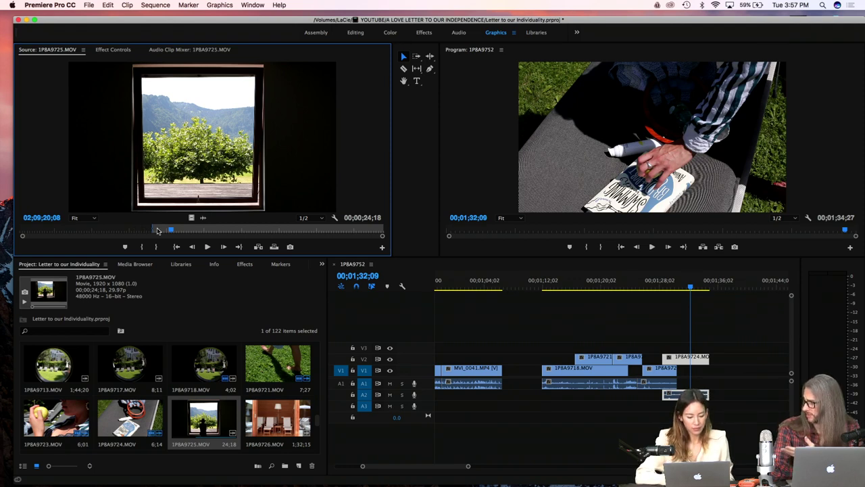
pyautogui.press('o')
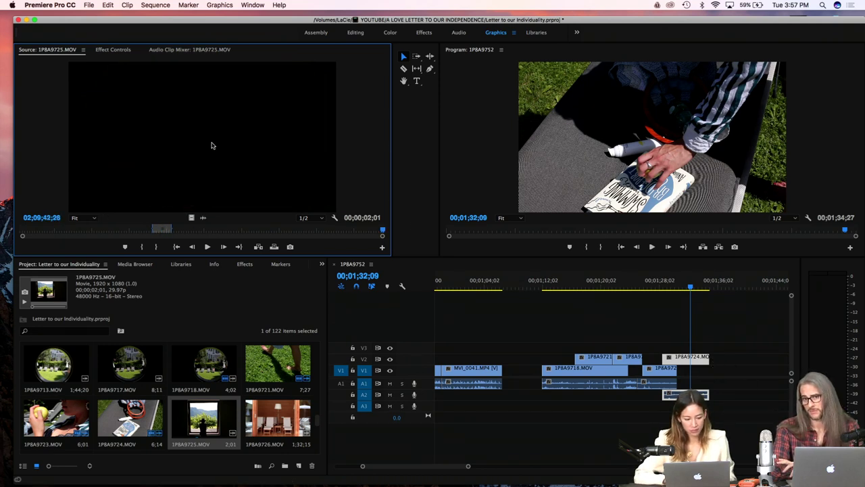
pyautogui.moveTo(211, 146); pyautogui.dragTo(717, 370)
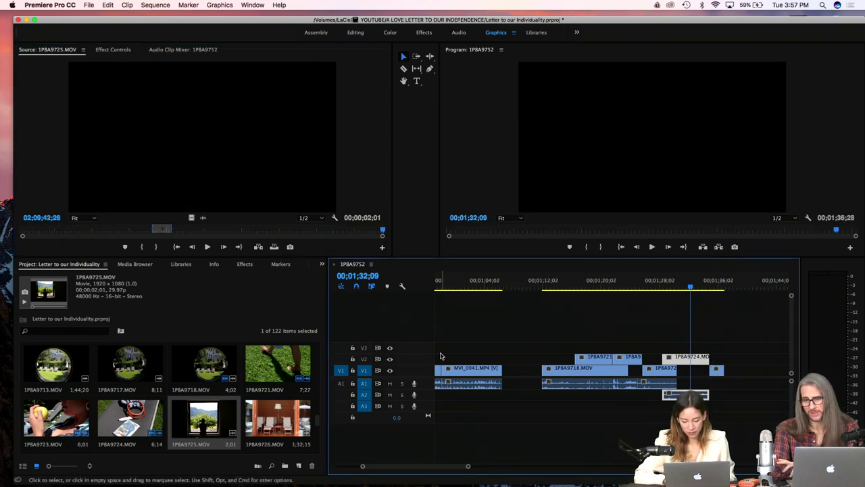
# Step: Open 1P8A9726.MOV as the source clip and skim through it from the empty lounge chairs to the two seated figures
pyautogui.doubleClick(261, 430)
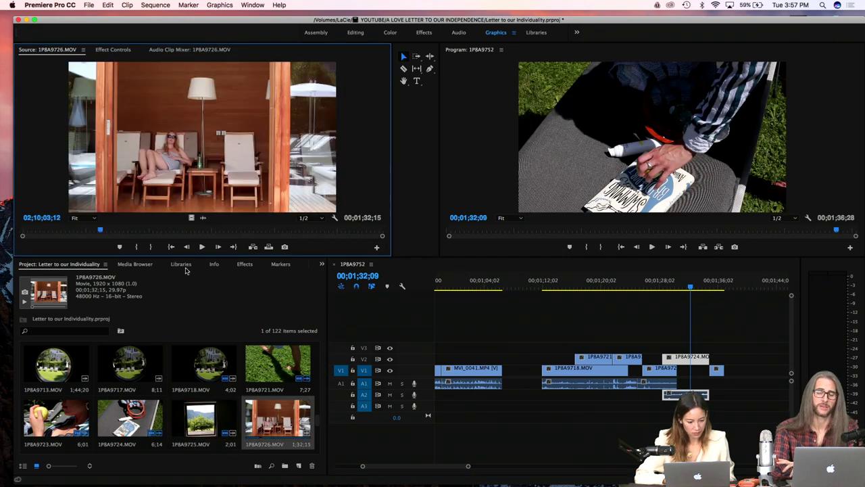
pyautogui.click(28, 232)
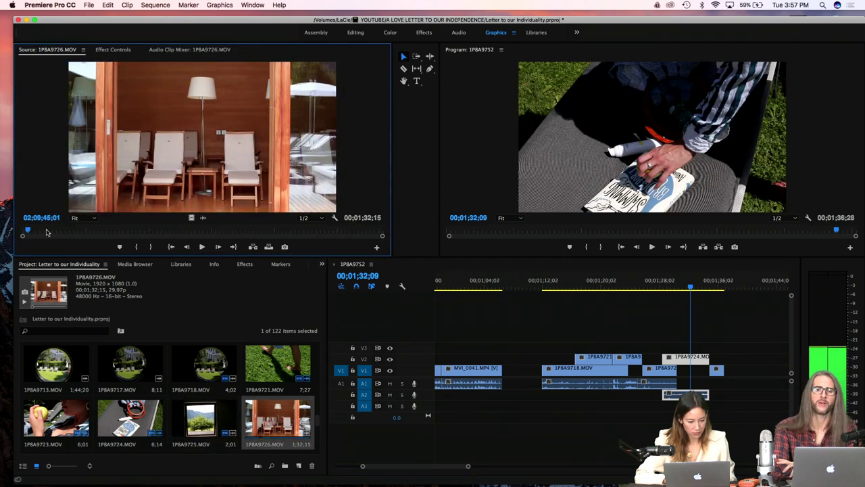
pyautogui.moveTo(180, 233); pyautogui.dragTo(328, 235)
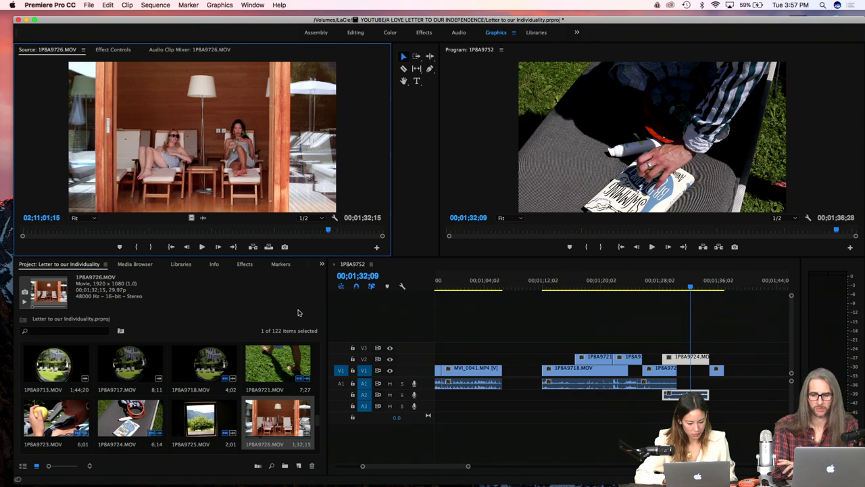
# Step: Mark a 00;00;09;19 section of 1P8A9727.MOV ending on the woman seated in the lounge chair, and place it on V1 right after 1P8A9725.MOV
pyautogui.scroll(-2, 122, 447)
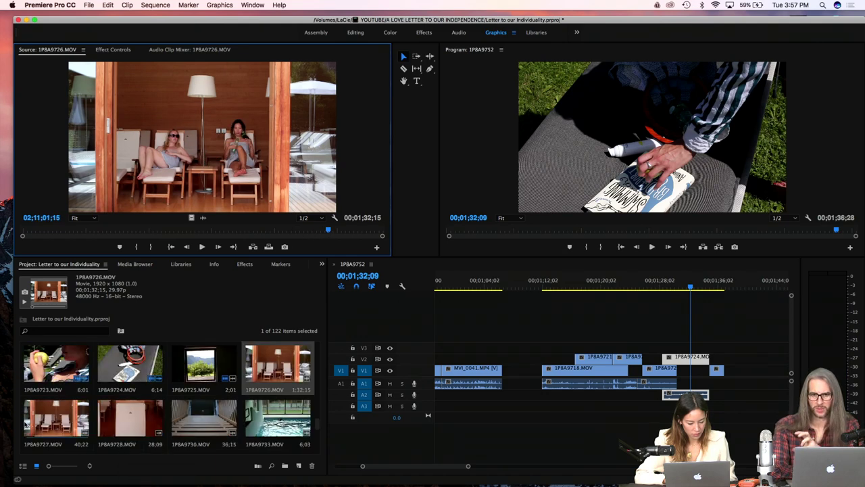
pyautogui.click(33, 424)
pyautogui.doubleClick(34, 421)
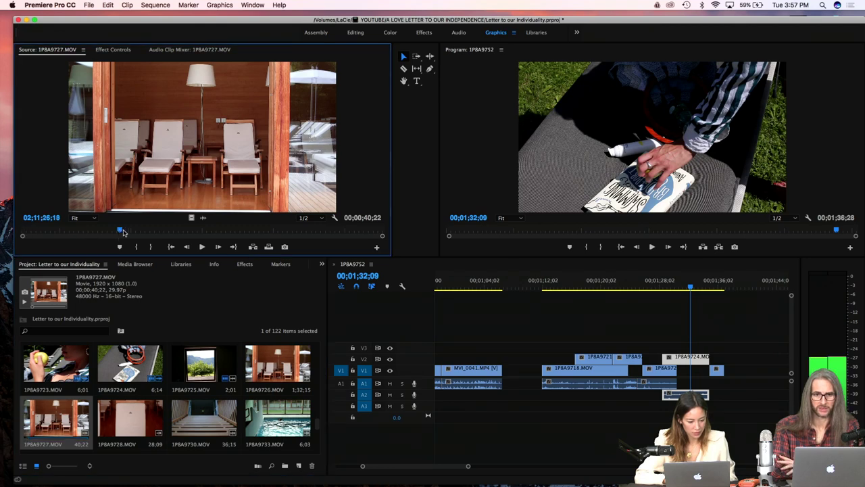
pyautogui.moveTo(122, 232); pyautogui.dragTo(37, 230)
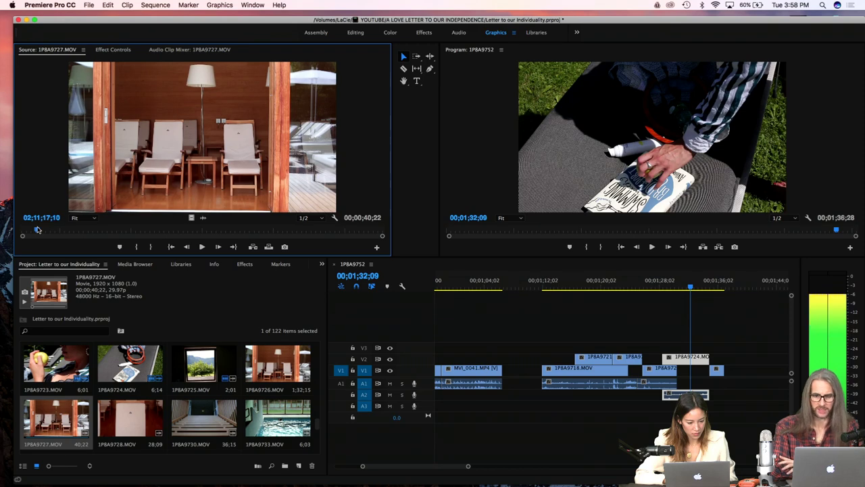
pyautogui.press('i')
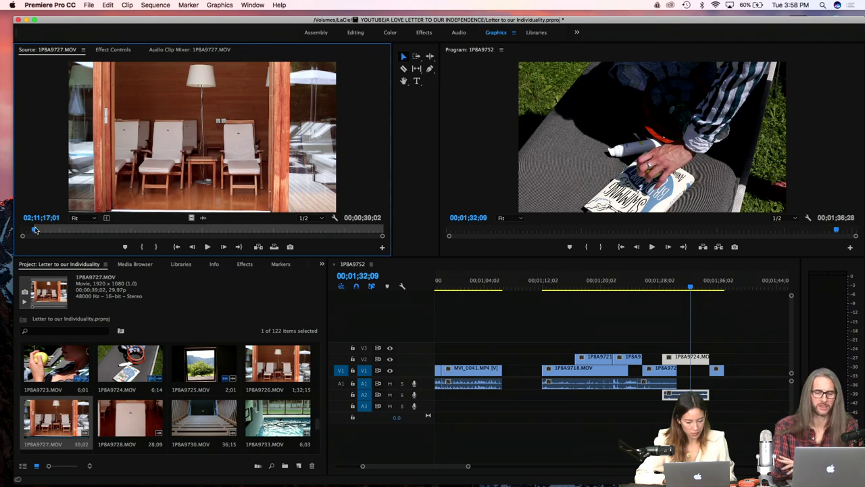
pyautogui.press('XF86AudioMute')
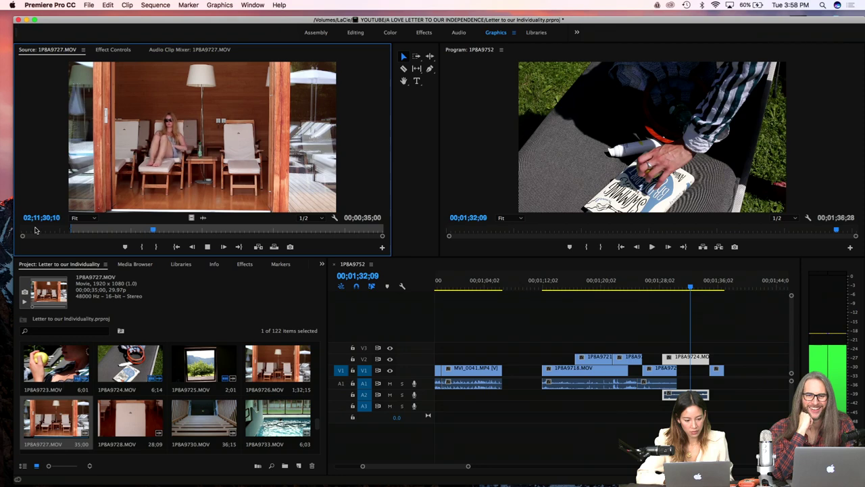
pyautogui.press('o')
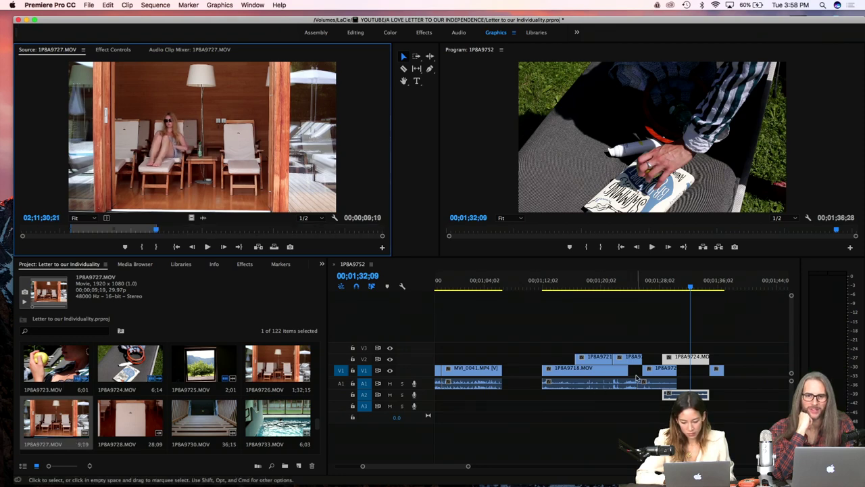
pyautogui.moveTo(689, 292); pyautogui.dragTo(724, 293)
pyautogui.press('.')
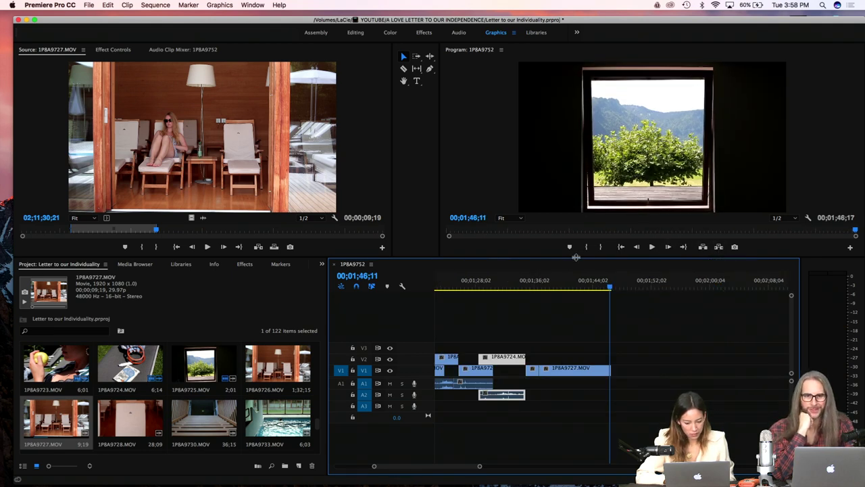
# Step: Mark a 00;00;06;06 section of 1P8A9728.MOV in which the woman sits down, and place it on V2 overlapping the end of 1P8A9727.MOV
pyautogui.doubleClick(106, 413)
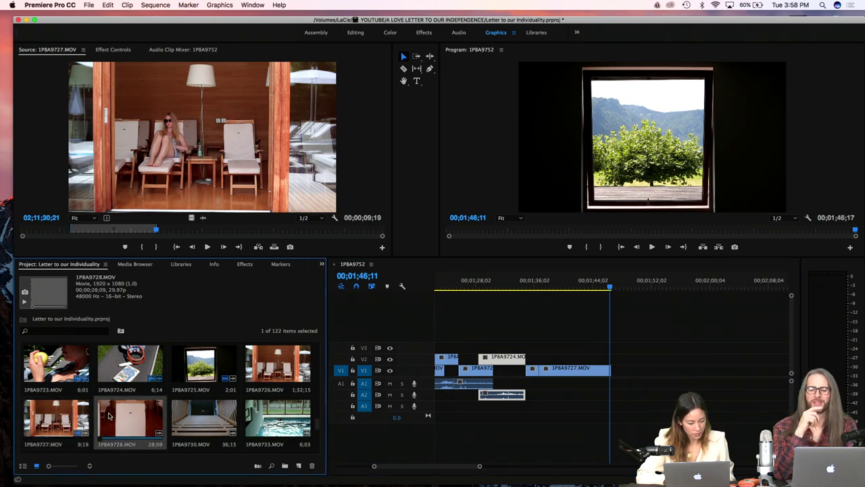
pyautogui.moveTo(83, 232); pyautogui.dragTo(49, 233)
pyautogui.press('i')
pyautogui.press('space')
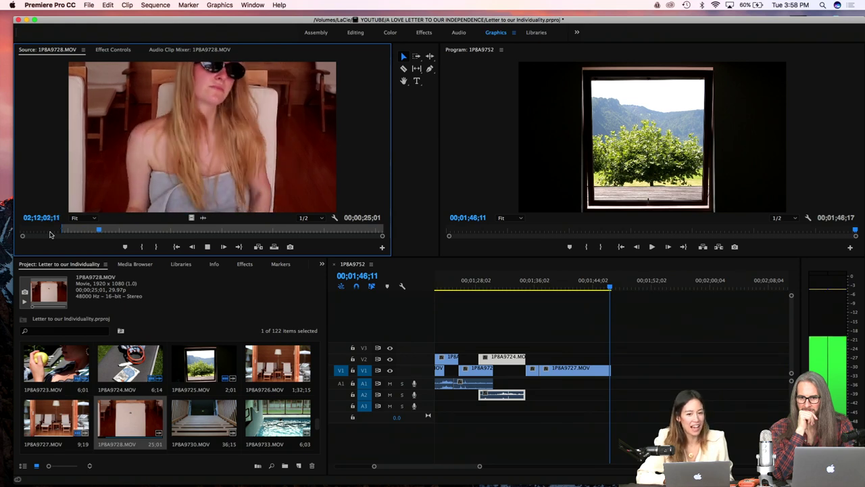
pyautogui.press('space')
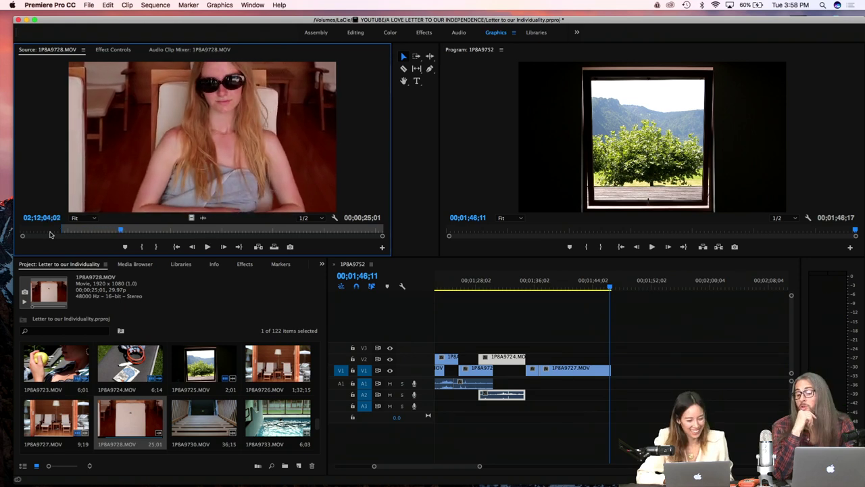
pyautogui.press('space')
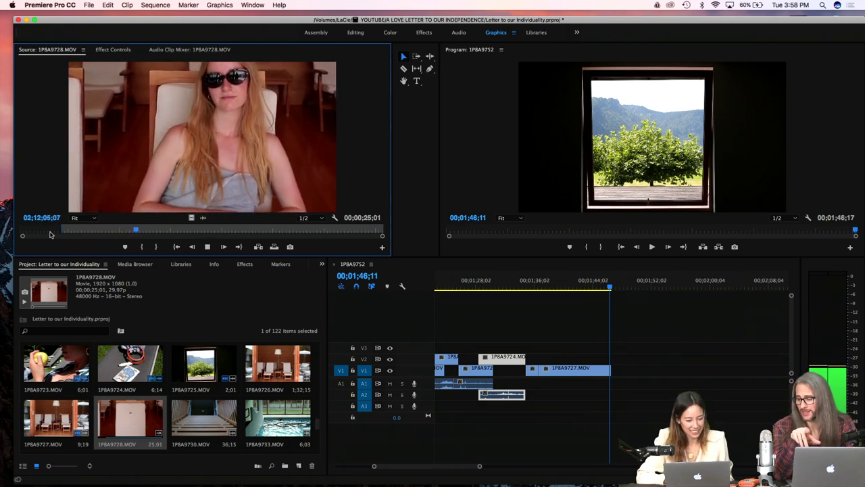
pyautogui.press('space')
pyautogui.press('o')
pyautogui.moveTo(158, 141); pyautogui.dragTo(592, 357)
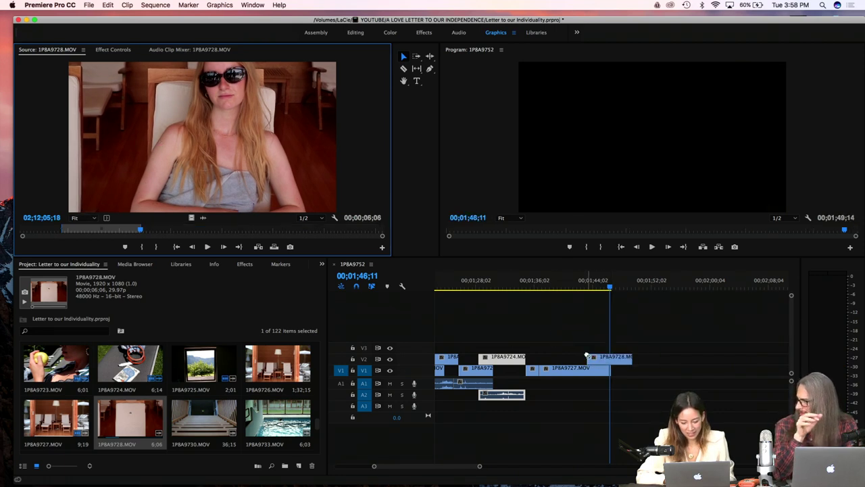
# Step: Play the sequence from the start of 1P8A9718.MOV with the sound turned up
pyautogui.click(522, 287)
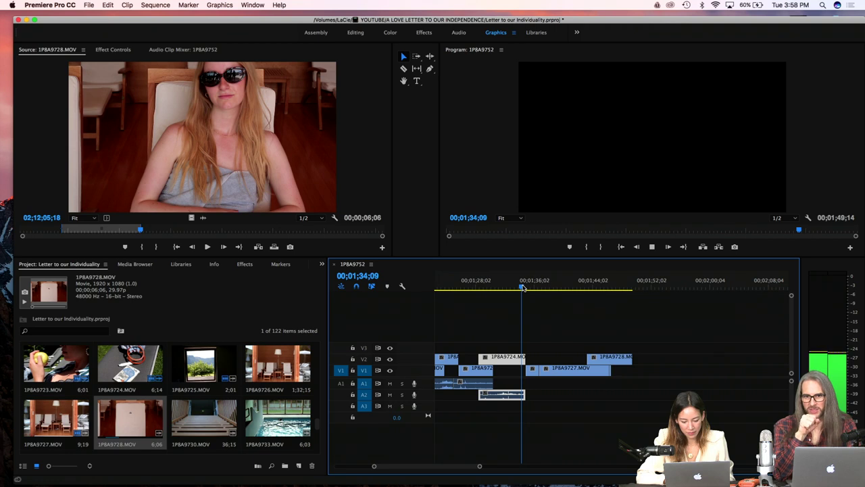
pyautogui.scroll(5, 522, 287)
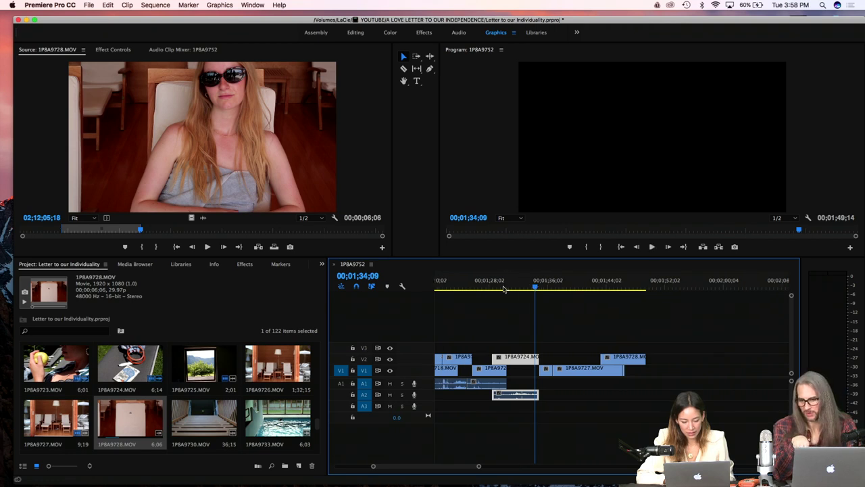
pyautogui.click(471, 287)
pyautogui.press('space')
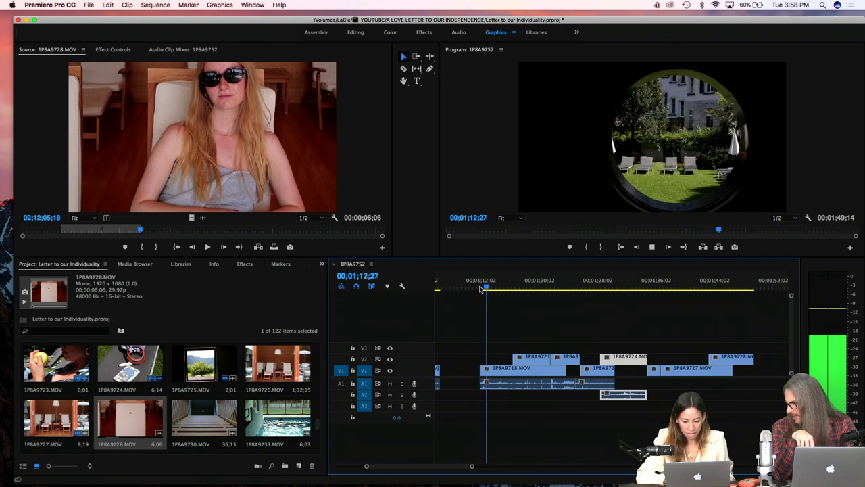
pyautogui.press('XF86AudioRaiseVolume')
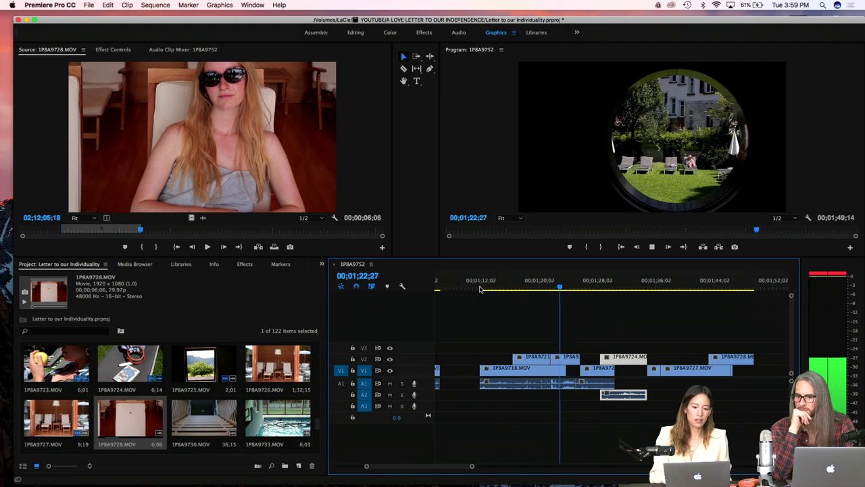
pyautogui.press('space')
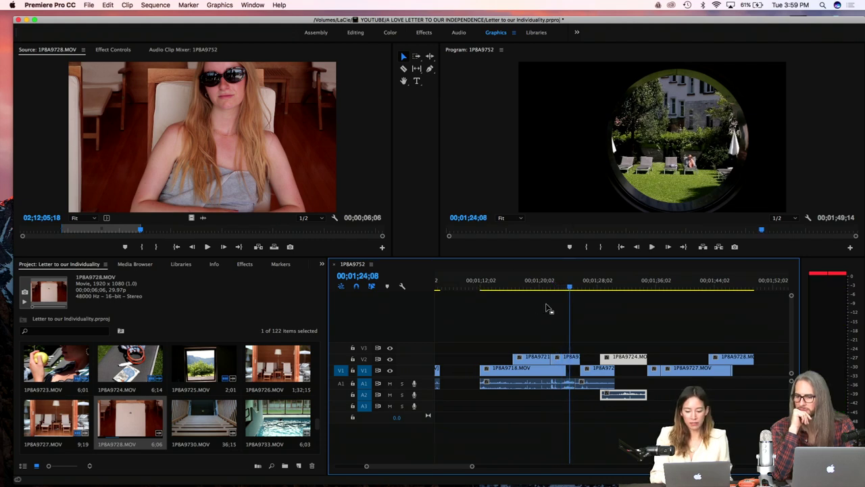
# Step: Review the sequence from just before 1P8A9718.MOV into 1P8A9728.MOV in a maximized program monitor, then restore the workspace
pyautogui.click(479, 288)
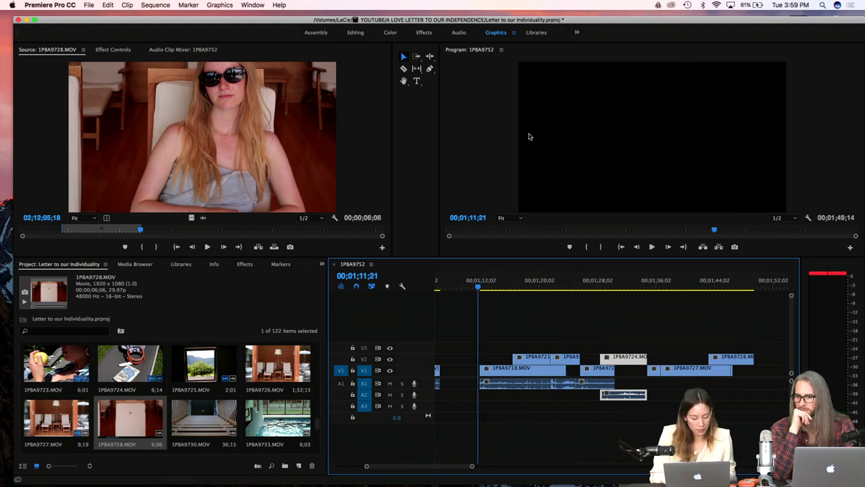
pyautogui.press('`')
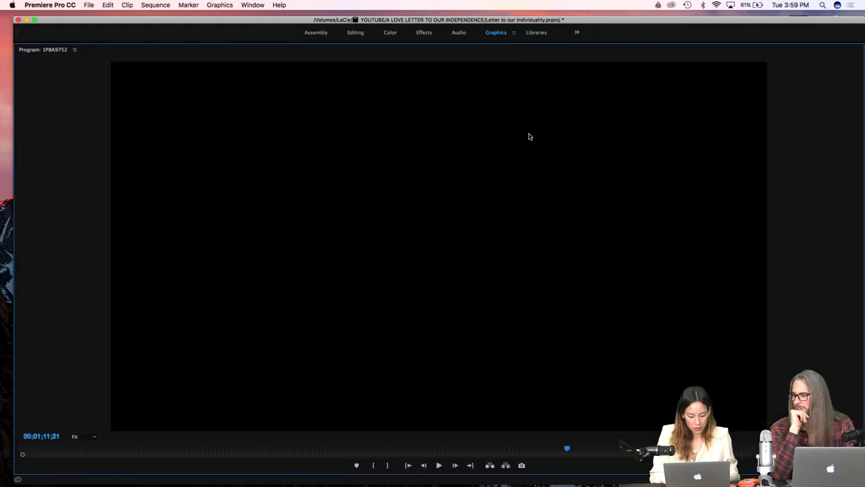
pyautogui.press('space')
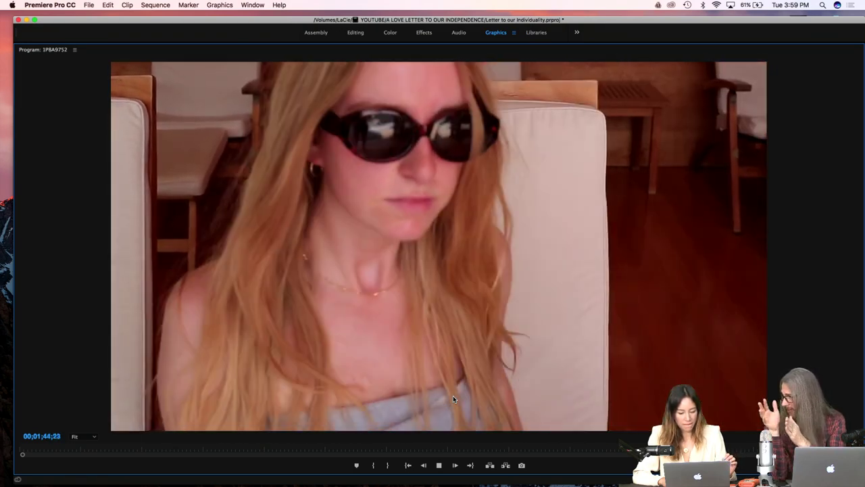
pyautogui.press('space')
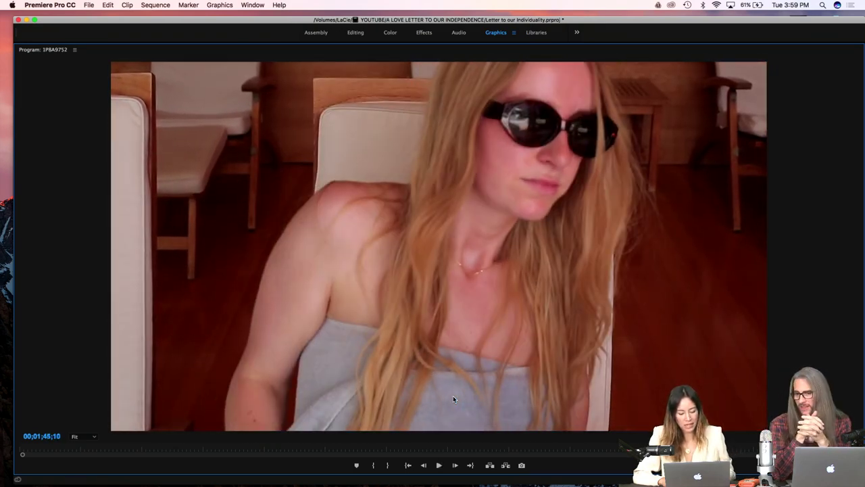
pyautogui.press('`')
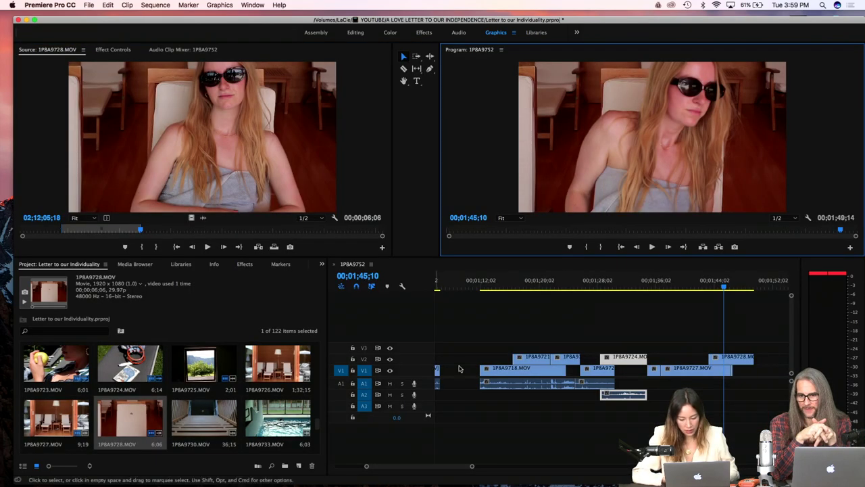
# Step: Slip the footage inside 1P8A9728.MOV so it opens with the woman already in frame, leaning toward the chair, and play the cut
pyautogui.moveTo(680, 288); pyautogui.dragTo(705, 289)
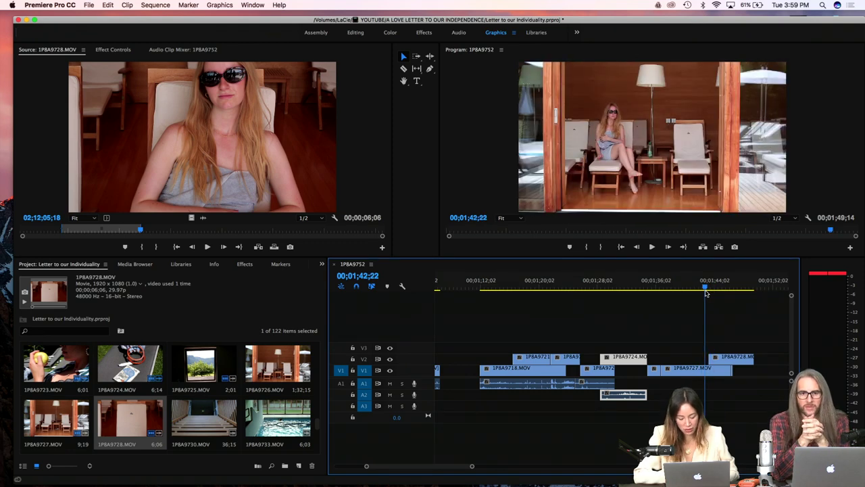
pyautogui.press('y')
pyautogui.click(726, 359)
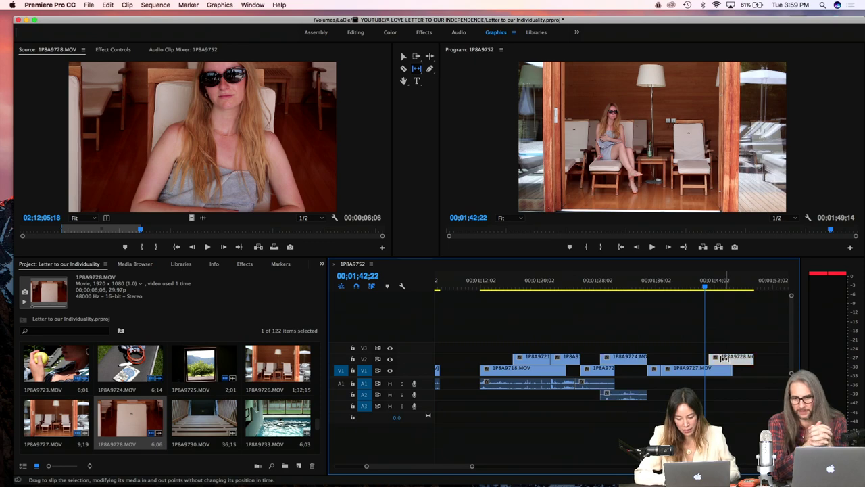
pyautogui.click(724, 358)
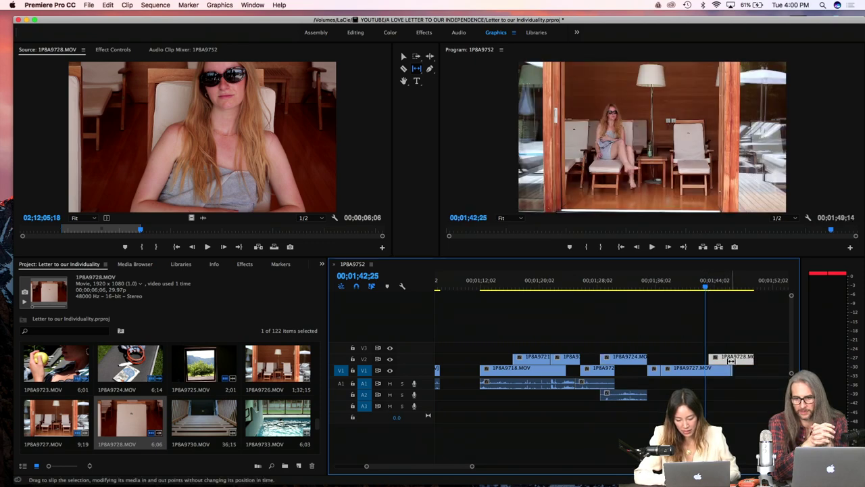
pyautogui.moveTo(732, 359); pyautogui.dragTo(735, 358)
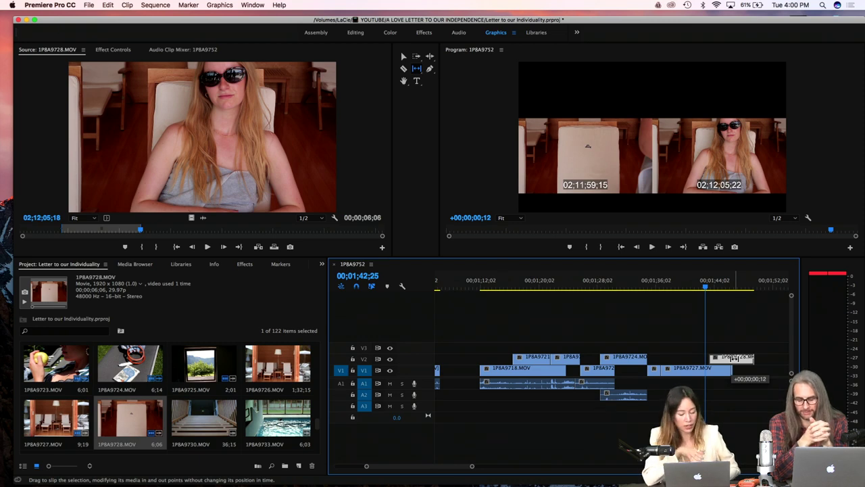
pyautogui.moveTo(735, 358); pyautogui.dragTo(720, 359)
pyautogui.click(694, 287)
pyautogui.press('space')
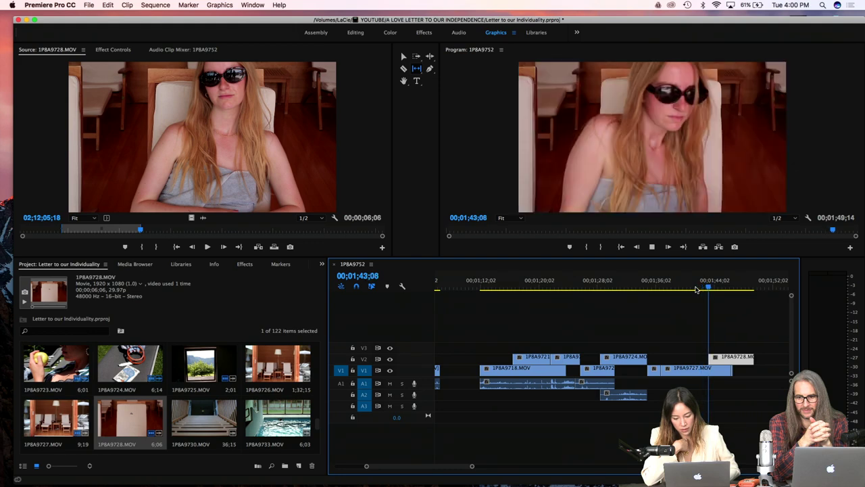
pyautogui.press('space')
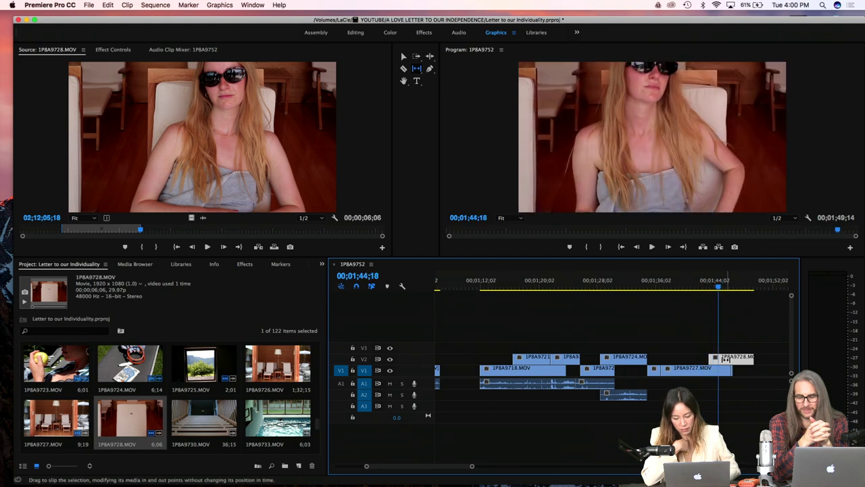
# Step: Slip 1P8A9728.MOV back to a slightly earlier opening frame, move it over one second later on V2, and play the cut
pyautogui.moveTo(727, 359); pyautogui.dragTo(743, 365)
pyautogui.press('v')
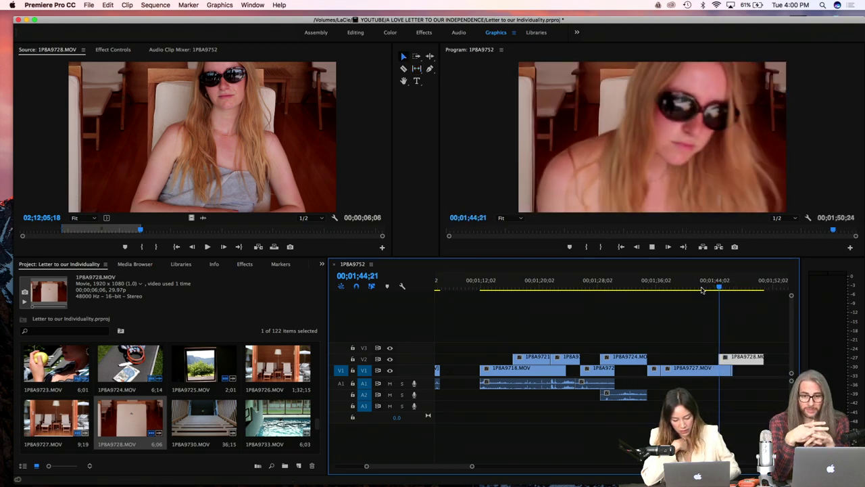
pyautogui.click(700, 285)
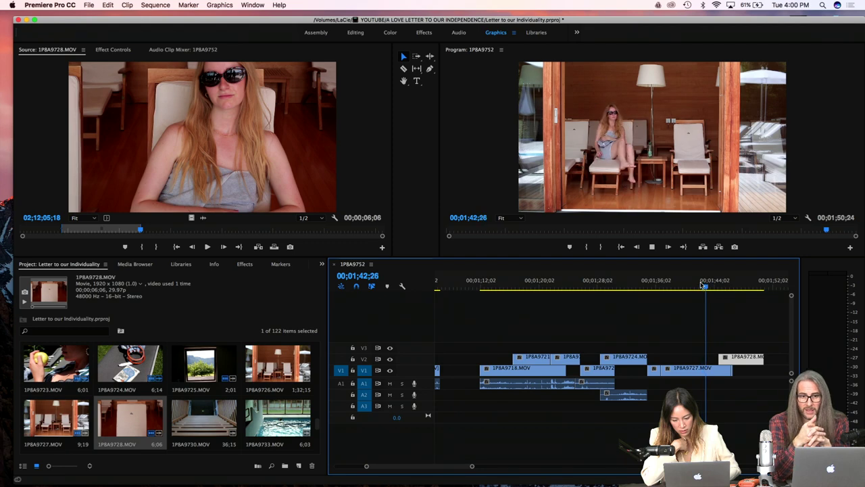
pyautogui.press('space')
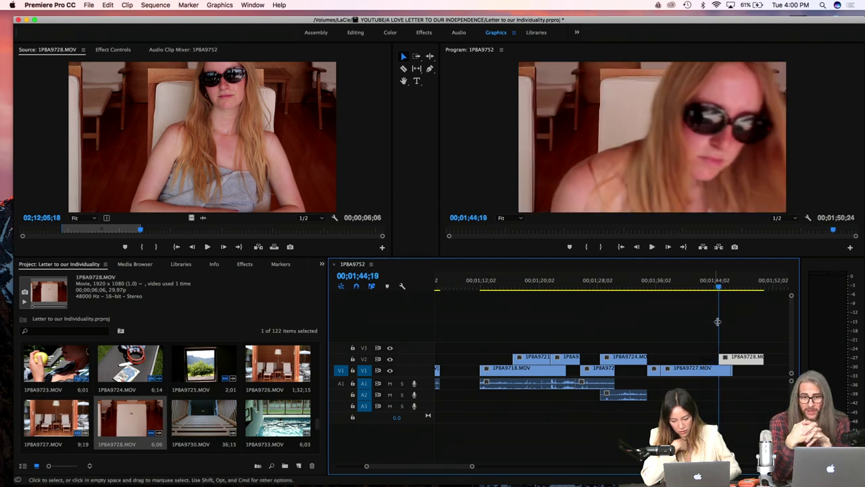
# Step: Move 1P8A9728.MOV nearly two seconds earlier on V2 and return the playhead to 00;01;40;21 before the cut
pyautogui.moveTo(737, 357); pyautogui.dragTo(721, 357)
pyautogui.click(691, 287)
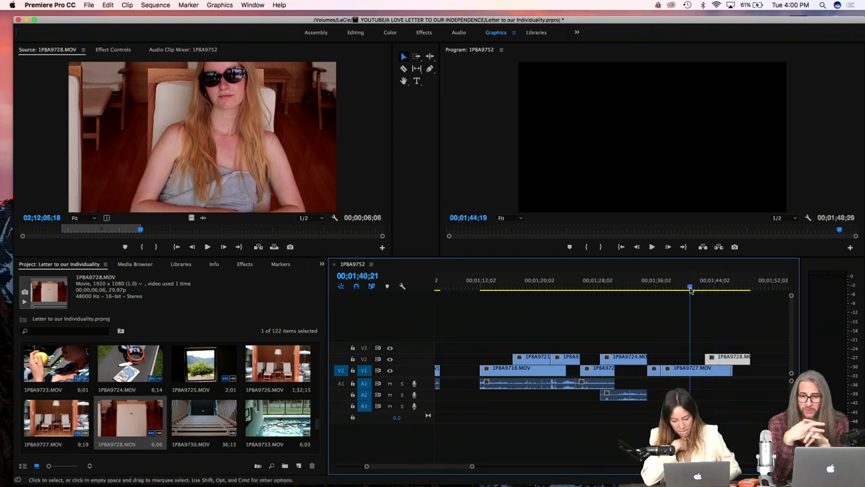
# Step: Play the cut into 1P8A9728.MOV, move the clip 25 frames later on V2, and replay the cut
pyautogui.press('space')
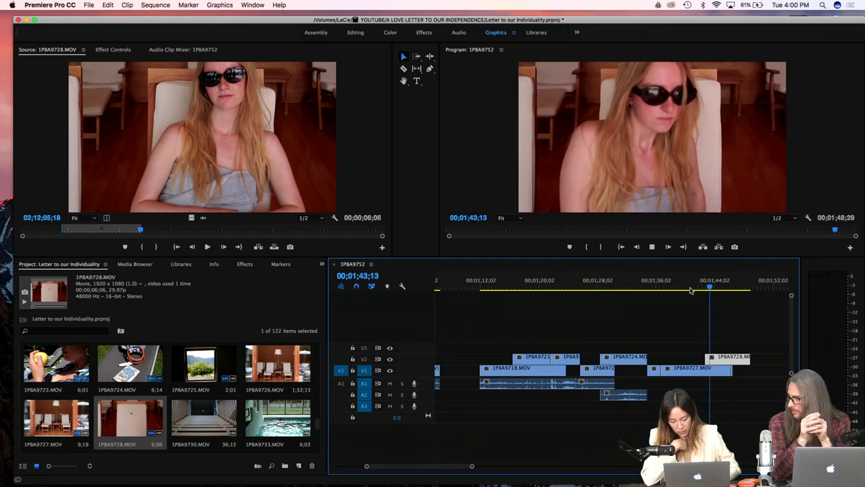
pyautogui.press('space')
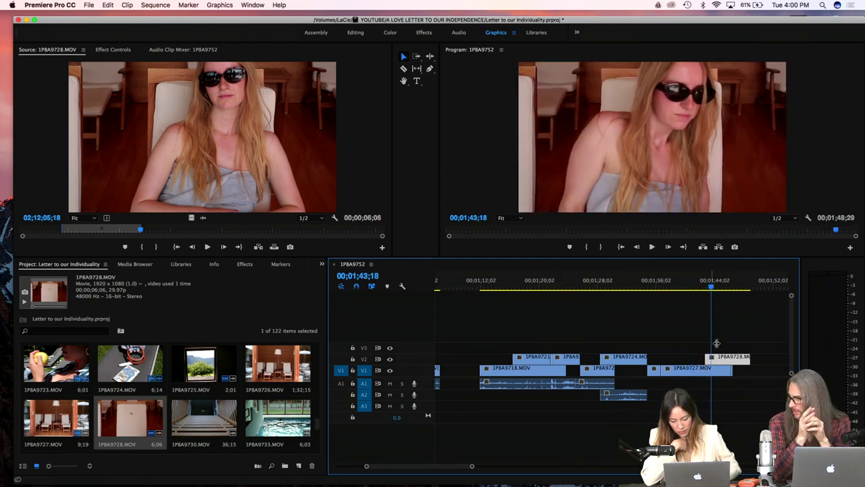
pyautogui.moveTo(722, 359); pyautogui.dragTo(728, 358)
pyautogui.click(692, 285)
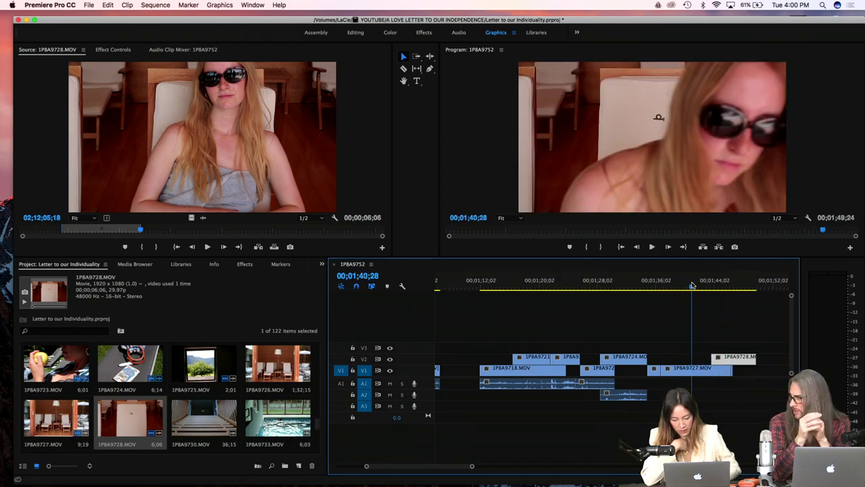
pyautogui.press('space')
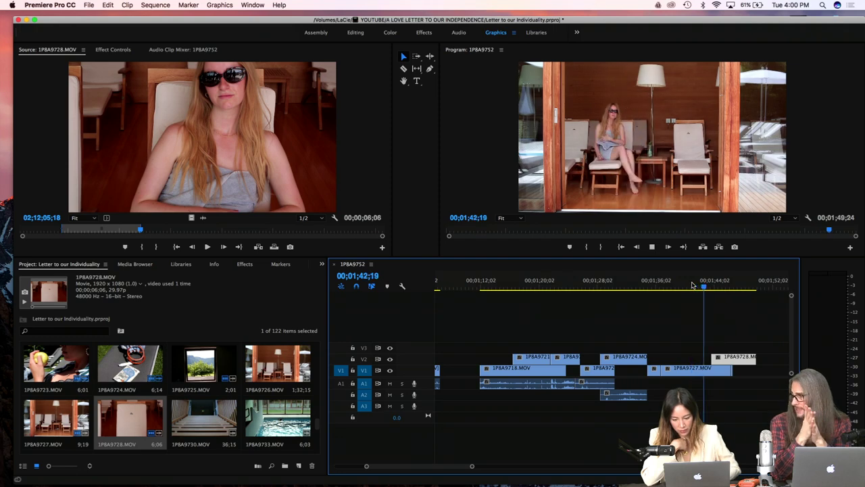
pyautogui.press('space')
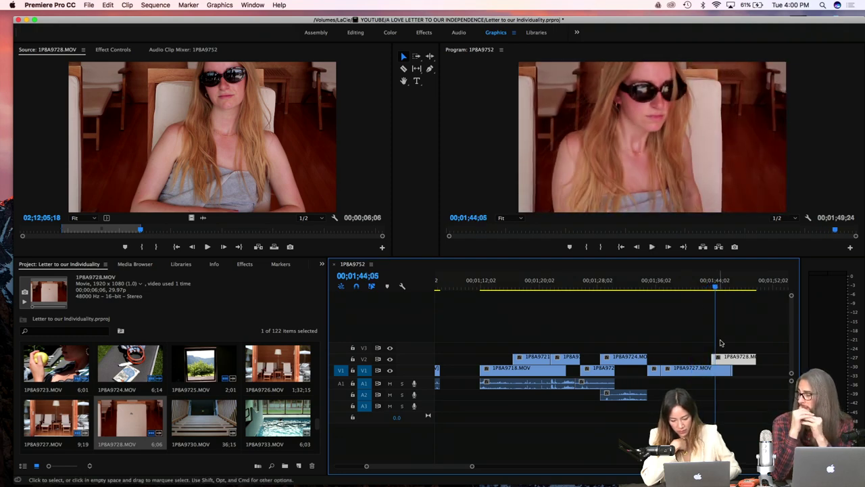
# Step: Try slipping the footage inside 1P8A9728.MOV to a slightly later opening frame and play the cut
pyautogui.press('y')
pyautogui.moveTo(722, 357); pyautogui.dragTo(721, 357)
pyautogui.click(693, 288)
pyautogui.press('space')
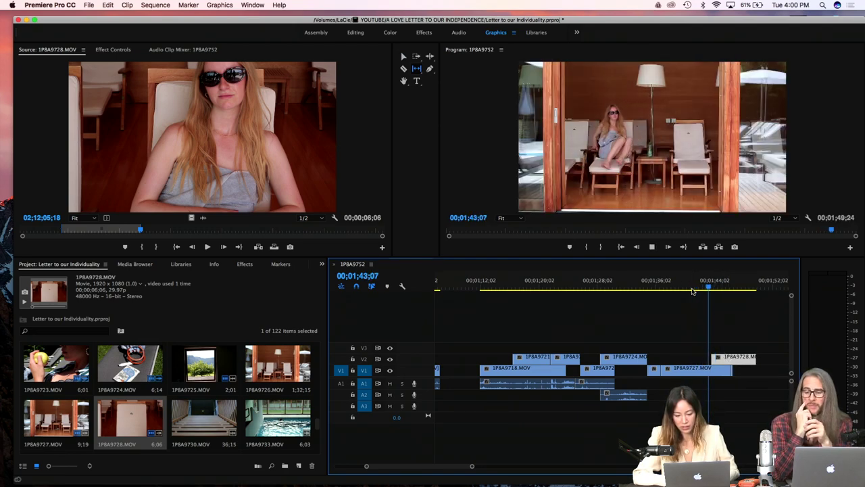
pyautogui.press('space')
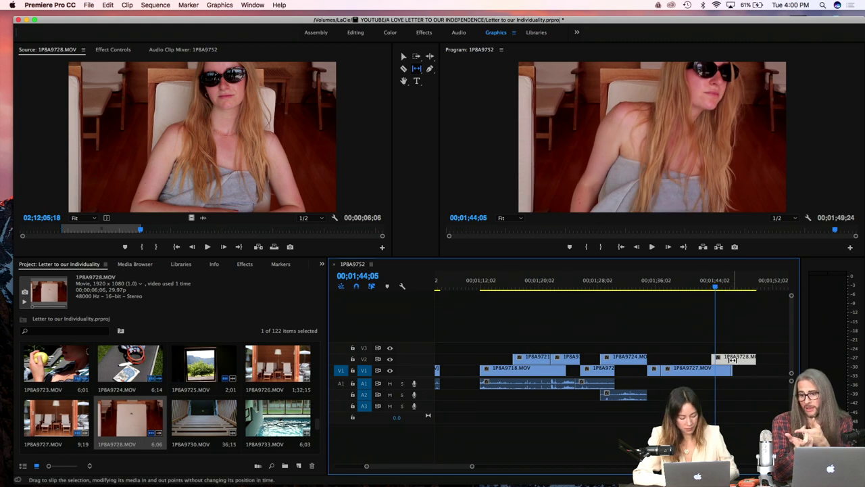
# Step: Undo the last slip of 1P8A9728.MOV, move the clip 22 frames earlier on V2, and play the cut twice
pyautogui.press('v')
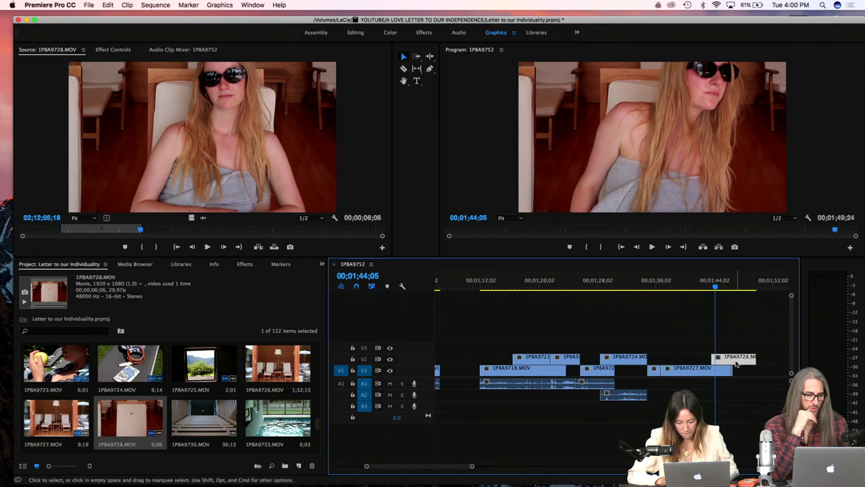
pyautogui.moveTo(736, 359); pyautogui.dragTo(736, 365)
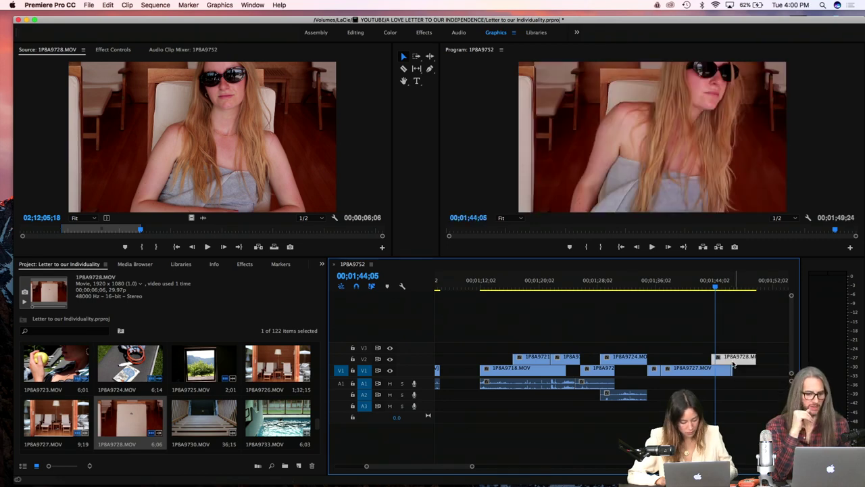
pyautogui.press('a')
pyautogui.press('v')
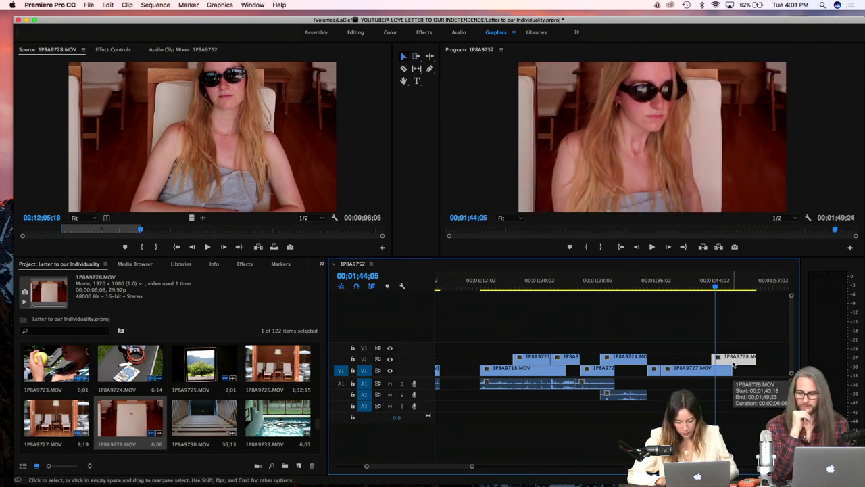
pyautogui.moveTo(735, 363); pyautogui.dragTo(733, 365)
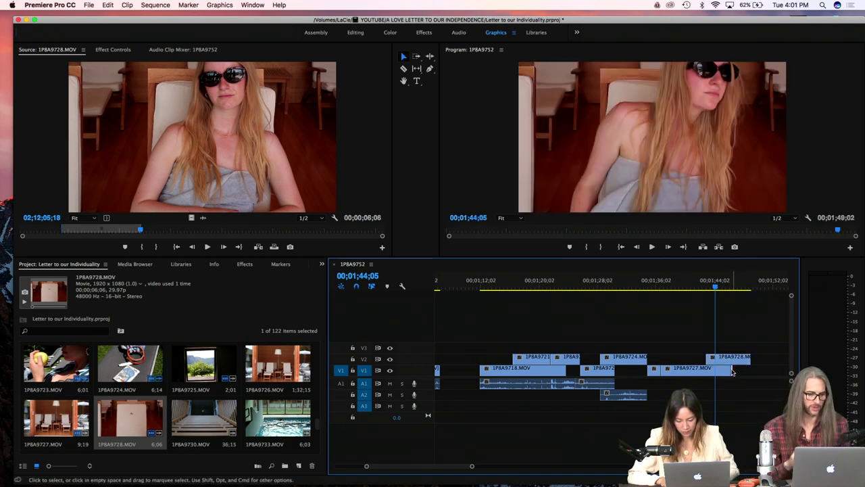
pyautogui.click(690, 287)
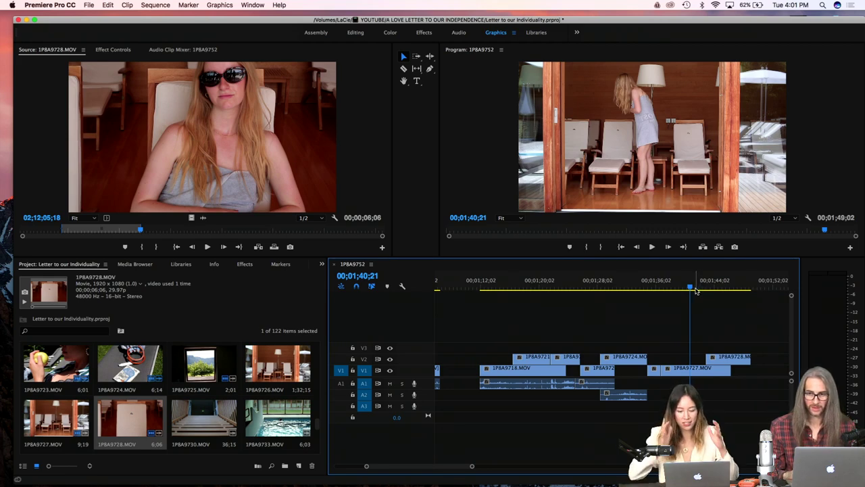
pyautogui.press('space')
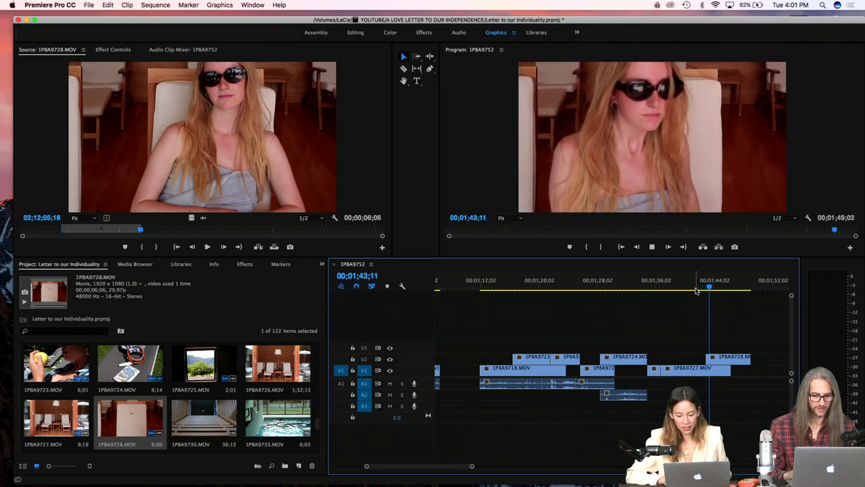
pyautogui.press('space')
pyautogui.click(696, 291)
pyautogui.press('space')
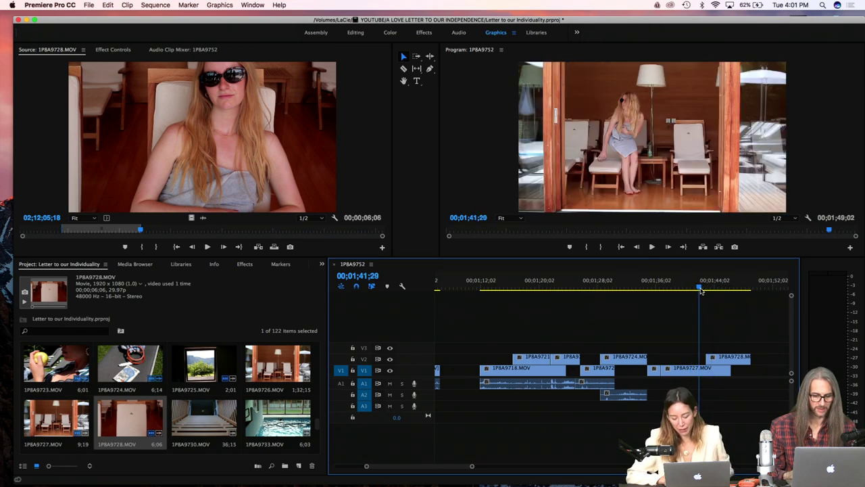
pyautogui.press('space')
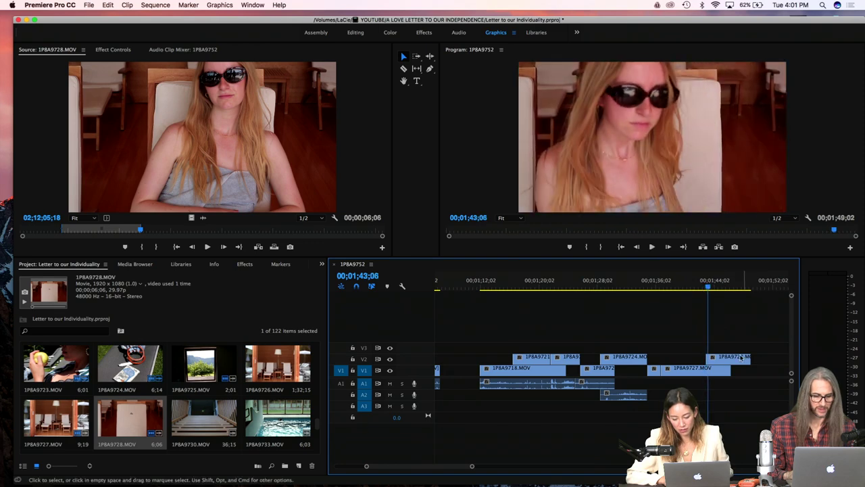
# Step: Test 1P8A9728.MOV 10 frames later, move it about one second earlier to start at 00;01;42;05 on V2, and play the cut
pyautogui.click(697, 288)
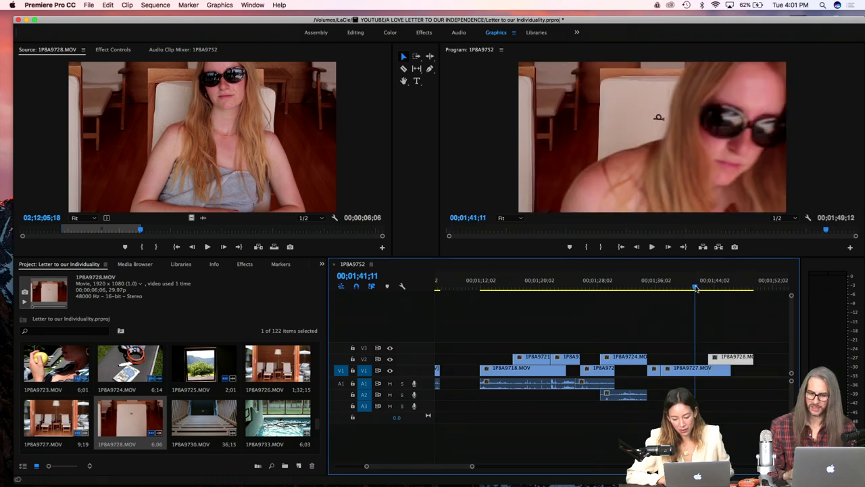
pyautogui.press('space')
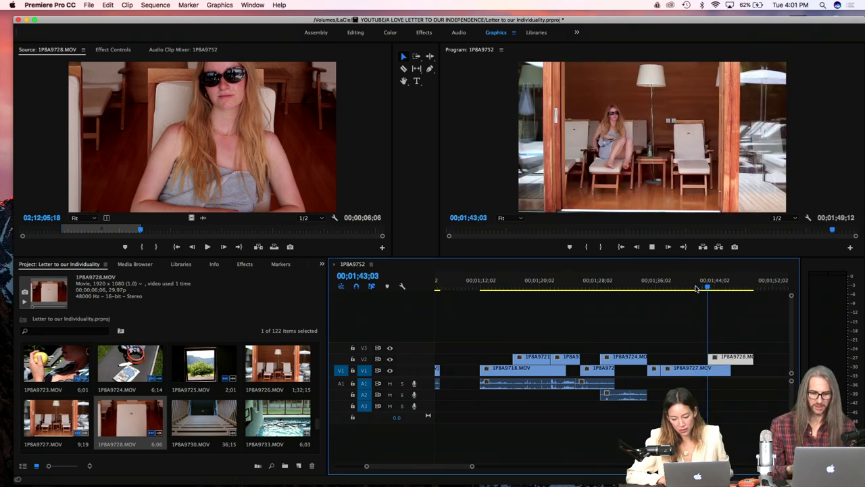
pyautogui.press('space')
pyautogui.moveTo(720, 357); pyautogui.dragTo(713, 356)
pyautogui.click(688, 286)
pyautogui.press('space')
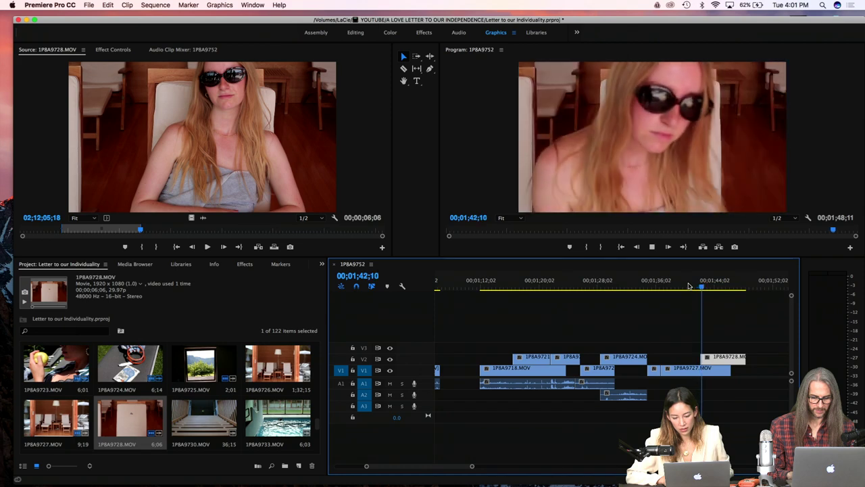
pyautogui.press('space')
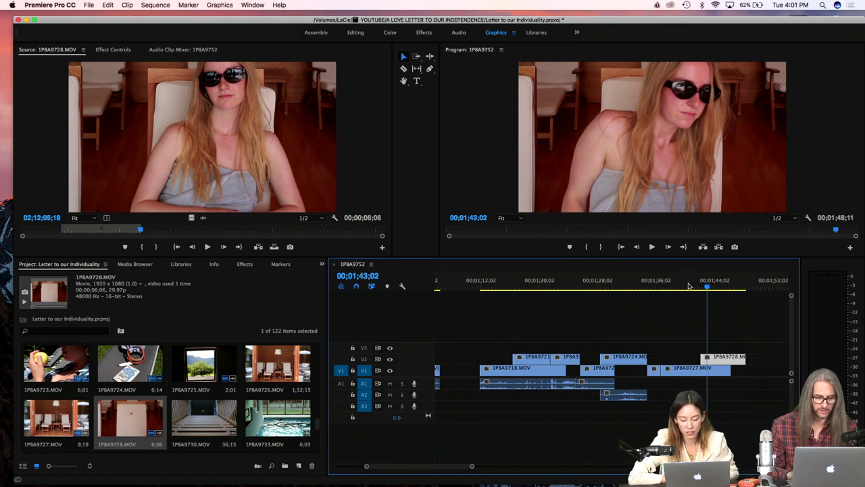
# Step: Park the playhead at 00;01;45;04, read the letter to our individuality in TextEdit, and return to Premiere Pro
pyautogui.click(722, 289)
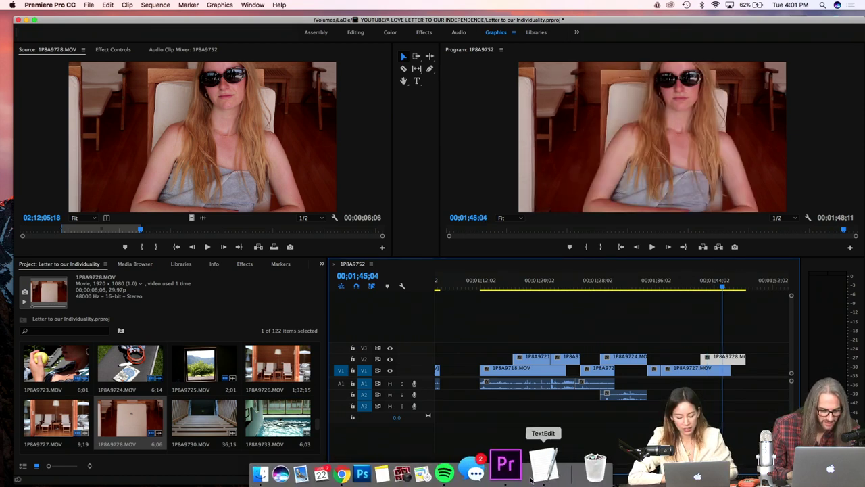
pyautogui.click(540, 477)
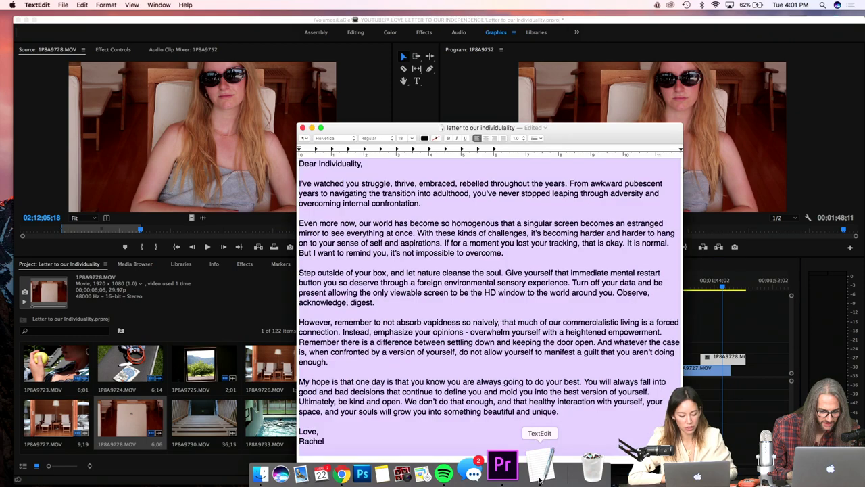
pyautogui.click(504, 381)
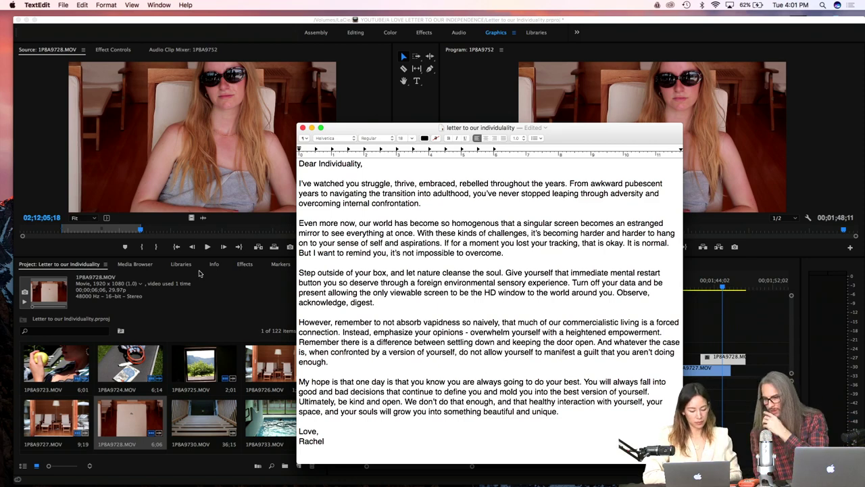
pyautogui.click(204, 293)
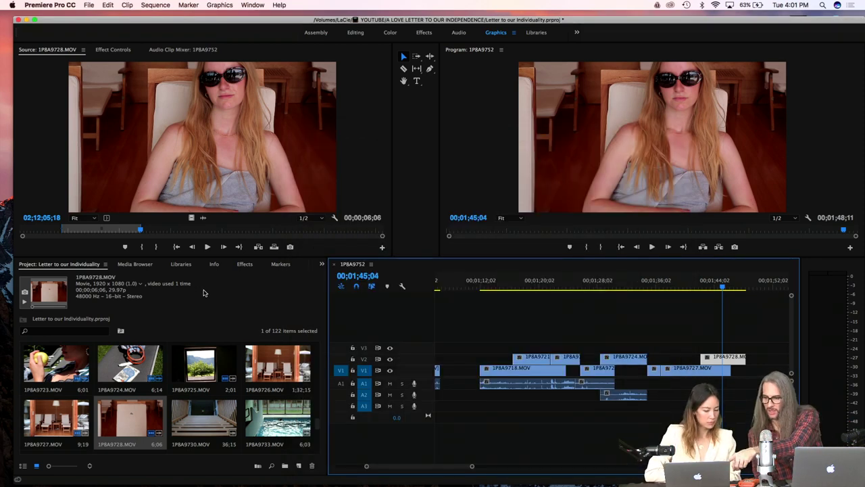
# Step: Review the application's keyboard shortcut assignments for the editing tools and close the shortcut editor
pyautogui.click(49, 5)
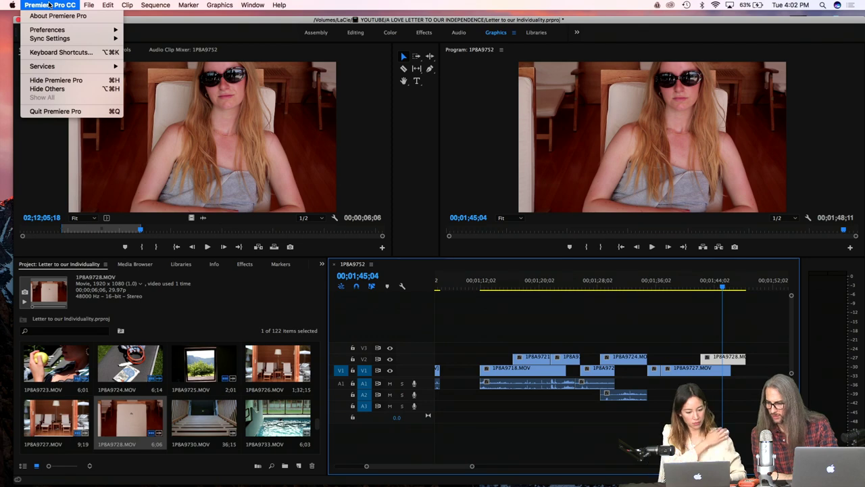
pyautogui.click(55, 52)
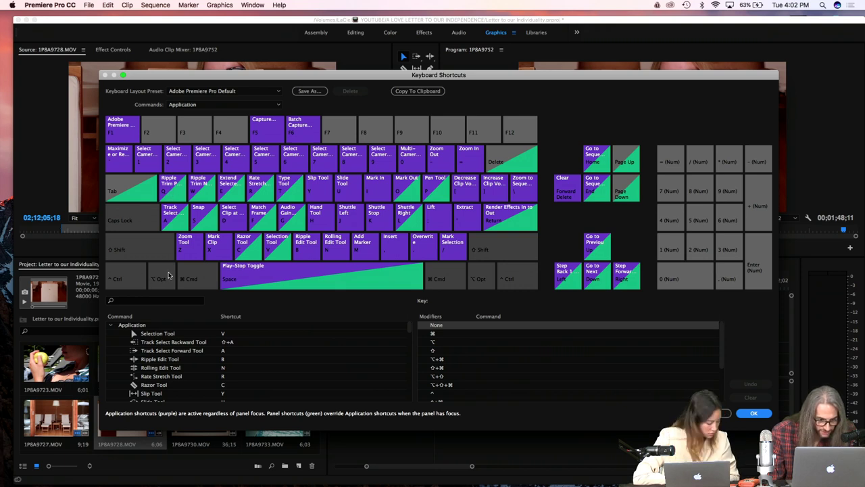
pyautogui.press('super')
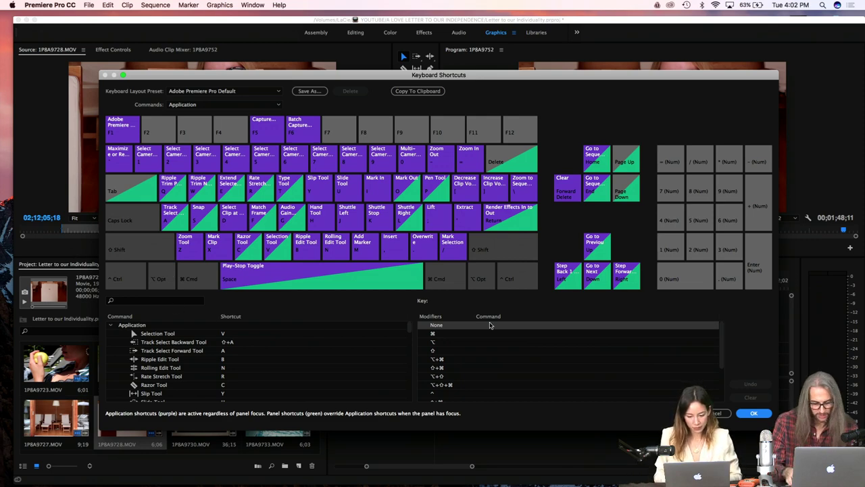
pyautogui.click(754, 413)
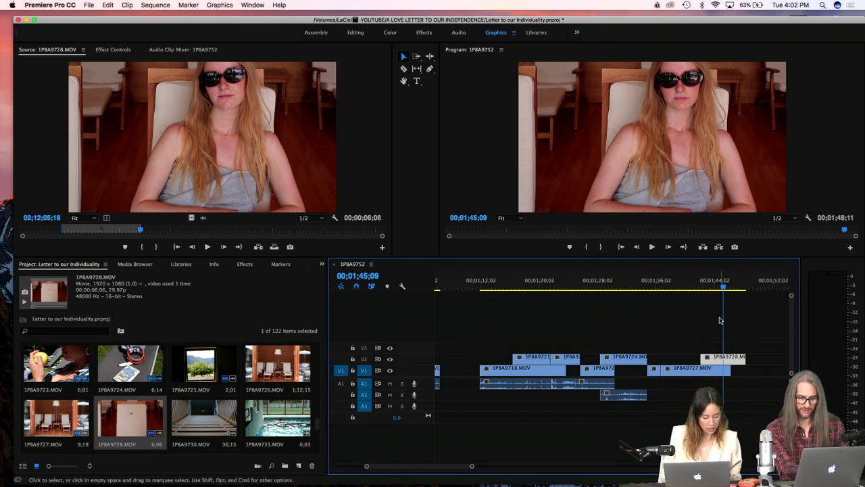
pyautogui.hotkey('ctrl', 'Right')
pyautogui.hotkey('ctrl', 'Left')
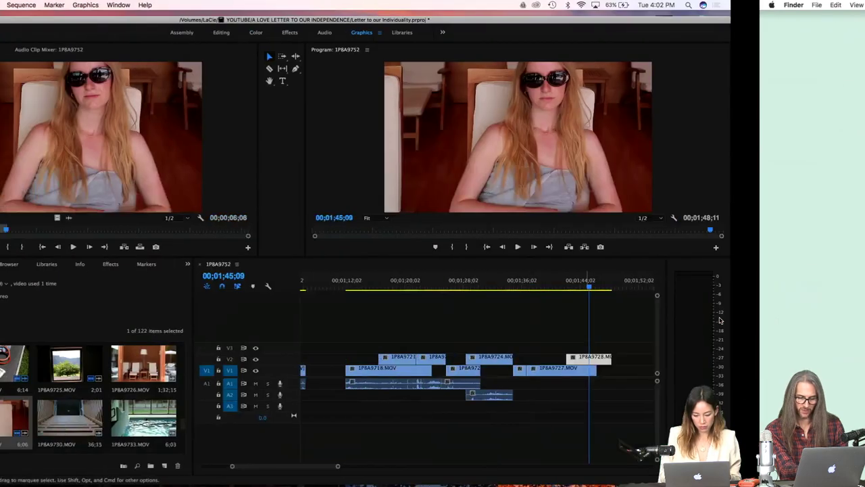
pyautogui.hotkey('ctrl', 'Right')
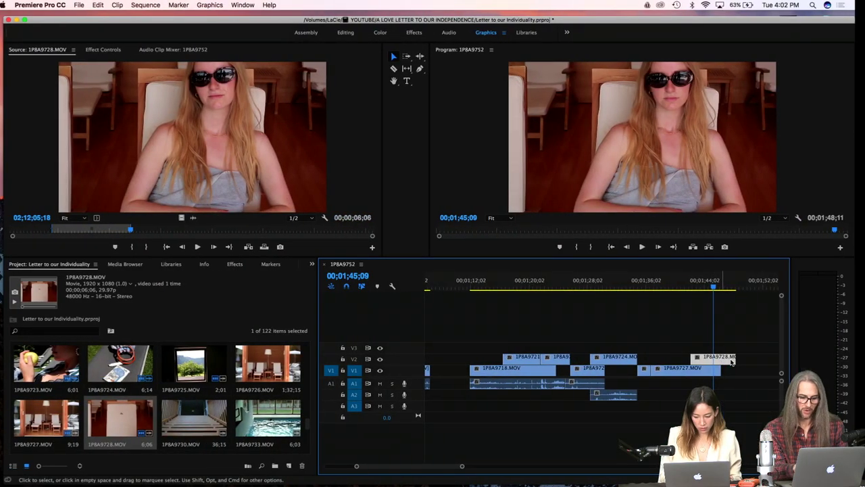
pyautogui.hotkey('ctrl', 'Left')
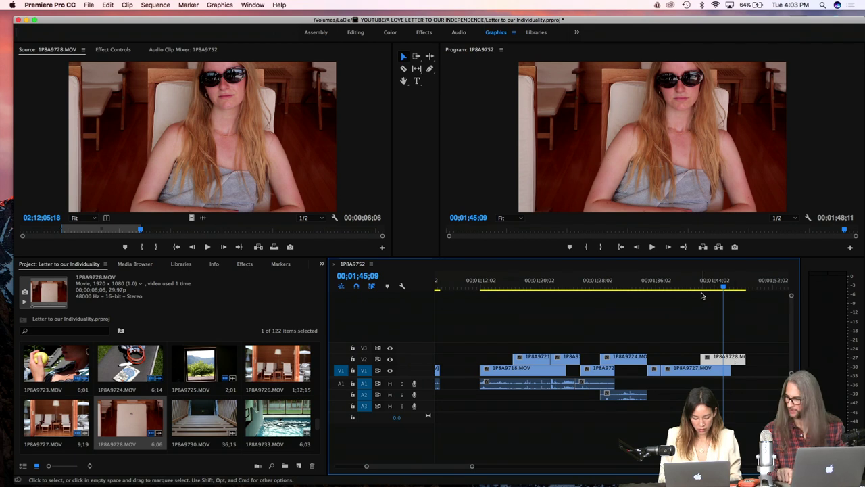
# Step: Activate the Slip tool and nudge 1P8A9728.MOV four frames earlier on V2
pyautogui.press('y')
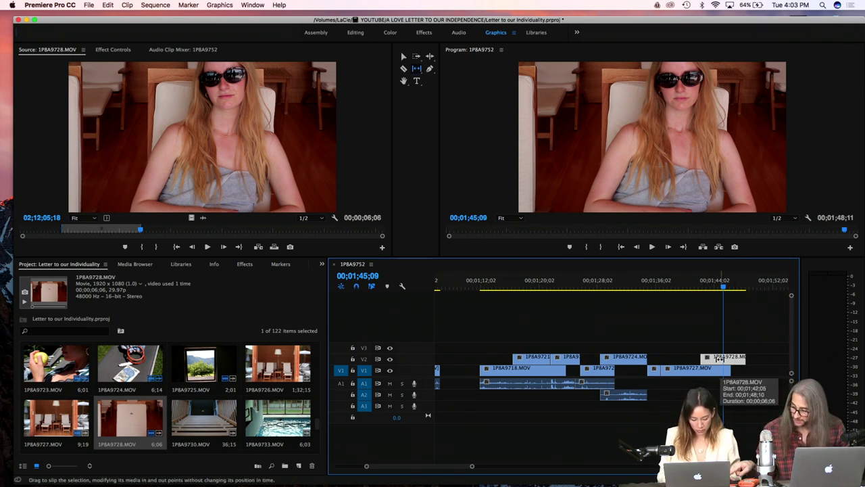
pyautogui.moveTo(720, 359); pyautogui.dragTo(719, 358)
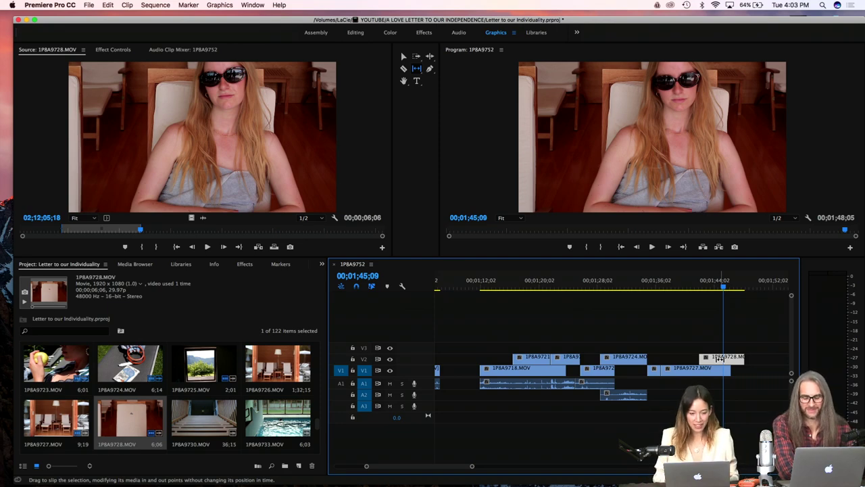
pyautogui.moveTo(720, 358); pyautogui.dragTo(720, 358)
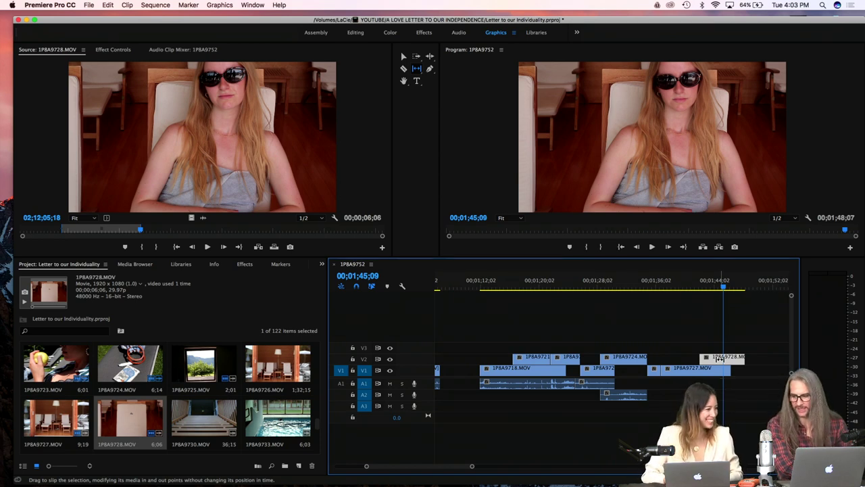
# Step: Switch to TextEdit to bring up the letter text again
pyautogui.moveTo(530, 483)
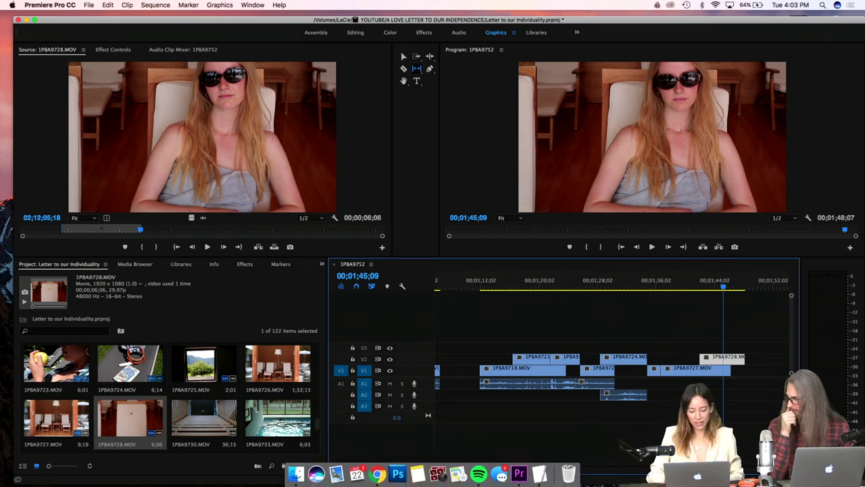
pyautogui.click(543, 482)
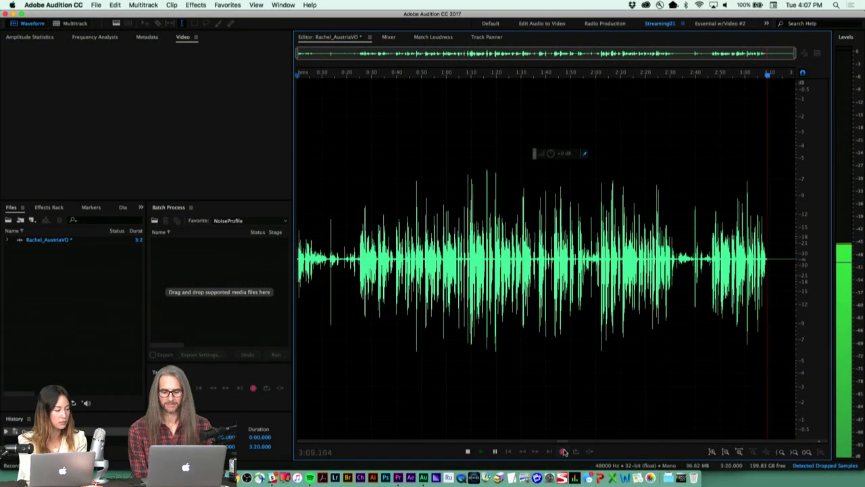
# Step: Stop the voice-over recording and save it to the Desktop as a Wave PCM file
pyautogui.click(469, 453)
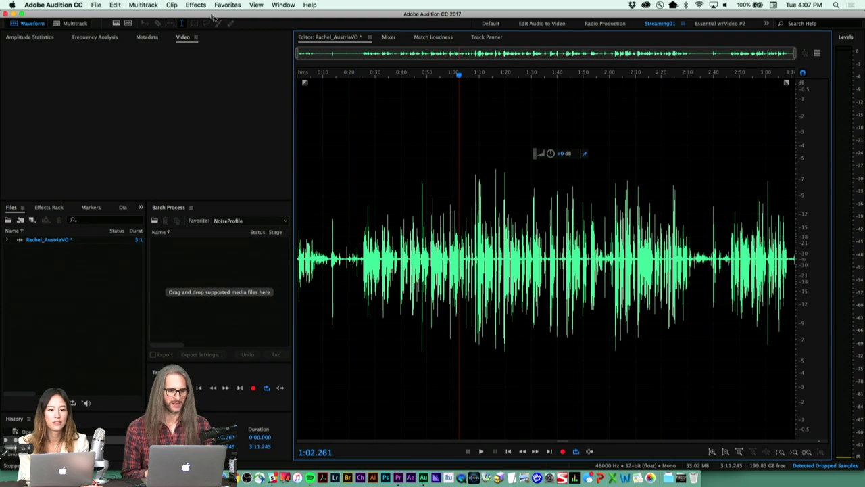
pyautogui.click(96, 5)
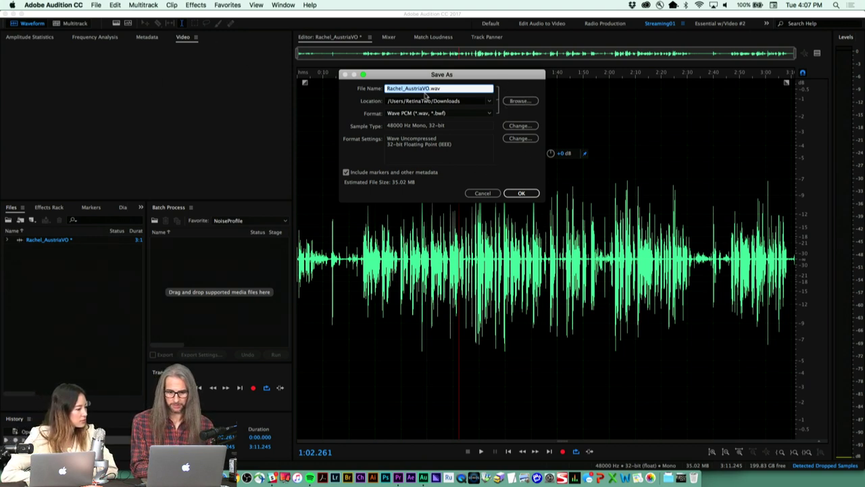
pyautogui.press('Tab')
pyautogui.click(488, 101)
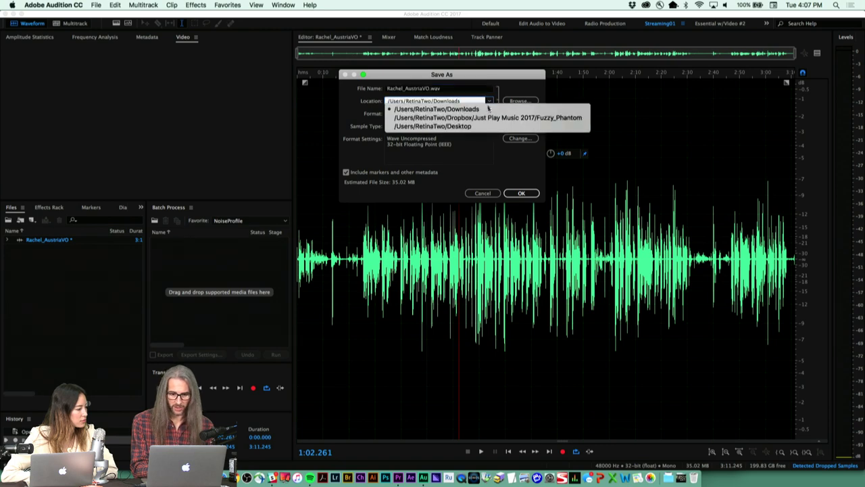
pyautogui.click(486, 126)
pyautogui.click(522, 193)
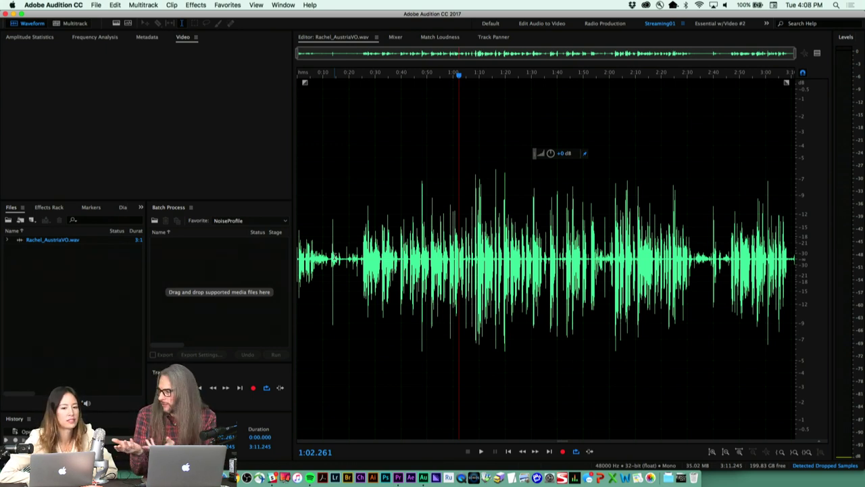
# Step: Show the spectral frequency display and marquee-select the voice phrases starting at about 0:25 and 0:32.6
pyautogui.click(116, 24)
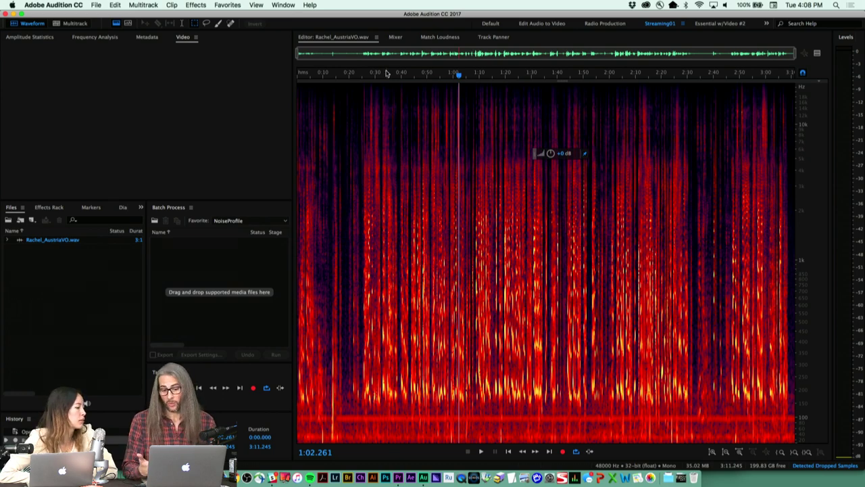
pyautogui.moveTo(387, 73); pyautogui.dragTo(235, 71)
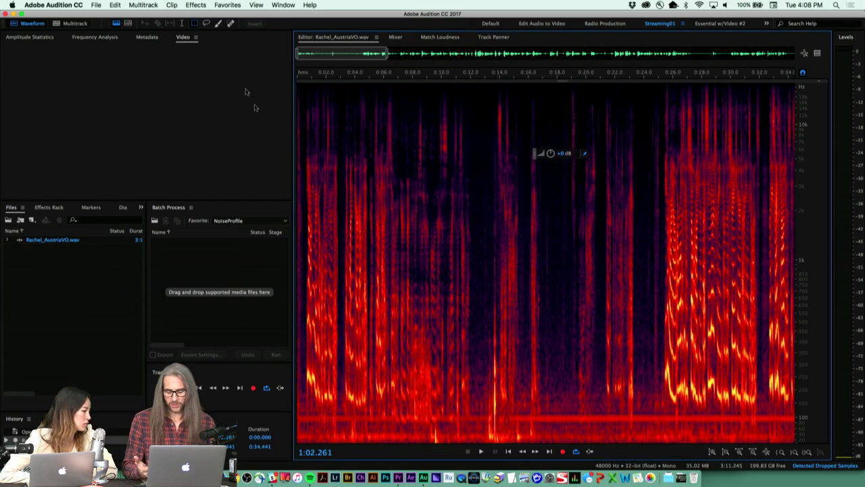
pyautogui.scroll(-2, 548, 326)
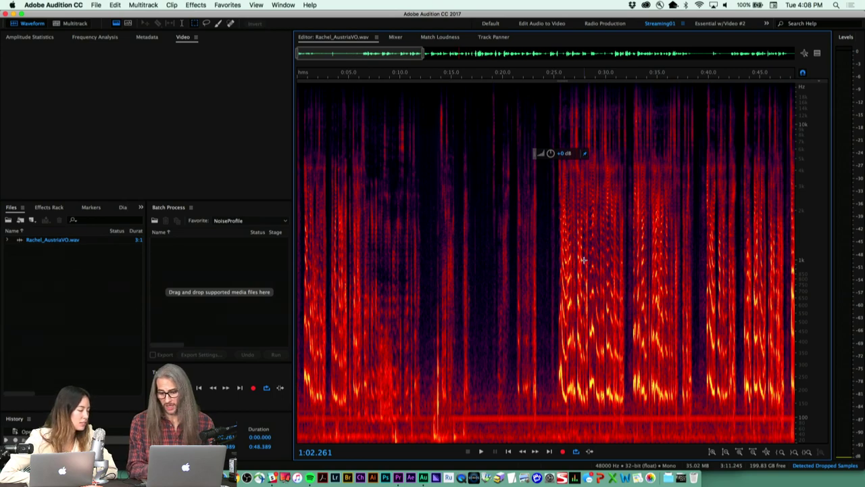
pyautogui.moveTo(554, 101); pyautogui.dragTo(622, 409)
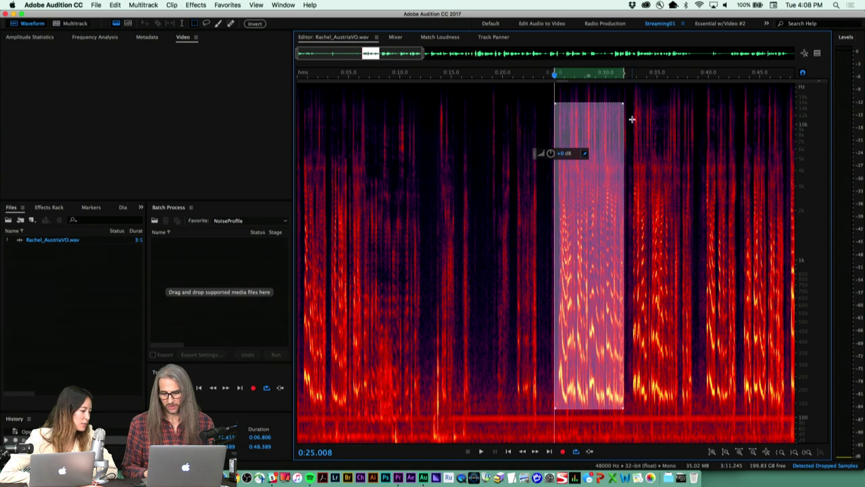
pyautogui.moveTo(632, 120); pyautogui.dragTo(695, 410)
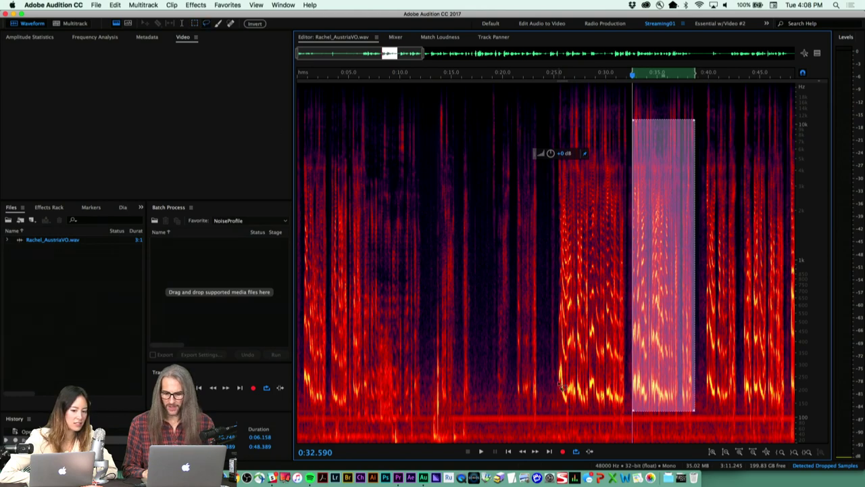
# Step: Lasso the low voice frequencies at about 0:25 and a patch of the highest frequencies at about 0:16
pyautogui.moveTo(559, 381)
pyautogui.mouseDown()
pyautogui.moveTo(569, 357)
pyautogui.moveTo(571, 384)
pyautogui.moveTo(584, 390)
pyautogui.moveTo(593, 375)
pyautogui.moveTo(622, 393)
pyautogui.moveTo(588, 417)
pyautogui.moveTo(560, 408)
pyautogui.moveTo(559, 368)
pyautogui.mouseUp()
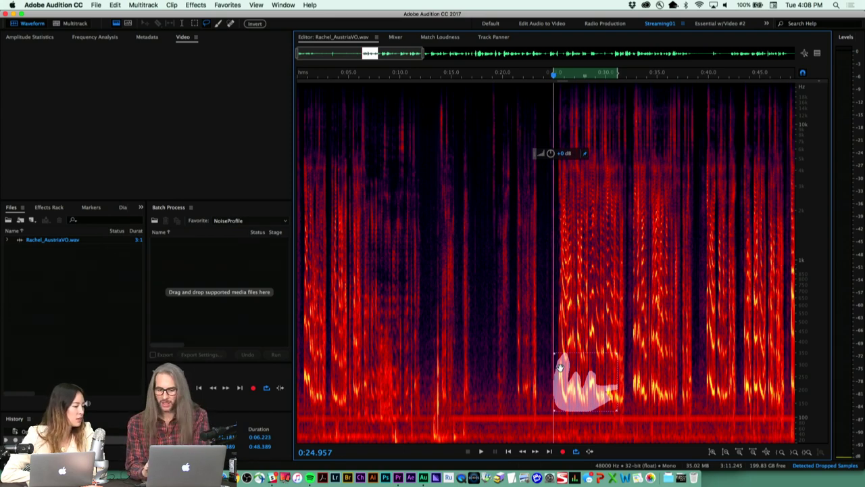
pyautogui.click(473, 99)
pyautogui.moveTo(476, 100)
pyautogui.mouseDown()
pyautogui.moveTo(480, 121)
pyautogui.moveTo(494, 113)
pyautogui.moveTo(485, 87)
pyautogui.moveTo(473, 105)
pyautogui.mouseUp()
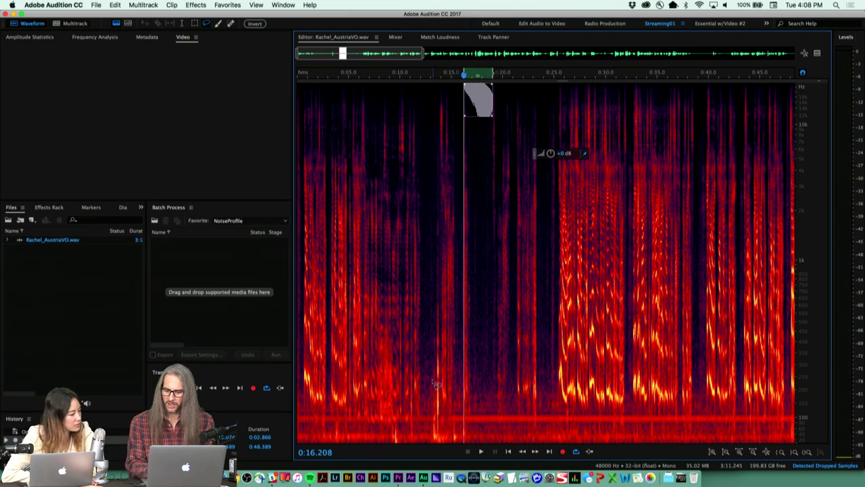
# Step: Marquee-select the hum band around 100 Hz from about 0:16.7 to the end of the recording and clear the selection
pyautogui.click(194, 24)
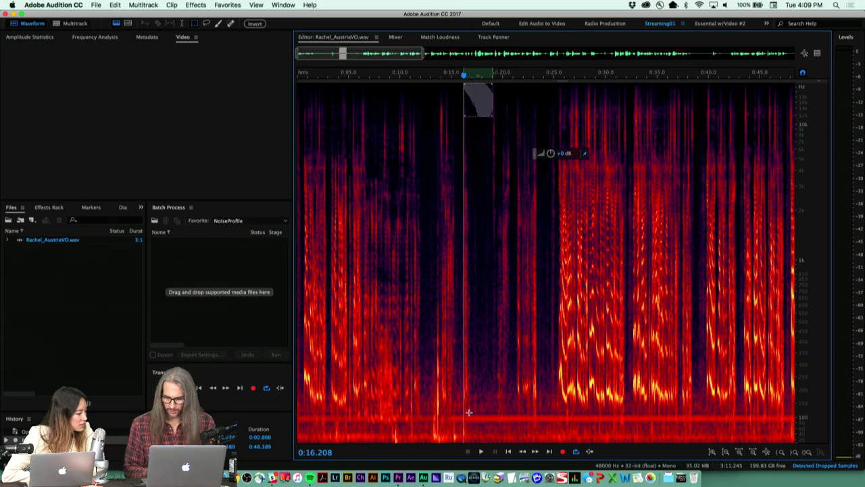
pyautogui.moveTo(470, 412); pyautogui.dragTo(508, 424)
pyautogui.moveTo(630, 417); pyautogui.dragTo(846, 427)
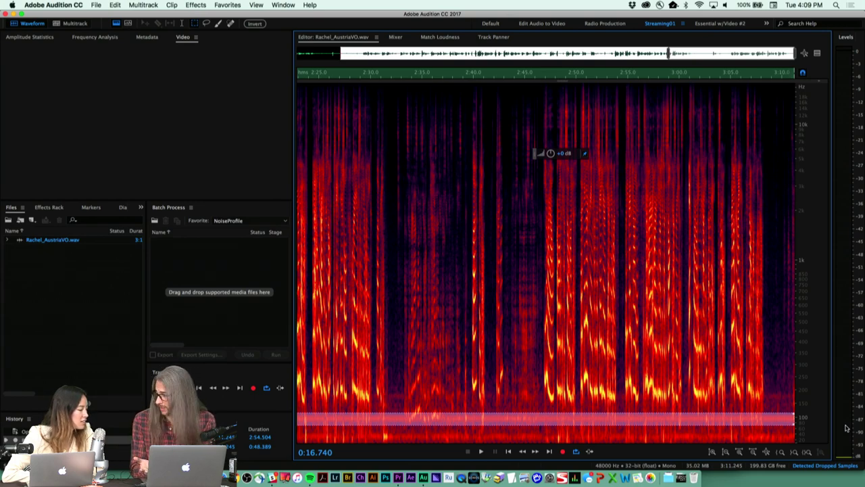
pyautogui.click(560, 328)
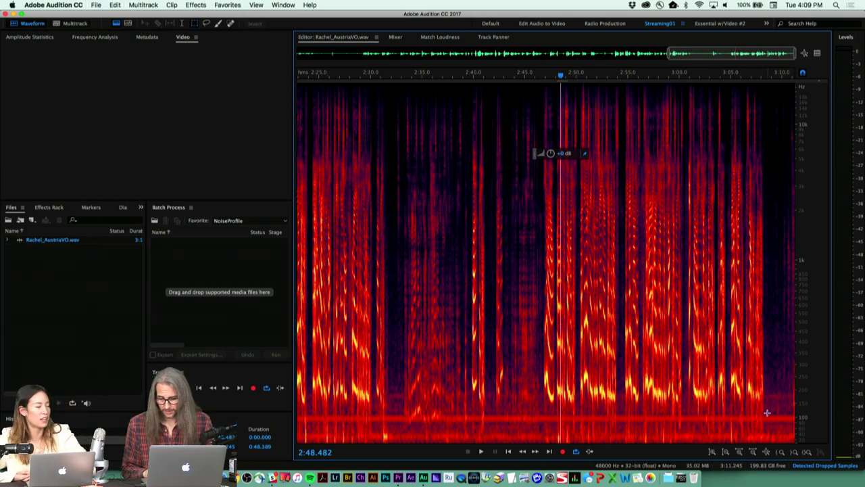
# Step: Capture a noise print from about 2.4 seconds of the 100 Hz hum starting at 3:08.5, after the last words
pyautogui.moveTo(766, 412); pyautogui.dragTo(791, 424)
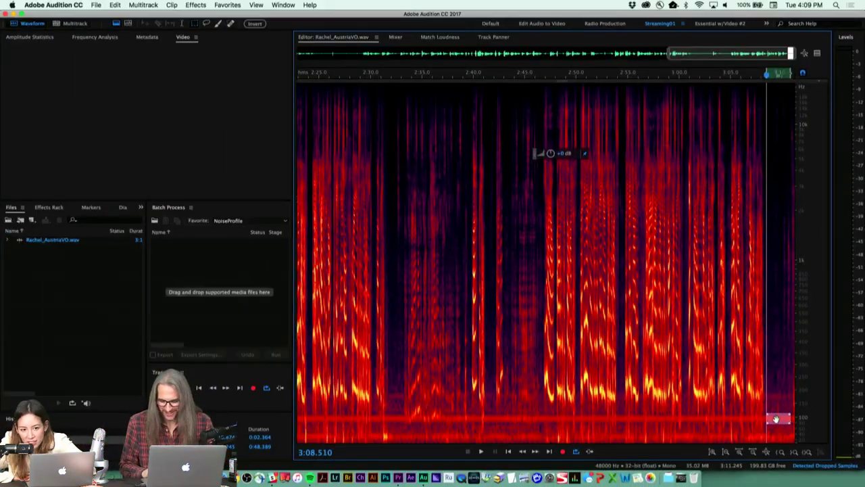
pyautogui.rightClick(777, 419)
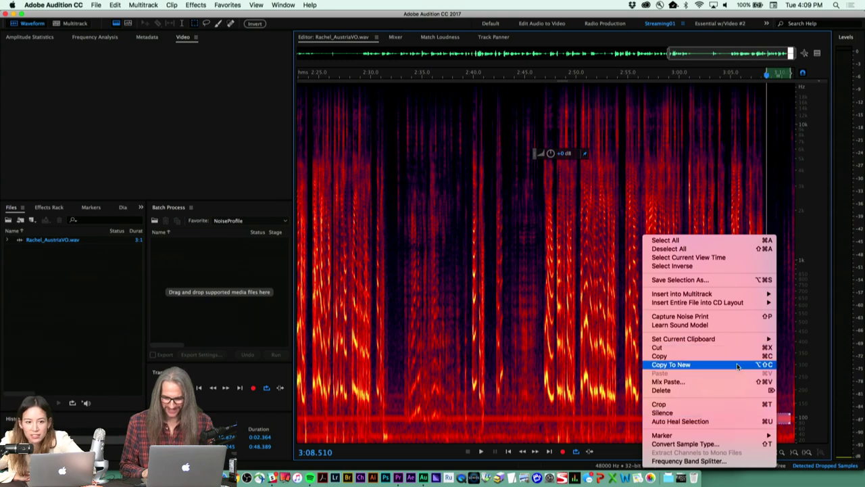
pyautogui.click(708, 319)
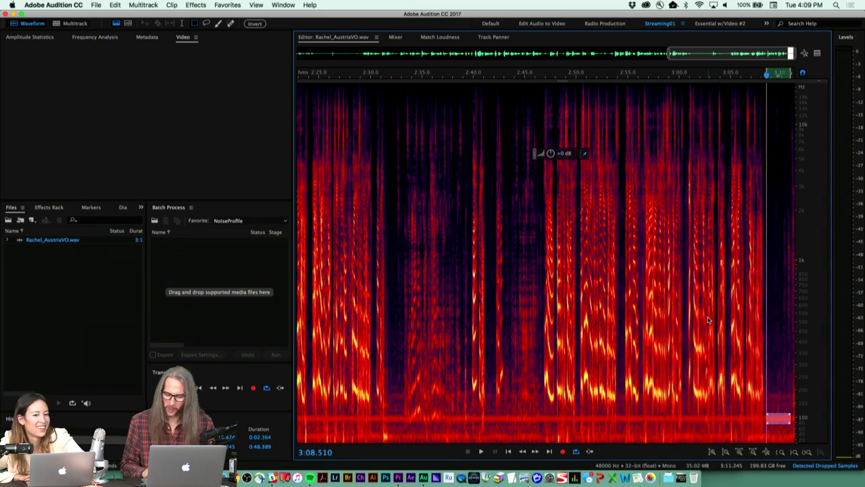
# Step: Apply Noise Reduction to the entire file at 94% with the captured noise print, and clear the selection
pyautogui.click(115, 4)
pyautogui.moveTo(195, 5)
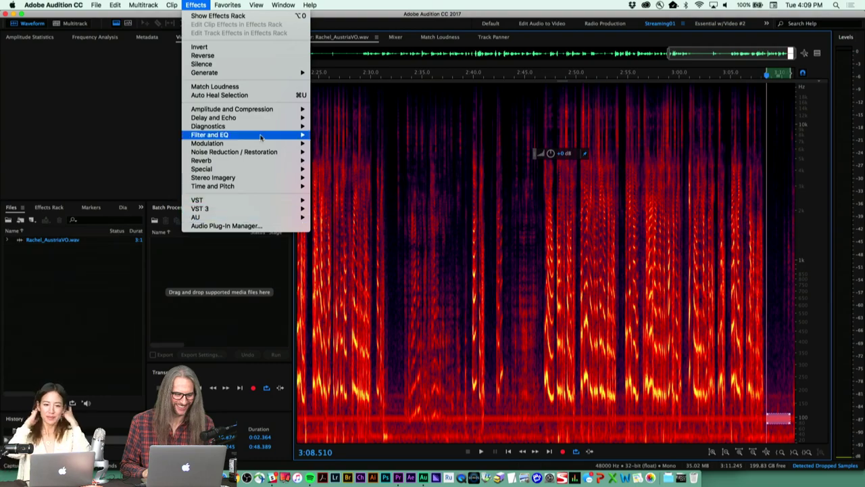
pyautogui.moveTo(259, 152)
pyautogui.click(379, 162)
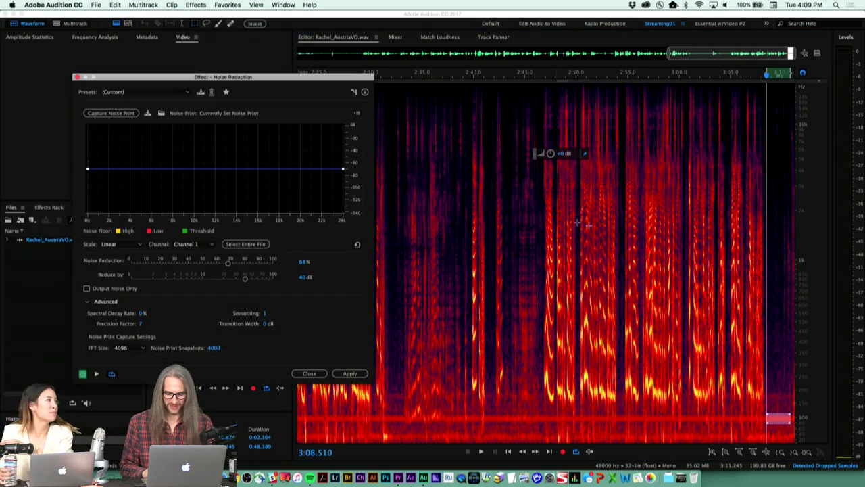
pyautogui.click(231, 245)
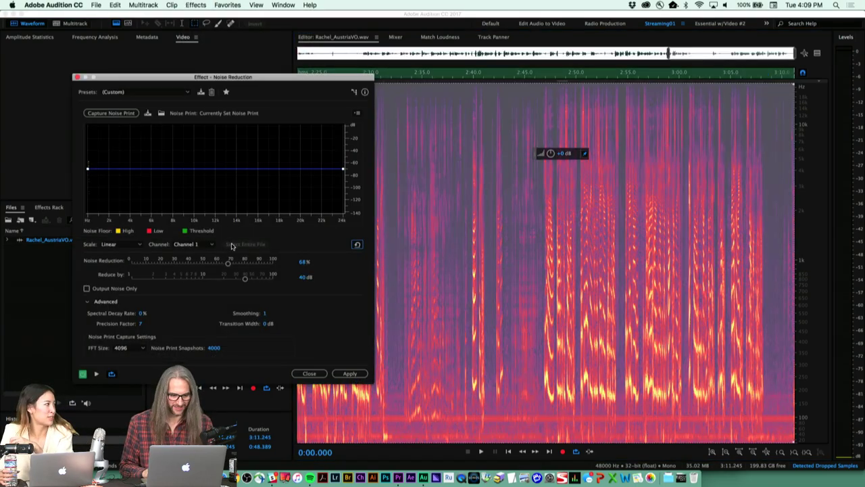
pyautogui.moveTo(228, 263); pyautogui.dragTo(265, 264)
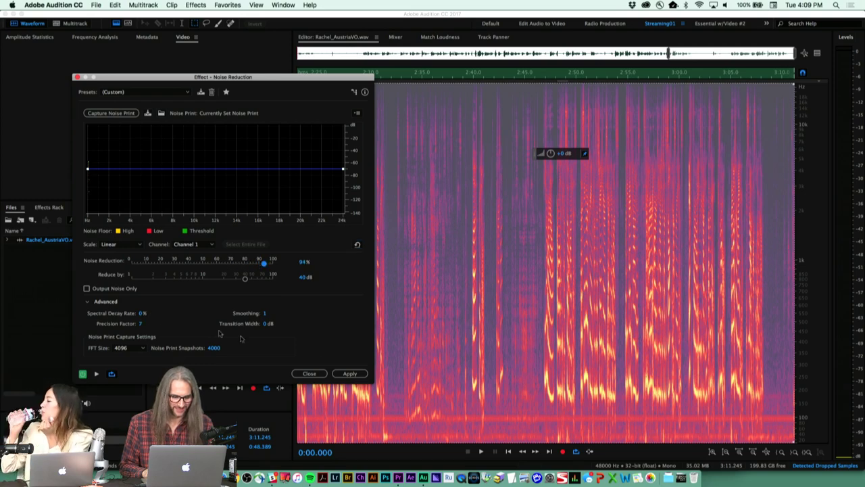
pyautogui.click(350, 373)
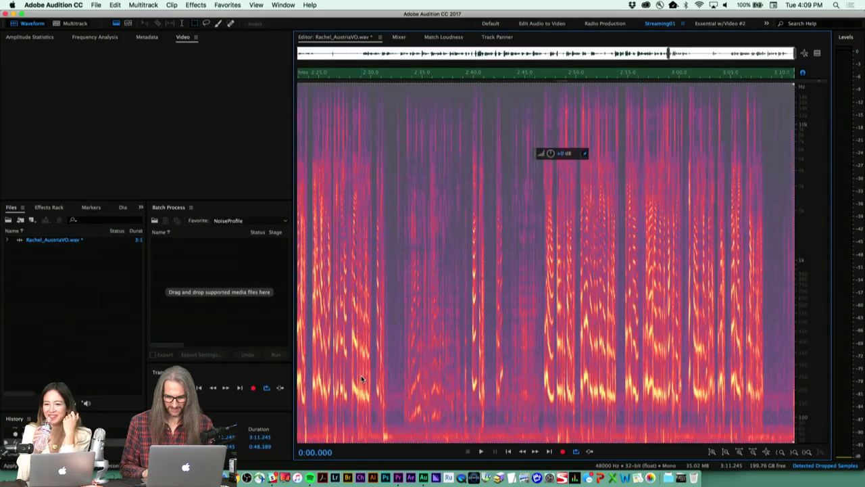
pyautogui.click(509, 332)
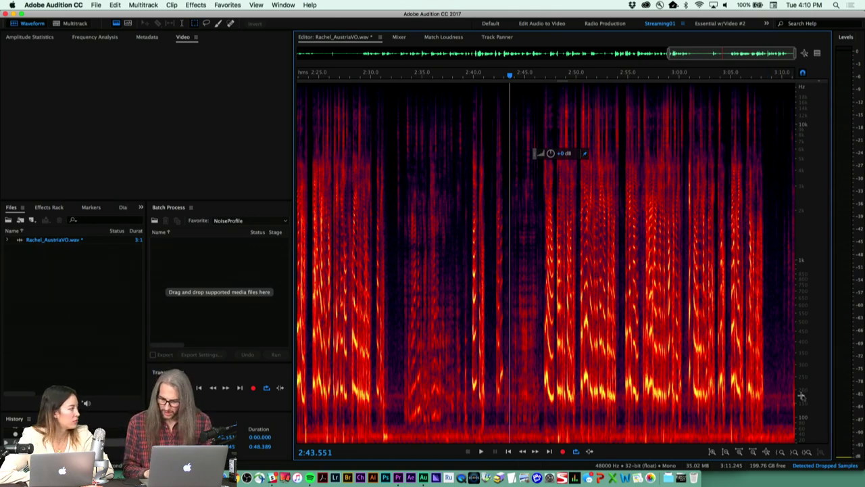
# Step: Marquee-select the rumble below about 54 Hz along the voice-over, delete it and clear the selection
pyautogui.moveTo(803, 383); pyautogui.dragTo(807, 443)
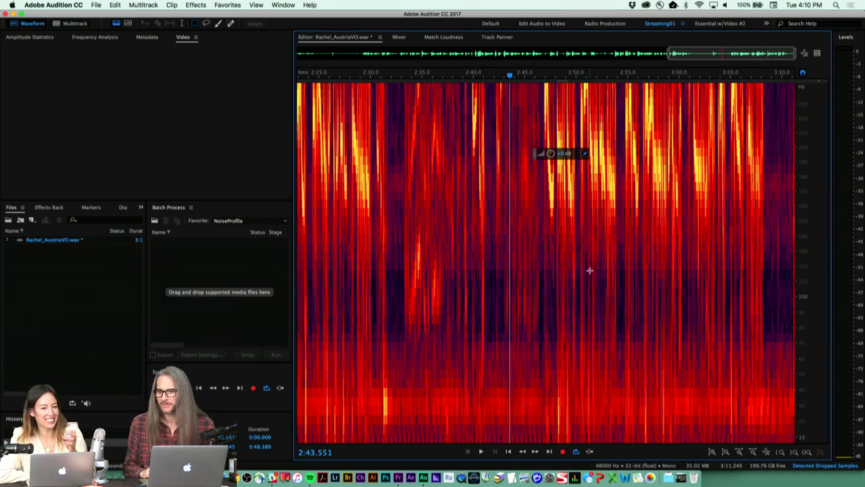
pyautogui.scroll(-2, 608, 321)
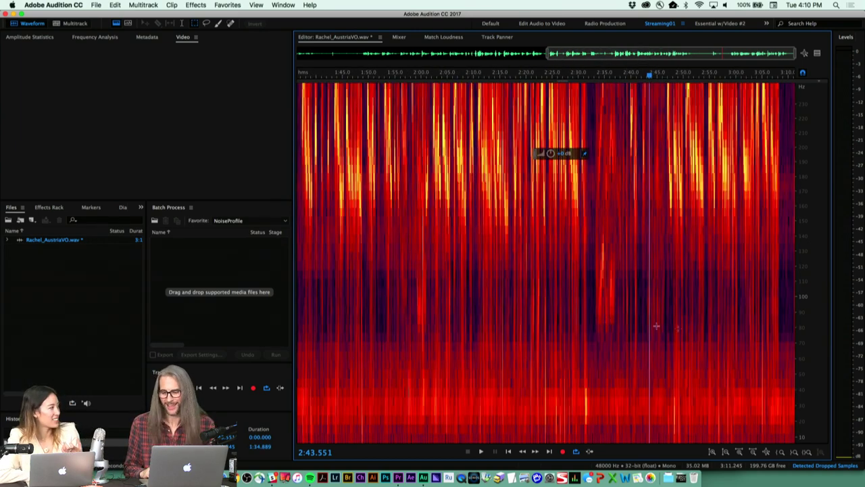
pyautogui.scroll(-3, 809, 300)
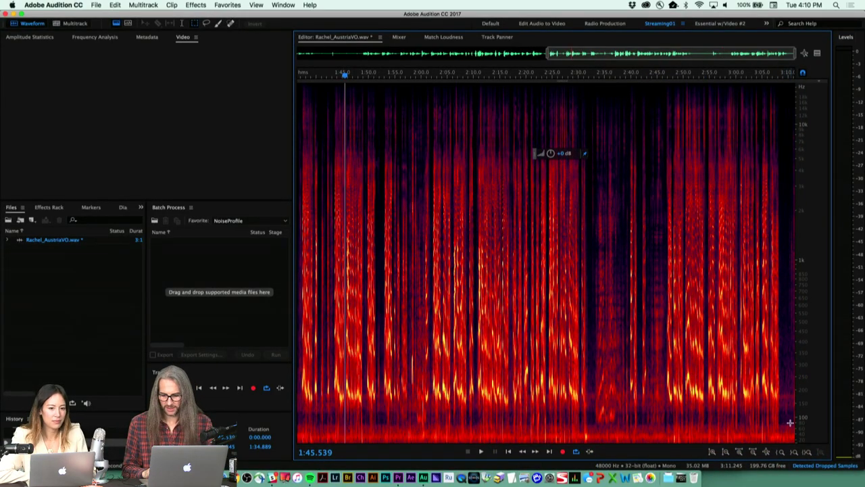
pyautogui.moveTo(789, 424); pyautogui.dragTo(296, 441)
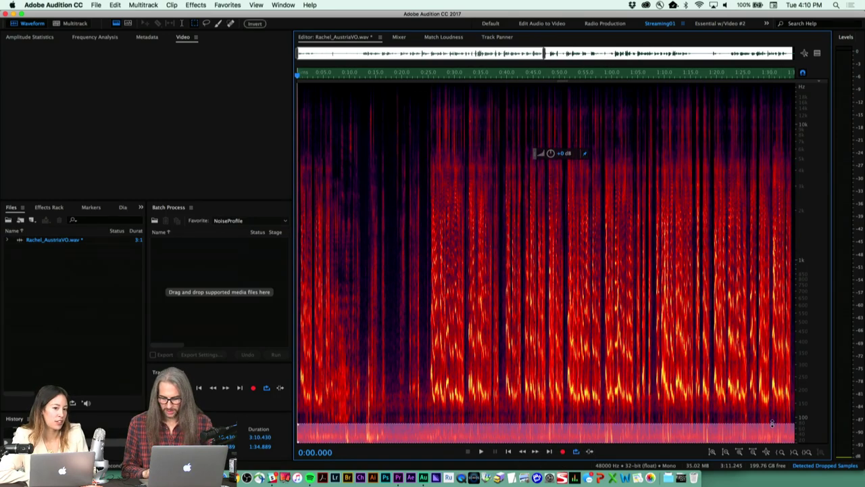
pyautogui.moveTo(771, 424); pyautogui.dragTo(773, 431)
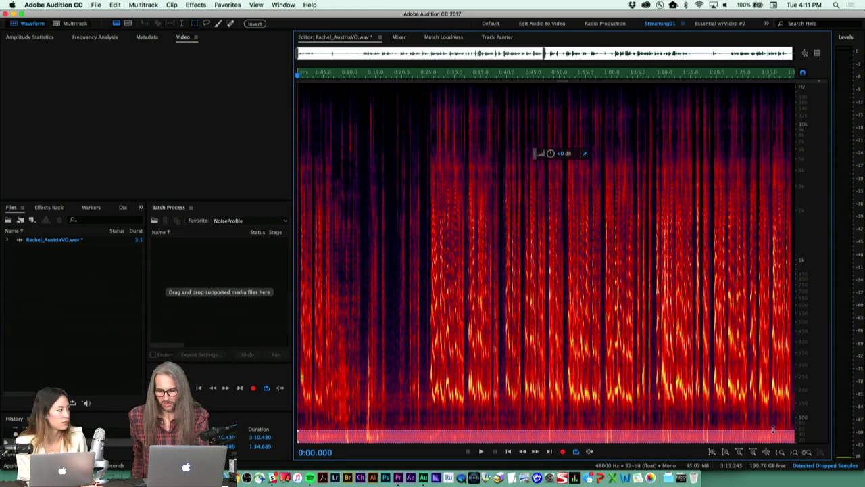
pyautogui.click(807, 452)
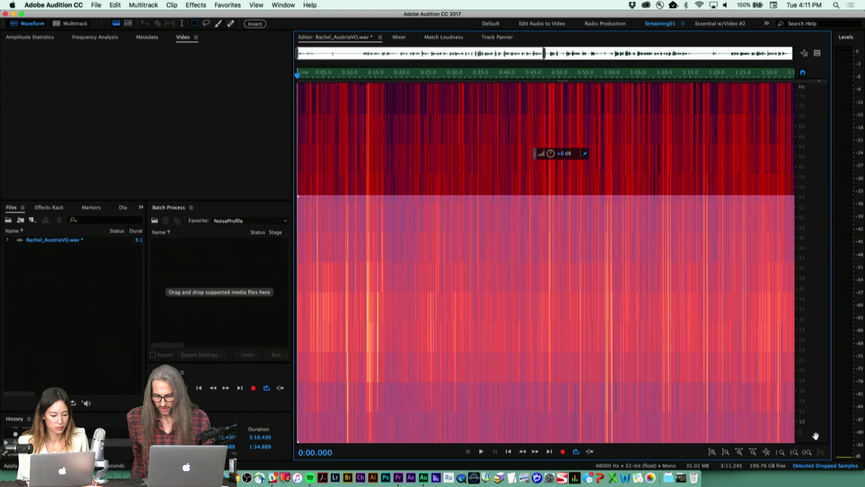
pyautogui.scroll(-3, 817, 406)
pyautogui.scroll(-3, 817, 406)
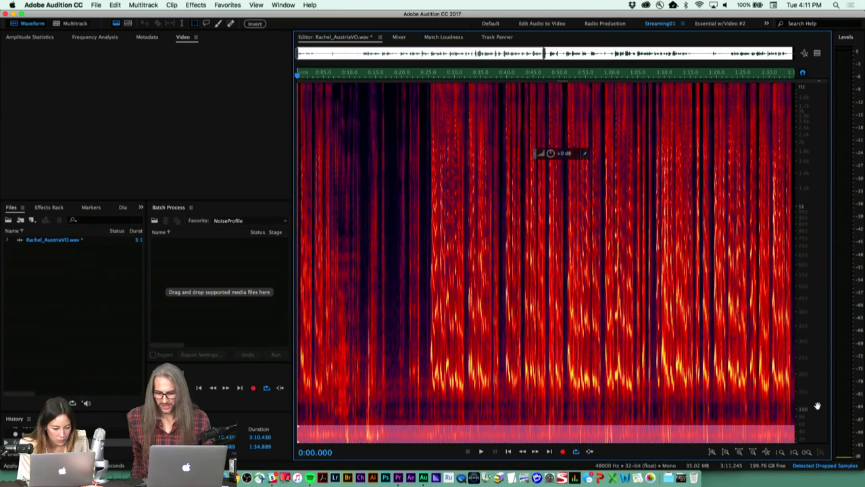
pyautogui.press('Delete')
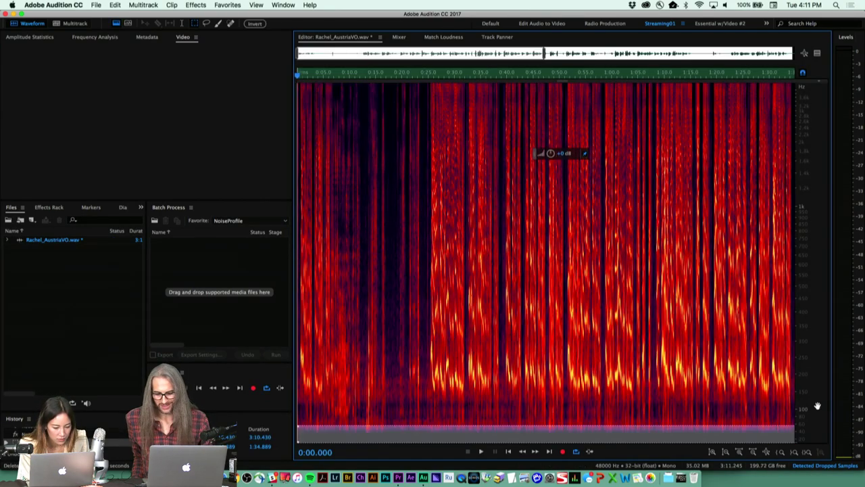
pyautogui.click(621, 411)
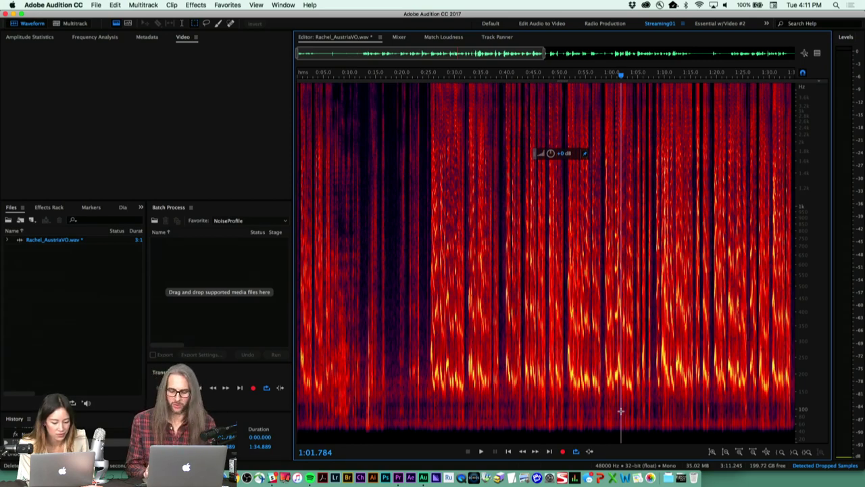
# Step: Marquee-select a narrow band just below 150 Hz over about the first 2:04 of the recording and clear the selection
pyautogui.scroll(-1, 621, 410)
pyautogui.moveTo(788, 391); pyautogui.dragTo(262, 401)
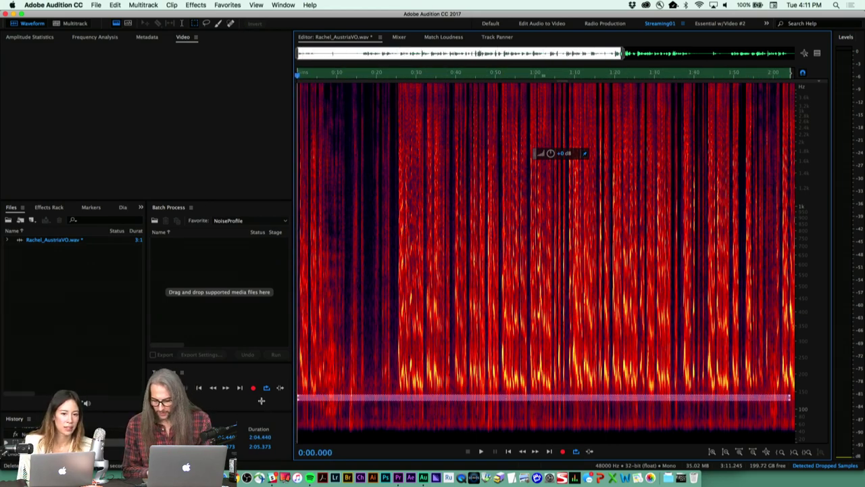
pyautogui.click(413, 308)
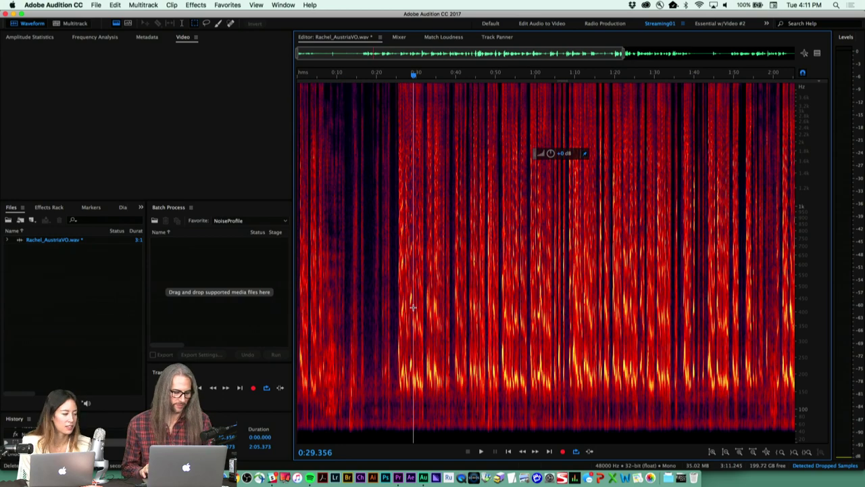
# Step: Set the default output in the audio hardware preferences to Built-in Output
pyautogui.click(96, 4)
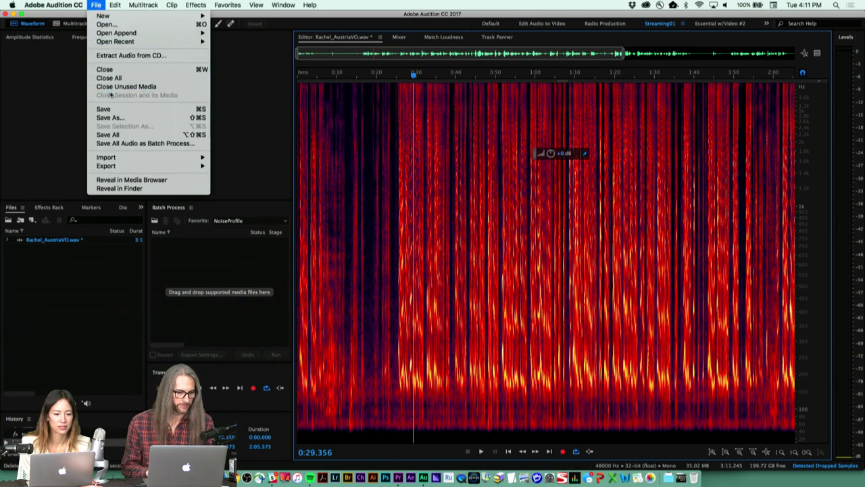
pyautogui.moveTo(53, 5)
pyautogui.moveTo(47, 30)
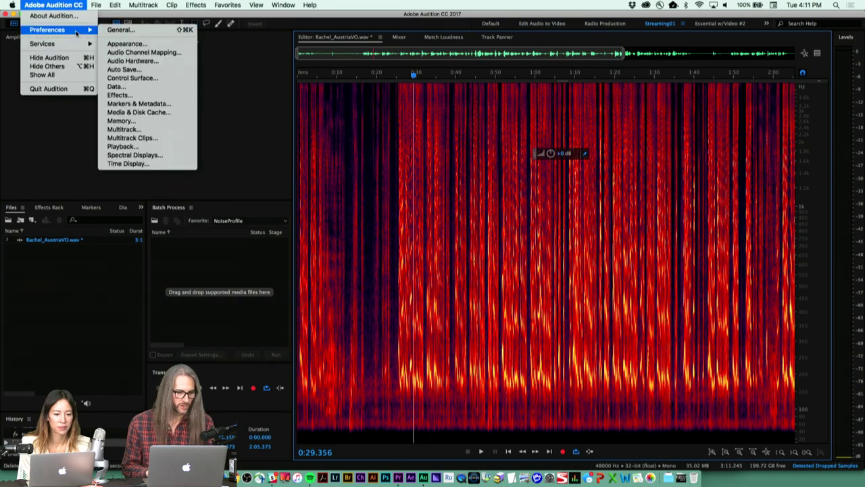
pyautogui.click(164, 60)
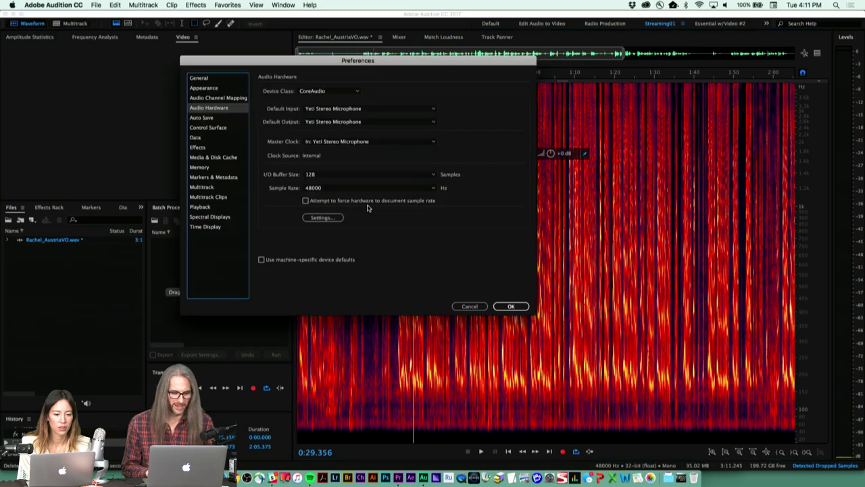
pyautogui.click(426, 121)
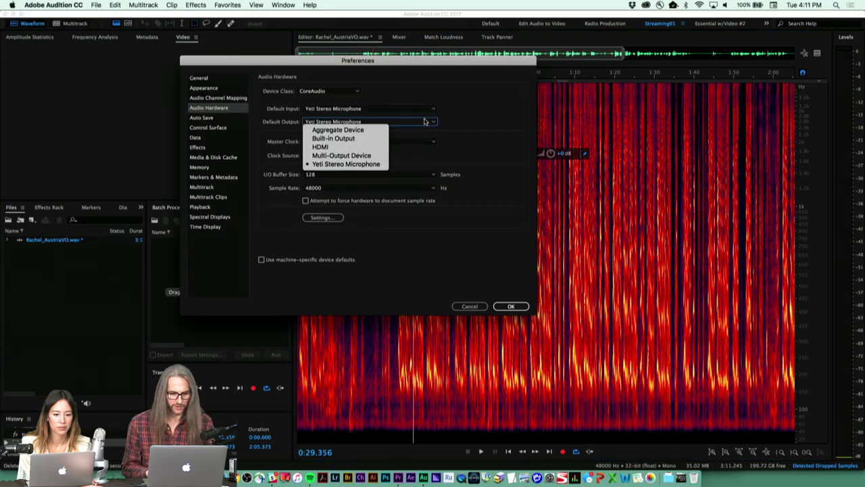
pyautogui.click(330, 139)
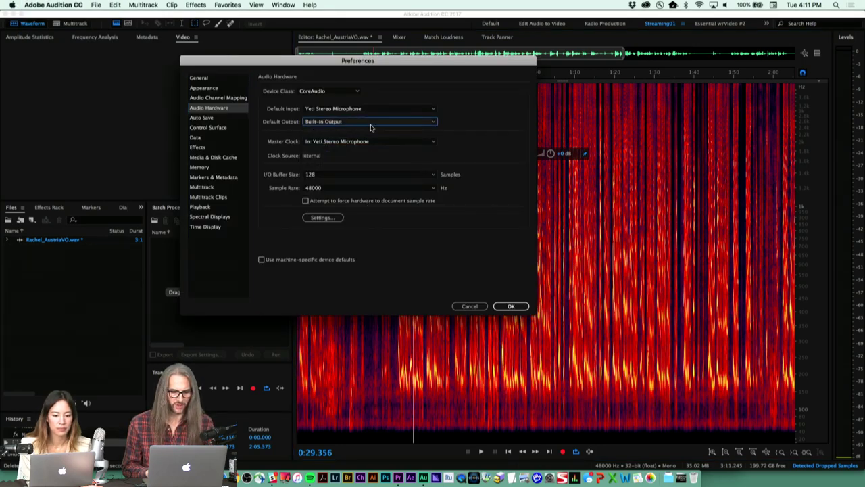
pyautogui.click(512, 307)
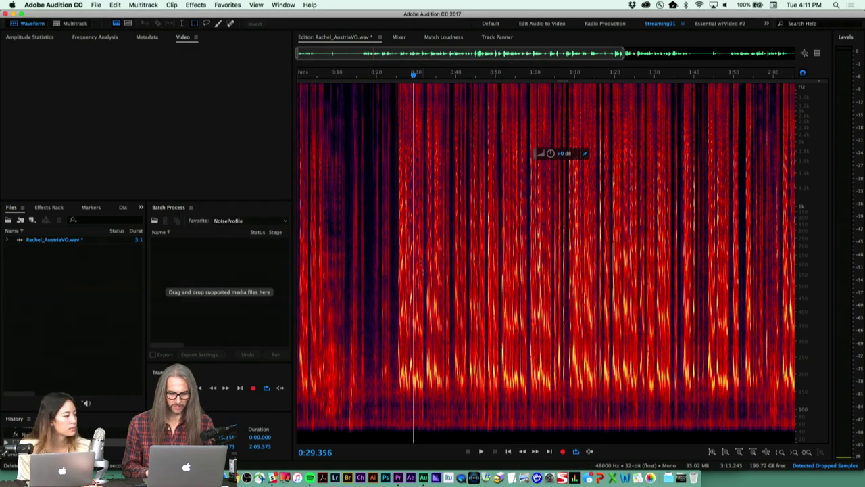
# Step: Play the cleaned voice-over from about 0:25.3 with raised system volume, showing the spectral display's full frequency range
pyautogui.click(397, 237)
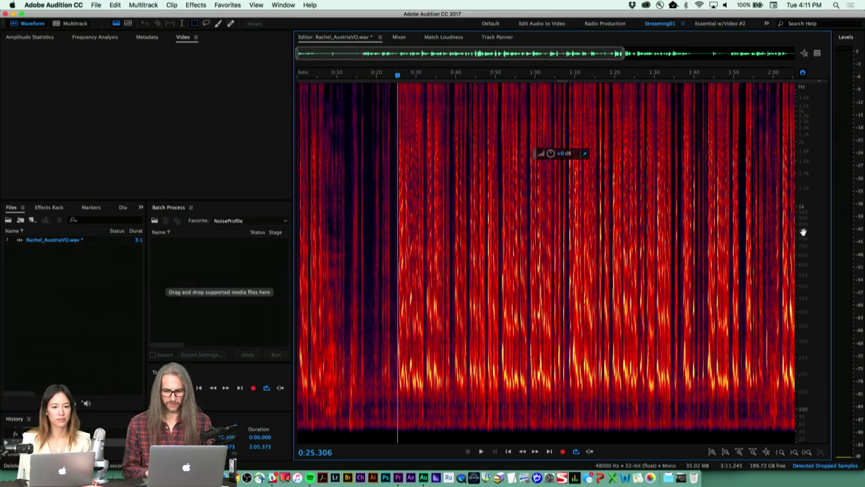
pyautogui.scroll(2, 804, 232)
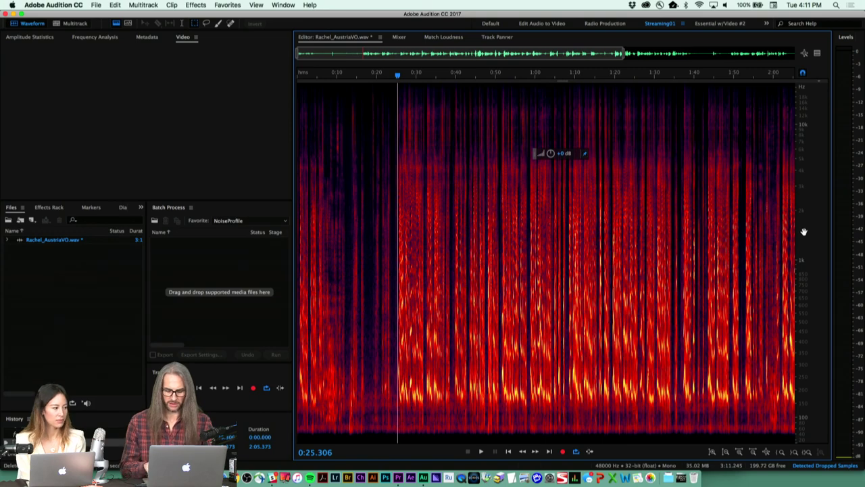
pyautogui.press('XF86AudioRaiseVolume')
pyautogui.press('space')
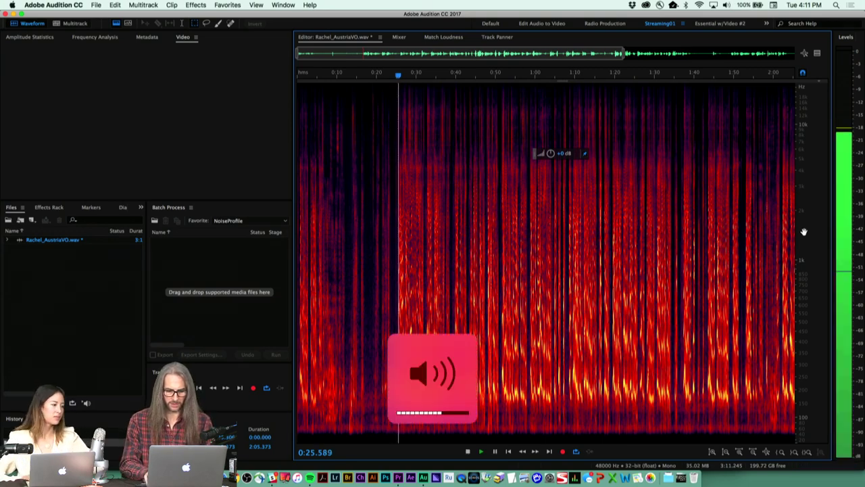
pyautogui.press('XF86AudioRaiseVolume')
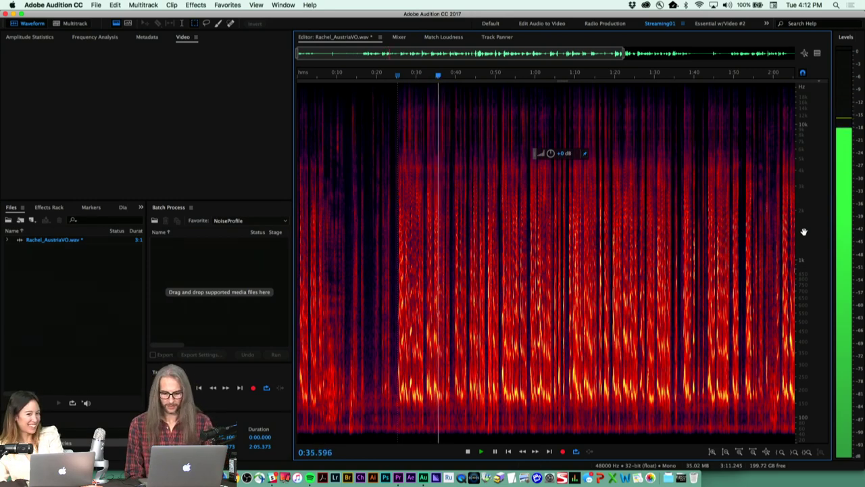
pyautogui.press('space')
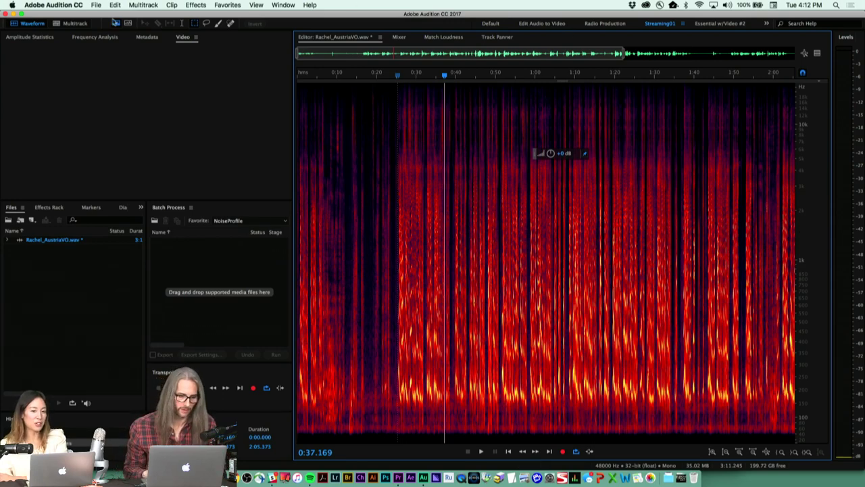
# Step: Hide the spectral display and save the cleaned voice-over file, showing the entire waveform
pyautogui.click(116, 23)
pyautogui.click(97, 5)
pyautogui.click(111, 109)
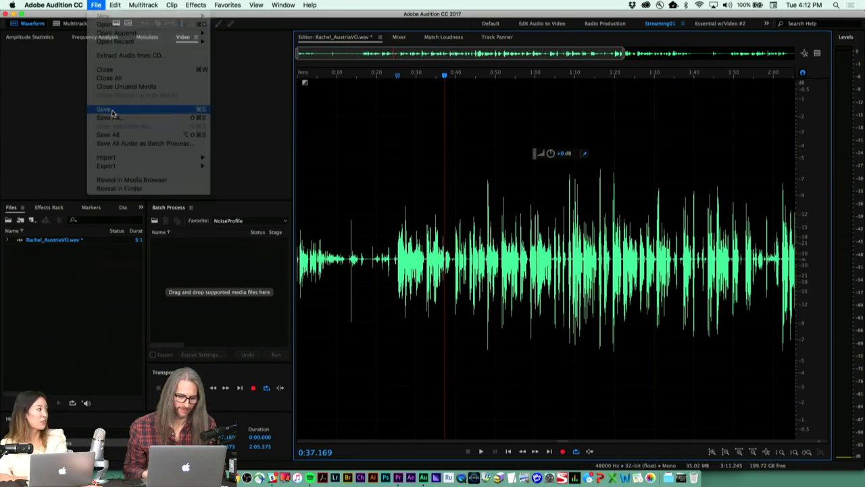
pyautogui.press('\\')
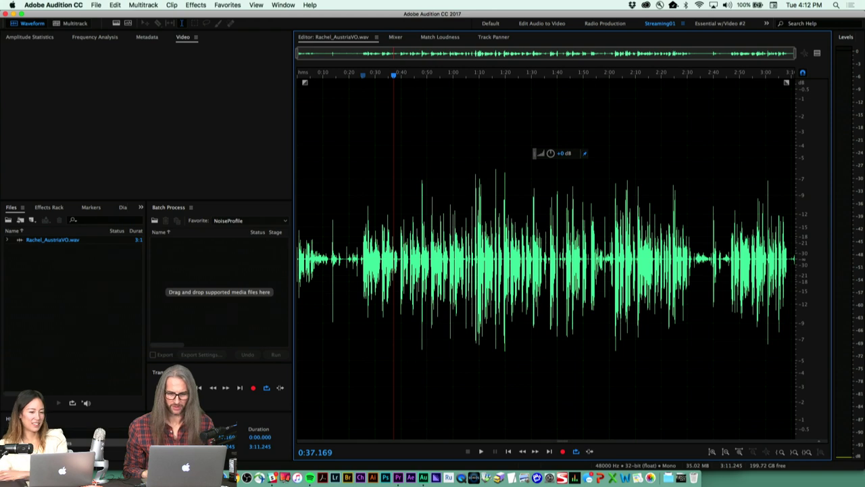
# Step: Switch to Finder and transfer the saved voice-over WAV by AirDrop to the editing Mac, accepting it there
pyautogui.press('super+Tab')
pyautogui.press('super+n')
pyautogui.click(284, 52)
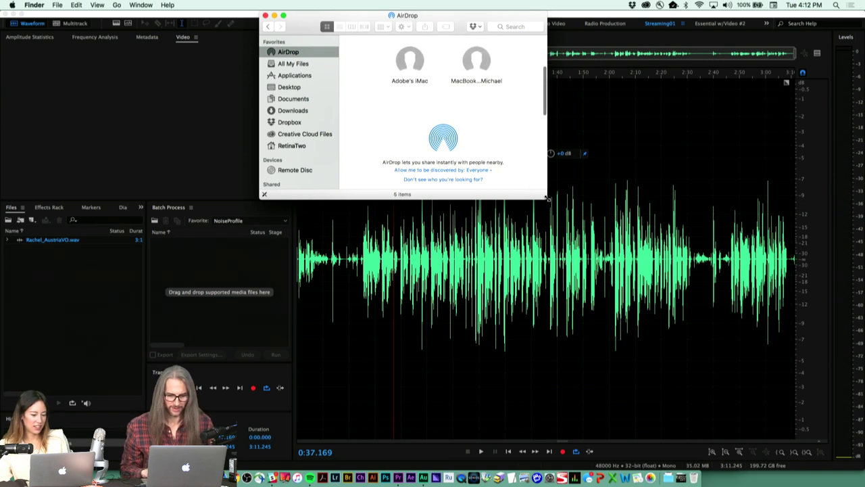
pyautogui.moveTo(549, 198); pyautogui.dragTo(668, 284)
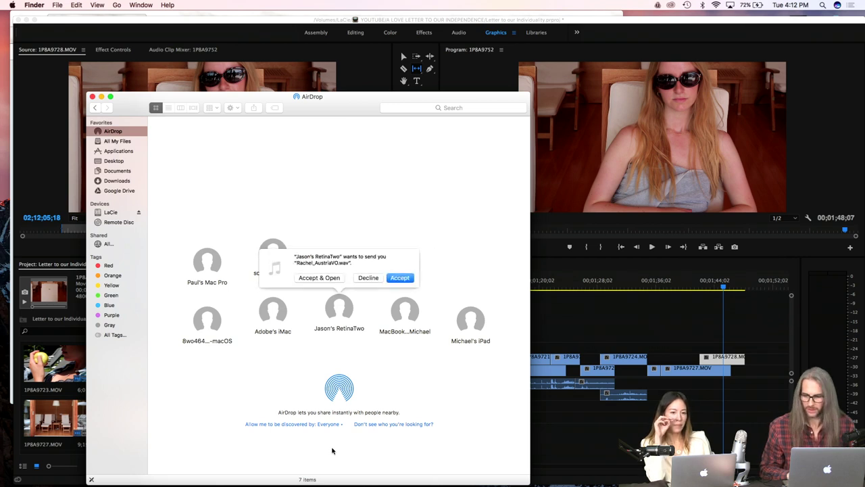
pyautogui.click(394, 279)
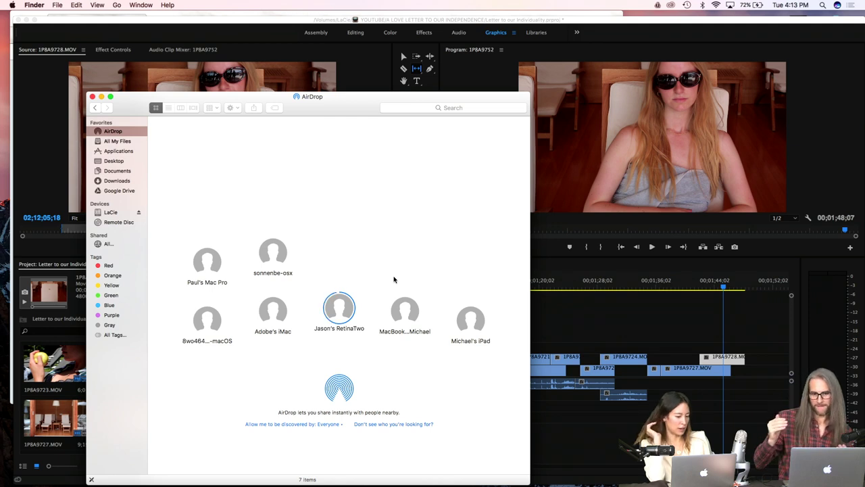
# Step: Find the received voice-over WAV in the Downloads folder and place it on track A4 of the Premiere Pro sequence at about 1:21
pyautogui.click(126, 181)
pyautogui.click(109, 162)
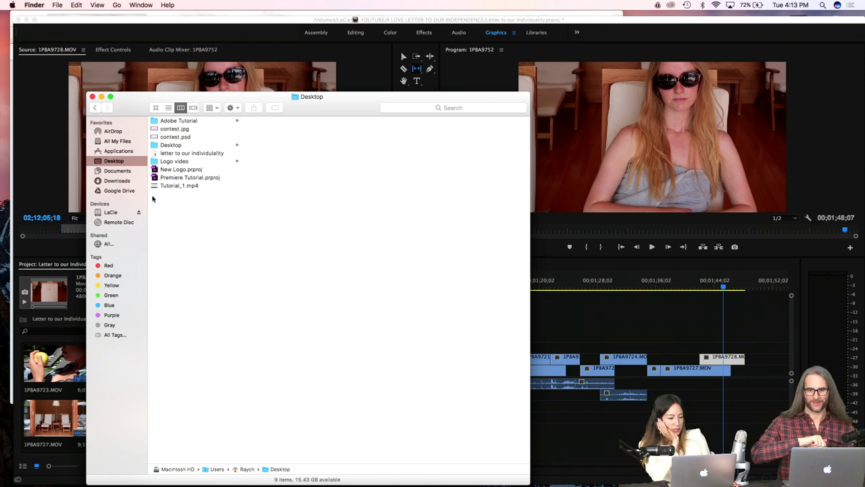
pyautogui.click(115, 170)
pyautogui.click(117, 181)
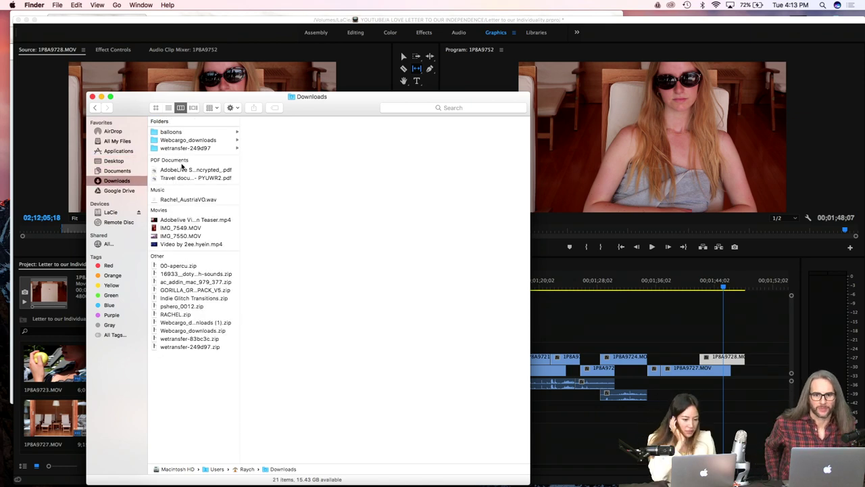
pyautogui.click(182, 199)
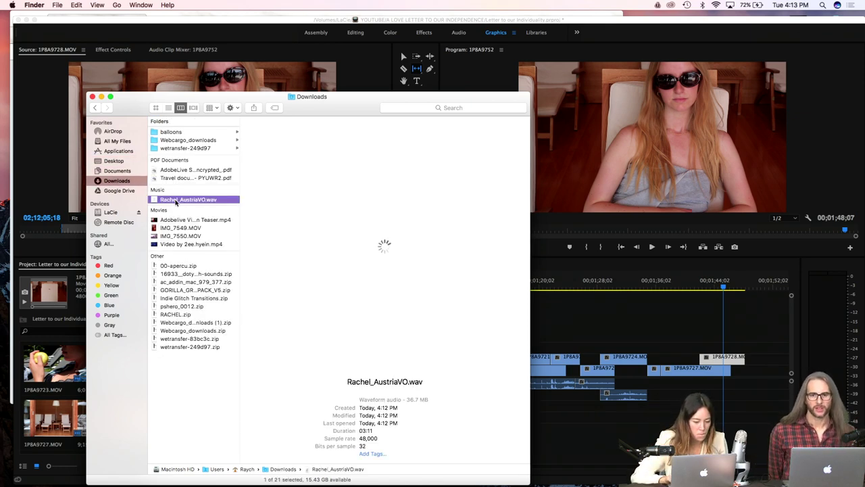
pyautogui.press('space')
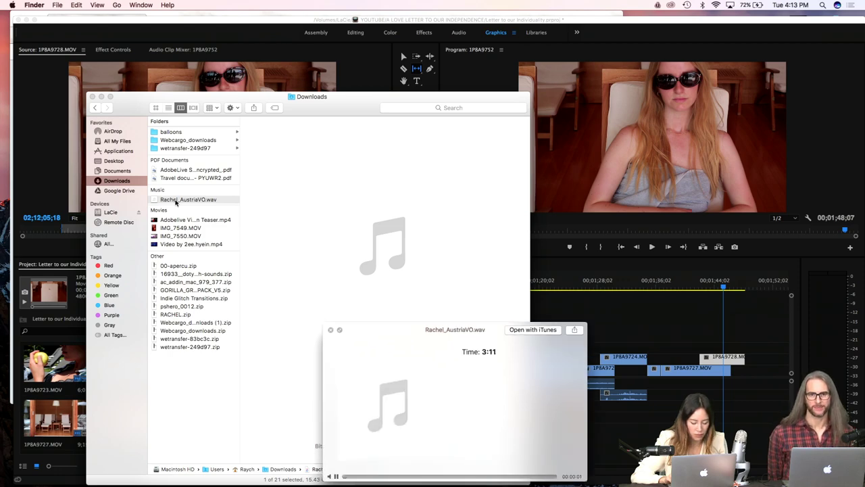
pyautogui.press('space')
pyautogui.moveTo(207, 202); pyautogui.dragTo(568, 447)
pyautogui.click(568, 447)
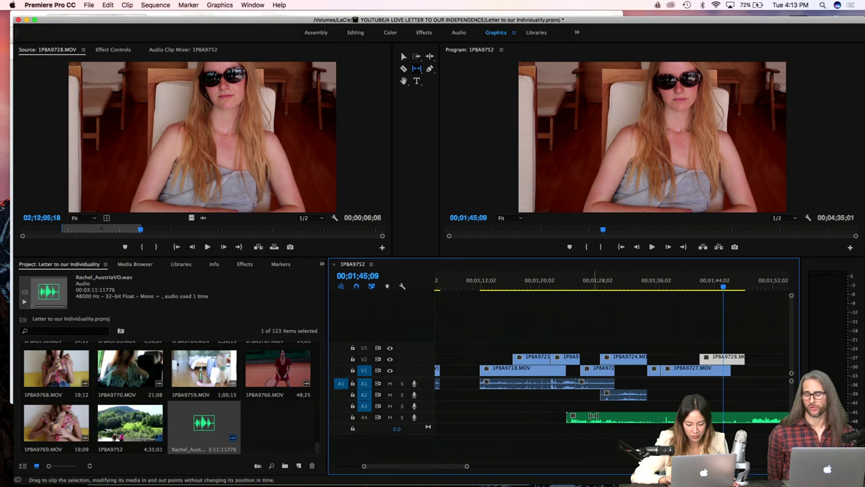
pyautogui.press('a')
pyautogui.moveTo(589, 416); pyautogui.dragTo(572, 418)
pyautogui.press('super+z')
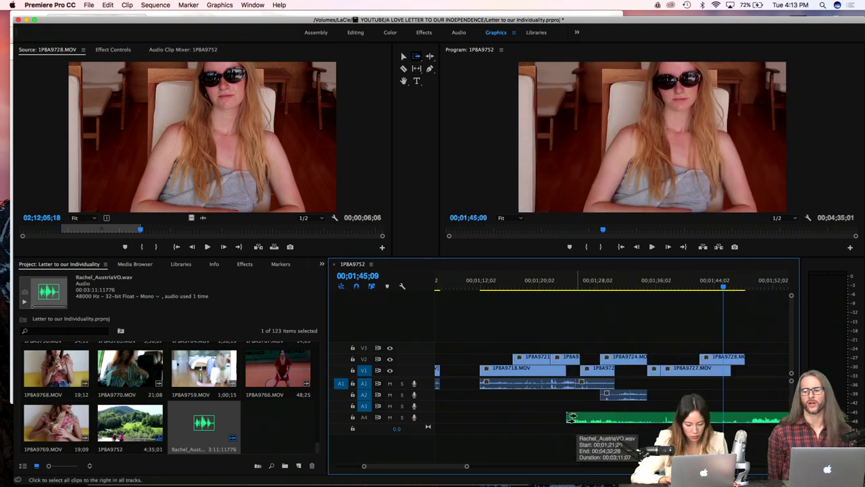
# Step: Move the voice-over clip on A4 earlier to about 1:04 and trim its beginning to about 1:28
pyautogui.press('v')
pyautogui.moveTo(608, 418); pyautogui.dragTo(475, 423)
pyautogui.press('-')
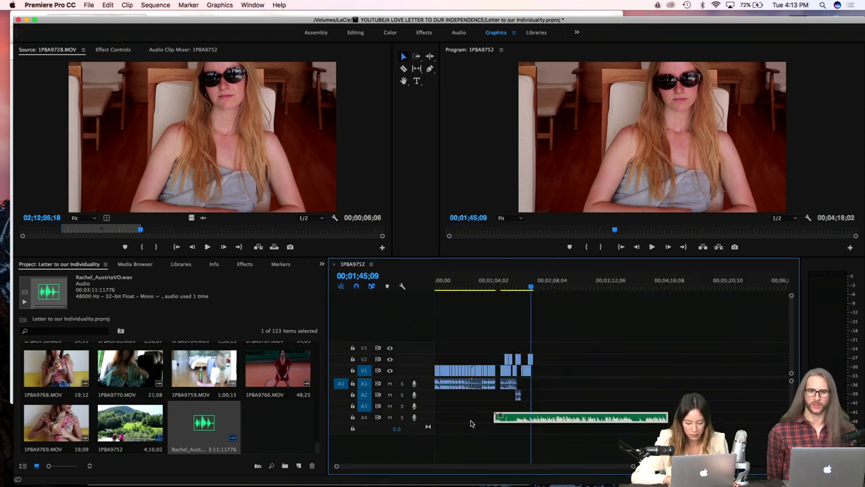
pyautogui.press('=')
pyautogui.press('-')
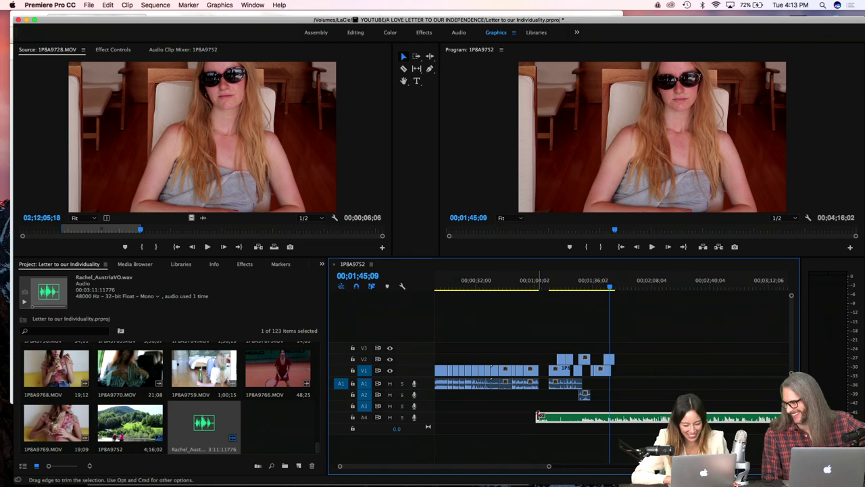
pyautogui.moveTo(539, 417); pyautogui.dragTo(579, 416)
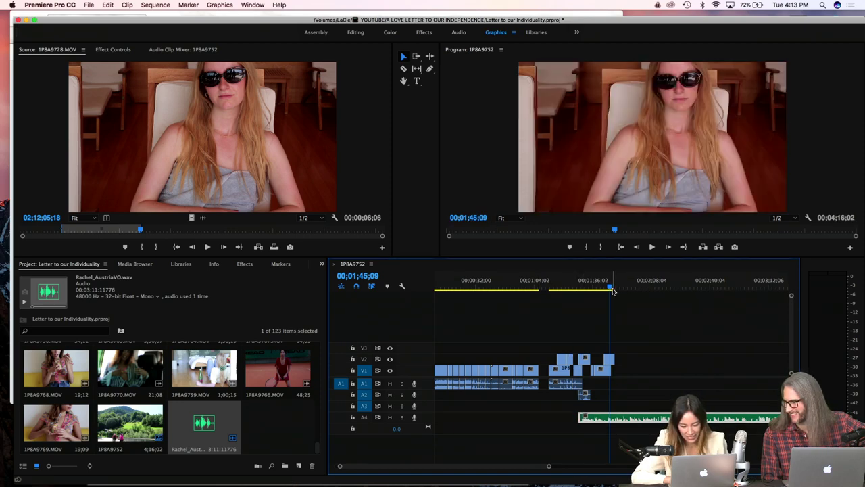
# Step: Listen to the voice-over clip on A4 from about 3:51 to find where its final take begins
pyautogui.moveTo(611, 286); pyautogui.dragTo(648, 301)
pyautogui.hscroll(5, 699, 373)
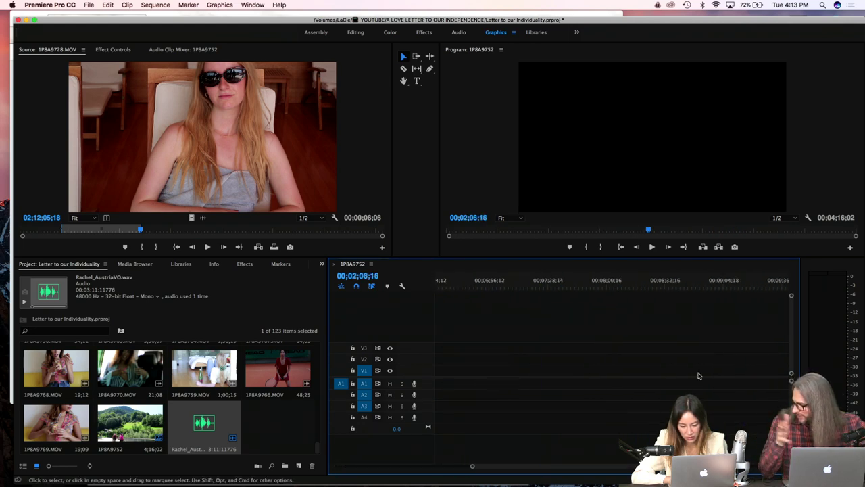
pyautogui.click(715, 288)
pyautogui.moveTo(717, 288)
pyautogui.mouseDown()
pyautogui.moveTo(735, 286)
pyautogui.moveTo(718, 286)
pyautogui.mouseUp()
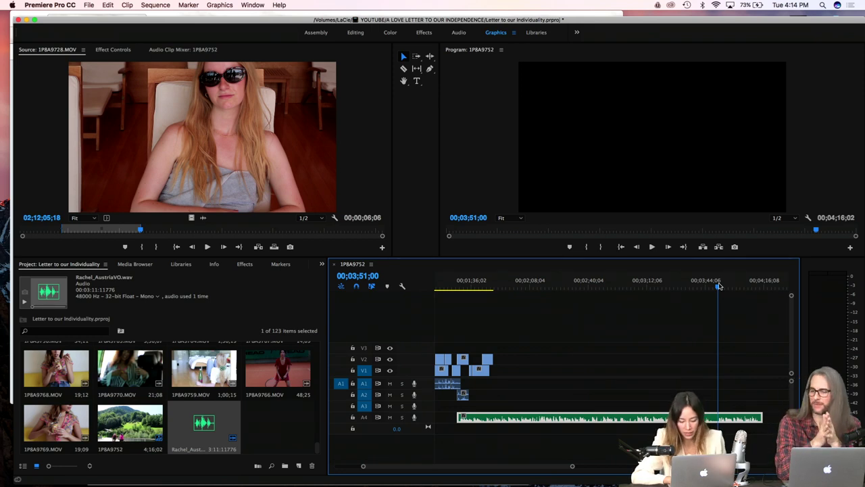
pyautogui.press('space')
pyautogui.press('XF86AudioRaiseVolume')
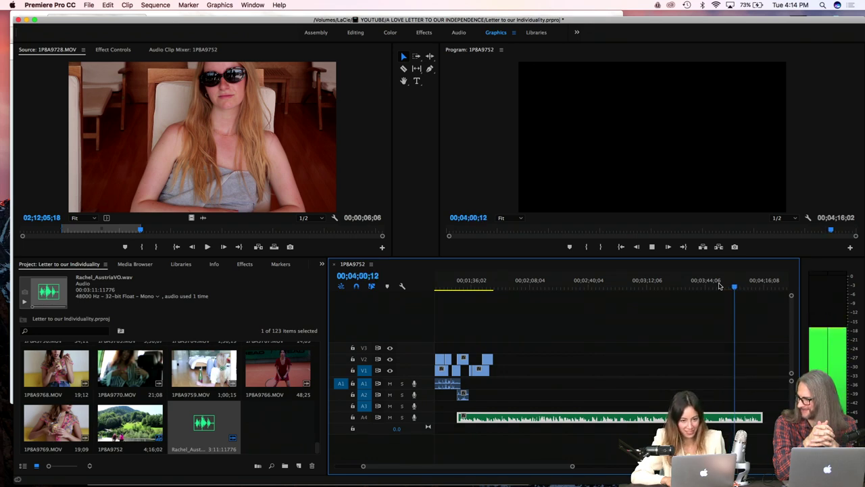
pyautogui.press('space')
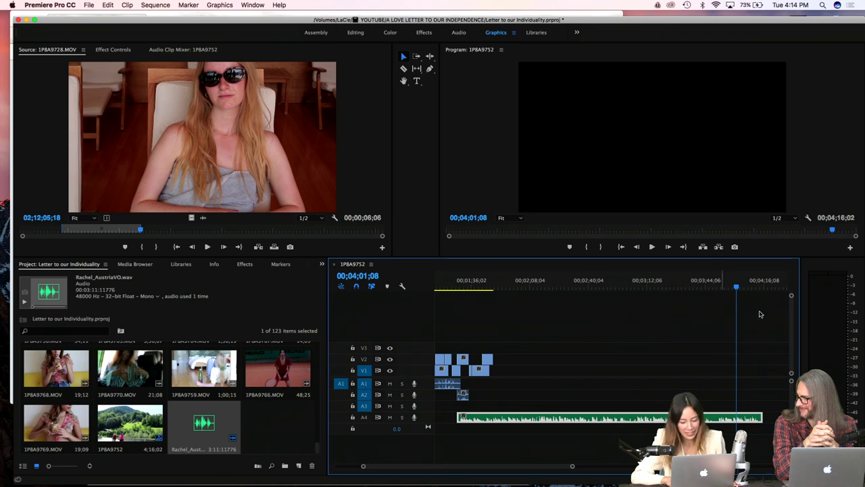
# Step: Split the voice-over clip on A4 at 00;03;51;07 with the Razor tool
pyautogui.click(719, 289)
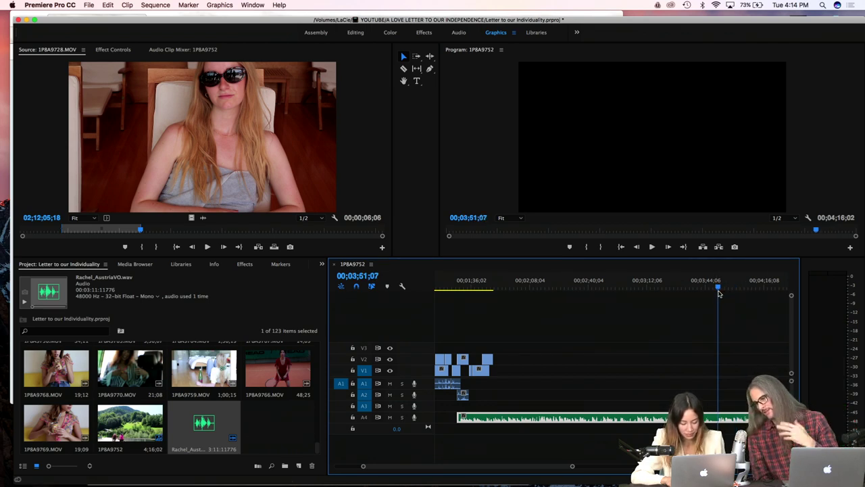
pyautogui.press('c')
pyautogui.click(717, 418)
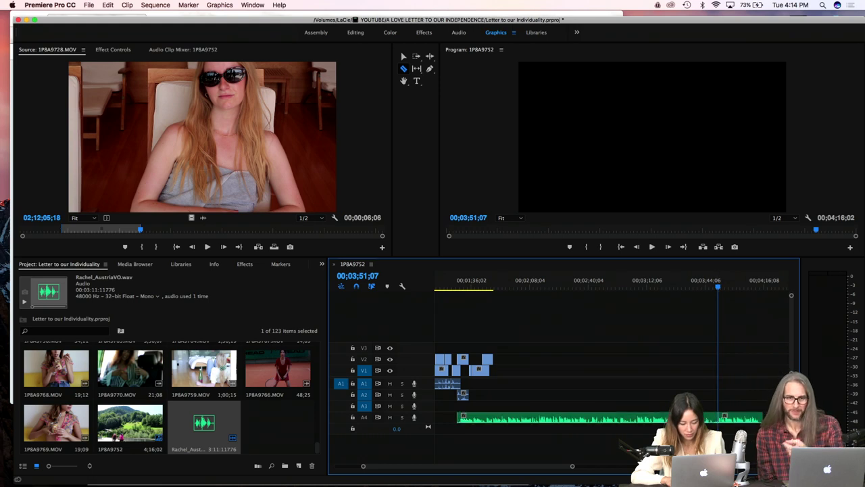
# Step: Move the split-off end section of the voice-over from A4 to track A3, starting at about 2:06
pyautogui.press('a')
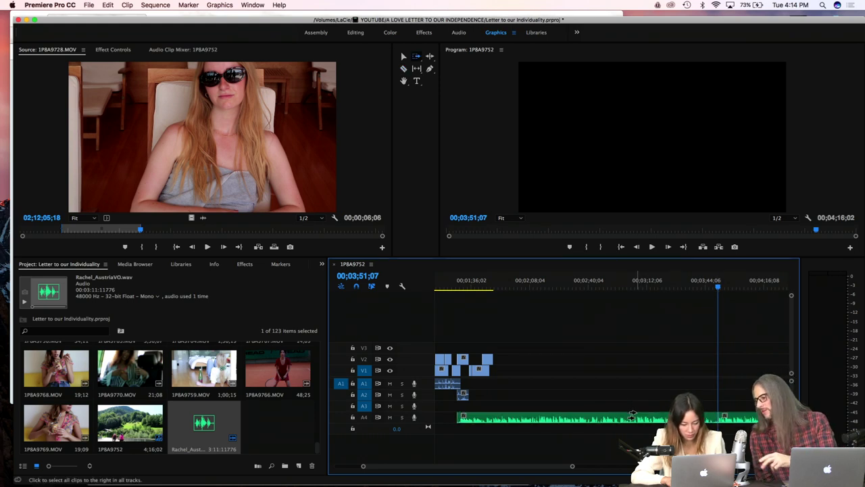
pyautogui.press('v')
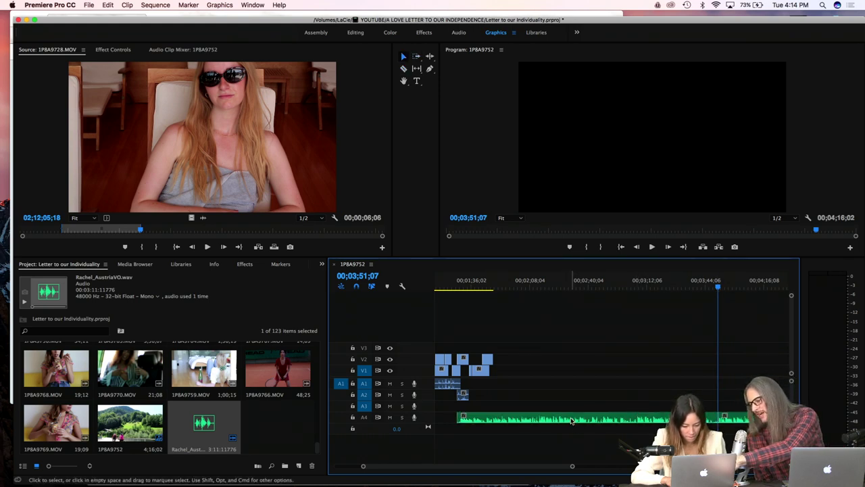
pyautogui.hscroll(-2, 572, 420)
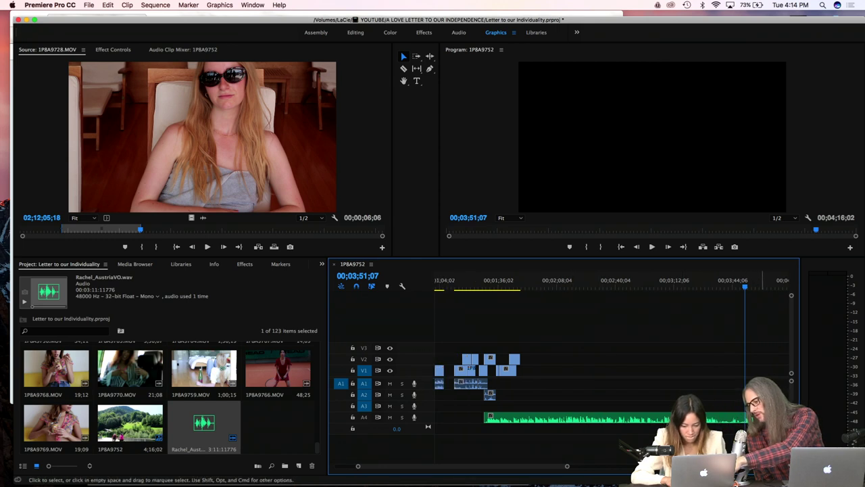
pyautogui.moveTo(771, 406); pyautogui.dragTo(581, 408)
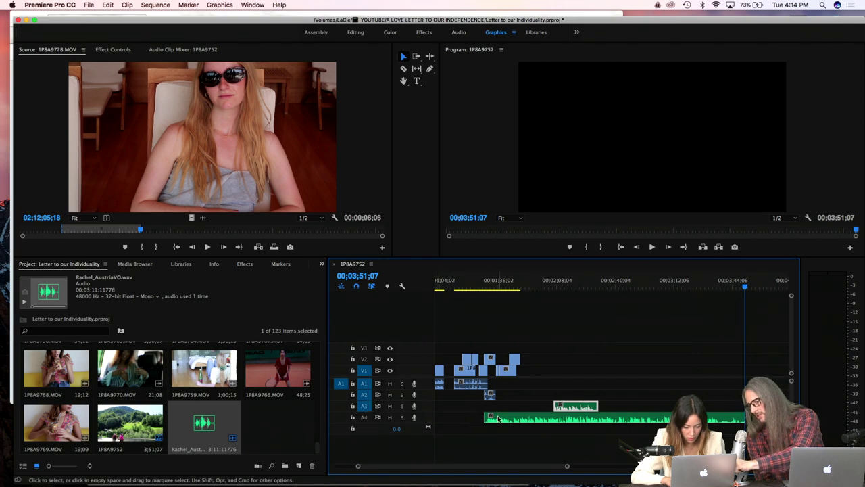
# Step: Enlarge tracks V1 and A3 in the timeline and turn off rectified audio waveforms
pyautogui.hscroll(3, 498, 419)
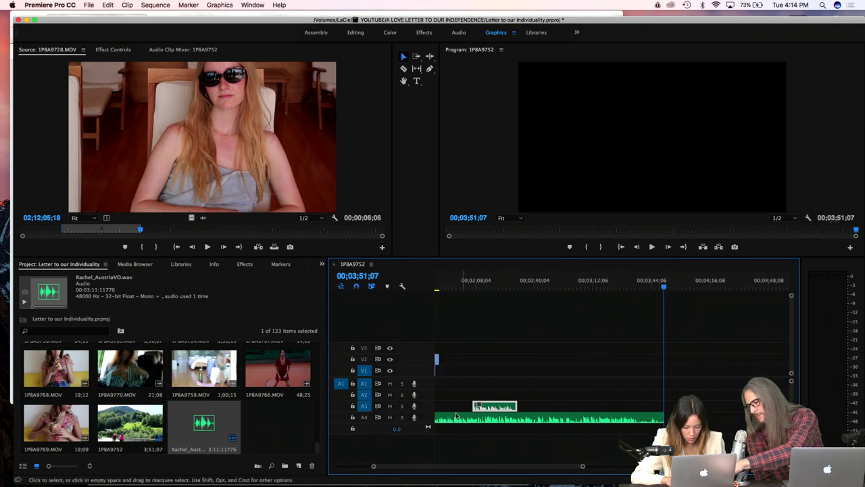
pyautogui.doubleClick(398, 419)
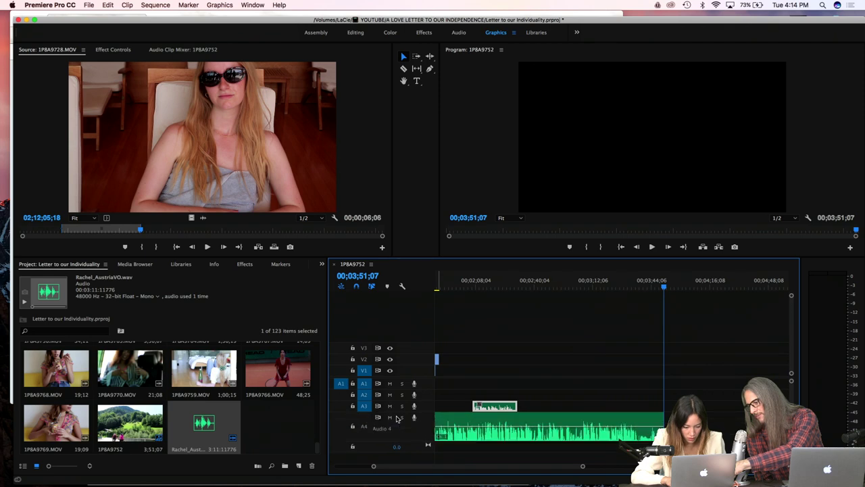
pyautogui.doubleClick(402, 406)
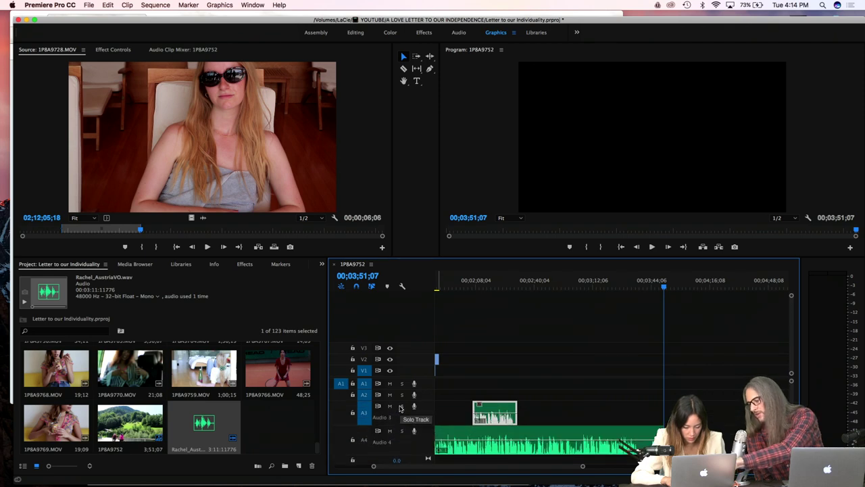
pyautogui.doubleClick(402, 368)
pyautogui.moveTo(402, 366); pyautogui.dragTo(406, 350)
pyautogui.hscroll(-5, 439, 355)
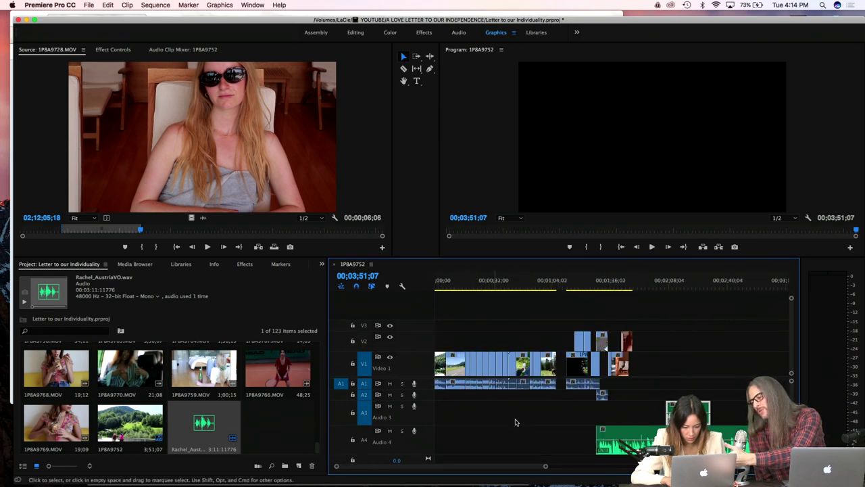
pyautogui.moveTo(411, 425); pyautogui.dragTo(416, 418)
pyautogui.click(371, 264)
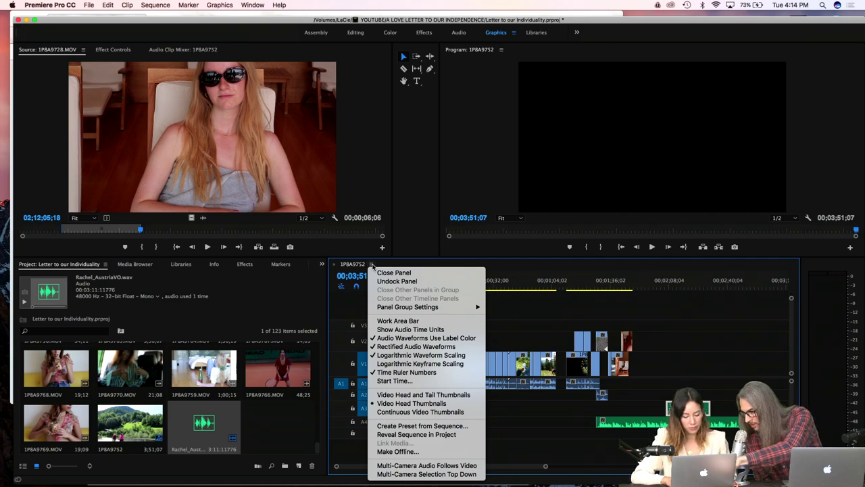
pyautogui.click(407, 348)
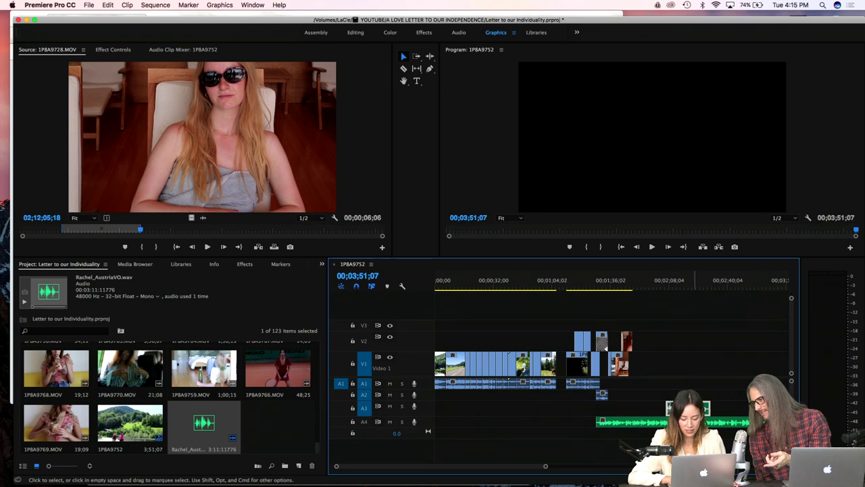
# Step: Mute audio track A4, which holds the long voice-over recording
pyautogui.scroll(5, 611, 359)
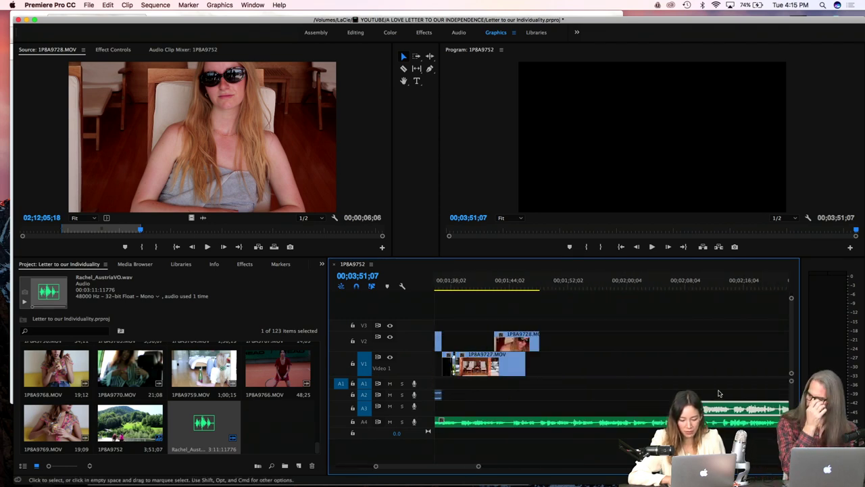
pyautogui.scroll(3, 719, 394)
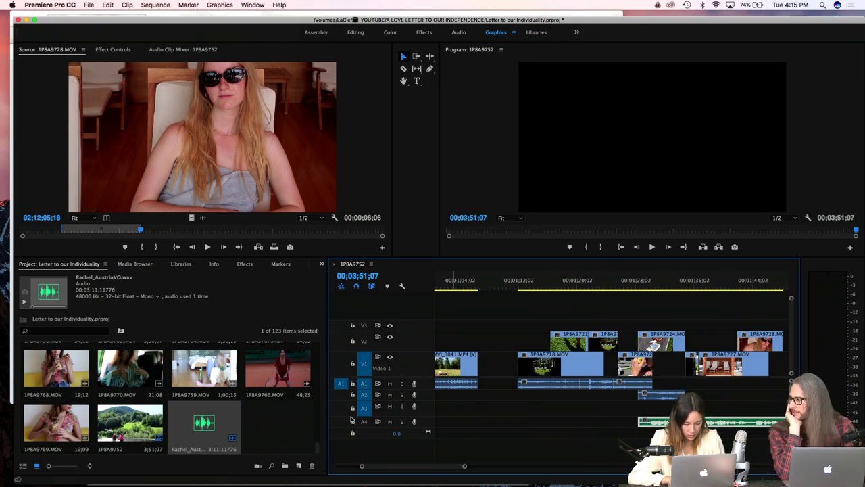
pyautogui.click(389, 422)
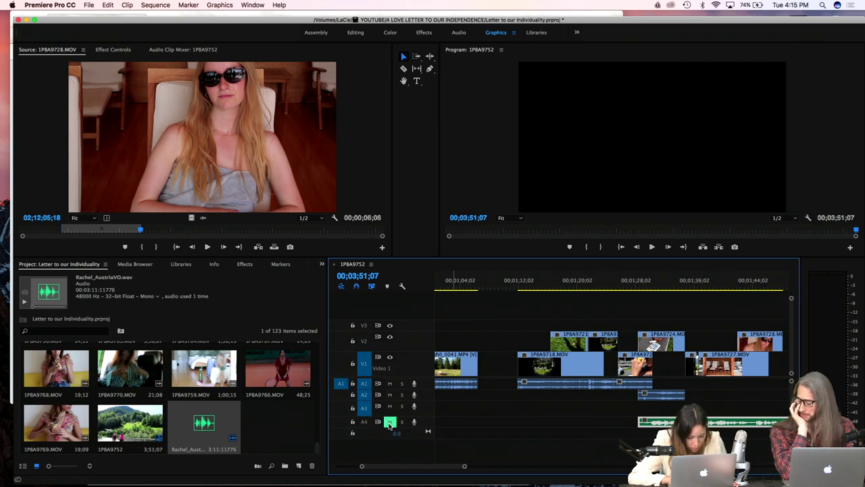
# Step: Move the voice-over clip on A3 earlier to align its start with the 1P8A9718.MOV clip at about 1:12
pyautogui.hscroll(10, 634, 417)
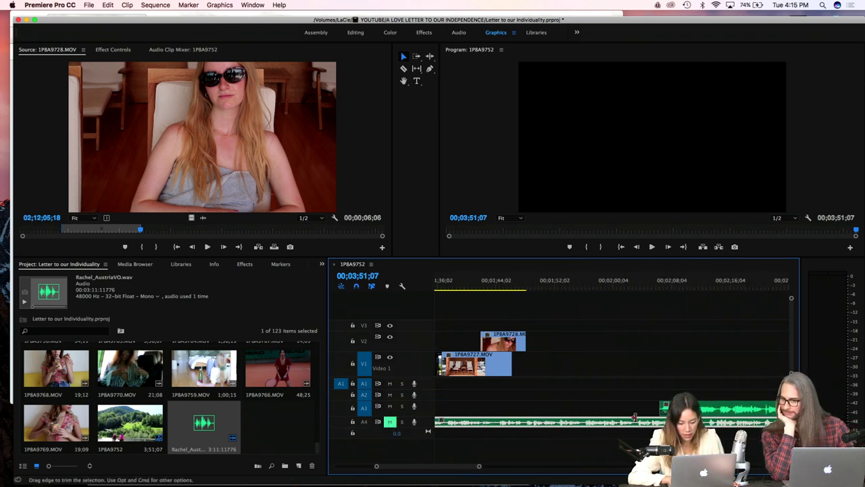
pyautogui.hscroll(-5, 536, 403)
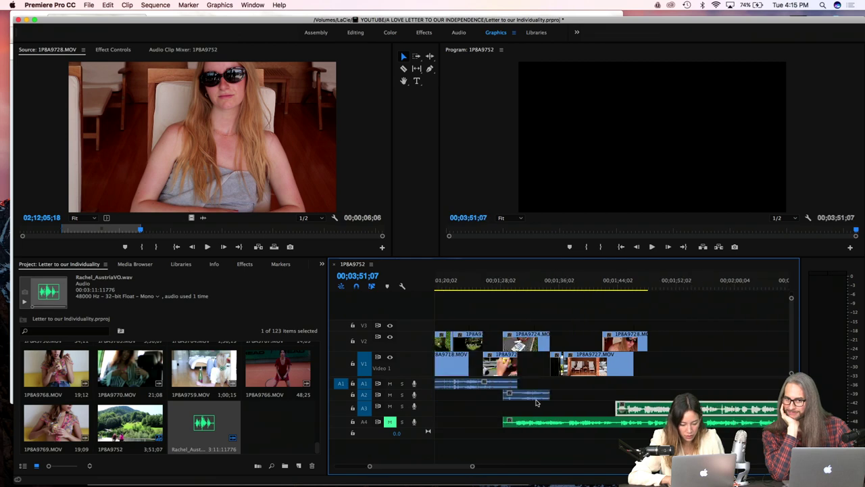
pyautogui.hscroll(-4, 537, 403)
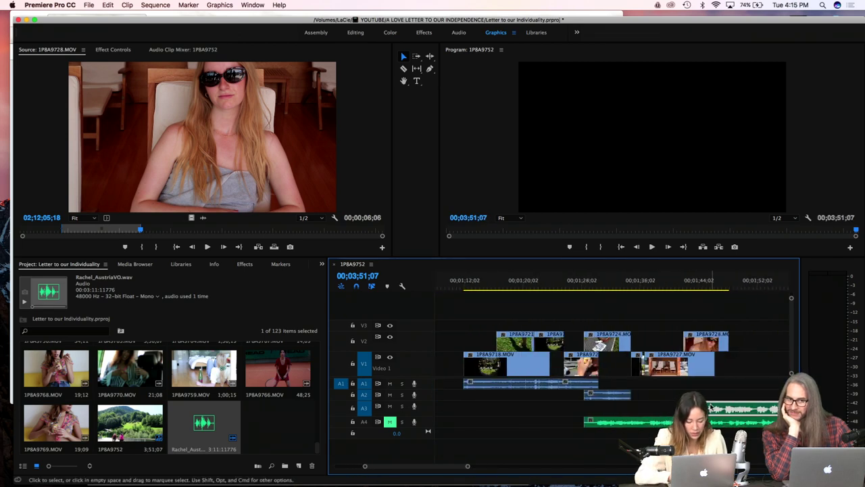
pyautogui.moveTo(711, 408); pyautogui.dragTo(476, 407)
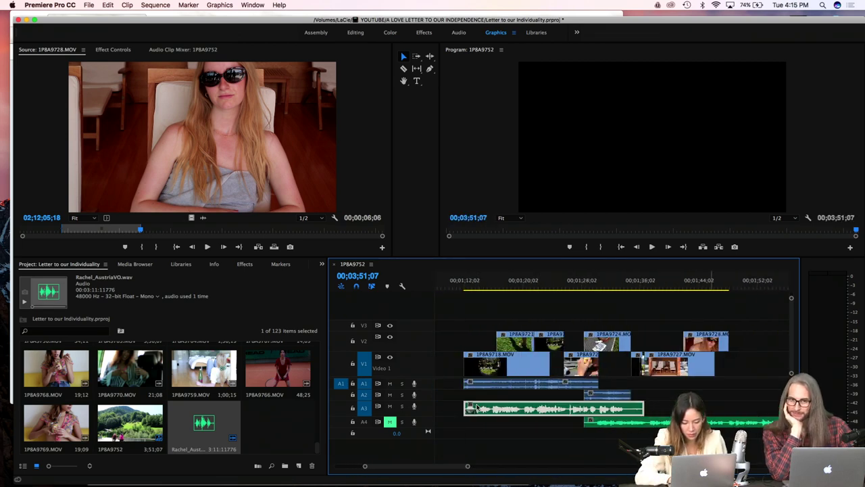
# Step: Clear all audio track targets and target only track A1
pyautogui.click(480, 385)
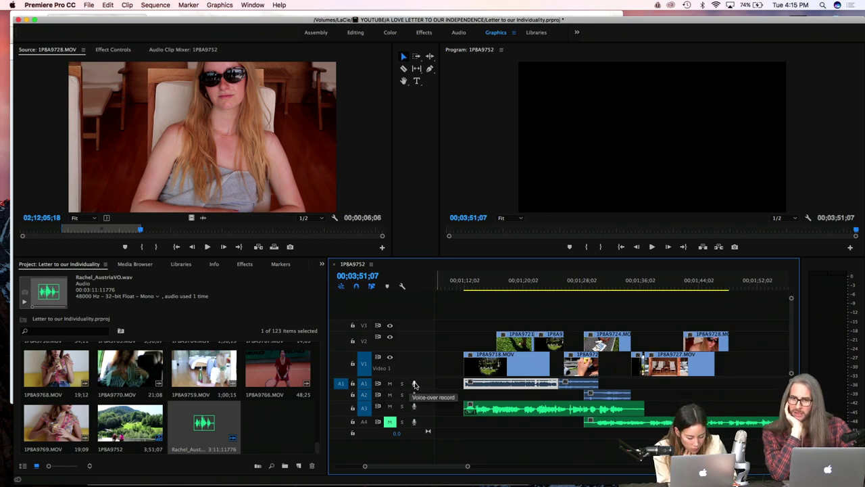
pyautogui.rightClick(365, 385)
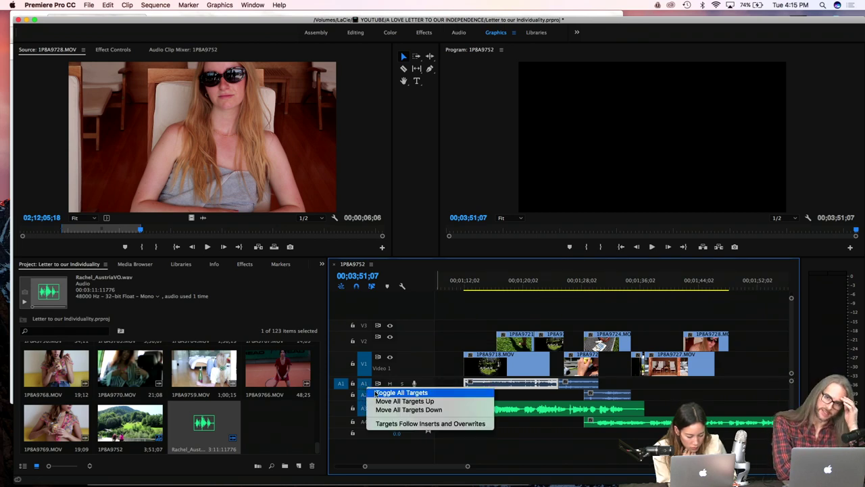
pyautogui.click(375, 392)
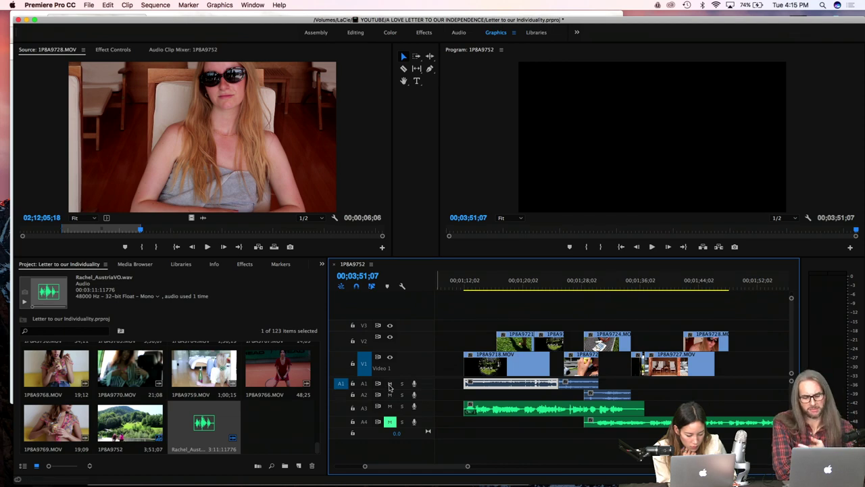
pyautogui.click(363, 384)
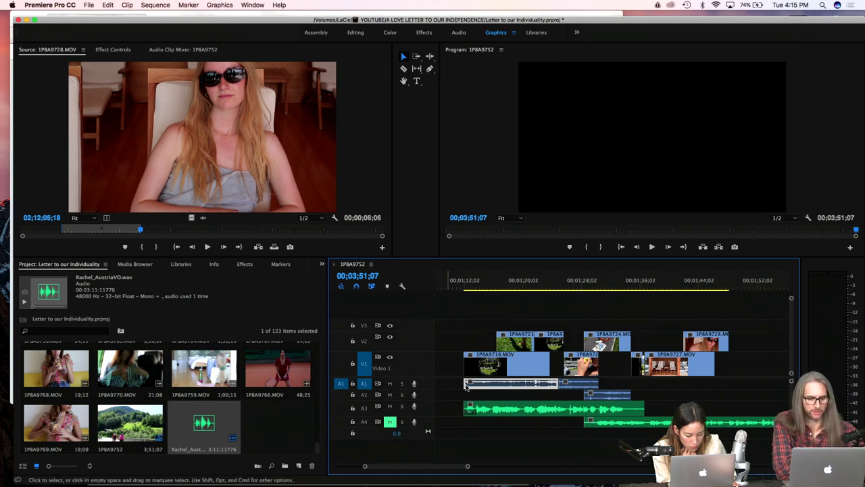
pyautogui.rightClick(484, 387)
pyautogui.click(424, 386)
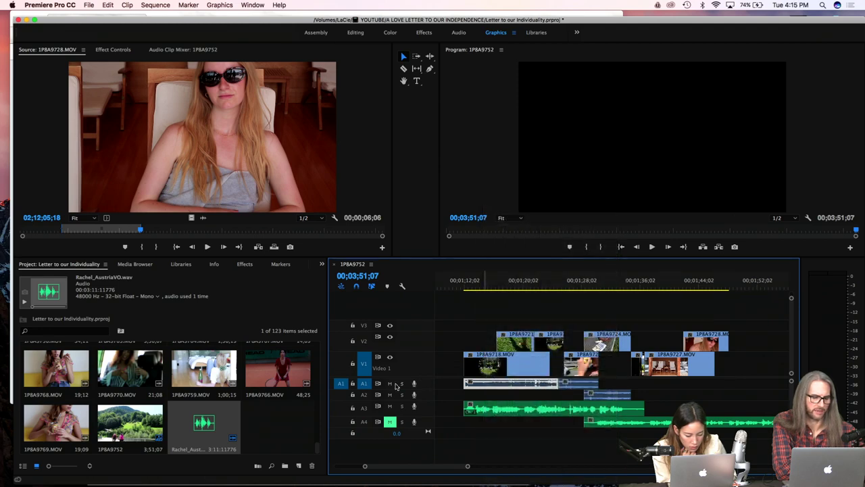
pyautogui.rightClick(365, 385)
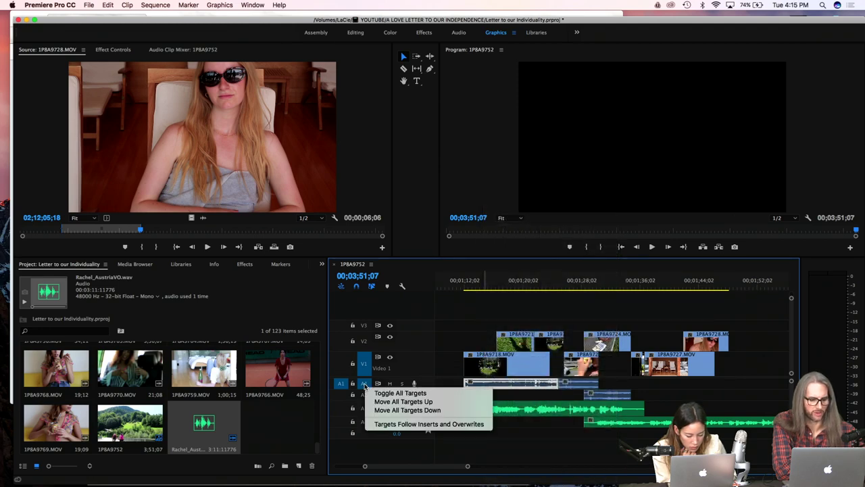
pyautogui.click(381, 425)
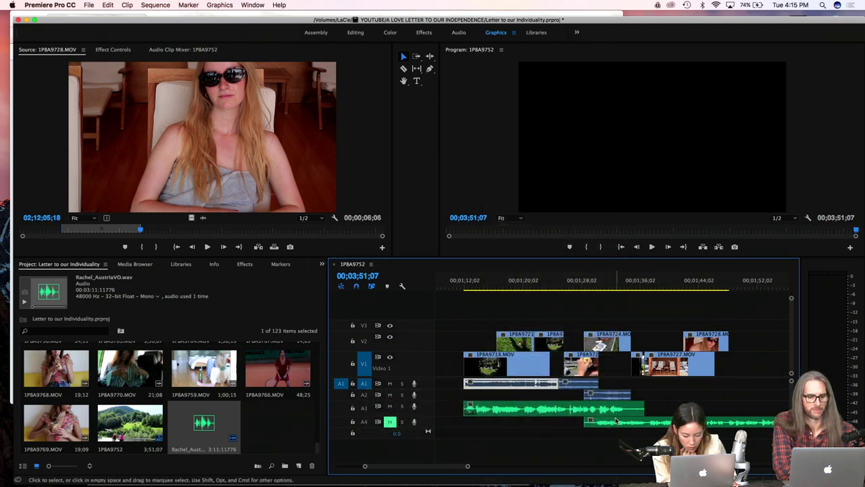
# Step: Play the sequence from about 1:11 to hear the voice-over against the A1 camera audio
pyautogui.click(461, 287)
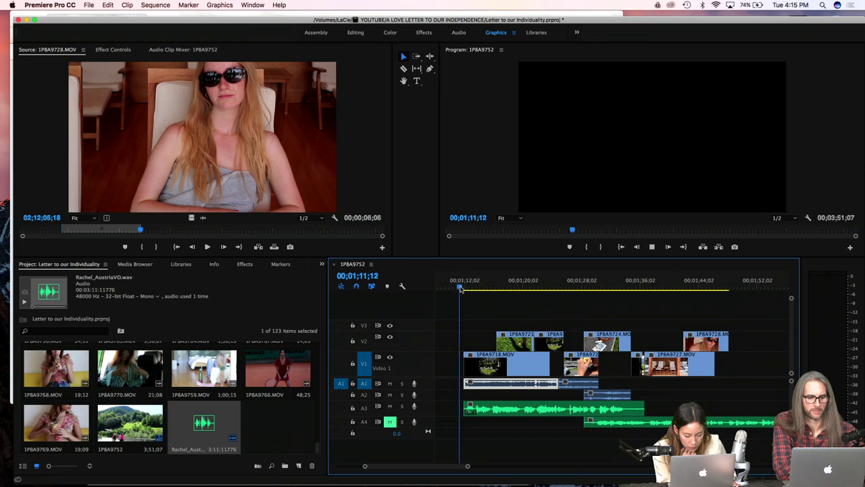
pyautogui.press('space')
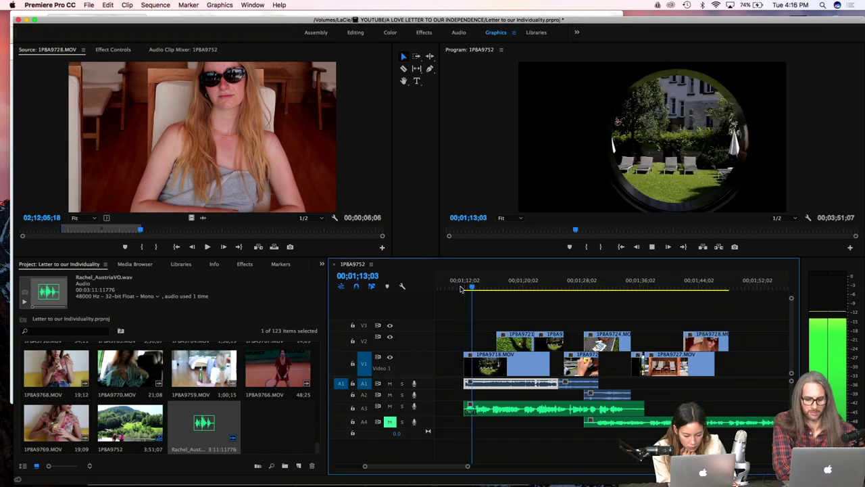
pyautogui.press('space')
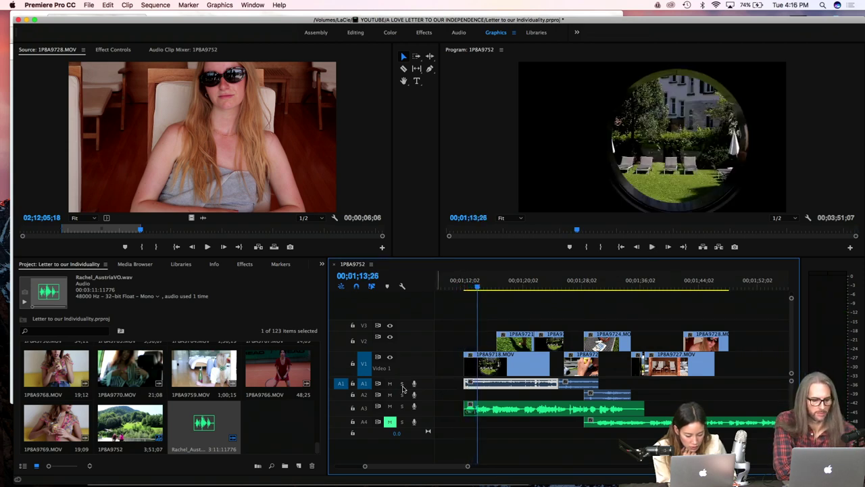
# Step: Open the first A1 clip's audio in the Source monitor and make the audio tracks taller in the timeline
pyautogui.doubleClick(427, 387)
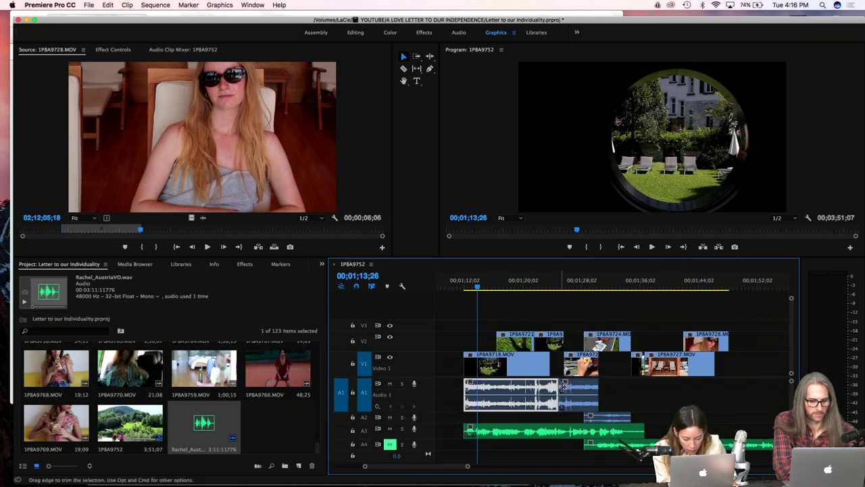
pyautogui.doubleClick(471, 384)
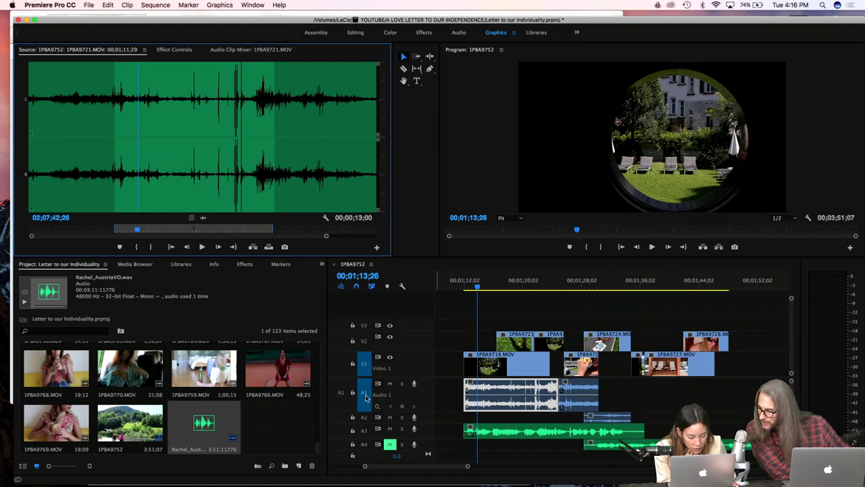
pyautogui.doubleClick(430, 392)
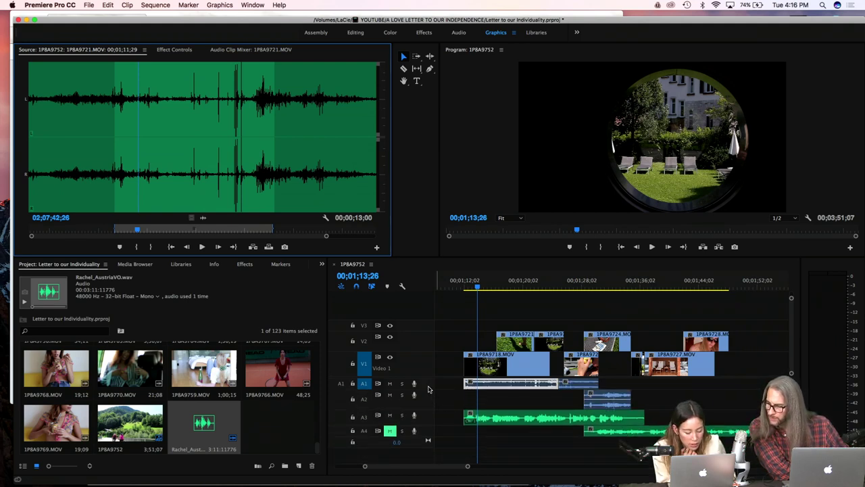
pyautogui.scroll(2, 428, 389)
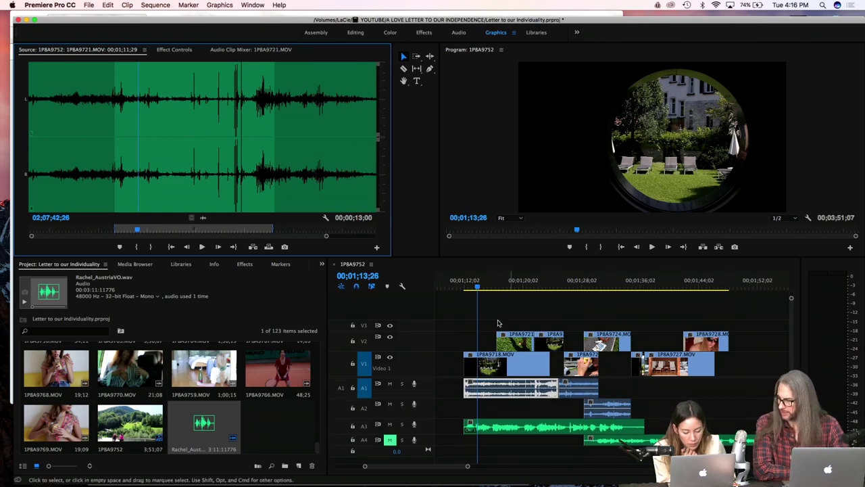
# Step: Open the Audio Track Mixer for the 1P8A9752 sequence
pyautogui.moveTo(478, 291); pyautogui.dragTo(548, 293)
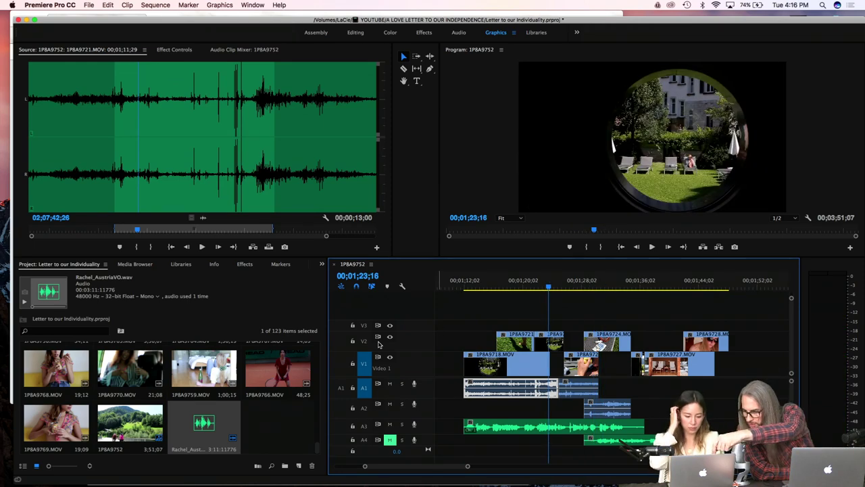
pyautogui.click(415, 384)
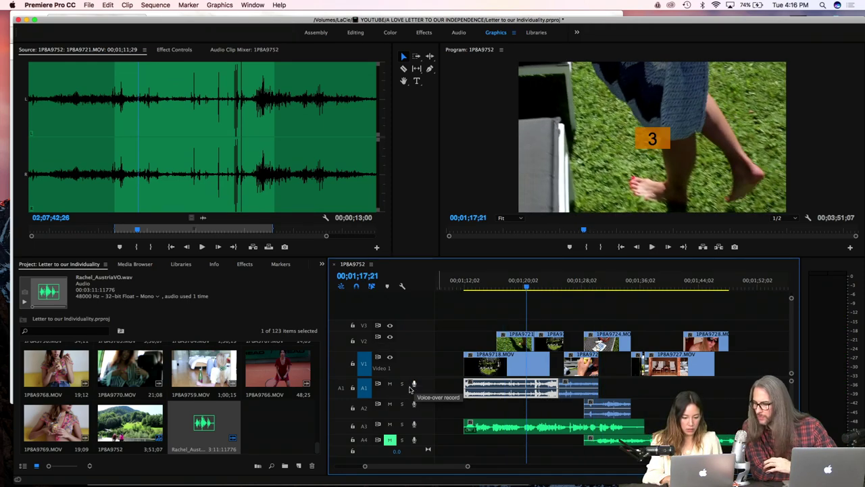
pyautogui.click(253, 5)
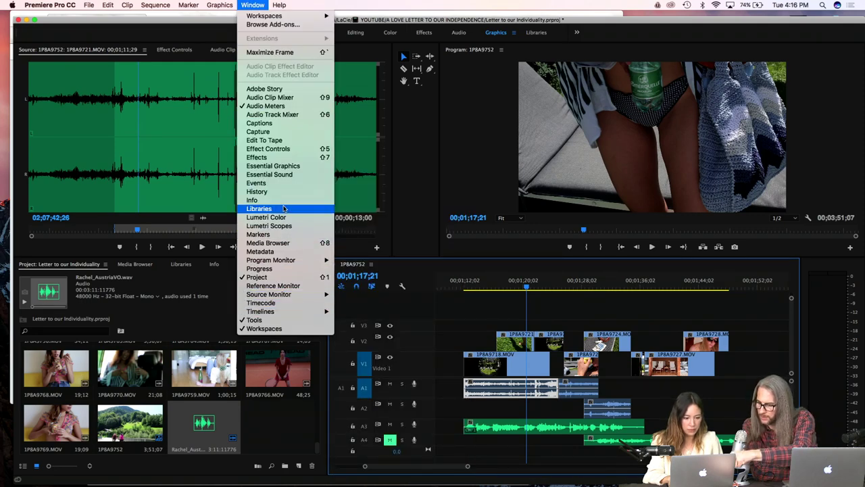
pyautogui.click(289, 116)
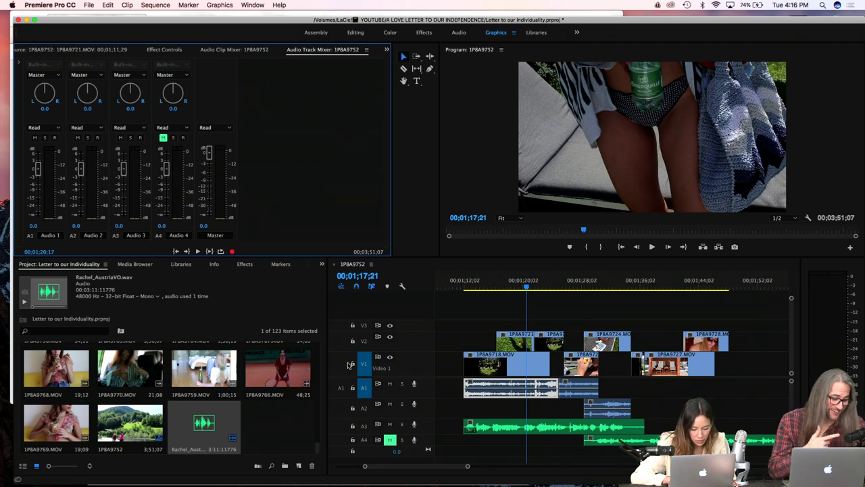
pyautogui.click(424, 392)
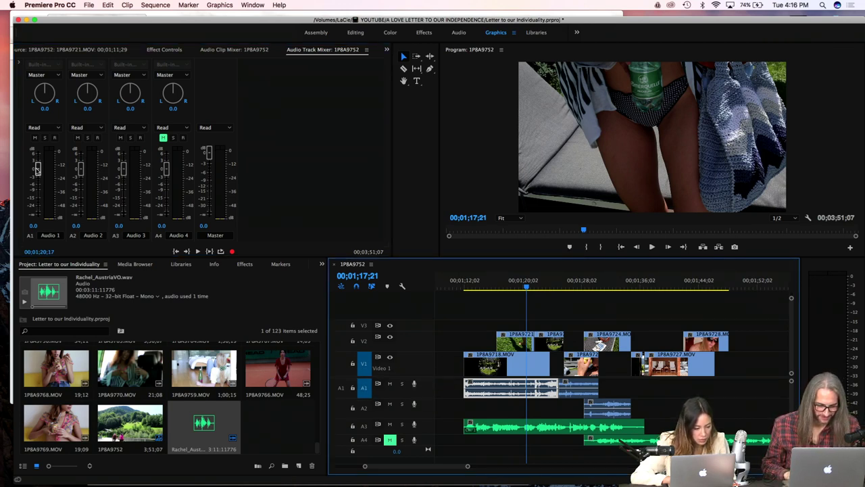
# Step: Lower the Audio 1 level to -3.5 dB and the Master level to -10.8 dB, and audition the mix from about 1:12
pyautogui.click(38, 170)
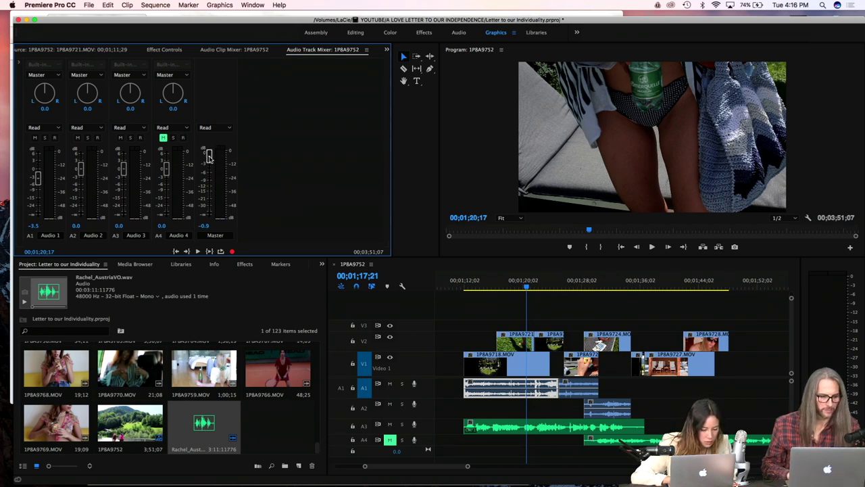
pyautogui.moveTo(209, 175); pyautogui.dragTo(210, 186)
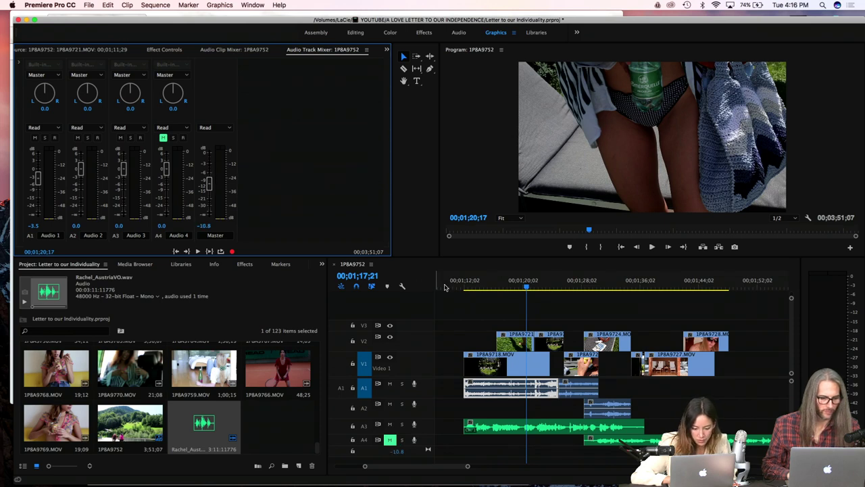
pyautogui.click(467, 287)
pyautogui.press('space')
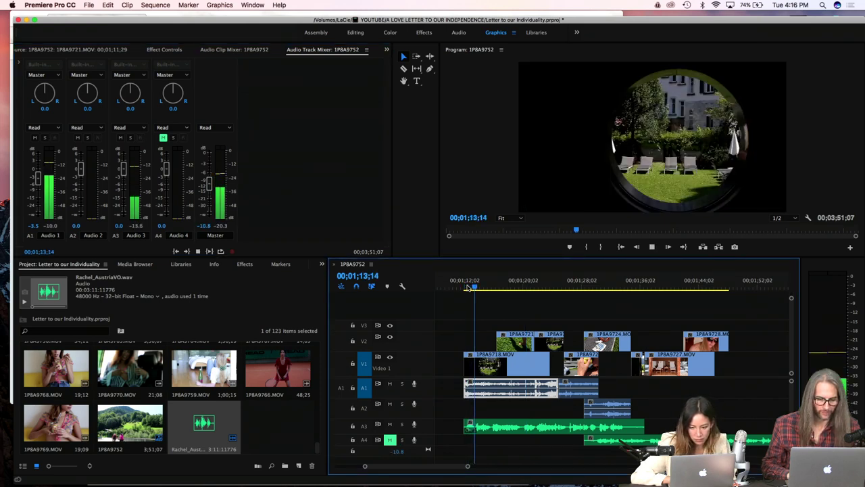
# Step: Lower the Master level to -15.6 dB and audition the mix from about 1:12
pyautogui.press('space')
pyautogui.moveTo(210, 184); pyautogui.dragTo(210, 188)
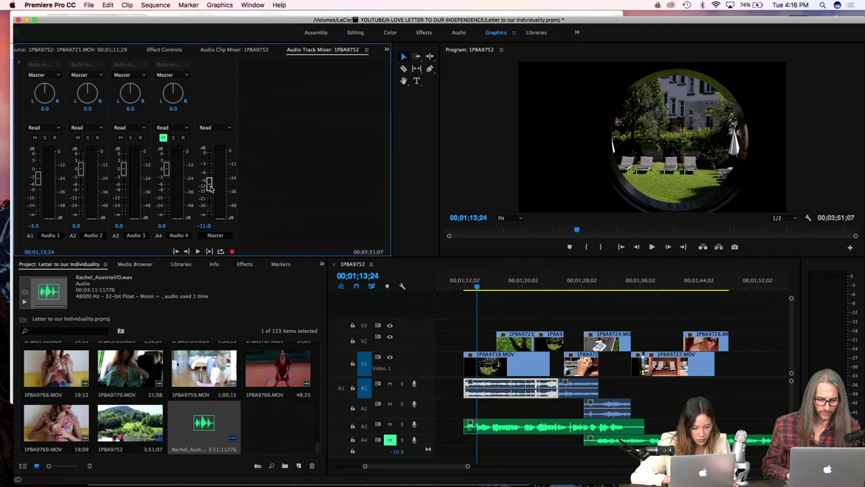
pyautogui.click(466, 287)
pyautogui.press('space')
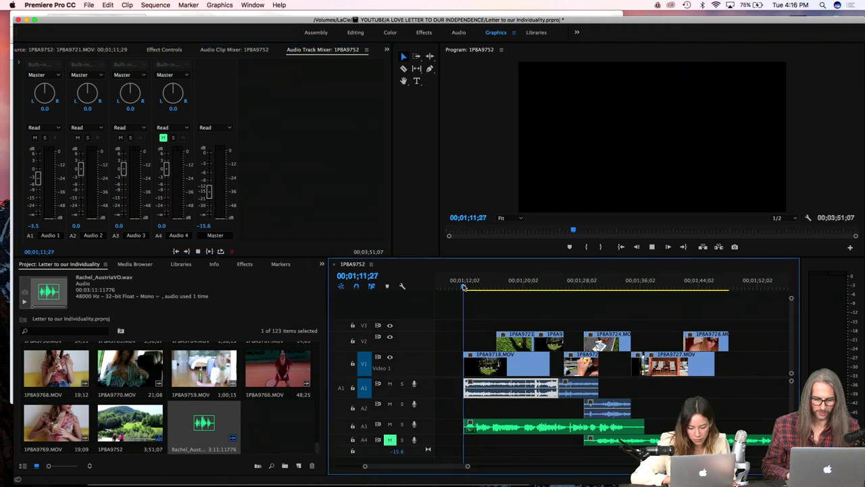
pyautogui.press('space')
# Step: Open the voice-over clip on A3 in the Source monitor and bring up the Media Browser
pyautogui.click(500, 427)
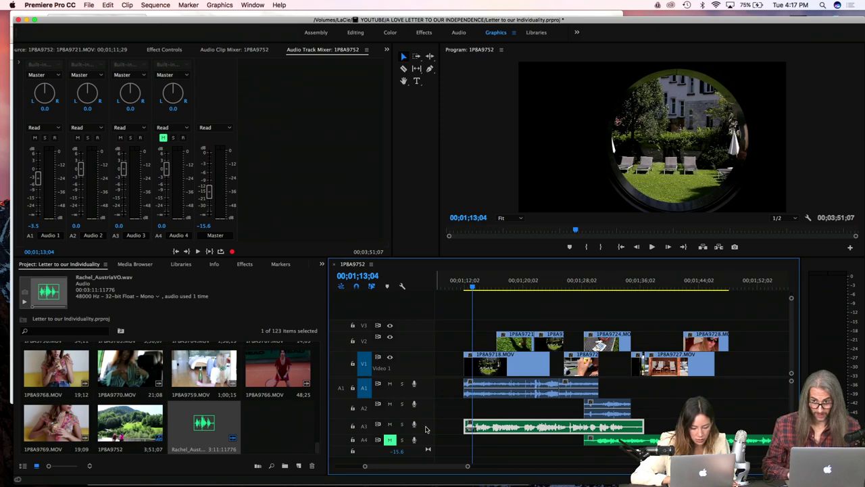
pyautogui.doubleClick(483, 428)
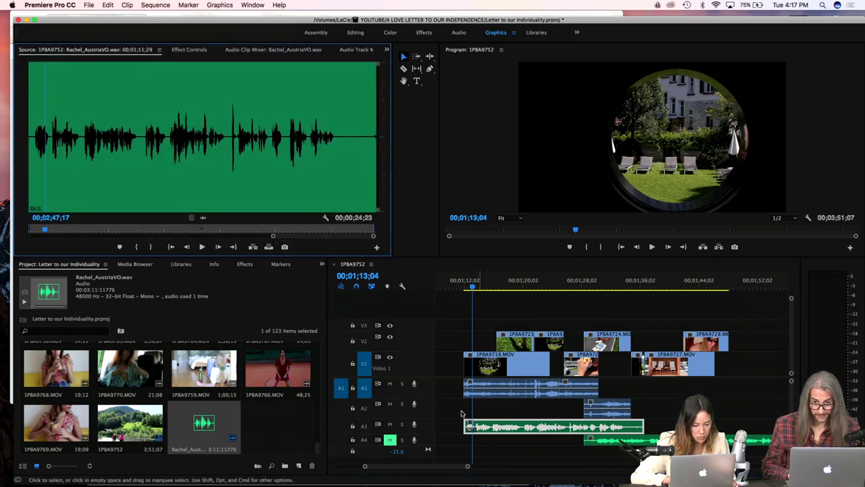
pyautogui.hotkey('shift', '8')
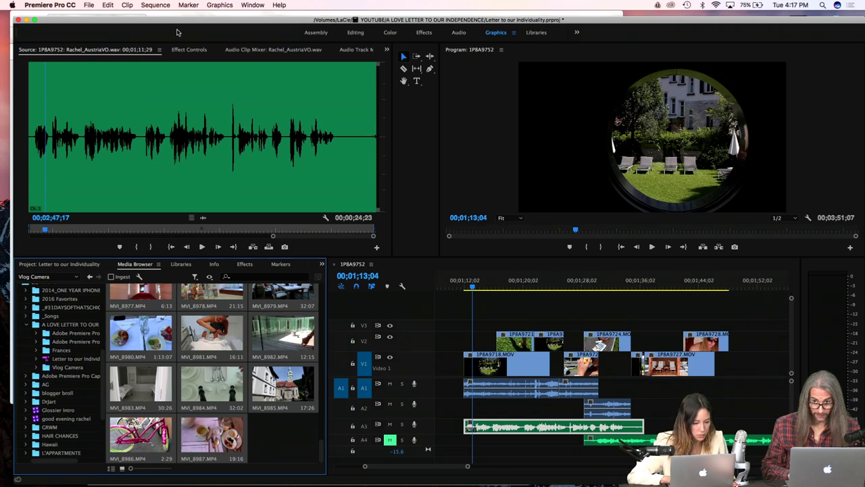
# Step: Set the Master level to -7.2 dB in the Audio Track Mixer and audition the mix from about 1:12
pyautogui.click(189, 50)
pyautogui.click(356, 49)
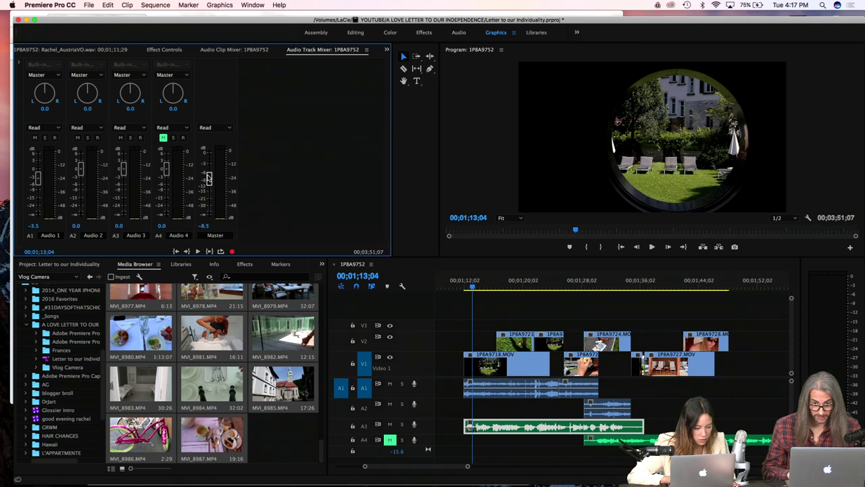
pyautogui.click(465, 286)
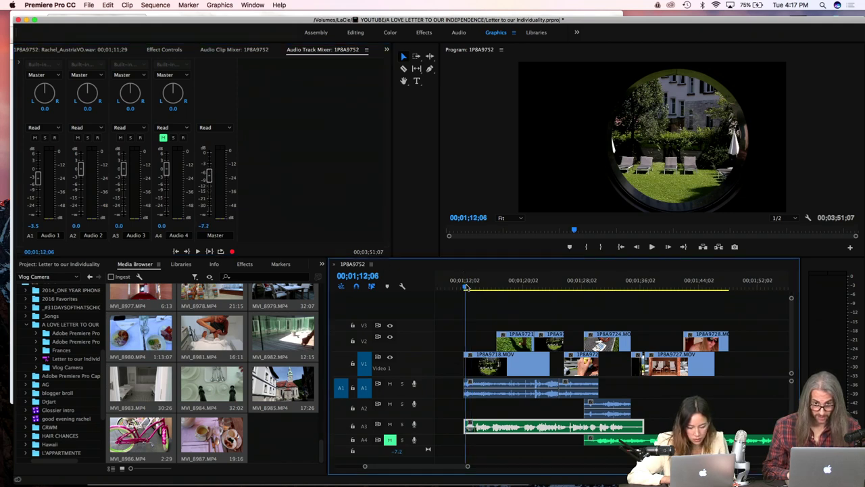
pyautogui.press('space')
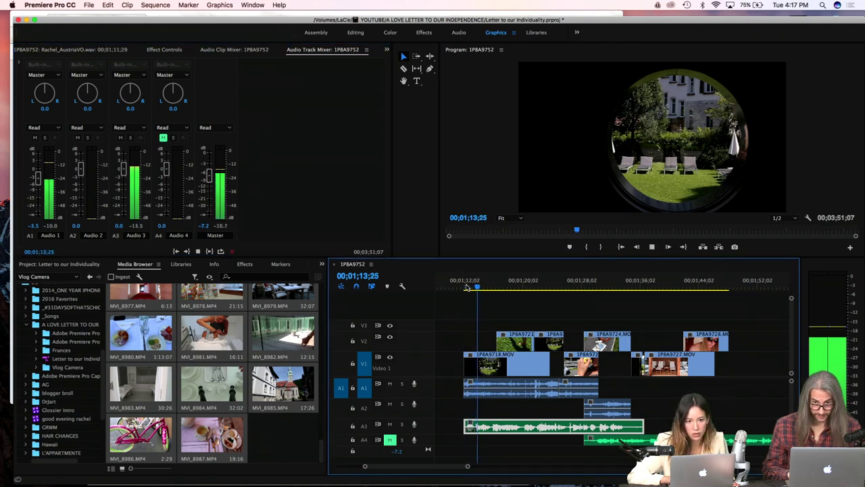
pyautogui.press('space')
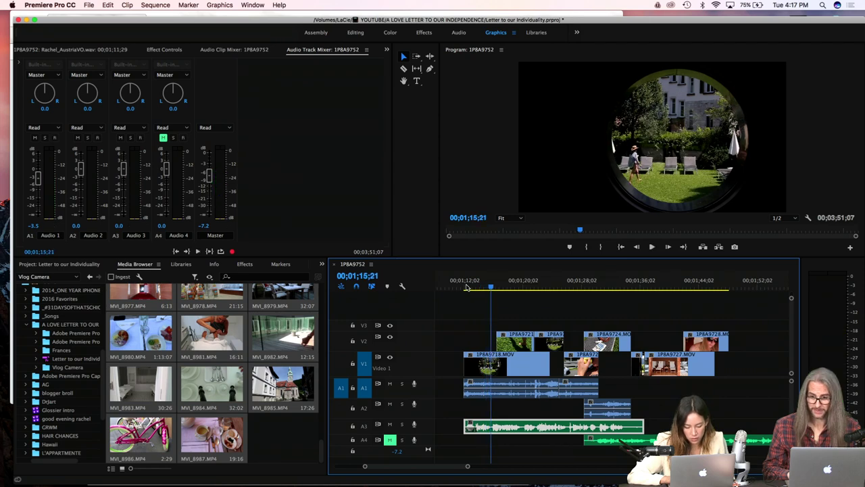
pyautogui.click(518, 388)
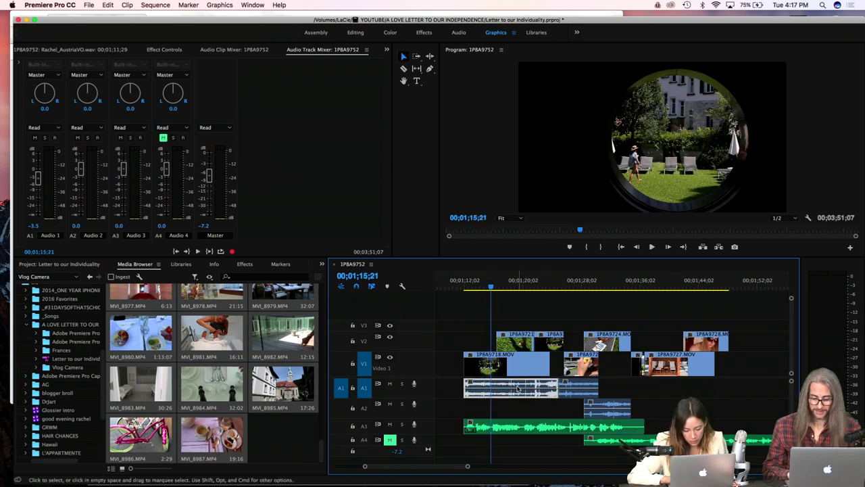
pyautogui.click(540, 427)
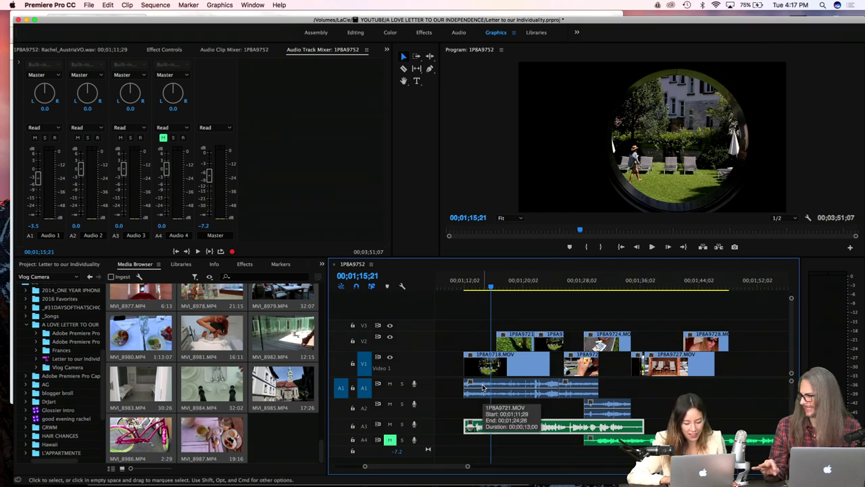
# Step: Switch to Chrome, search for soundcloud in a new tab and open the SoundCloud website
pyautogui.moveTo(417, 466)
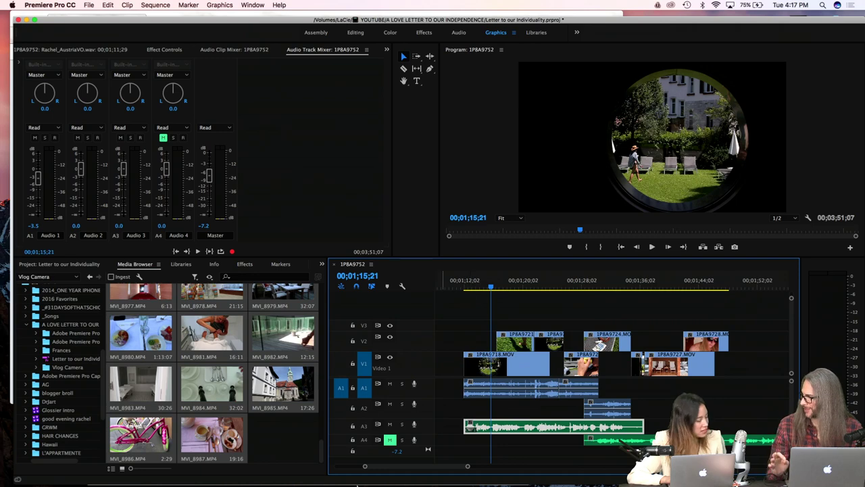
pyautogui.moveTo(358, 484)
pyautogui.click(377, 471)
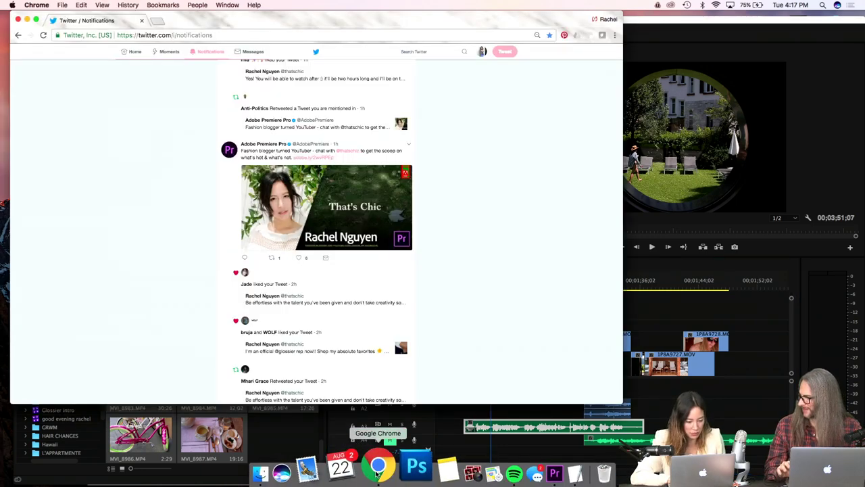
pyautogui.press('super+t')
pyautogui.write('sound')
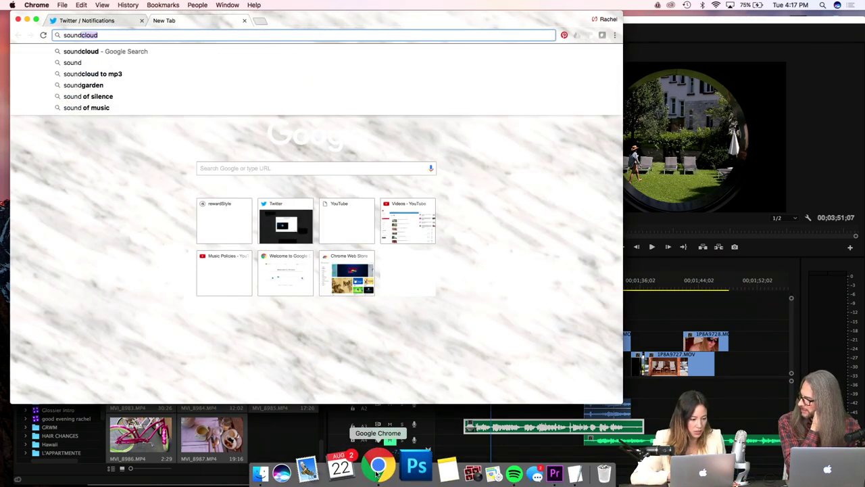
pyautogui.press('Return')
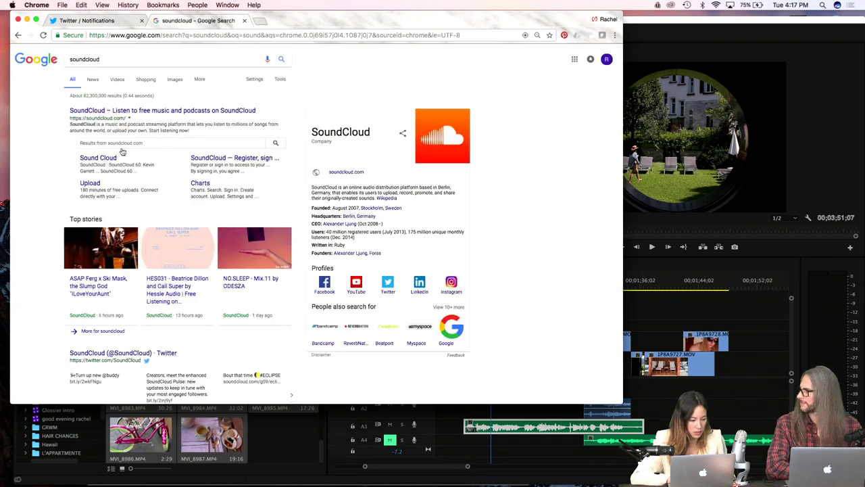
pyautogui.click(128, 115)
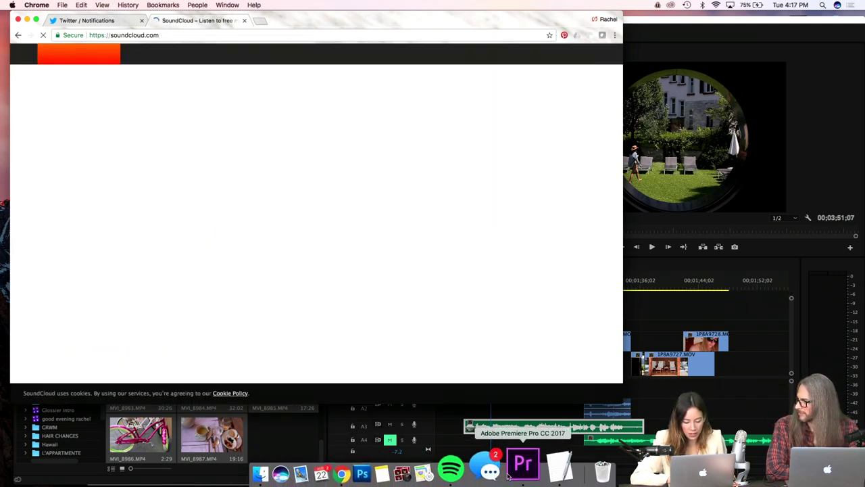
# Step: Switch to Spotify, check the tracks in the "a new life" playlist, and return to SoundCloud in Chrome
pyautogui.click(477, 466)
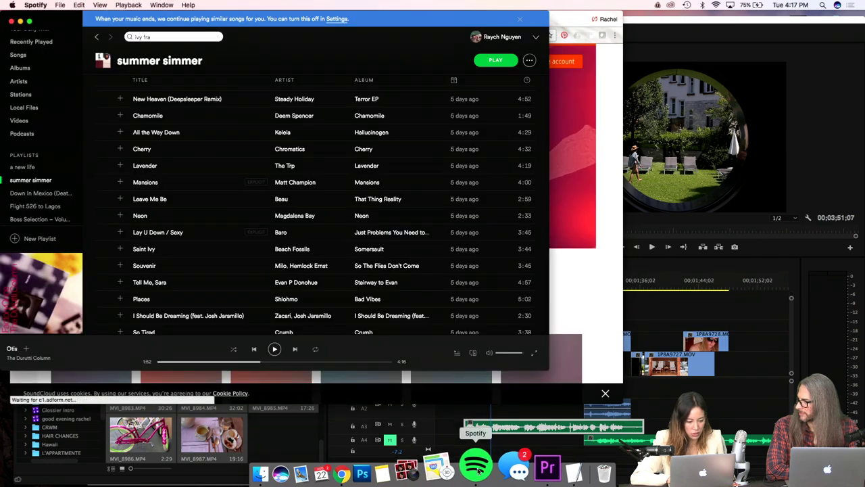
pyautogui.click(53, 165)
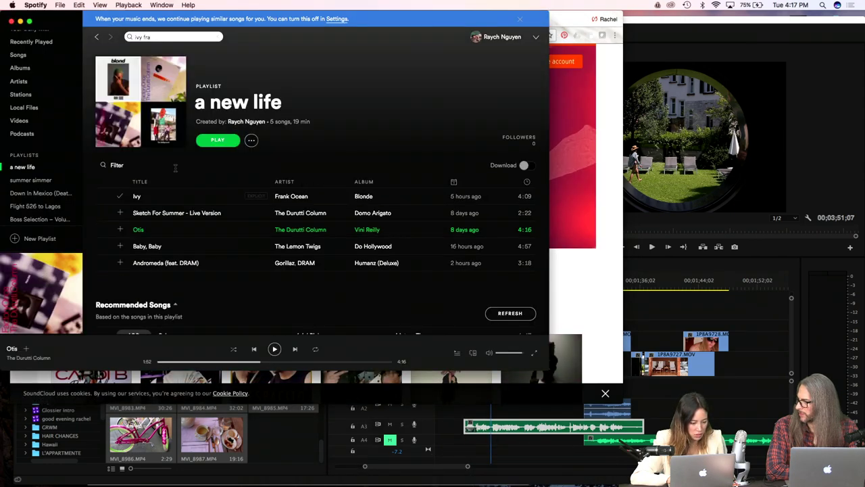
pyautogui.click(560, 275)
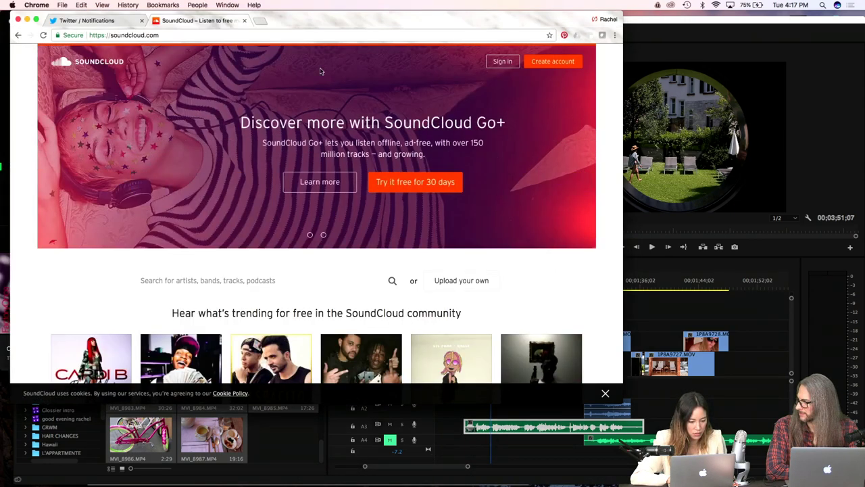
# Step: Sign in to SoundCloud through Facebook with the saved login
pyautogui.click(503, 61)
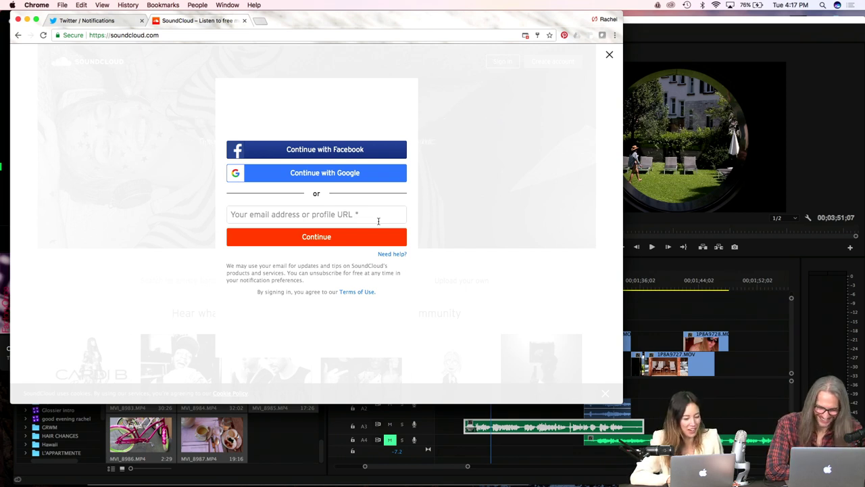
pyautogui.click(324, 150)
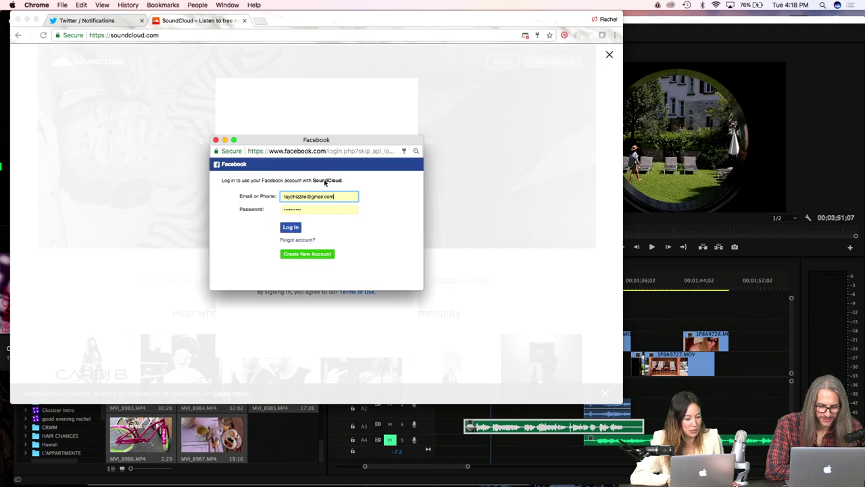
pyautogui.click(291, 229)
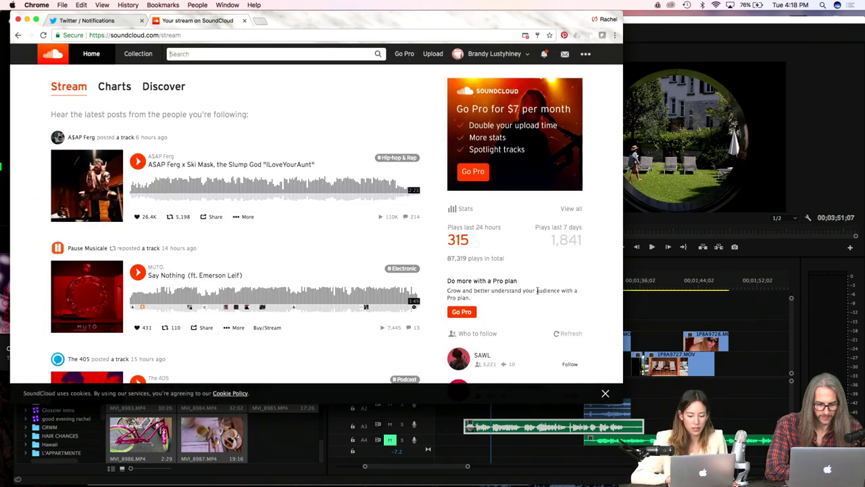
# Step: Open the full collection of liked tracks on SoundCloud and show it as a list
pyautogui.scroll(-3, 538, 290)
pyautogui.scroll(3, 538, 284)
pyautogui.scroll(-3, 537, 274)
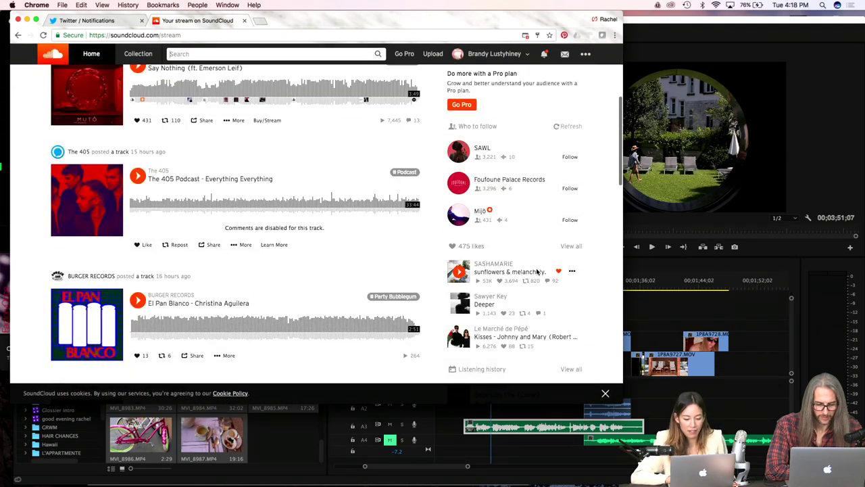
pyautogui.click(568, 247)
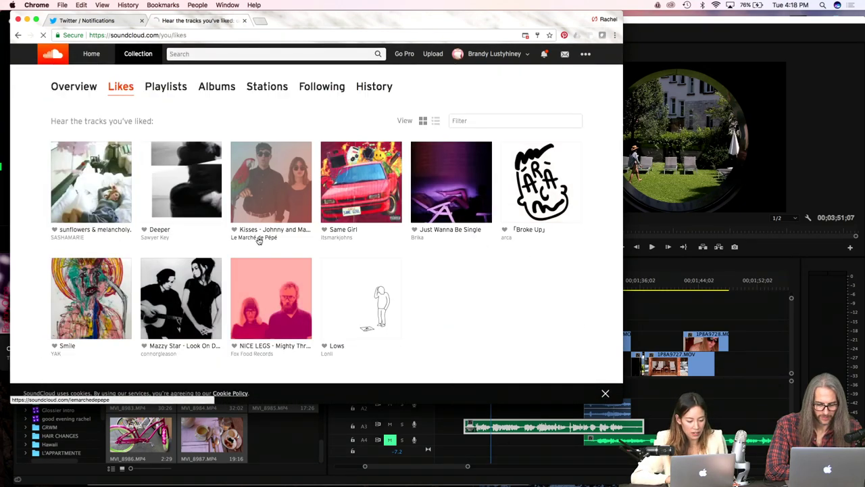
pyautogui.click(435, 120)
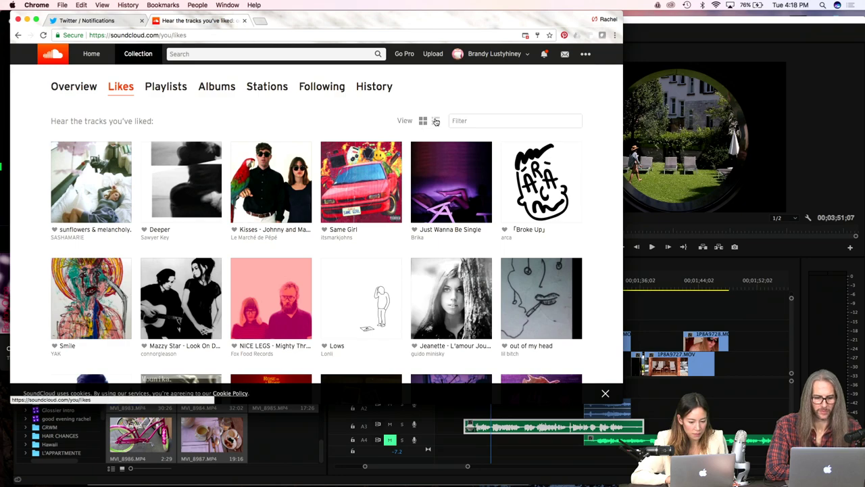
# Step: Browse the liked tracks and preview "Rose Is A Rose" and "Heart I Borrow"
pyautogui.scroll(-15, 206, 251)
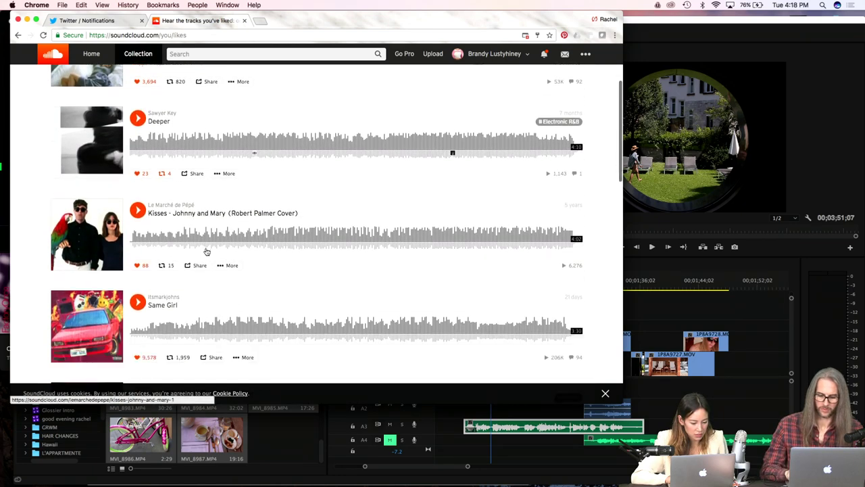
pyautogui.scroll(-13, 206, 251)
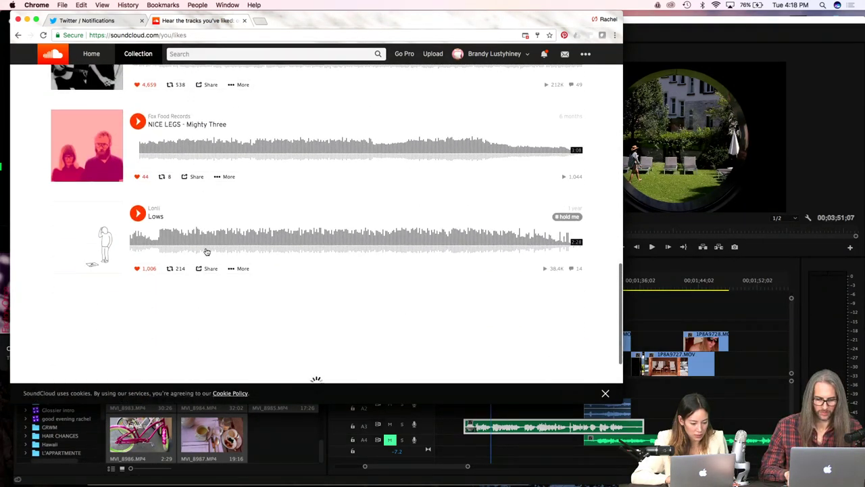
pyautogui.scroll(-5, 206, 251)
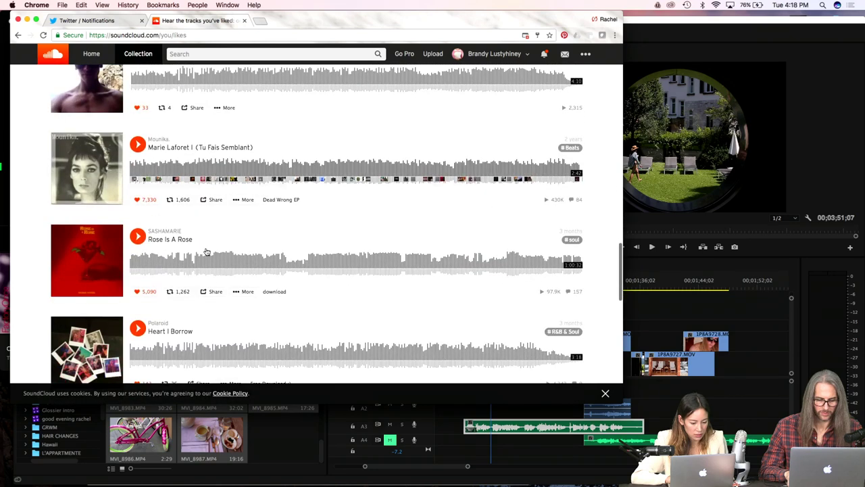
pyautogui.click(138, 157)
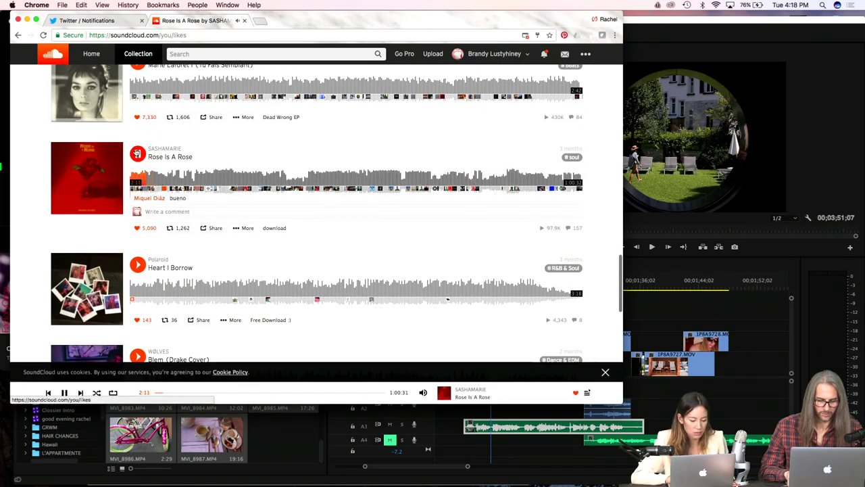
pyautogui.click(138, 154)
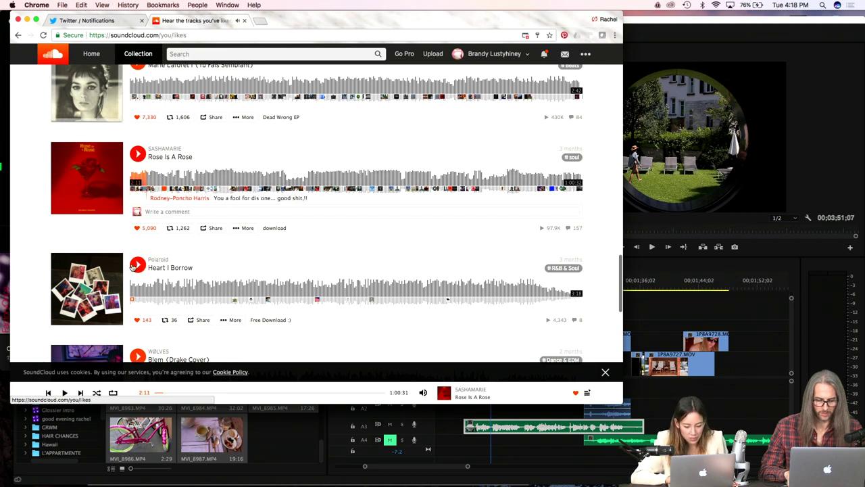
pyautogui.click(137, 265)
pyautogui.click(150, 289)
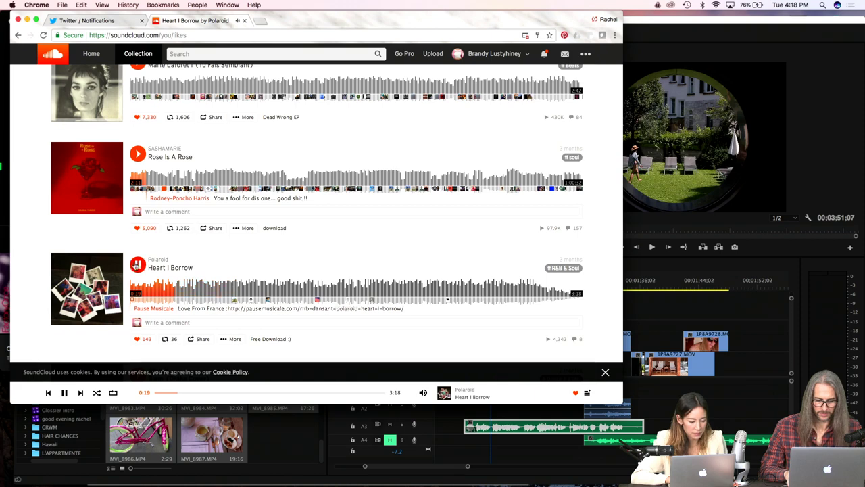
pyautogui.click(136, 265)
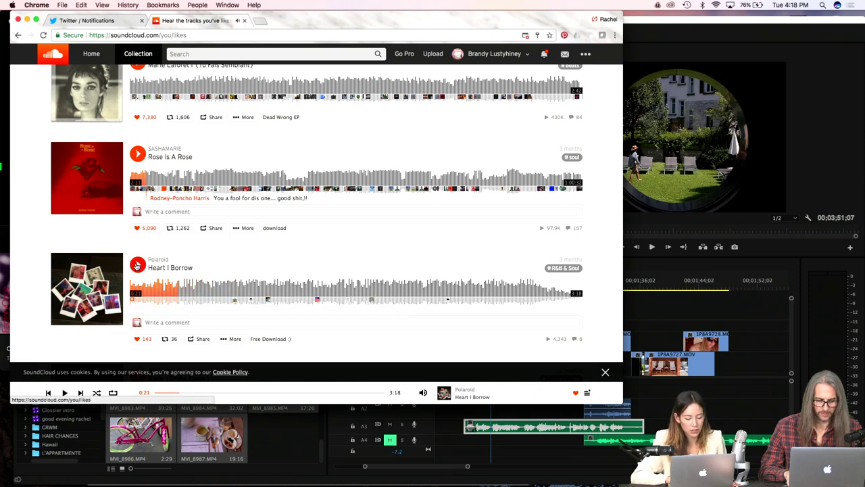
pyautogui.scroll(-5, 348, 335)
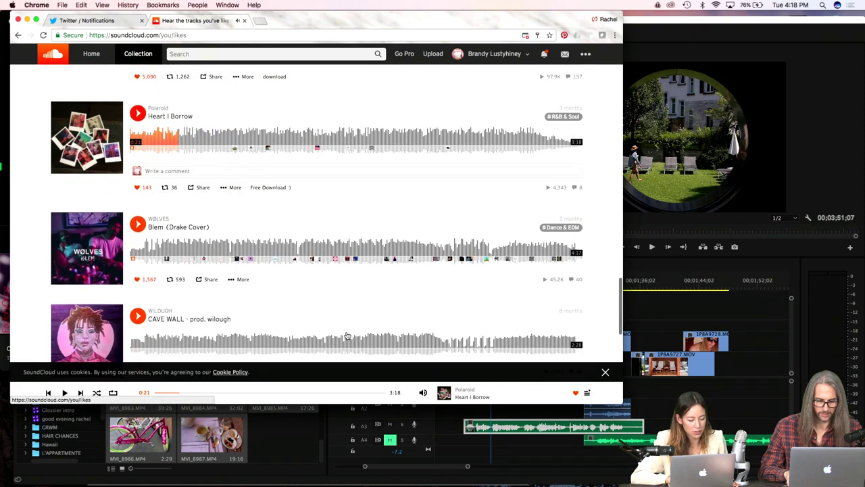
# Step: Search SoundCloud for "durutti column" and open the track "The Durutti Column - Sketch For Summer"
pyautogui.click(211, 54)
pyautogui.write('du')
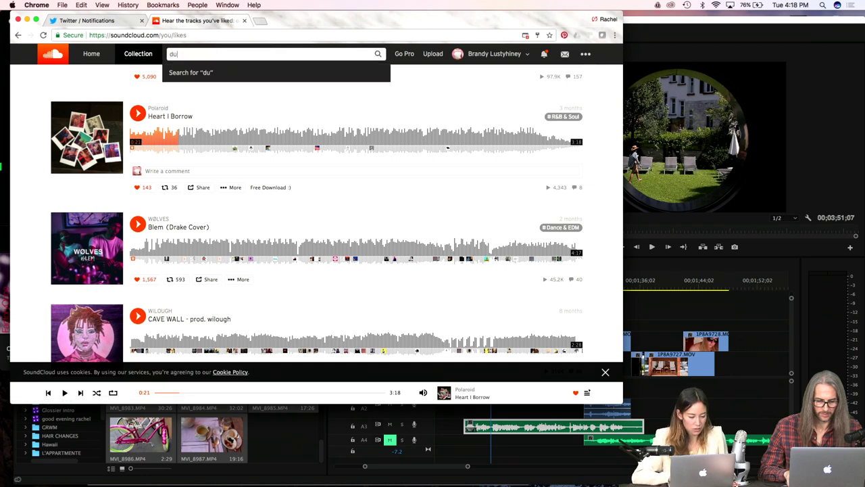
pyautogui.write('rutti col')
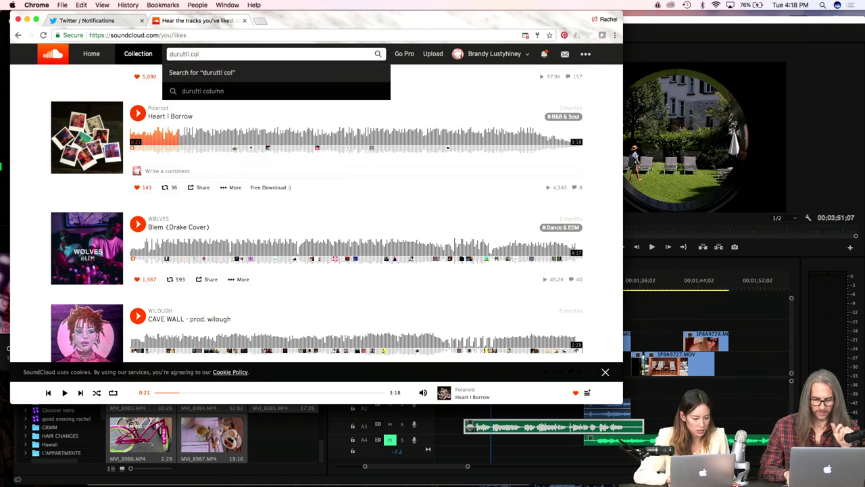
pyautogui.write('umn')
pyautogui.press('Return')
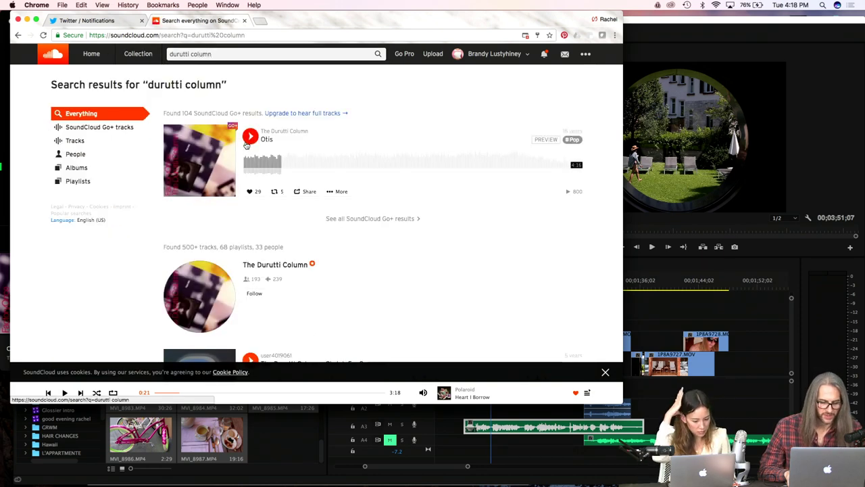
pyautogui.scroll(-2, 269, 196)
pyautogui.scroll(-2, 269, 196)
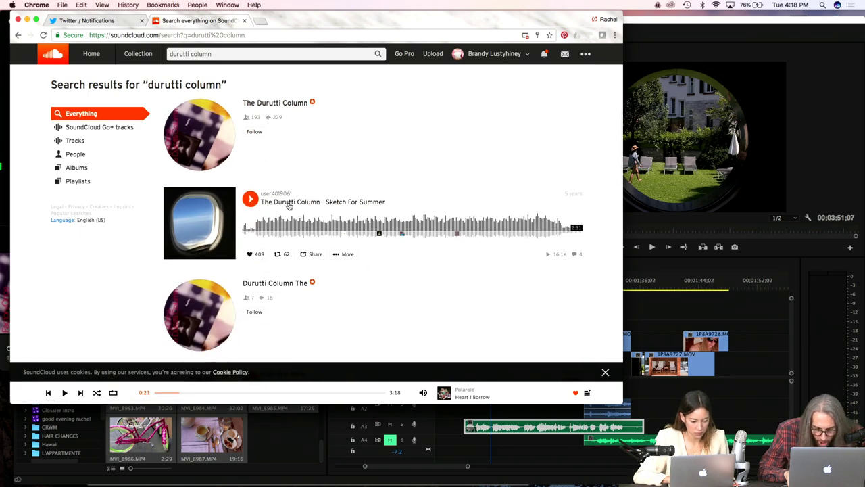
pyautogui.click(290, 202)
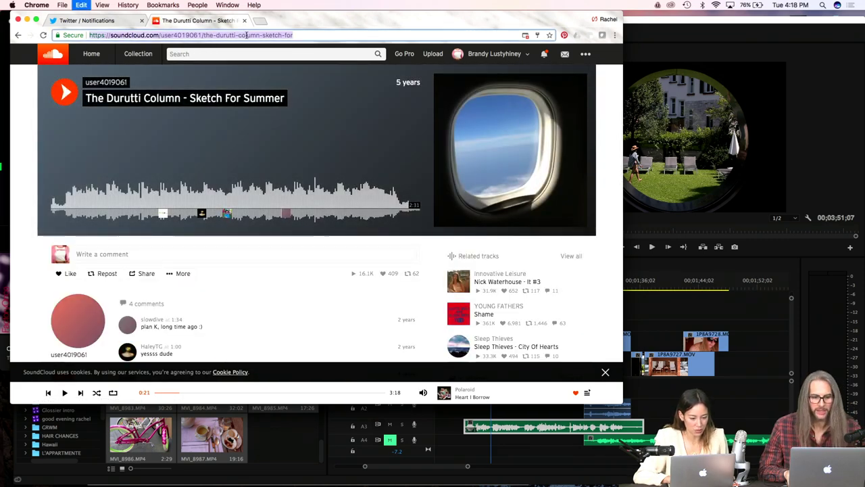
# Step: Search Google for "download soundcloud" in a new browser tab
pyautogui.press('super+t')
pyautogui.write('so')
pyautogui.press('BackSpace')
pyautogui.press('BackSpace')
pyautogui.press('BackSpace')
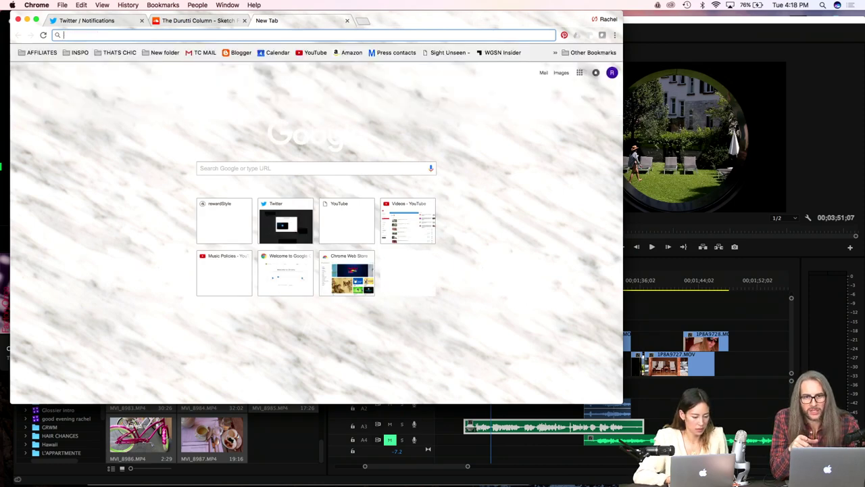
pyautogui.write('download yso')
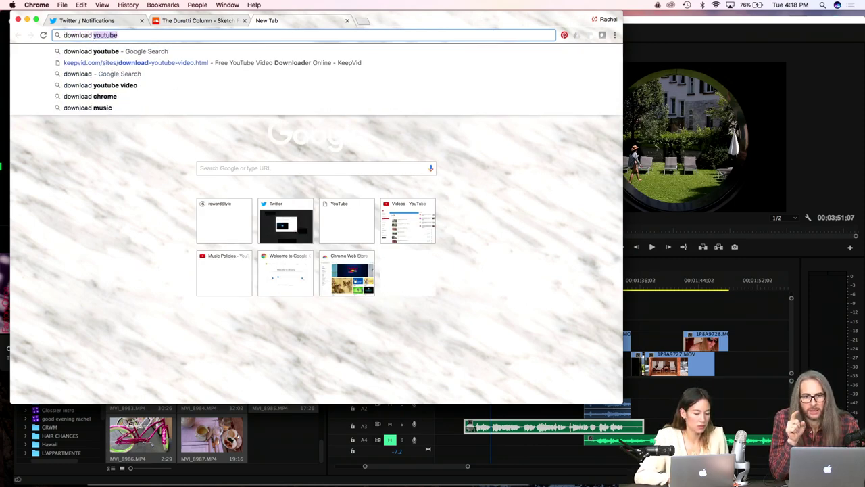
pyautogui.press('BackSpace')
pyautogui.press('BackSpace')
pyautogui.press('BackSpace')
pyautogui.write('sound')
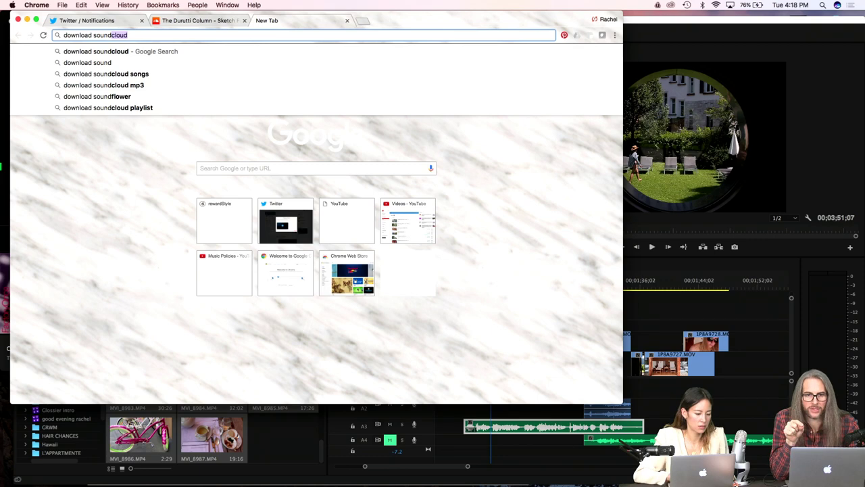
pyautogui.press('Return')
# Step: Open the Anything2MP3 converter from the results and convert the "Sketch For Summer" SoundCloud link to MP3
pyautogui.click(210, 22)
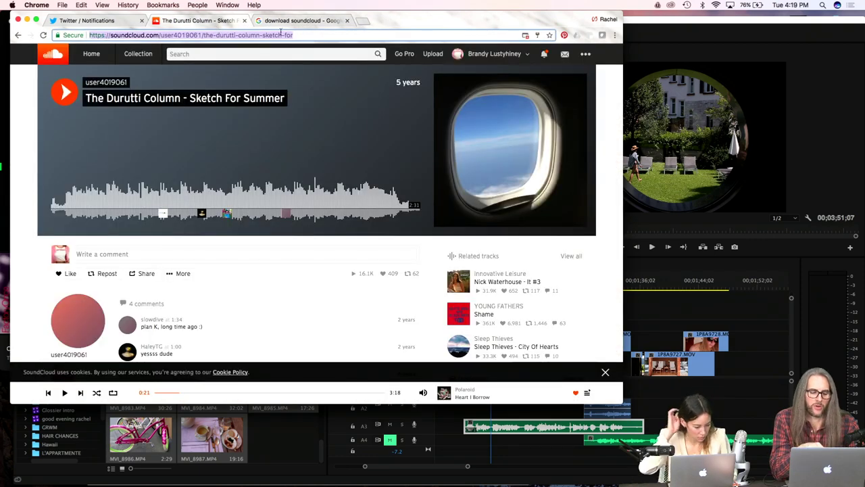
pyautogui.scroll(-5, 296, 230)
pyautogui.scroll(5, 296, 230)
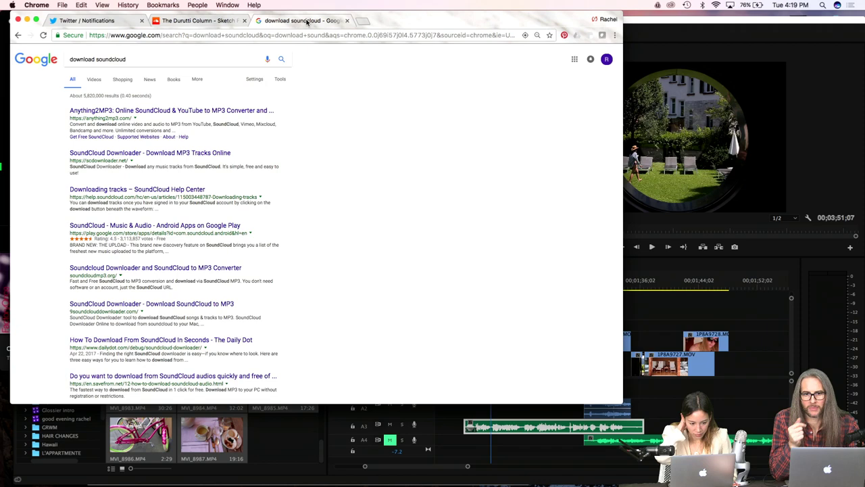
pyautogui.click(207, 113)
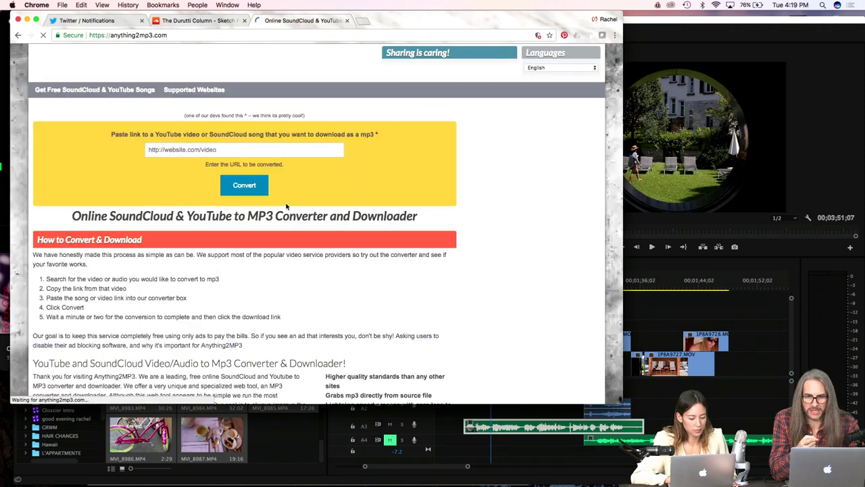
pyautogui.click(273, 185)
pyautogui.write('https://soundcloud.com/user4019061/the-durutti-column-sketch-for')
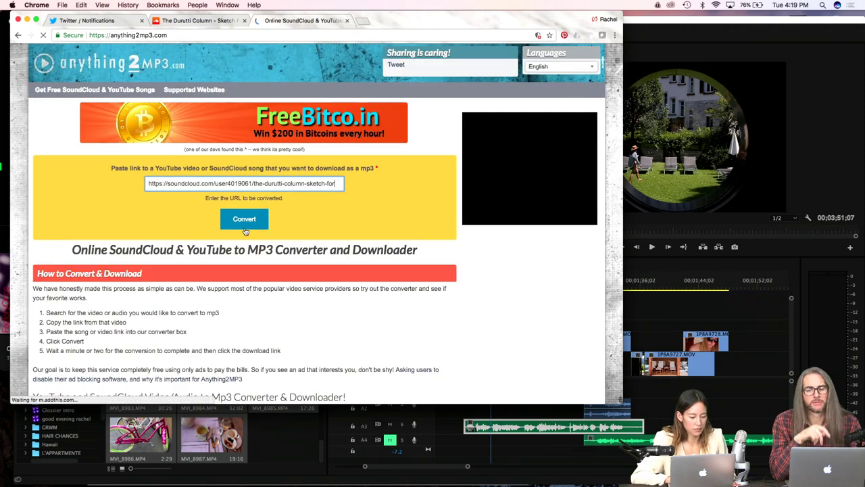
pyautogui.click(244, 225)
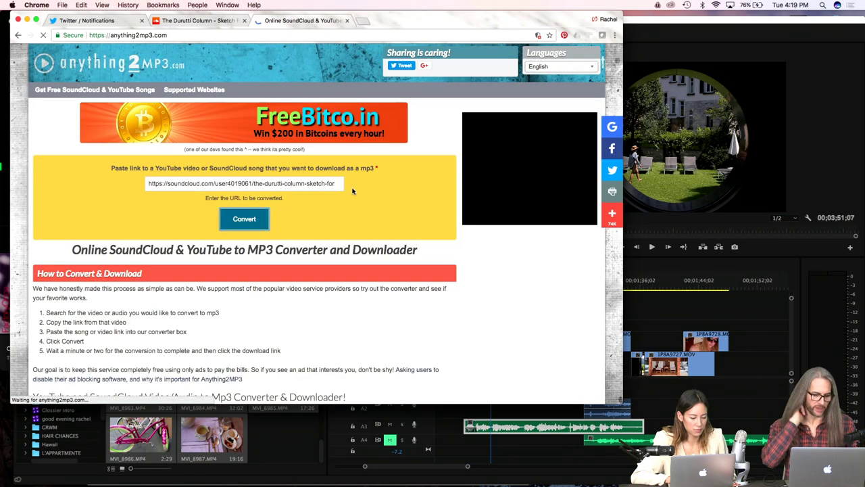
pyautogui.click(252, 218)
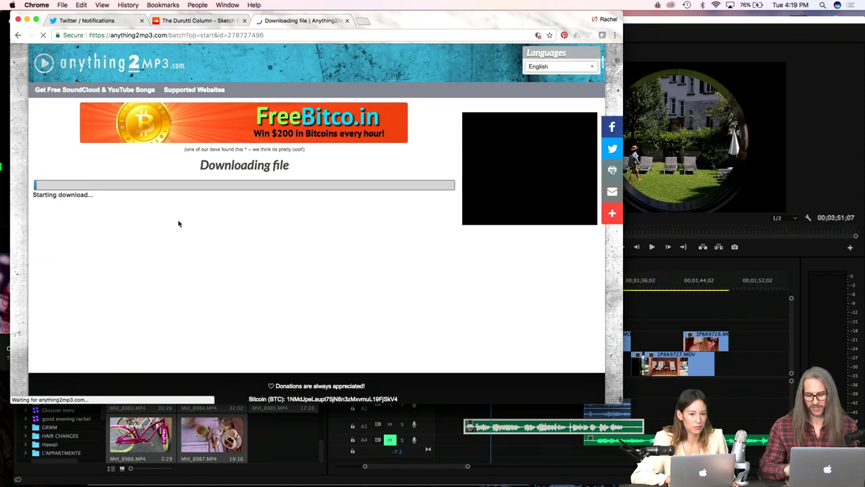
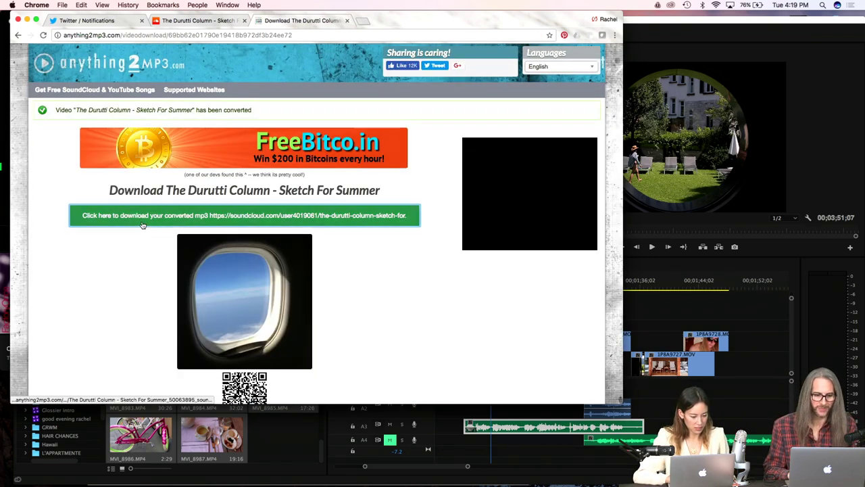
# Step: Download the converted "Sketch For Summer" MP3 and try to place it straight into the Premiere Pro timeline
pyautogui.click(143, 225)
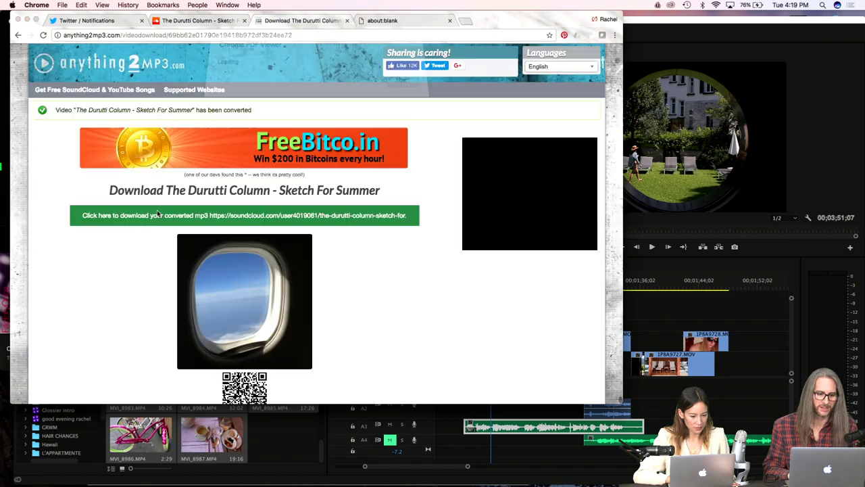
pyautogui.click(448, 21)
pyautogui.click(191, 20)
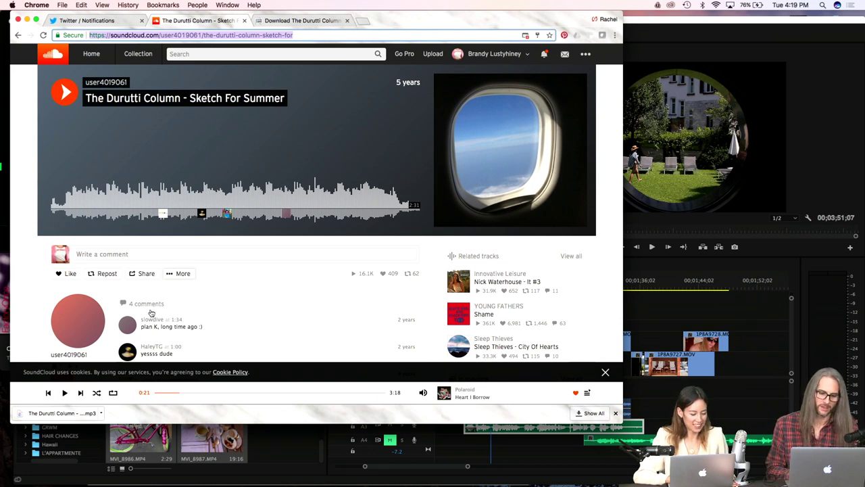
pyautogui.moveTo(86, 410); pyautogui.dragTo(503, 437)
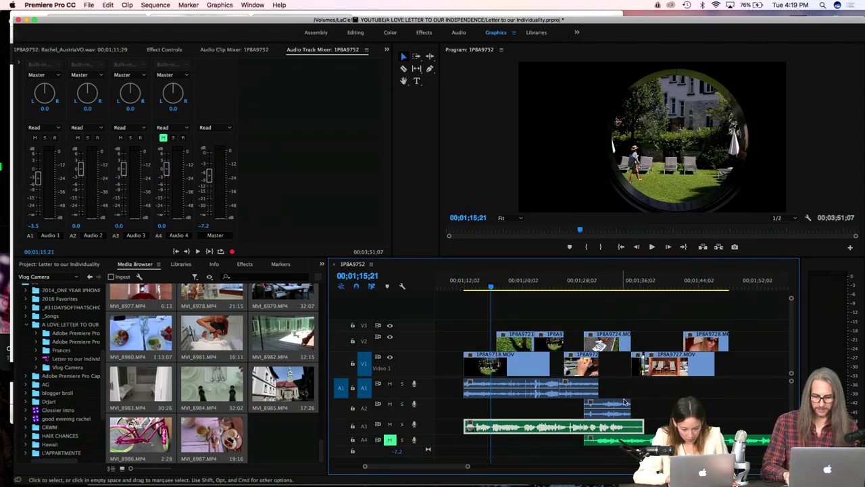
# Step: Move the camera audio of 1P8A9724.MOV from track A2 up to A1 and the voice-over clip from A3 to A2
pyautogui.moveTo(622, 404)
pyautogui.mouseDown()
pyautogui.moveTo(623, 388)
pyautogui.moveTo(658, 392)
pyautogui.moveTo(639, 394)
pyautogui.moveTo(629, 411)
pyautogui.mouseUp()
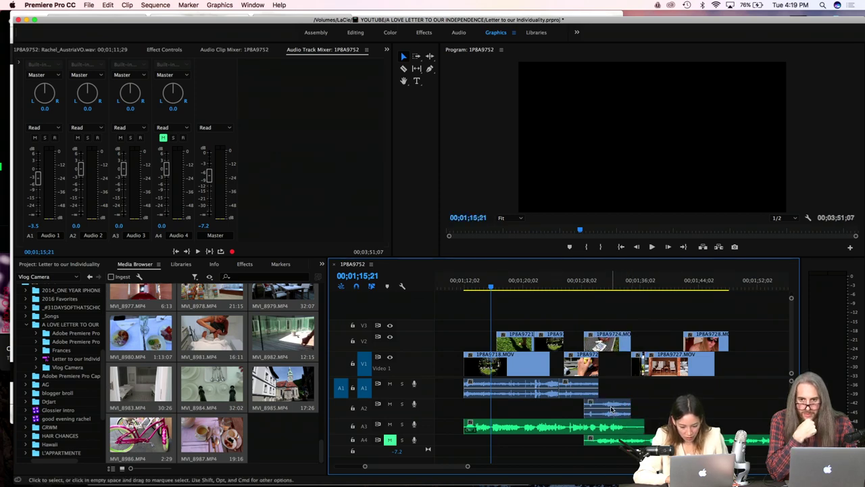
pyautogui.rightClick(612, 411)
pyautogui.click(631, 207)
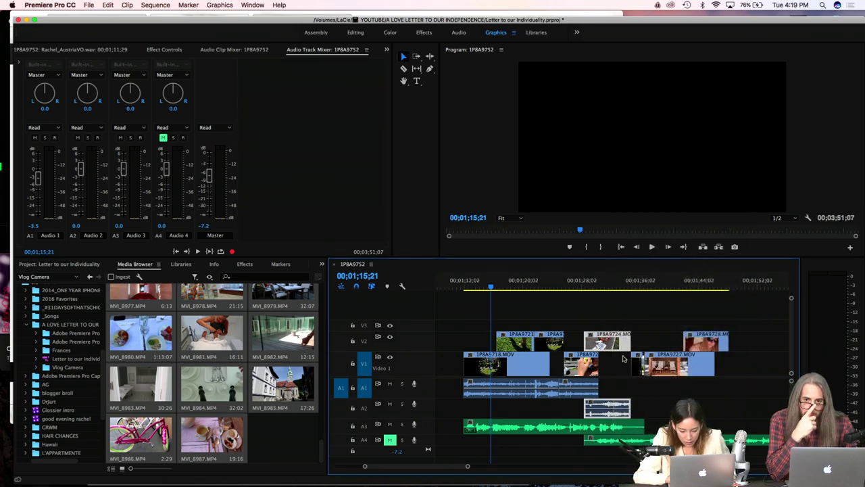
pyautogui.moveTo(586, 404); pyautogui.dragTo(612, 386)
pyautogui.click(610, 423)
pyautogui.moveTo(611, 424); pyautogui.dragTo(614, 411)
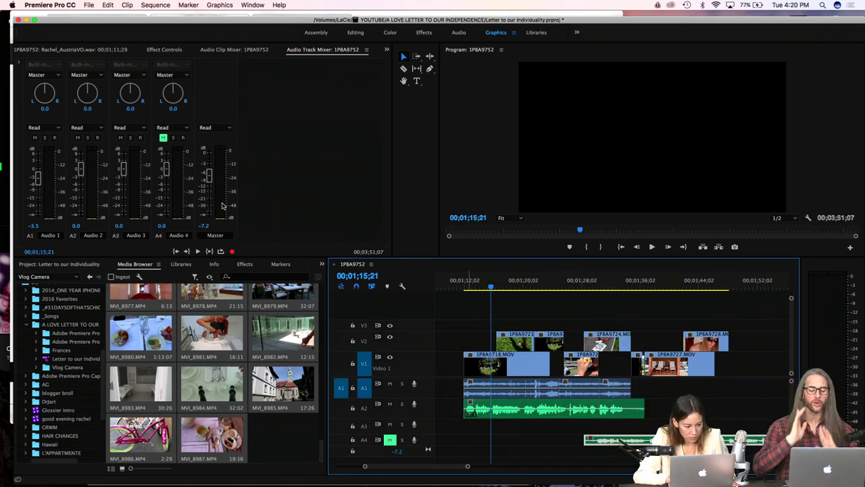
# Step: Bring the "Sketch For Summer" MP3 from the Finder Downloads folder onto track A3, starting in line with the voice-over clip
pyautogui.click(87, 265)
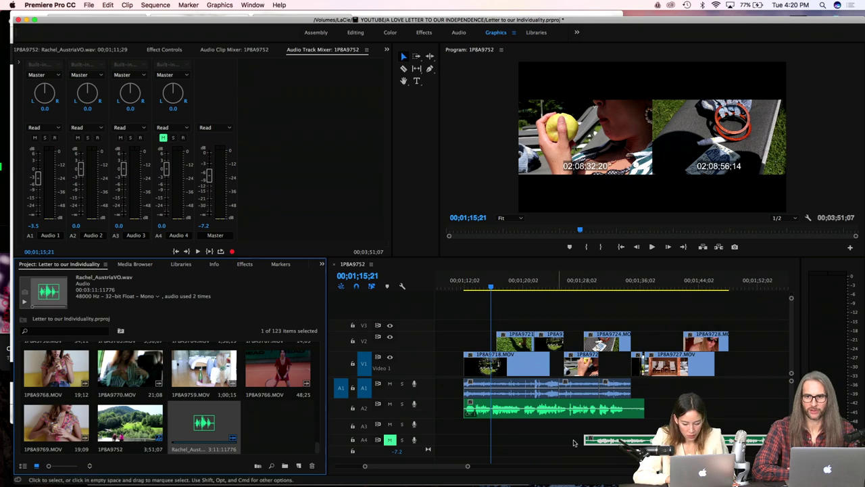
pyautogui.click(611, 444)
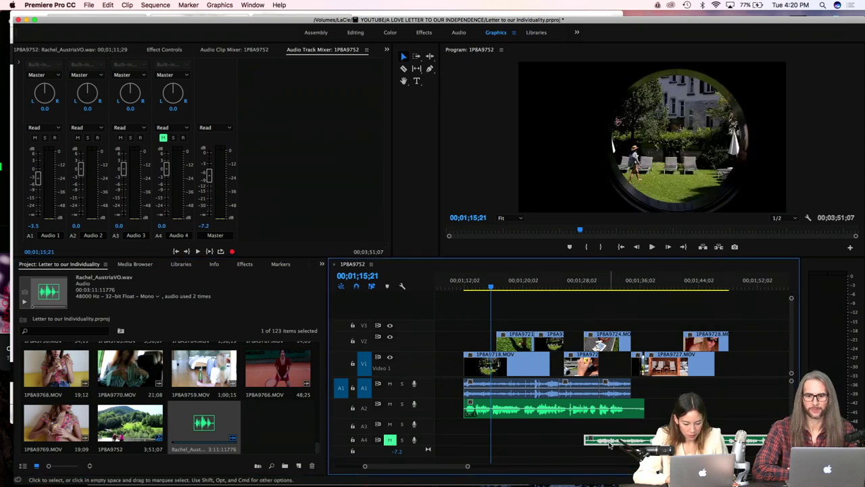
pyautogui.moveTo(327, 484)
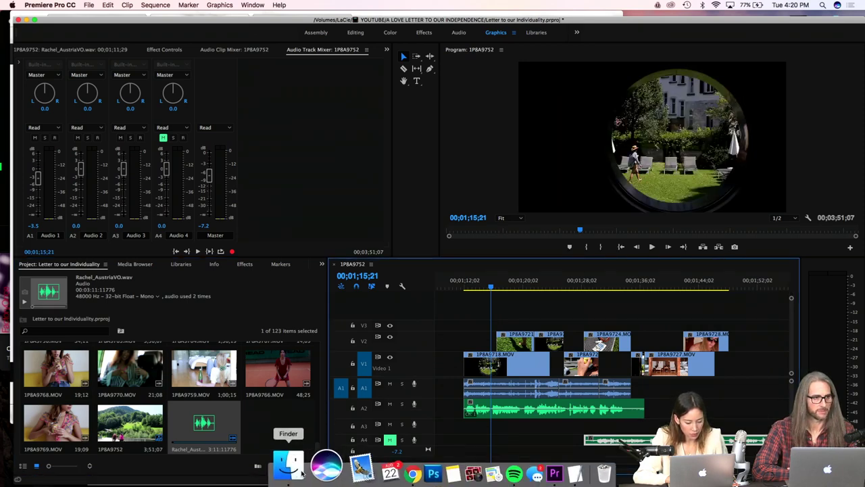
pyautogui.click(287, 469)
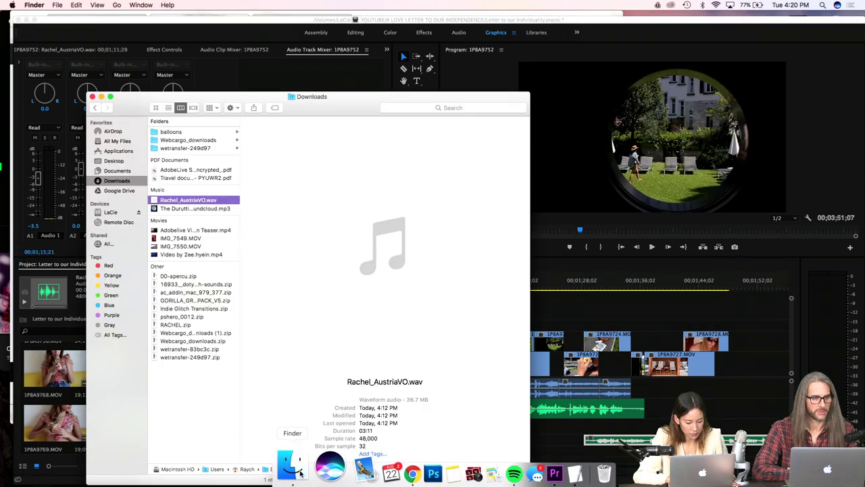
pyautogui.click(189, 208)
pyautogui.moveTo(189, 209); pyautogui.dragTo(527, 424)
pyautogui.hscroll(-4, 568, 426)
pyautogui.hscroll(-4, 568, 427)
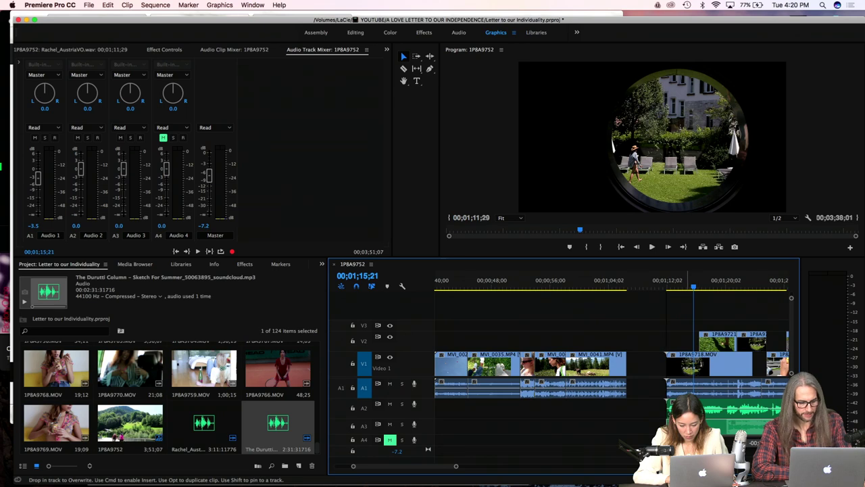
pyautogui.hscroll(4, 646, 428)
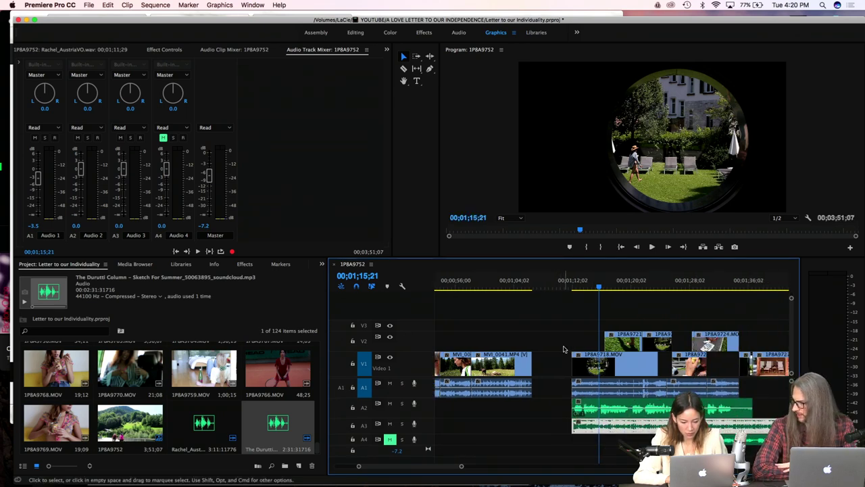
# Step: Play the sequence from the start of the music to check the mix, and raise the Master level to -0.7 dB
pyautogui.click(570, 281)
pyautogui.press('space')
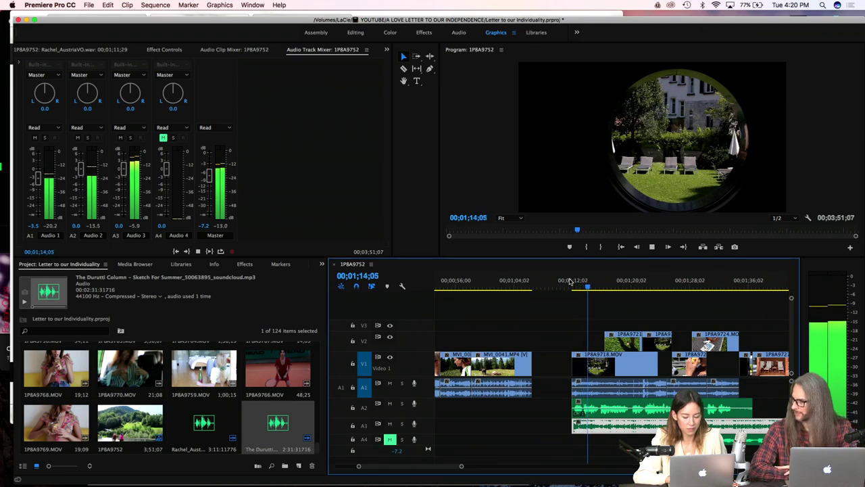
pyautogui.press('space')
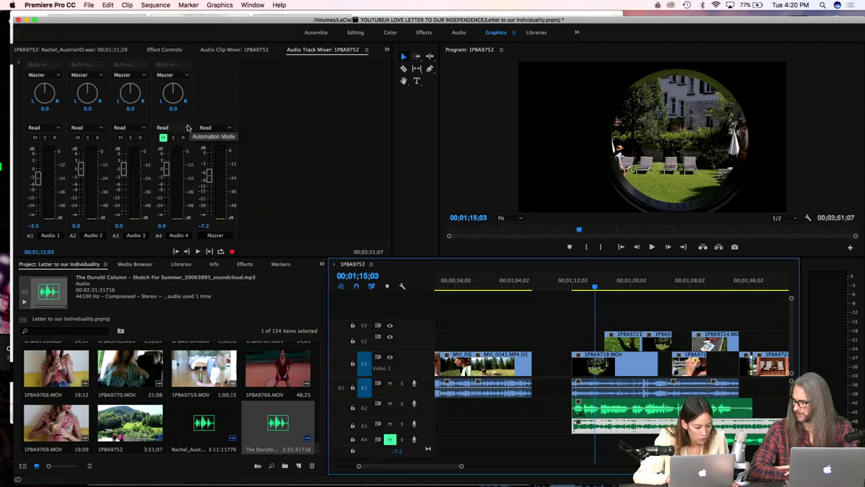
pyautogui.moveTo(209, 174)
pyautogui.mouseDown()
pyautogui.moveTo(211, 182)
pyautogui.moveTo(211, 173)
pyautogui.mouseUp()
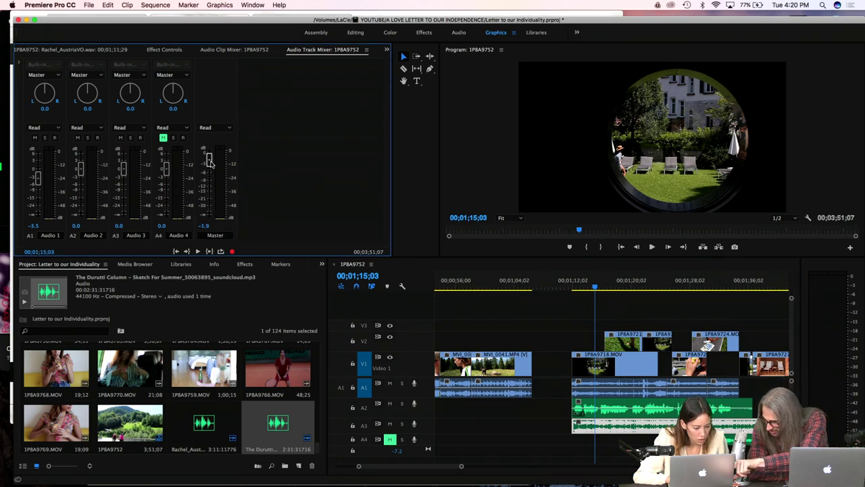
pyautogui.moveTo(210, 157); pyautogui.dragTo(209, 156)
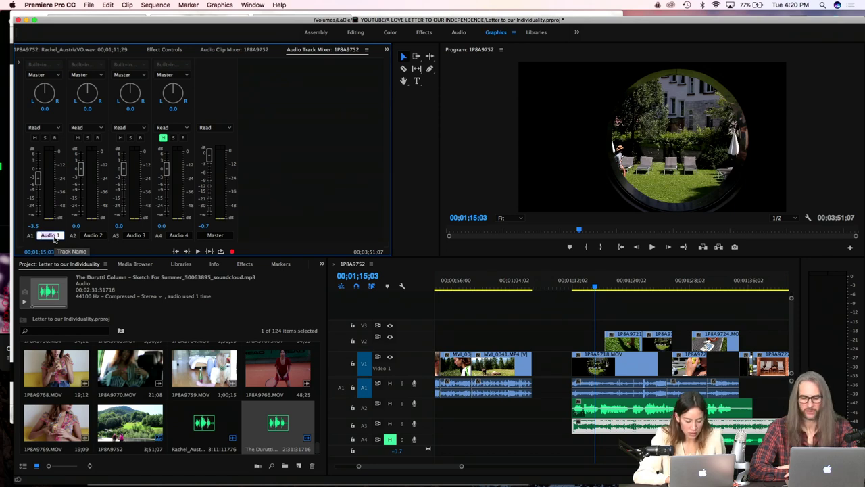
# Step: Rename audio tracks A1, A2 and A3 as "Camera aud", "VO" and "Song" in the track mixer
pyautogui.click(54, 237)
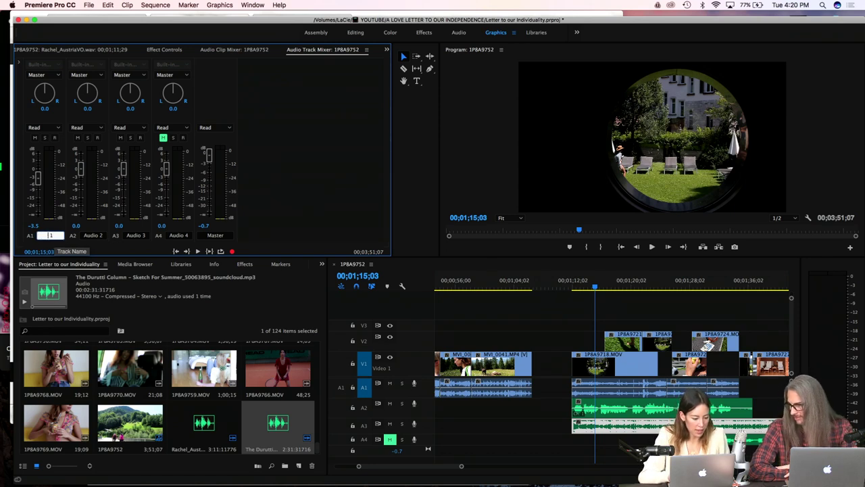
pyautogui.write('damera aud')
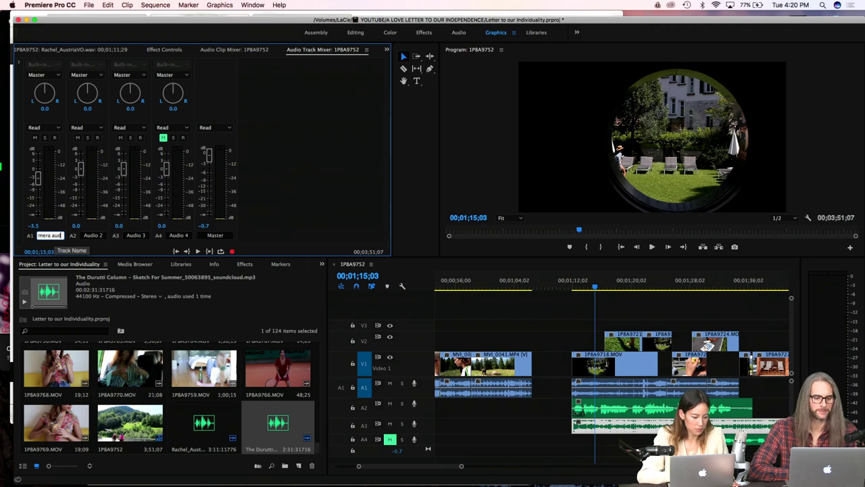
pyautogui.press('Return')
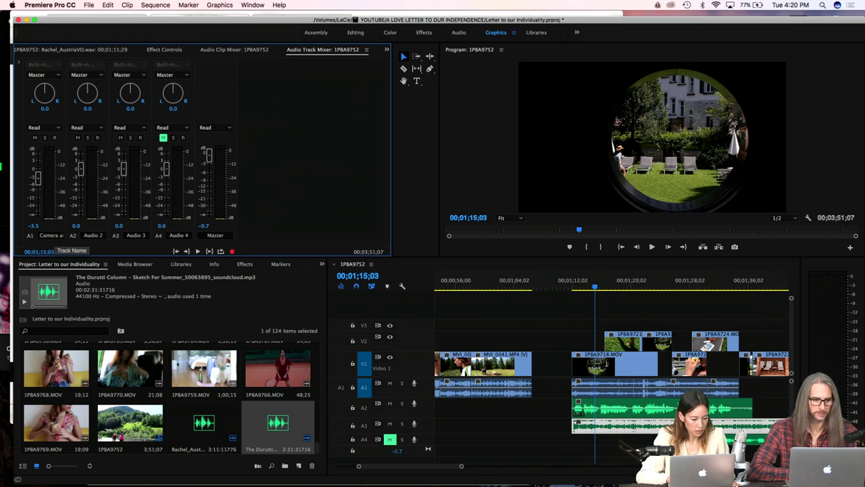
pyautogui.click(89, 237)
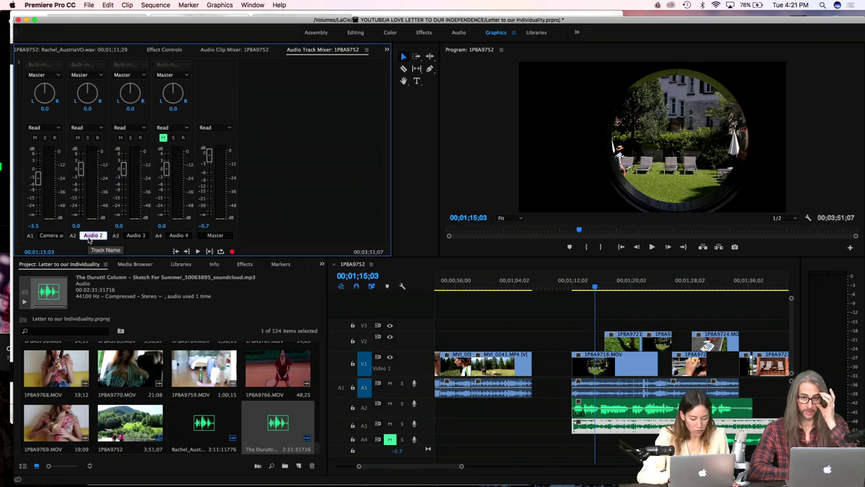
pyautogui.write('VO 2')
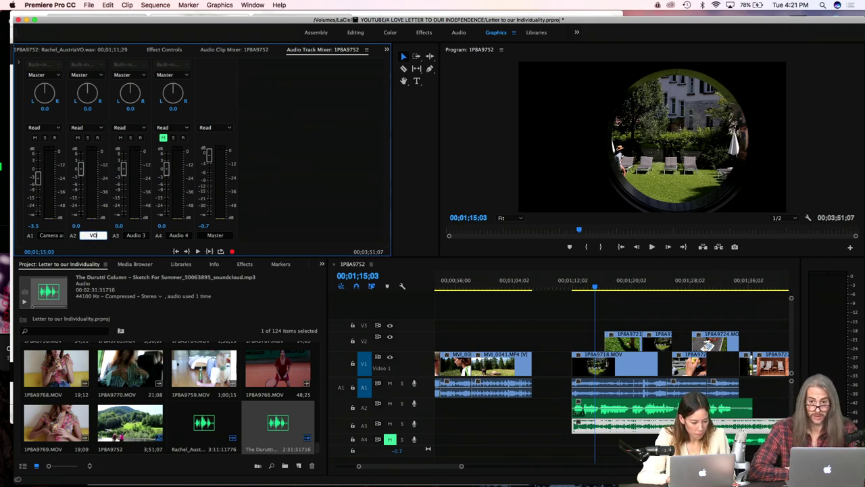
pyautogui.click(135, 236)
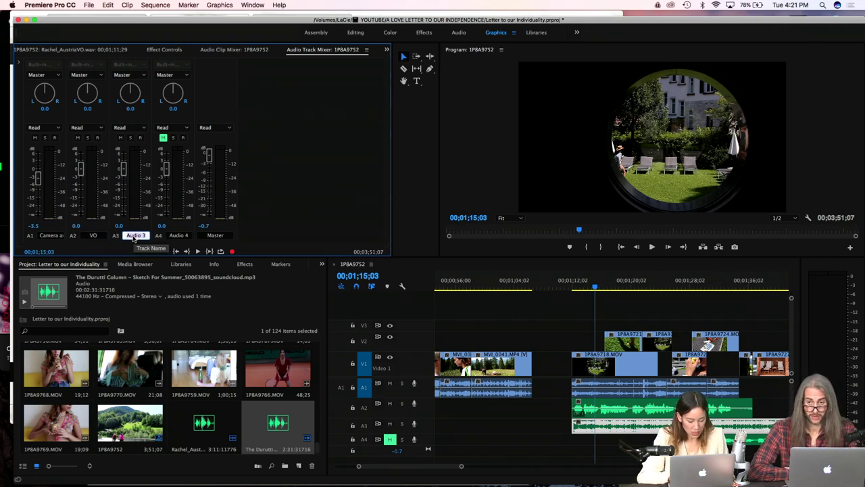
pyautogui.write('Song')
# Step: Lower the Song track's level to -7.3 dB and the camera audio track's level to -8.0 dB
pyautogui.moveTo(124, 169); pyautogui.dragTo(124, 189)
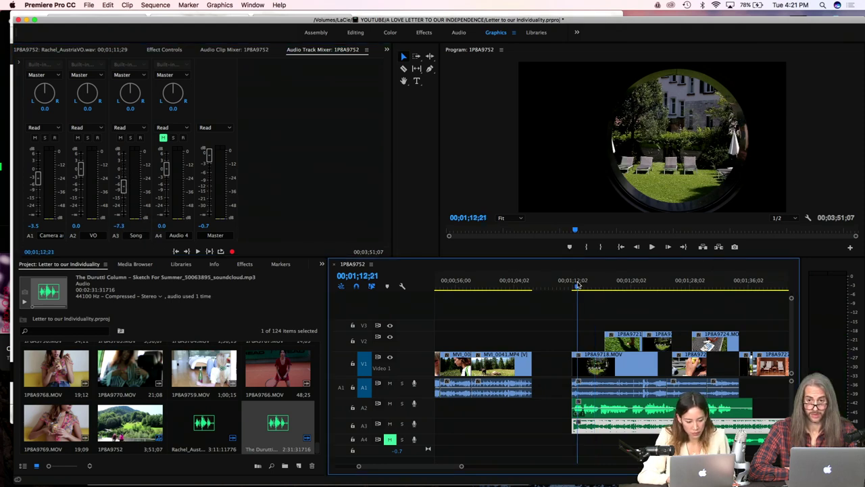
pyautogui.click(37, 181)
pyautogui.moveTo(37, 181); pyautogui.dragTo(37, 187)
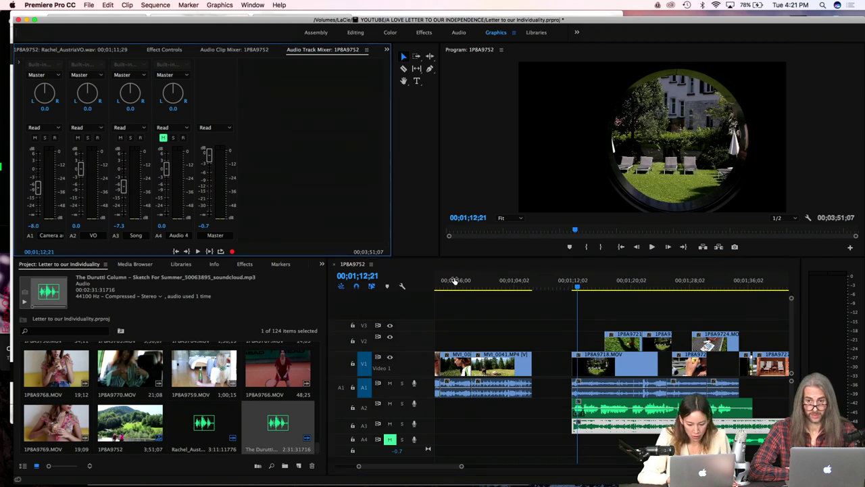
# Step: Play the section from about 00;01;11 to check the mix and lower the Song track's level to -12.0 dB
pyautogui.click(565, 290)
pyautogui.press('space')
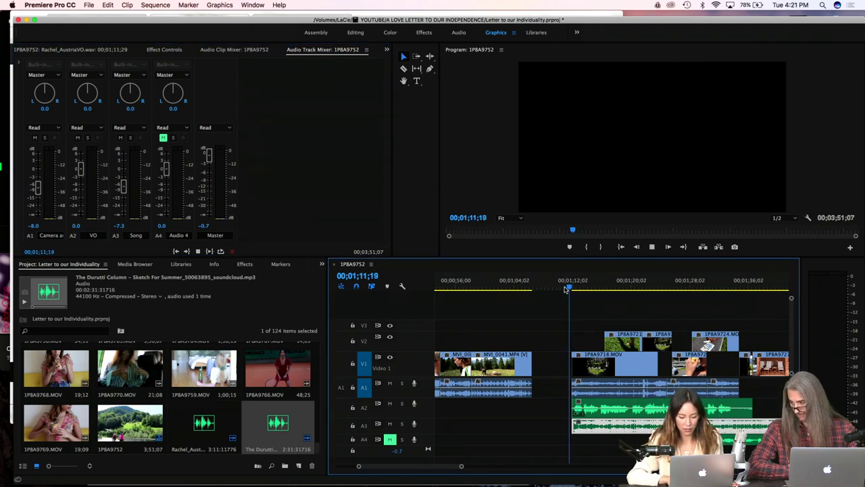
pyautogui.press('XF86AudioRaiseVolume')
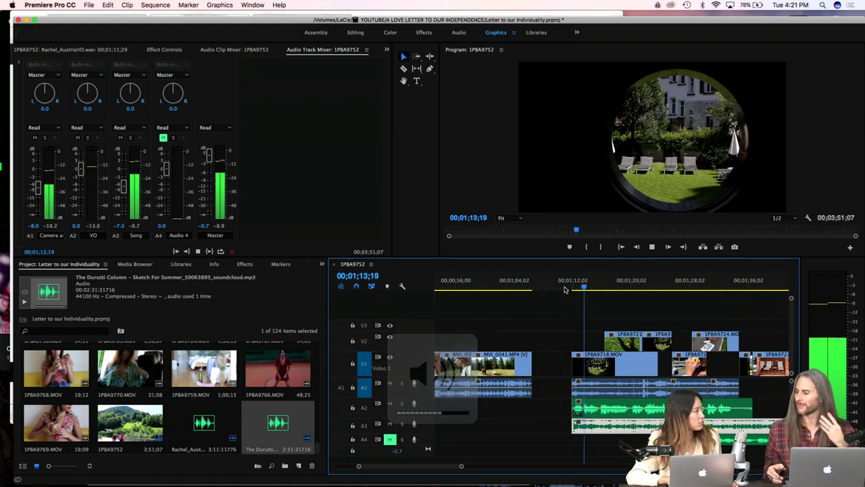
pyautogui.press('space')
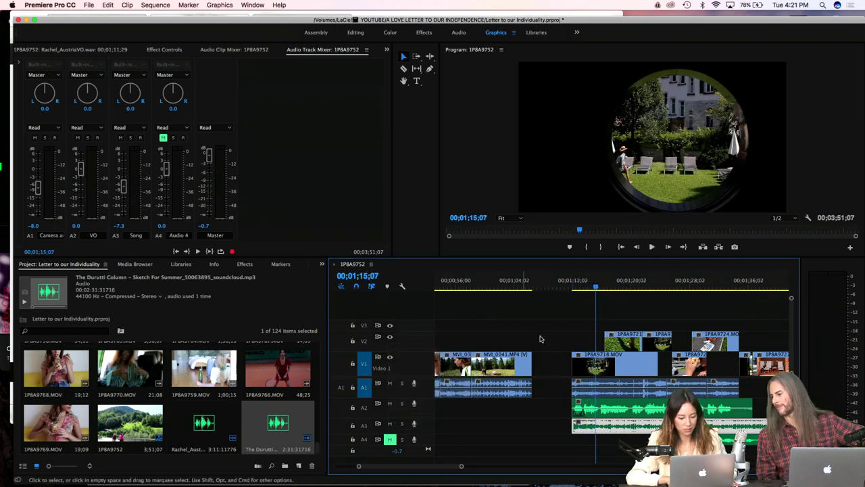
pyautogui.click(123, 189)
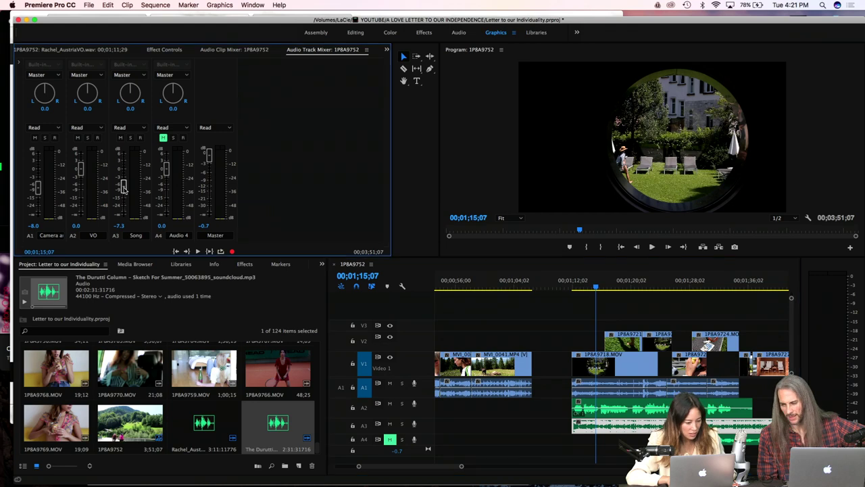
pyautogui.moveTo(123, 190); pyautogui.dragTo(123, 196)
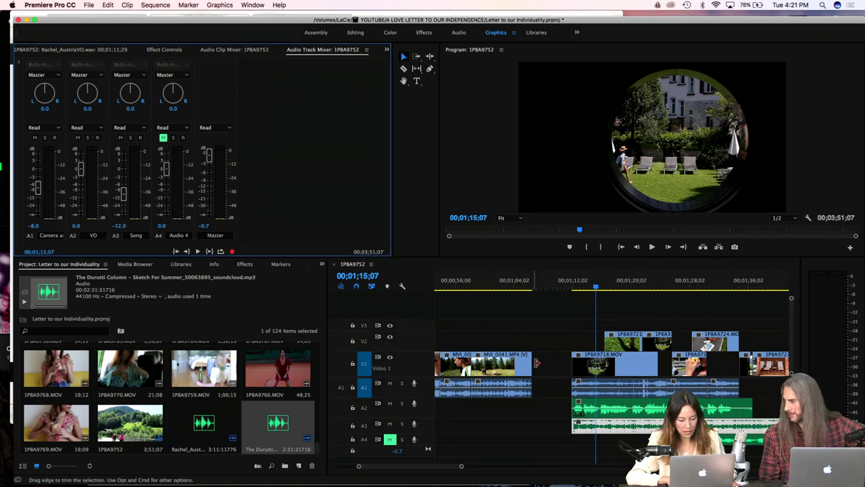
# Step: Show the track effects area and add a Tube-modeled Compressor to the VO track's first effect slot
pyautogui.click(612, 407)
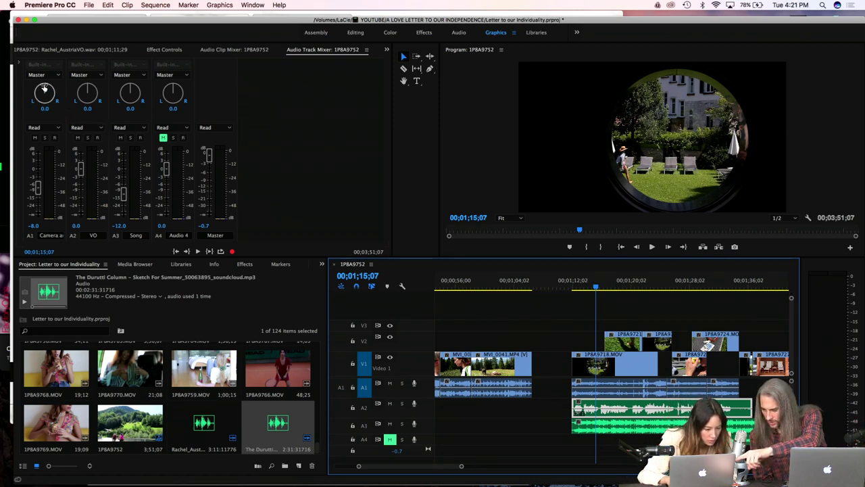
pyautogui.click(19, 62)
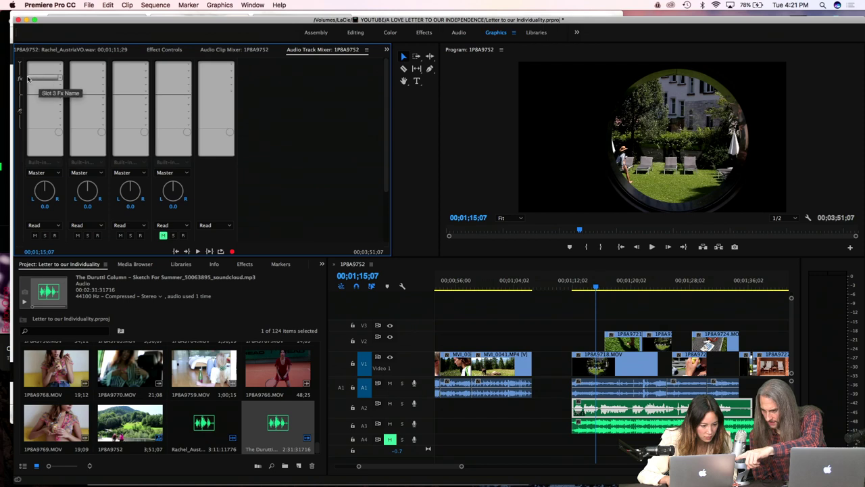
pyautogui.click(60, 66)
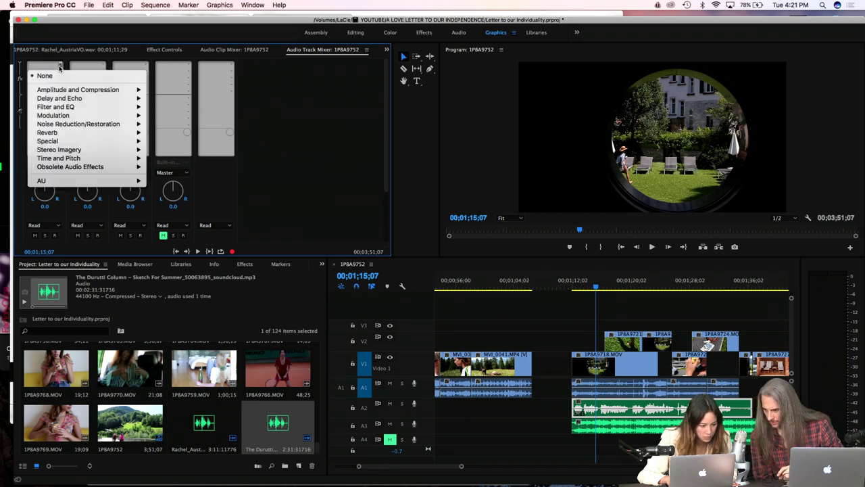
pyautogui.click(60, 65)
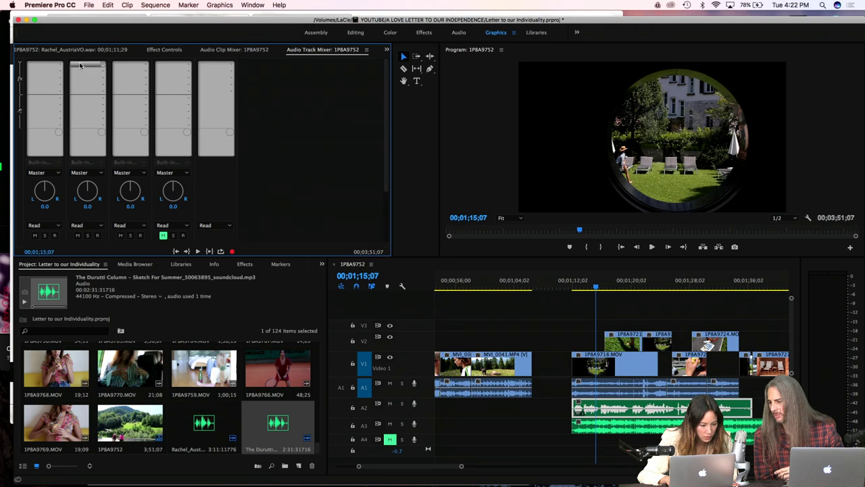
pyautogui.click(103, 67)
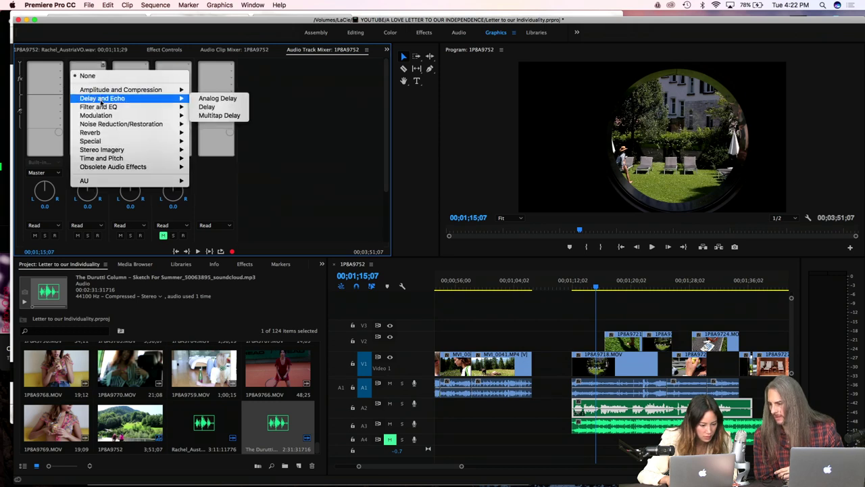
pyautogui.moveTo(99, 108)
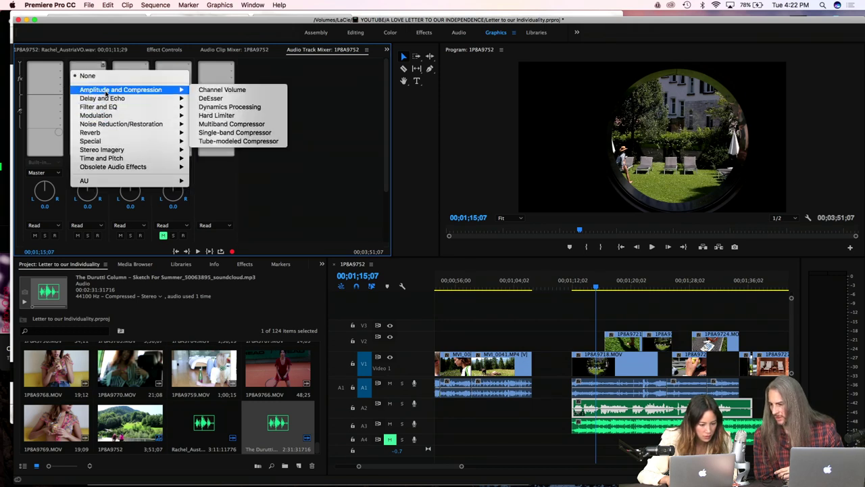
pyautogui.moveTo(181, 90)
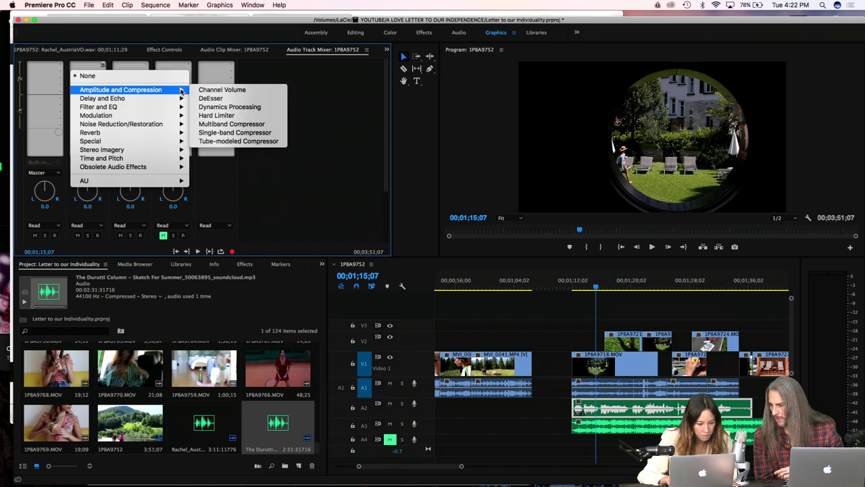
pyautogui.click(216, 141)
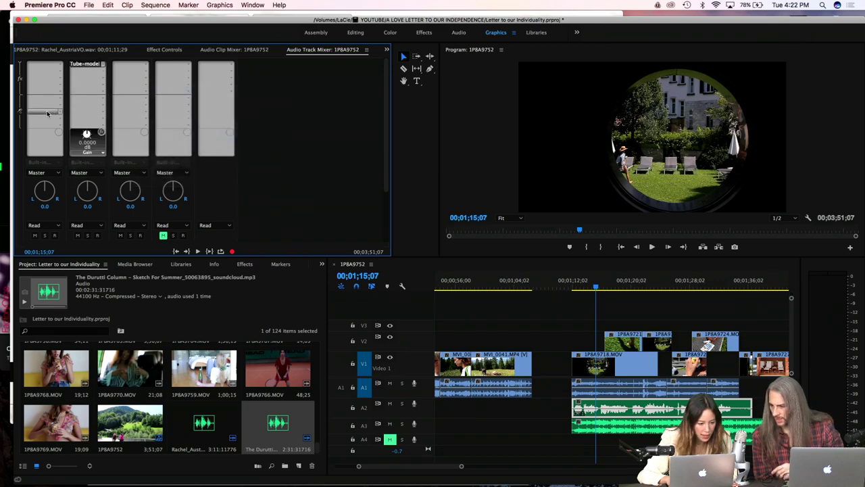
# Step: Apply the Voice Thickener preset to the VO track's Tube-modeled Compressor and close its effect editor
pyautogui.doubleClick(89, 64)
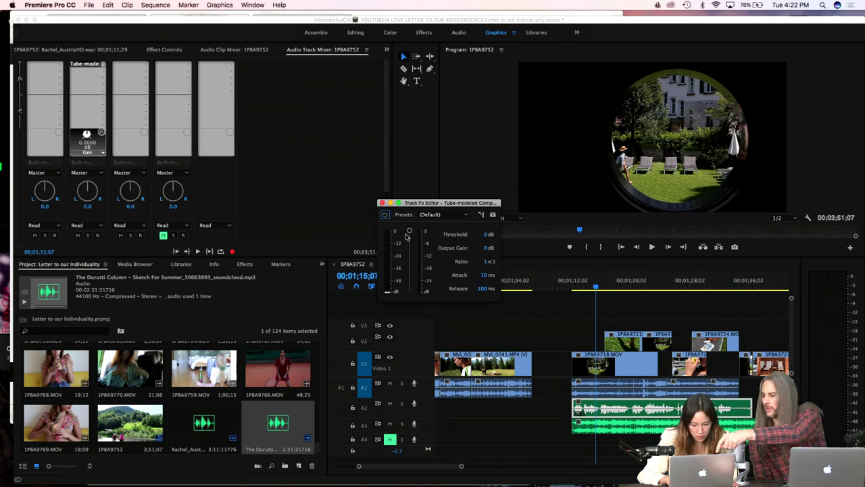
pyautogui.click(428, 217)
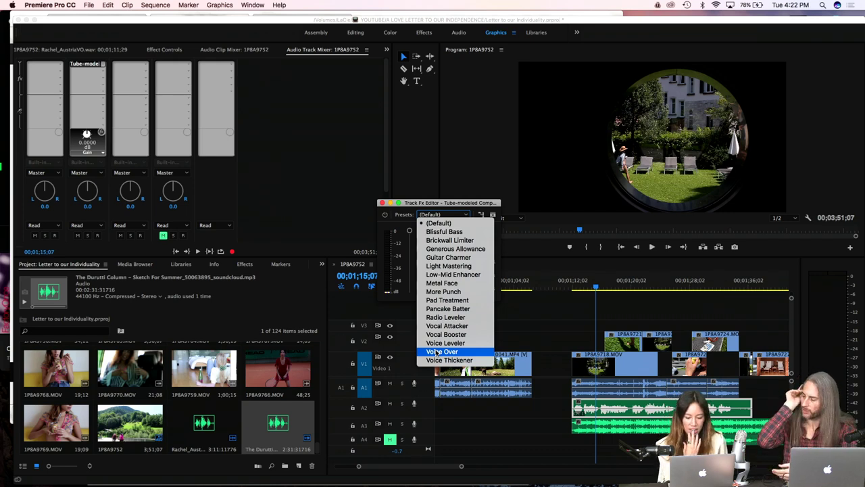
pyautogui.click(442, 360)
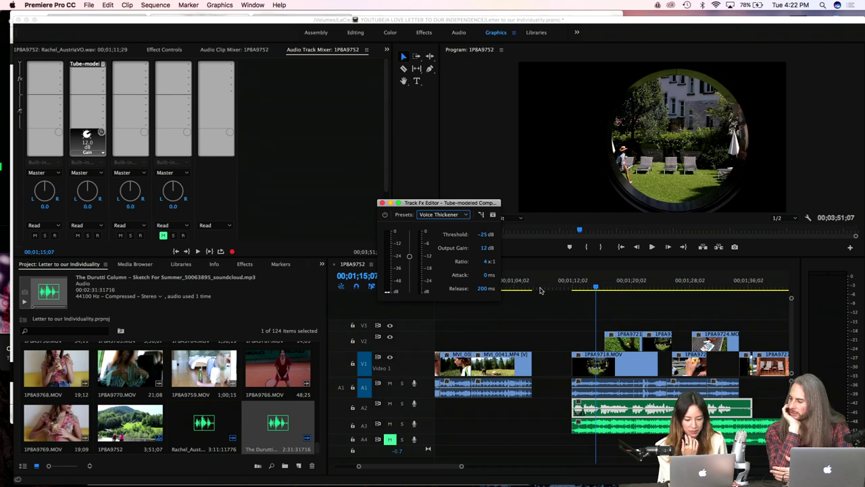
pyautogui.click(382, 203)
# Step: Play the sequence from 00;01;11;10 to check how the compressed voice-over sits in the mix
pyautogui.click(566, 285)
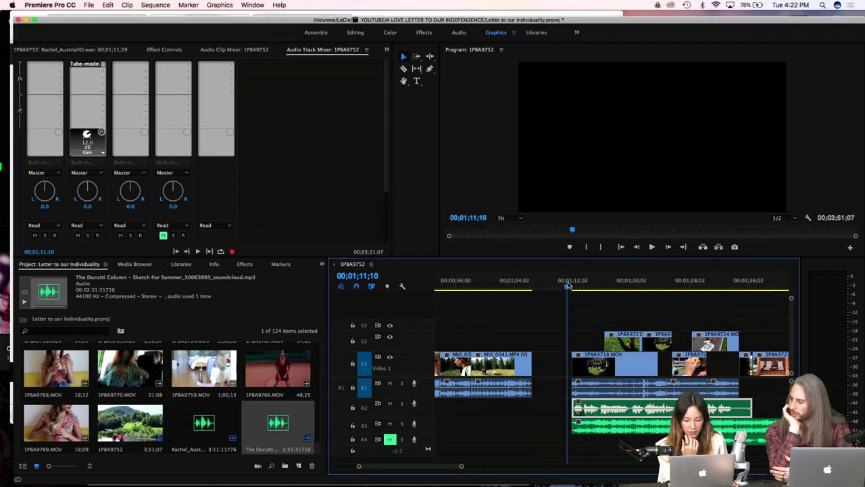
pyautogui.press('space')
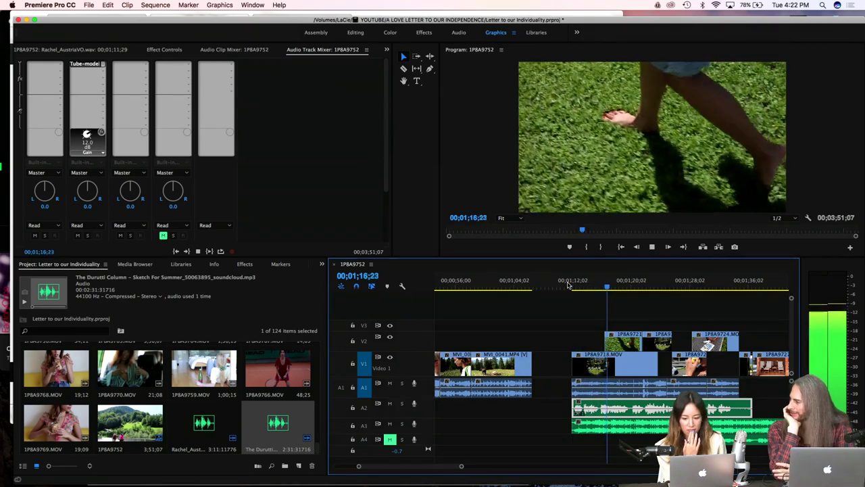
pyautogui.press('space')
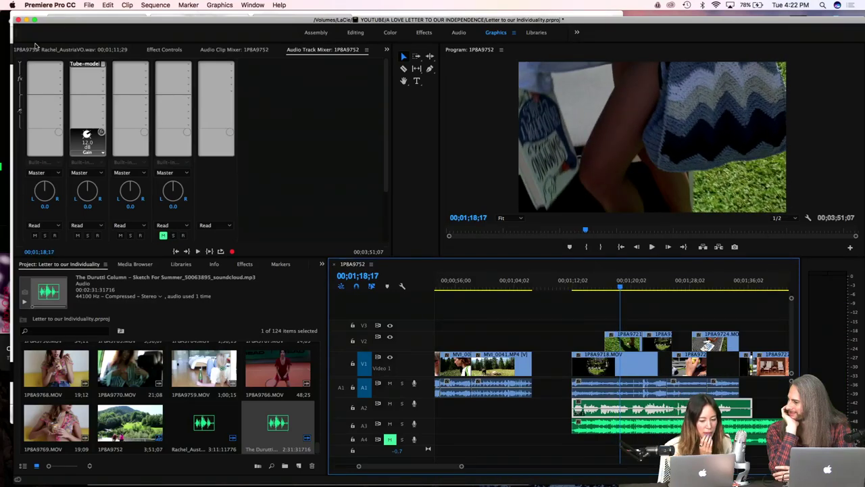
# Step: Lower the song clip's level to -2.2 dB in the clip mixer and play the section from about 00;01;09
pyautogui.click(235, 49)
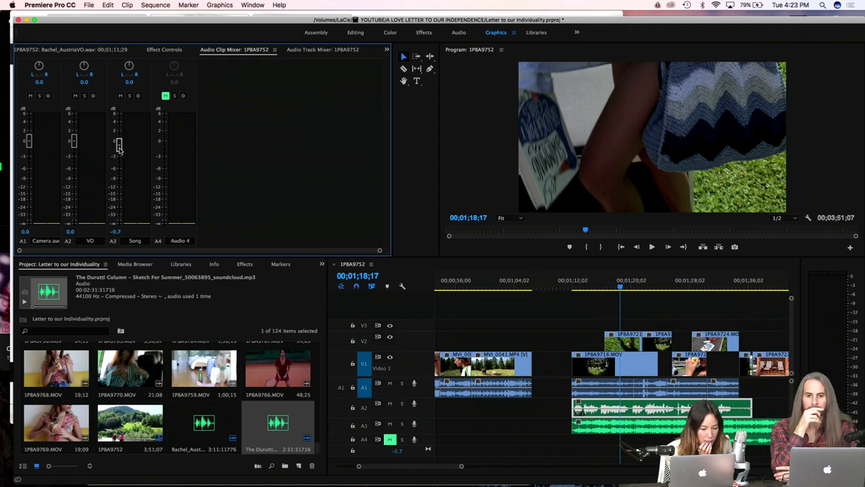
pyautogui.click(554, 283)
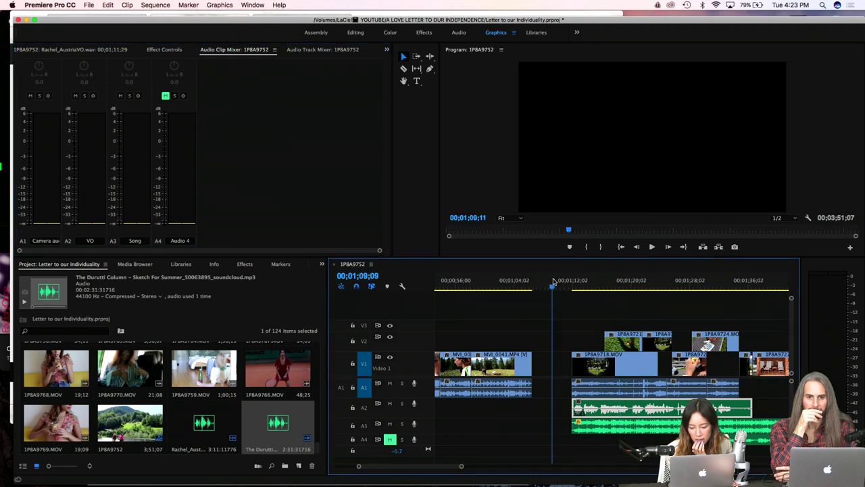
pyautogui.press('space')
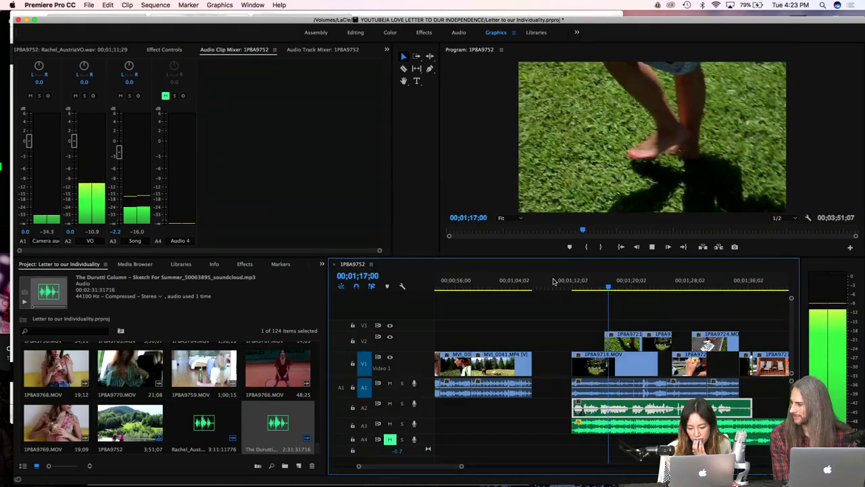
pyautogui.press('space')
# Step: Replay the lawn chair shot and move clip 1P8A9721 on V2 earlier so it starts at 00;01;15;23
pyautogui.click(595, 282)
pyautogui.press('space')
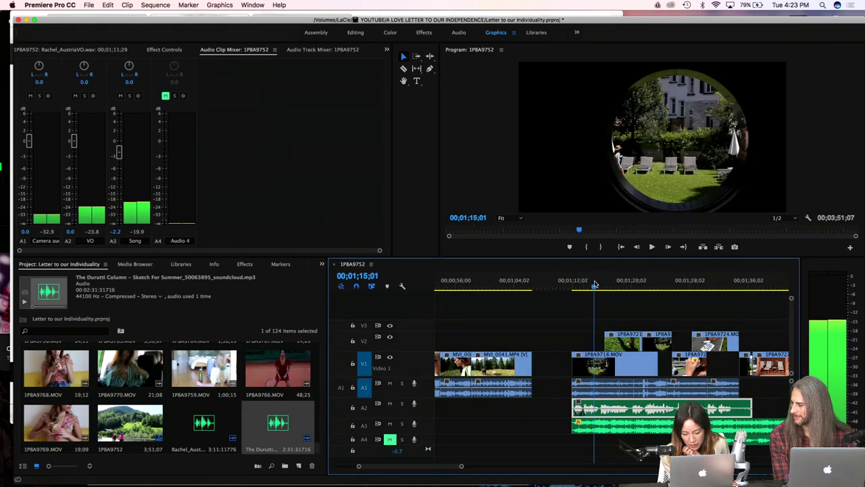
pyautogui.moveTo(601, 284); pyautogui.dragTo(599, 284)
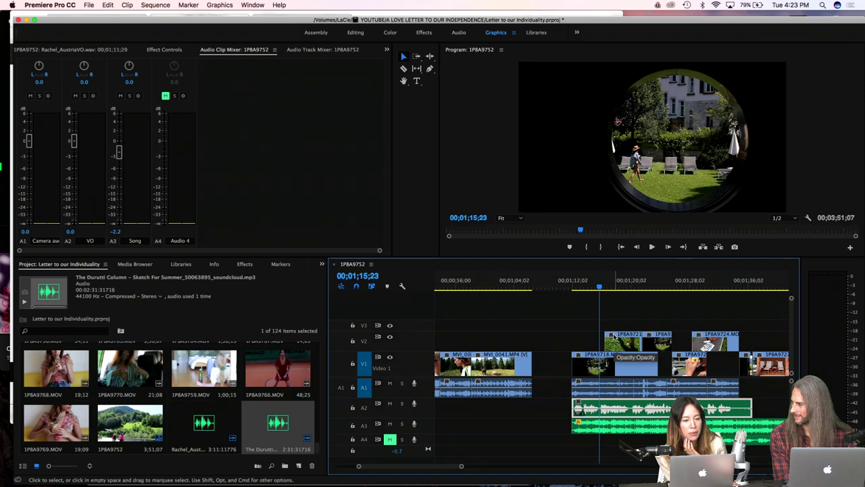
pyautogui.moveTo(613, 336); pyautogui.dragTo(608, 336)
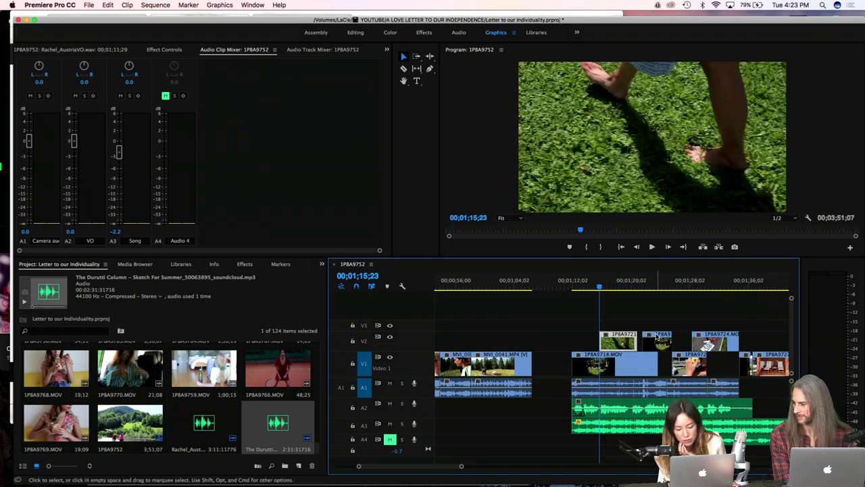
# Step: Move the second V2 clip earlier, close to the end of 1P8A9721, and play the section from about 00;01;15 to check the cuts
pyautogui.moveTo(657, 337); pyautogui.dragTo(641, 329)
pyautogui.click(593, 289)
pyautogui.press('space')
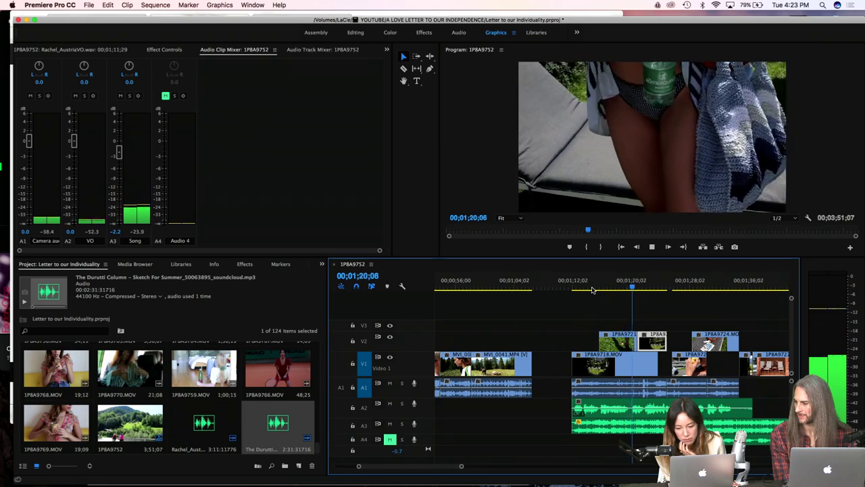
pyautogui.press('space')
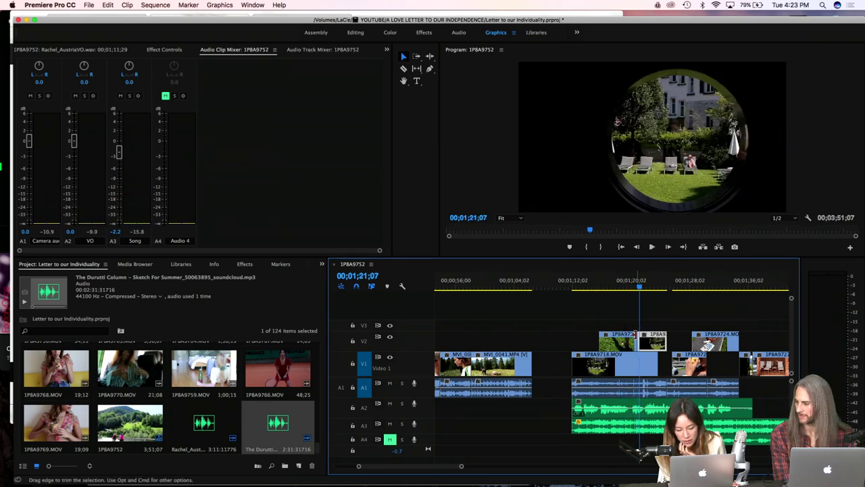
# Step: Trim the end of 1P8A9721, close the gap to the next V2 clip, and butt 1P8A9723 against 1P8A9718 on V1
pyautogui.moveTo(635, 334); pyautogui.dragTo(629, 334)
pyautogui.click(622, 290)
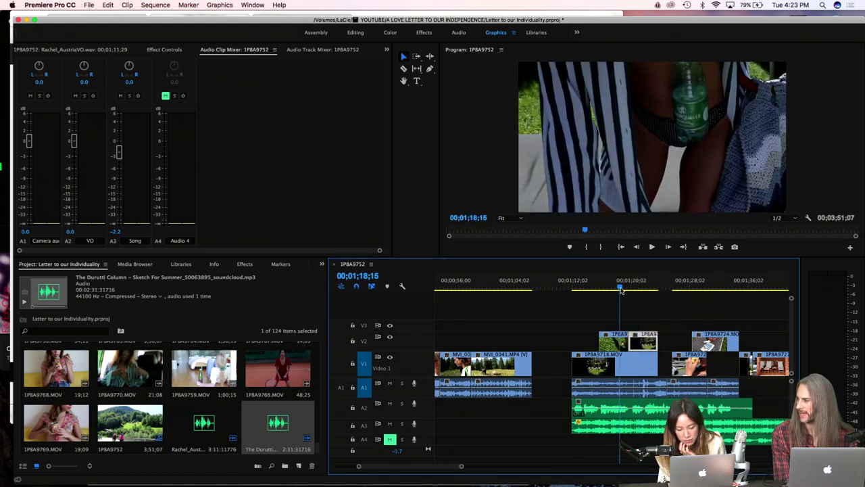
pyautogui.moveTo(622, 289); pyautogui.dragTo(628, 291)
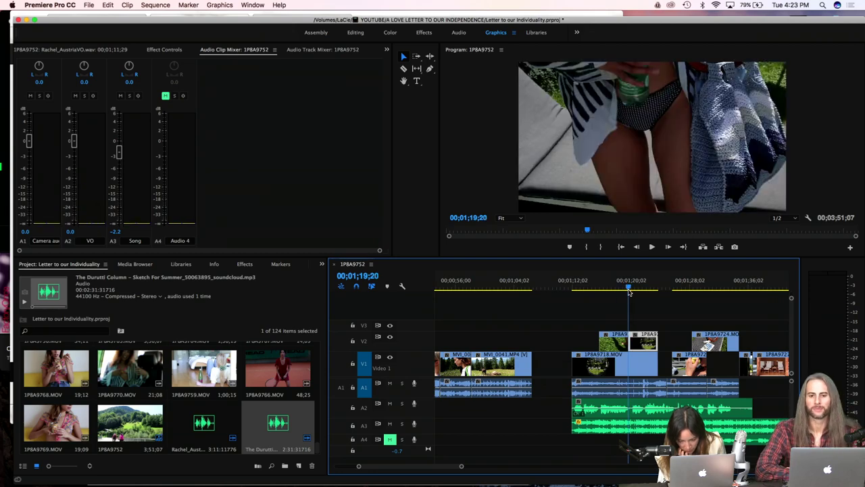
pyautogui.click(613, 288)
pyautogui.press('space')
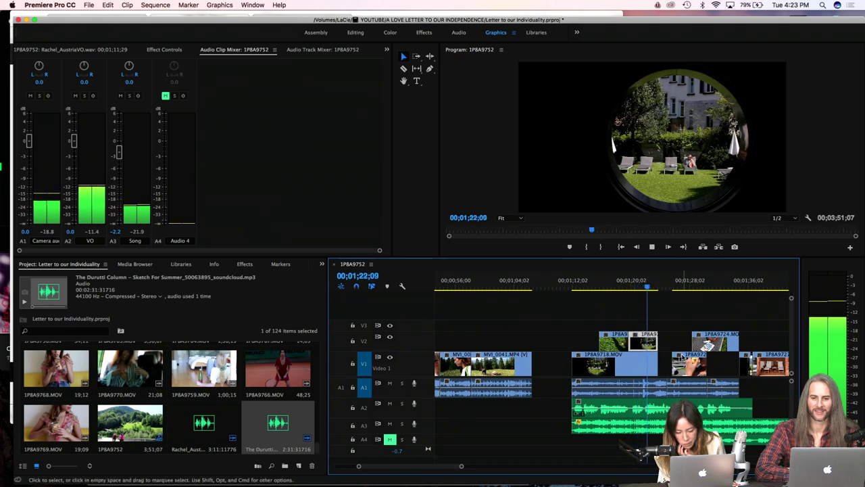
pyautogui.moveTo(684, 361); pyautogui.dragTo(672, 360)
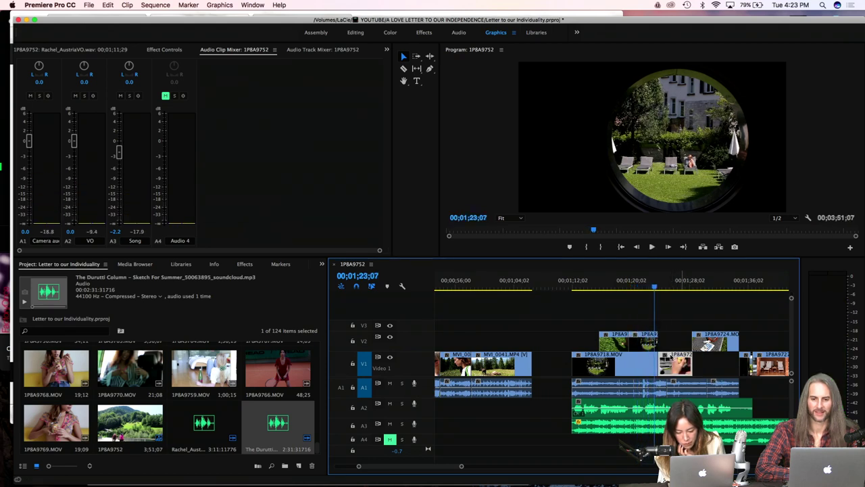
# Step: Lower the camera audio under 1P8A9718 to -5.1 dB in the clip mixer and play the section from about 00;01;15
pyautogui.click(629, 387)
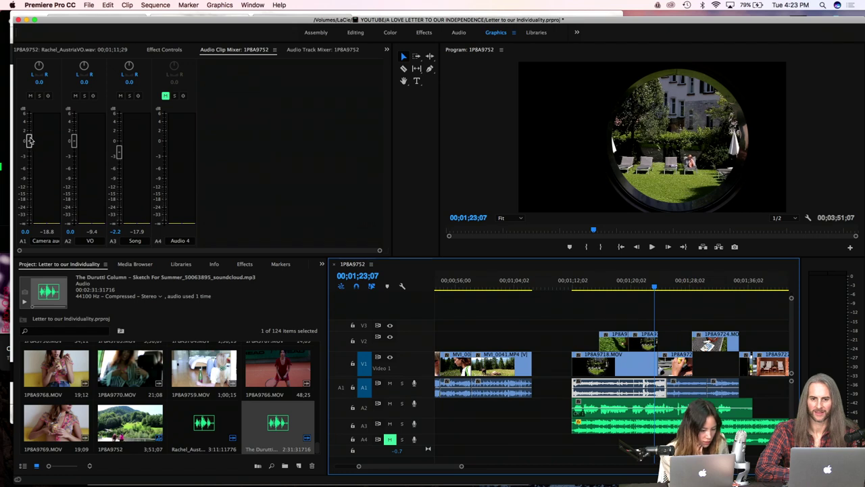
pyautogui.moveTo(29, 139); pyautogui.dragTo(28, 161)
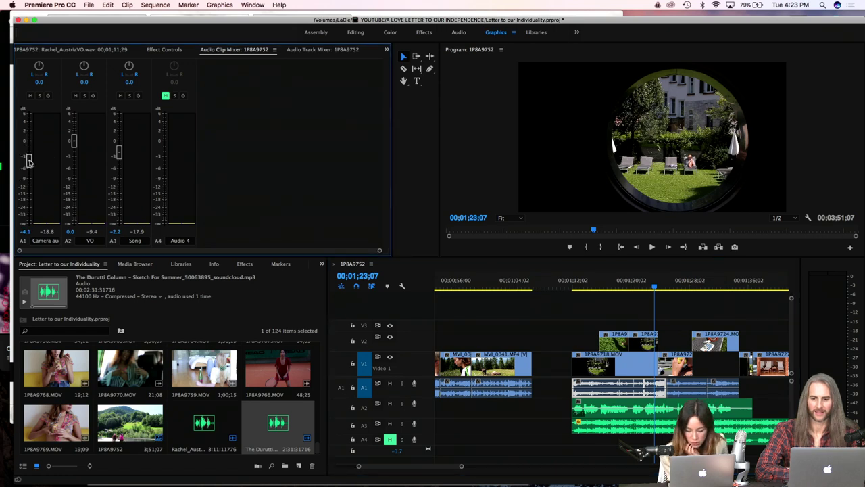
pyautogui.click(596, 289)
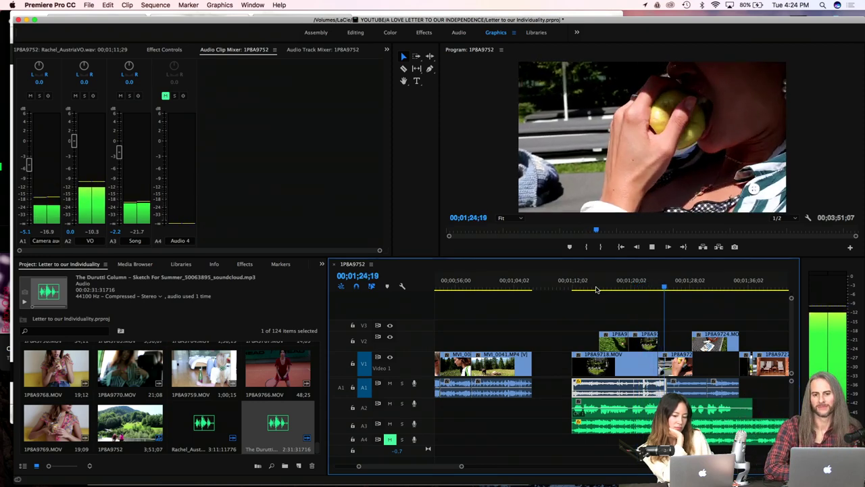
pyautogui.press('space')
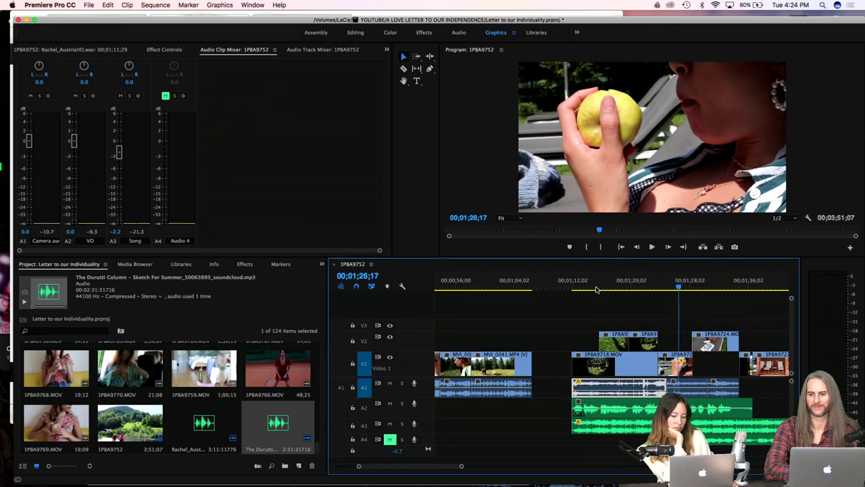
# Step: Move the 1P8A9723 audio on A1 earlier to align with its video, and close the gap to the following audio clip
pyautogui.moveTo(682, 386); pyautogui.dragTo(679, 387)
pyautogui.click(655, 289)
pyautogui.press('space')
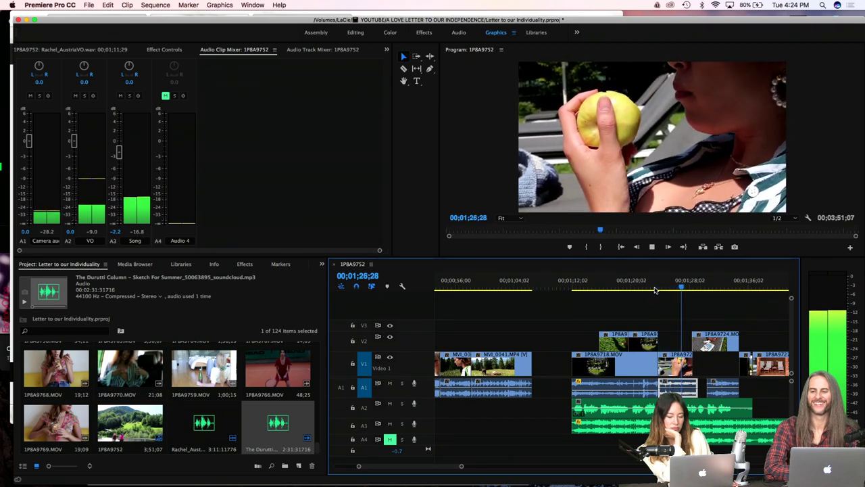
pyautogui.press('space')
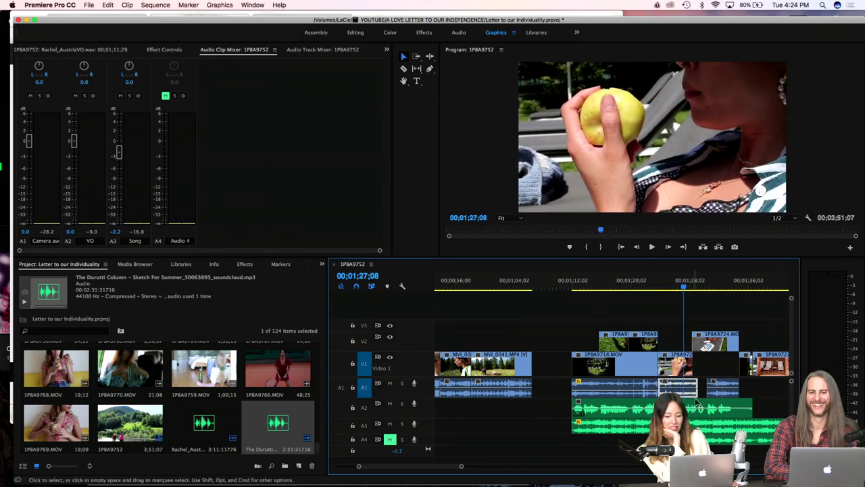
pyautogui.moveTo(725, 383); pyautogui.dragTo(713, 386)
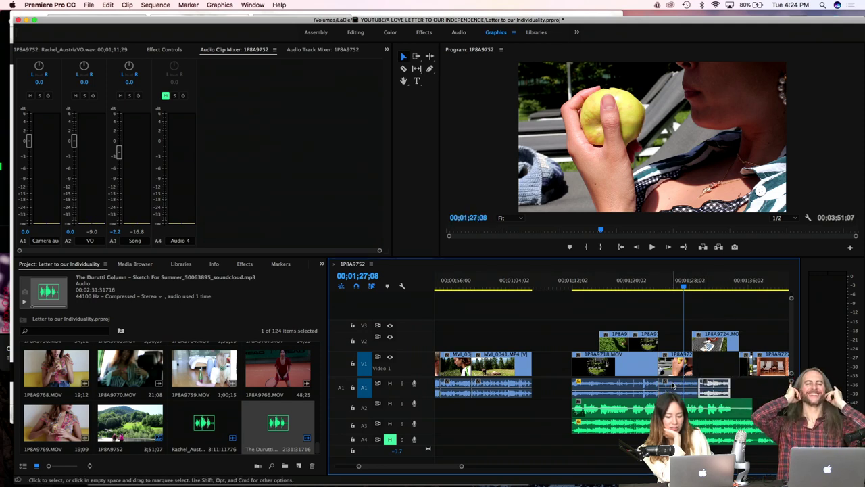
# Step: Adjust the audio gain of the 1P8A9723 clip on A1 by -1.7 dB and play from about 00;01;21
pyautogui.click(673, 385)
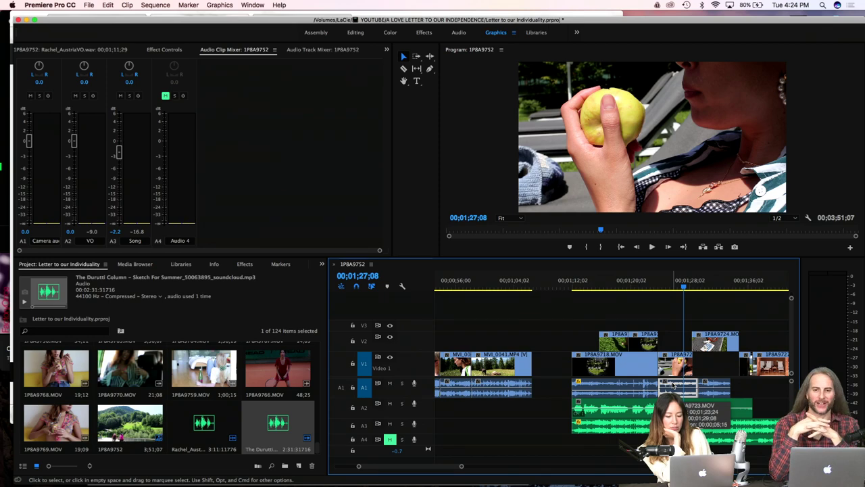
pyautogui.rightClick(672, 386)
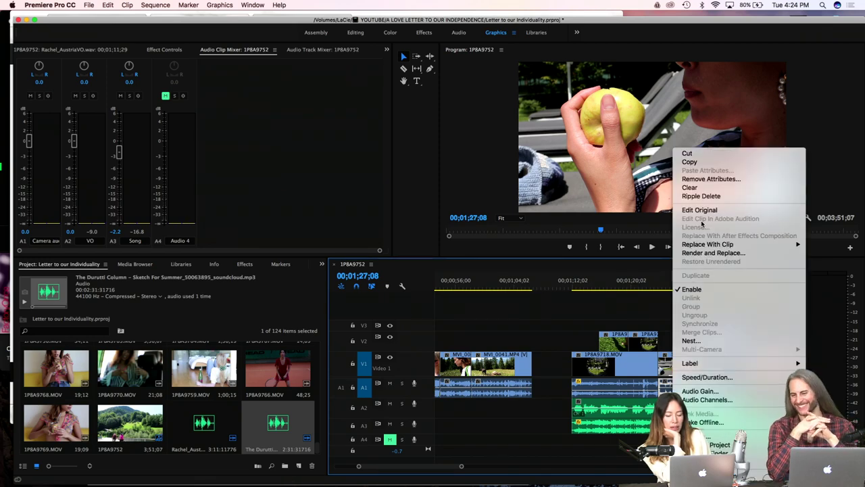
pyautogui.click(699, 391)
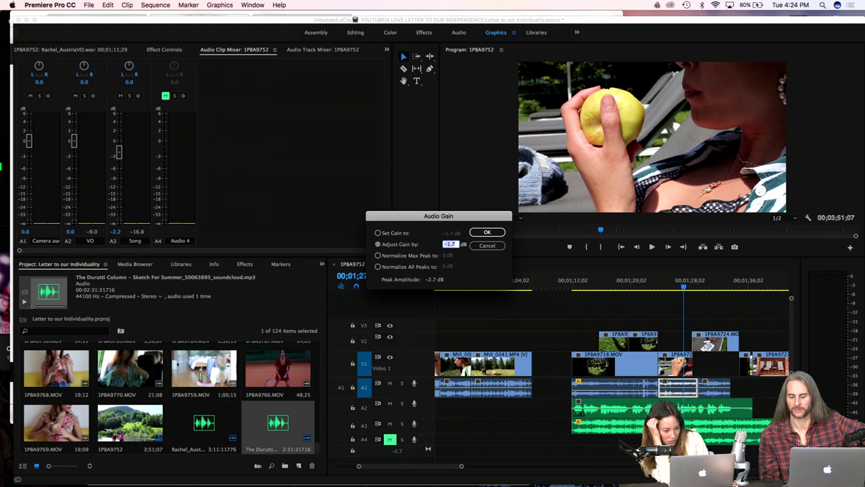
pyautogui.click(487, 233)
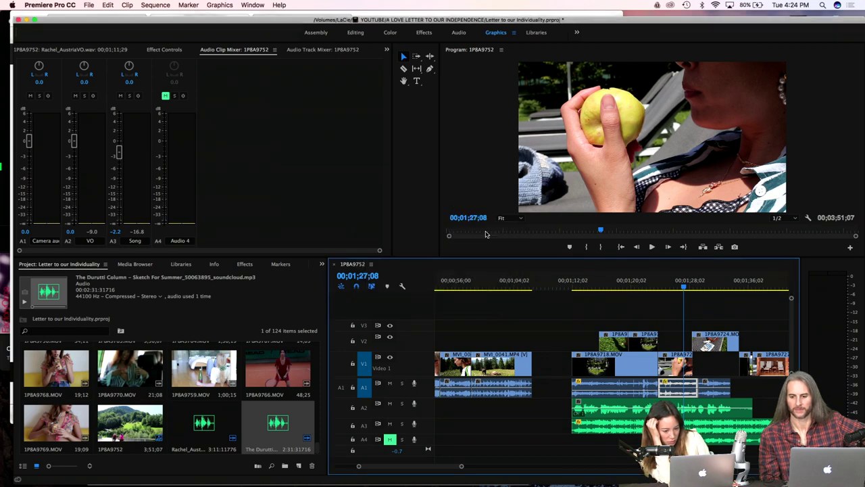
pyautogui.click(642, 290)
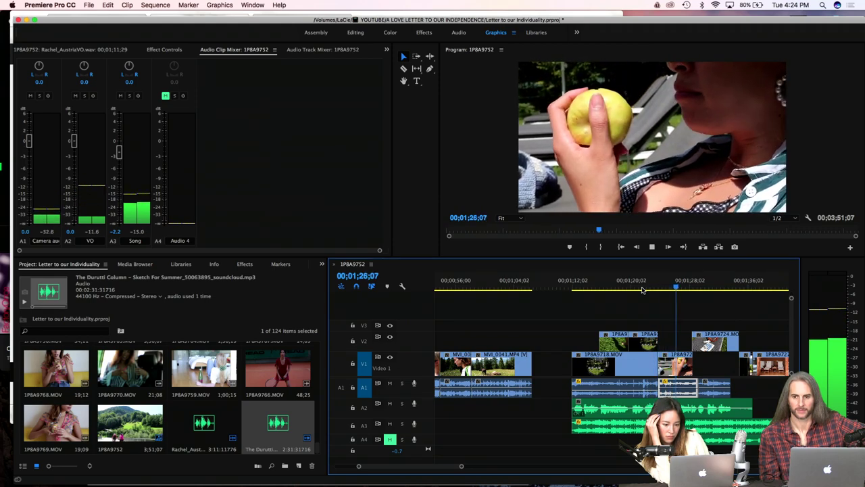
pyautogui.press('space')
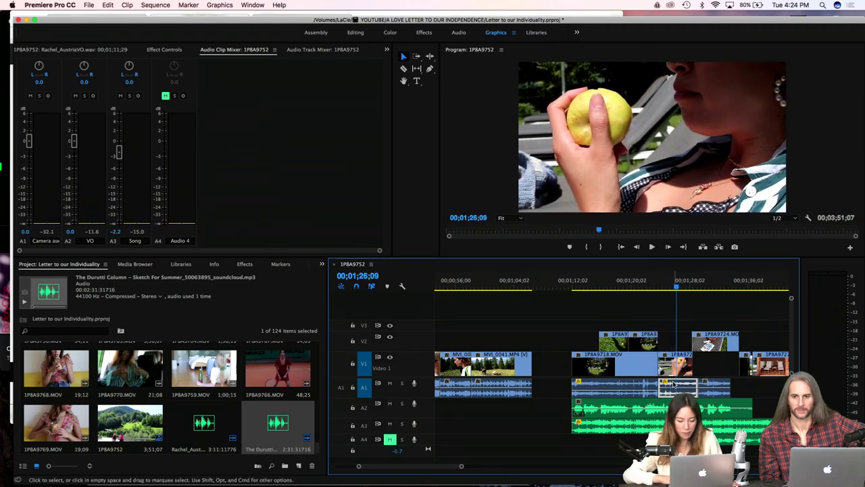
# Step: Select the 1P8A9723 audio clip with the Slip tool and replay the lead-in to it from about 00;01;20
pyautogui.press('y')
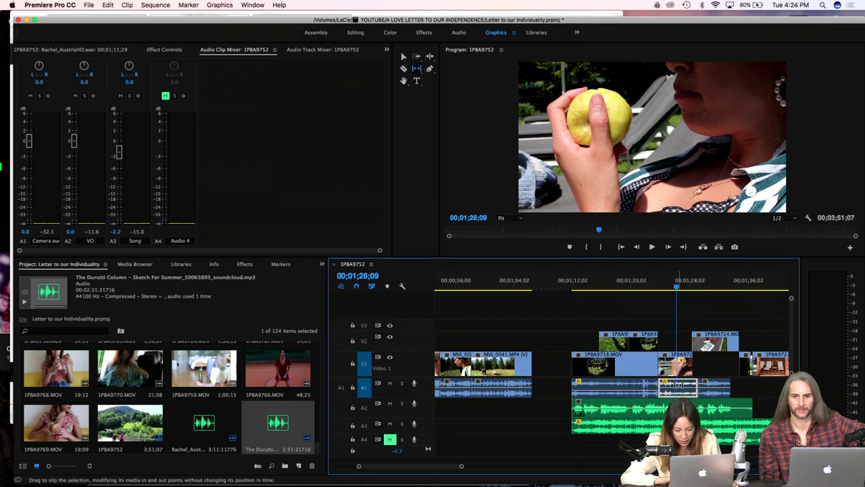
pyautogui.press('j')
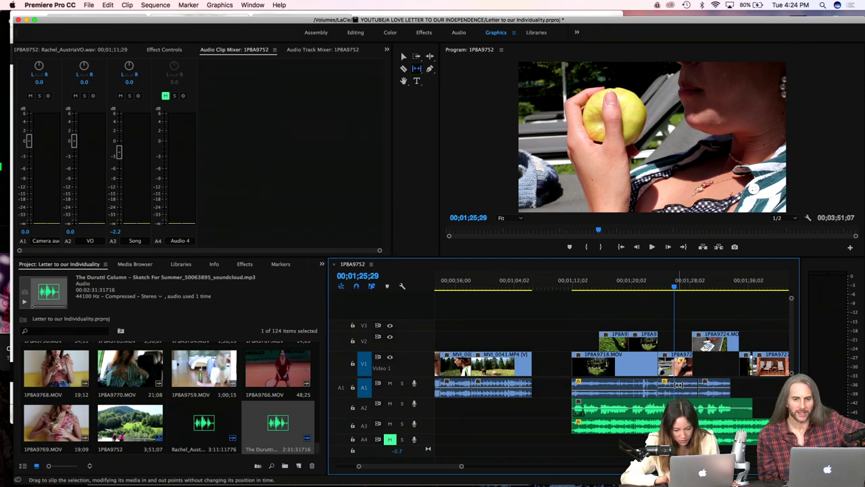
pyautogui.press('=')
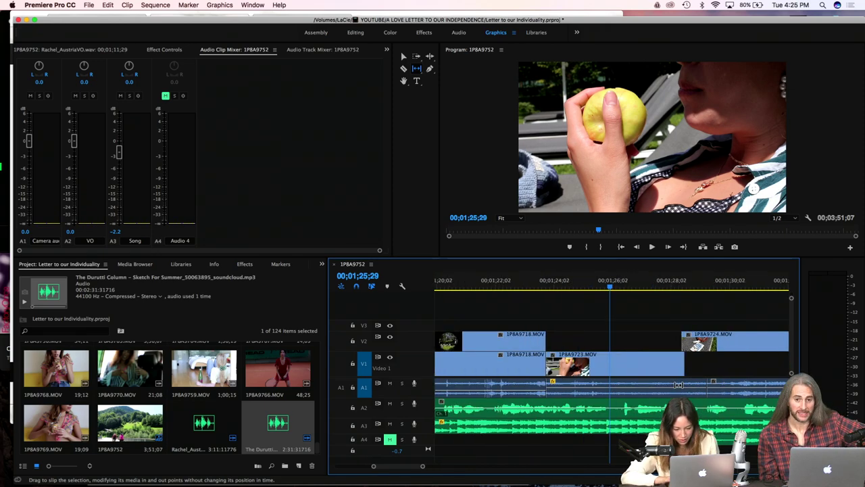
pyautogui.click(640, 383)
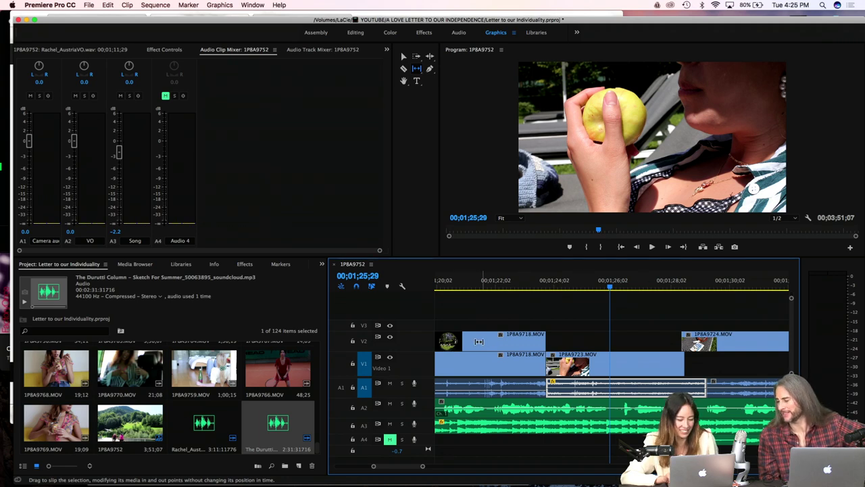
pyautogui.click(449, 282)
pyautogui.press('space')
pyautogui.click(451, 282)
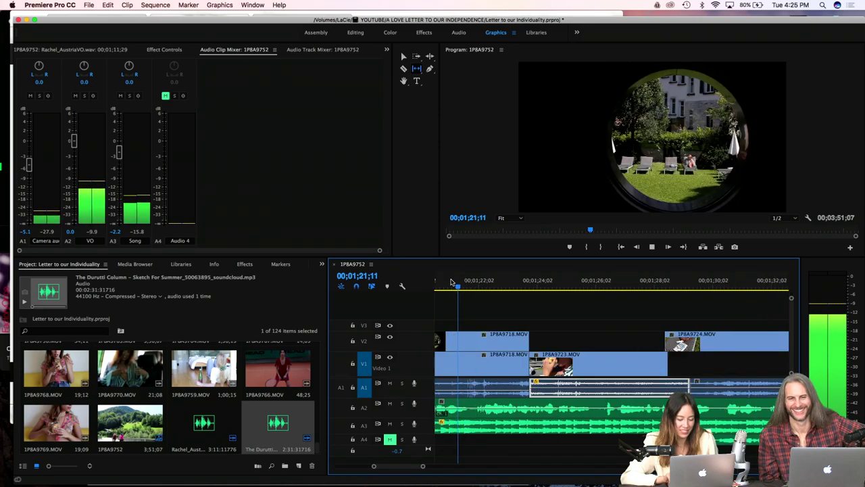
pyautogui.press('space')
pyautogui.press('space')
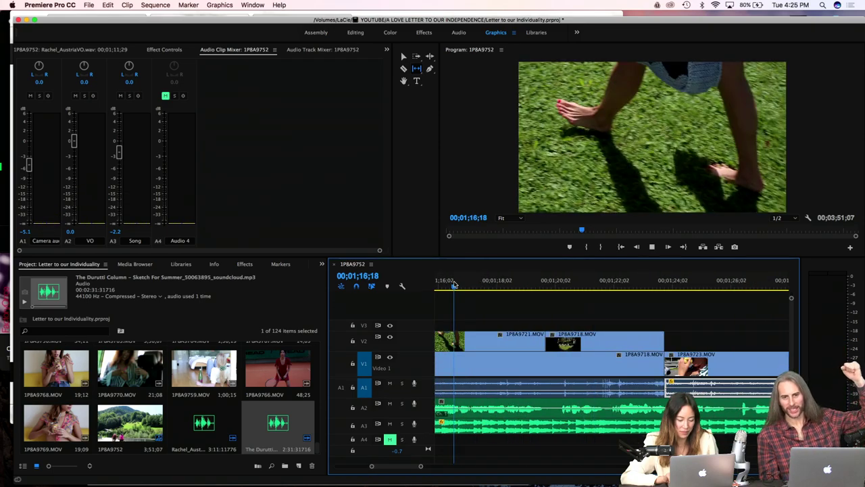
# Step: Replay the lawn chair shot up to 00;01;15;18, split the song clip on A3 there, and play across the cut
pyautogui.scroll(5, 455, 284)
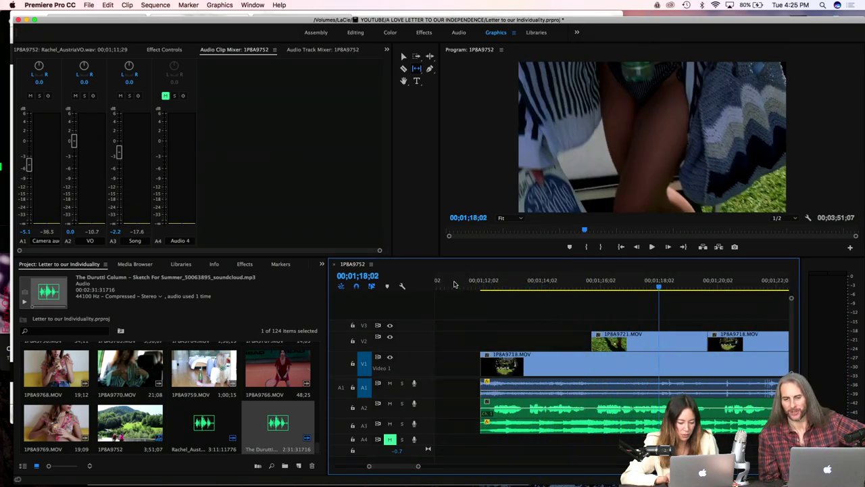
pyautogui.click(551, 283)
pyautogui.press('XF86AudioRaiseVolume')
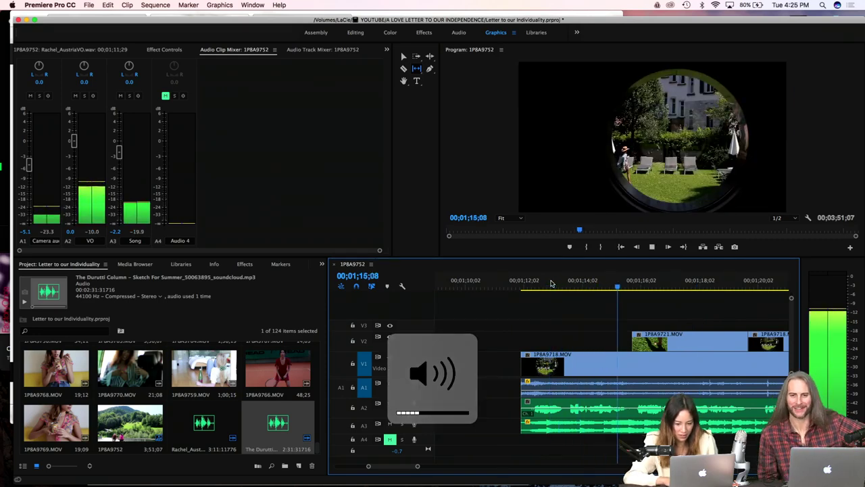
pyautogui.press('space')
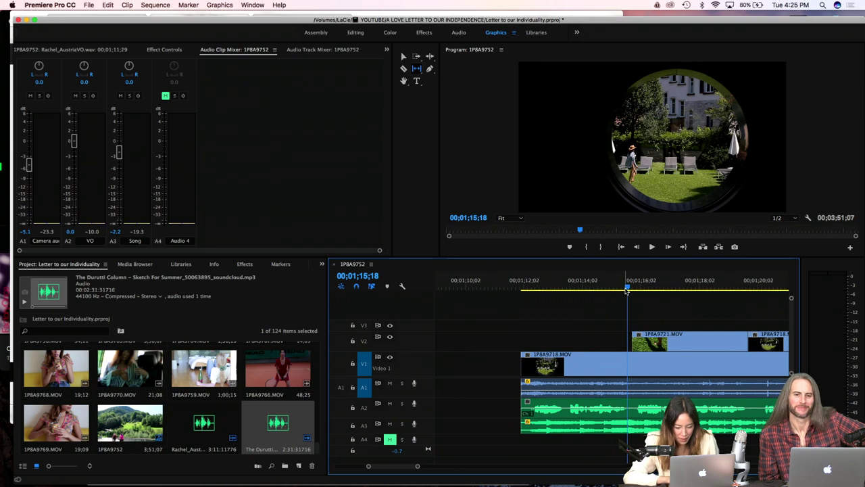
pyautogui.scroll(2, 626, 291)
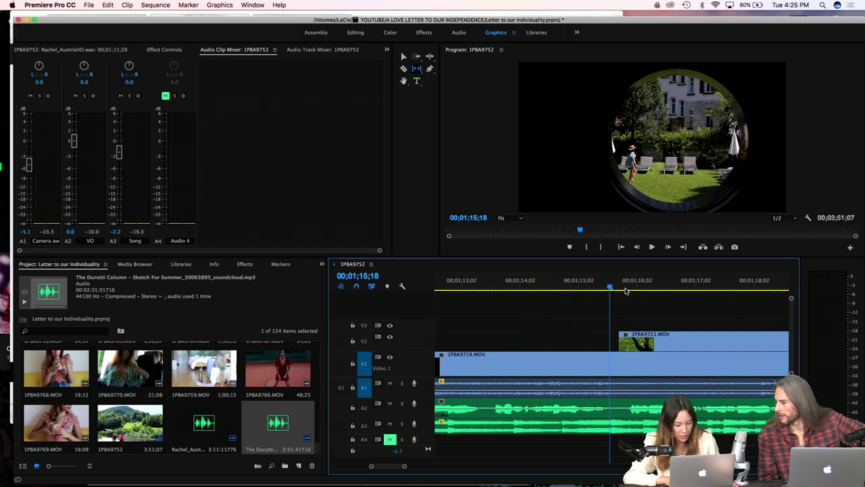
pyautogui.scroll(2, 626, 290)
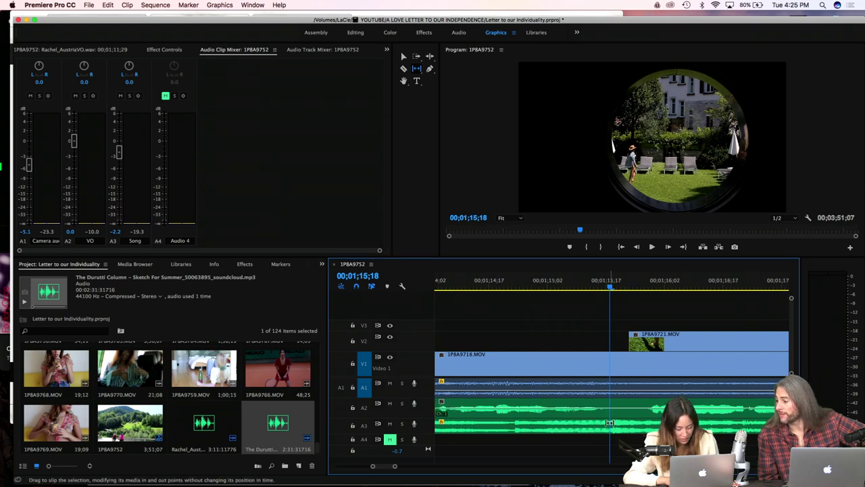
pyautogui.press('c')
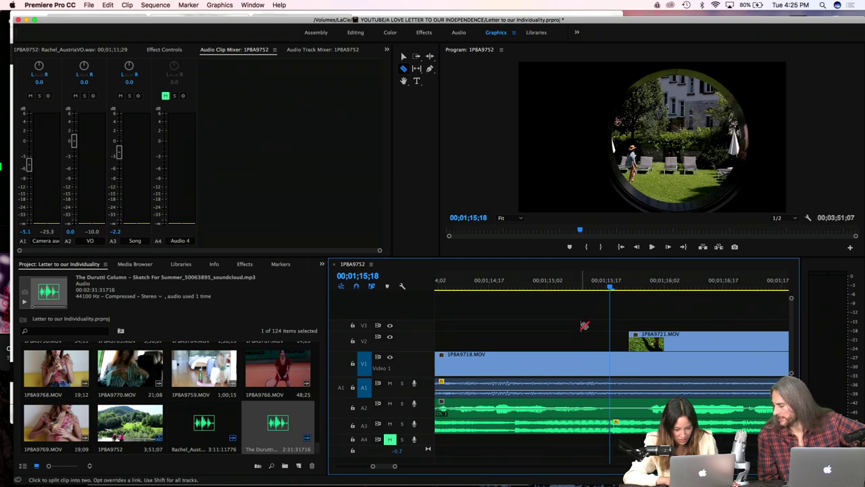
pyautogui.press('space')
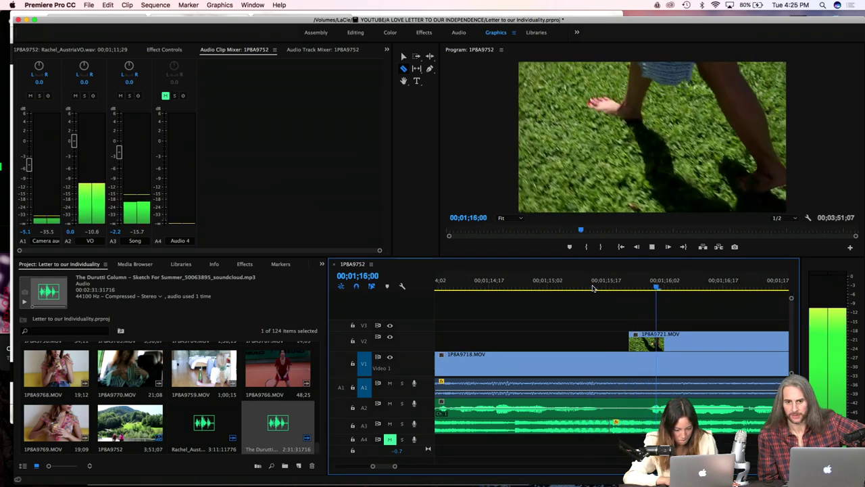
pyautogui.press('space')
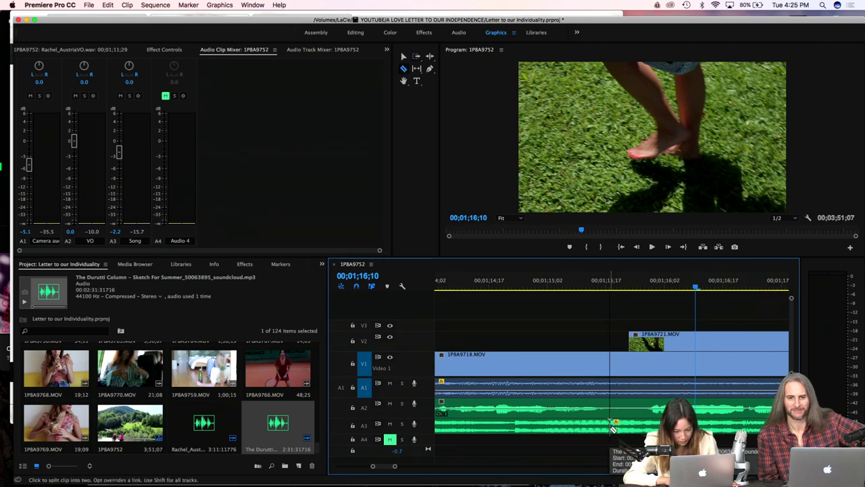
# Step: Trim the start of the second song segment on A3 slightly later with the Selection tool
pyautogui.press('v')
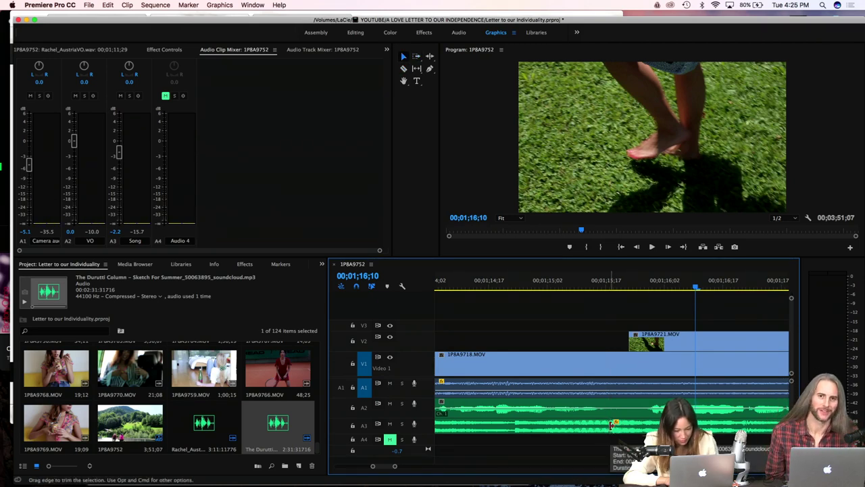
pyautogui.moveTo(613, 425); pyautogui.dragTo(616, 425)
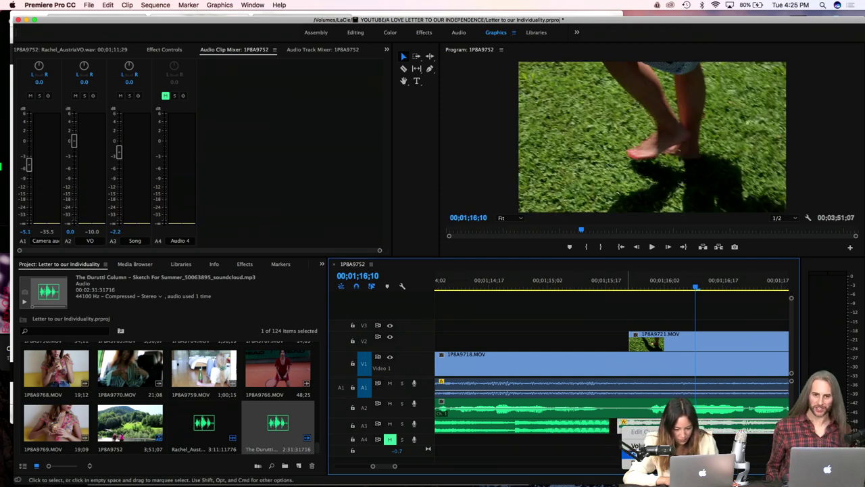
pyautogui.press('Escape')
# Step: Review the second song segment's waveform, Audio Gain options and Audio Channels settings without changing them
pyautogui.doubleClick(623, 424)
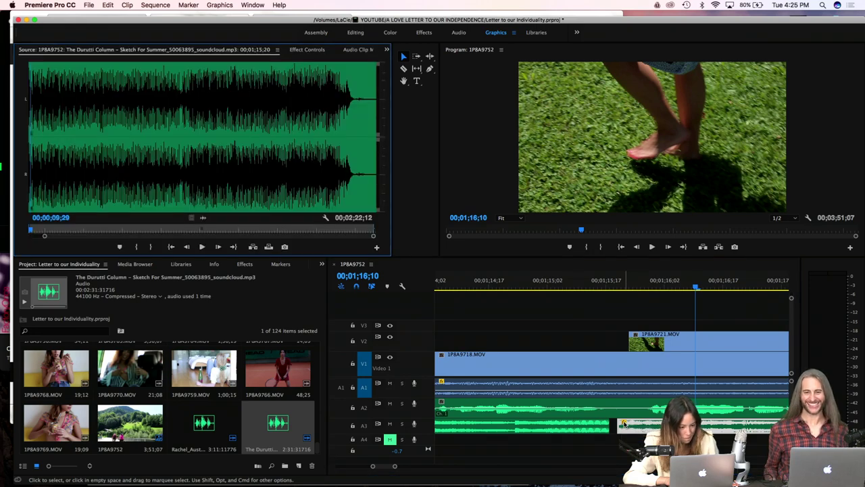
pyautogui.rightClick(628, 419)
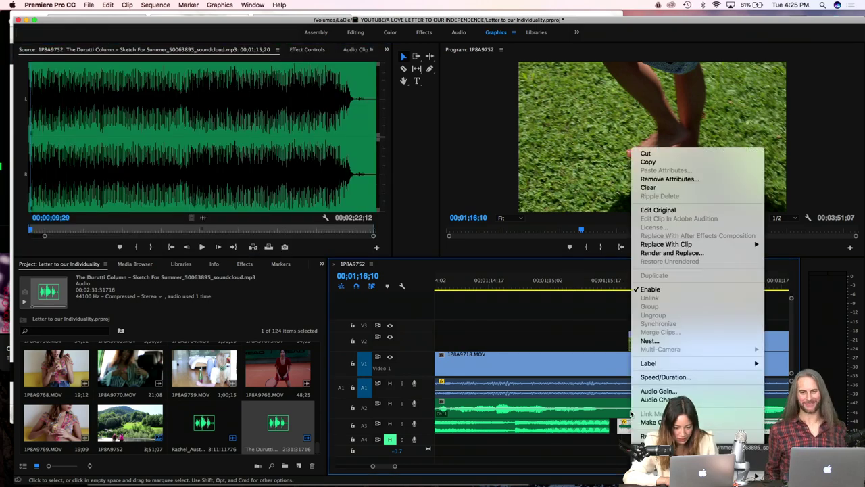
pyautogui.click(656, 390)
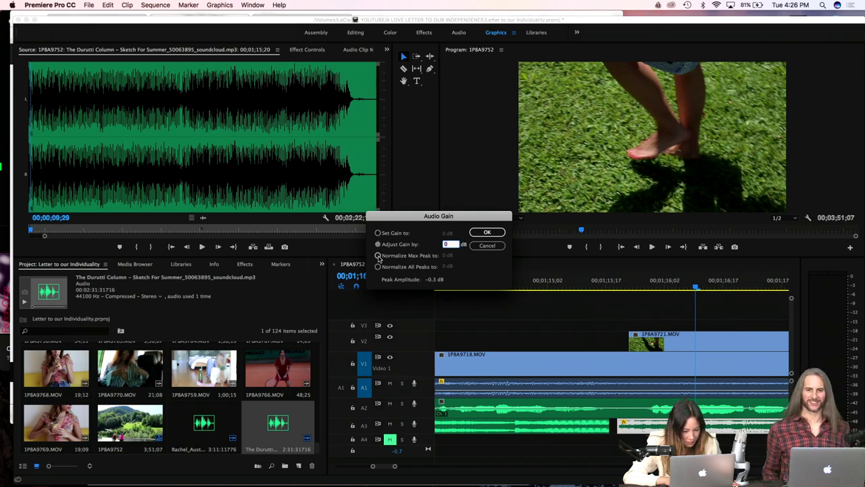
pyautogui.click(493, 246)
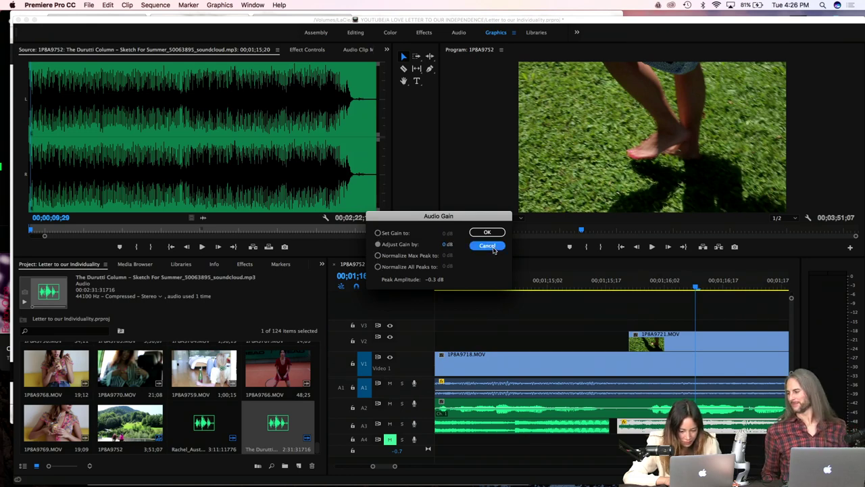
pyautogui.rightClick(666, 352)
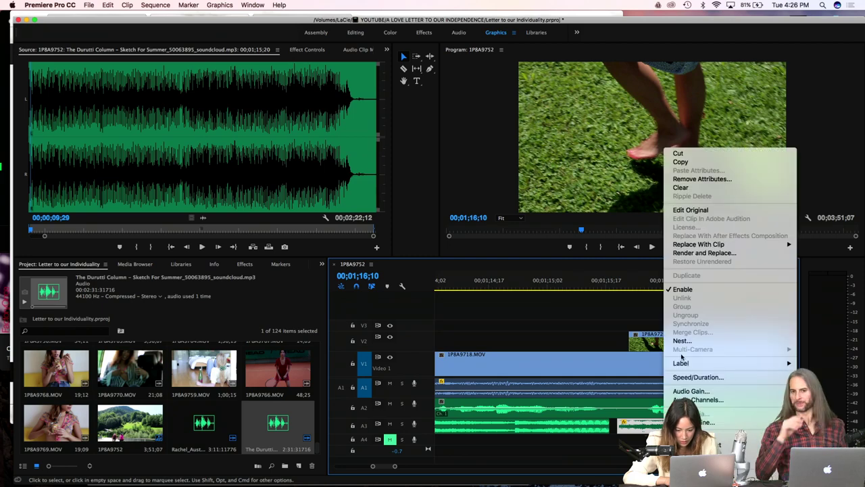
pyautogui.click(680, 400)
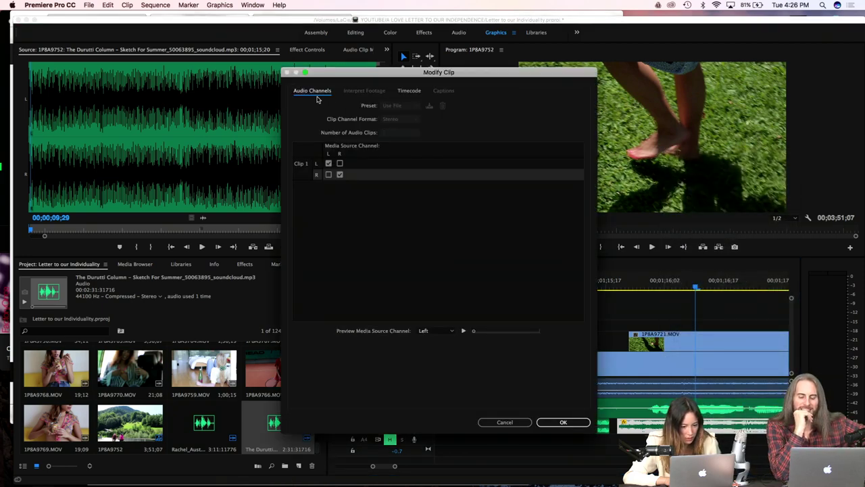
pyautogui.click(528, 424)
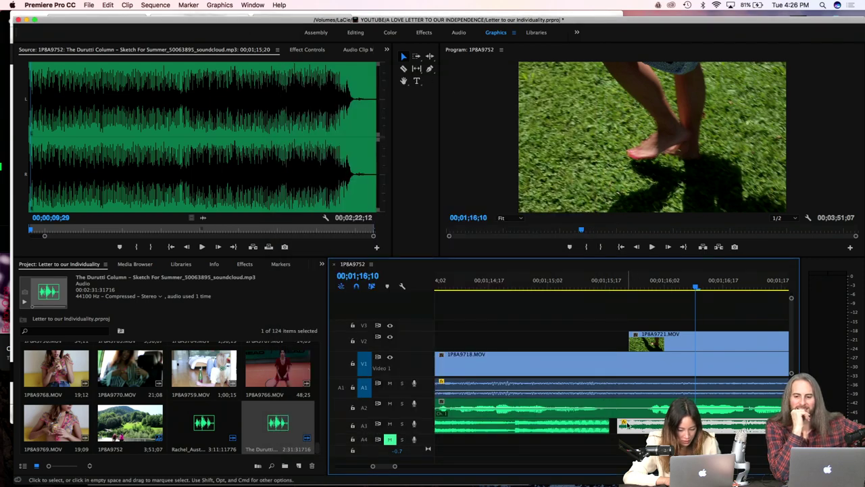
# Step: Extend the second song segment's start back to the cut at 00;01;15;18 and play on from about 00;01;16;10
pyautogui.moveTo(623, 423); pyautogui.dragTo(615, 423)
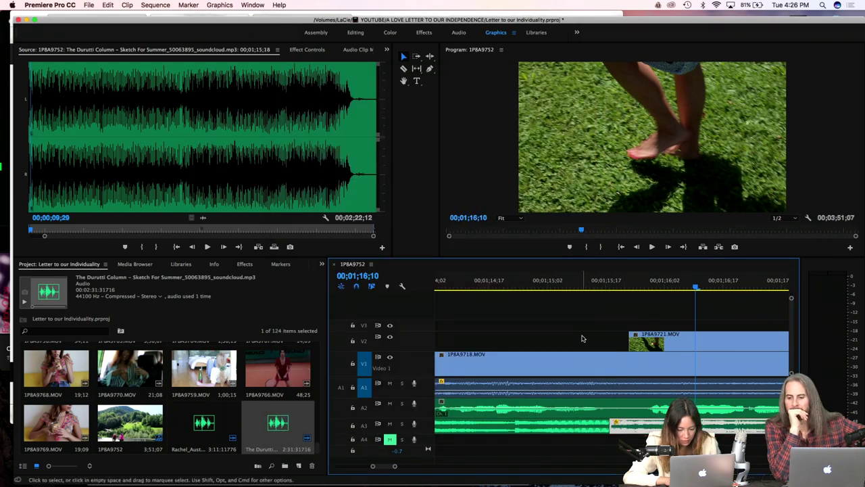
pyautogui.click(586, 288)
pyautogui.press('space')
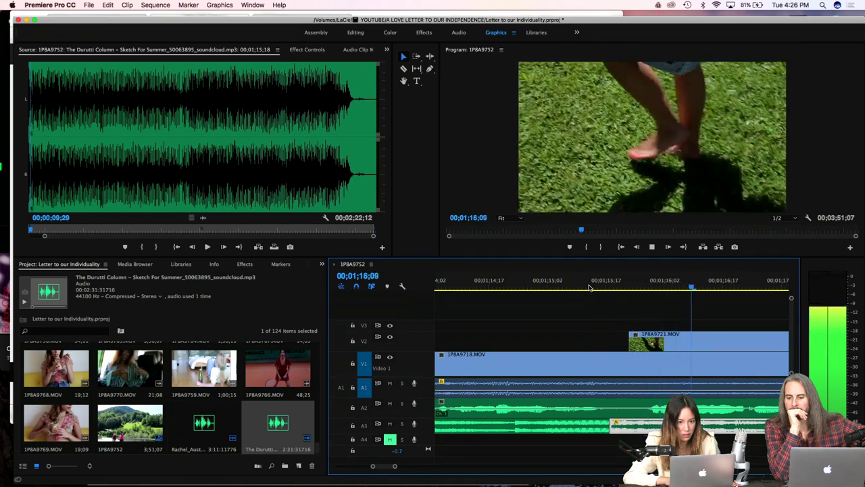
pyautogui.press('space')
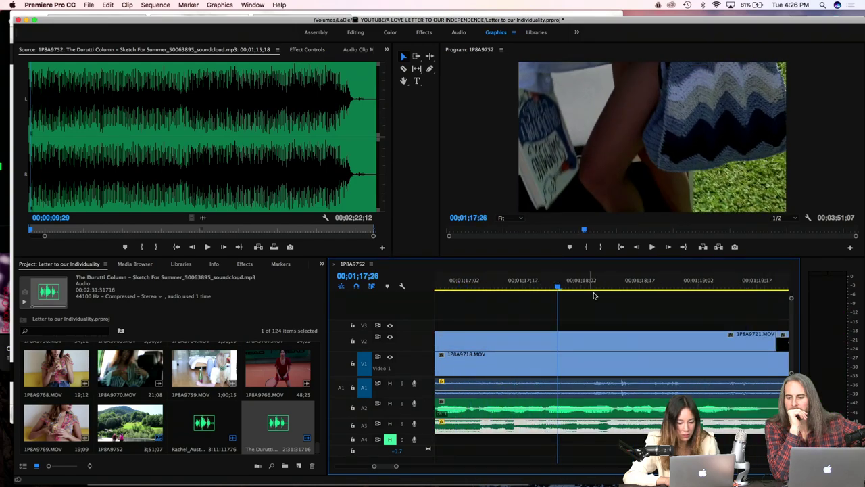
# Step: Skim the sequence from the song cut through the apple shot to the window shot at 00;01;35;18
pyautogui.press('-')
pyautogui.press('-')
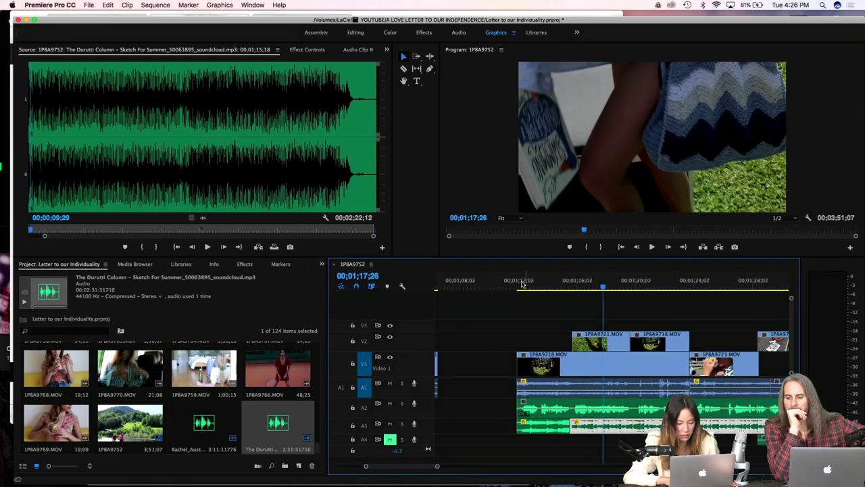
pyautogui.click(568, 287)
pyautogui.press('space')
pyautogui.moveTo(571, 287); pyautogui.dragTo(706, 286)
pyautogui.scroll(-5, 527, 292)
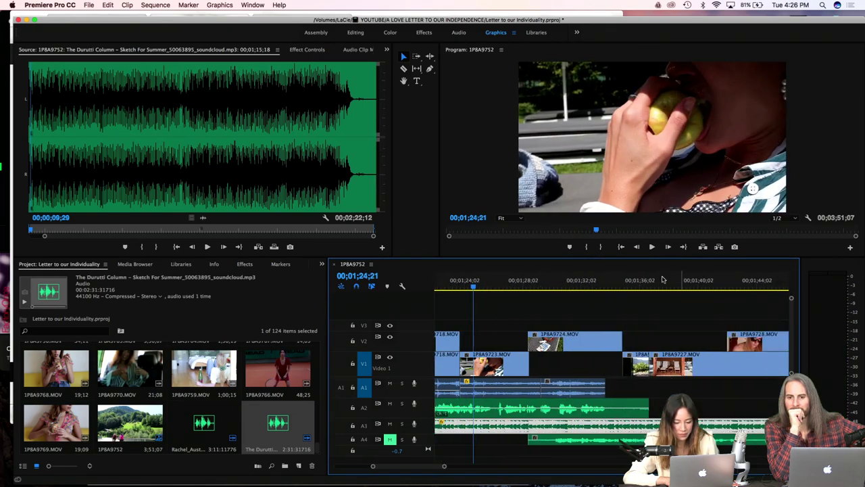
pyautogui.moveTo(527, 292); pyautogui.dragTo(633, 299)
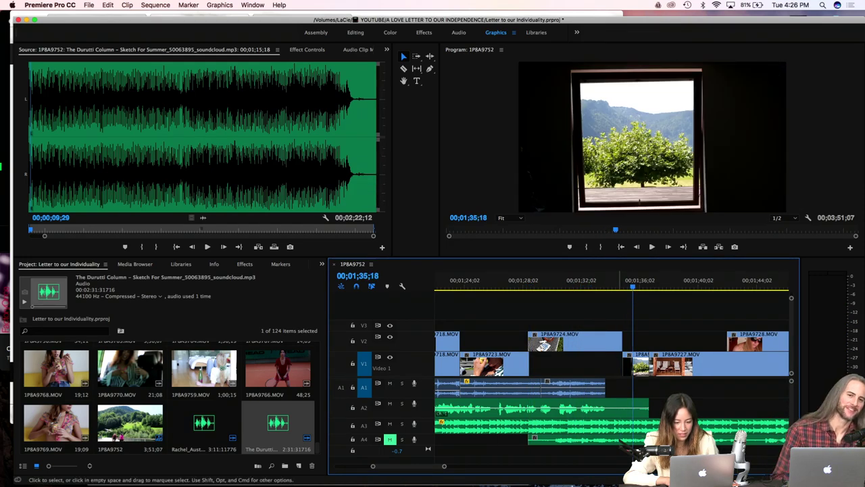
# Step: Slip the footage of the 1P8A9725 window clip on V1 and play across it from 00;01;34;01
pyautogui.press('y')
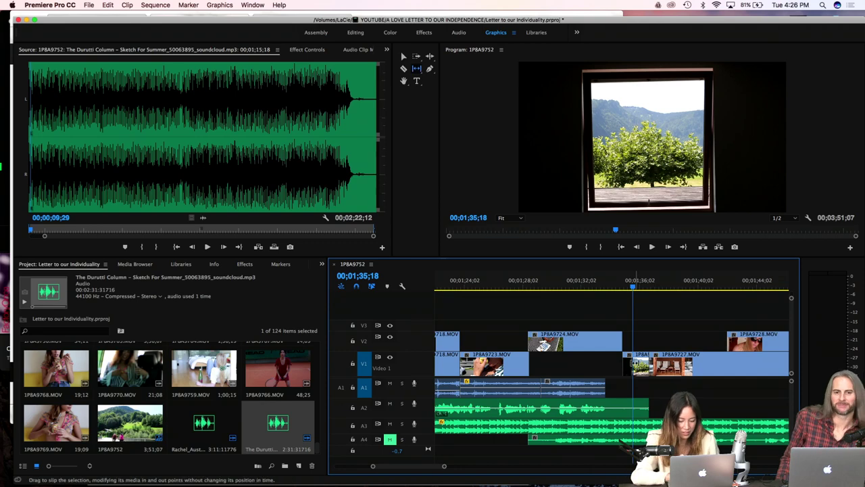
pyautogui.moveTo(604, 284); pyautogui.dragTo(611, 285)
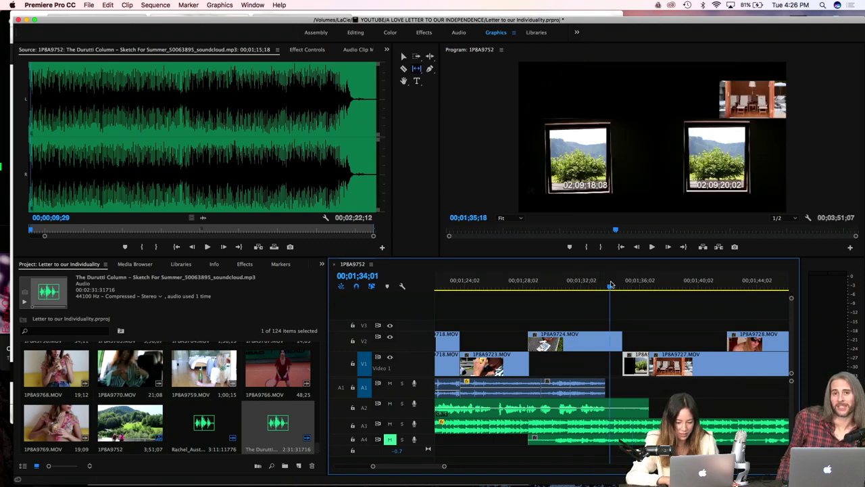
pyautogui.press('space')
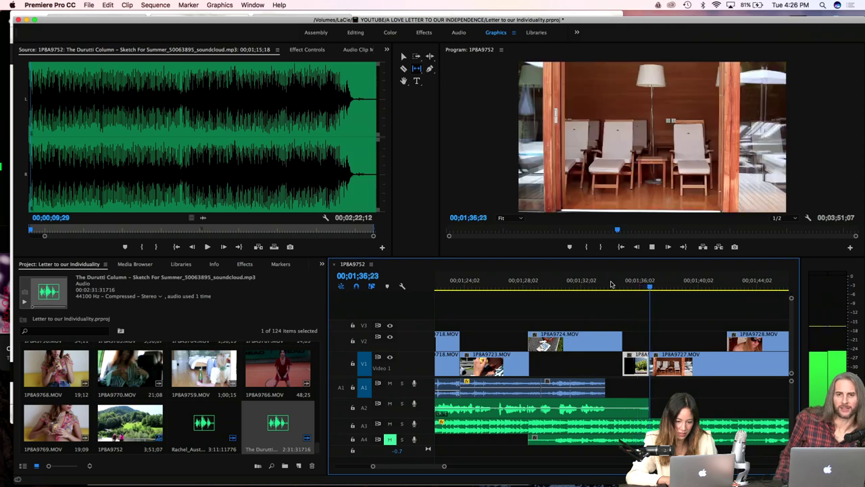
pyautogui.press('space')
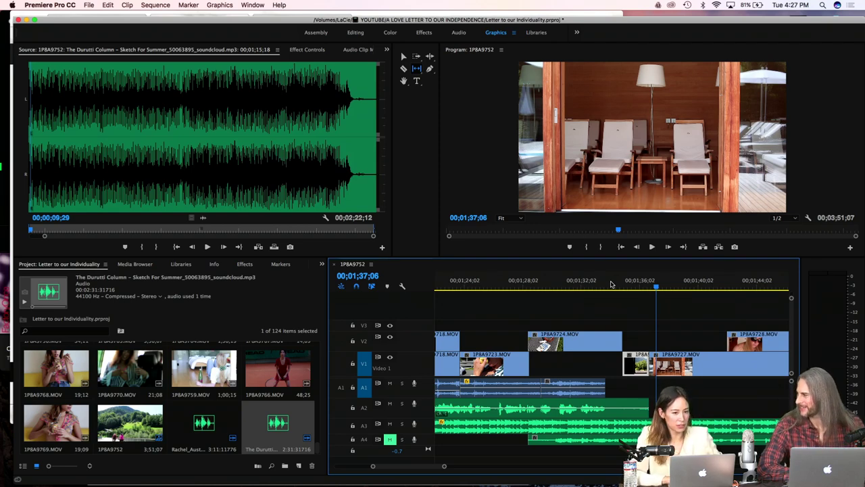
# Step: Scrub the window shot up to 00;01;36;13 and disable the 1P8A9725 clip on V1
pyautogui.press('a')
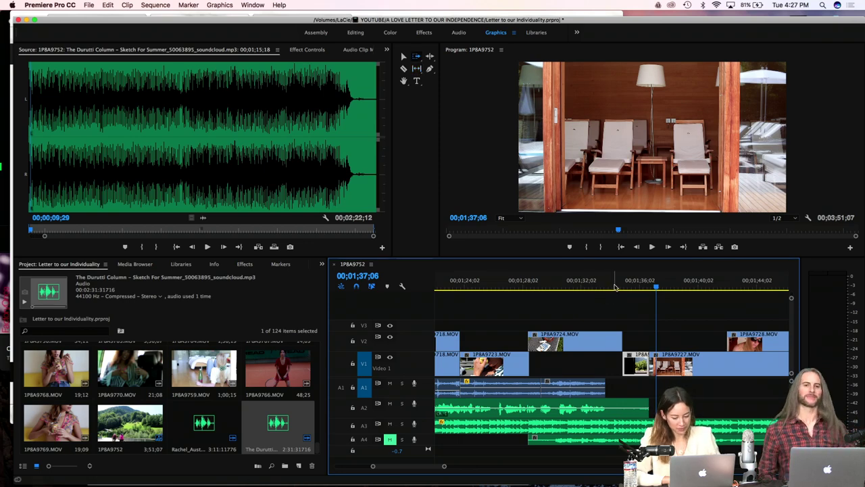
pyautogui.click(613, 286)
pyautogui.moveTo(616, 288); pyautogui.dragTo(647, 289)
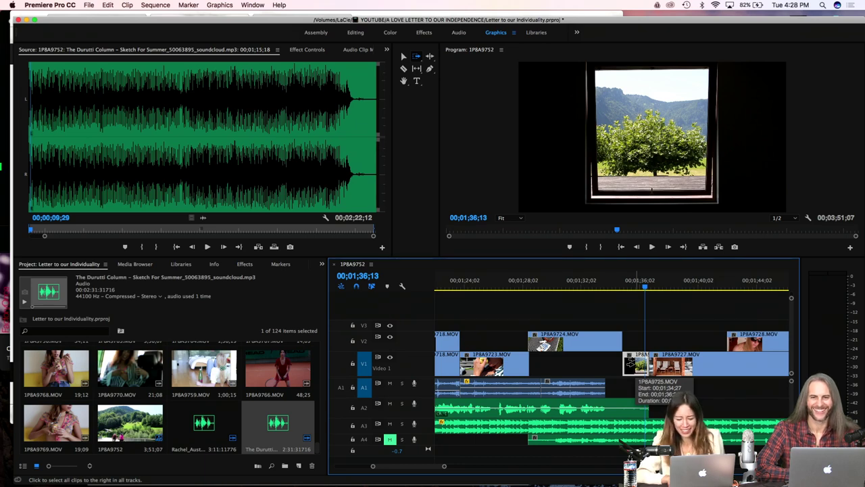
pyautogui.press('v')
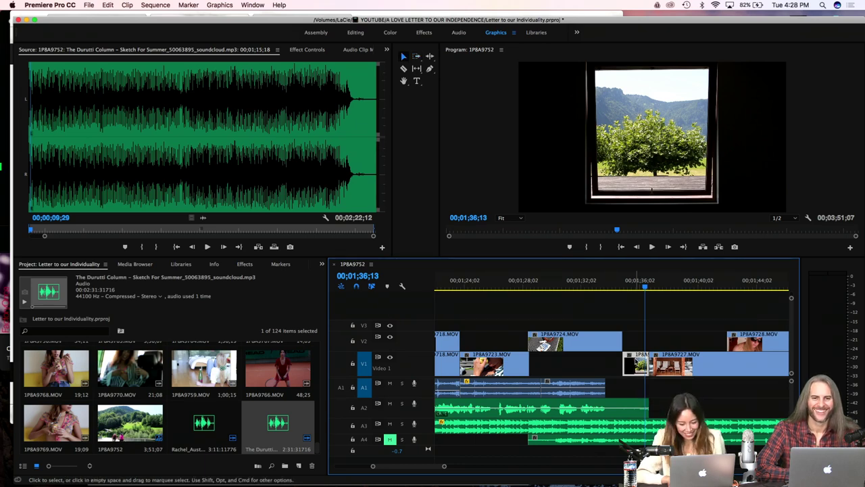
pyautogui.rightClick(632, 365)
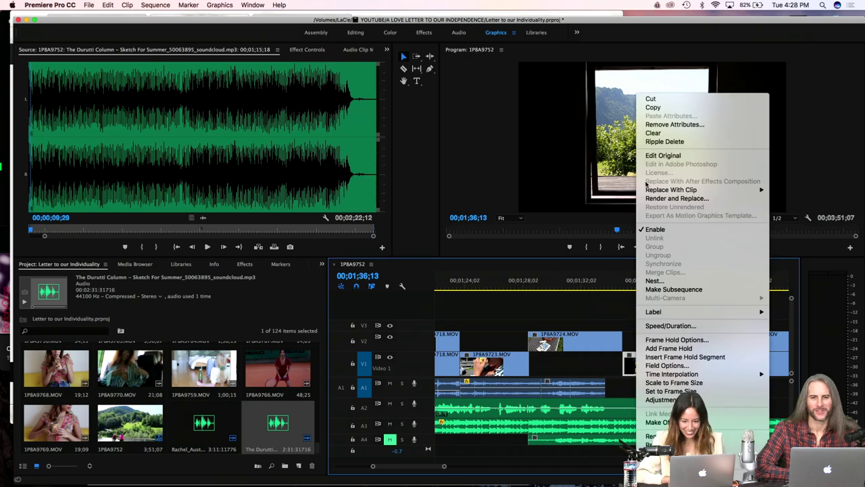
pyautogui.click(654, 230)
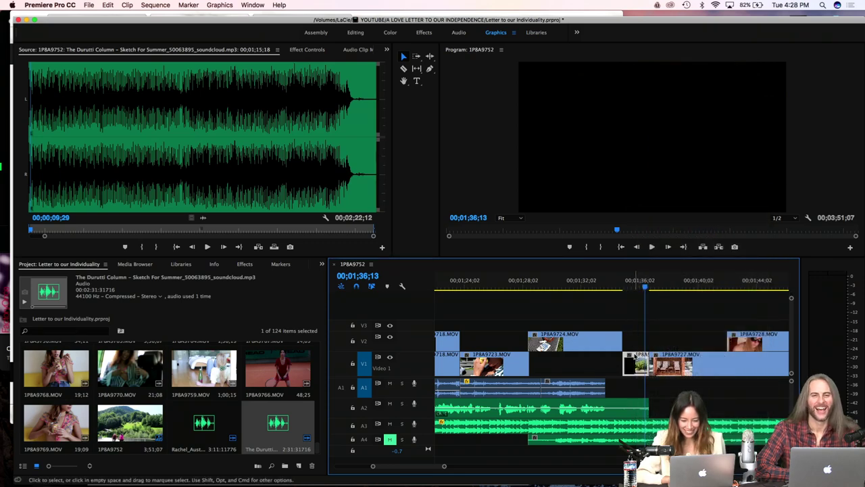
# Step: Move the disabled 1P8A9725 clip to V3, shift 1P8A9727 on V1 into its place, and play up to 00;01;34;05
pyautogui.moveTo(635, 360)
pyautogui.mouseDown()
pyautogui.moveTo(639, 325)
pyautogui.moveTo(669, 351)
pyautogui.moveTo(651, 359)
pyautogui.mouseUp()
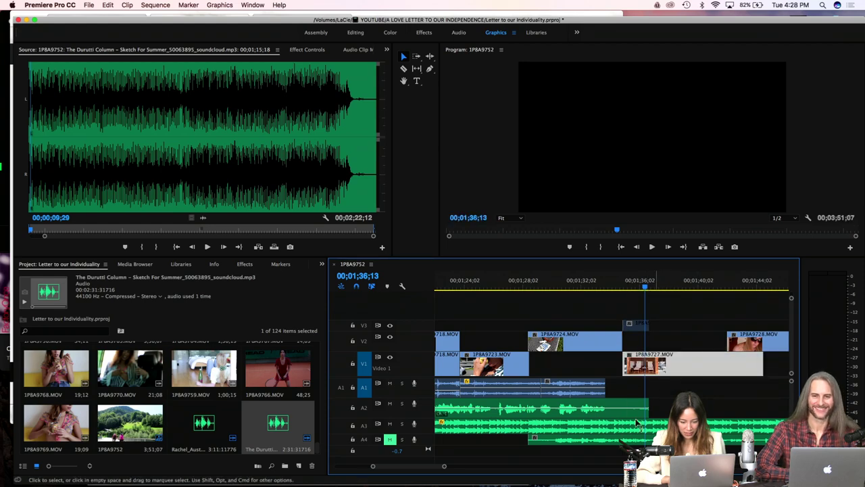
pyautogui.click(542, 283)
pyautogui.press('space')
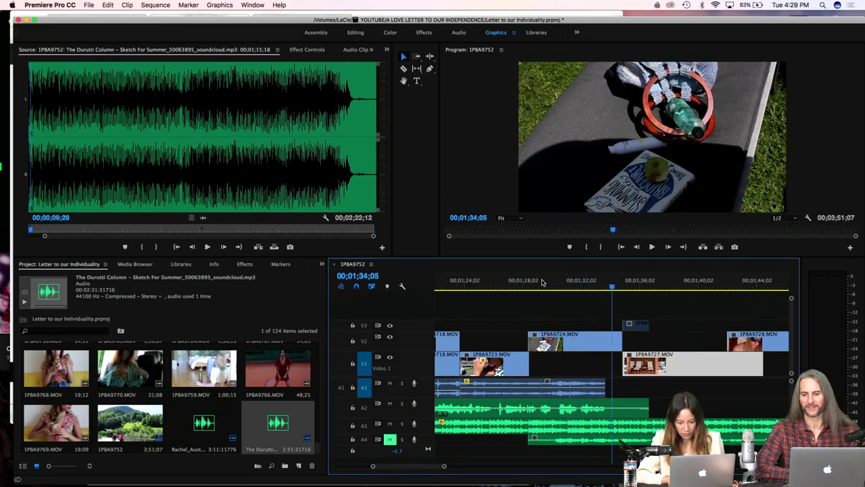
# Step: Move 1P8A9727 earlier beneath 1P8A9724, trim the end of 1P8A9724 on V2 to 00;01;34;05, and replay the transition
pyautogui.moveTo(644, 359); pyautogui.dragTo(620, 359)
pyautogui.moveTo(618, 340); pyautogui.dragTo(611, 340)
pyautogui.click(596, 289)
pyautogui.press('space')
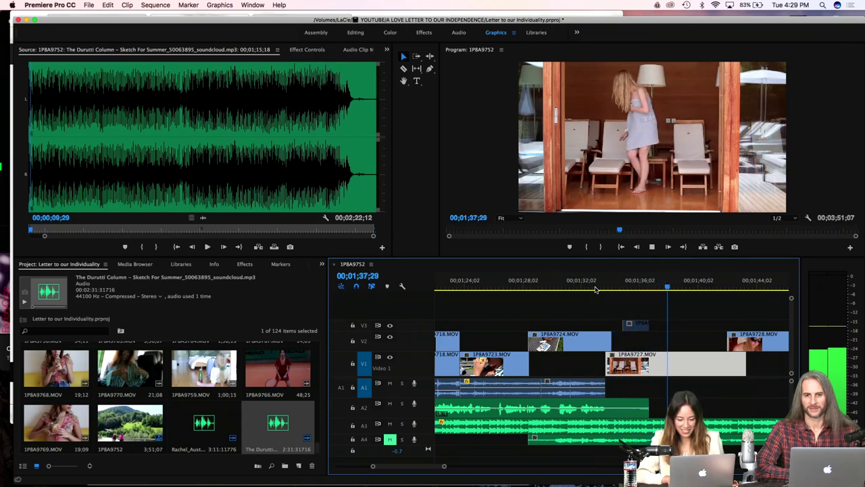
pyautogui.press('space')
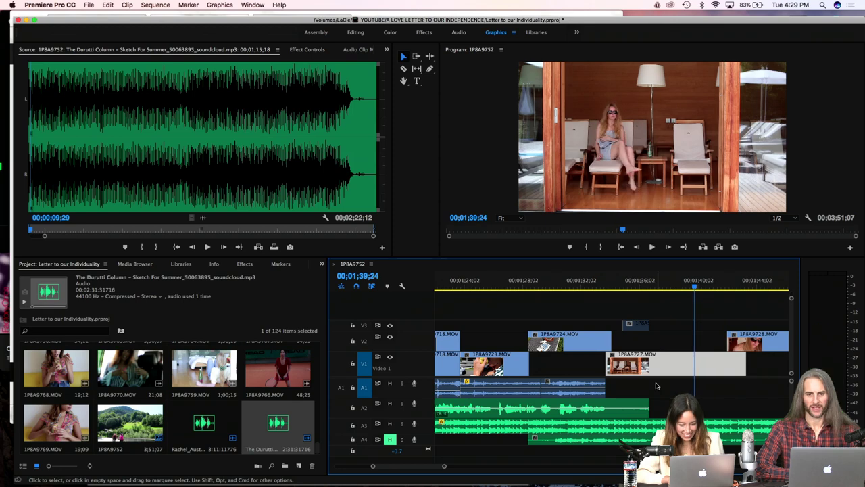
# Step: Examine the wider timeline around the lounge chair shot, including the song on A3 and the muted clip on A4
pyautogui.scroll(1, 595, 420)
pyautogui.scroll(-4, 595, 420)
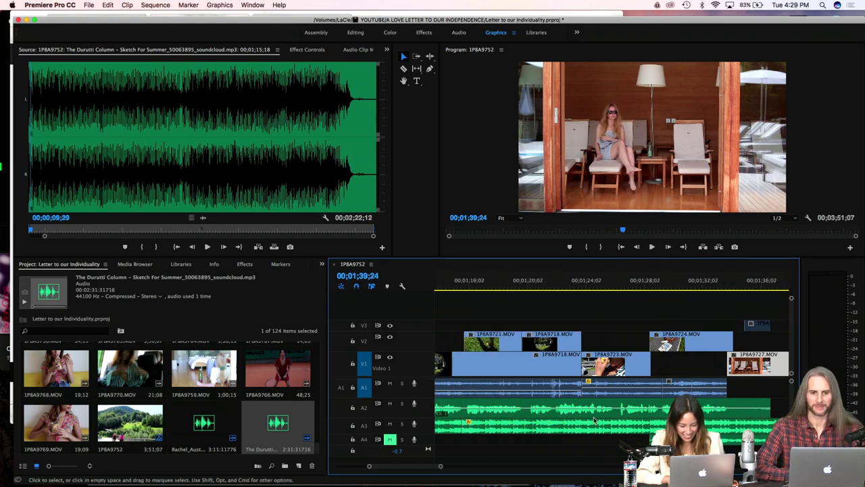
pyautogui.scroll(2, 595, 420)
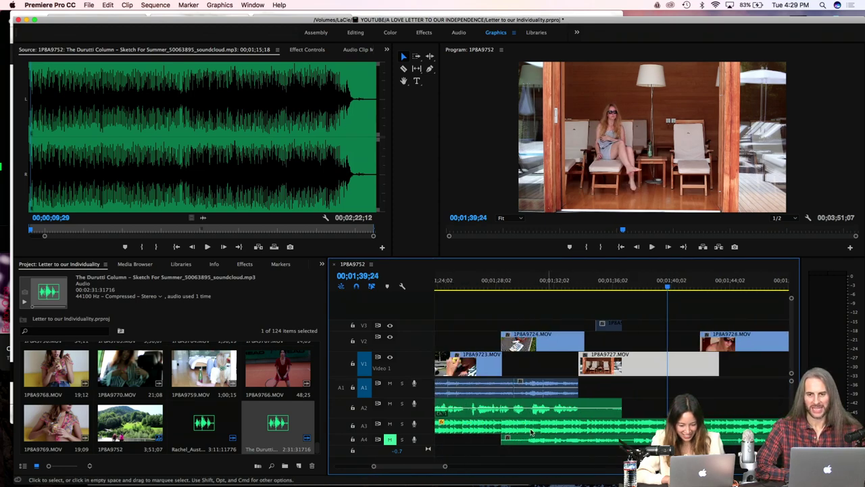
pyautogui.press('-')
pyautogui.press('-')
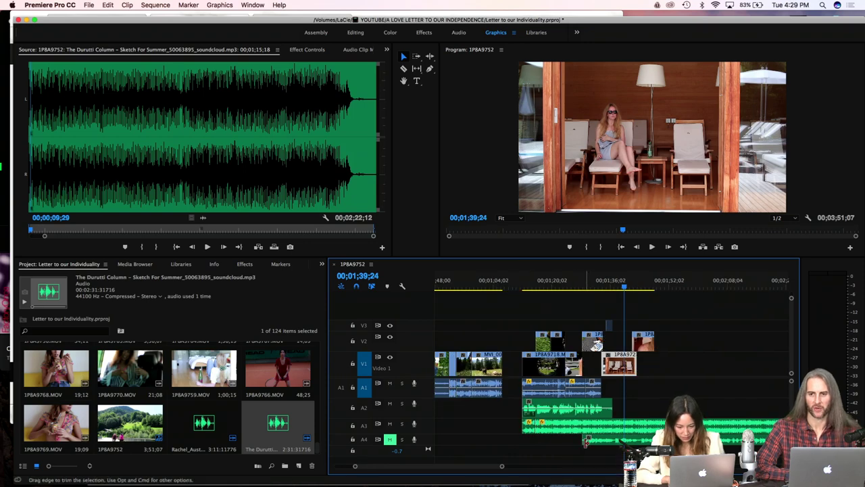
pyautogui.moveTo(582, 439); pyautogui.dragTo(587, 444)
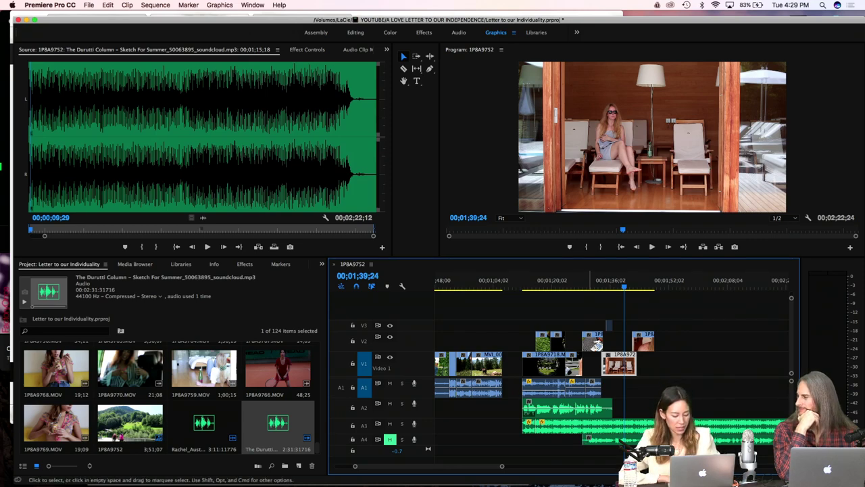
pyautogui.moveTo(502, 481)
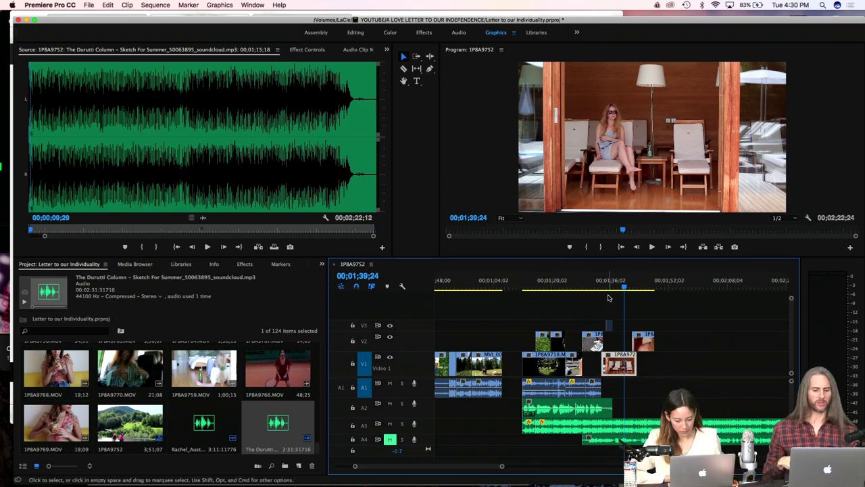
pyautogui.hscroll(3, 608, 298)
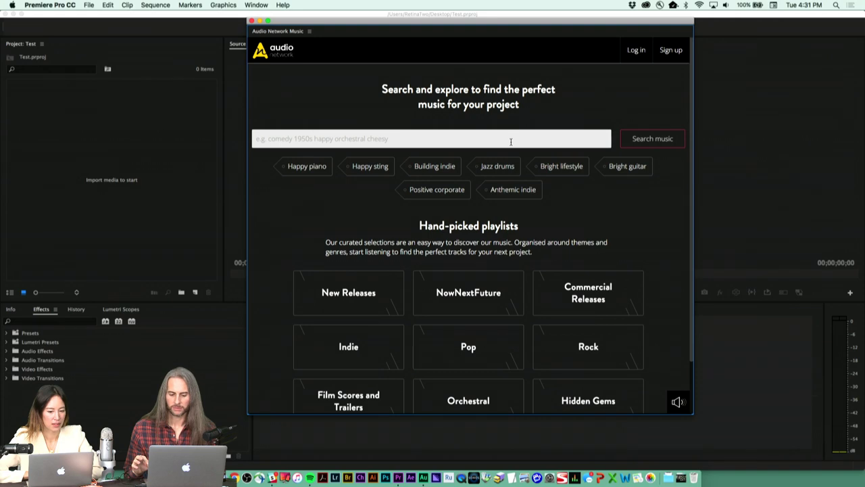
# Step: Switch to the Audio Network Music extension in the Test project and open its hand-picked Indie playlist
pyautogui.click(354, 346)
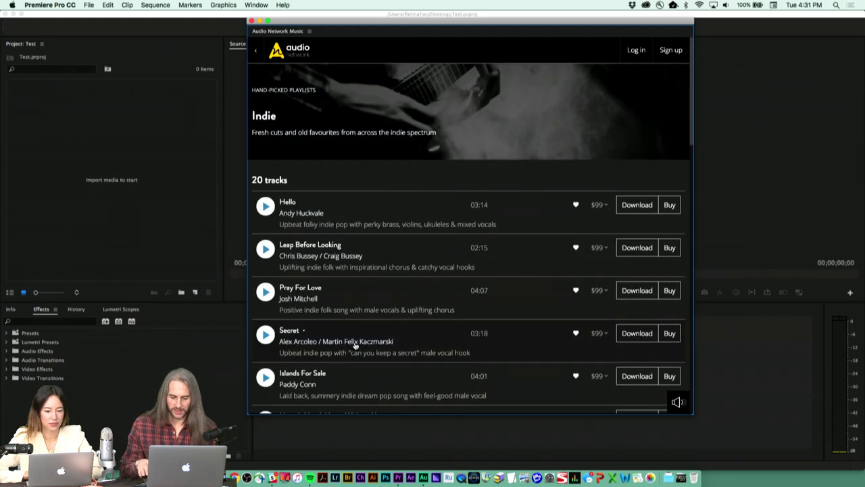
# Step: Preview the track Leap Before Looking from the Indie playlist at a raised volume and close the extension window
pyautogui.press('XF86AudioRaiseVolume')
pyautogui.press('XF86AudioRaiseVolume')
pyautogui.press('XF86AudioRaiseVolume')
pyautogui.press('XF86AudioRaiseVolume')
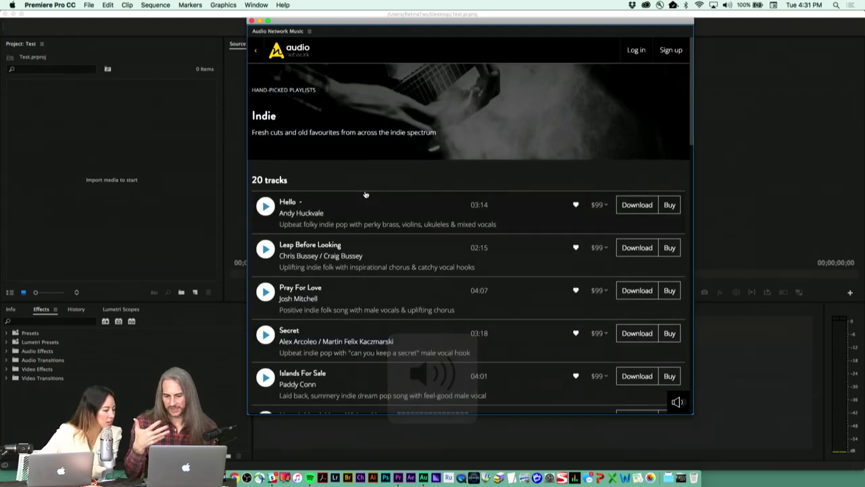
pyautogui.scroll(-2, 365, 195)
pyautogui.scroll(-5, 365, 195)
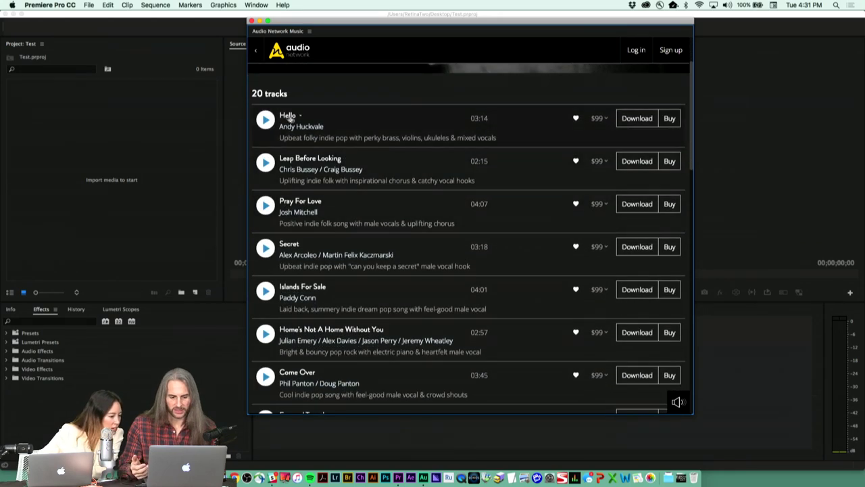
pyautogui.scroll(-1, 256, 141)
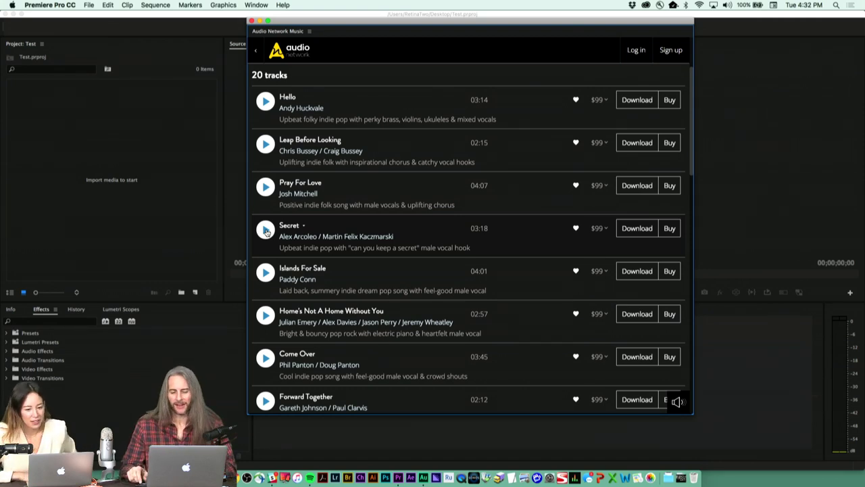
pyautogui.click(257, 147)
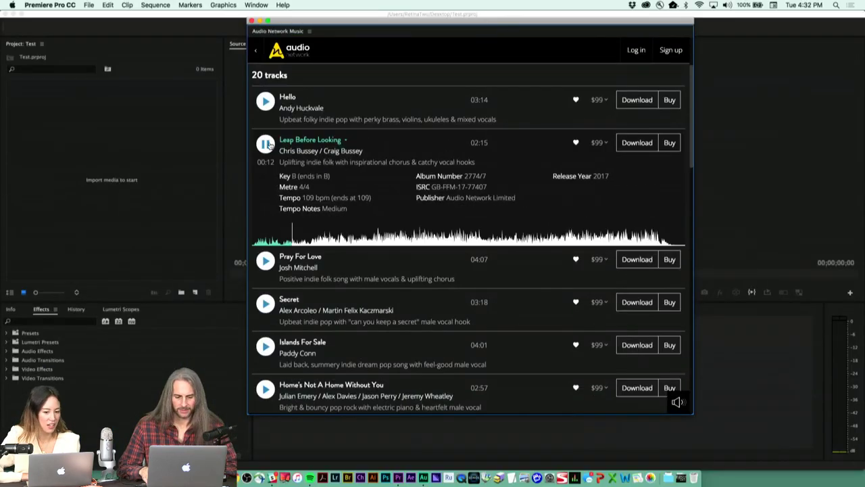
pyautogui.scroll(-10, 324, 268)
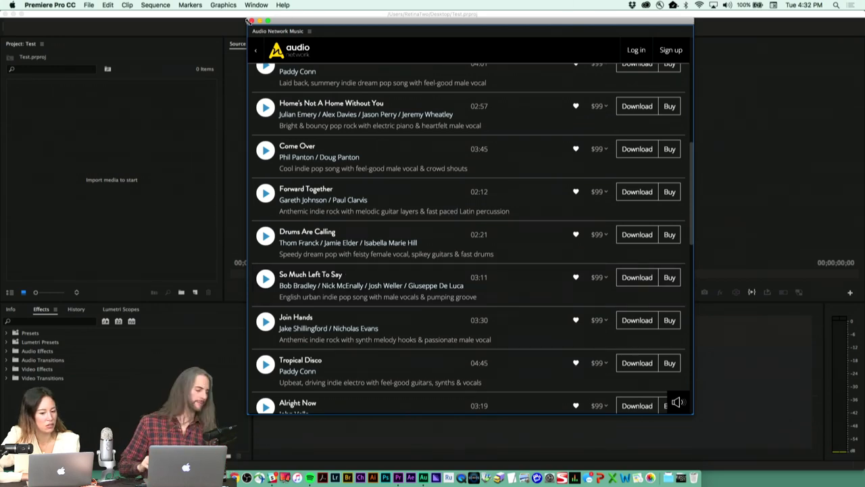
pyautogui.click(250, 21)
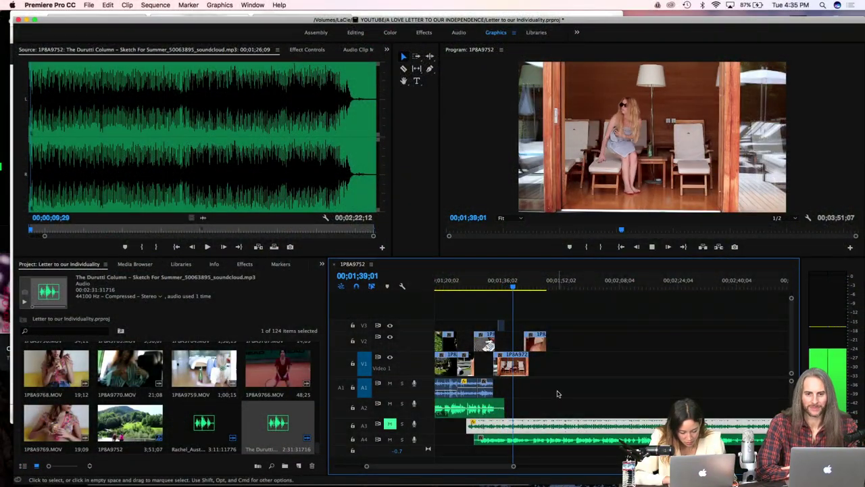
# Step: Move the Durutti Column song on A3 to start at 00;01;36;22 and play the lounge chair shots up to 00;01;44;26 at lower volume
pyautogui.press('XF86AudioLowerVolume')
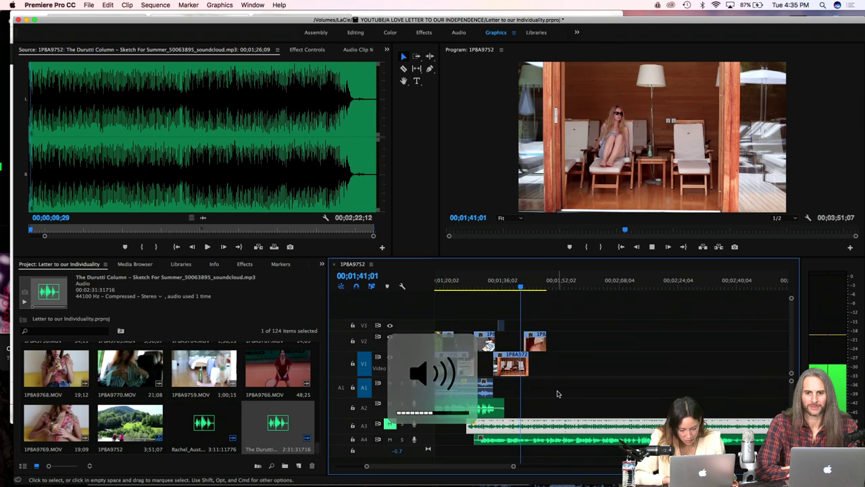
pyautogui.press('space')
pyautogui.moveTo(518, 475)
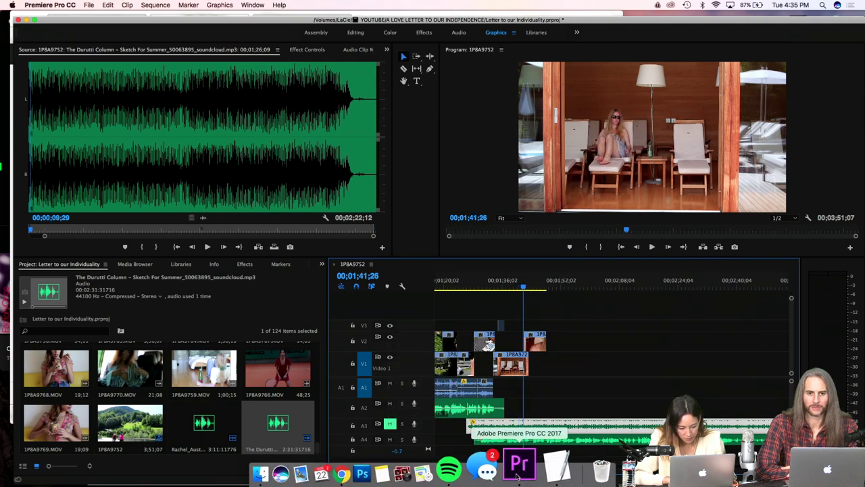
pyautogui.press('space')
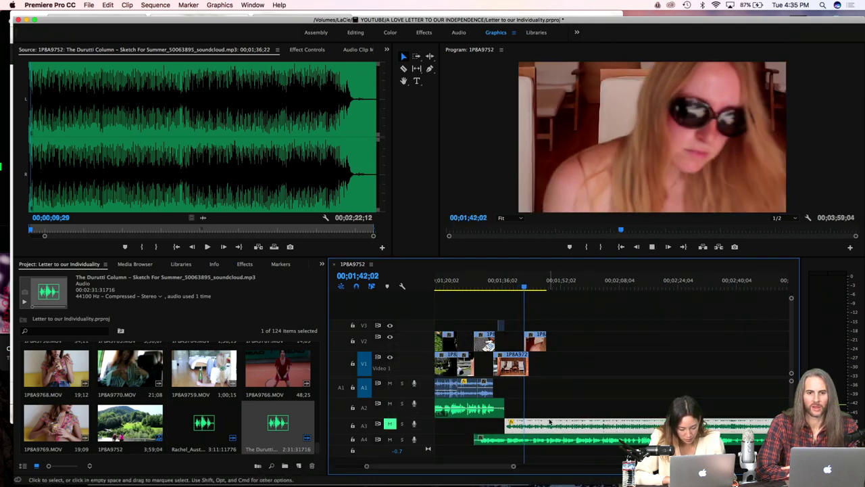
pyautogui.press('XF86AudioLowerVolume')
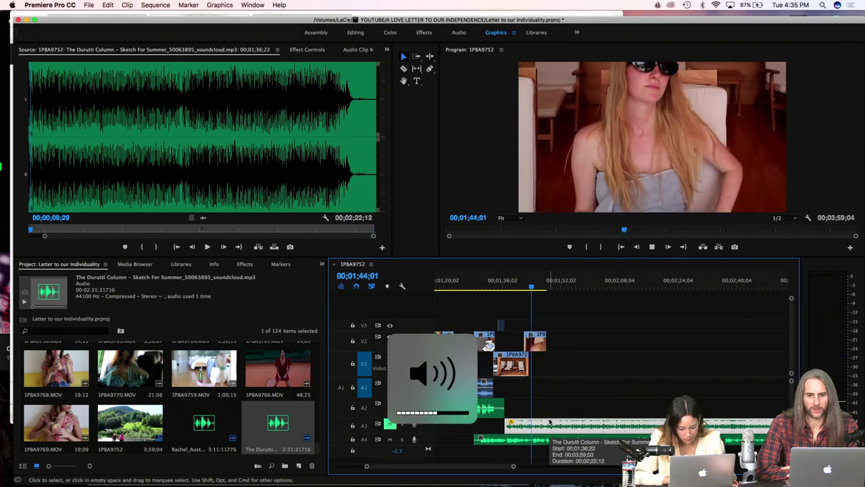
pyautogui.press('space')
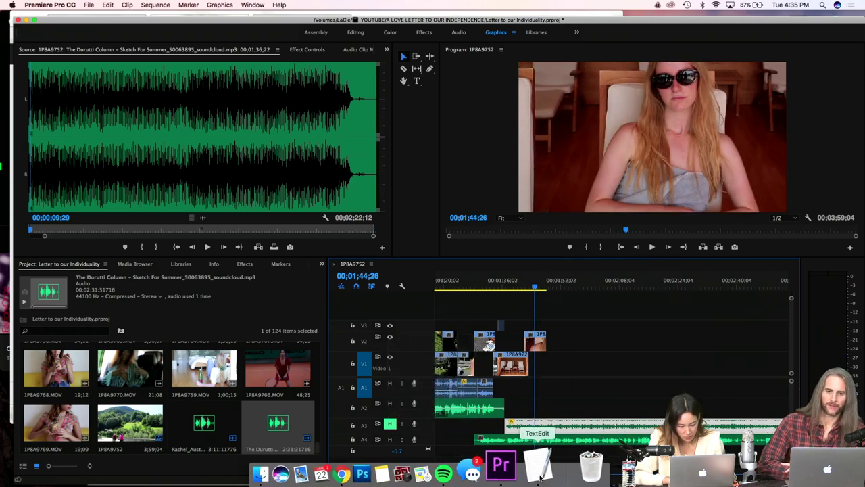
# Step: Check the third paragraph of the letter in TextEdit, return to Premiere Pro and bring the playhead back to 00;01;33;11
pyautogui.click(539, 469)
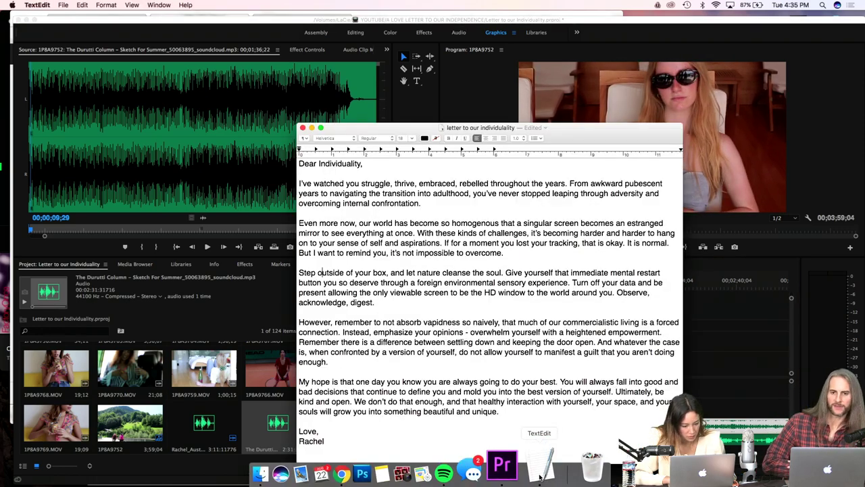
pyautogui.click(451, 27)
pyautogui.press('j')
pyautogui.press('j')
pyautogui.press('j')
pyautogui.press('j')
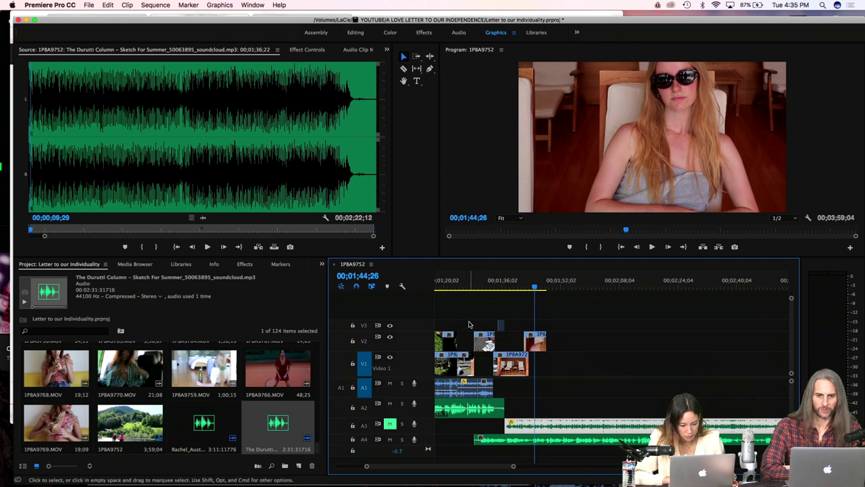
pyautogui.click(540, 481)
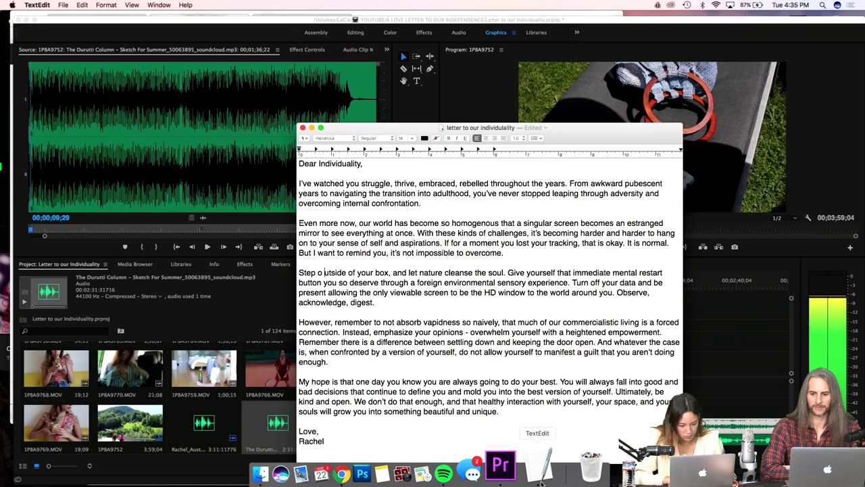
pyautogui.press('super+Tab')
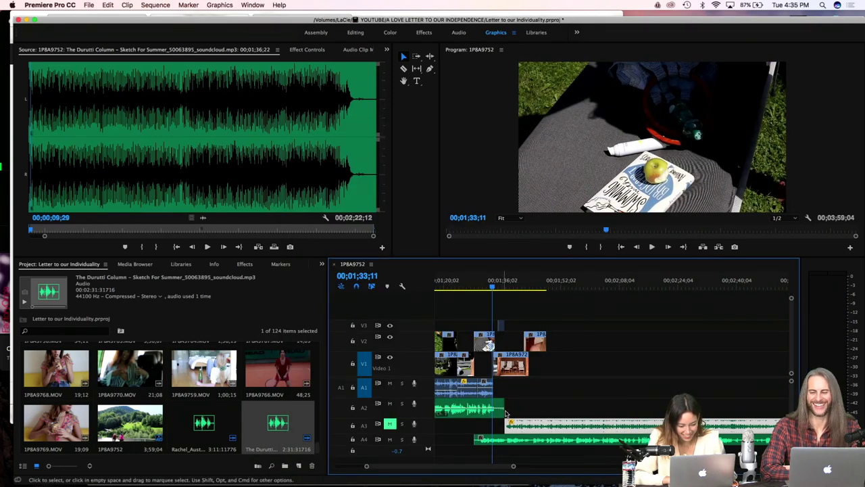
# Step: Trim the end of the voice-over clip on A2 to shortly after the A1 audio ends, and play the lounge chair shot
pyautogui.moveTo(504, 408); pyautogui.dragTo(498, 408)
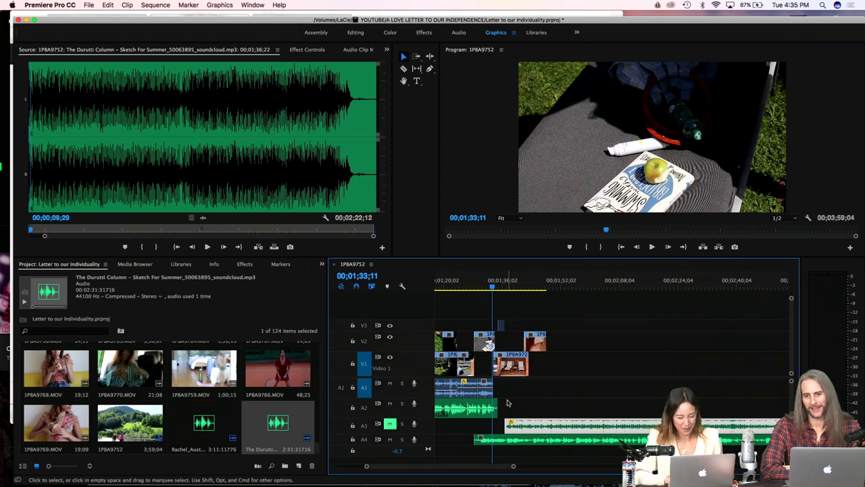
pyautogui.click(501, 286)
pyautogui.press('space')
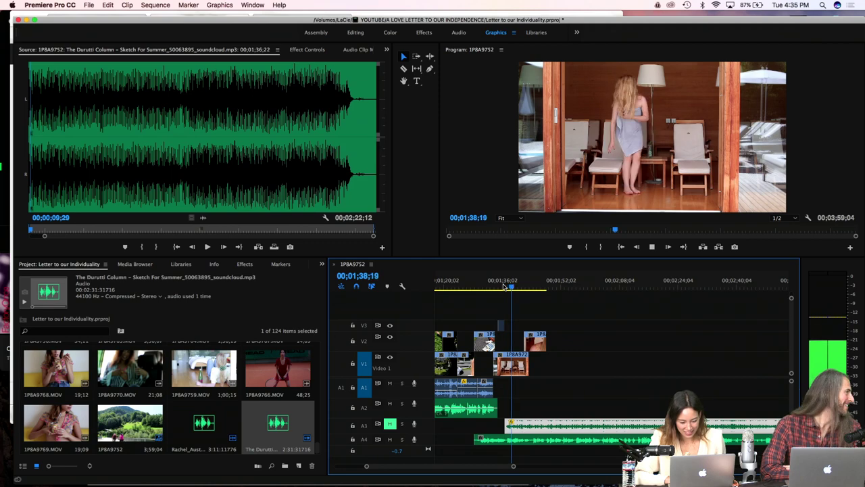
pyautogui.moveTo(521, 477)
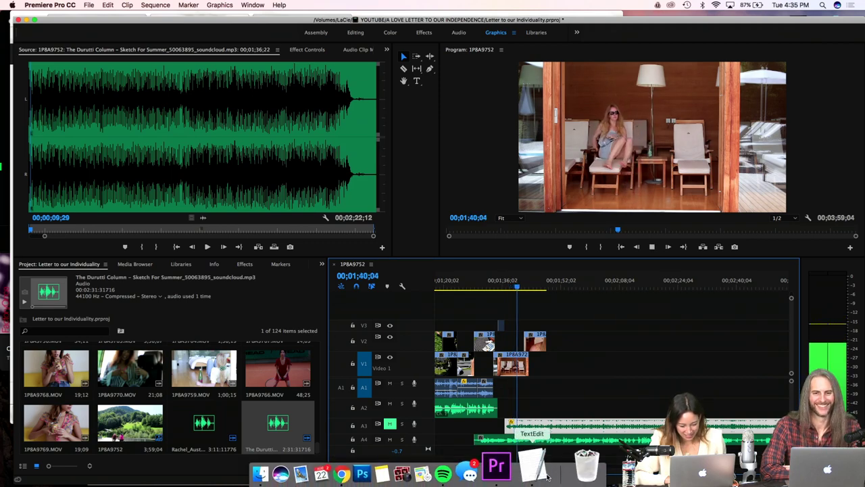
# Step: Compare the letter text in TextEdit with the playing sequence, return to Premiere Pro and stop playback at 00;01;52;29
pyautogui.click(551, 468)
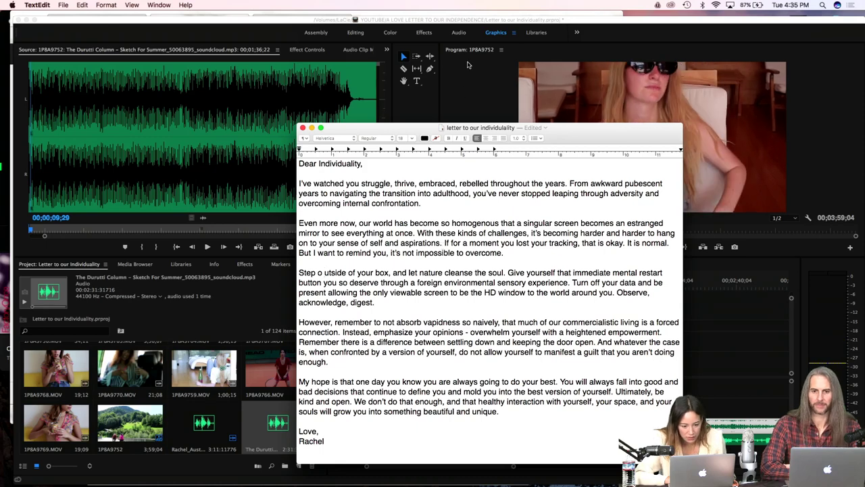
pyautogui.click(479, 25)
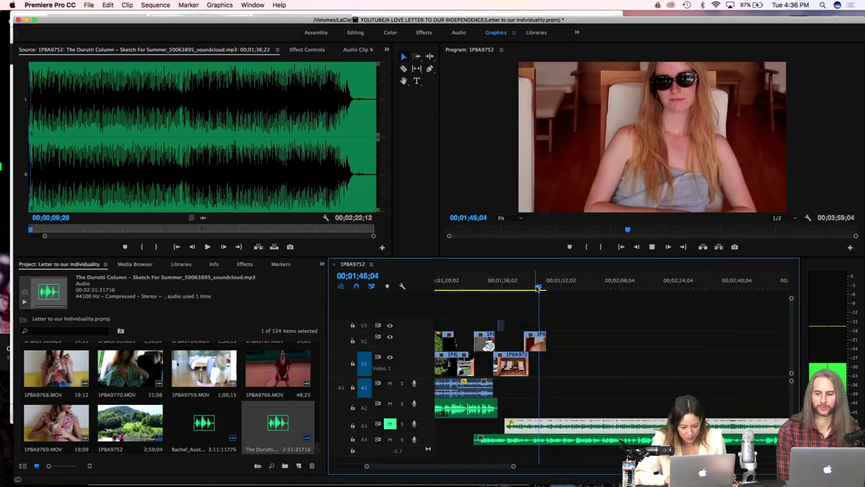
pyautogui.click(556, 289)
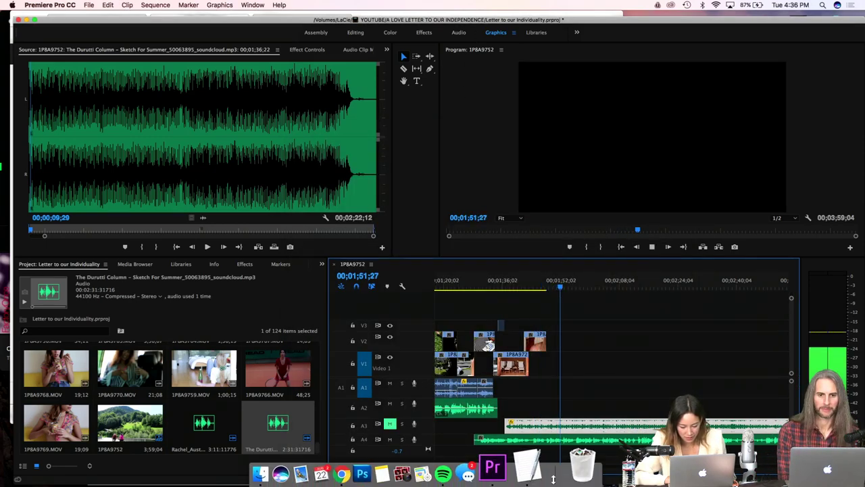
pyautogui.click(549, 468)
pyautogui.click(326, 272)
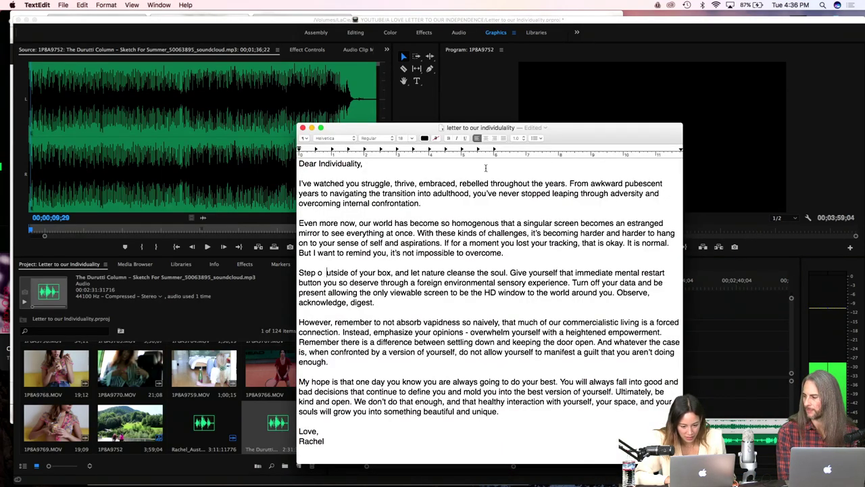
pyautogui.click(479, 24)
pyautogui.press('space')
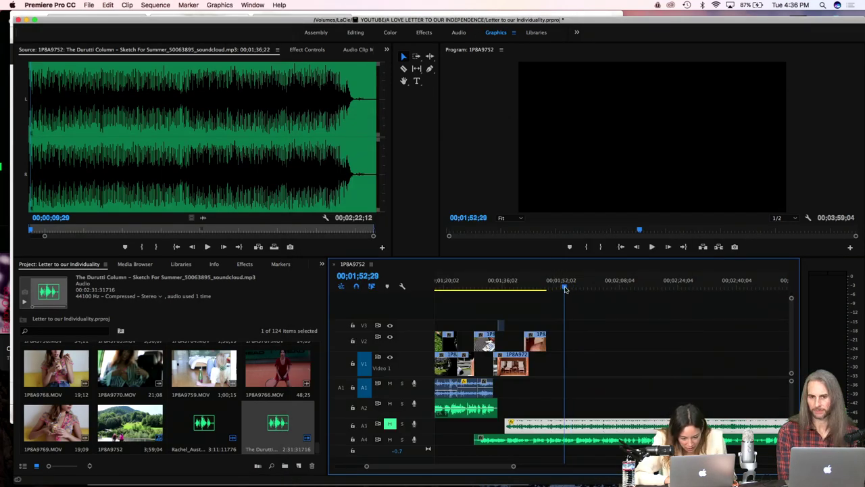
# Step: Split the Durutti Column song on A3 just before 00;01;53;01 and delete the part before the cut
pyautogui.press('space')
pyautogui.moveTo(566, 289); pyautogui.dragTo(599, 286)
pyautogui.press('=')
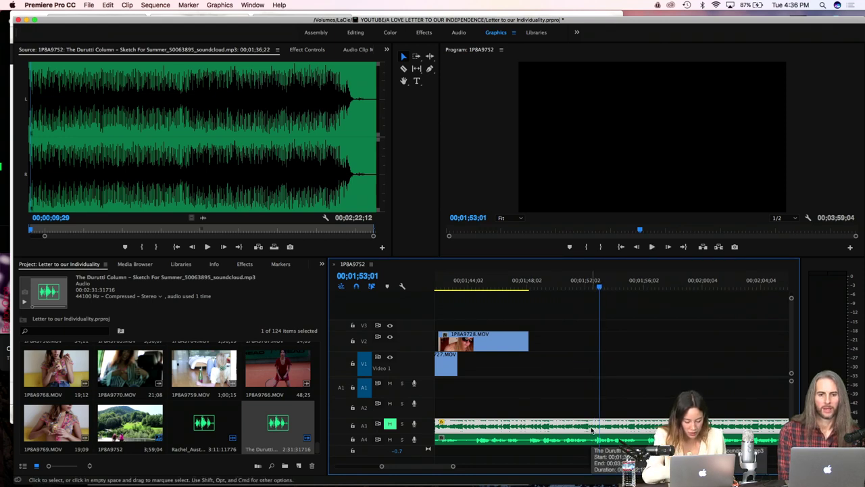
pyautogui.press('c')
pyautogui.click(593, 427)
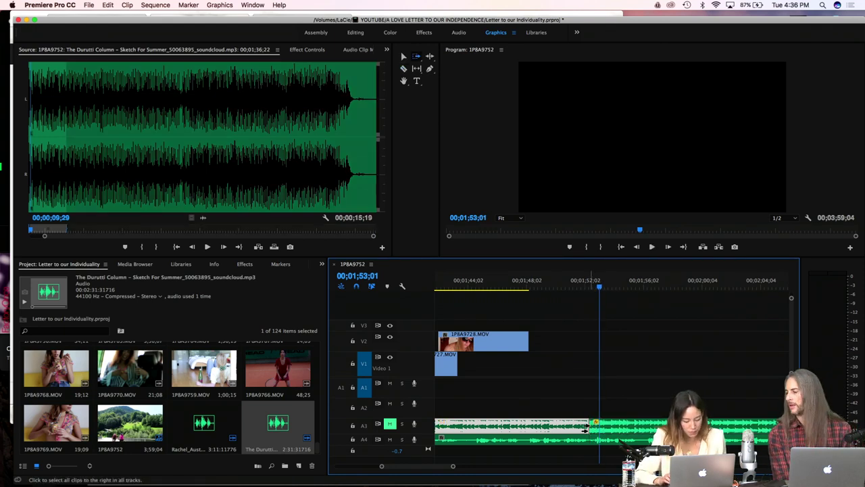
pyautogui.press('v')
pyautogui.press('Delete')
# Step: Play the remaining song from about 00;01;53, and move it onto A2 directly after the voice-over clip
pyautogui.hscroll(-4, 551, 424)
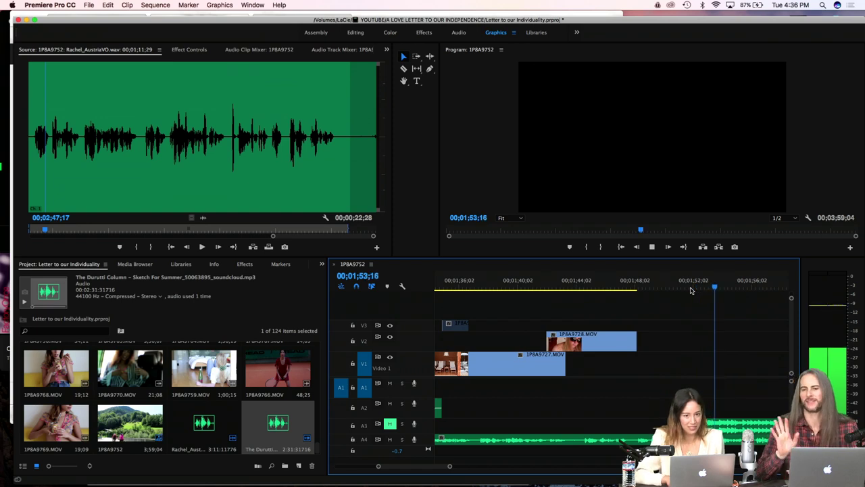
pyautogui.press('space')
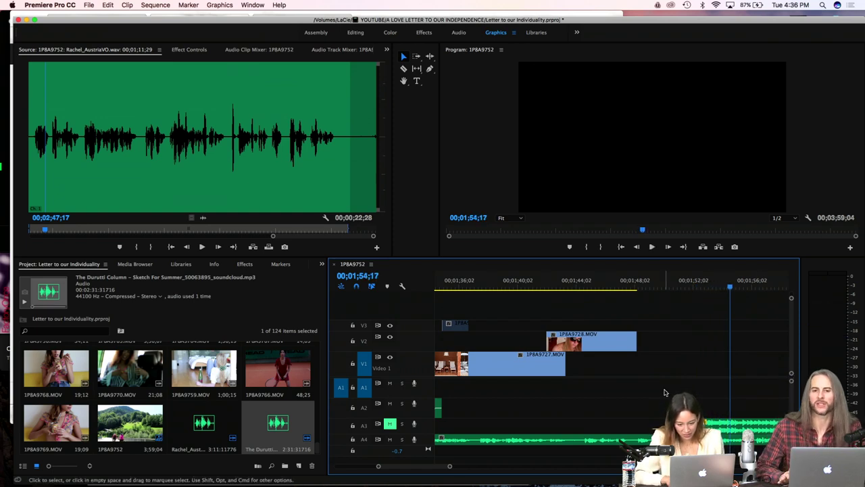
pyautogui.click(686, 288)
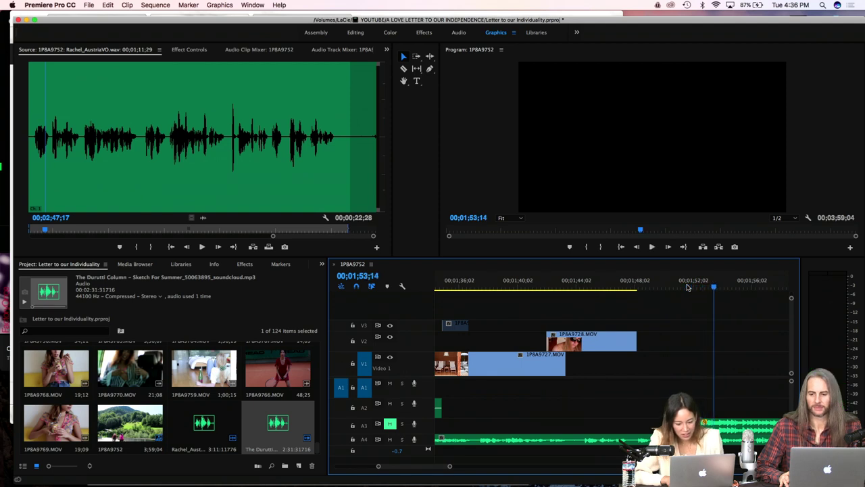
pyautogui.press('space')
pyautogui.moveTo(726, 423); pyautogui.dragTo(477, 410)
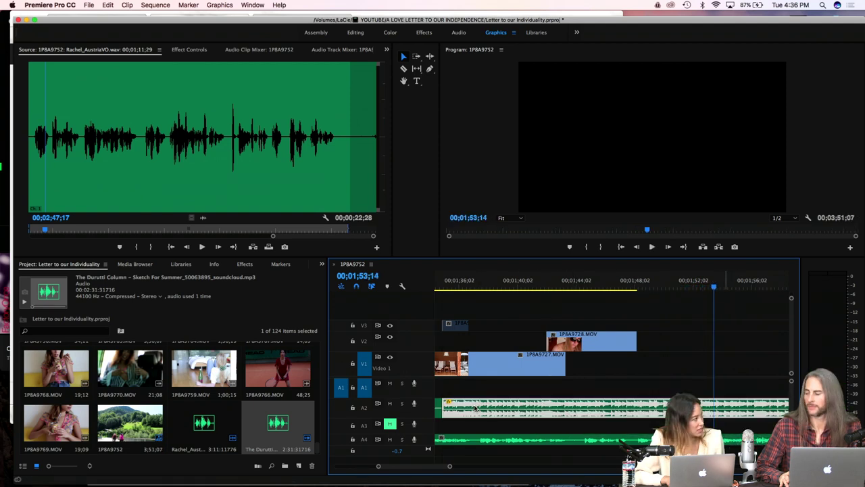
# Step: Replay the transition from the voice-over into the song over the lounge chair shot, from about 00;01;34 to 00;01;35;21
pyautogui.click(444, 289)
pyautogui.press('space')
pyautogui.press('space')
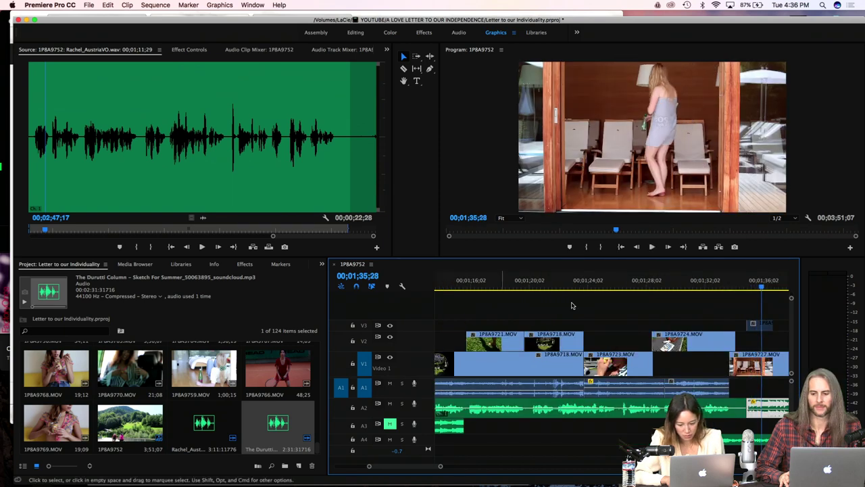
pyautogui.hscroll(2, 706, 309)
pyautogui.click(708, 289)
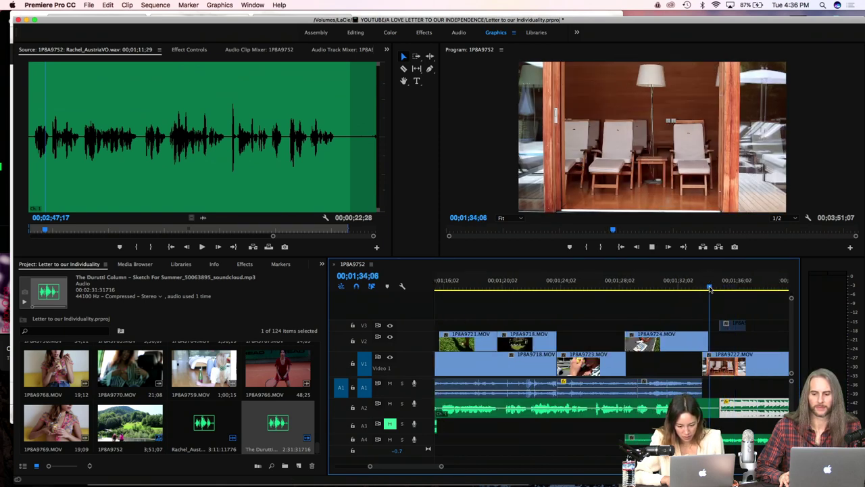
pyautogui.press('space')
pyautogui.press('space')
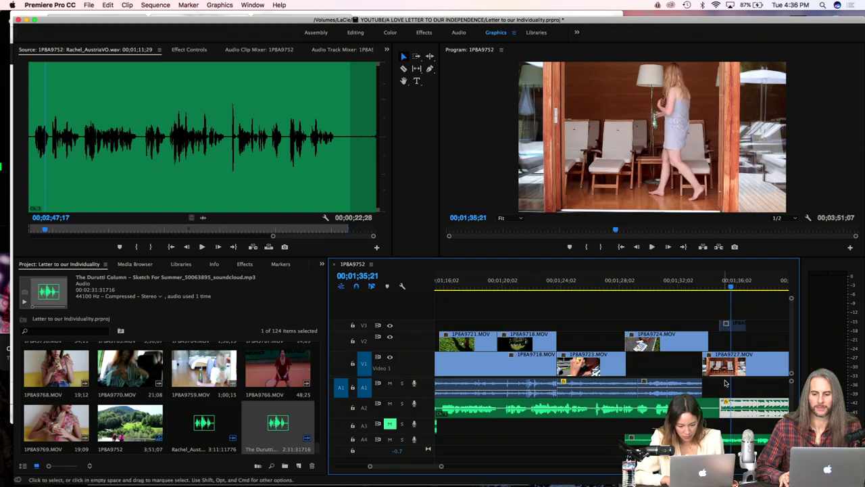
# Step: Play the sequence from the start of the round window shot at about 00;01;13 to review the section before the song
pyautogui.press('-')
pyautogui.press('-')
pyautogui.press('-')
pyautogui.press('-')
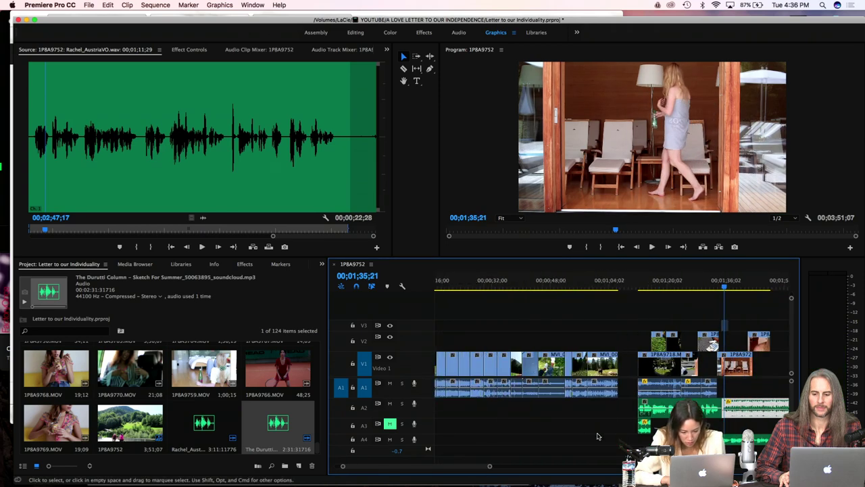
pyautogui.hscroll(5, 598, 436)
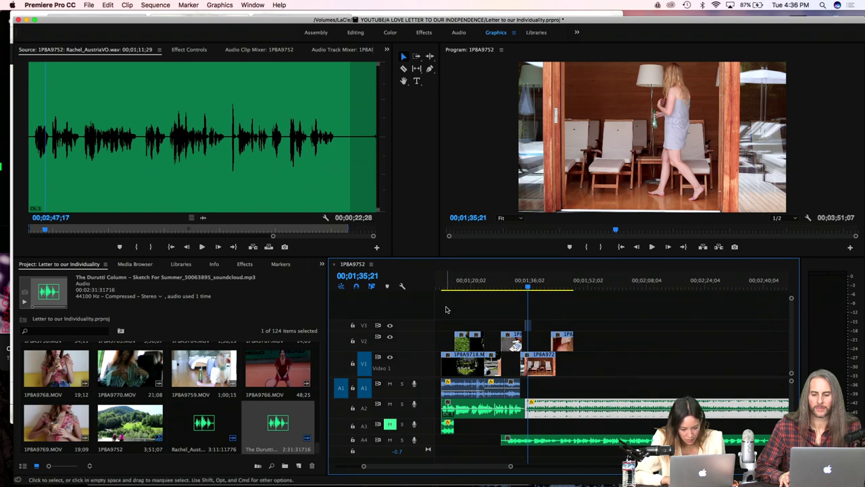
pyautogui.click(445, 280)
pyautogui.press('space')
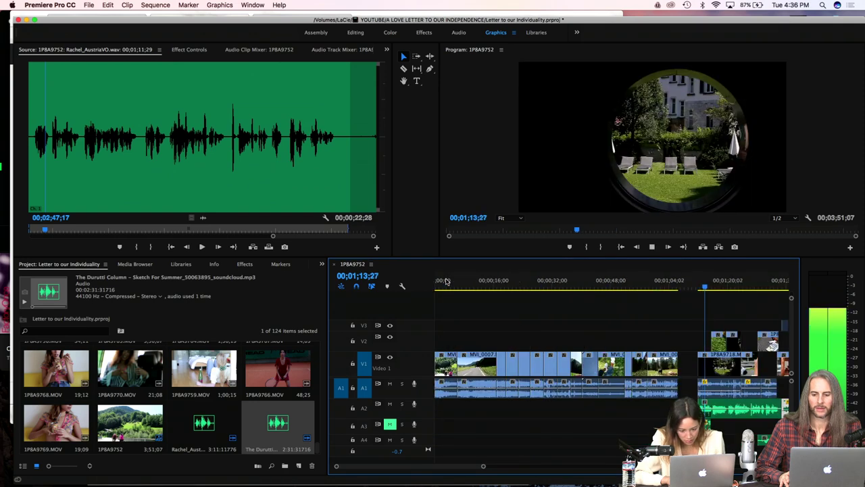
# Step: Unmute A3 and extend its short audio clip below the round window shot to about 00;02;22
pyautogui.press('space')
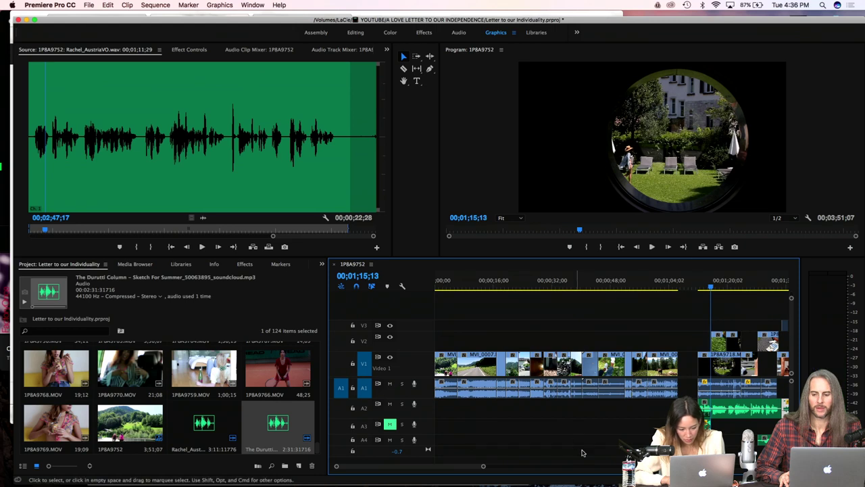
pyautogui.hscroll(1, 581, 451)
pyautogui.click(397, 424)
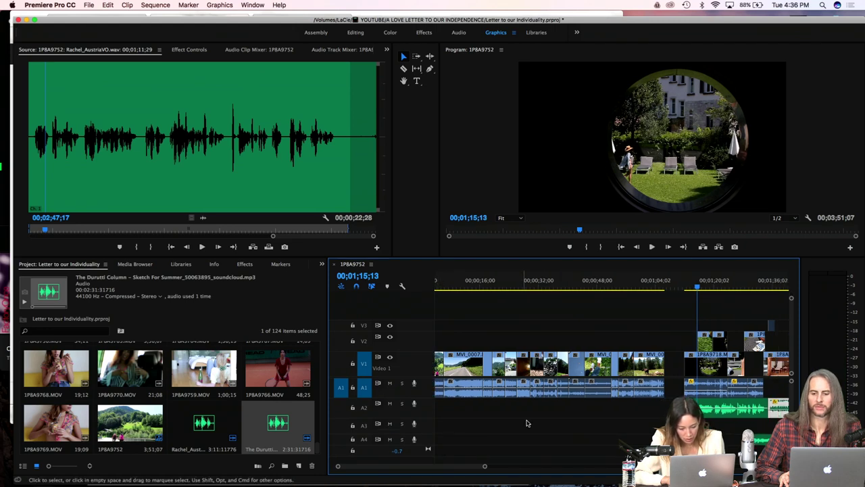
pyautogui.hscroll(10, 528, 423)
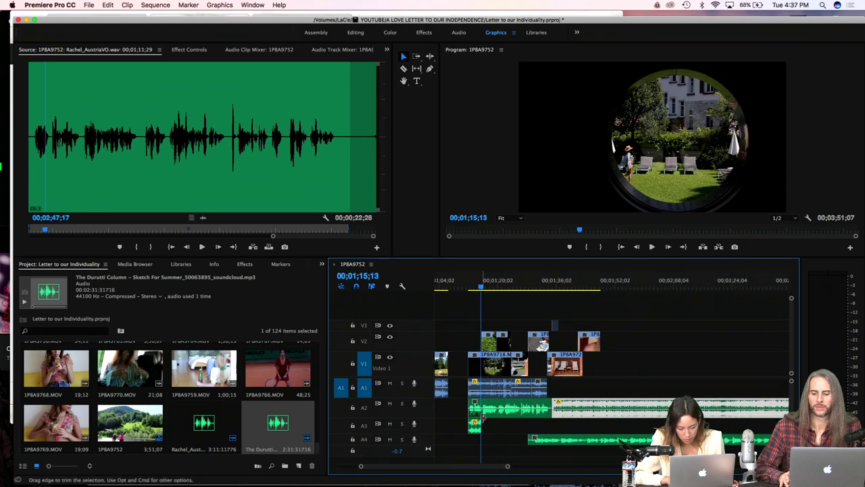
pyautogui.moveTo(480, 424); pyautogui.dragTo(727, 424)
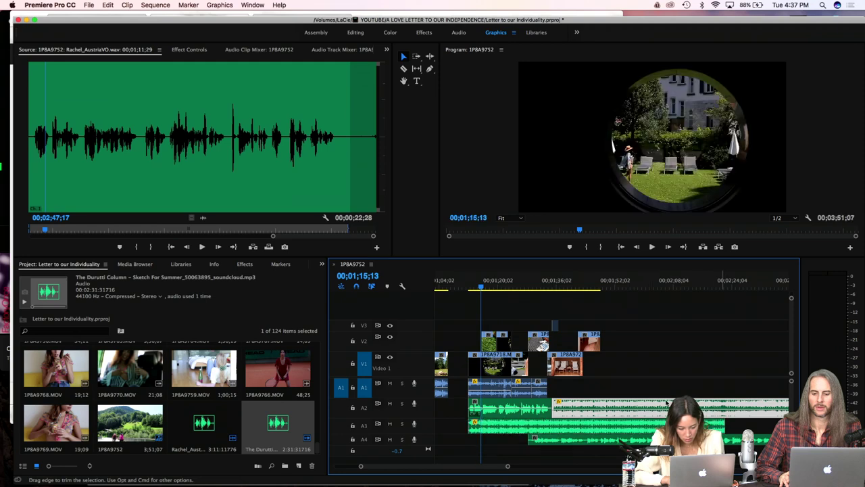
# Step: Listen to the end of the voice-over and the song entry from about 00;01;31 to 00;01;36 with A4 muted
pyautogui.click(543, 288)
pyautogui.press('space')
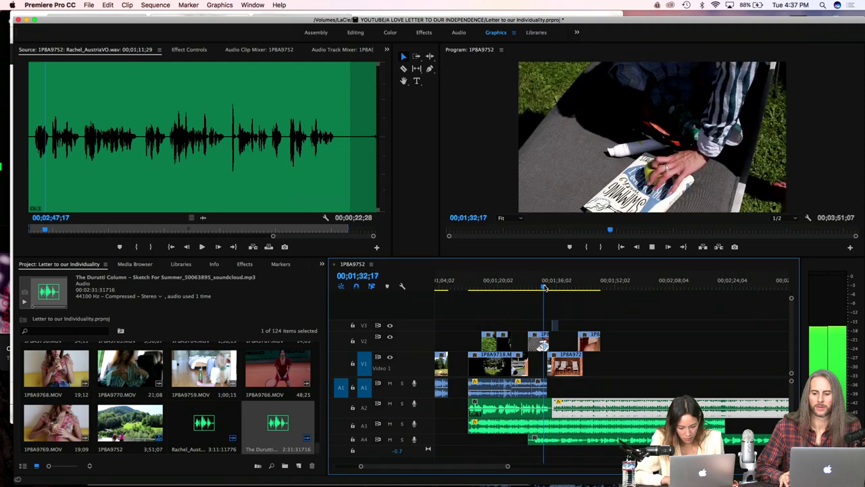
pyautogui.press('space')
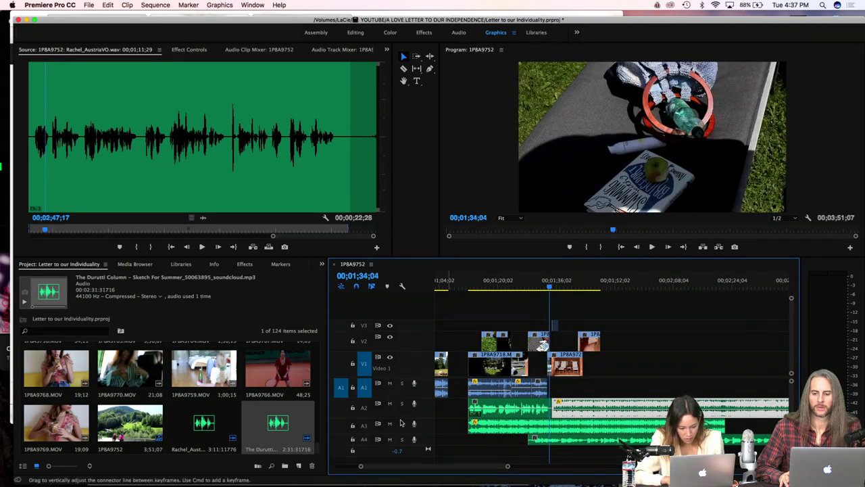
pyautogui.click(539, 287)
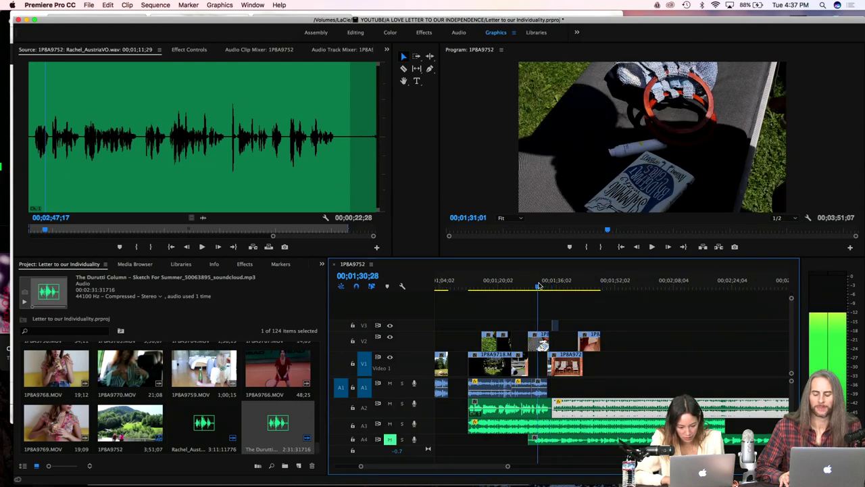
pyautogui.press('space')
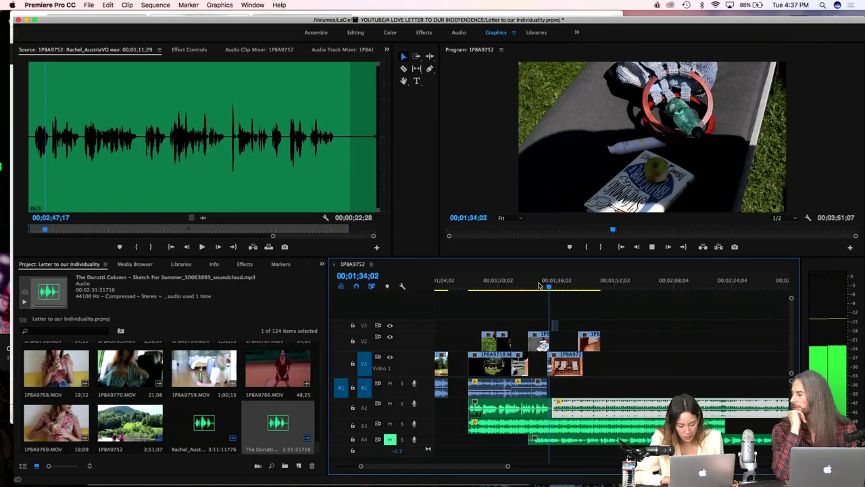
pyautogui.press('space')
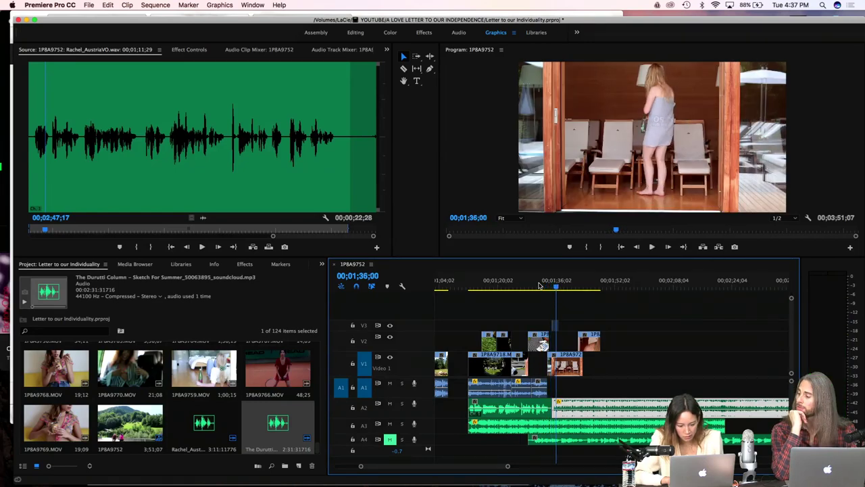
pyautogui.hscroll(3, 612, 442)
pyautogui.hscroll(-3, 613, 442)
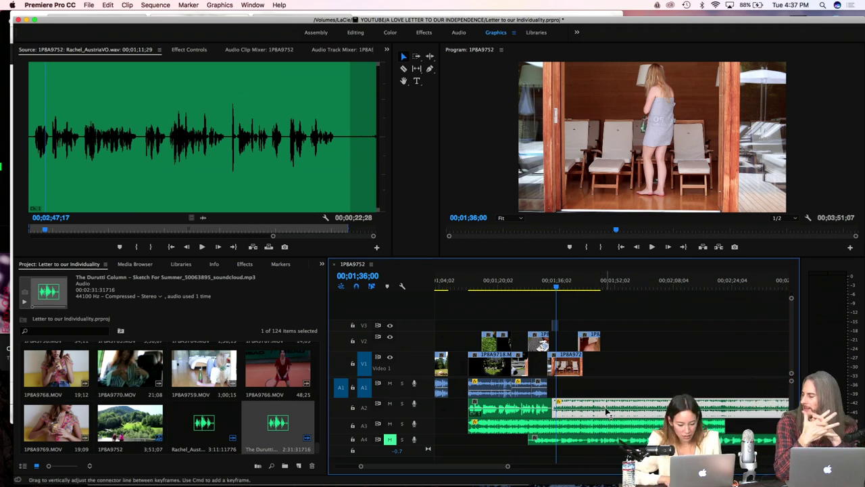
# Step: Move the song from A2 to A3, starting at the end of the voice-over, and check it from 00;01;32;19
pyautogui.moveTo(607, 412); pyautogui.dragTo(612, 428)
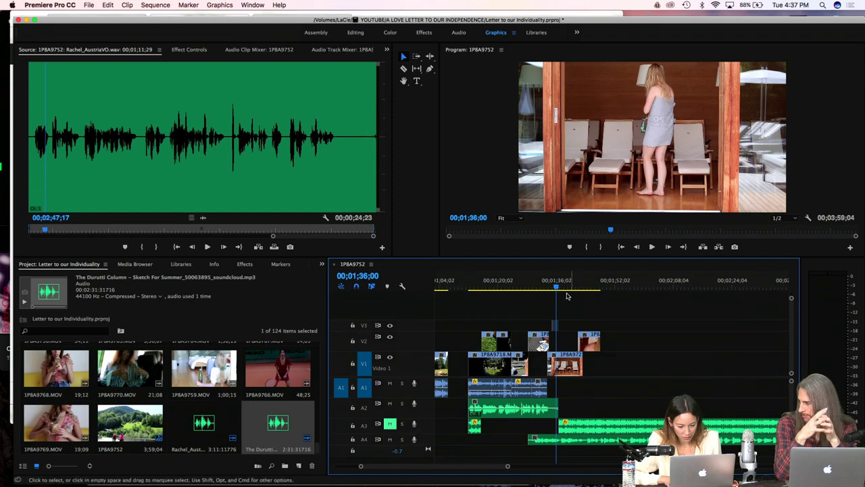
pyautogui.click(542, 288)
pyautogui.press('space')
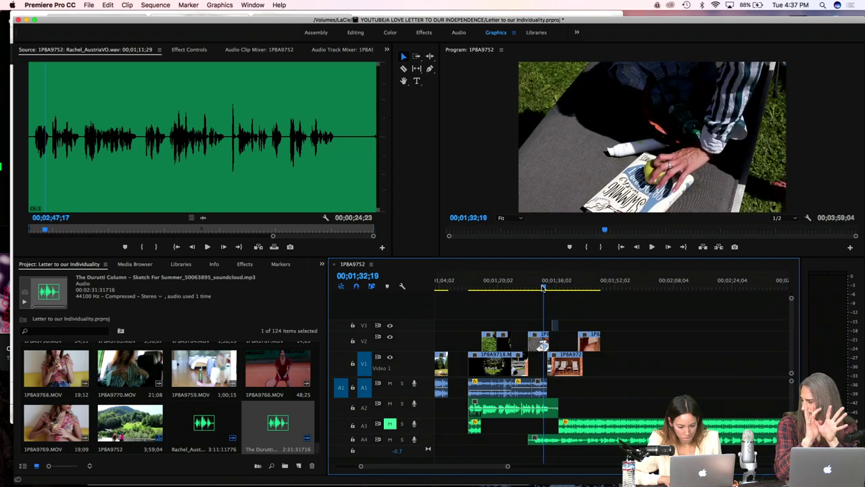
# Step: Mute A2 and play across the end of the voice-over up to 00;01;36;24
pyautogui.click(390, 403)
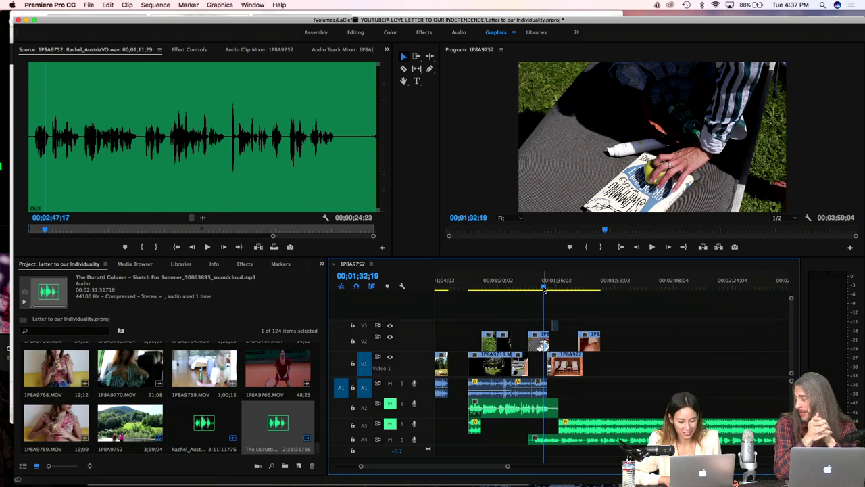
pyautogui.moveTo(546, 287); pyautogui.dragTo(554, 287)
pyautogui.press('space')
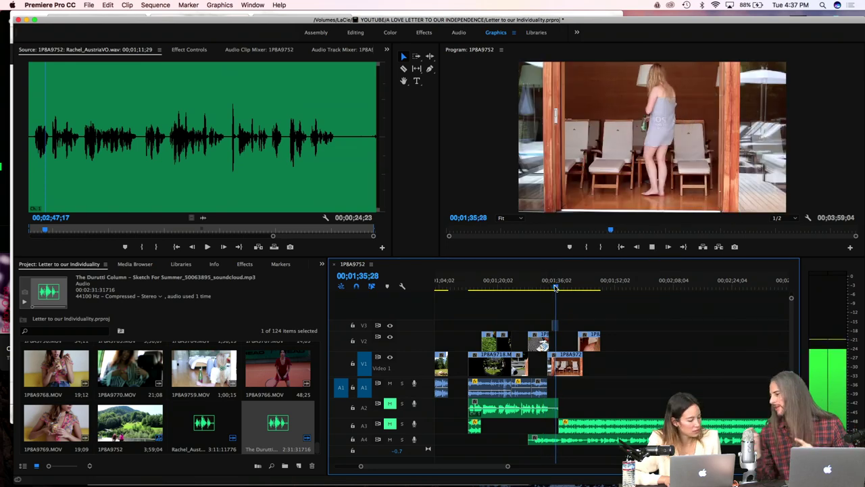
pyautogui.press('space')
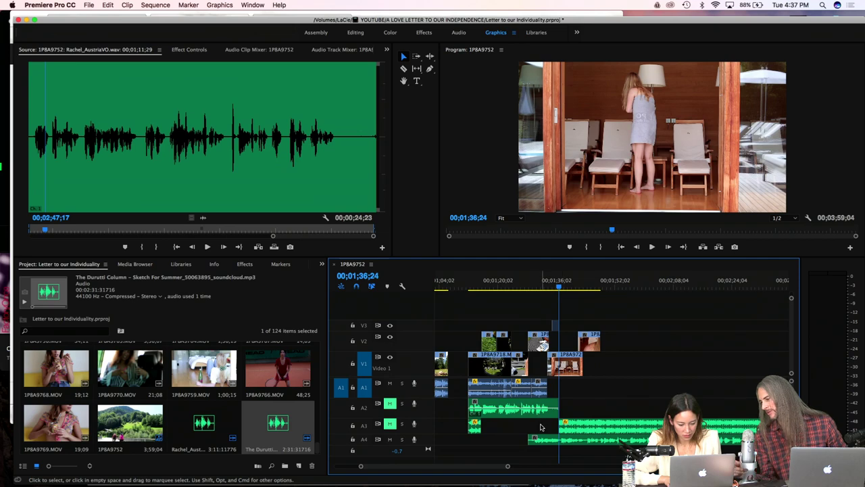
# Step: Set the label color of the long song clip on A3 to Rose
pyautogui.rightClick(579, 427)
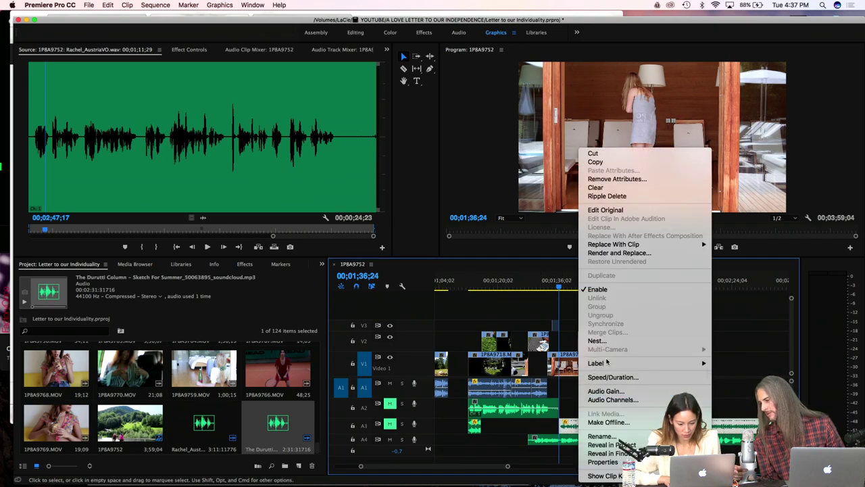
pyautogui.moveTo(609, 363)
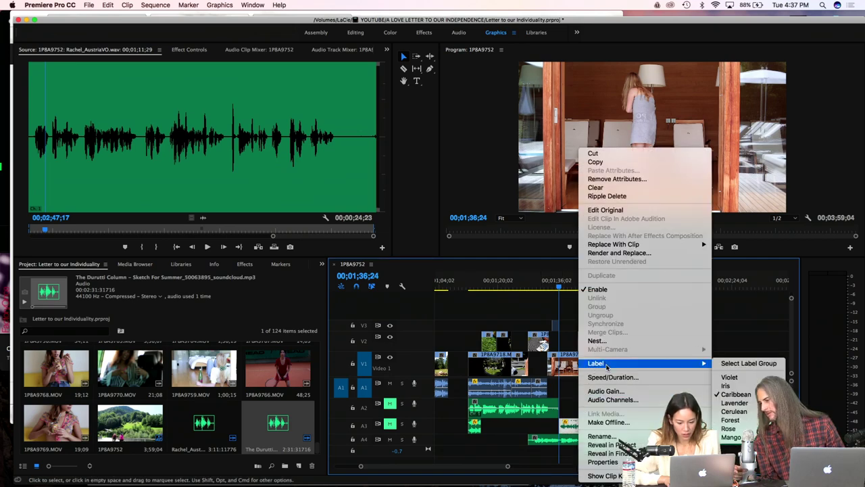
pyautogui.click(739, 429)
# Step: Play the cut from the towel shot to the lounge chair shot, from about 00;01;33 to 00;01;35;17
pyautogui.click(563, 280)
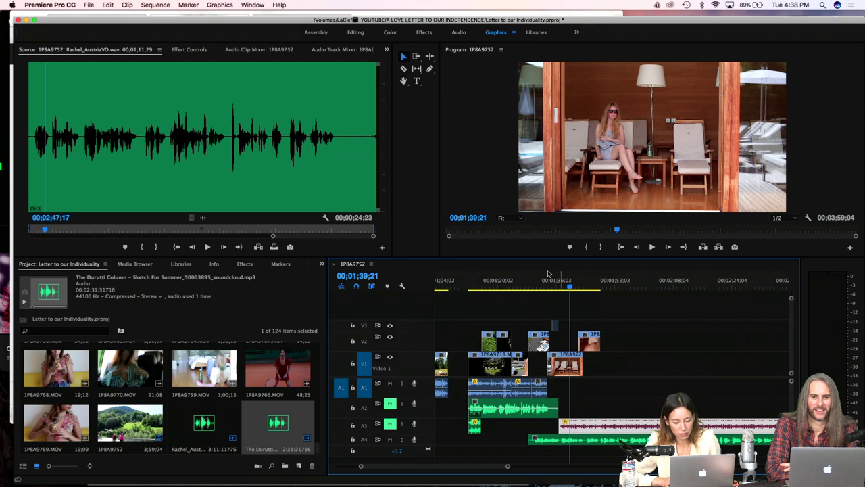
pyautogui.click(548, 281)
pyautogui.press('space')
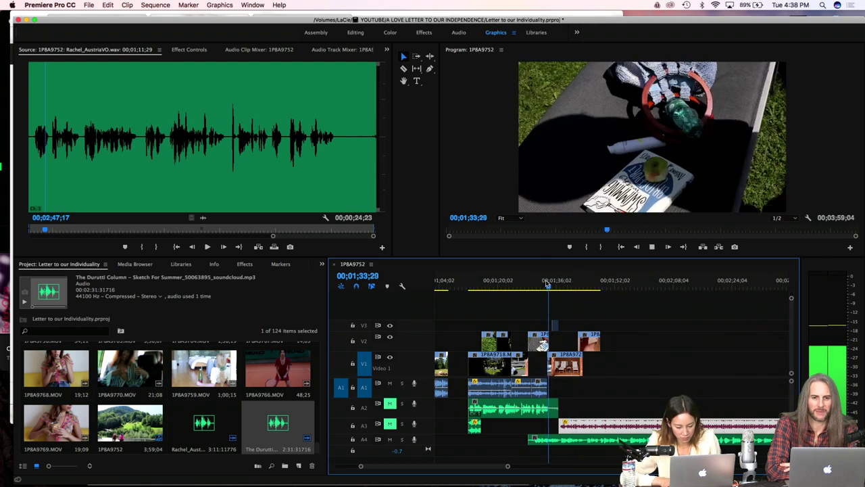
pyautogui.press('space')
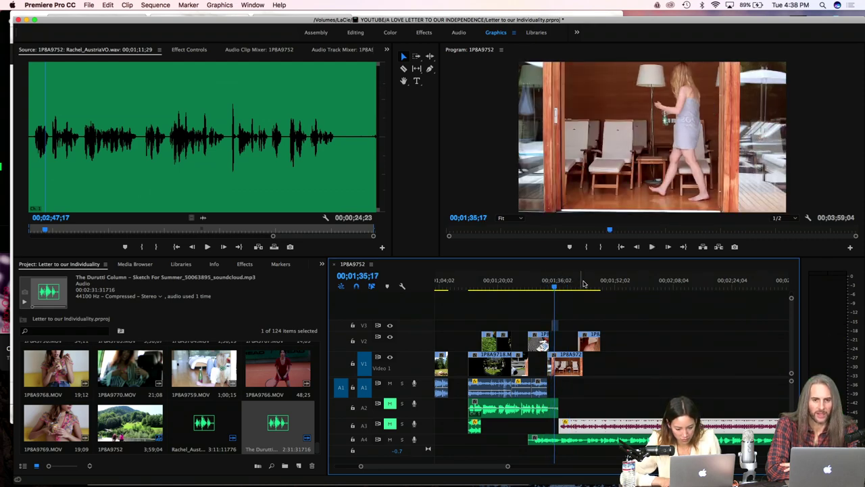
# Step: Listen to the music around 00;01;44, 00;01;53 and 00;02;05 to find the entry point in the A4 clip
pyautogui.click(585, 286)
pyautogui.press('space')
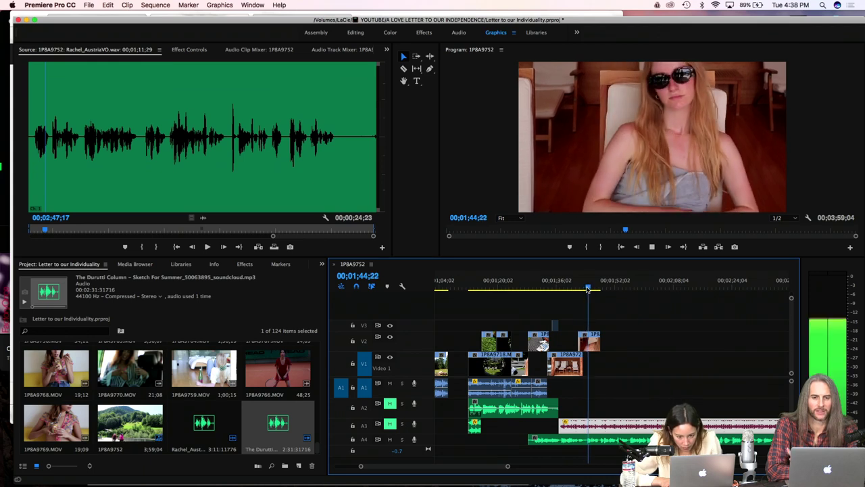
pyautogui.press('space')
pyautogui.click(663, 286)
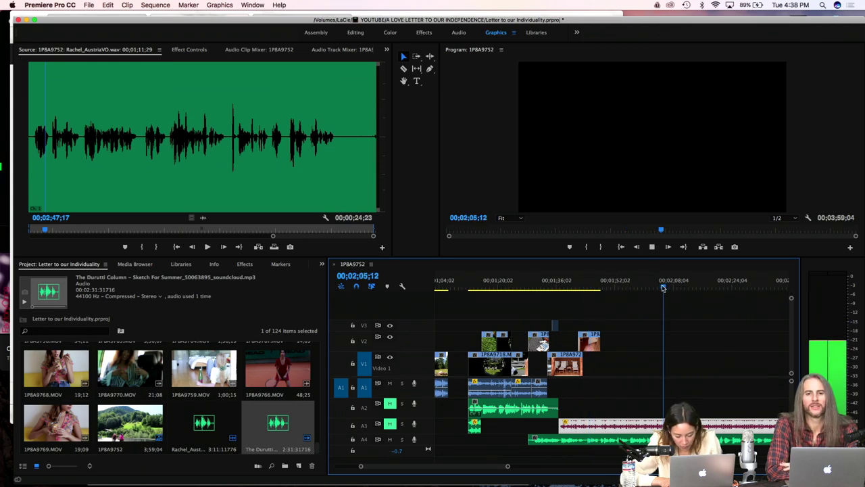
pyautogui.click(621, 286)
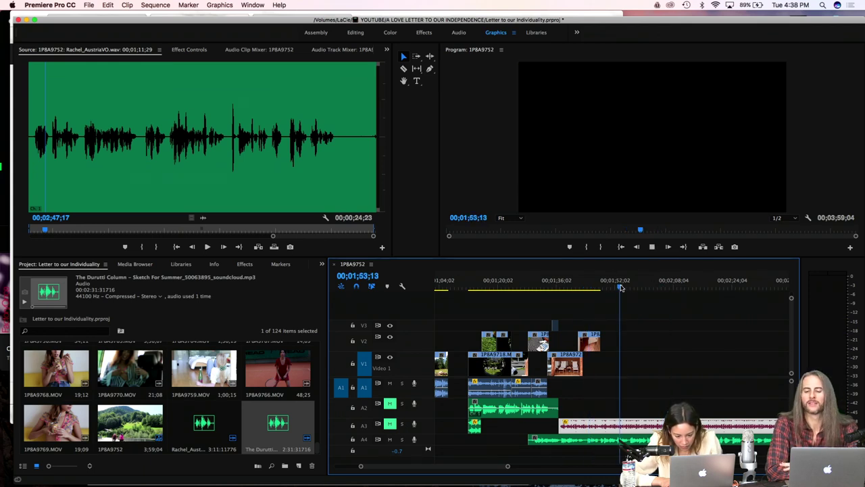
pyautogui.press('space')
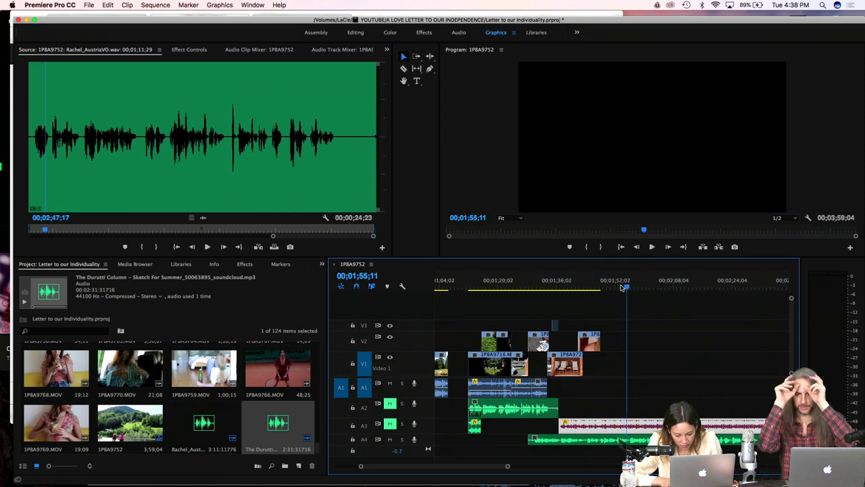
pyautogui.click(588, 289)
pyautogui.press('space')
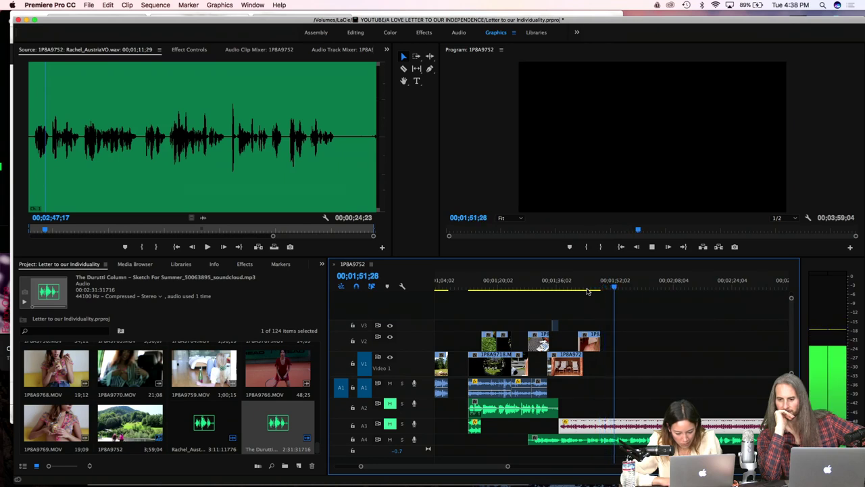
pyautogui.press('space')
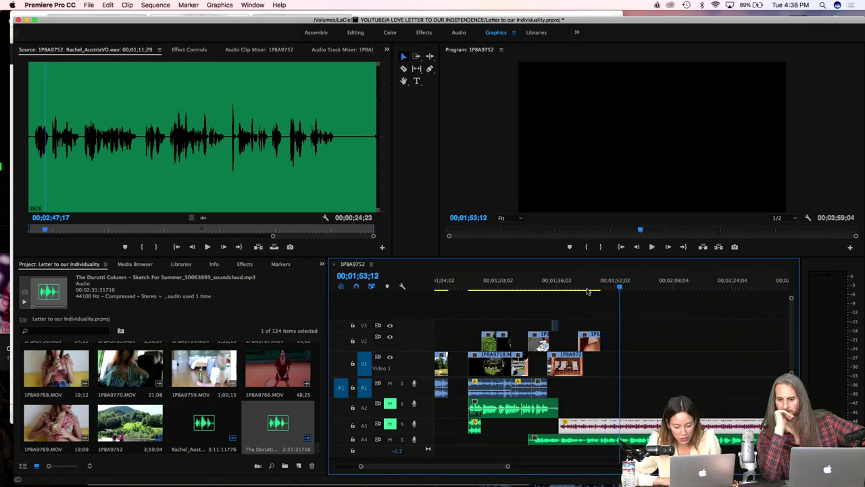
pyautogui.press('space')
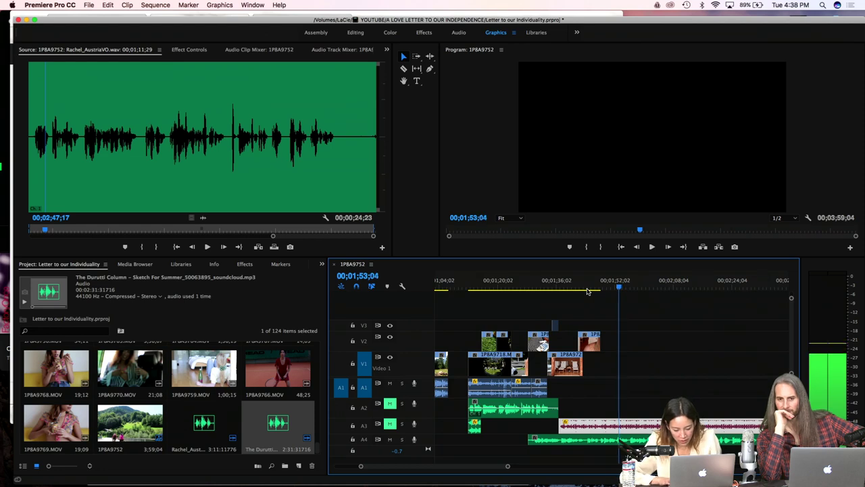
# Step: Split the green audio clip on A4 at 00;01;52;15 and delete the part before the cut
pyautogui.press('=')
pyautogui.press('=')
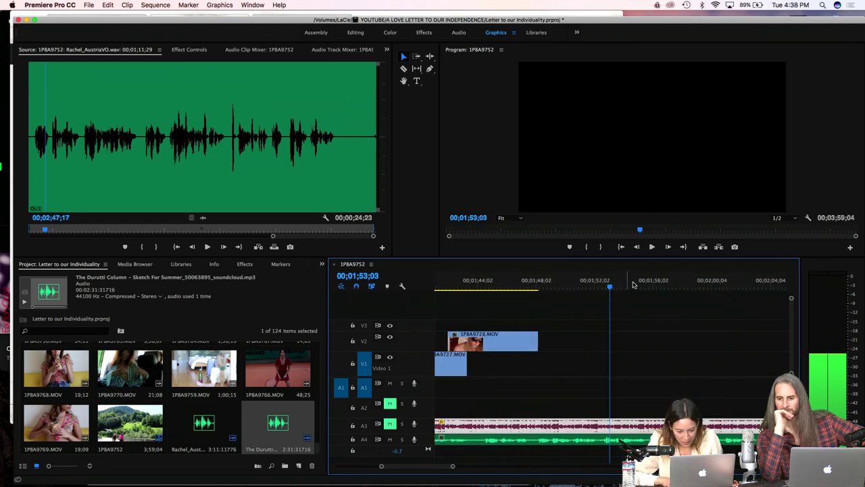
pyautogui.moveTo(609, 287); pyautogui.dragTo(600, 287)
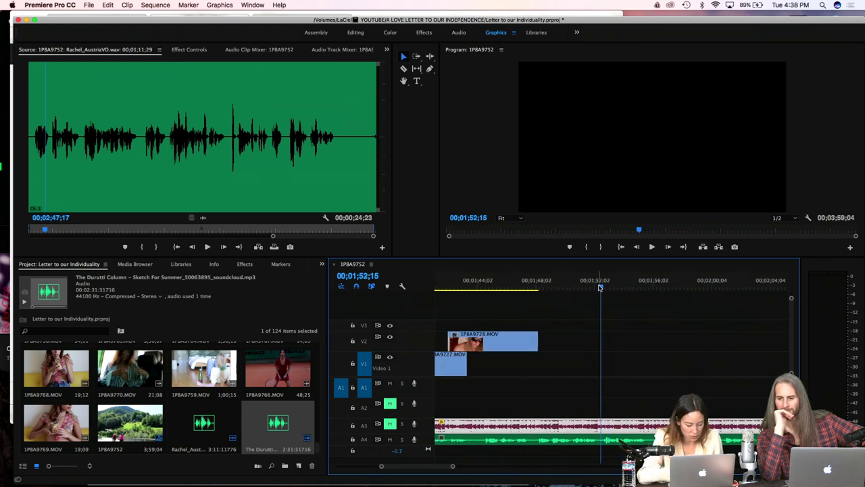
pyautogui.click(601, 425)
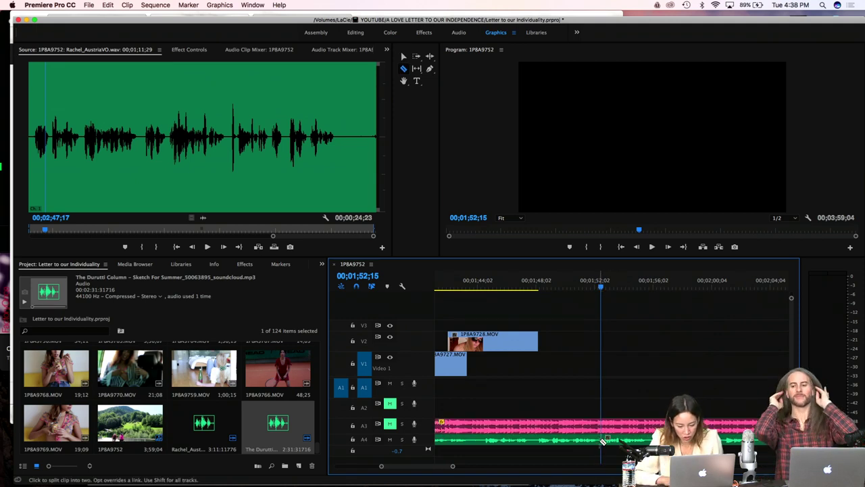
pyautogui.press('v')
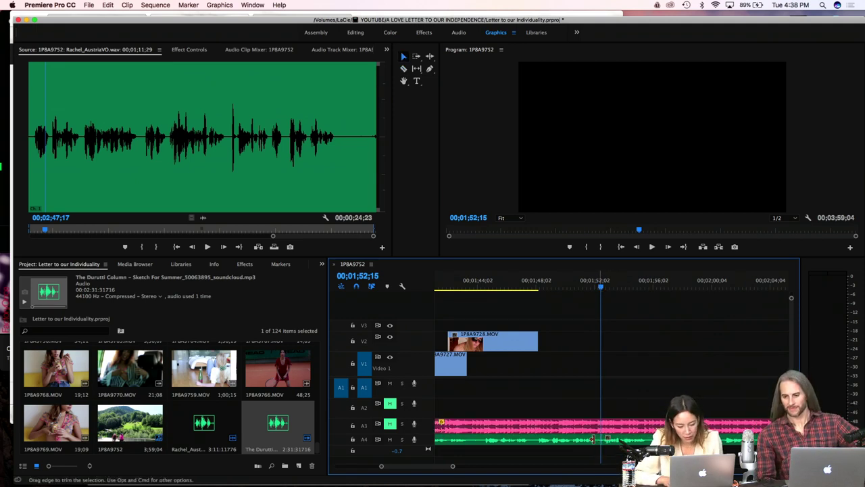
pyautogui.click(589, 441)
pyautogui.press('Delete')
# Step: Play the trimmed A4 clip from its start, and move it onto A2 at the end of the voice-over, about 00;01;36
pyautogui.press('space')
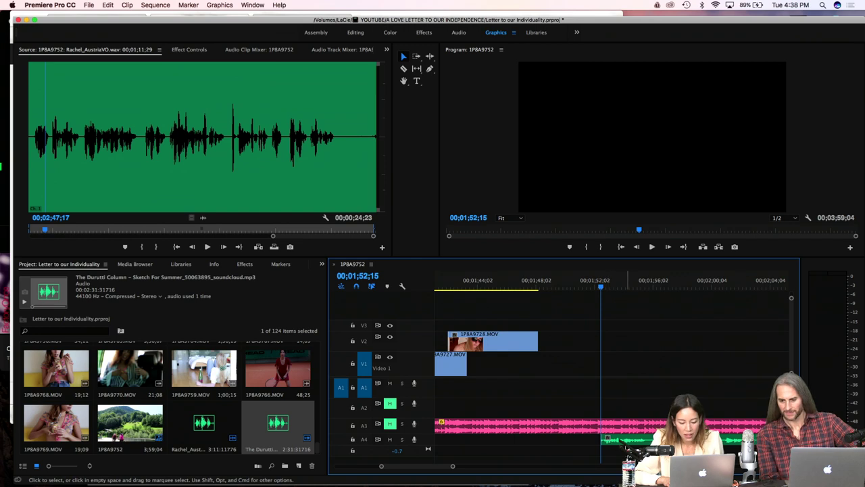
pyautogui.press('space')
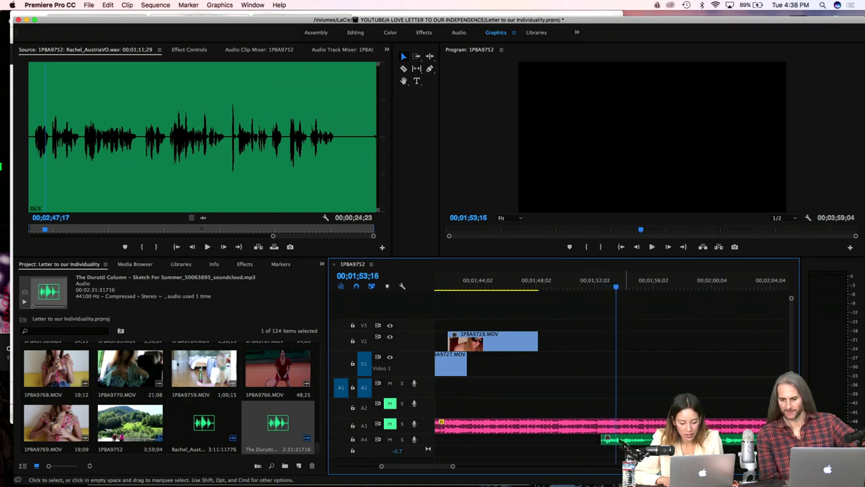
pyautogui.hscroll(-2, 608, 372)
pyautogui.hscroll(-2, 626, 446)
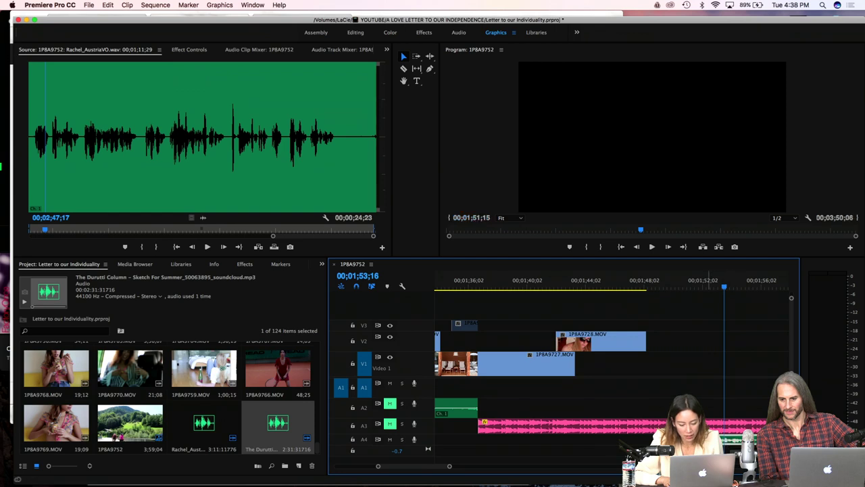
pyautogui.moveTo(730, 442)
pyautogui.mouseDown()
pyautogui.moveTo(514, 427)
pyautogui.moveTo(483, 410)
pyautogui.mouseUp()
pyautogui.hscroll(-5, 565, 399)
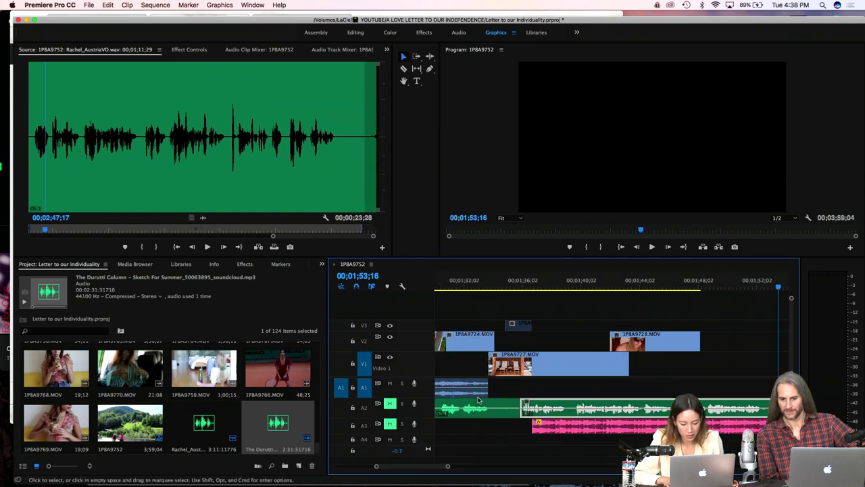
# Step: Shift the second voice-over clip on A2 about one second earlier, and slide the unmuted A3 song back to the voice-over's start
pyautogui.moveTo(624, 406); pyautogui.dragTo(621, 409)
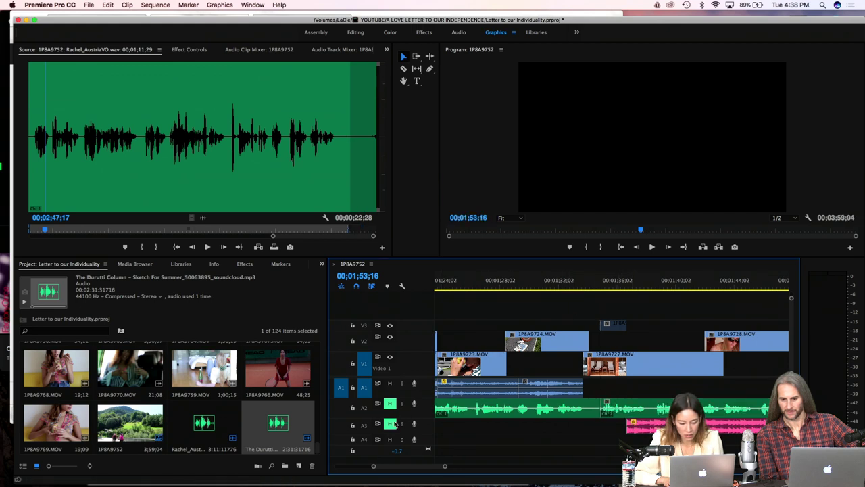
pyautogui.press('-')
pyautogui.press('-')
pyautogui.press('-')
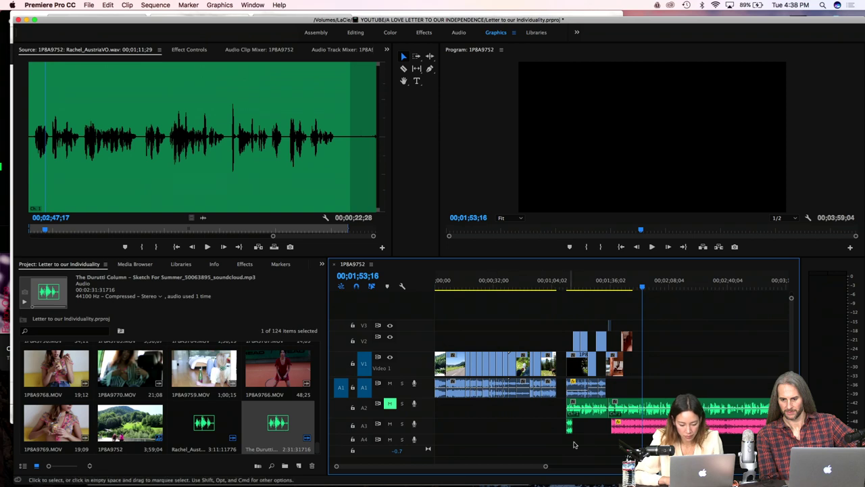
pyautogui.moveTo(613, 426); pyautogui.dragTo(598, 427)
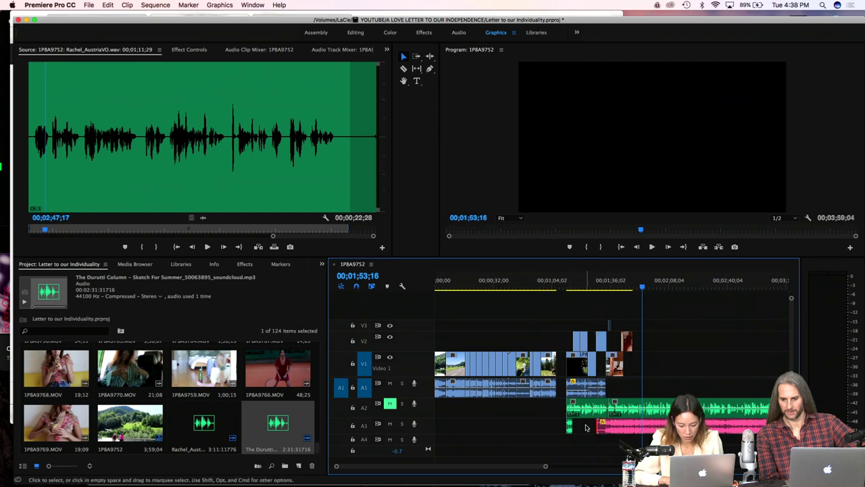
pyautogui.moveTo(598, 426); pyautogui.dragTo(567, 426)
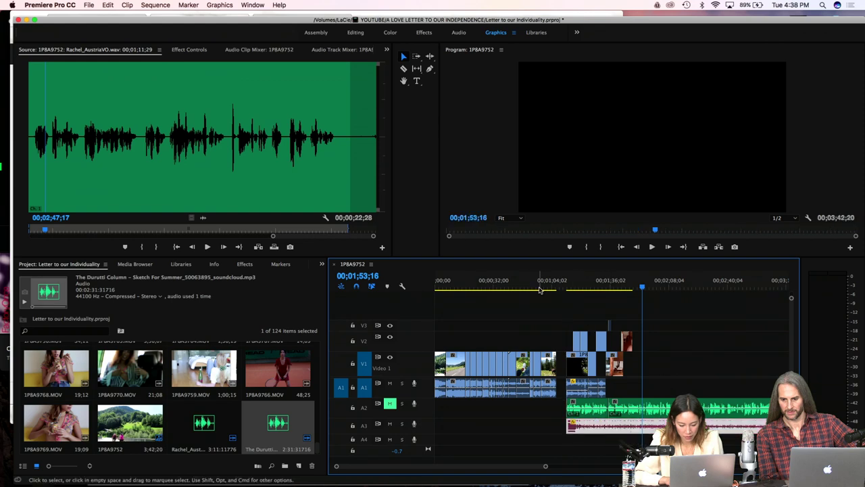
# Step: Play the song under the picture from the section's start and from about 00;01;27 to 00;01;36;05, enlarging the picture
pyautogui.click(567, 286)
pyautogui.press('space')
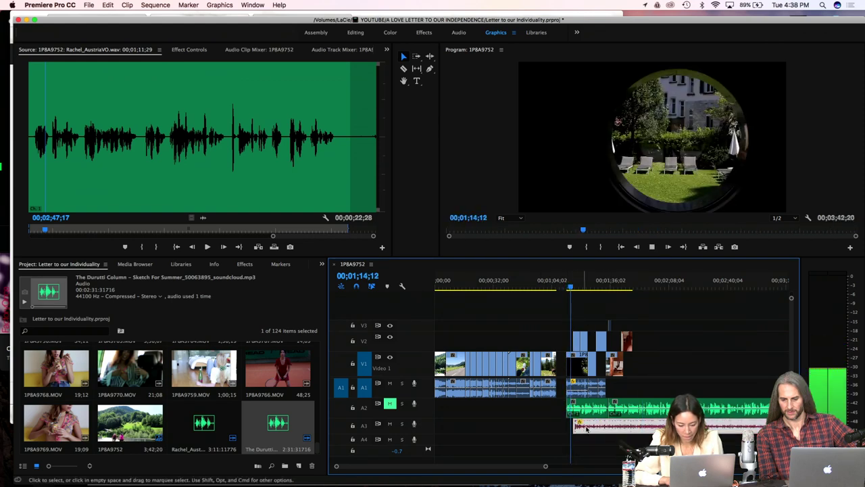
pyautogui.click(595, 286)
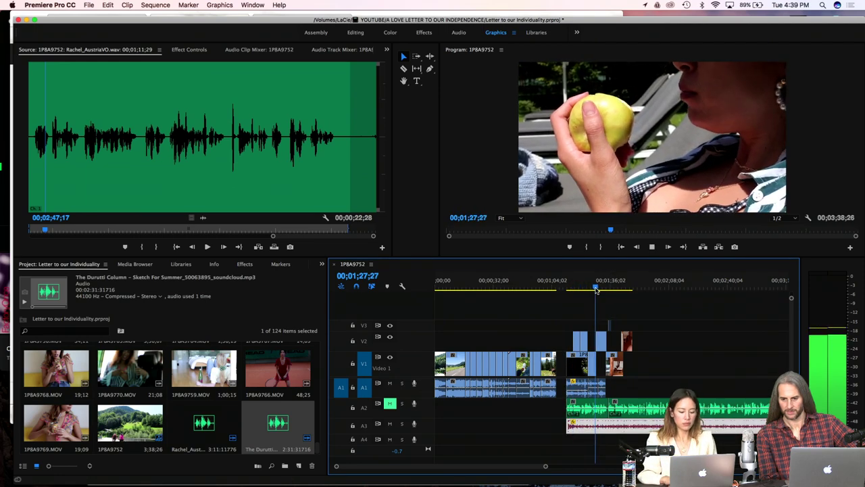
pyautogui.press('`')
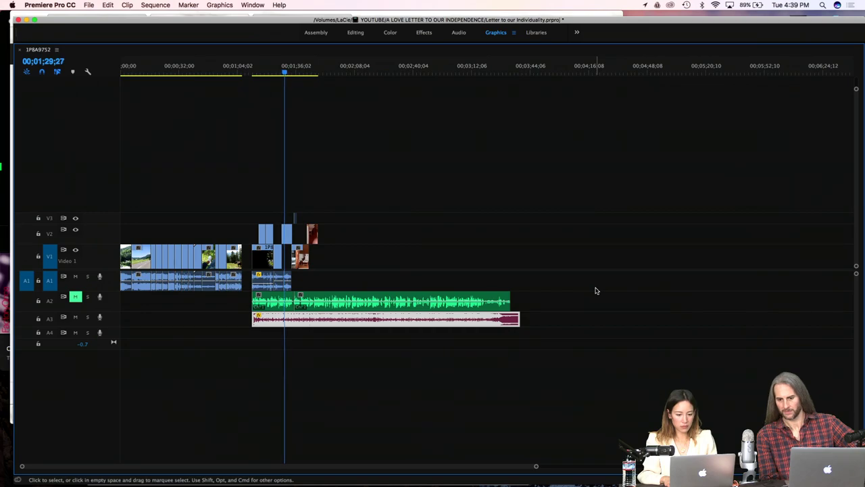
pyautogui.press('`')
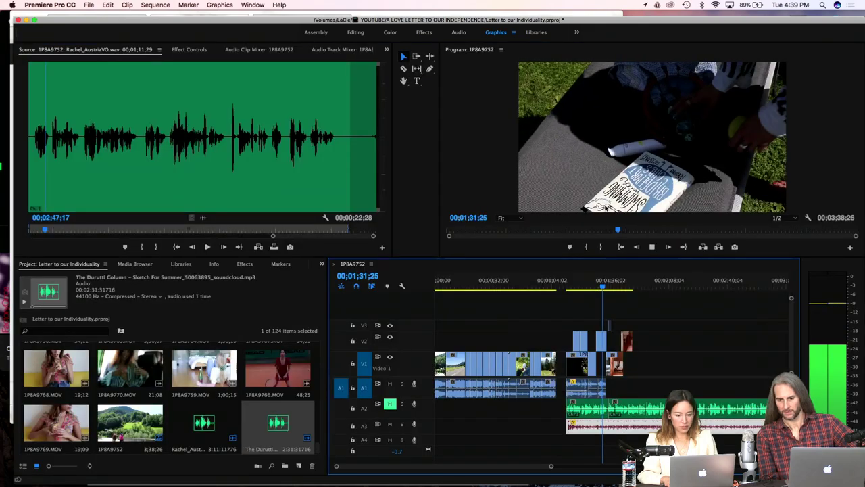
pyautogui.press('`')
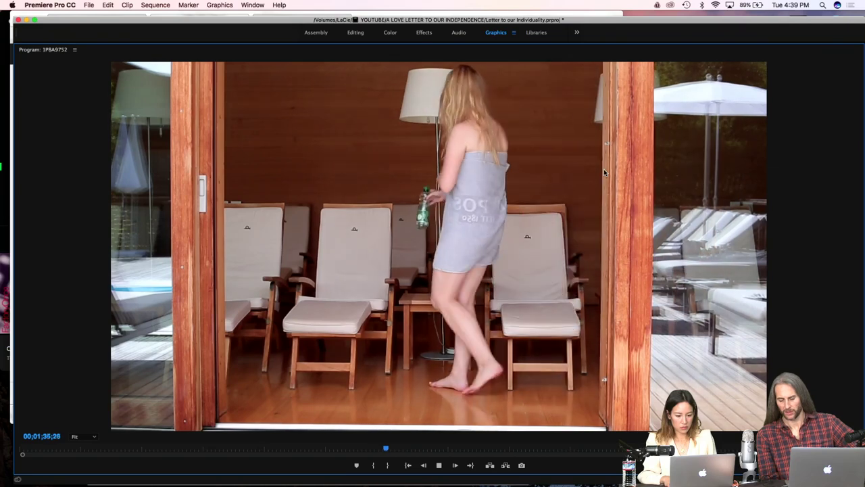
pyautogui.press('space')
pyautogui.press('`')
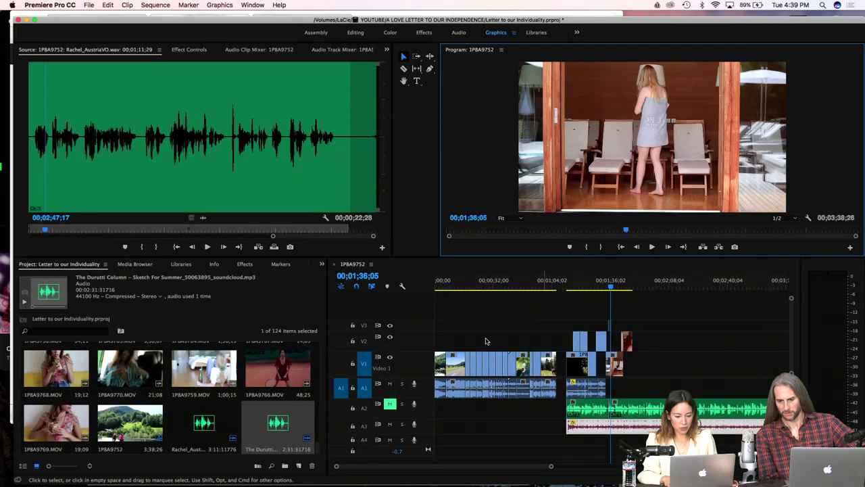
# Step: Unmute A2 and play the voice-over and song together in an enlarged program view from 00;01;26;00 to 00;01;39;10
pyautogui.click(389, 404)
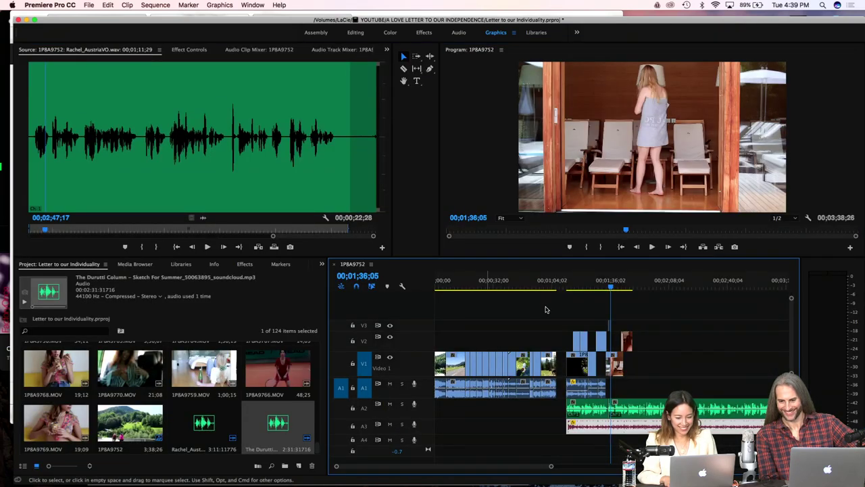
pyautogui.click(594, 289)
pyautogui.press('`')
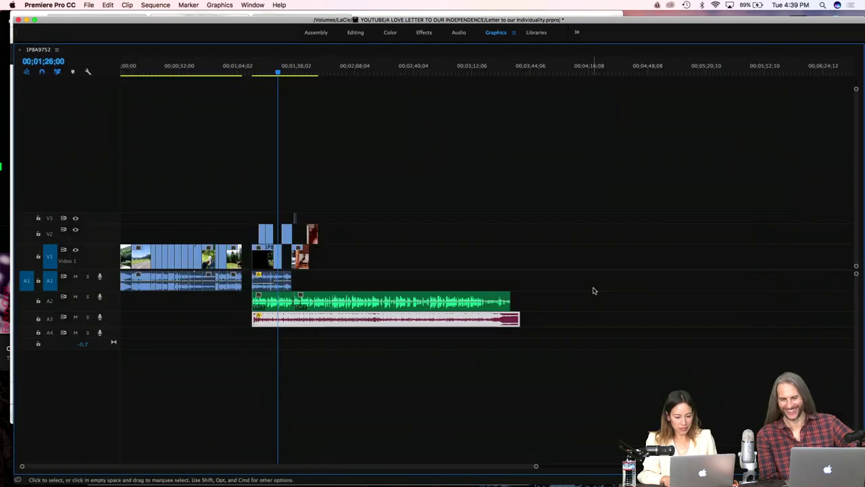
pyautogui.press('`')
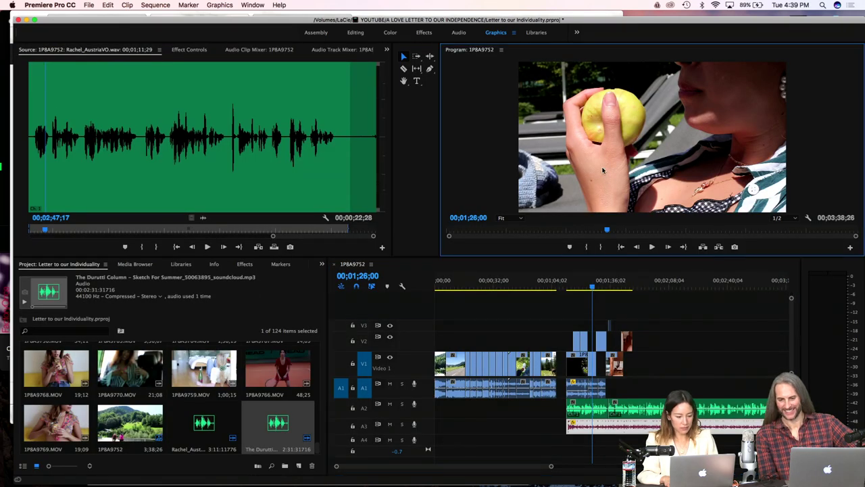
pyautogui.press('`')
pyautogui.press('space')
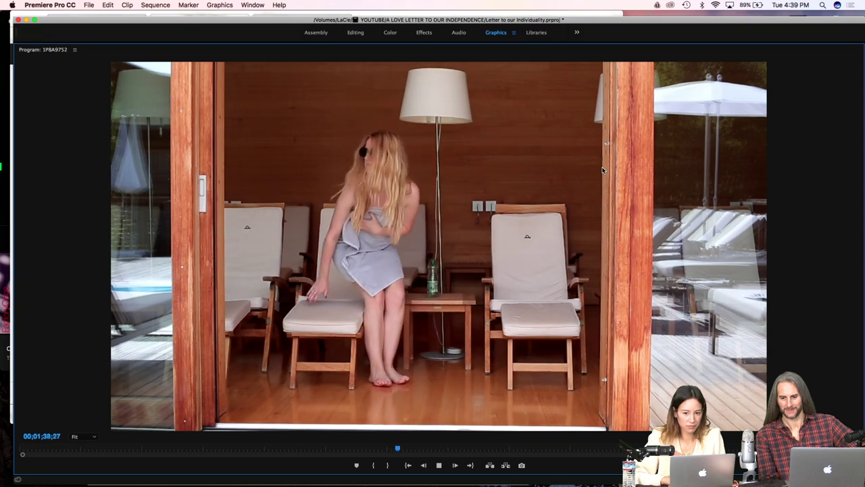
pyautogui.press('space')
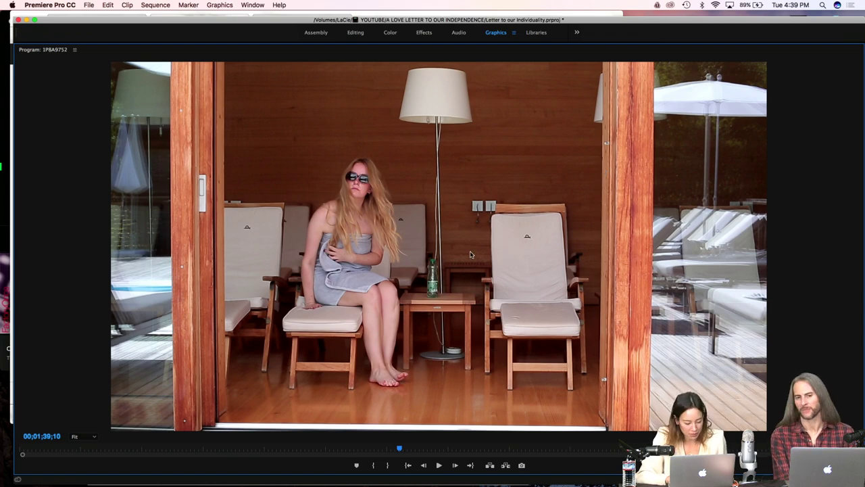
# Step: Move the second voice-over clip on A2 slightly earlier over the first, so it starts at about 00;01;34;04
pyautogui.press('`')
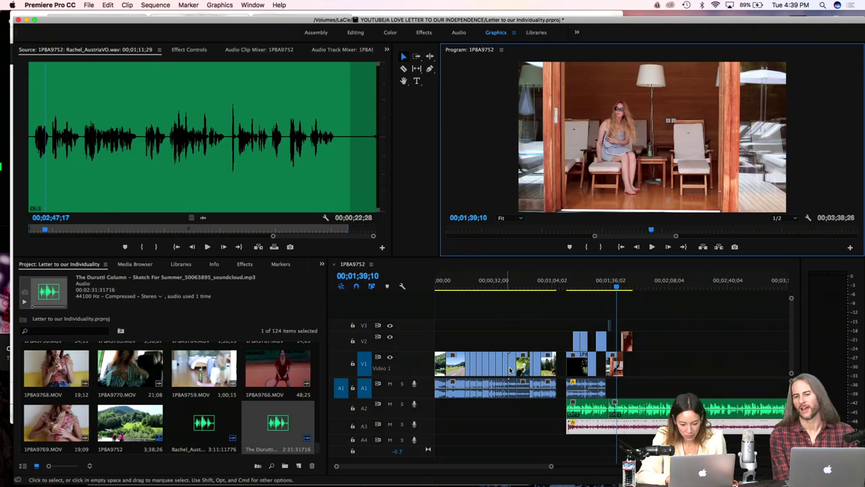
pyautogui.scroll(4, 630, 380)
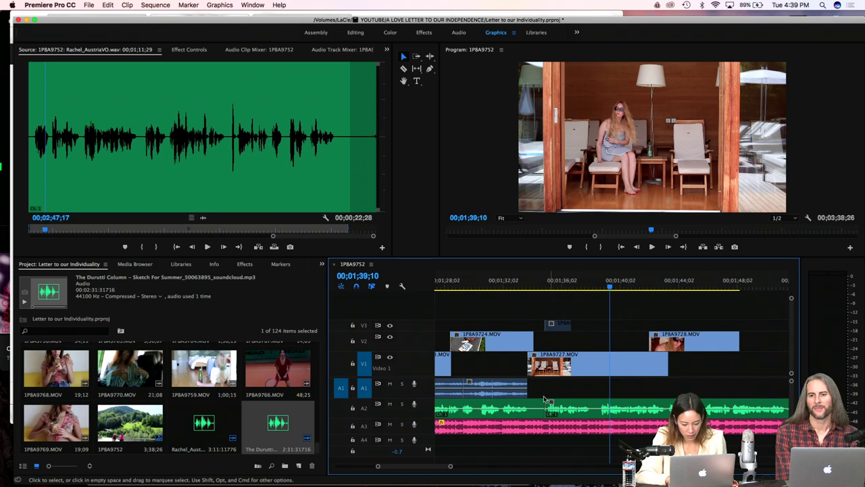
pyautogui.moveTo(543, 403); pyautogui.dragTo(532, 404)
pyautogui.click(549, 409)
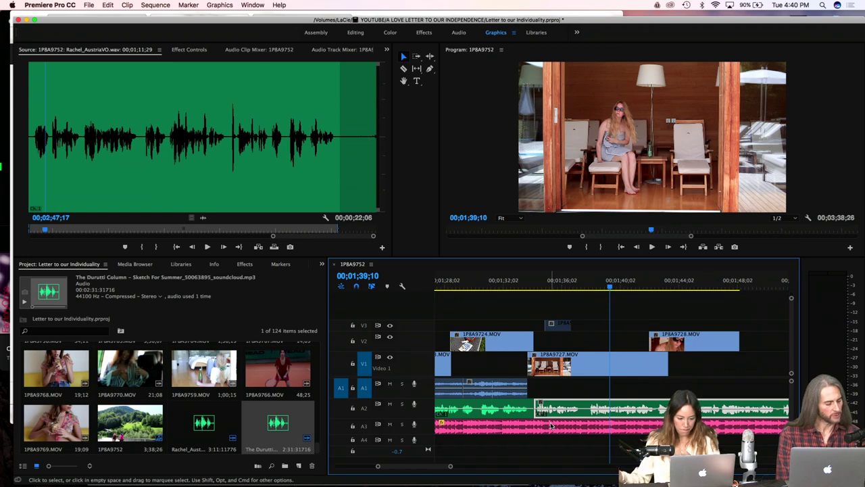
# Step: Try Forest and another label colour on the first voice-over clip on A2
pyautogui.hscroll(-6, 540, 404)
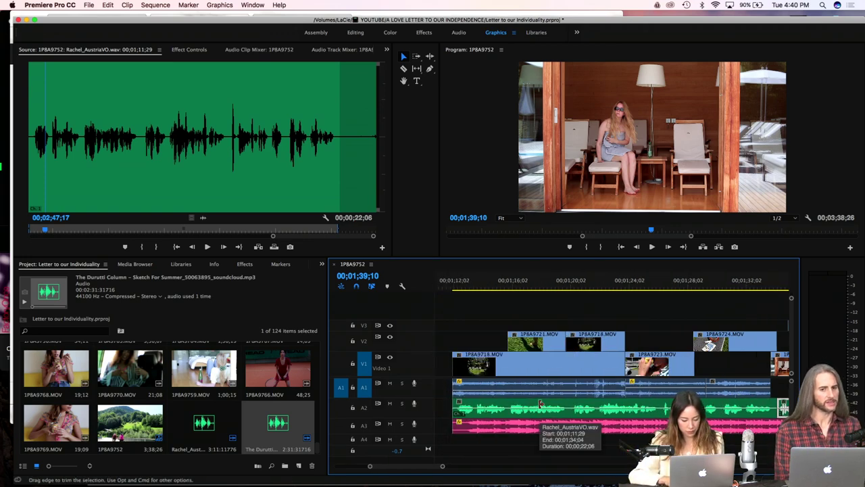
pyautogui.click(540, 404)
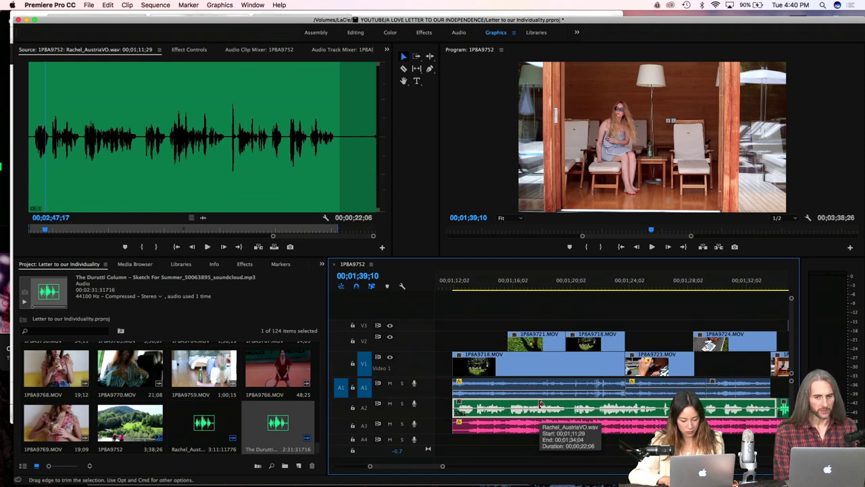
pyautogui.rightClick(561, 406)
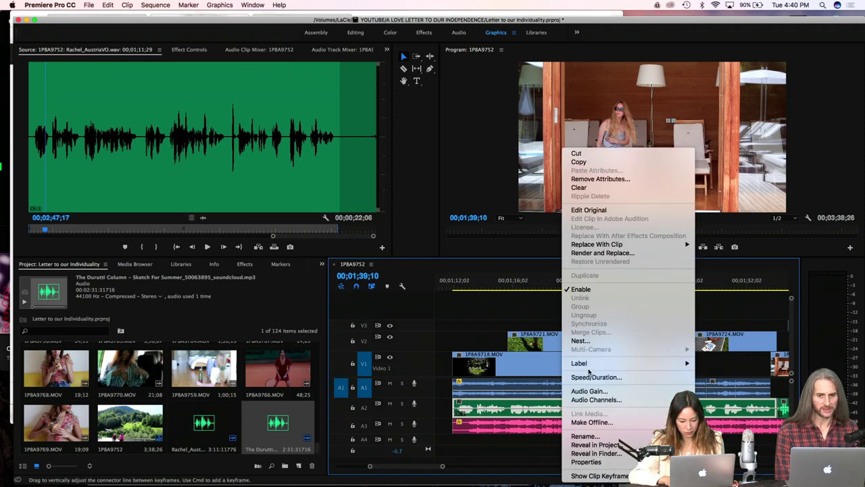
pyautogui.moveTo(589, 363)
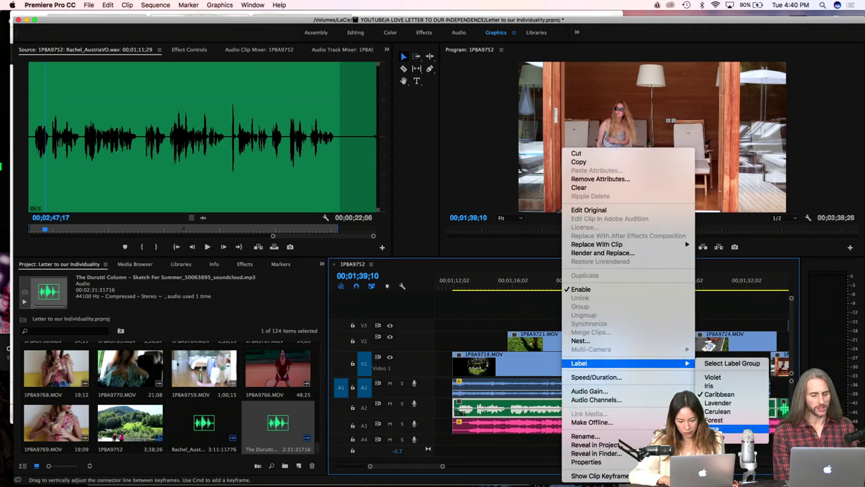
pyautogui.click(745, 421)
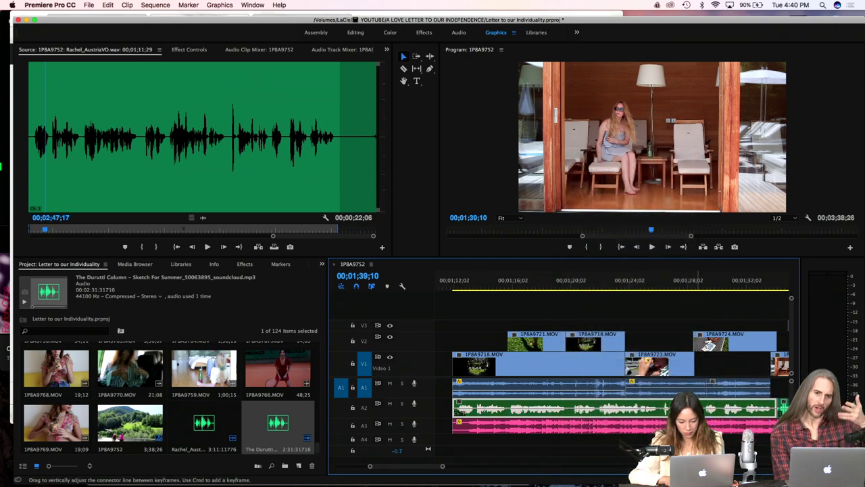
pyautogui.rightClick(697, 409)
pyautogui.moveTo(724, 365)
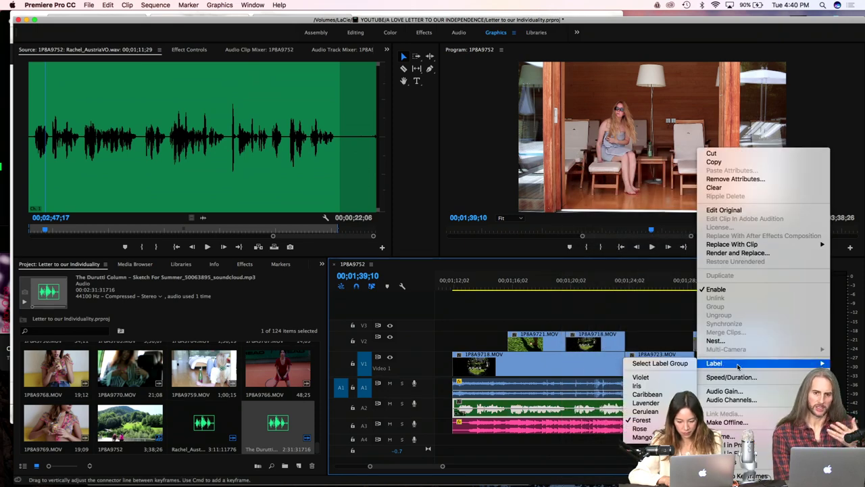
pyautogui.click(652, 393)
# Step: Set the label colour of both voice-over clips on A2 to Violet
pyautogui.rightClick(683, 403)
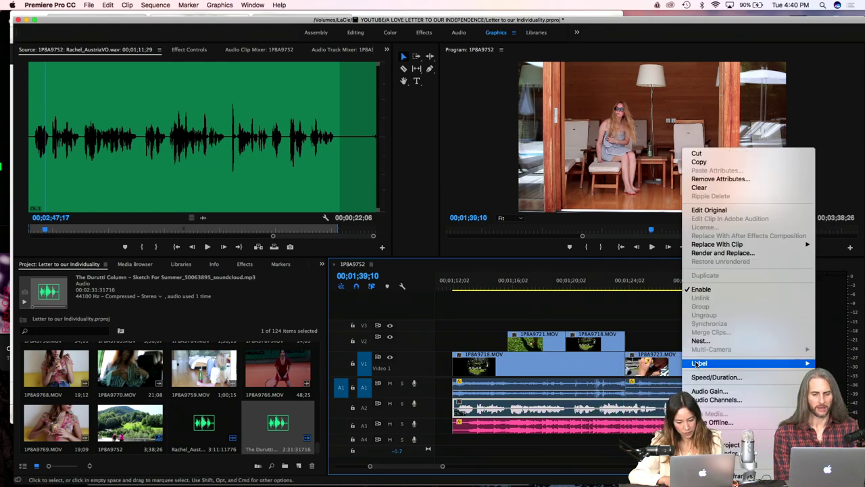
pyautogui.moveTo(701, 365)
pyautogui.click(659, 402)
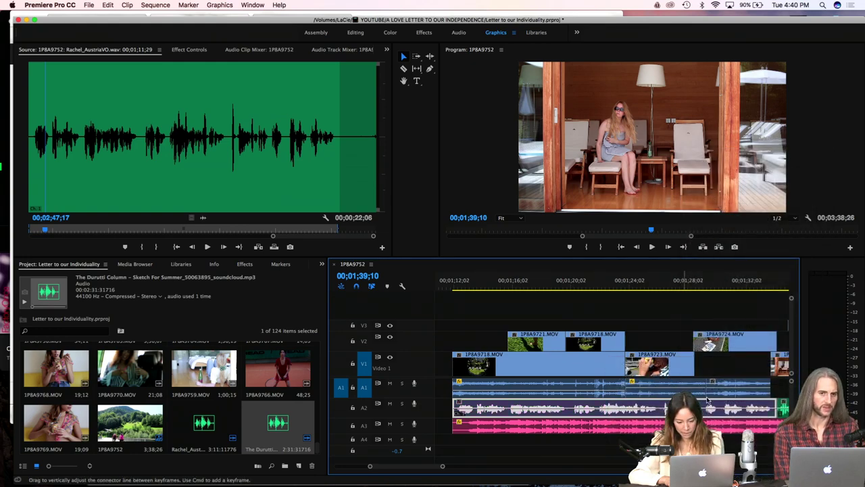
pyautogui.hscroll(2, 711, 410)
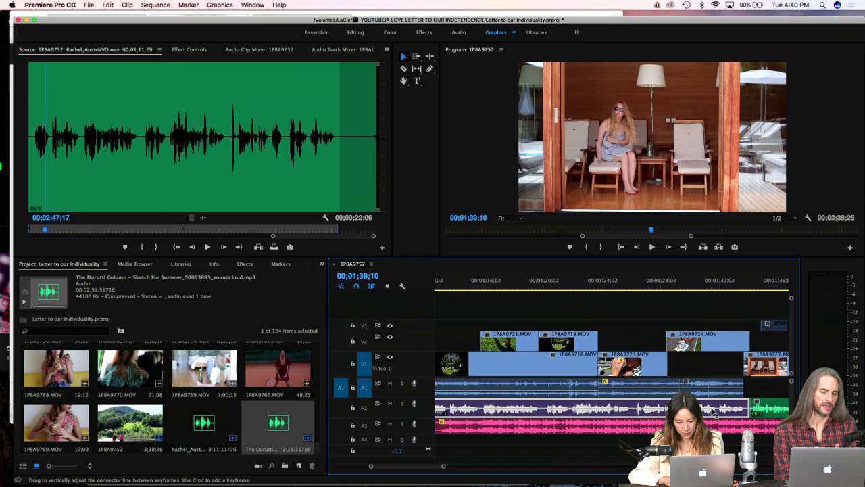
pyautogui.rightClick(765, 400)
pyautogui.moveTo(718, 363)
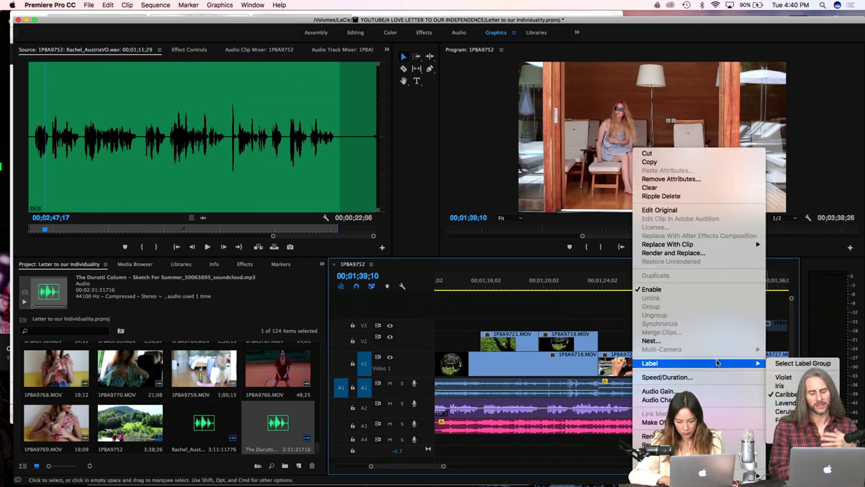
pyautogui.click(779, 377)
pyautogui.hscroll(10, 751, 390)
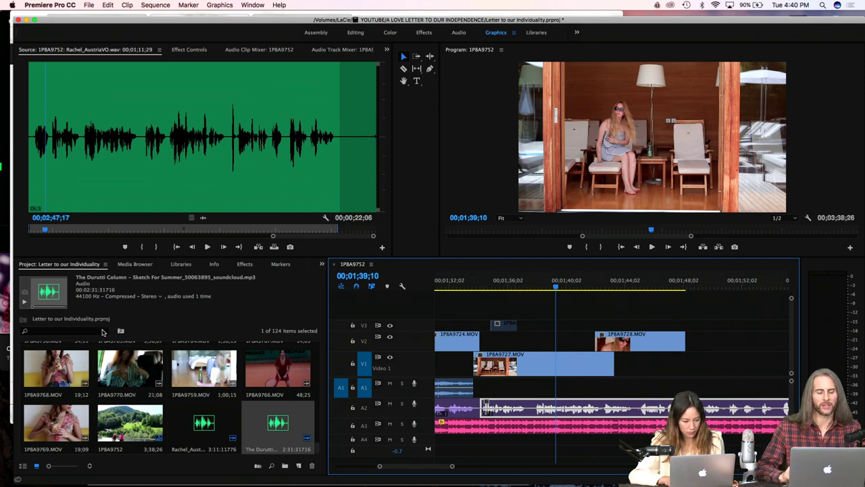
# Step: Find the stairs clip 1P8A9730.MOV in the project, open it as the source, and scrub to about 02;13;10;20
pyautogui.scroll(5, 117, 374)
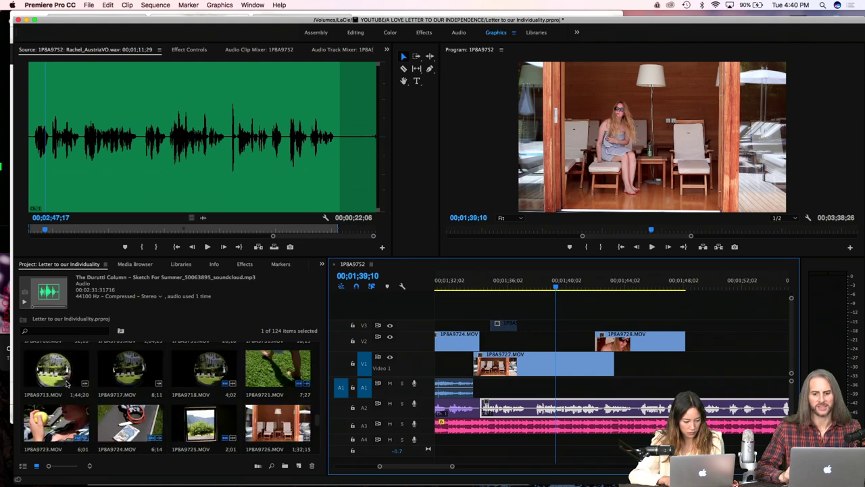
pyautogui.scroll(-2, 198, 410)
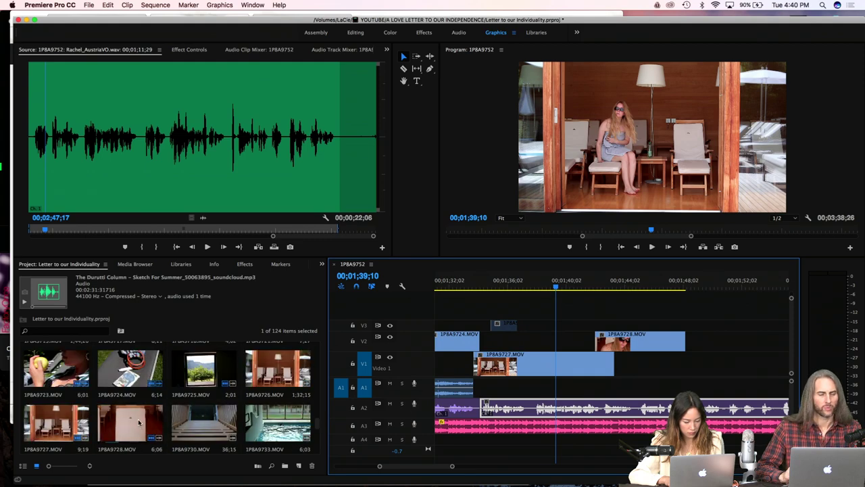
pyautogui.doubleClick(184, 424)
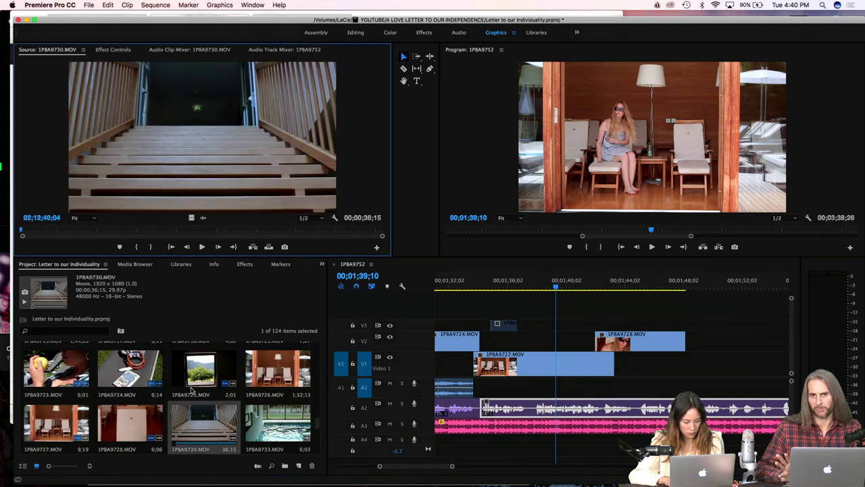
pyautogui.moveTo(119, 232); pyautogui.dragTo(323, 239)
pyautogui.press('XF86AudioMute')
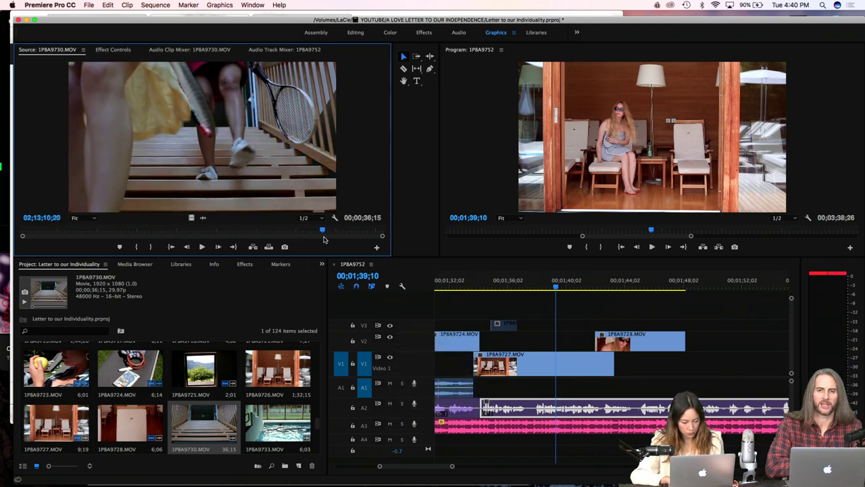
# Step: Play the end of the stairs clip and mark a source range of 00;00;03;11 around the empty staircase
pyautogui.press('i')
pyautogui.press('space')
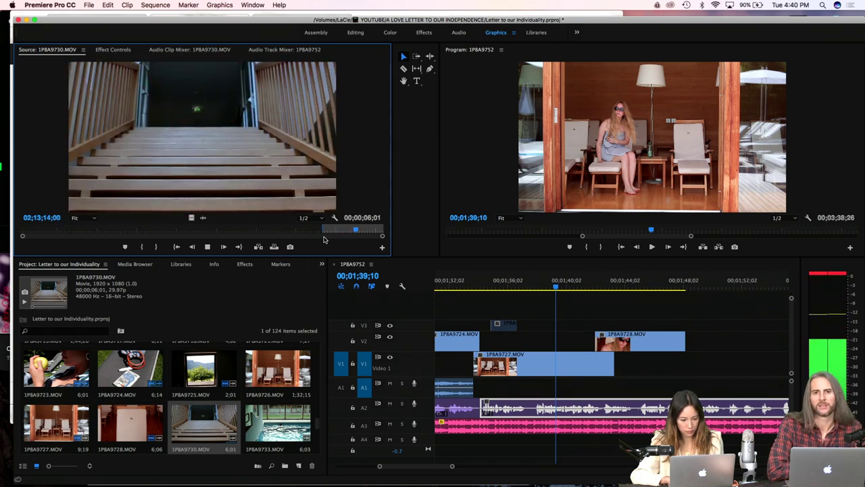
pyautogui.press('space')
pyautogui.press('o')
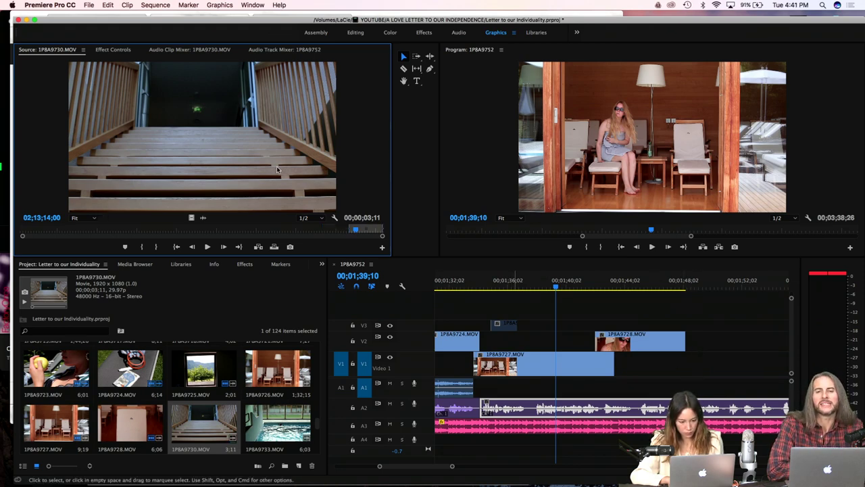
# Step: Try inserting the stairs clip right after 1P8A9728.MOV, with the playhead at 00;01;48;06, and undo the insert
pyautogui.moveTo(278, 169); pyautogui.dragTo(689, 351)
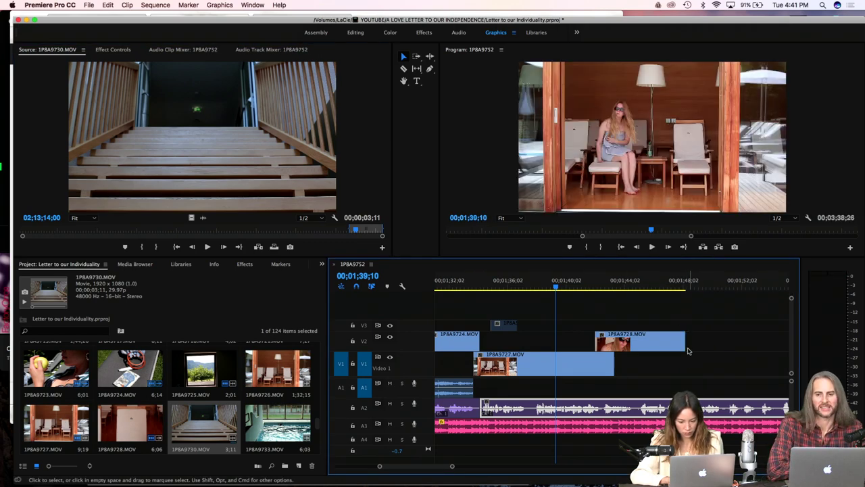
pyautogui.click(687, 289)
pyautogui.press('.')
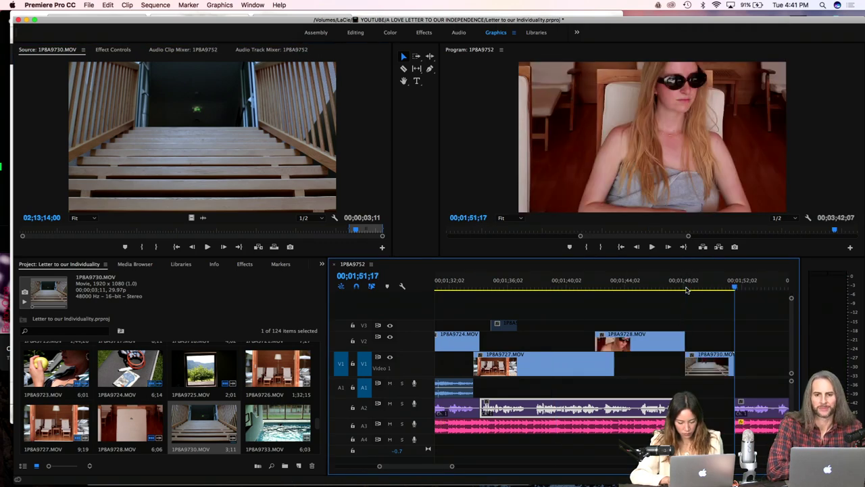
pyautogui.press('super+z')
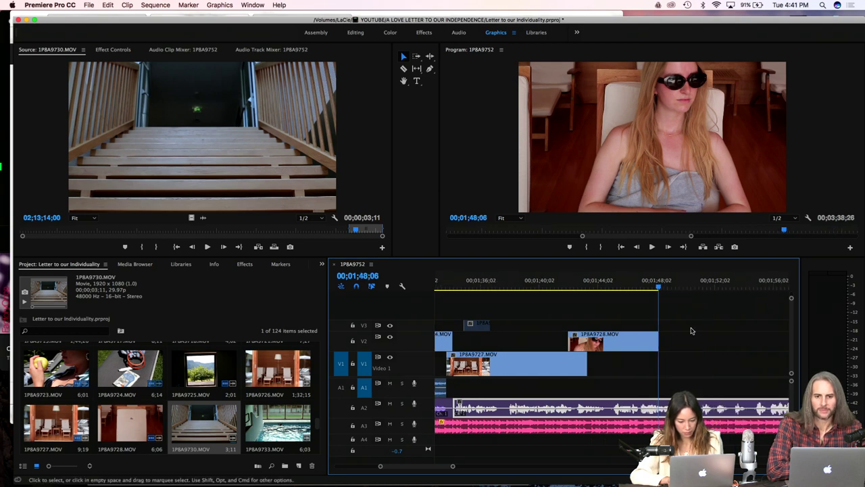
# Step: Undo a trial placement of the stairs clip on V1 and re-mark its source range at 00;00;03;12
pyautogui.moveTo(251, 177); pyautogui.dragTo(707, 363)
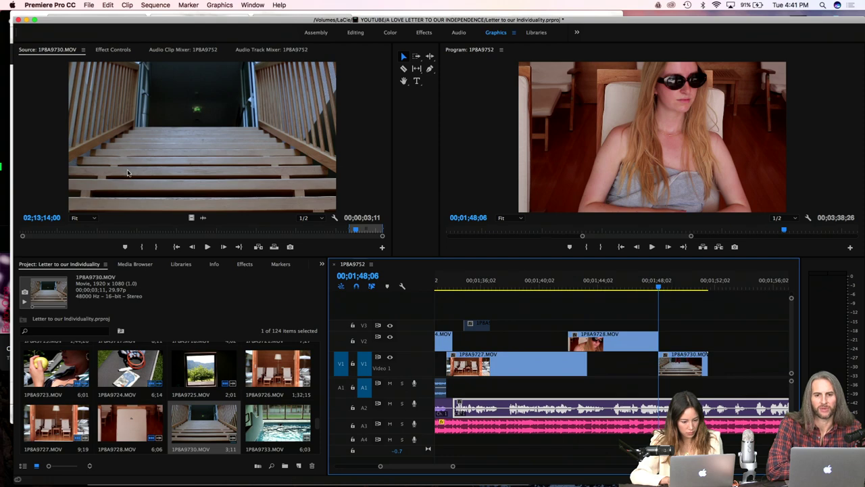
pyautogui.moveTo(364, 232); pyautogui.dragTo(383, 232)
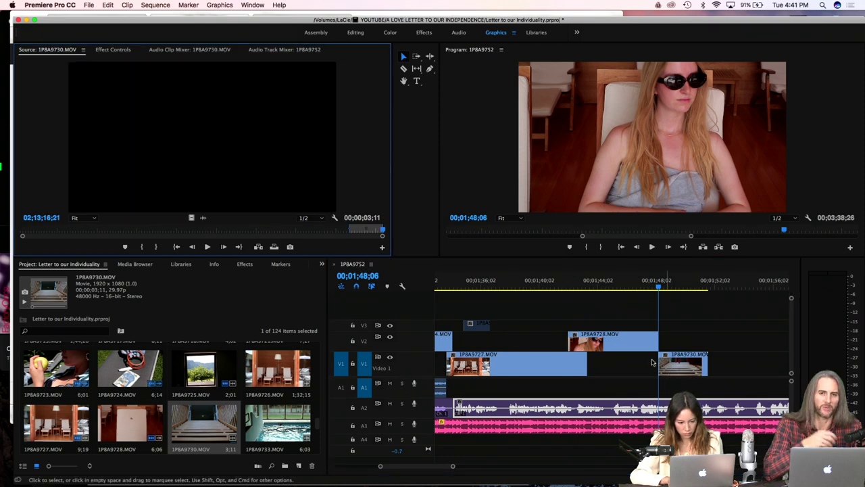
pyautogui.press('super+z')
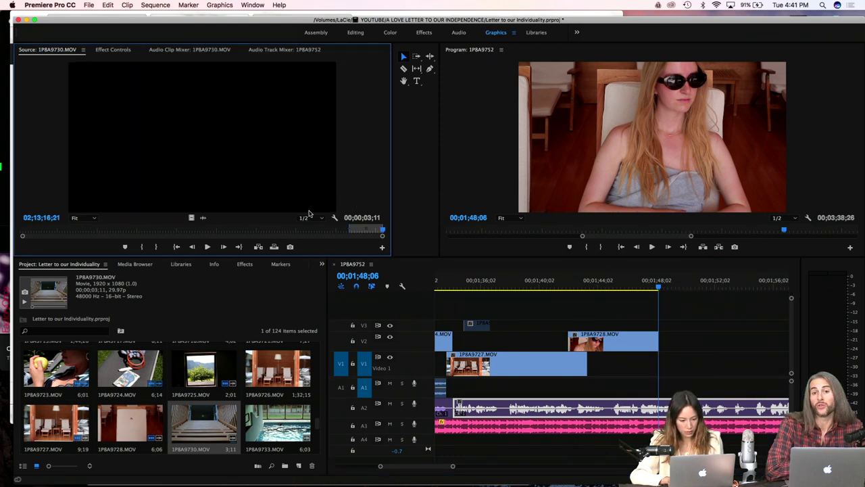
pyautogui.press('space')
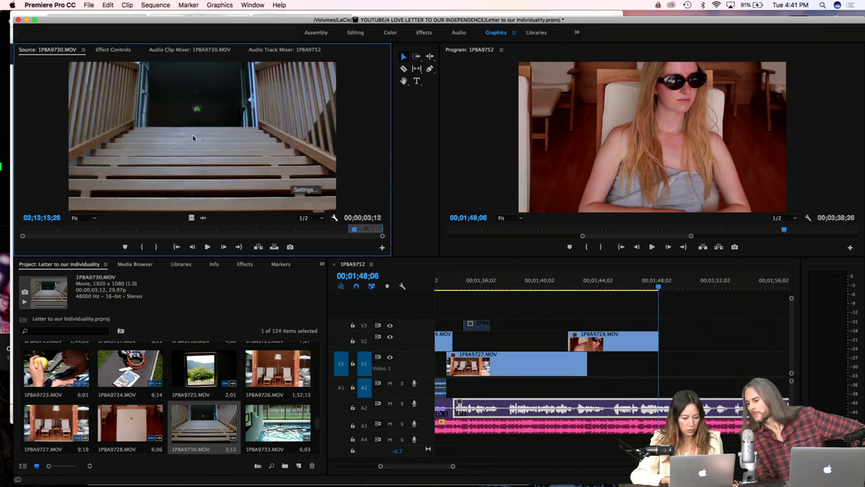
# Step: Try placing the re-marked stairs clip on V1 after 1P8A9728.MOV without sound, and check its source audio waveform
pyautogui.moveTo(192, 138); pyautogui.dragTo(665, 363)
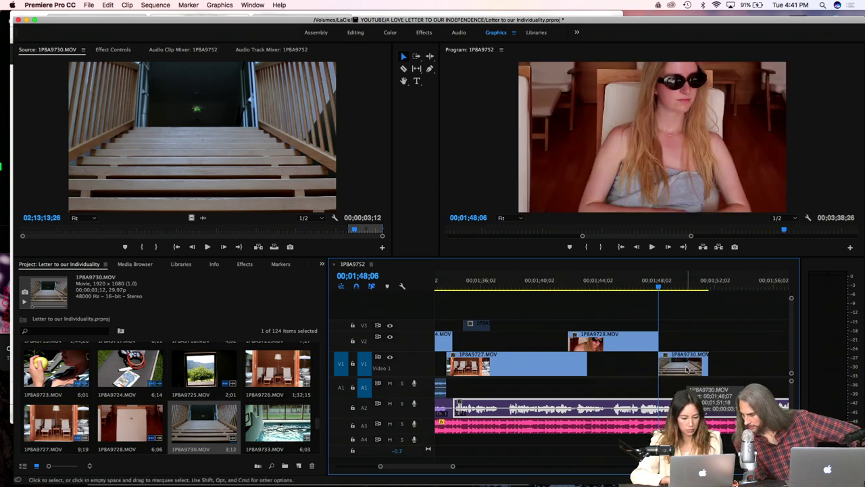
pyautogui.click(192, 218)
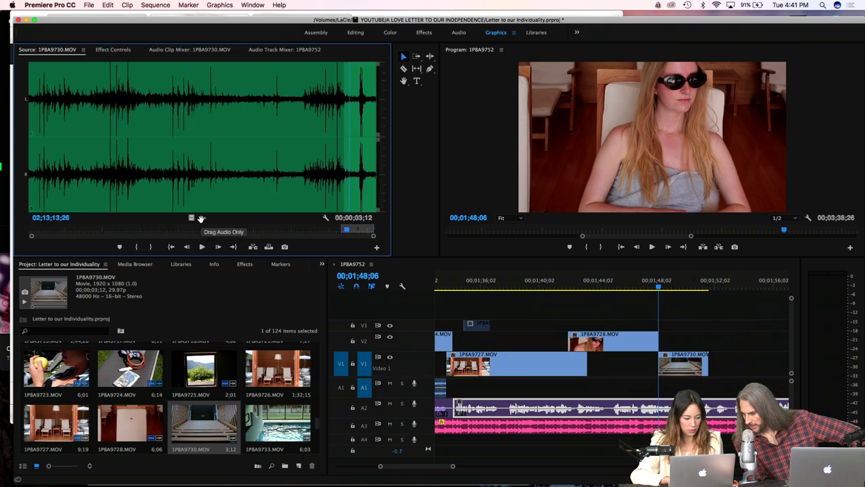
pyautogui.click(192, 218)
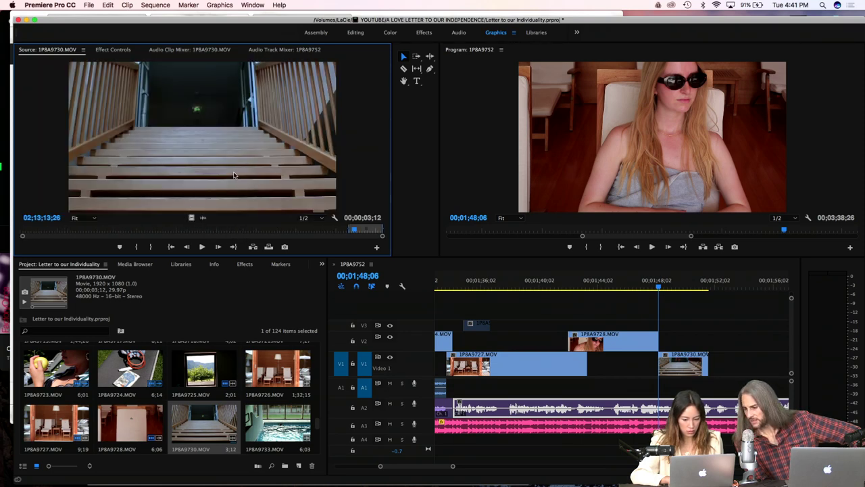
pyautogui.press('super+z')
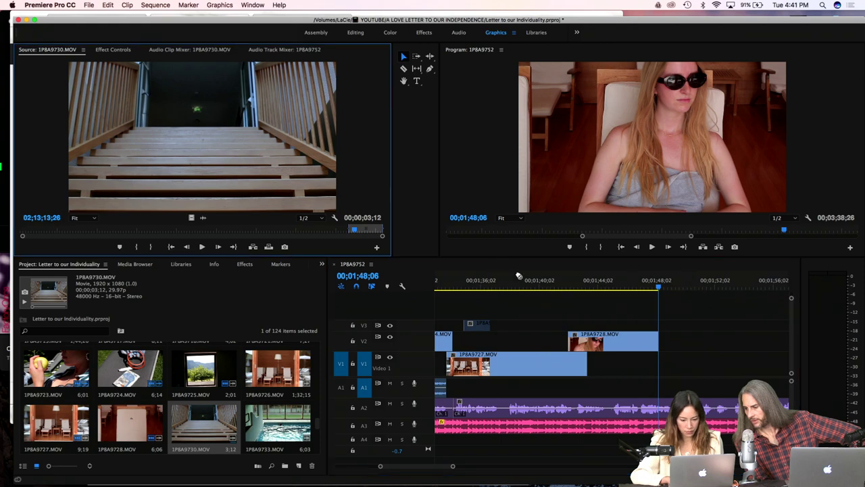
pyautogui.moveTo(518, 276); pyautogui.dragTo(666, 363)
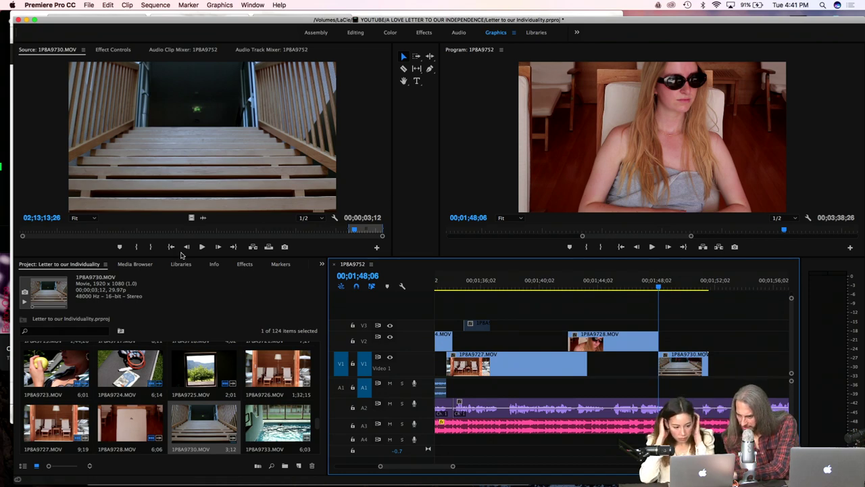
# Step: Check the stairs clip's sound in the source, enable its audio for A1, and place it with audio directly after 1P8A9728.MOV
pyautogui.click(202, 246)
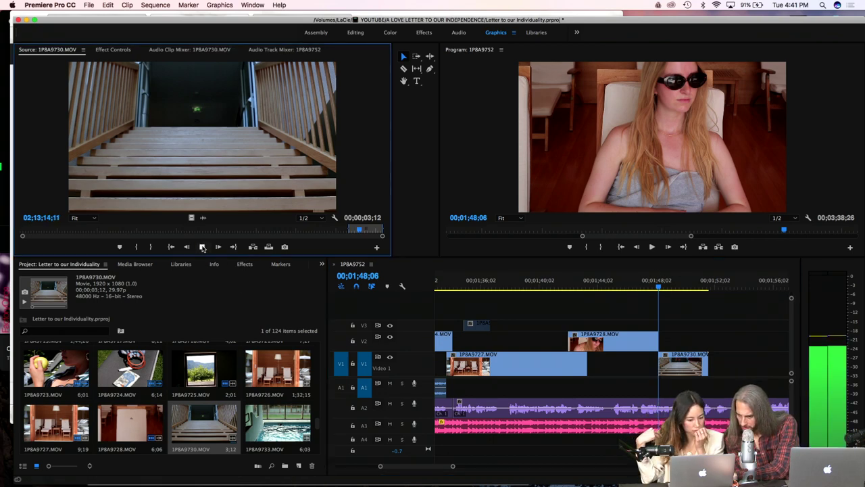
pyautogui.click(202, 246)
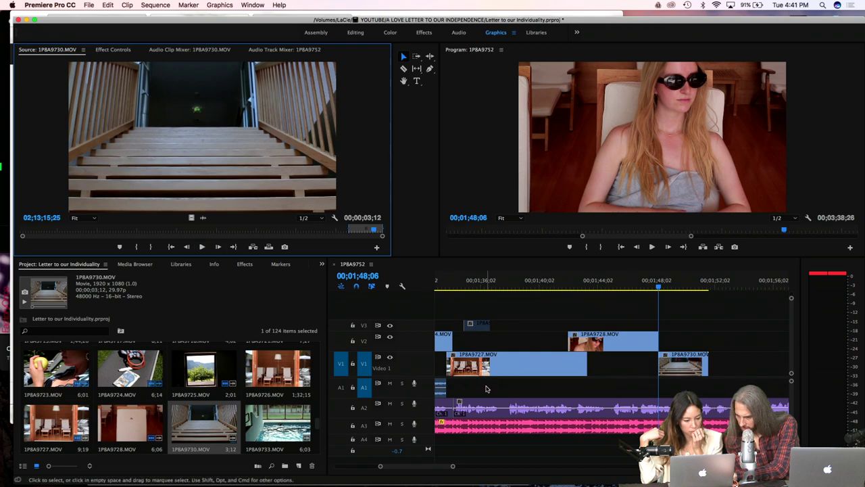
pyautogui.click(344, 388)
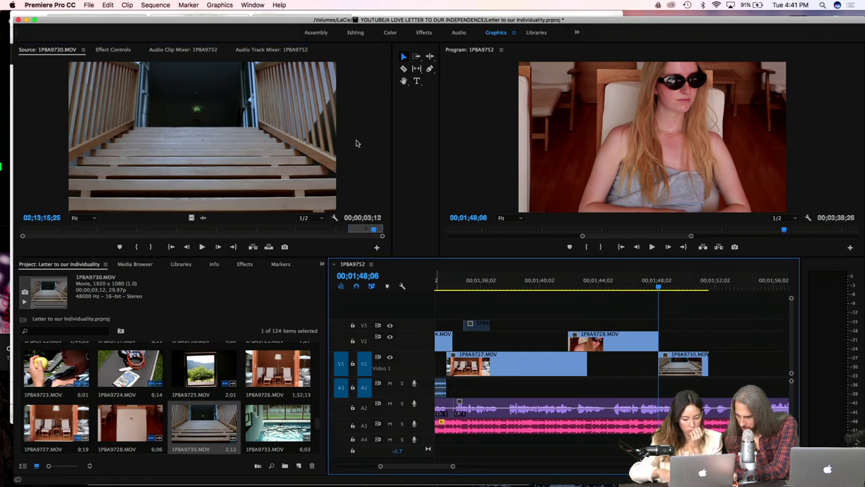
pyautogui.press('XF86AudioRaiseVolume')
pyautogui.moveTo(267, 149); pyautogui.dragTo(718, 371)
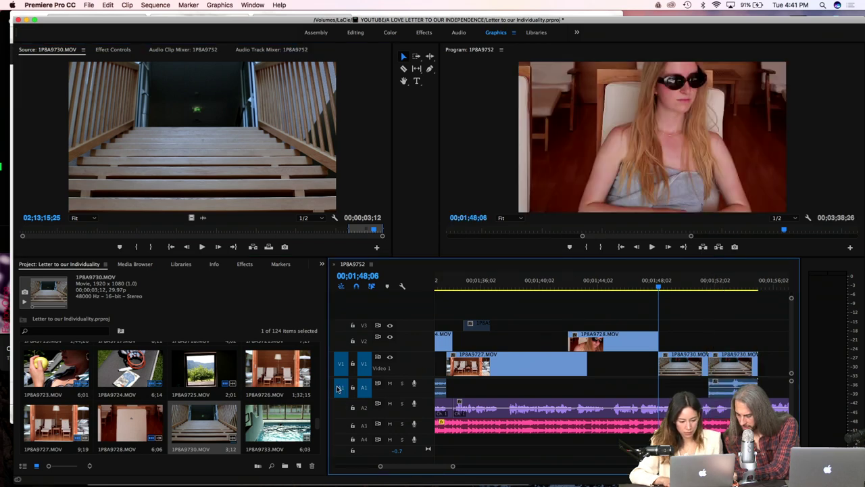
pyautogui.moveTo(697, 363); pyautogui.dragTo(672, 367)
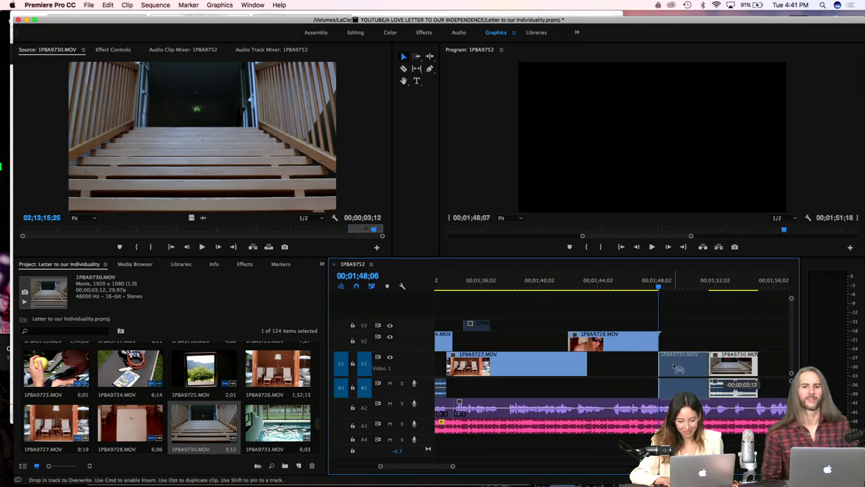
# Step: Slip the stairs clip on V1 to earlier footage of people descending with rackets, and play it back from 00;01;47;25
pyautogui.click(643, 286)
pyautogui.press('space')
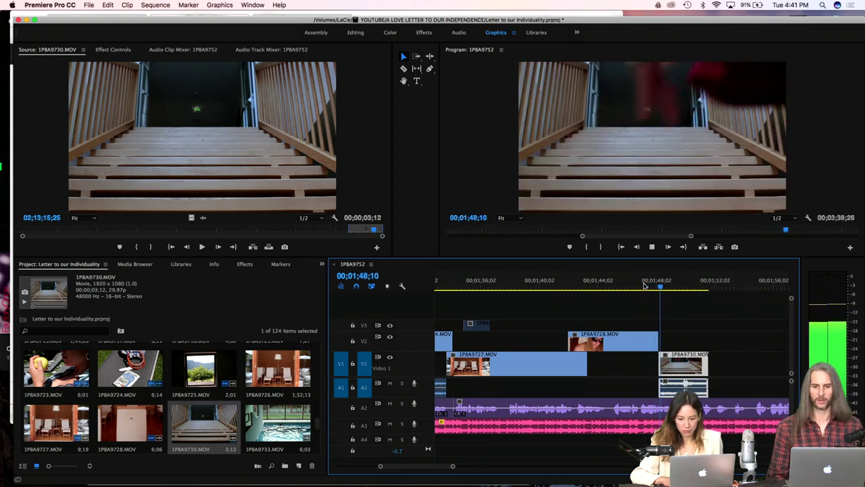
pyautogui.press('space')
pyautogui.press('y')
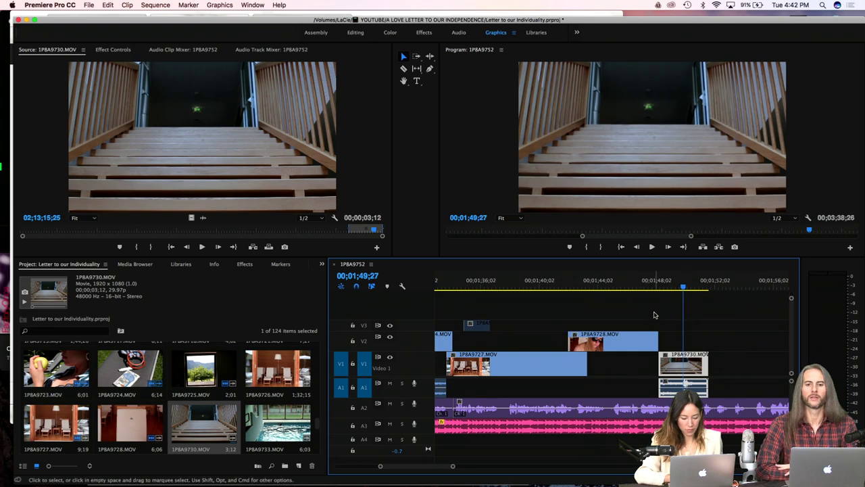
pyautogui.moveTo(686, 366); pyautogui.dragTo(723, 364)
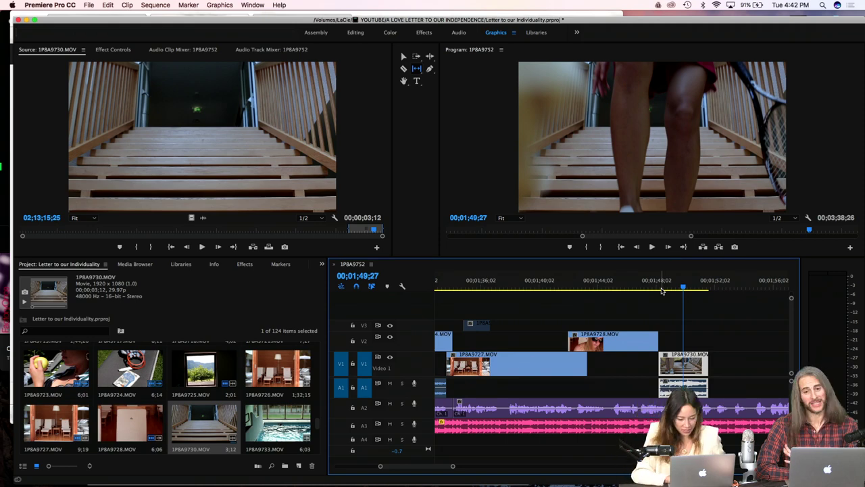
pyautogui.click(654, 286)
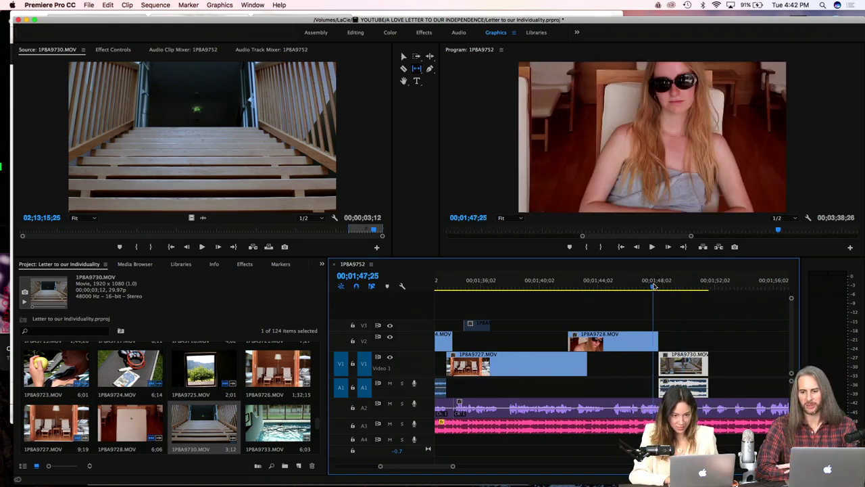
pyautogui.press('XF86AudioRaiseVolume')
pyautogui.press('space')
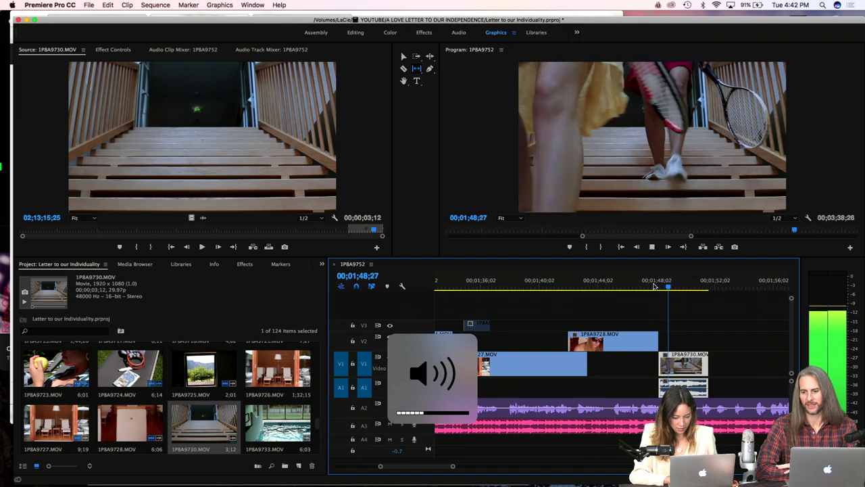
pyautogui.press('space')
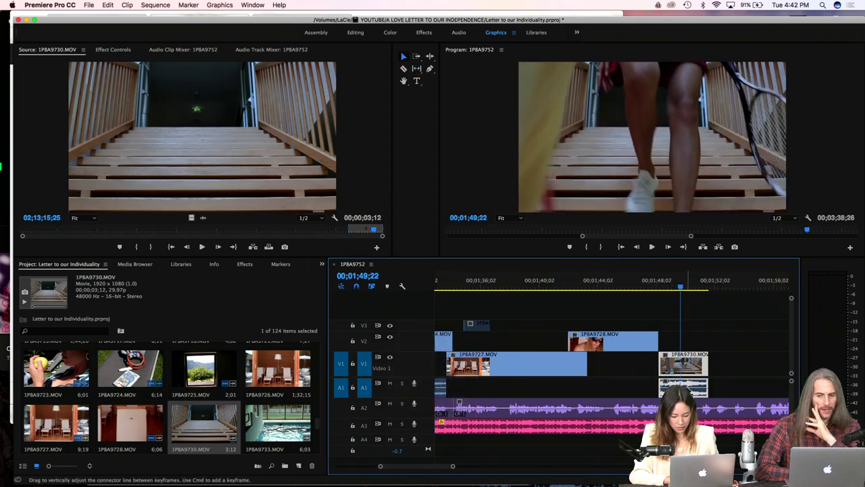
# Step: Adjust the audio gain of the stairs clip in the sequence by -7 dB and listen to the transition into it
pyautogui.doubleClick(683, 387)
pyautogui.rightClick(691, 365)
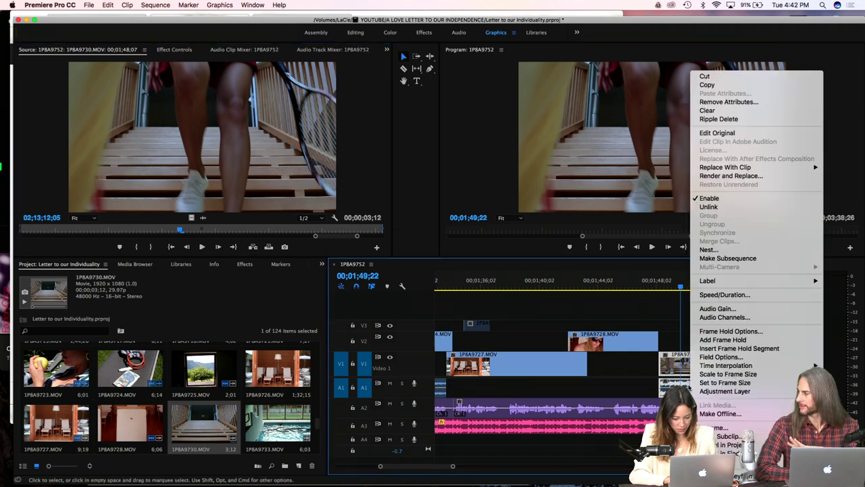
pyautogui.click(716, 308)
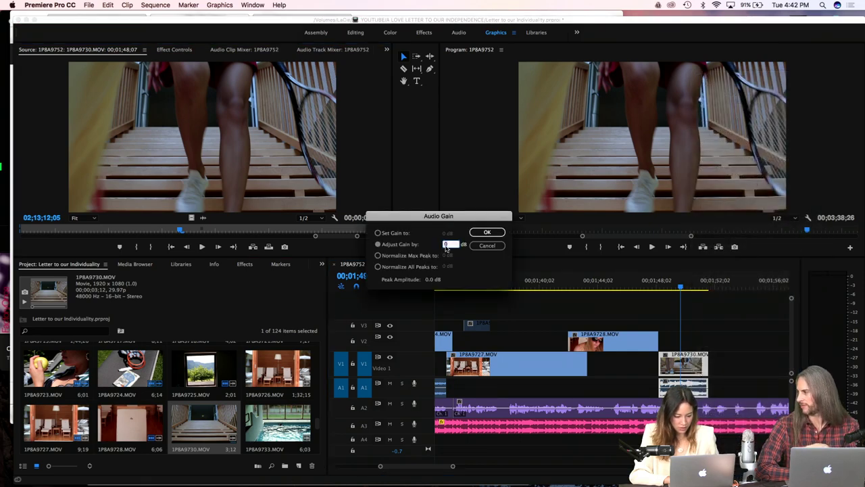
pyautogui.press('Down')
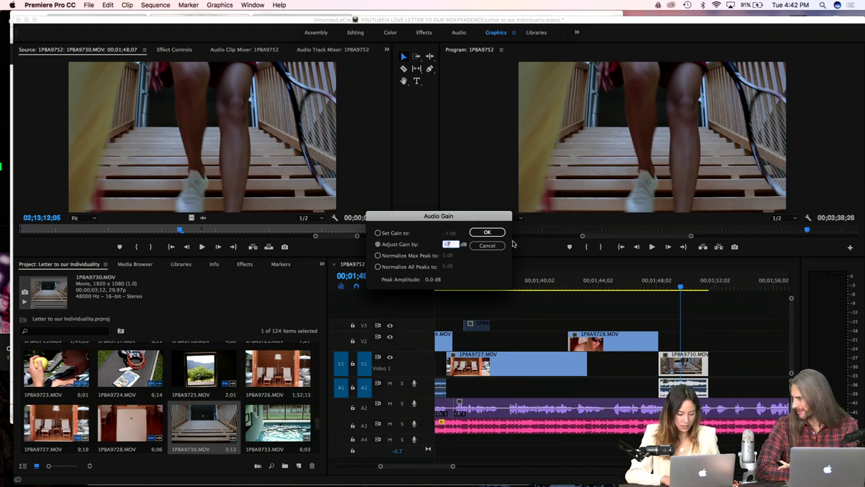
pyautogui.click(486, 232)
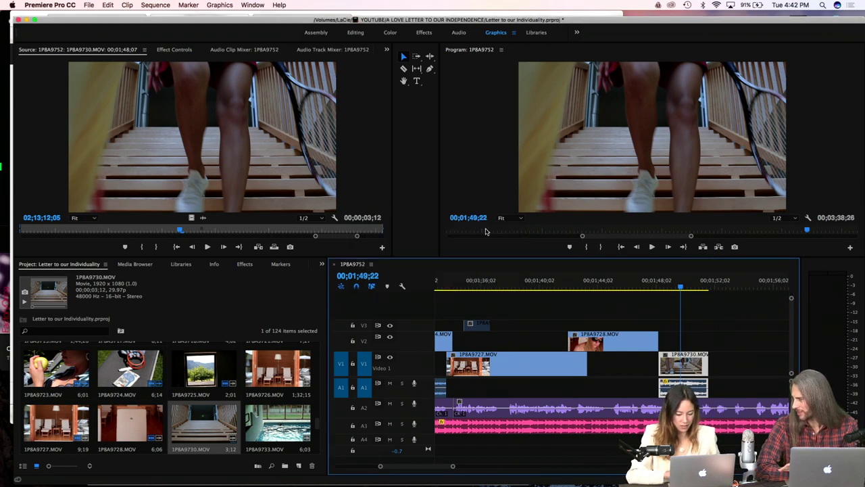
pyautogui.click(658, 293)
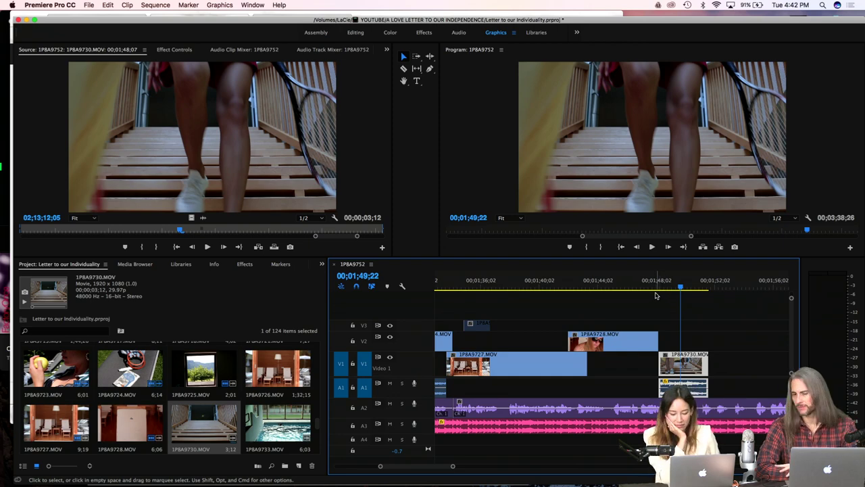
pyautogui.press('space')
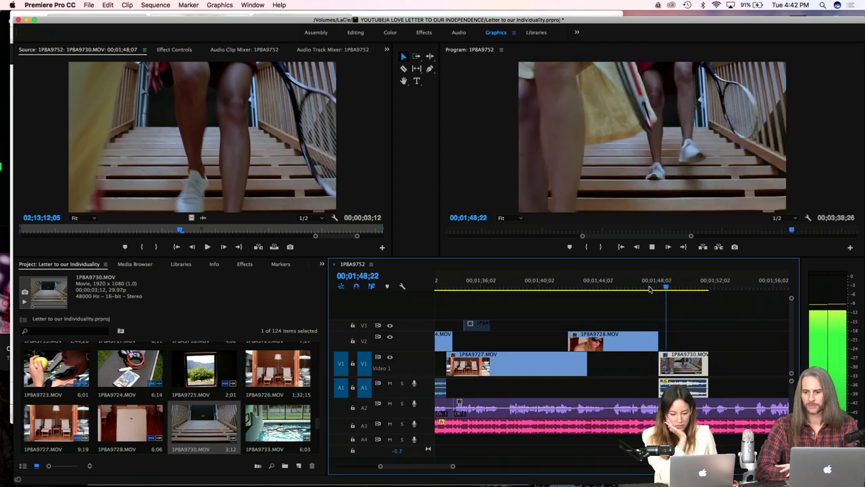
pyautogui.press('space')
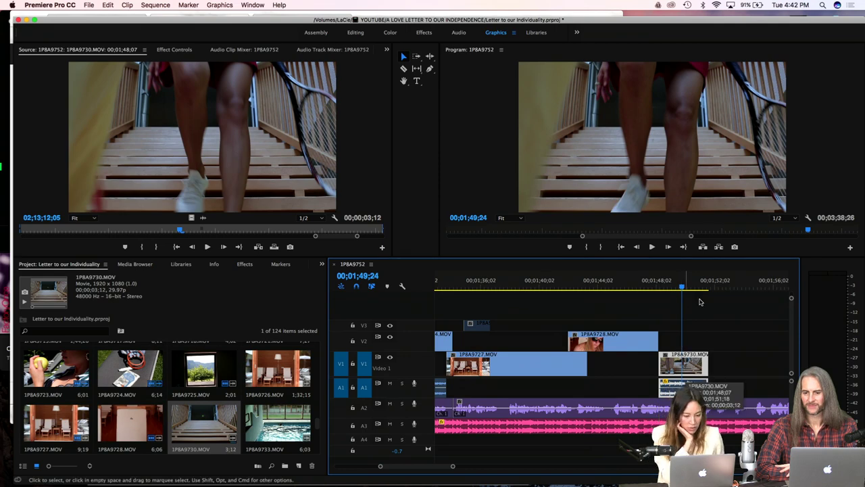
# Step: Switch to the Color workspace and select the stairs clip for grading with the playhead at 00;01;49;17
pyautogui.click(390, 33)
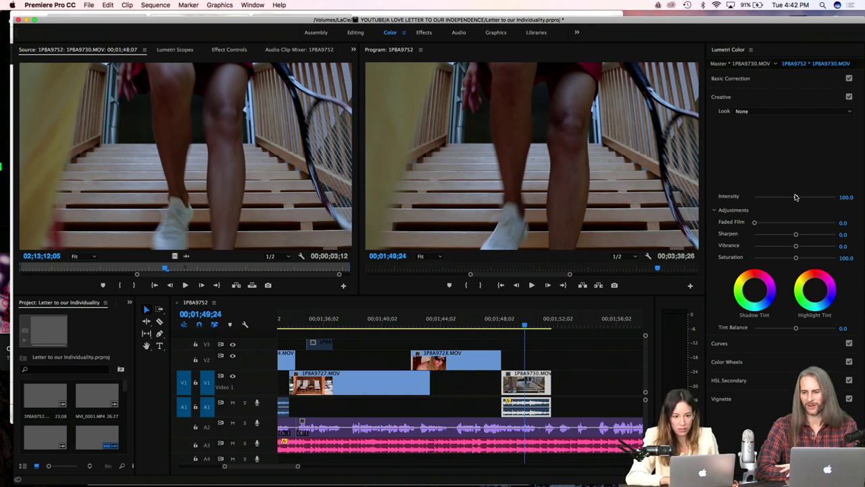
pyautogui.click(444, 333)
pyautogui.moveTo(450, 325); pyautogui.dragTo(473, 326)
pyautogui.press('d')
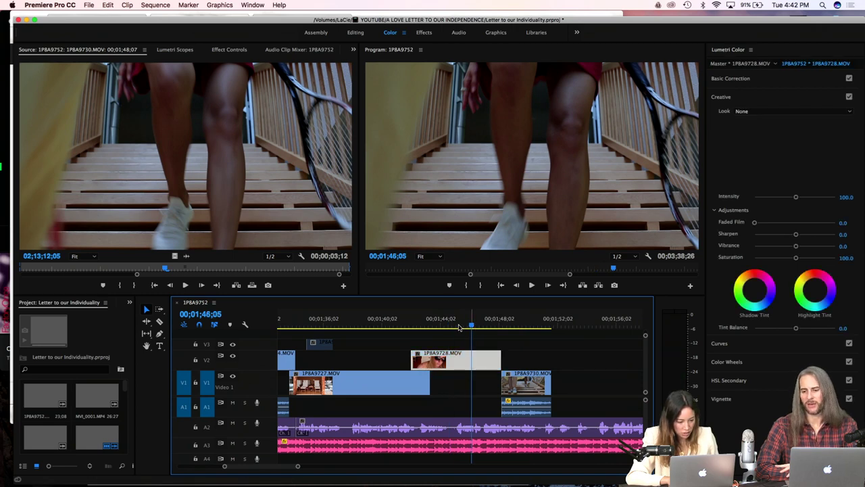
pyautogui.click(523, 332)
pyautogui.press('d')
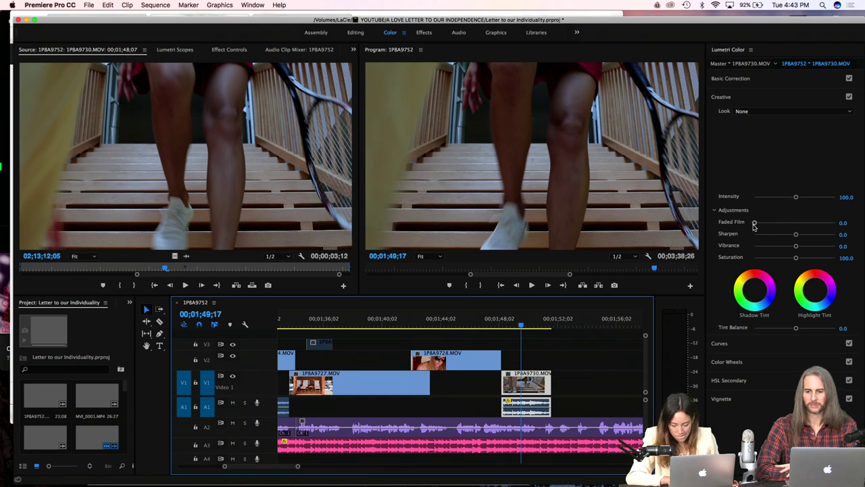
# Step: Show 1P8A9728.MOV in the source as a colour reference, keeping the playhead on the stairs clip at 00;01;49;17
pyautogui.moveTo(756, 223); pyautogui.dragTo(722, 224)
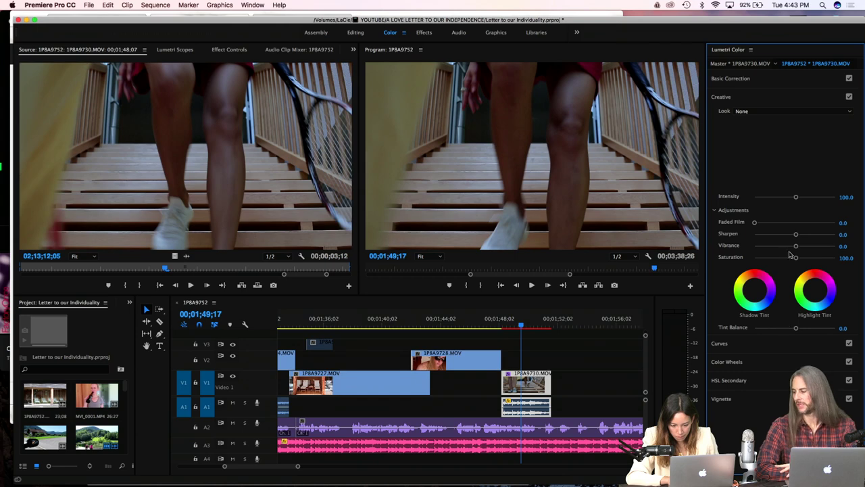
pyautogui.click(483, 365)
pyautogui.click(525, 382)
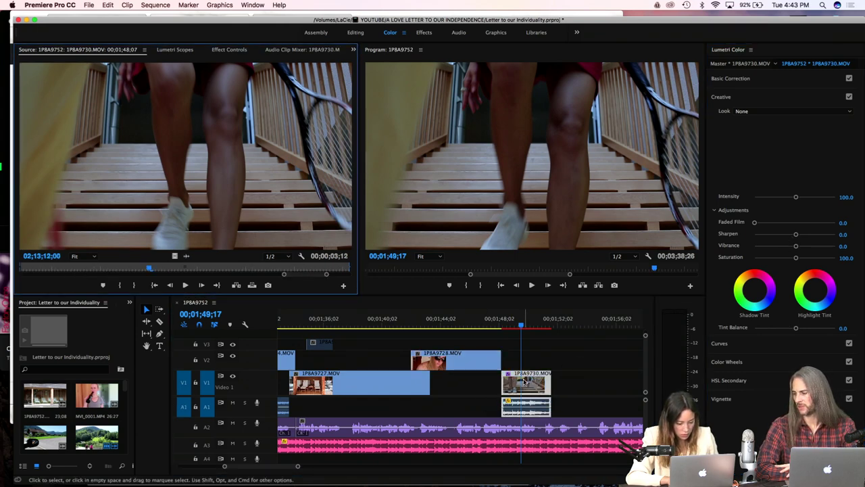
pyautogui.click(482, 365)
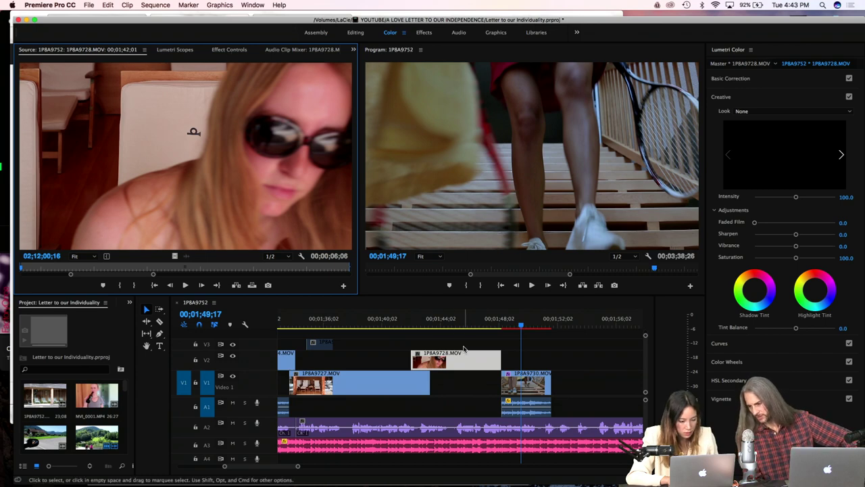
pyautogui.click(532, 327)
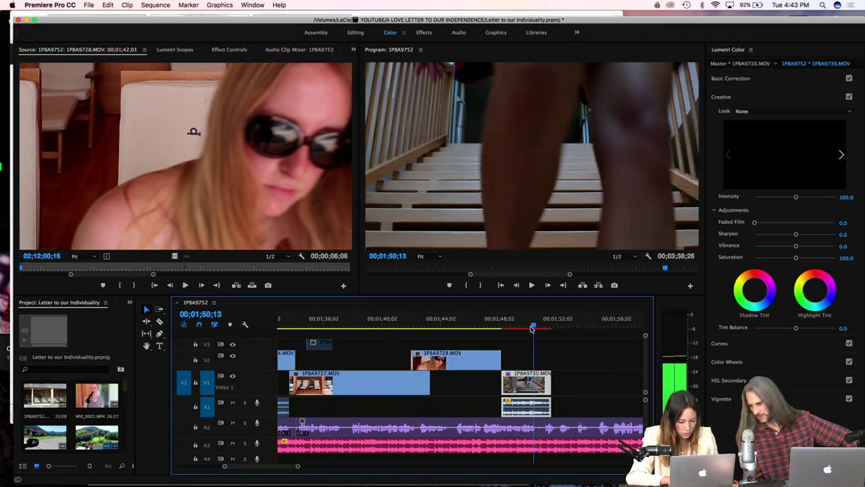
pyautogui.click(521, 328)
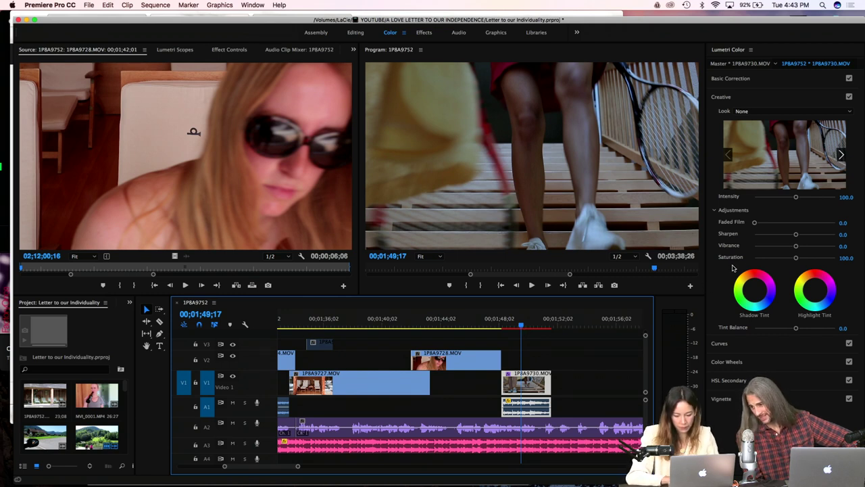
# Step: Grade the stairs clip with vibrance 14.4, exposure 1.1 and shadows 14.4
pyautogui.moveTo(797, 246); pyautogui.dragTo(802, 249)
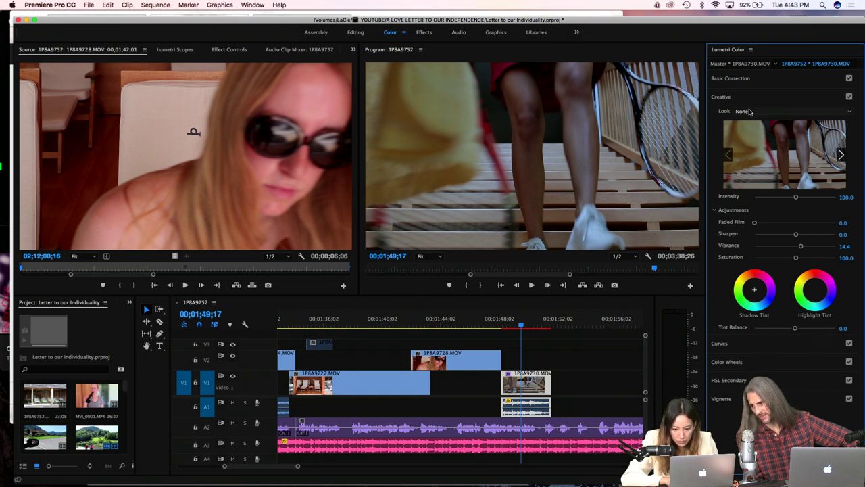
pyautogui.click(768, 78)
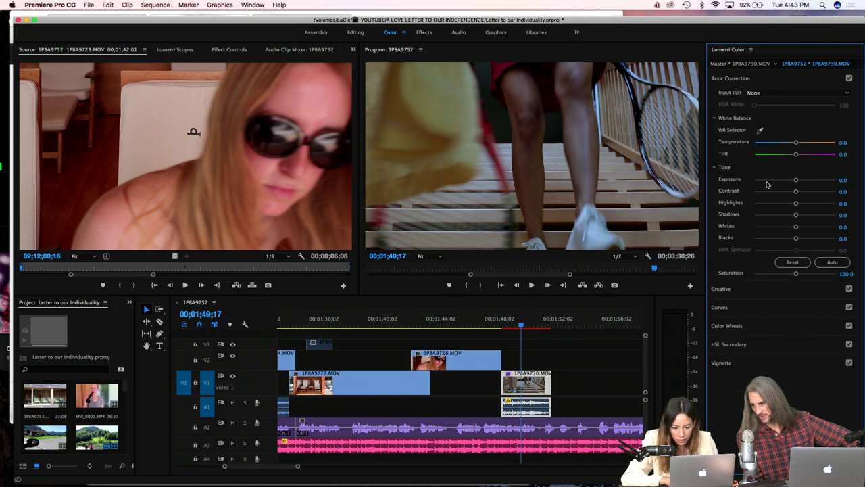
pyautogui.moveTo(795, 180); pyautogui.dragTo(805, 181)
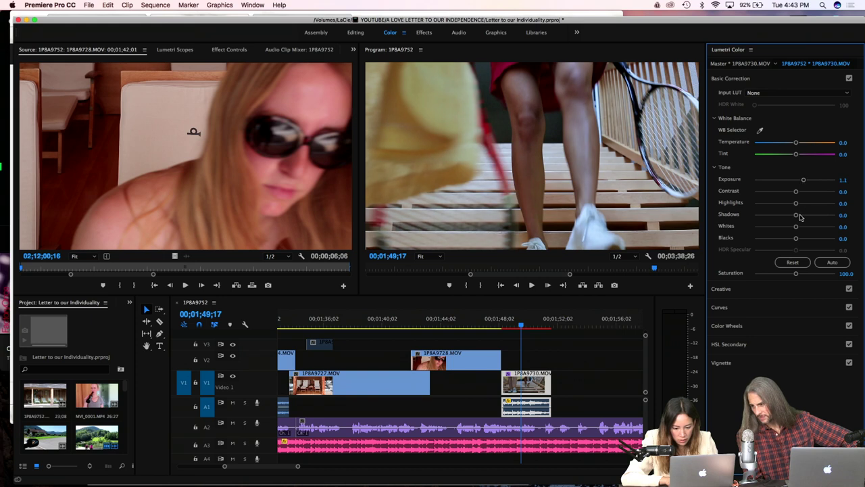
pyautogui.moveTo(797, 217); pyautogui.dragTo(805, 217)
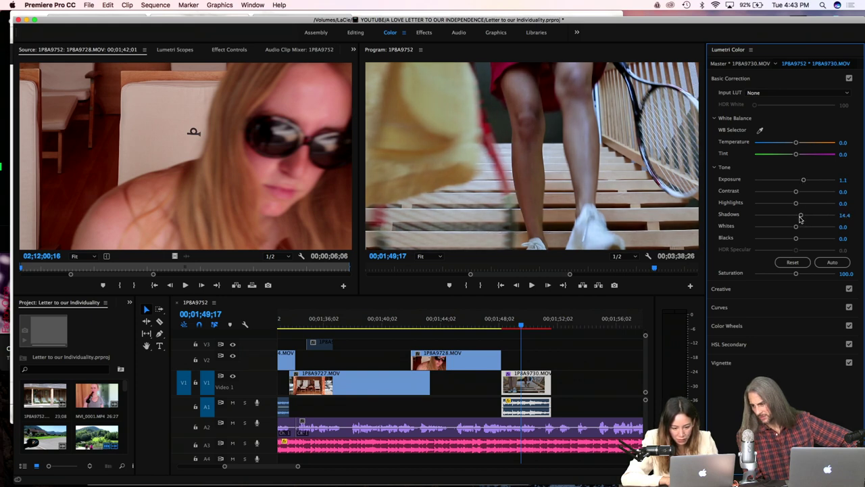
# Step: Warm the stairs clip to temperature 24.4 and set its contrast to 4.4, whites to 1.1 and shadows to 13.3
pyautogui.moveTo(795, 142); pyautogui.dragTo(807, 144)
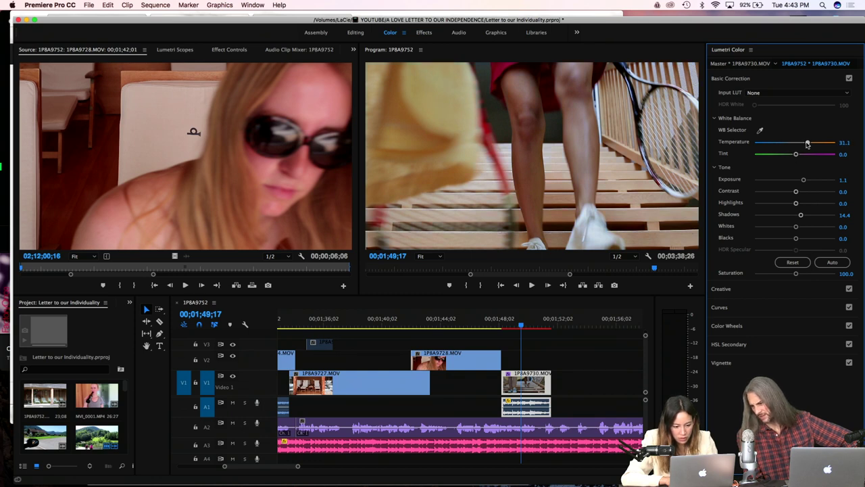
pyautogui.moveTo(796, 192); pyautogui.dragTo(798, 194)
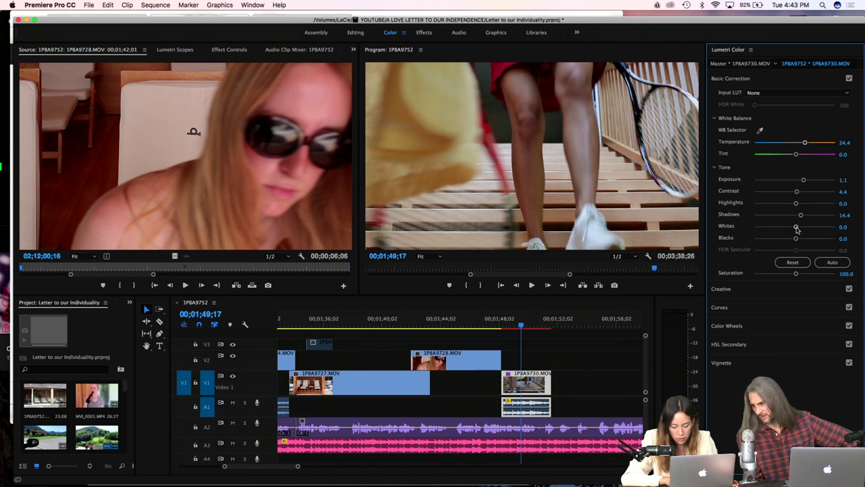
pyautogui.moveTo(803, 229)
pyautogui.mouseDown()
pyautogui.moveTo(785, 228)
pyautogui.moveTo(813, 227)
pyautogui.moveTo(784, 232)
pyautogui.moveTo(800, 216)
pyautogui.mouseUp()
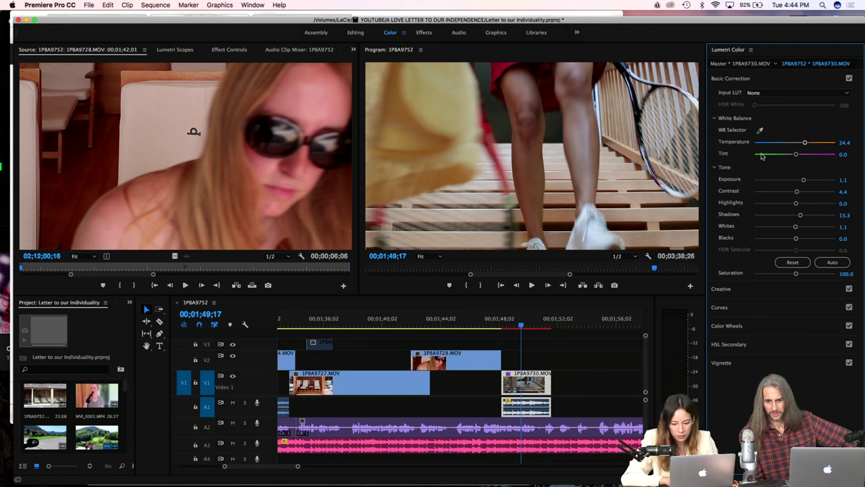
# Step: At 00;01;50;11, raise the stairs clip's master RGB curve slightly in the highlights and shape a mild red curve boost with two points
pyautogui.moveTo(520, 328)
pyautogui.mouseDown()
pyautogui.moveTo(490, 329)
pyautogui.moveTo(531, 338)
pyautogui.moveTo(500, 335)
pyautogui.moveTo(555, 329)
pyautogui.moveTo(533, 329)
pyautogui.mouseUp()
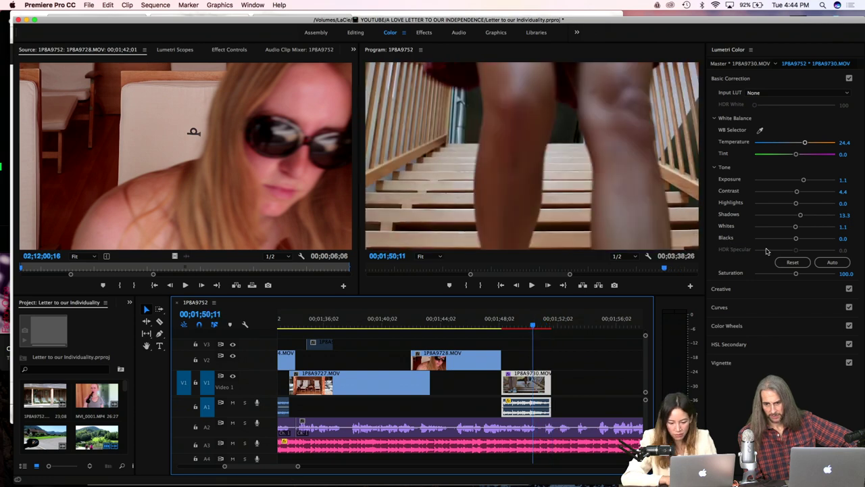
pyautogui.click(771, 307)
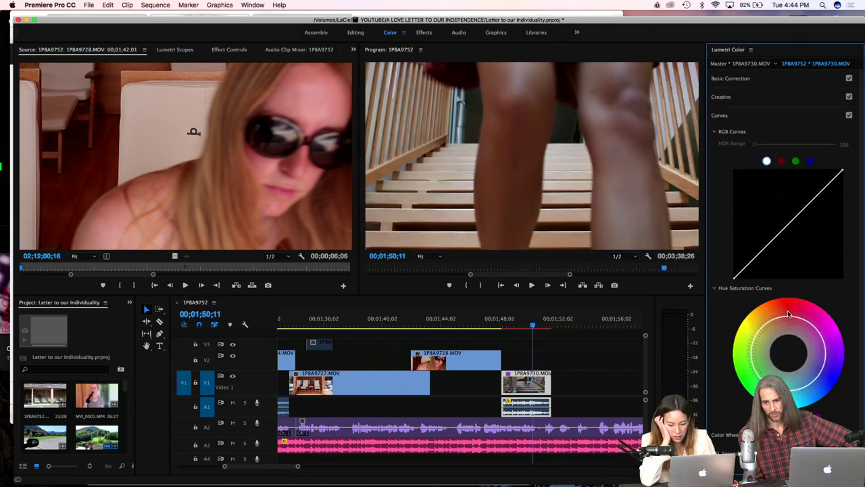
pyautogui.click(815, 197)
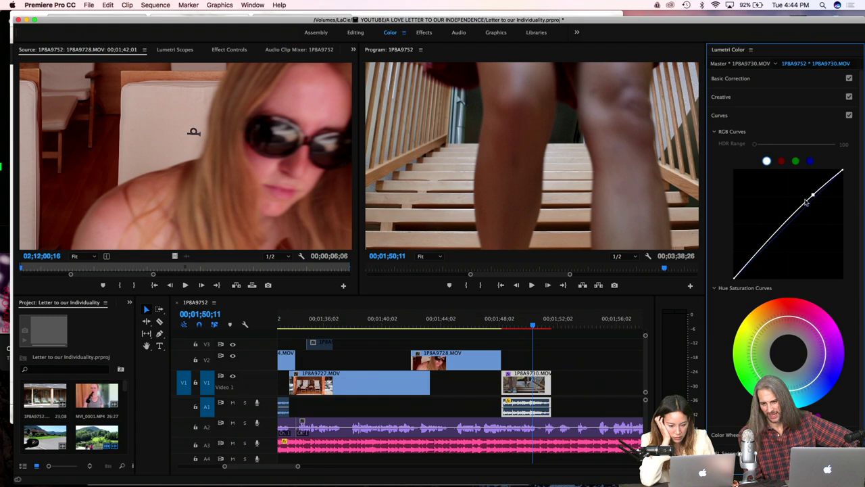
pyautogui.click(782, 161)
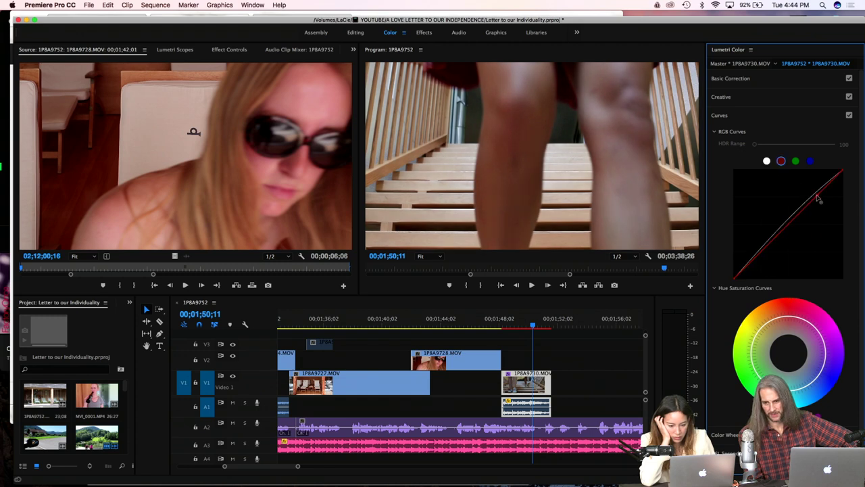
pyautogui.moveTo(816, 191); pyautogui.dragTo(815, 188)
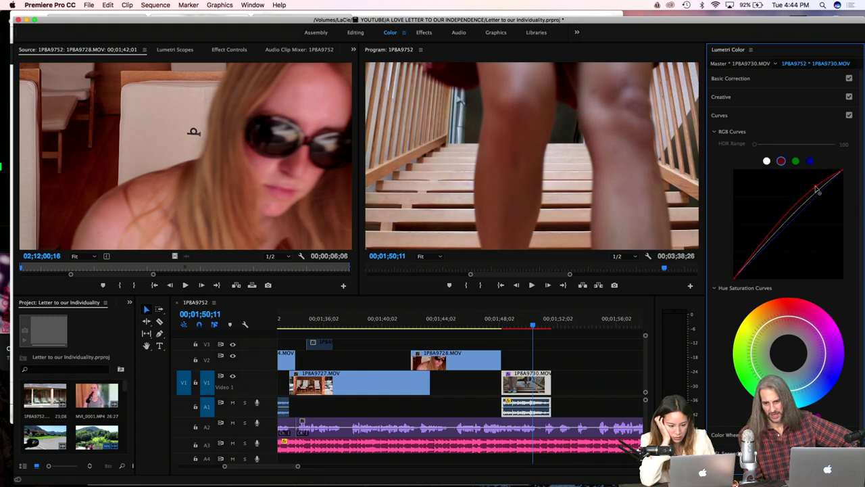
pyautogui.click(768, 237)
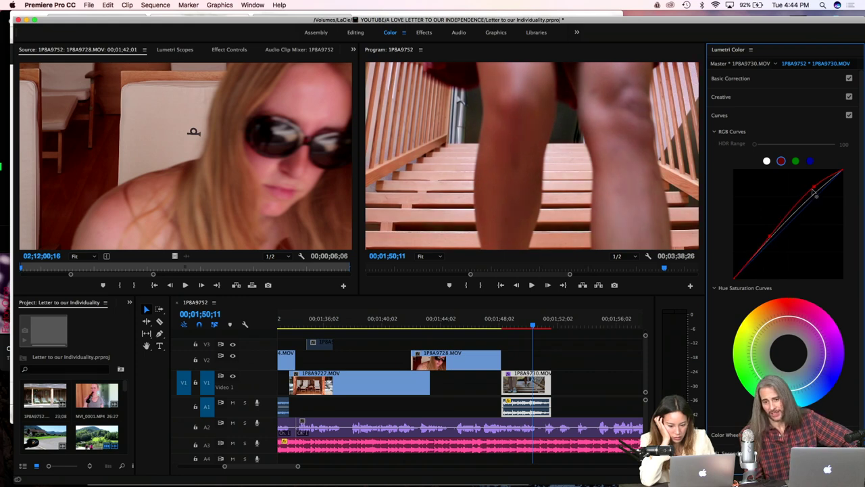
pyautogui.moveTo(813, 189); pyautogui.dragTo(814, 194)
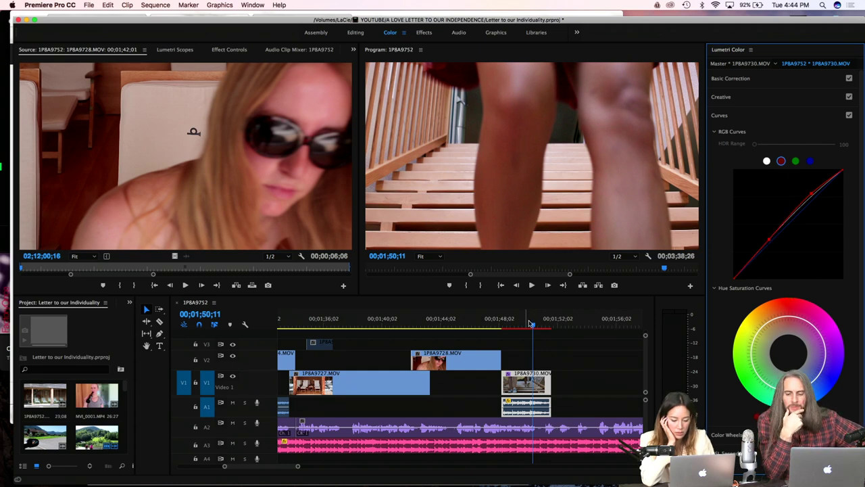
# Step: Play back the transition from 1P8A9728.MOV into the graded stairs clip to compare their colour, stopping at 00;01;51;14, and mute the system sound
pyautogui.moveTo(533, 326); pyautogui.dragTo(482, 326)
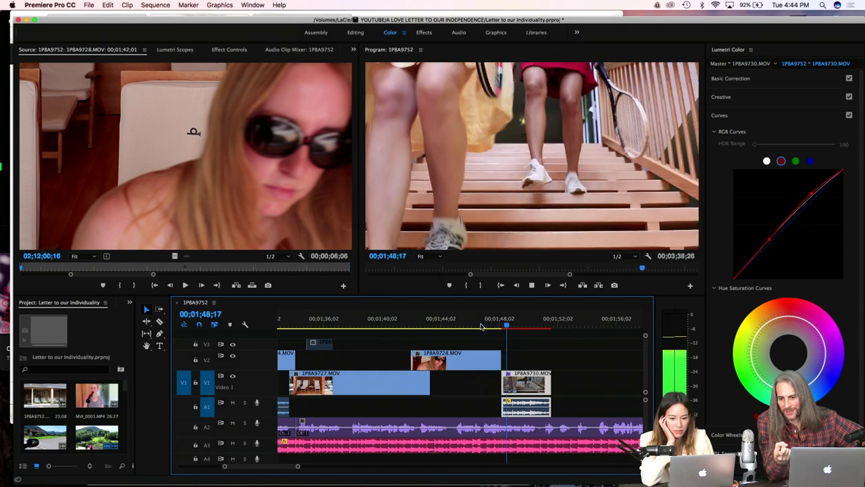
pyautogui.press('space')
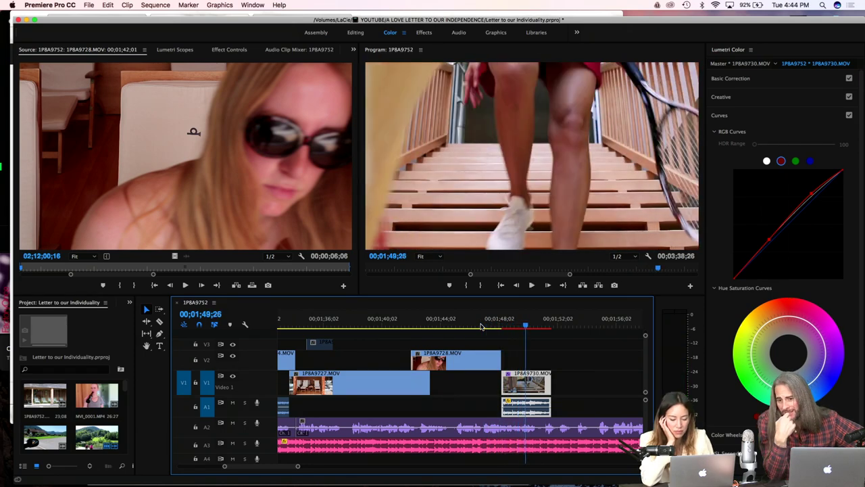
pyautogui.click(481, 327)
pyautogui.press('space')
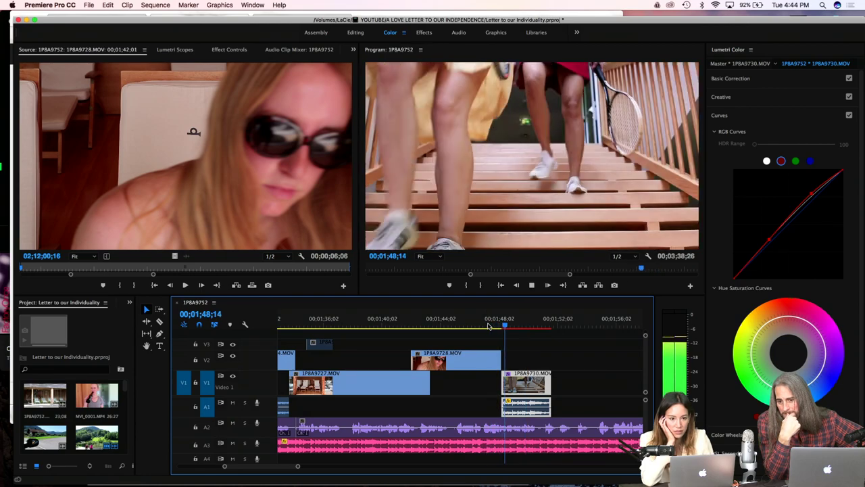
pyautogui.press('space')
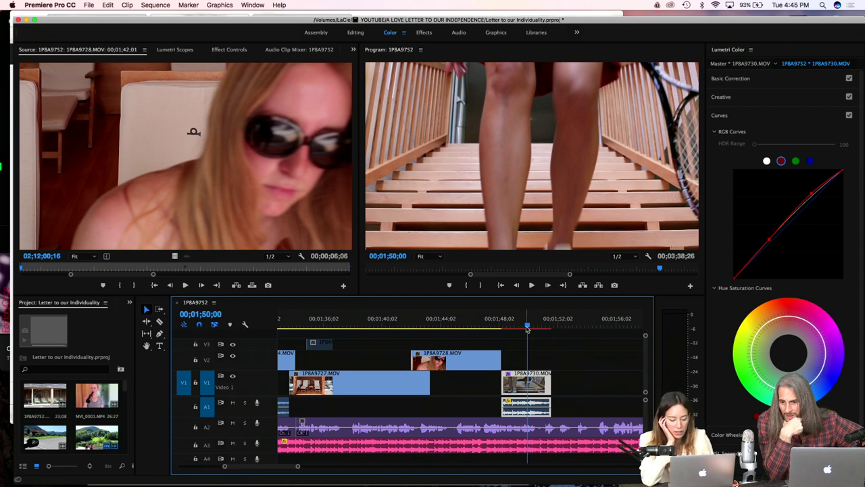
pyautogui.press('space')
pyautogui.press('space')
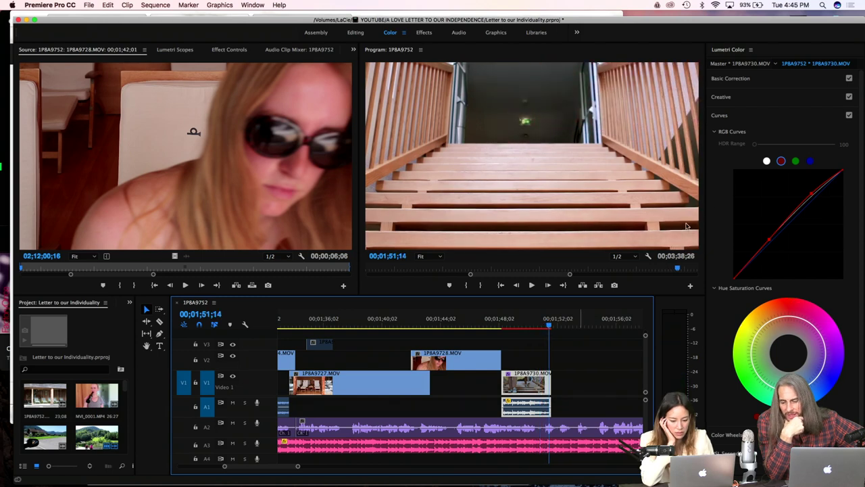
pyautogui.press('XF86AudioMute')
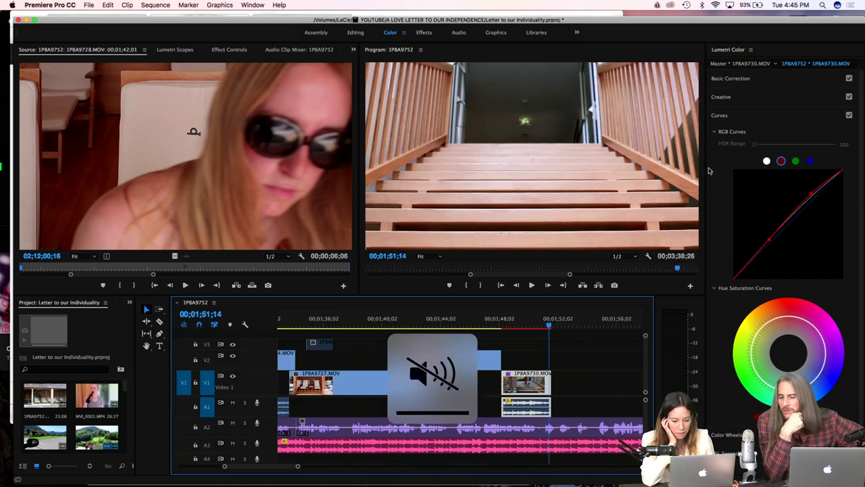
# Step: Close the Lumetri Color panel and switch to the Editing workspace
pyautogui.click(751, 50)
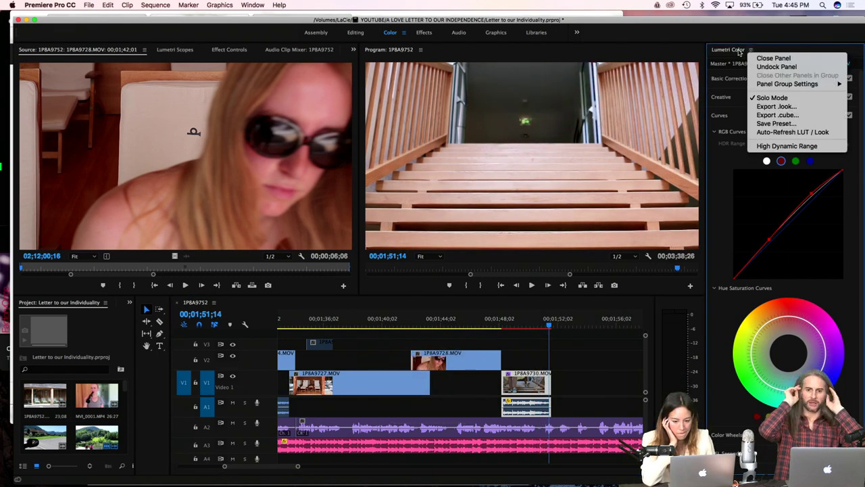
pyautogui.click(774, 58)
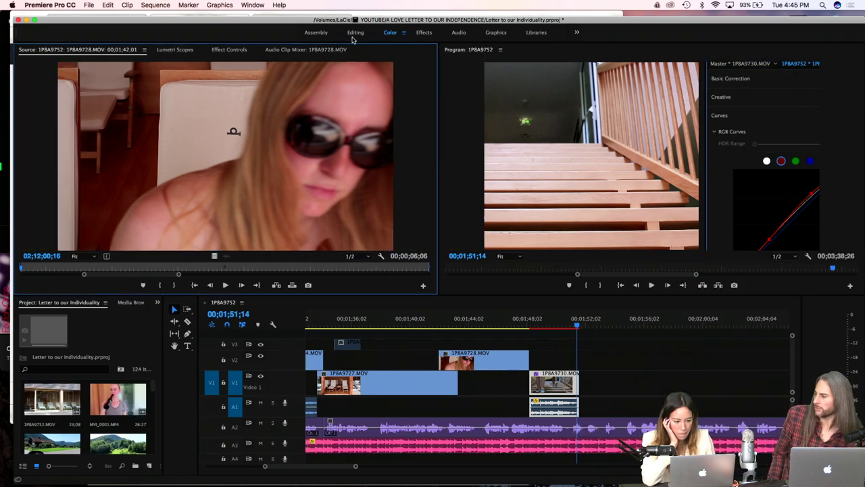
pyautogui.click(352, 35)
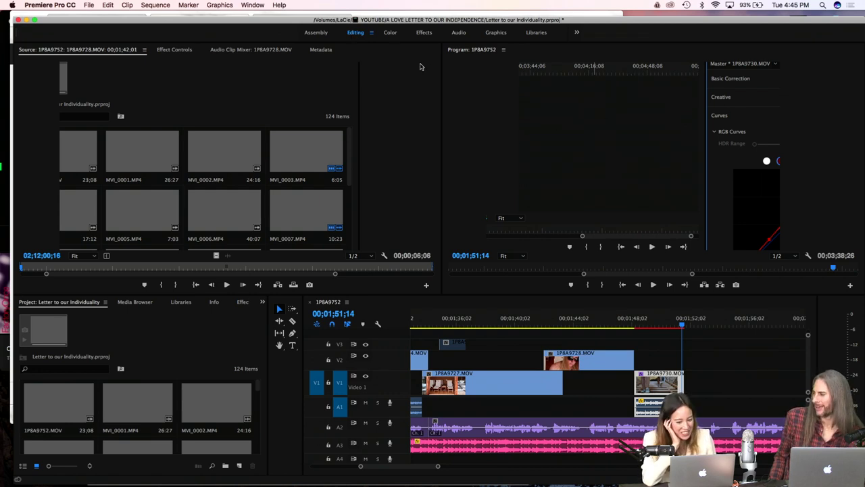
pyautogui.click(488, 142)
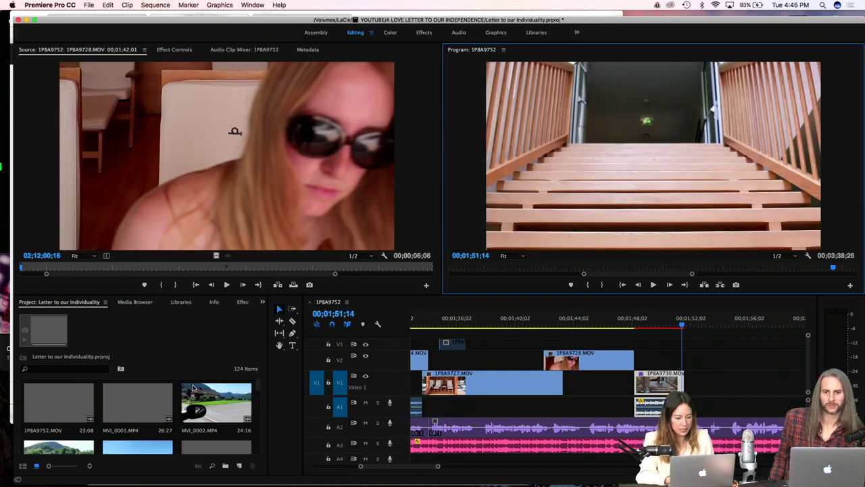
# Step: Look through the project footage for the next shot and open the indoor tennis court clip 1P8A9763.MOV for source preview
pyautogui.scroll(-10, 218, 385)
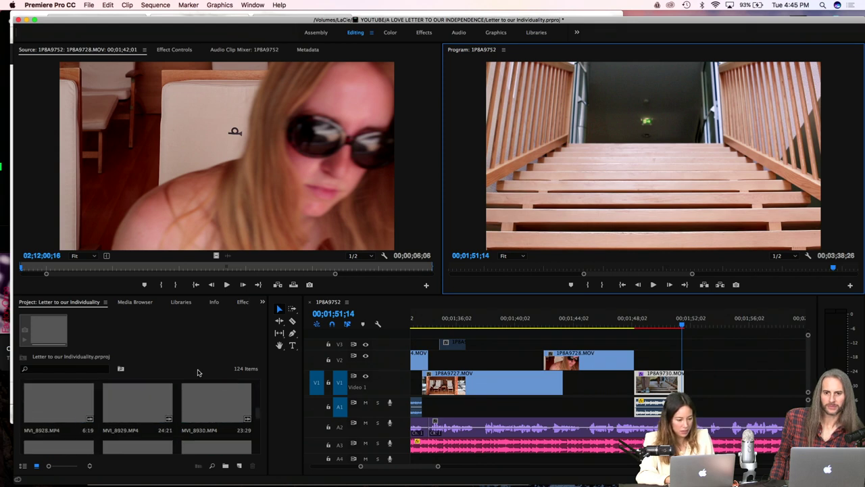
pyautogui.click(74, 334)
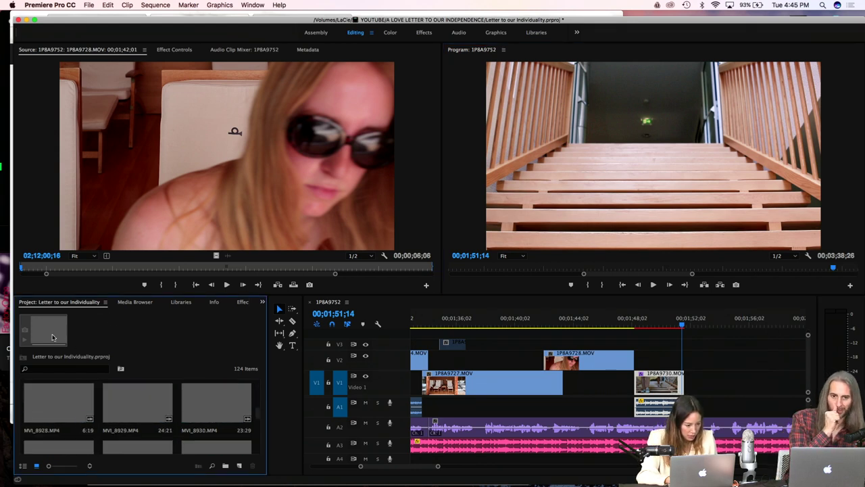
pyautogui.scroll(-5, 135, 406)
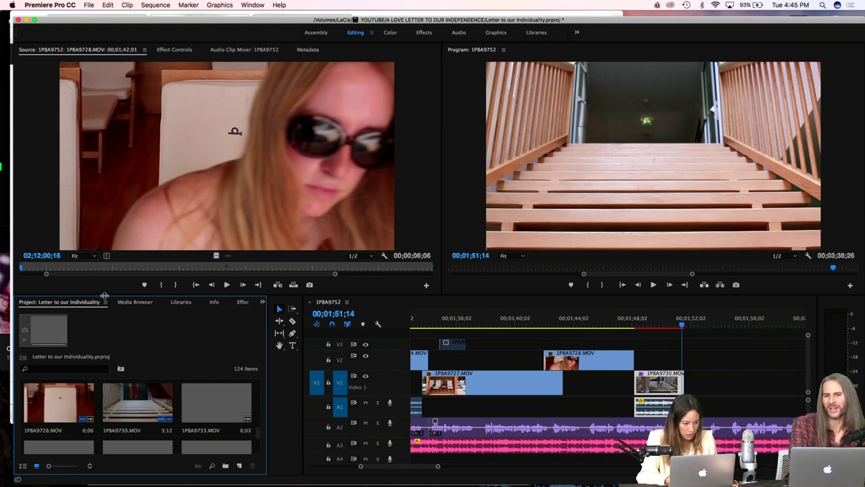
pyautogui.moveTo(104, 296); pyautogui.dragTo(109, 273)
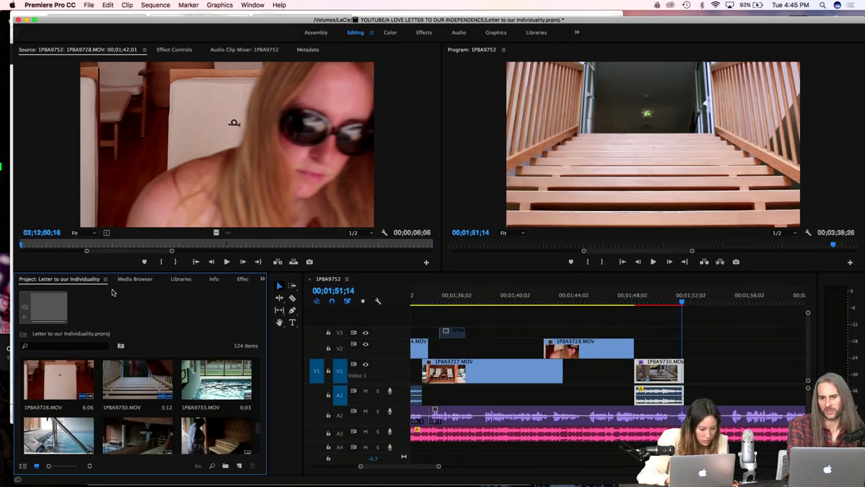
pyautogui.scroll(-3, 177, 382)
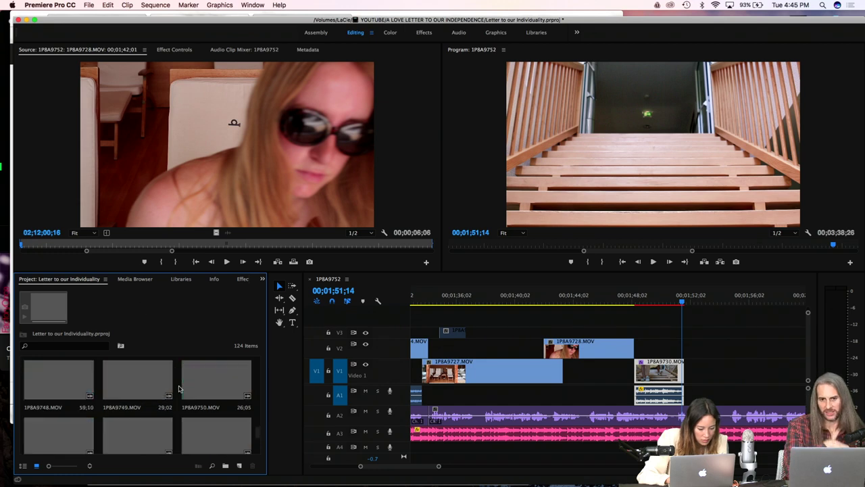
pyautogui.scroll(-3, 179, 388)
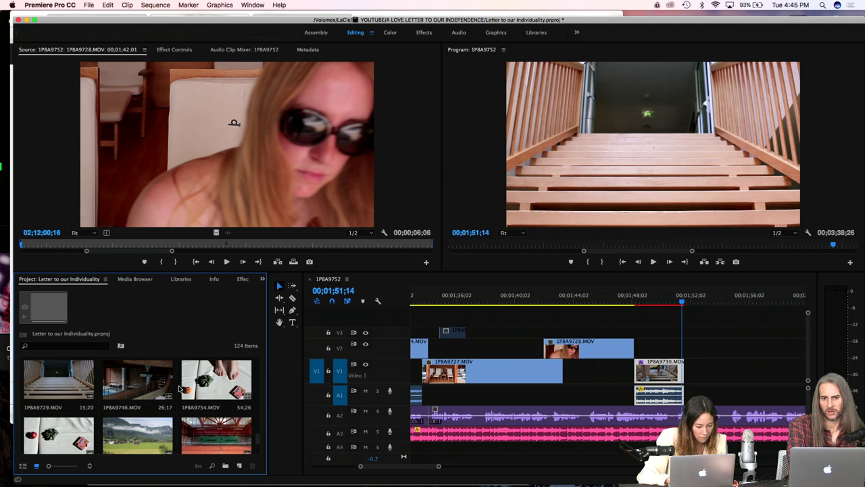
pyautogui.scroll(-5, 179, 391)
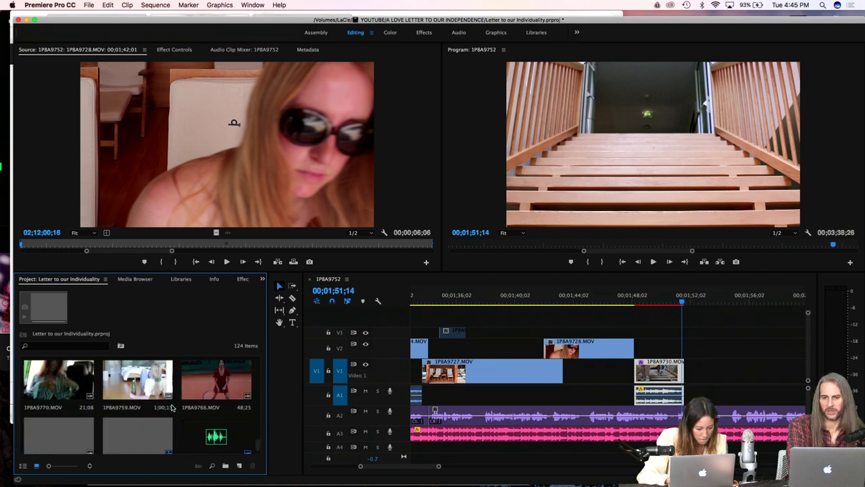
pyautogui.scroll(-1, 172, 406)
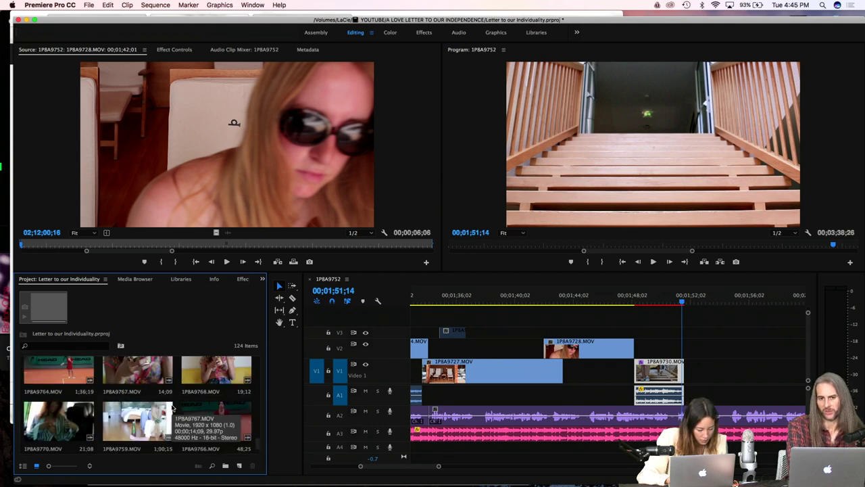
pyautogui.scroll(1, 173, 406)
pyautogui.scroll(1, 173, 406)
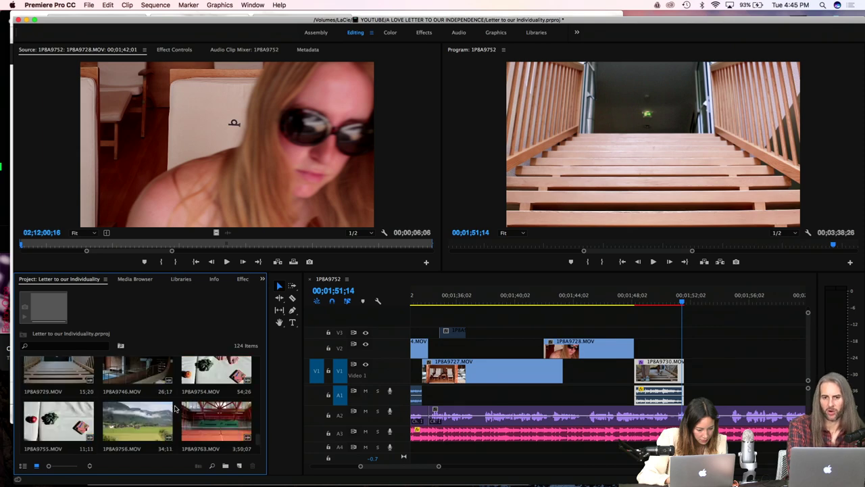
pyautogui.click(198, 421)
pyautogui.doubleClick(198, 421)
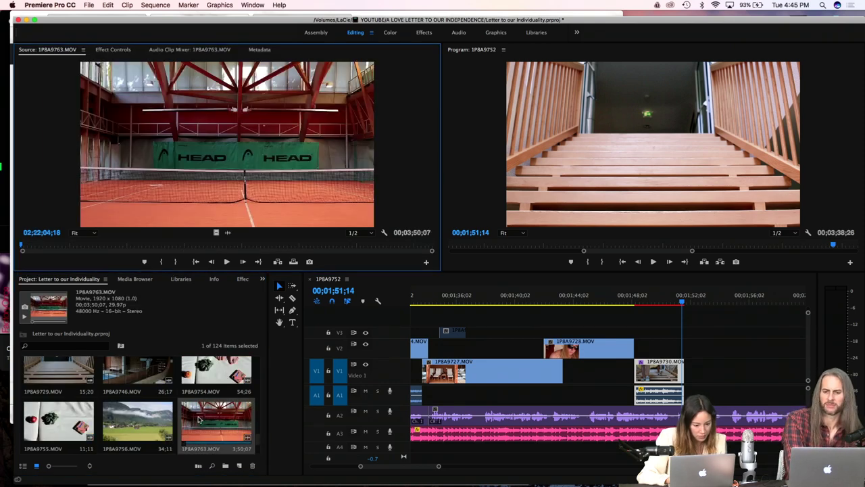
# Step: Scrub 1P8A9763.MOV to both players on court, mark an In point at about 02;23;56 and preview from there
pyautogui.moveTo(100, 246); pyautogui.dragTo(237, 252)
pyautogui.press('i')
pyautogui.click(221, 246)
pyautogui.press('i')
pyautogui.press('space')
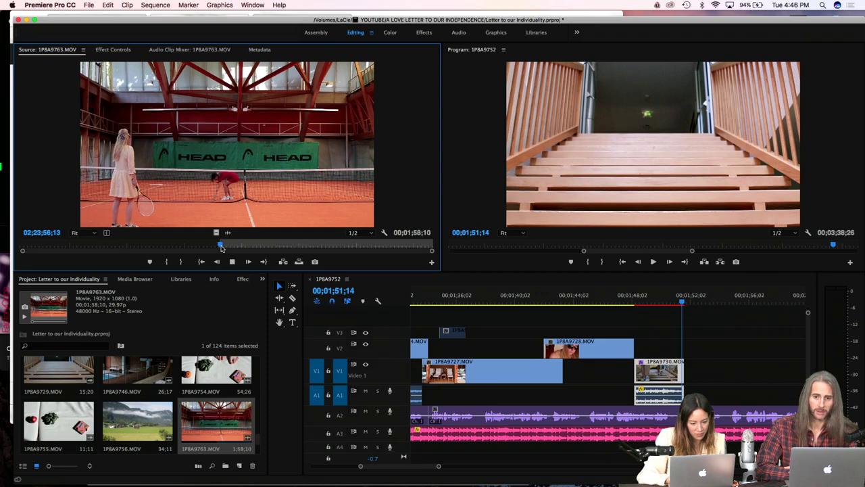
pyautogui.press('space')
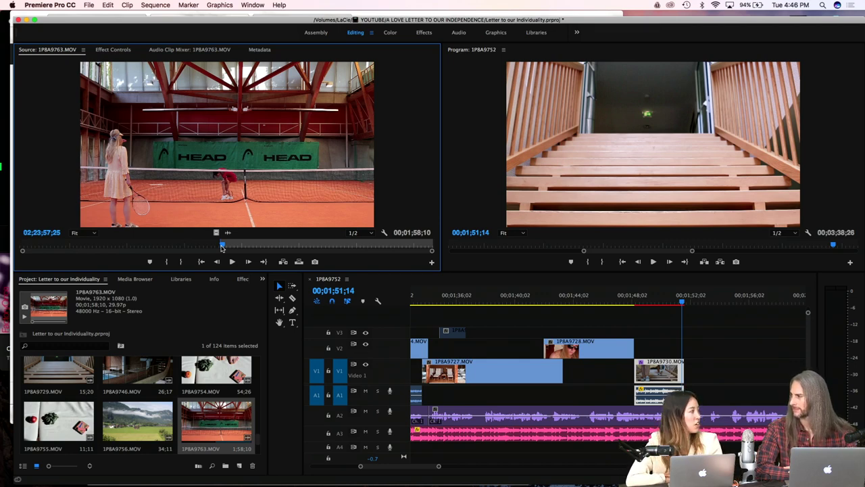
pyautogui.press('cmd+s')
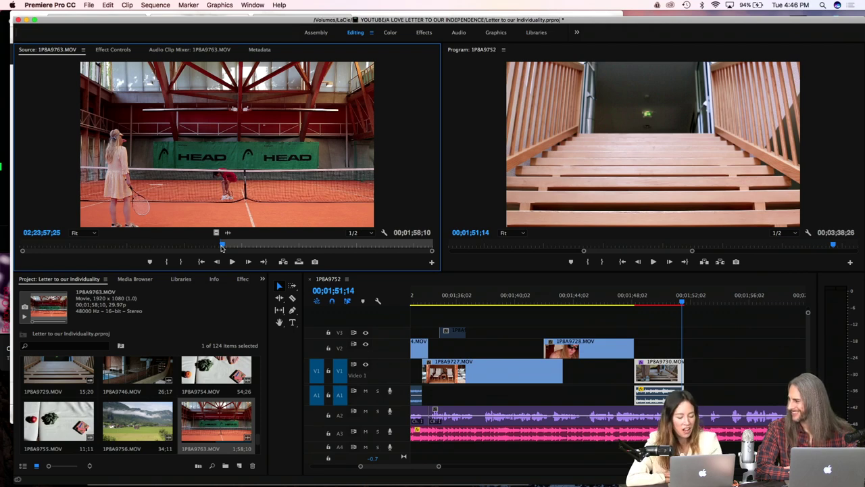
# Step: Mark a 1;14 range of 1P8A9763.MOV ending at 02;24;03;19 and place it on V1 after the stairs clip at 00;01;51;18
pyautogui.press('space')
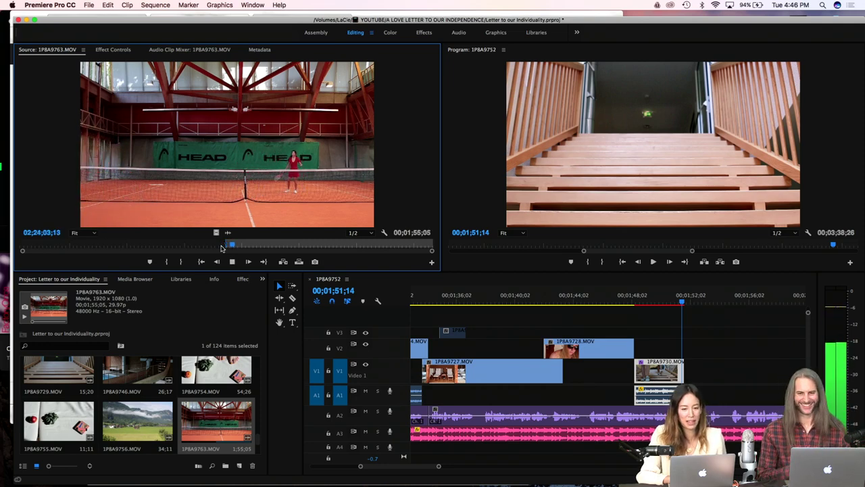
pyautogui.moveTo(222, 247); pyautogui.dragTo(227, 248)
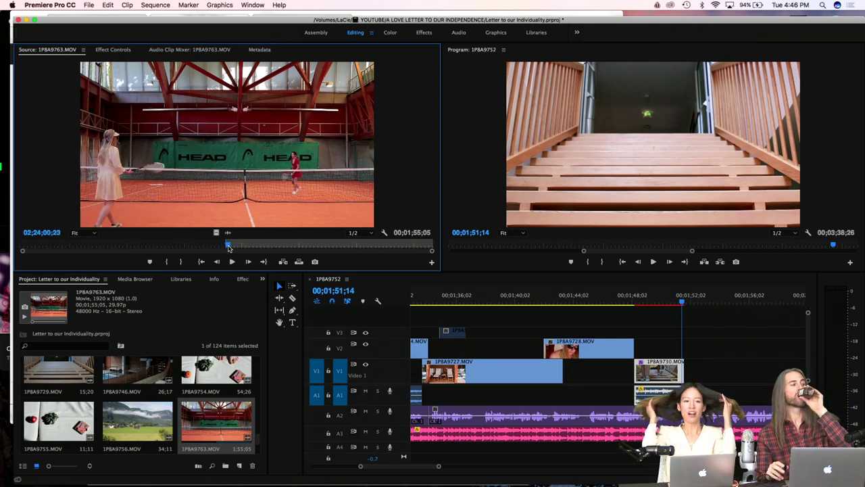
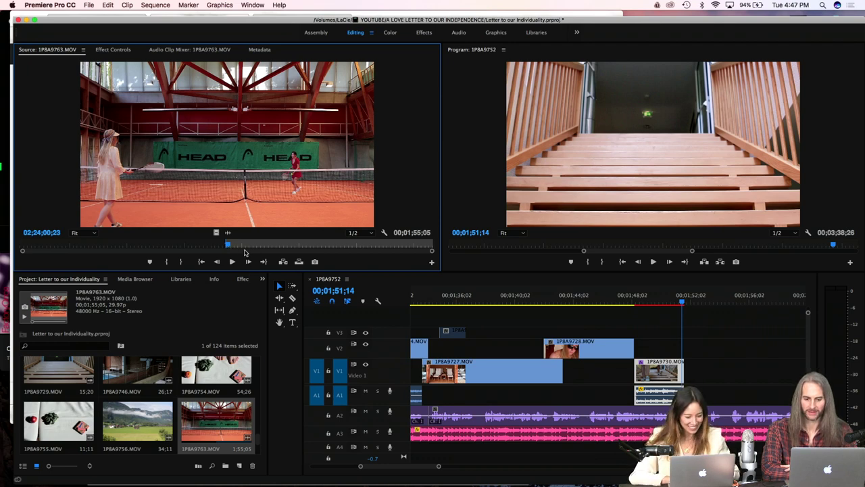
pyautogui.press('space')
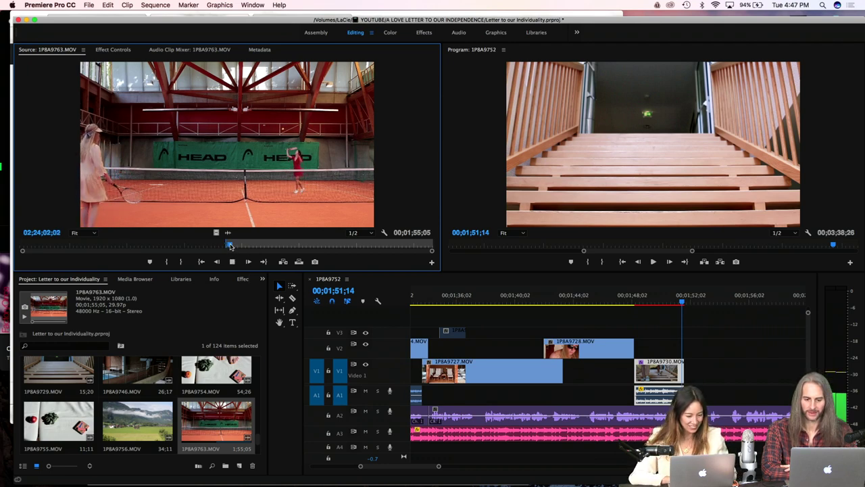
pyautogui.press('space')
pyautogui.press('o')
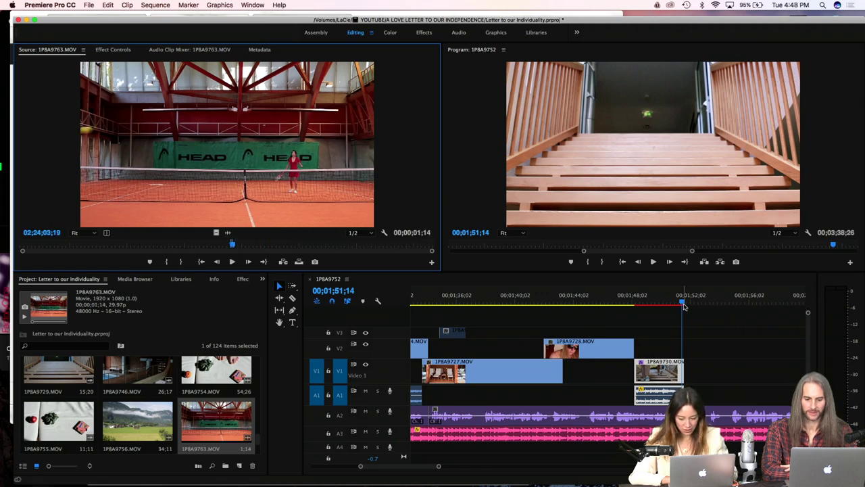
pyautogui.moveTo(682, 305); pyautogui.dragTo(686, 305)
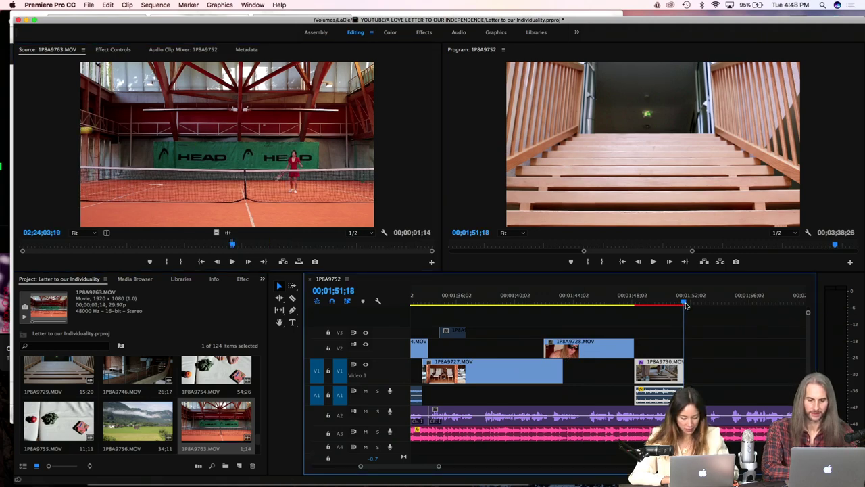
pyautogui.moveTo(208, 184); pyautogui.dragTo(683, 377)
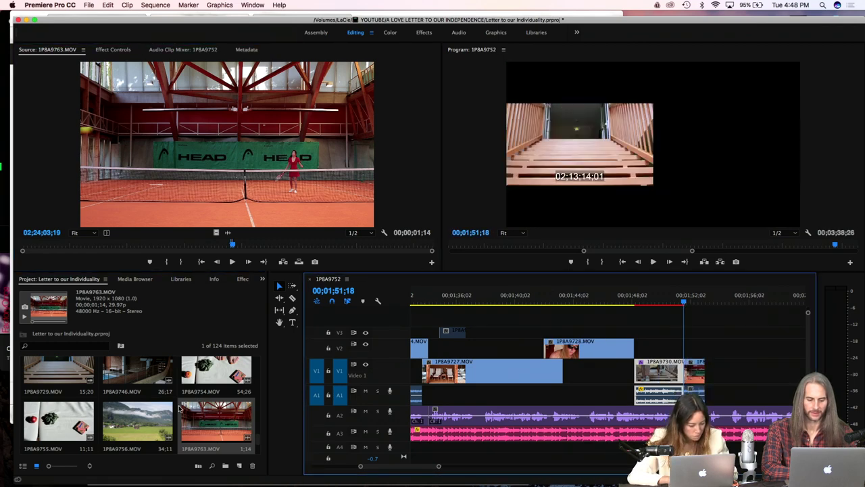
# Step: Mark a second 1;26 range of 1P8A9763.MOV ending at 02;24;56;23 and place it on V1 directly after the first tennis clip
pyautogui.click(126, 423)
pyautogui.scroll(-2, 131, 421)
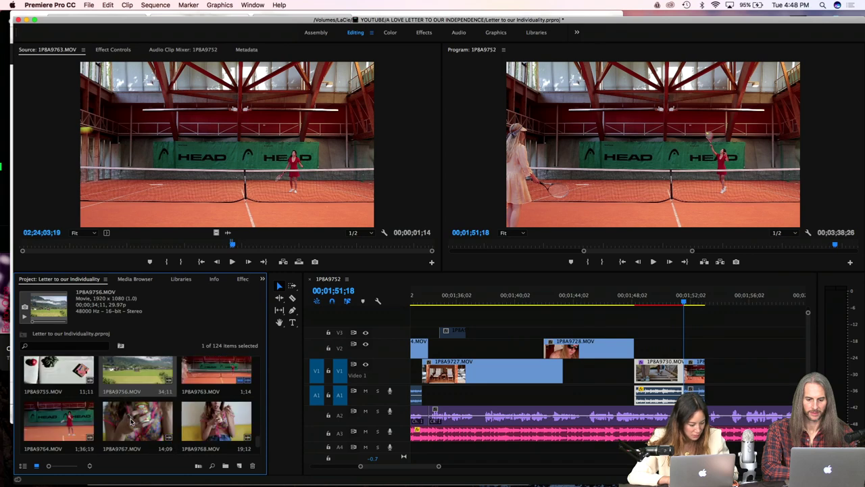
pyautogui.click(68, 427)
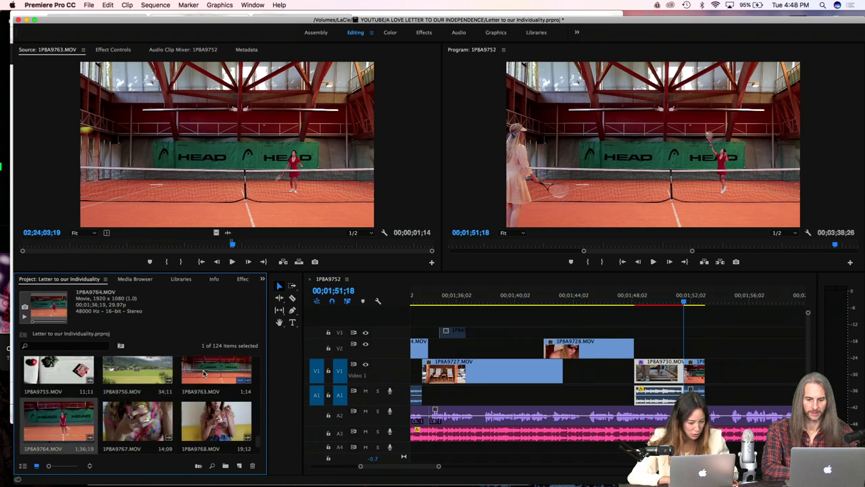
pyautogui.moveTo(236, 245); pyautogui.dragTo(328, 251)
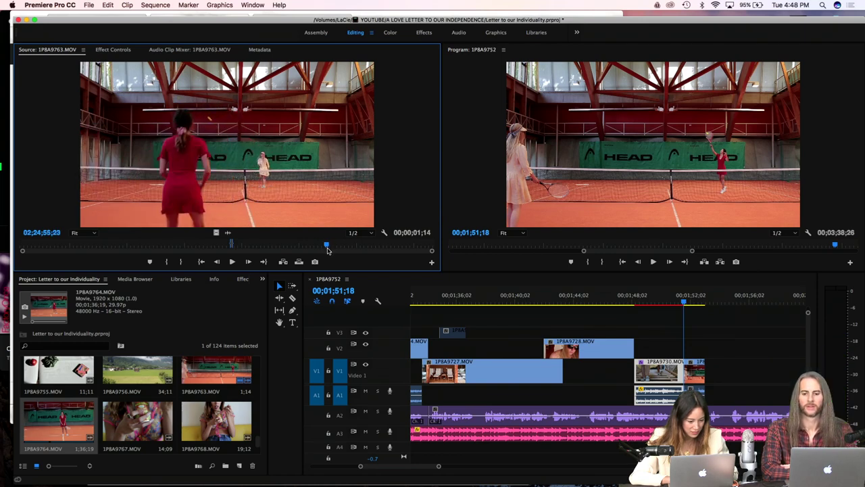
pyautogui.press('i')
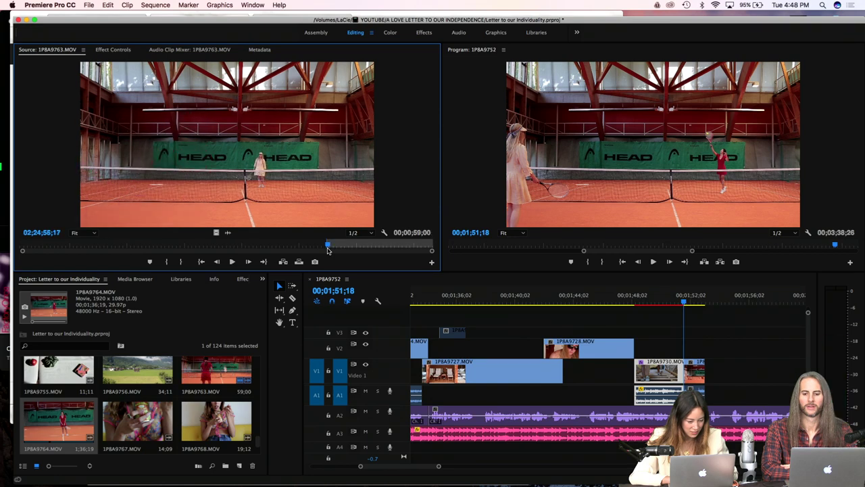
pyautogui.moveTo(328, 251); pyautogui.dragTo(324, 249)
pyautogui.press('space')
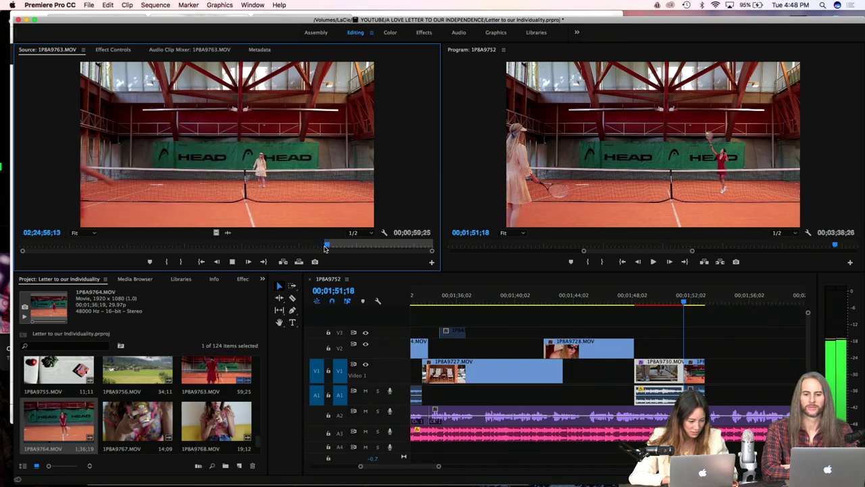
pyautogui.press('space')
pyautogui.press('o')
pyautogui.moveTo(286, 178); pyautogui.dragTo(692, 356)
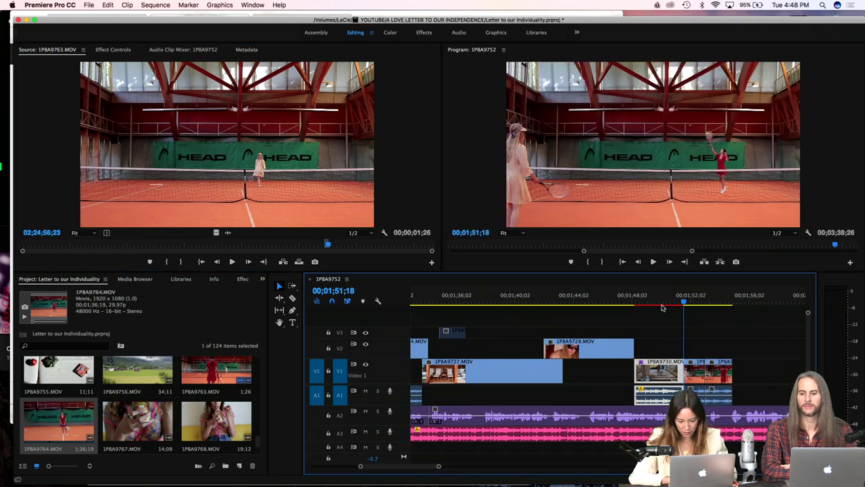
# Step: Play back the sequence around the cut from 1P8A9728.MOV into the stairs clip and raise the system volume
pyautogui.click(646, 300)
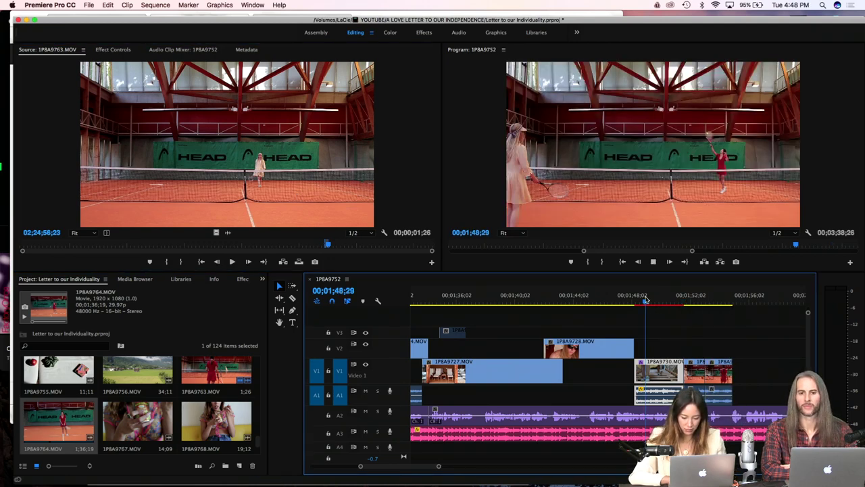
pyautogui.press('space')
pyautogui.press('space')
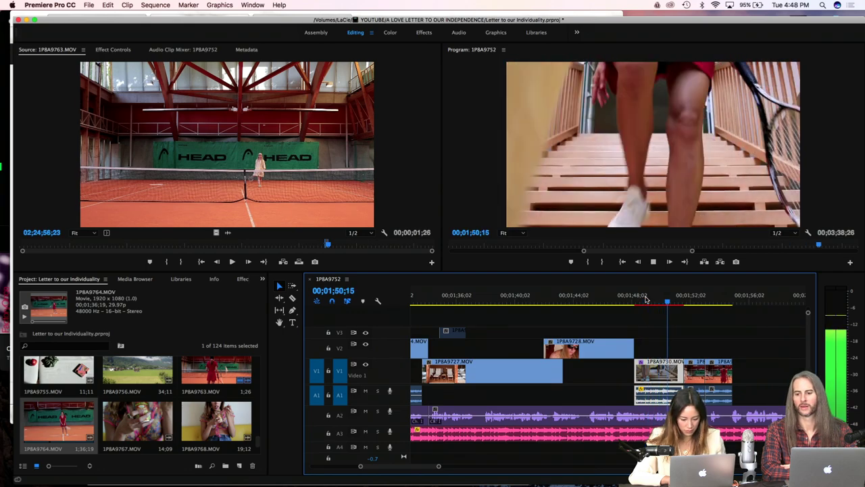
pyautogui.click(624, 301)
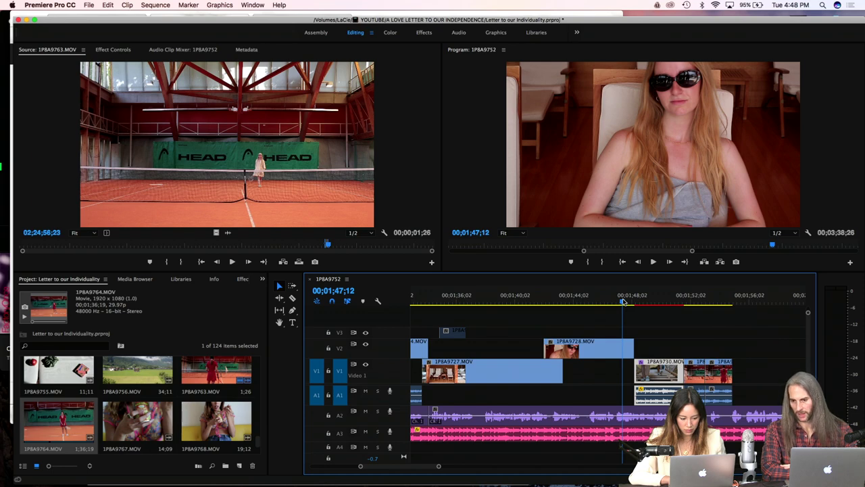
pyautogui.press('space')
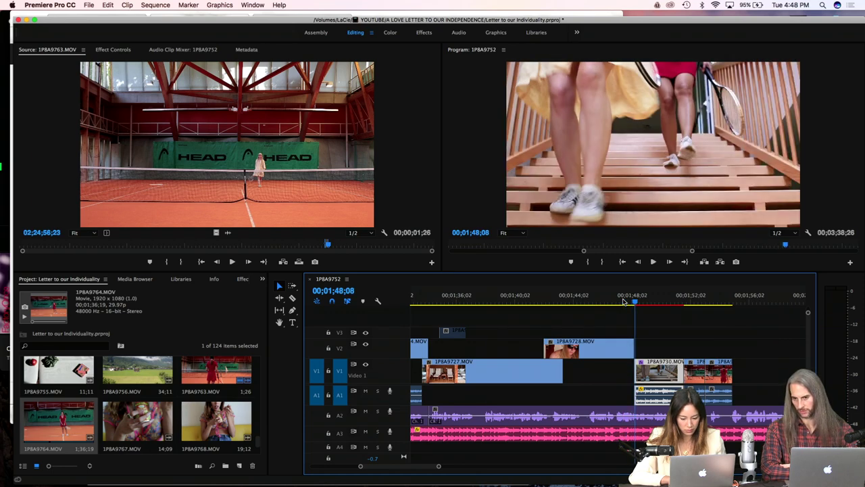
pyautogui.press('XF86AudioRaiseVolume')
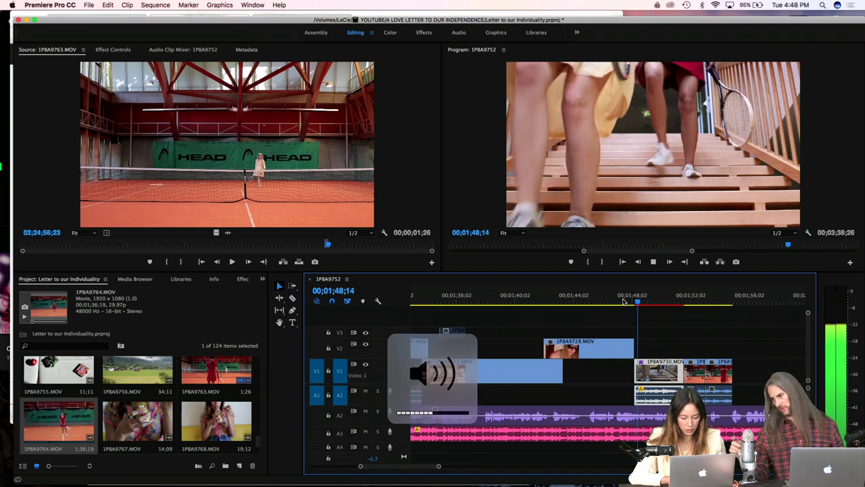
pyautogui.click(615, 301)
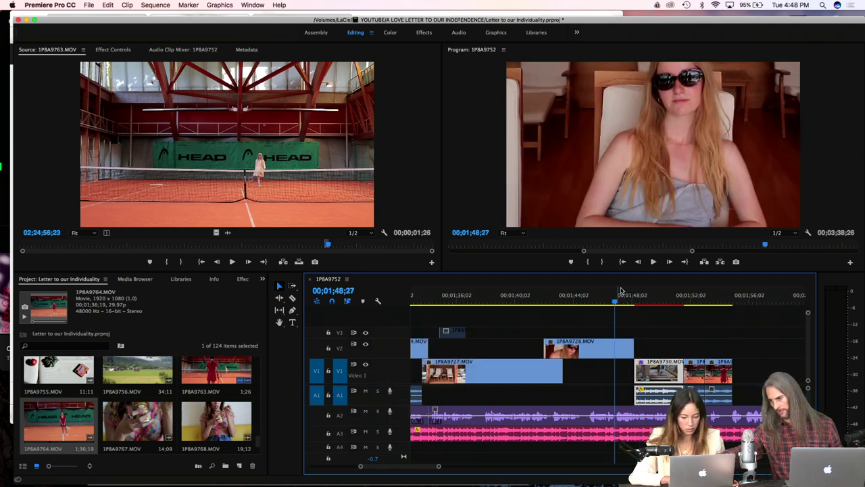
# Step: Set the sequence preview's playback resolution to 1/4 and play from shortly before the cut into the stairs clip
pyautogui.click(778, 232)
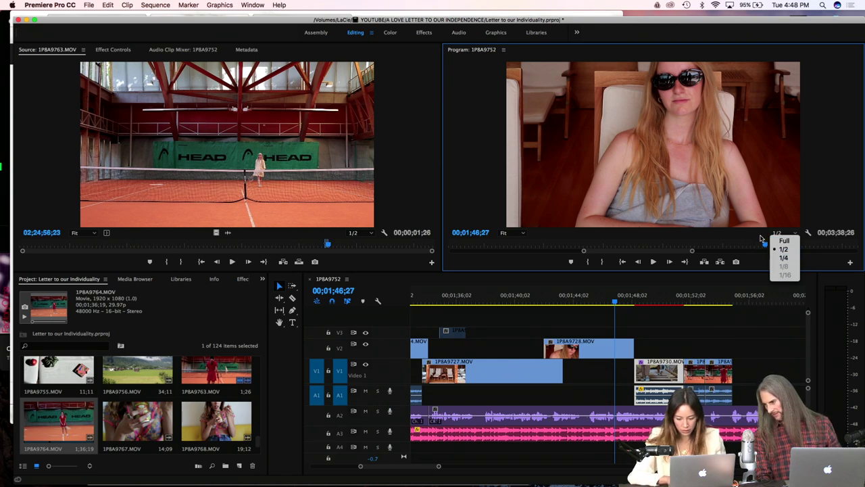
pyautogui.click(783, 257)
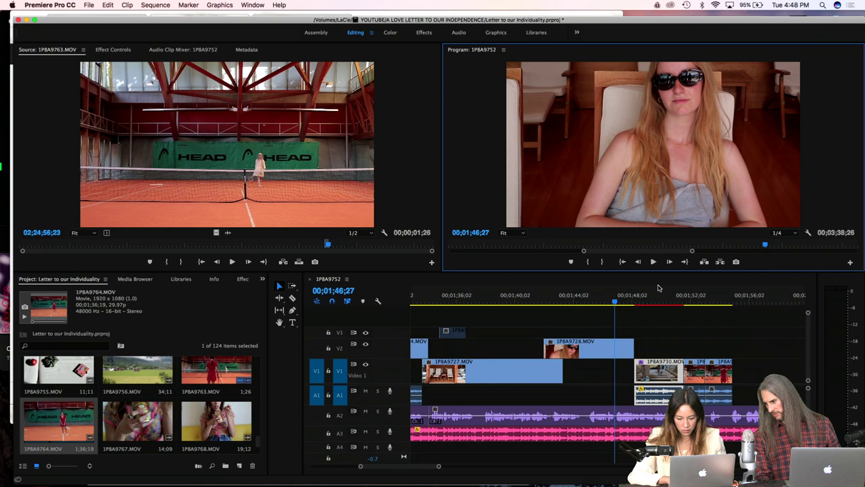
pyautogui.click(620, 302)
pyautogui.press('space')
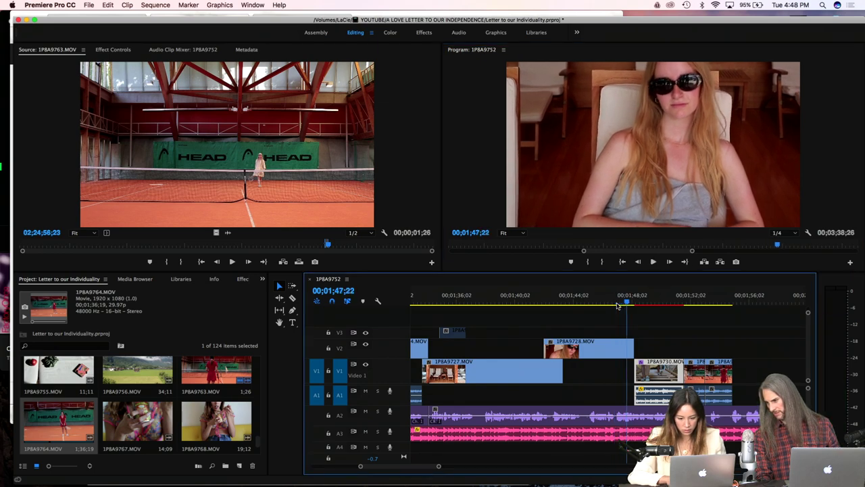
# Step: Try the sequence preview at 1/2 playback resolution while playing across the cut into the stairs clip
pyautogui.click(777, 232)
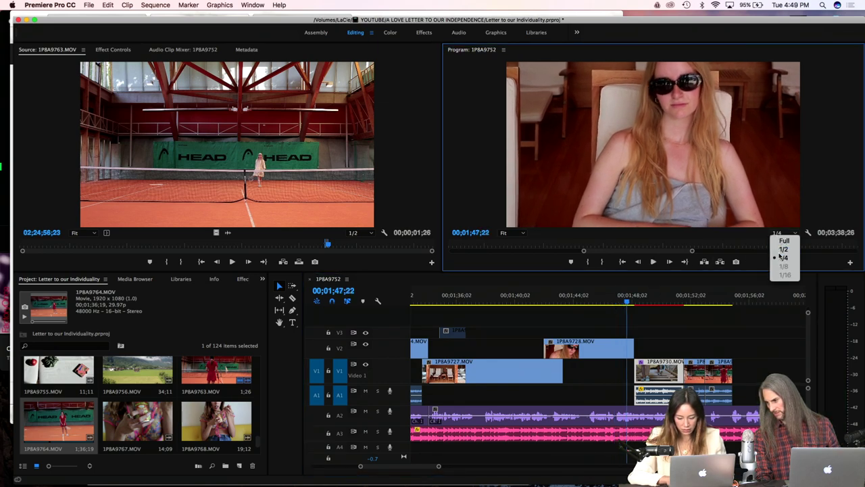
pyautogui.click(783, 249)
pyautogui.click(621, 302)
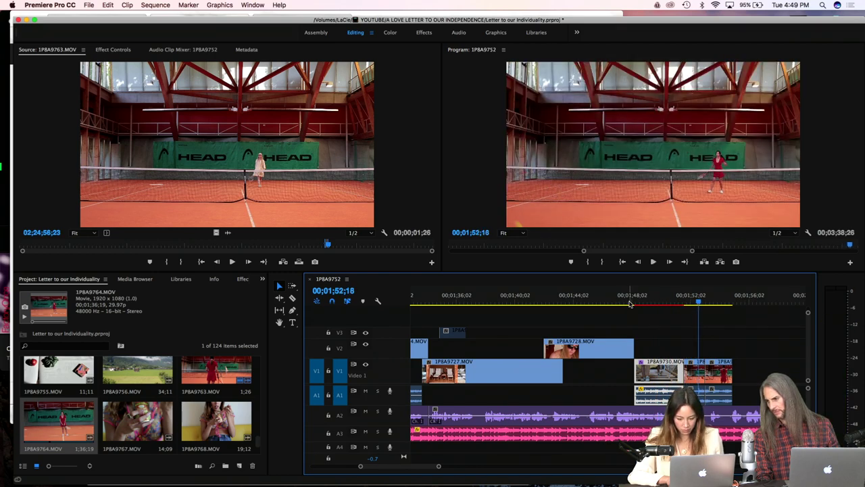
pyautogui.scroll(1, 629, 303)
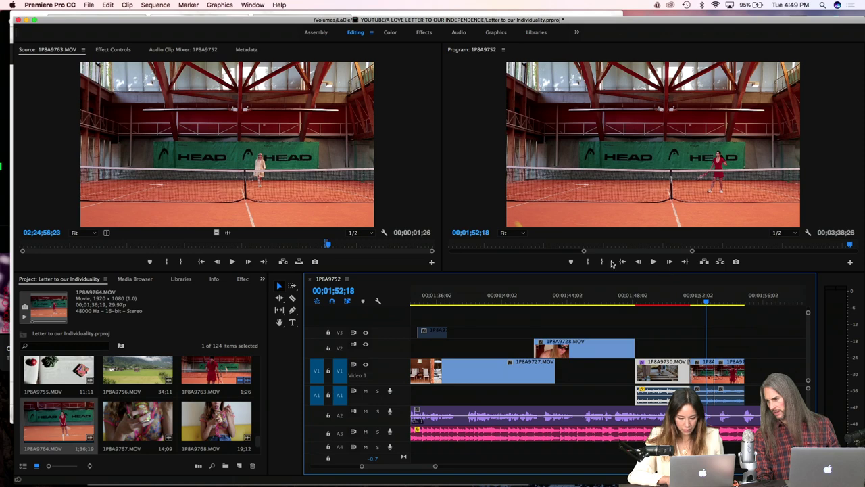
# Step: Set the sequence preview's playback resolution to 1/4 and play from just before the stairs clip past the last tennis clip
pyautogui.click(793, 233)
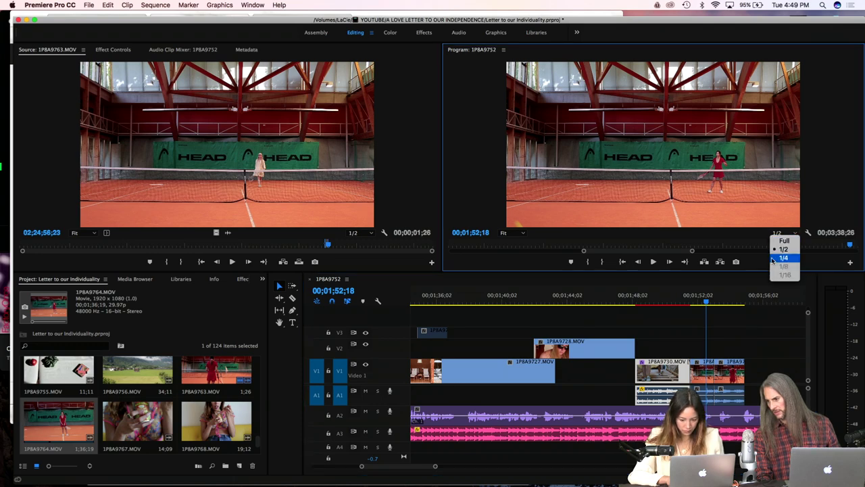
pyautogui.click(784, 257)
pyautogui.click(622, 305)
pyautogui.press('space')
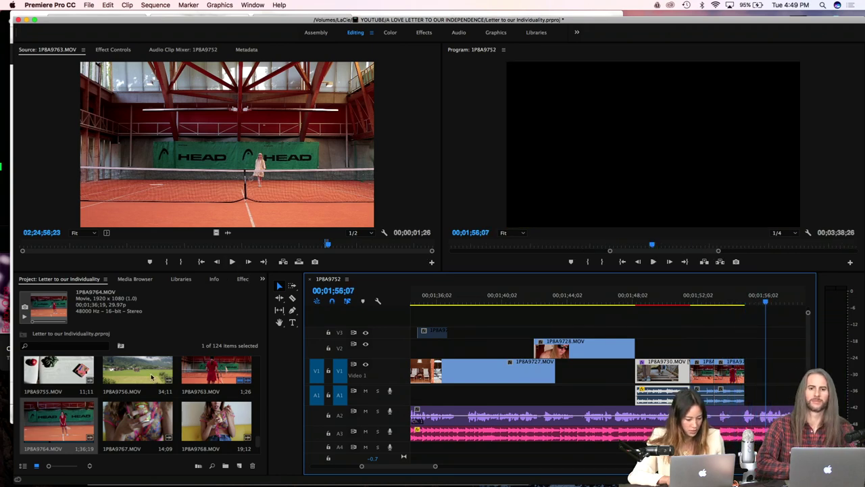
# Step: Open 1P8A9764.MOV in the source preview and look through its tennis footage up to 02;26;30;12
pyautogui.click(50, 427)
pyautogui.moveTo(50, 427); pyautogui.dragTo(114, 266)
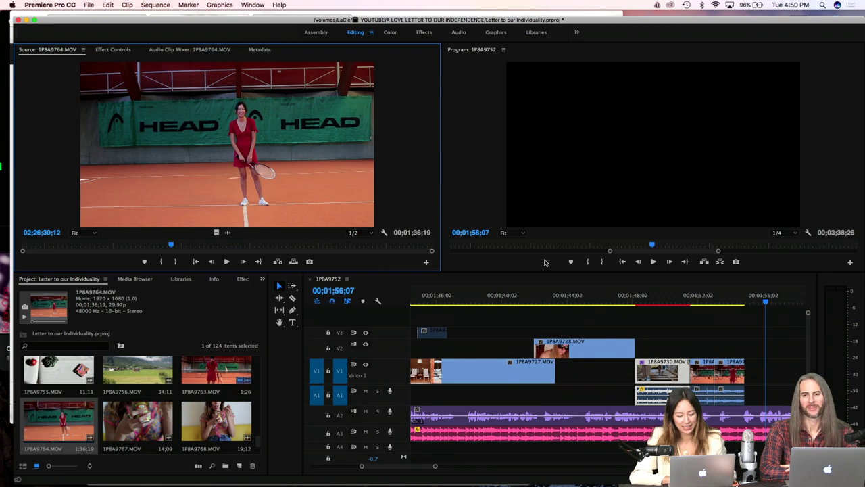
# Step: Replay the sequence from the end of 1P8A9728.MOV into the stairs clip and raise the system volume
pyautogui.click(621, 293)
pyautogui.press('space')
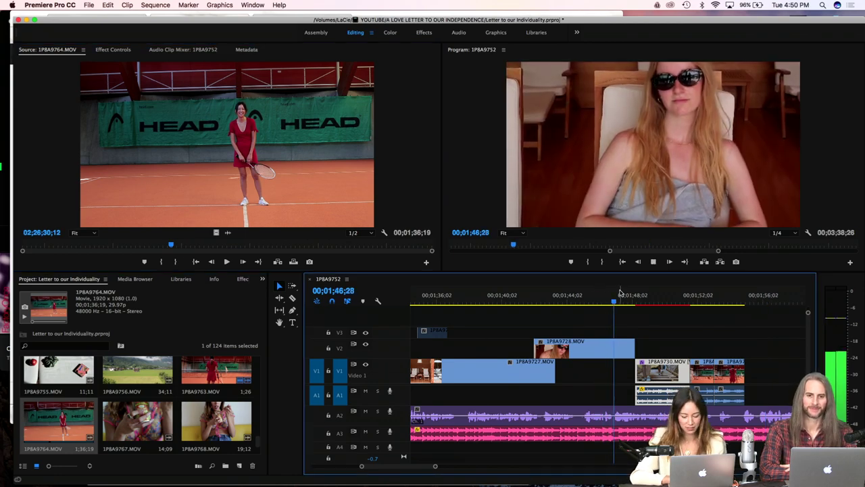
pyautogui.press('XF86AudioRaiseVolume')
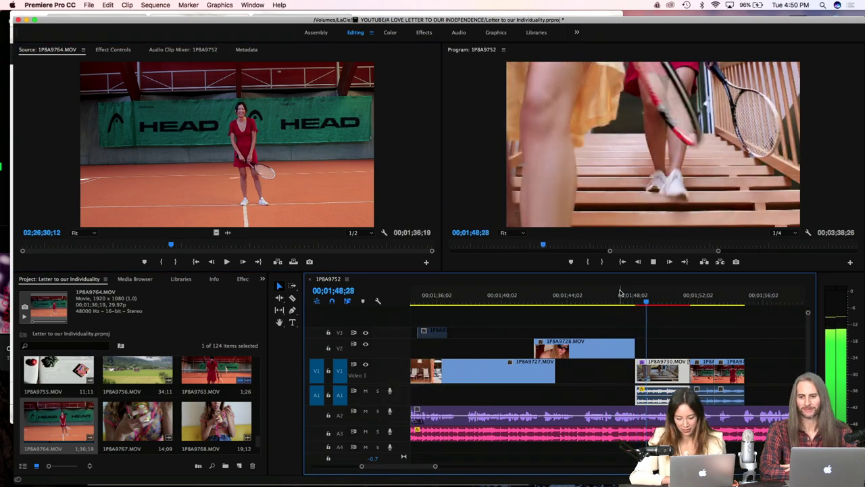
pyautogui.press('space')
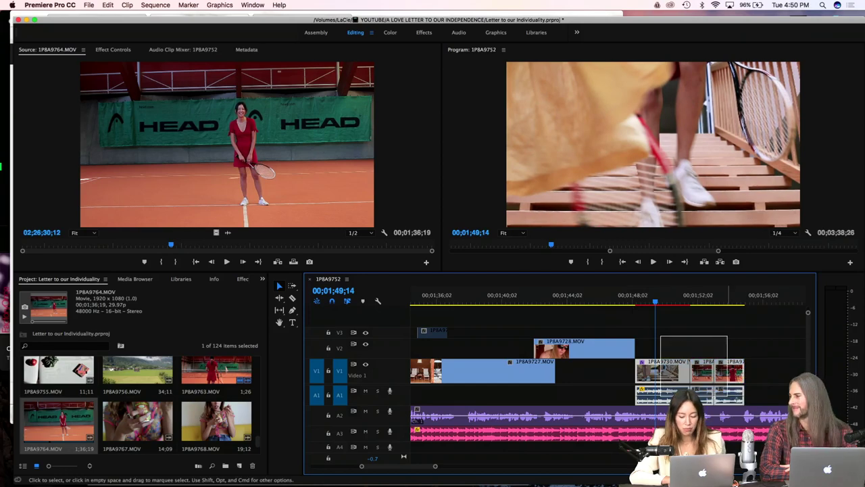
# Step: Shift the stairs clip and both tennis clips about 6 seconds later on V1 to leave a gap after 1P8A9728.MOV
pyautogui.moveTo(673, 374); pyautogui.dragTo(771, 374)
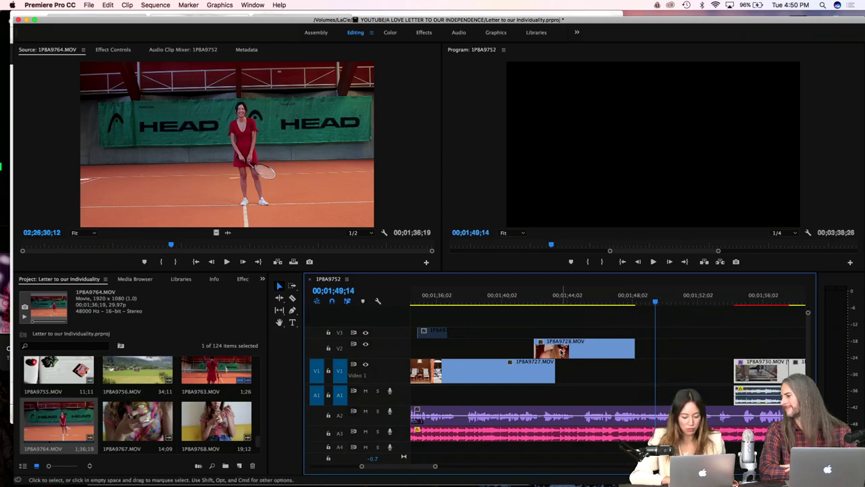
pyautogui.scroll(2, 561, 352)
pyautogui.press('-')
pyautogui.press('-')
pyautogui.press('-')
pyautogui.press('-')
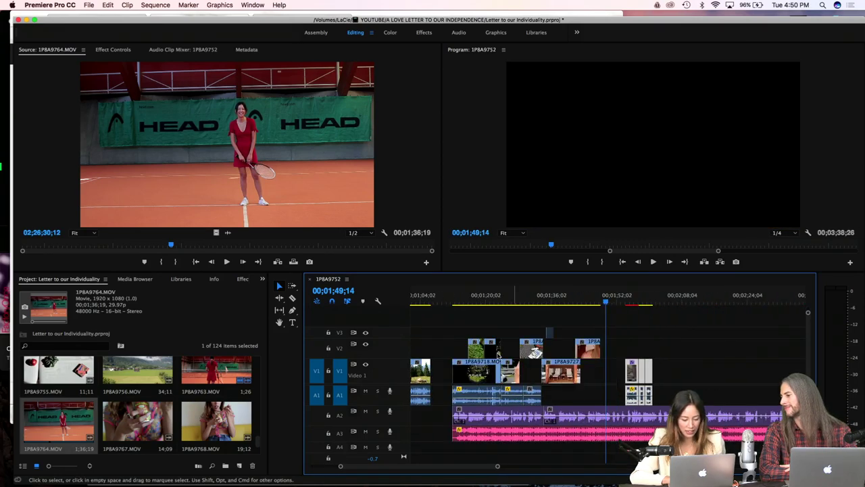
# Step: Find the road tunnel clip around 00;00;27;24 and move it on V1 into the gap directly after 1P8A9728.MOV
pyautogui.scroll(1, 493, 358)
pyautogui.moveTo(521, 303)
pyautogui.mouseDown()
pyautogui.moveTo(532, 306)
pyautogui.moveTo(426, 302)
pyautogui.moveTo(526, 302)
pyautogui.mouseUp()
pyautogui.scroll(1, 428, 302)
pyautogui.scroll(3, 428, 302)
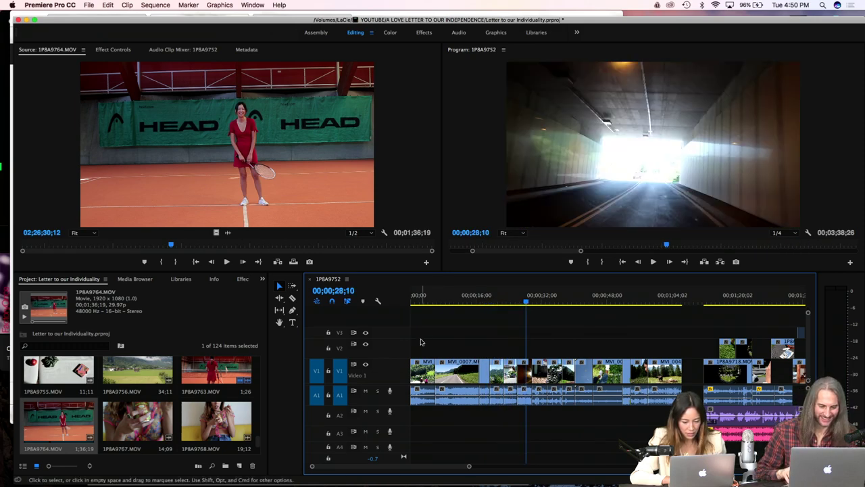
pyautogui.click(428, 302)
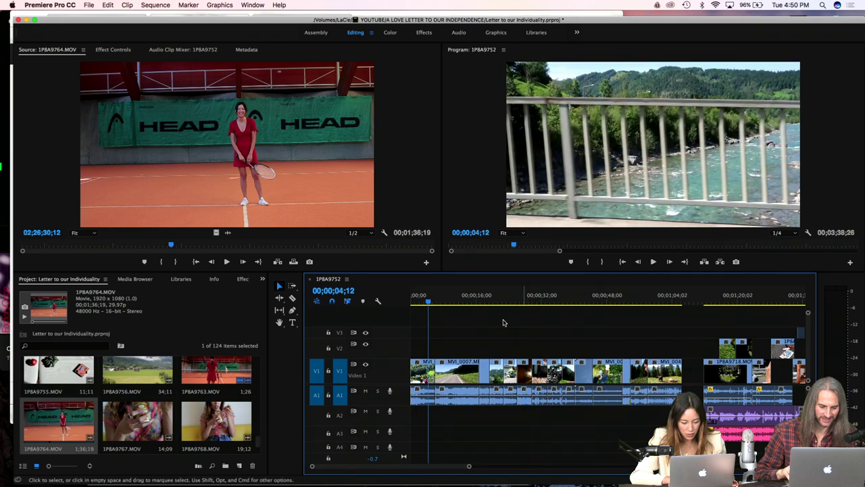
pyautogui.moveTo(493, 302); pyautogui.dragTo(523, 301)
pyautogui.moveTo(526, 371); pyautogui.dragTo(743, 366)
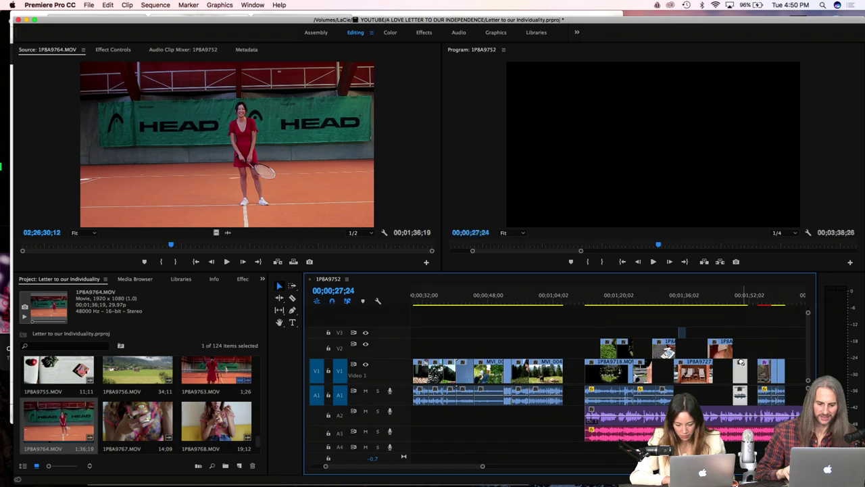
# Step: Play the sequence into the tunnel clip MVI_0008.MP4, unlink its audio from the video and delete the audio
pyautogui.click(706, 306)
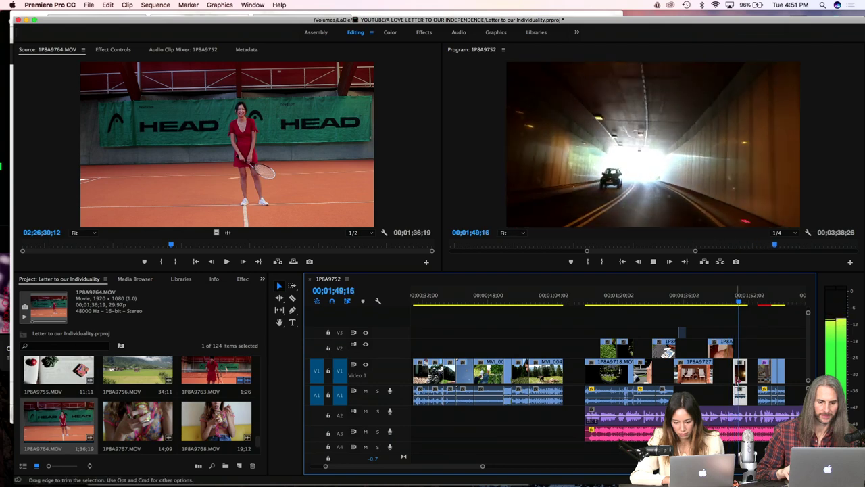
pyautogui.press('space')
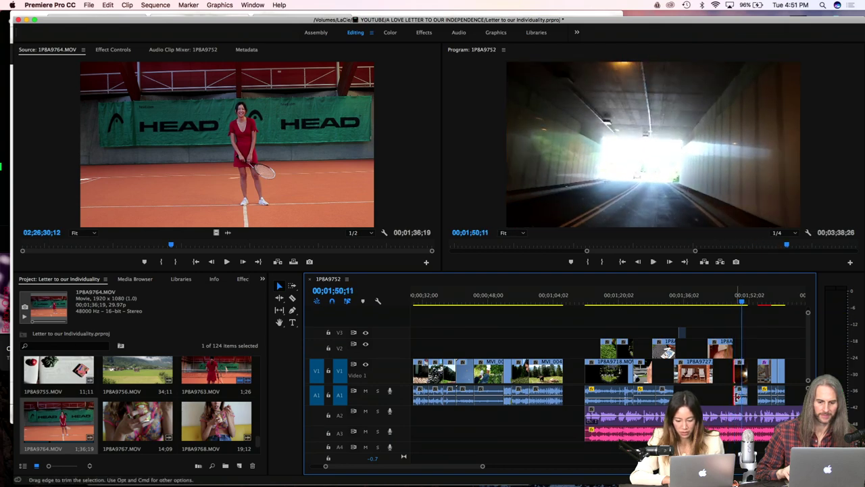
pyautogui.rightClick(739, 400)
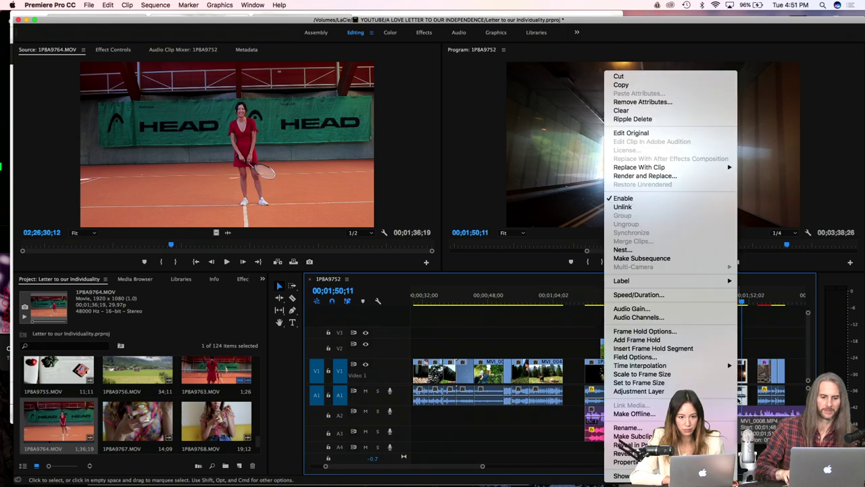
pyautogui.click(649, 206)
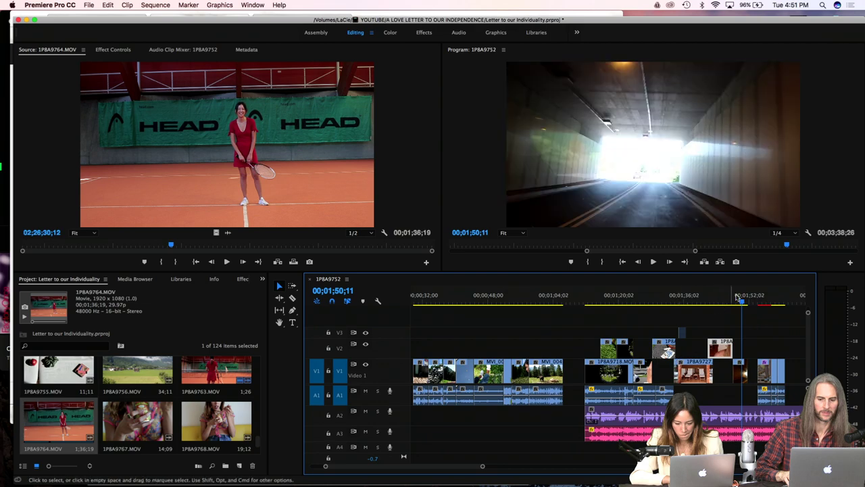
# Step: Play the sequence from about 00;01;30 into the lounge chair clip 1P8A9727.MOV, stopping at 00;01;35;25
pyautogui.click(660, 302)
pyautogui.press('space')
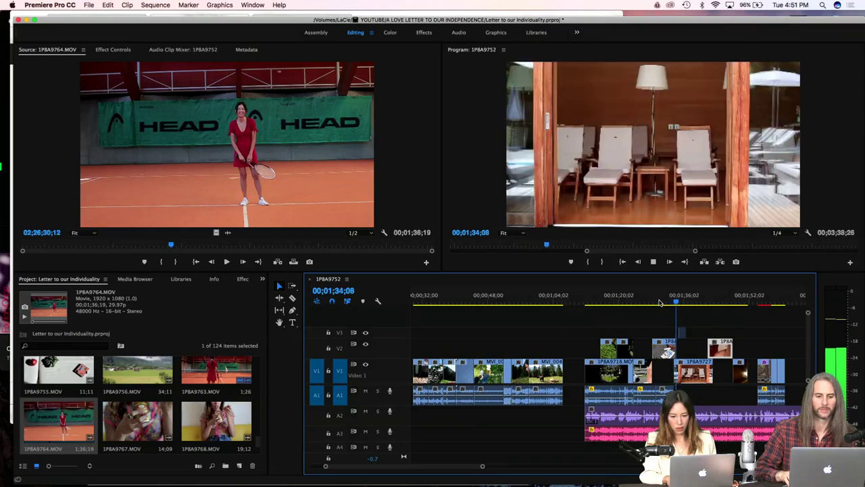
pyautogui.press('space')
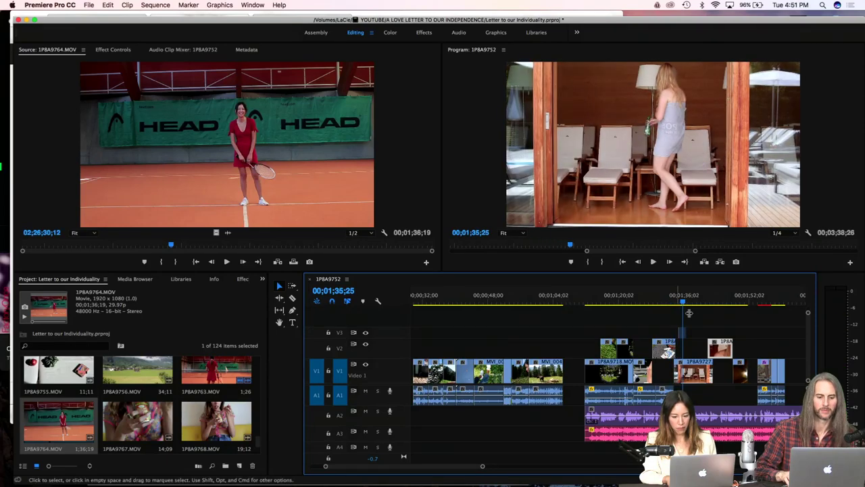
# Step: Look through further project footage, checking the clips 1P8A9770.MOV and 1P8A9759.MOV
pyautogui.scroll(-2, 194, 412)
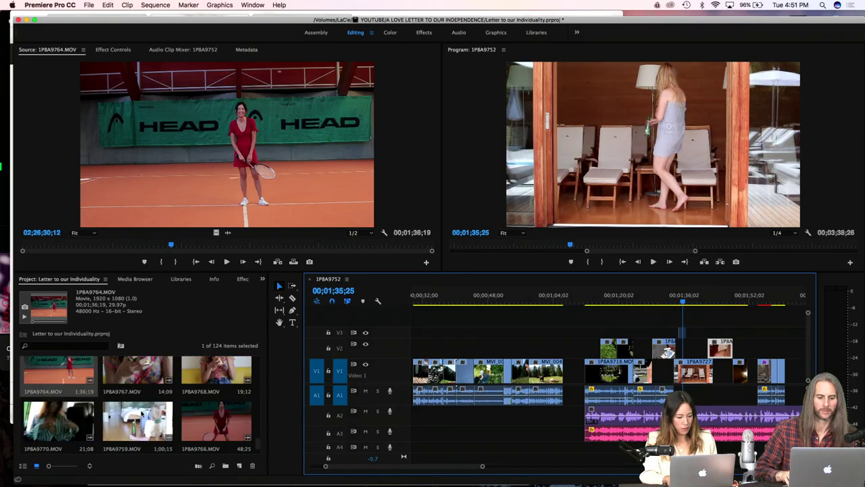
pyautogui.click(76, 423)
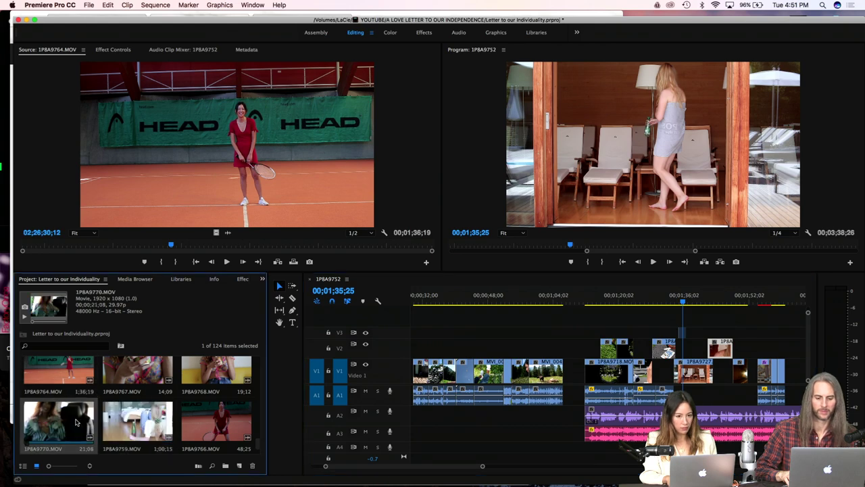
pyautogui.click(130, 422)
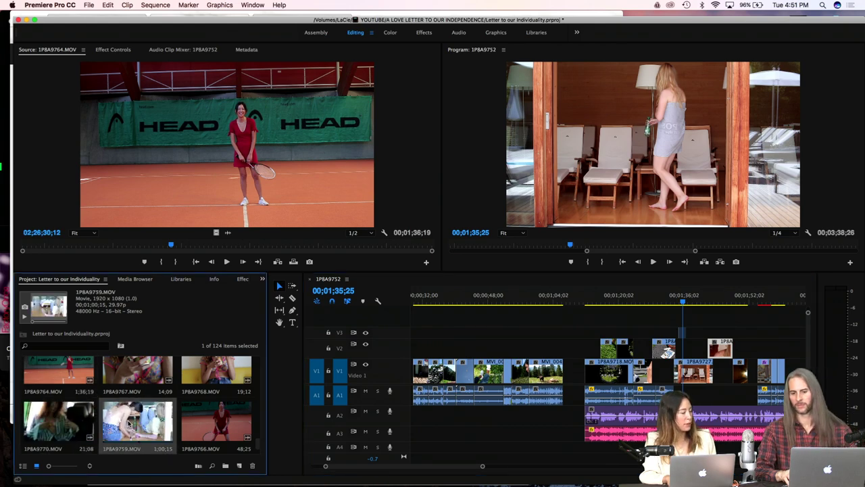
# Step: Move the stairs clip and both tennis clips earlier on V1 so they directly follow the tunnel clip MVI_0008.MP4
pyautogui.click(582, 302)
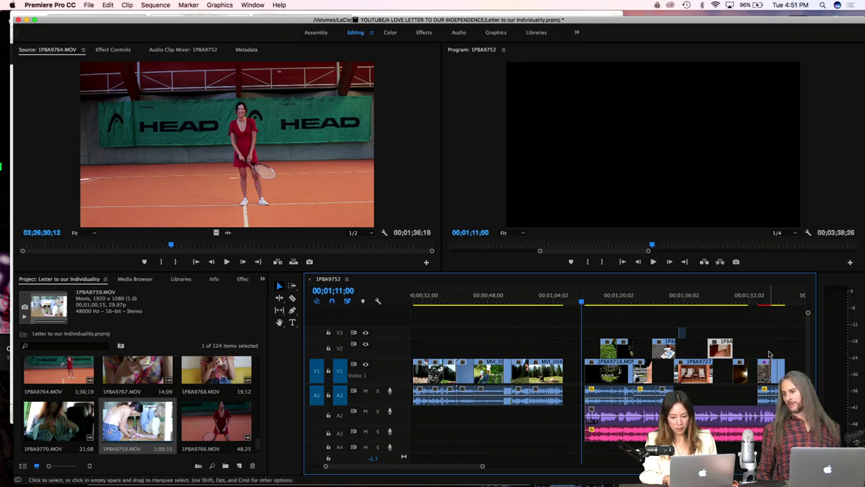
pyautogui.moveTo(781, 365)
pyautogui.mouseDown()
pyautogui.moveTo(766, 382)
pyautogui.moveTo(756, 372)
pyautogui.mouseUp()
pyautogui.press('=')
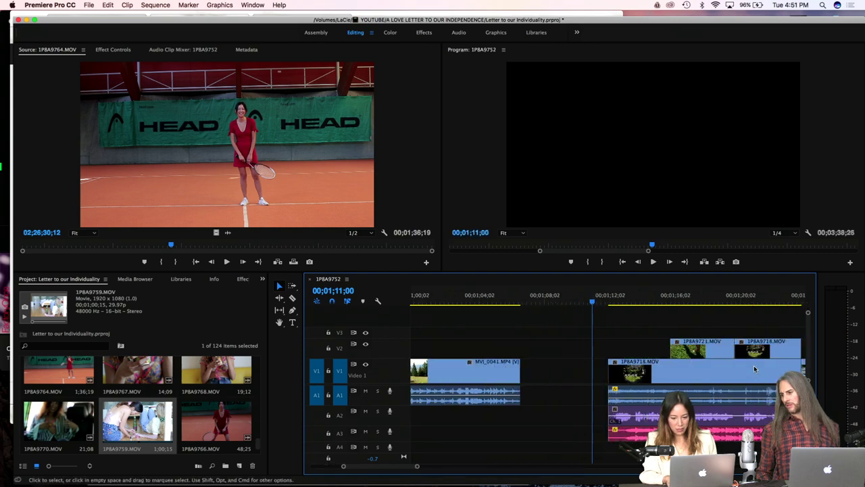
pyautogui.scroll(-8, 755, 368)
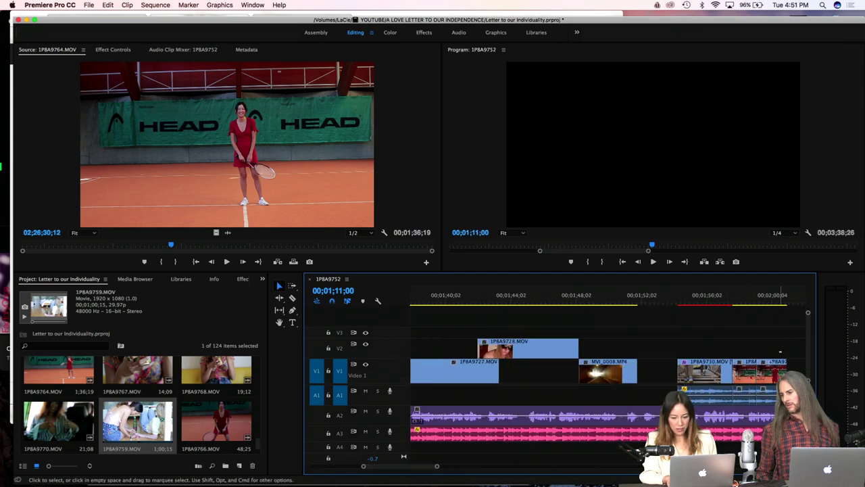
pyautogui.moveTo(706, 371); pyautogui.dragTo(664, 369)
# Step: Review the sequence in a maximised preview from 00;01;12;03 to 00;02;00;03, raising the system volume, and restore the normal layout
pyautogui.click(541, 295)
pyautogui.scroll(5, 541, 293)
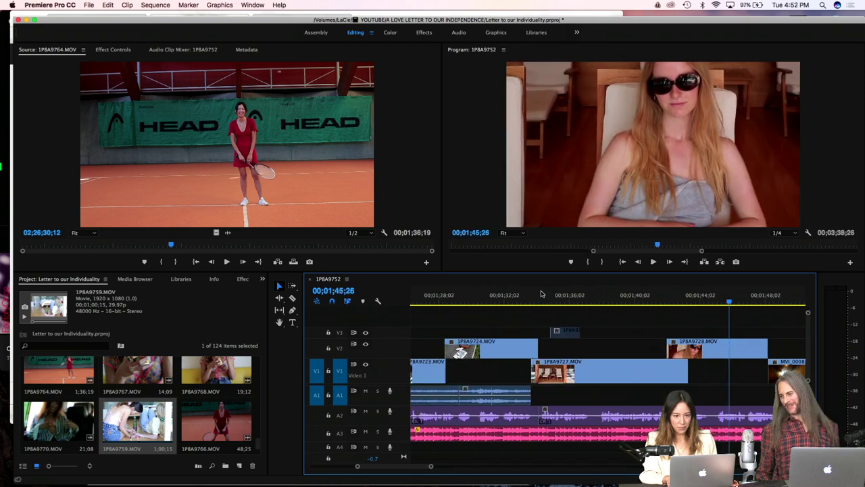
pyautogui.scroll(1, 541, 295)
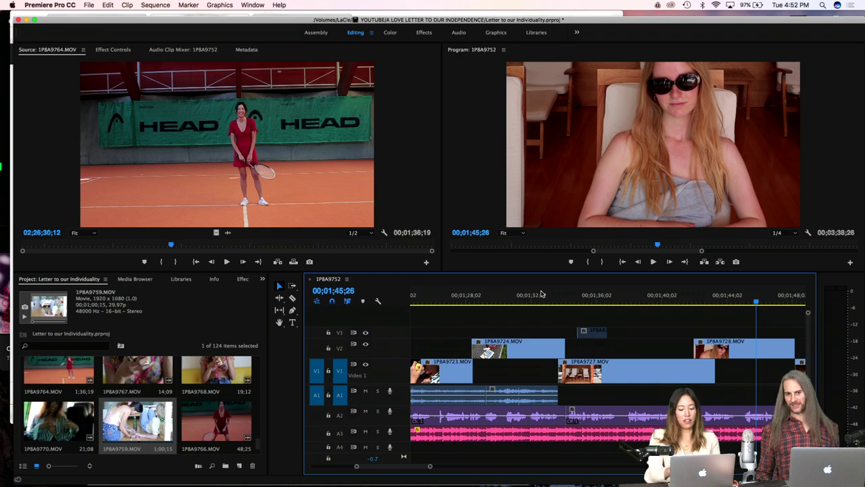
pyautogui.press('-')
pyautogui.press('-')
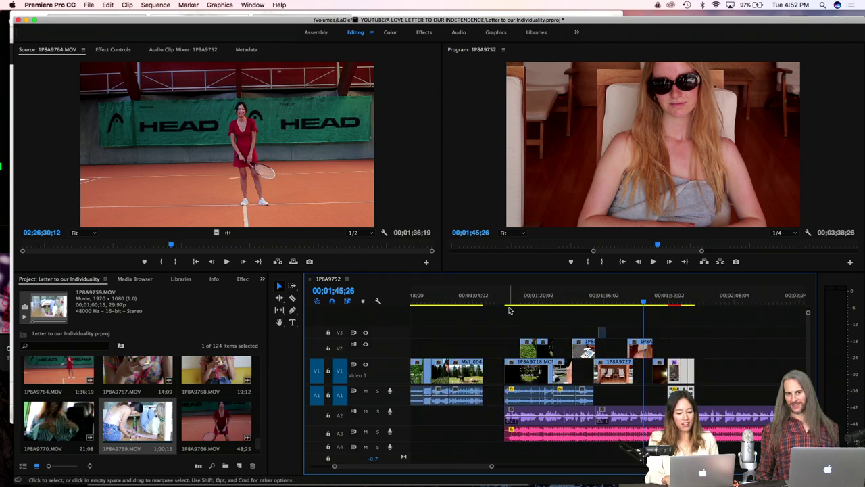
pyautogui.click(506, 301)
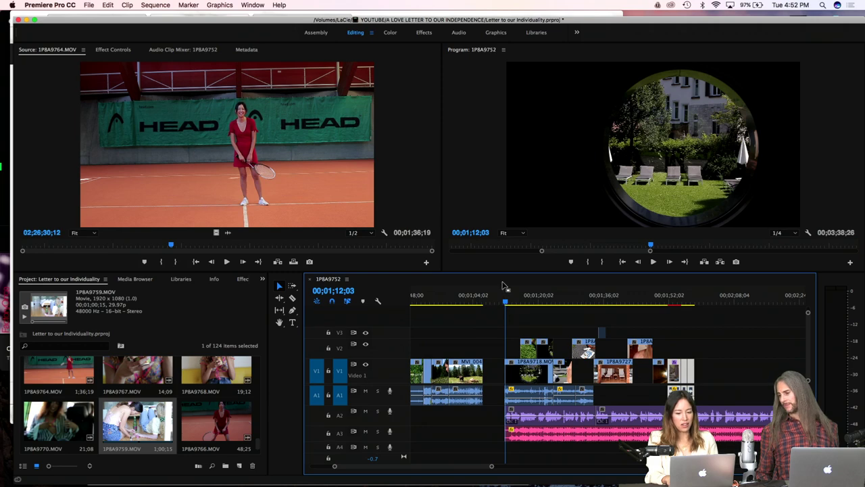
pyautogui.click(539, 178)
pyautogui.press('`')
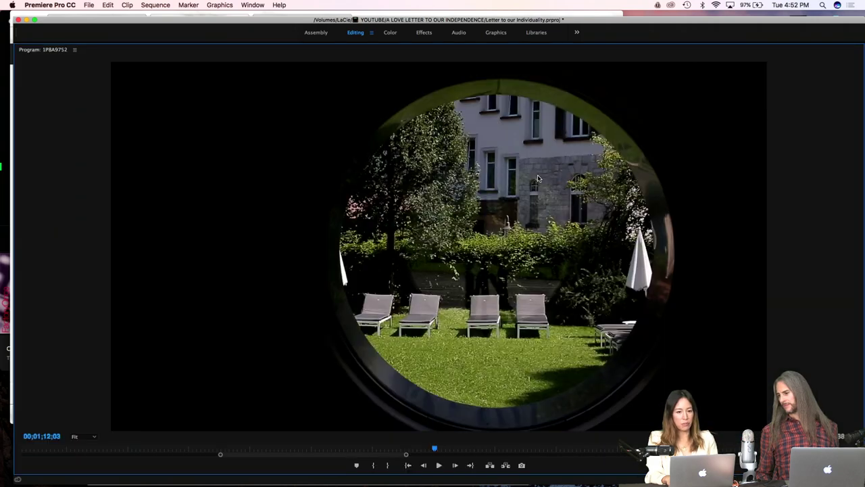
pyautogui.press('space')
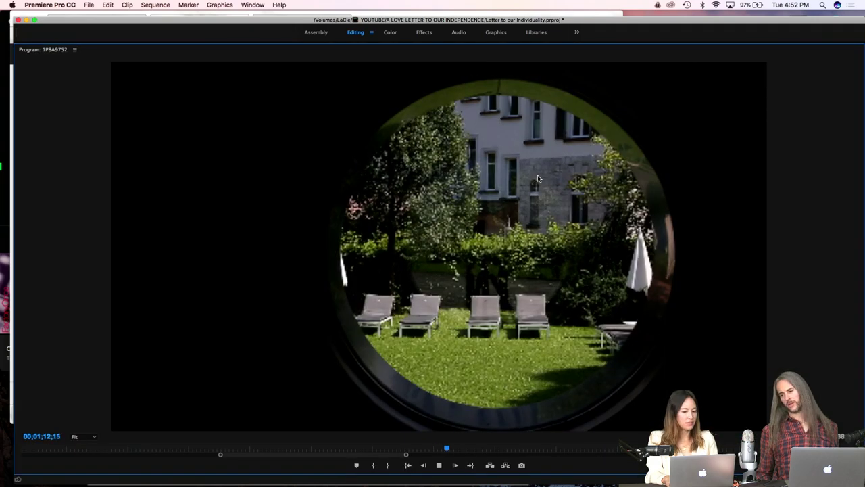
pyautogui.press('XF86AudioRaiseVolume')
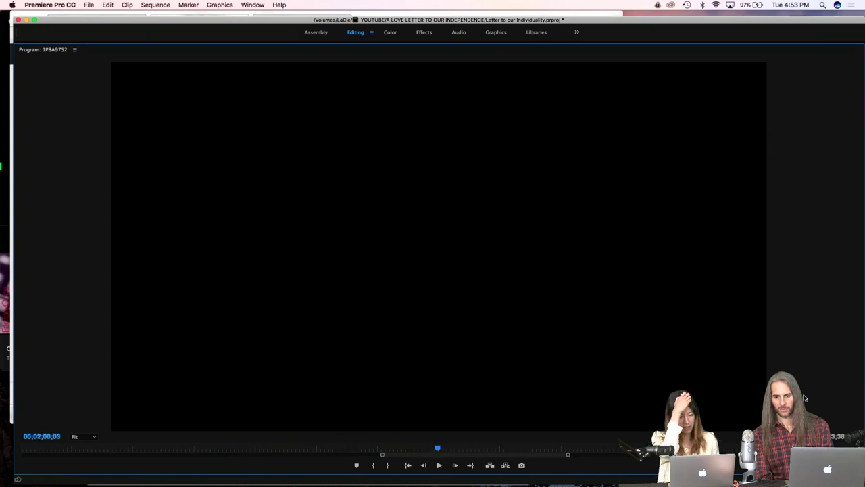
pyautogui.press('space')
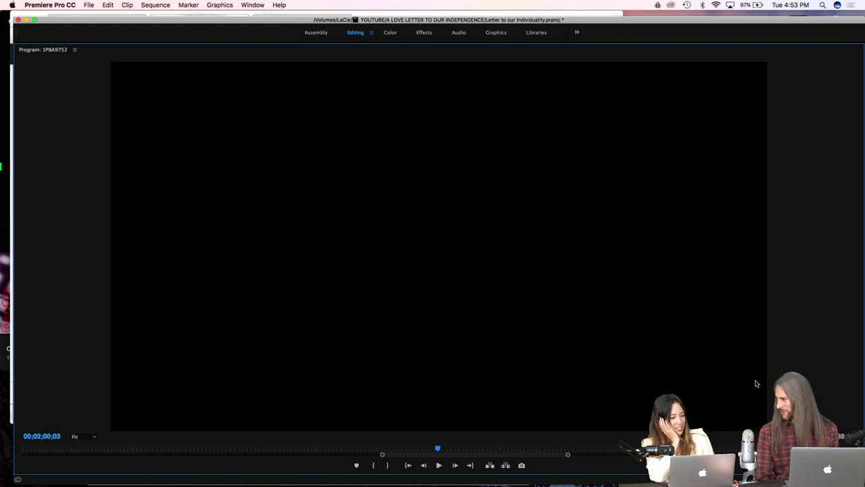
pyautogui.press('`')
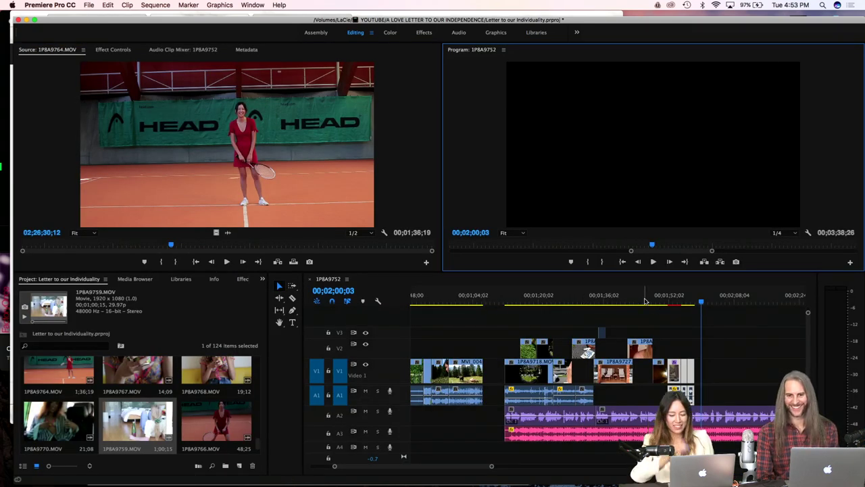
# Step: Render the video previews for the unrendered section at the stairs clip
pyautogui.click(669, 323)
pyautogui.press('=')
pyautogui.press('=')
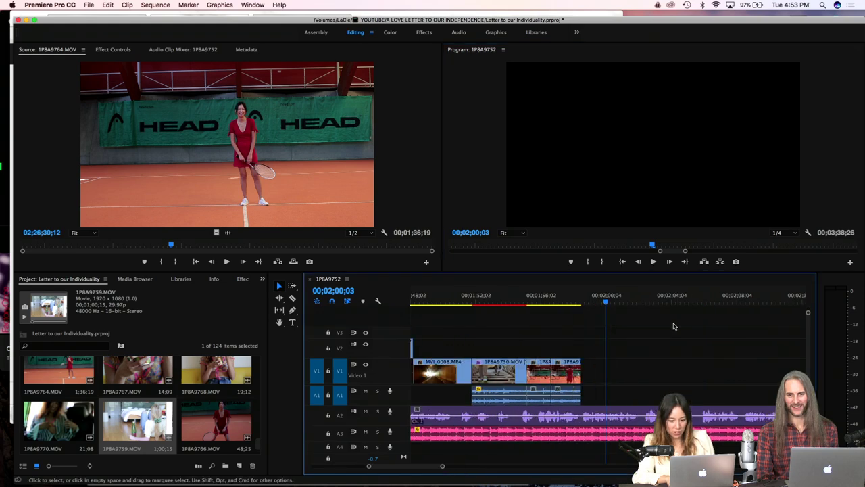
pyautogui.hscroll(-5, 674, 326)
pyautogui.hscroll(4, 680, 319)
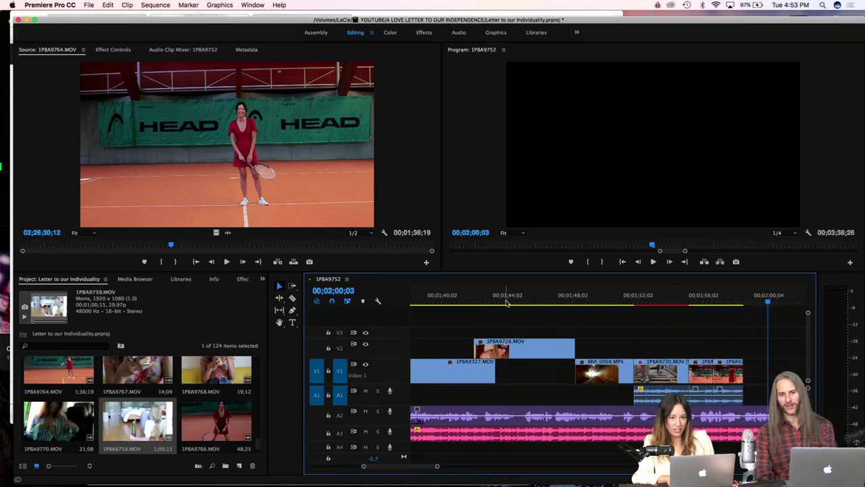
pyautogui.press('Return')
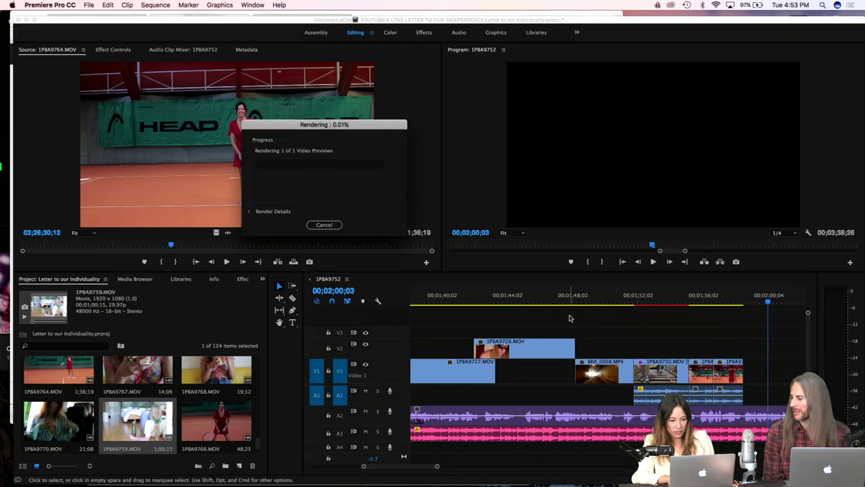